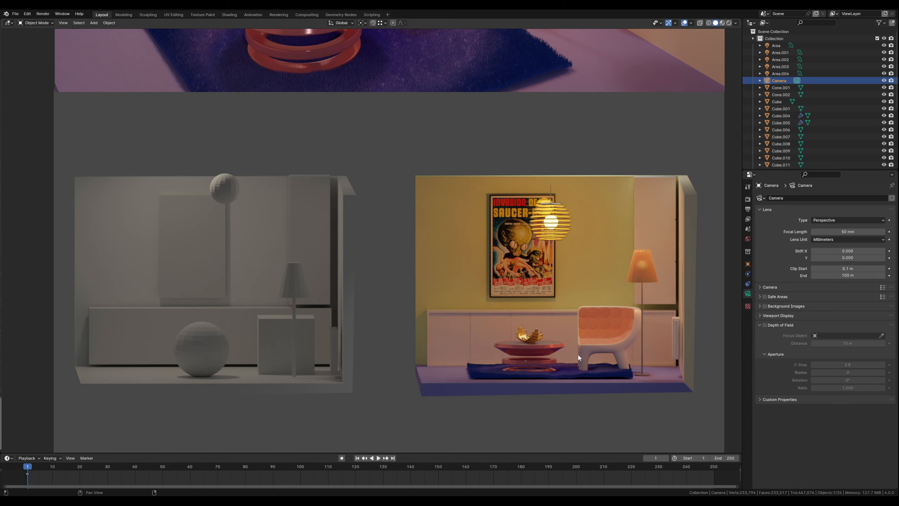
Step: Compare the grey blockout room with the finished furnished room, in the reference images and in the 3D scene
{"action": "middle_click_drag", "start_coordinate": [564, 391], "coordinate": [566, 322], "text": "shift"}
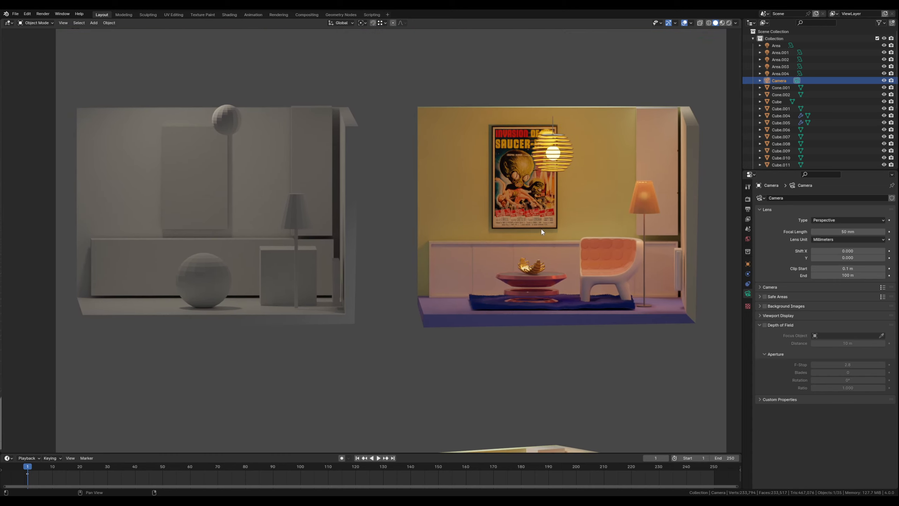
{"action": "middle_click_drag", "start_coordinate": [536, 339], "coordinate": [530, 128], "text": "shift"}
{"action": "middle_click_drag", "start_coordinate": [539, 292], "coordinate": [544, 165], "text": "shift"}
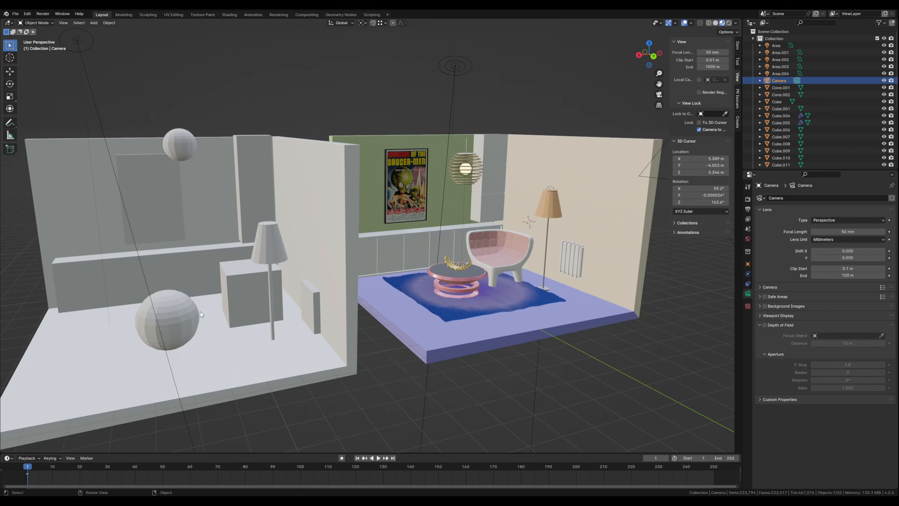
{"action": "middle_click_drag", "start_coordinate": [173, 276], "coordinate": [316, 291]}
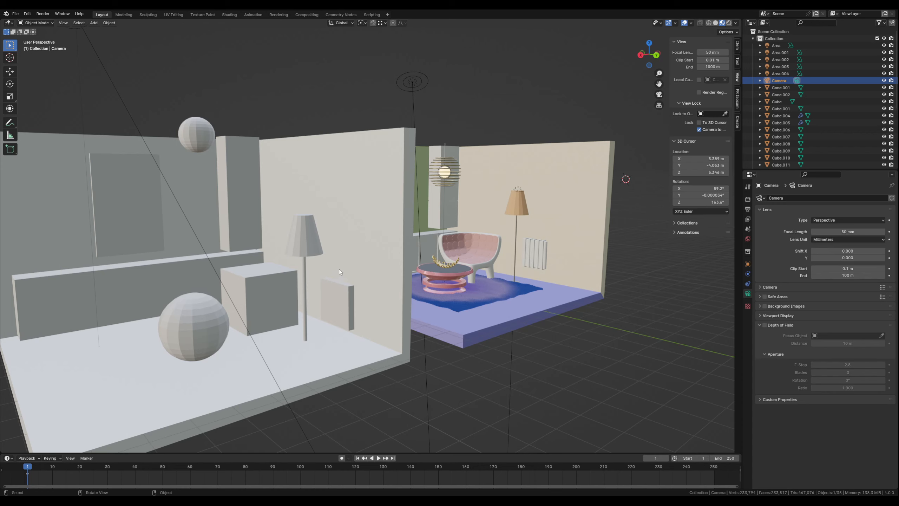
{"action": "middle_click_drag", "start_coordinate": [393, 255], "coordinate": [280, 259]}
Step: Examine the finished room's furniture, lamps and rug up close, including in rendered viewport shading
{"action": "scroll", "coordinate": [328, 281], "scroll_direction": "up", "scroll_amount": 6}
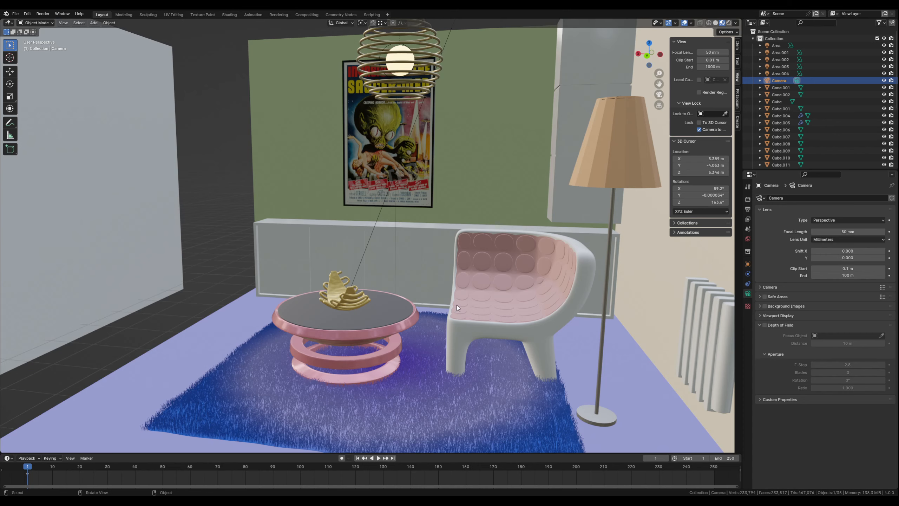
{"action": "middle_click_drag", "start_coordinate": [354, 357], "coordinate": [392, 347]}
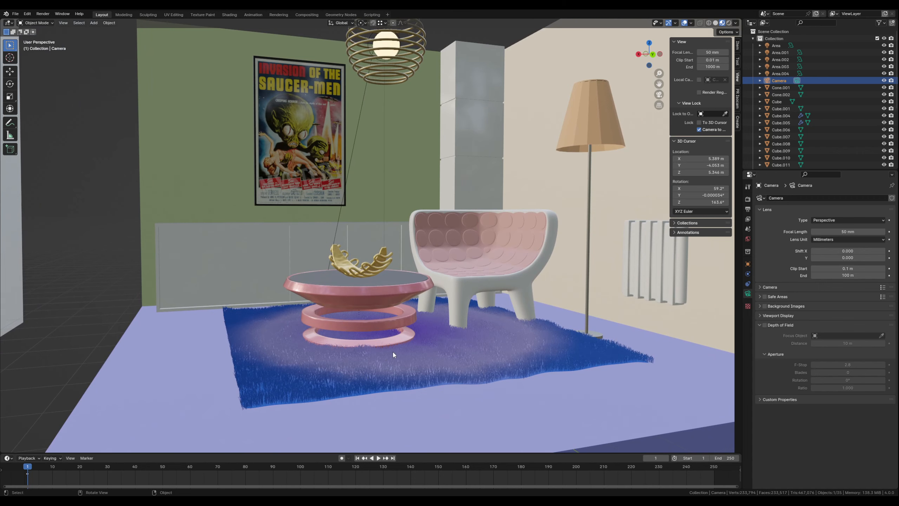
{"action": "middle_click_drag", "start_coordinate": [398, 343], "coordinate": [401, 340]}
{"action": "middle_click_drag", "start_coordinate": [446, 207], "coordinate": [403, 262], "text": "shift"}
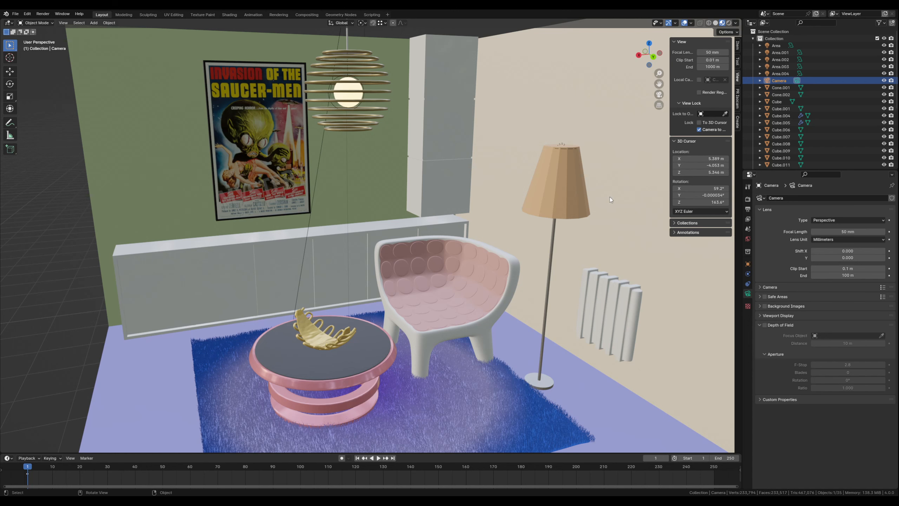
{"action": "middle_click_drag", "start_coordinate": [486, 258], "coordinate": [474, 229], "text": "shift"}
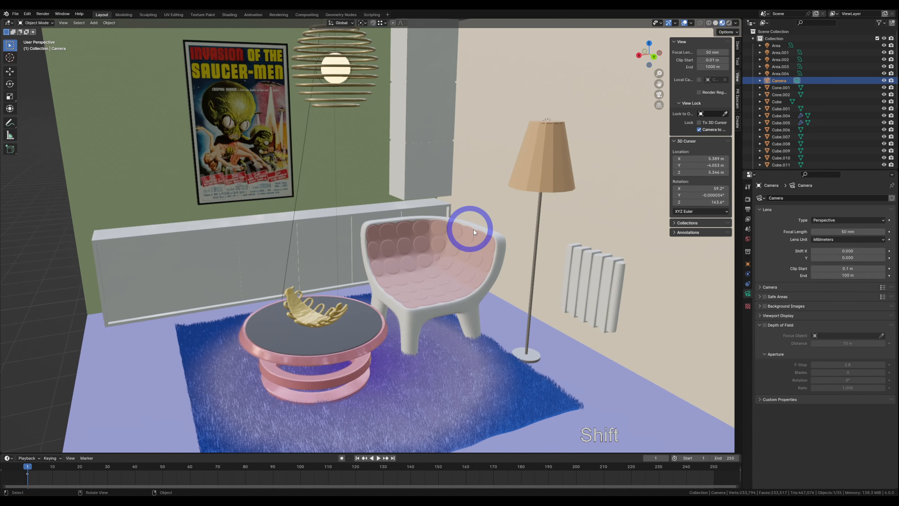
{"action": "left_click", "coordinate": [729, 23]}
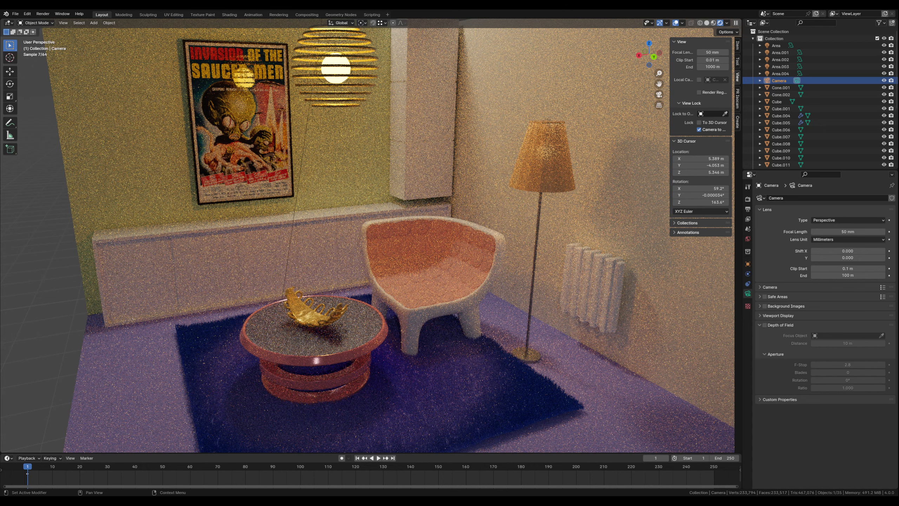
{"action": "middle_click_drag", "start_coordinate": [682, 294], "coordinate": [546, 312]}
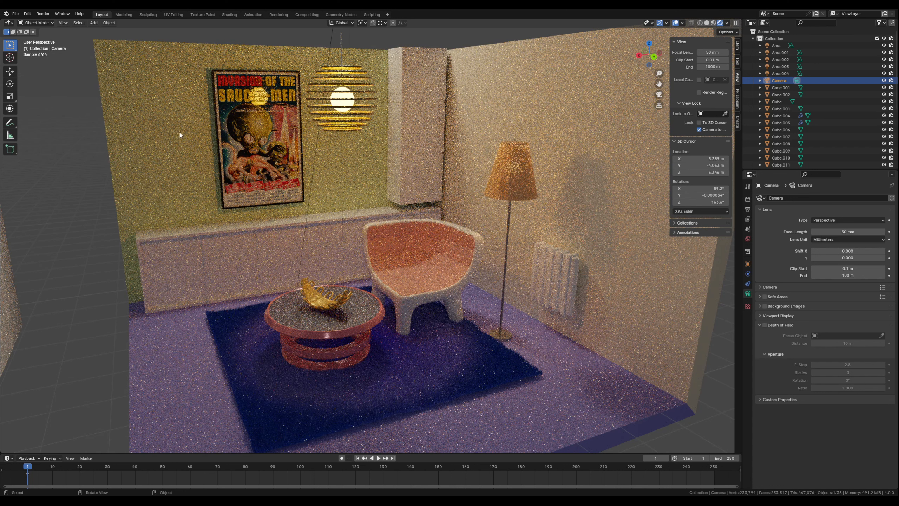
Step: Start a new Blender file with the default starting scene
{"action": "left_click", "coordinate": [15, 14]}
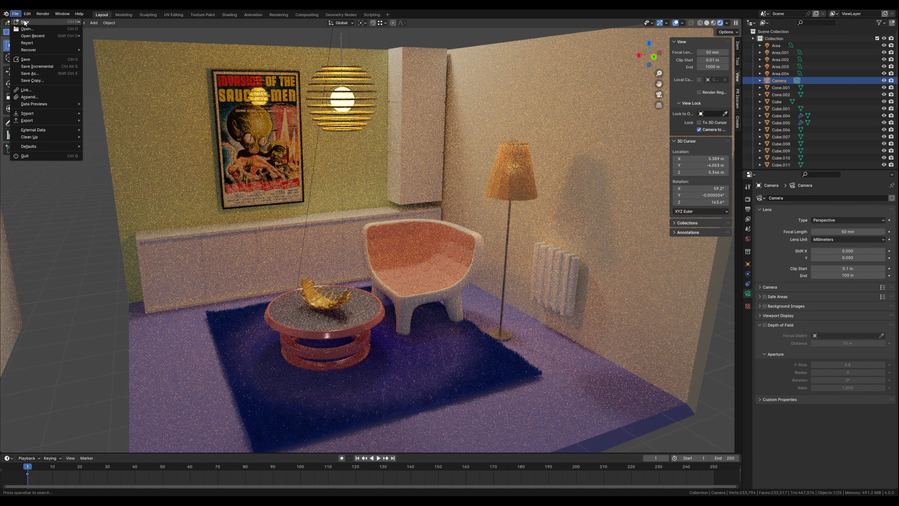
{"action": "mouse_move", "coordinate": [24, 22]}
{"action": "left_click", "coordinate": [101, 23]}
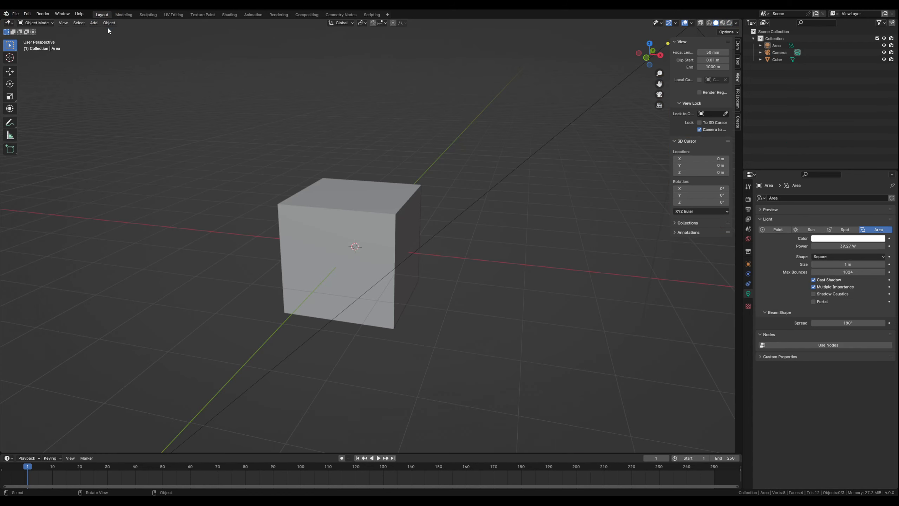
Step: Delete the default cube's top face and its two near side faces, keeping a floor and two adjoining walls
{"action": "middle_click_drag", "start_coordinate": [438, 302], "coordinate": [425, 307]}
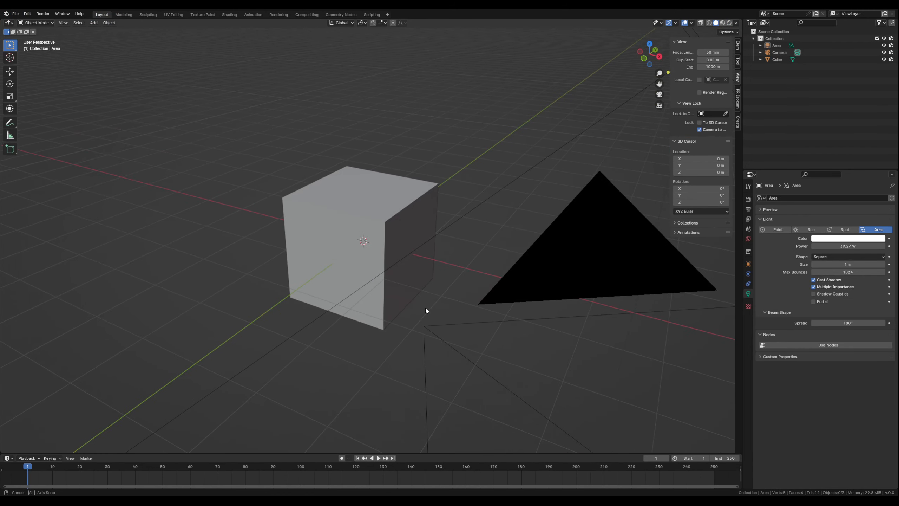
{"action": "middle_click_drag", "start_coordinate": [335, 243], "coordinate": [342, 239]}
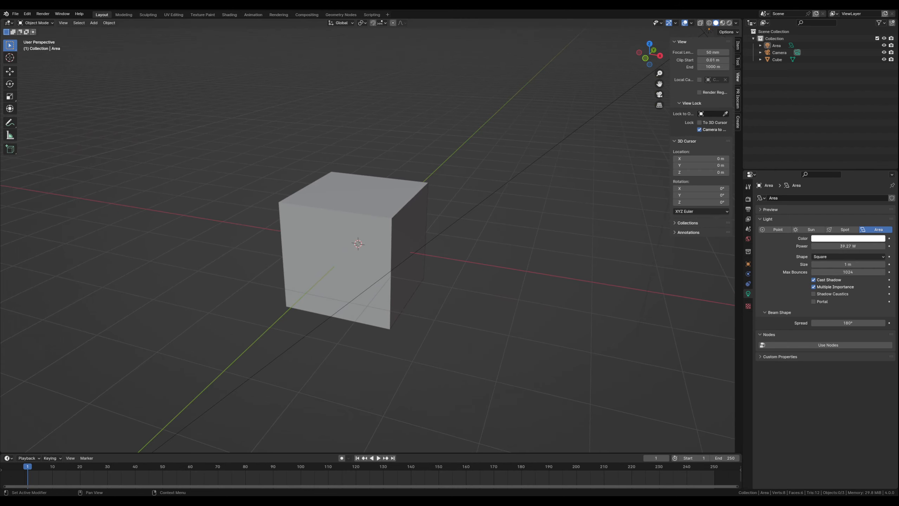
{"action": "left_click", "coordinate": [385, 250]}
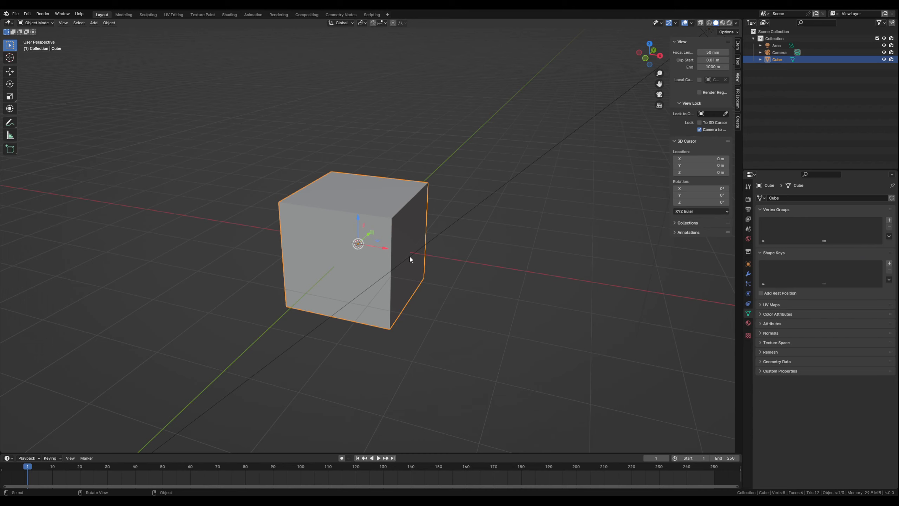
{"action": "middle_click_drag", "start_coordinate": [406, 257], "coordinate": [389, 264]}
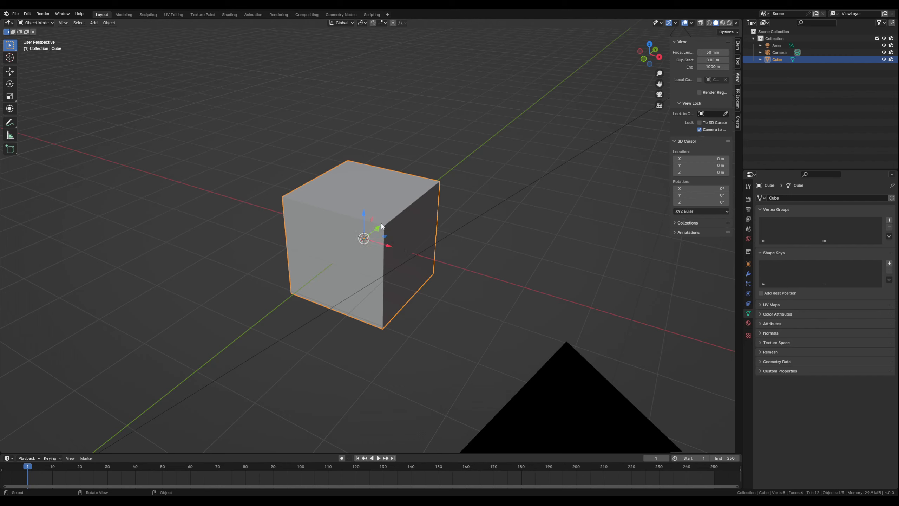
{"action": "key", "text": "Tab"}
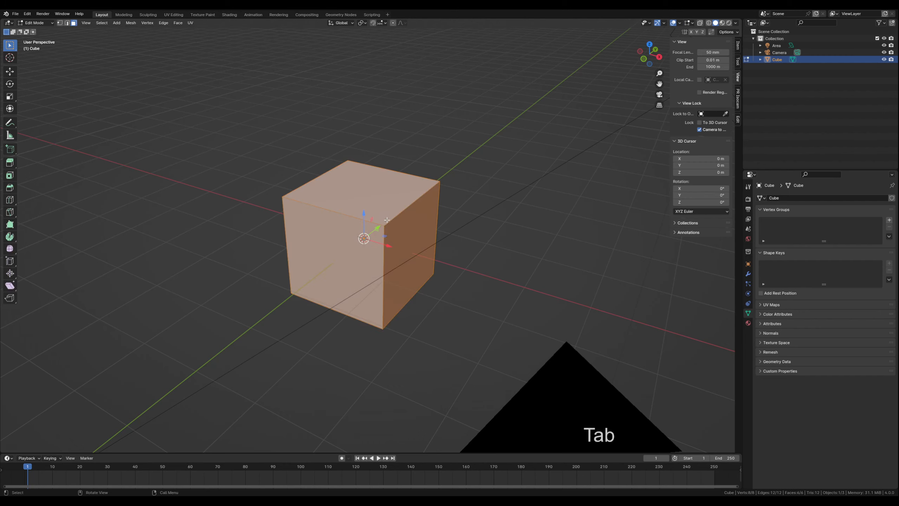
{"action": "key", "text": "3"}
{"action": "left_click", "coordinate": [354, 195]}
{"action": "left_click", "coordinate": [343, 222]}
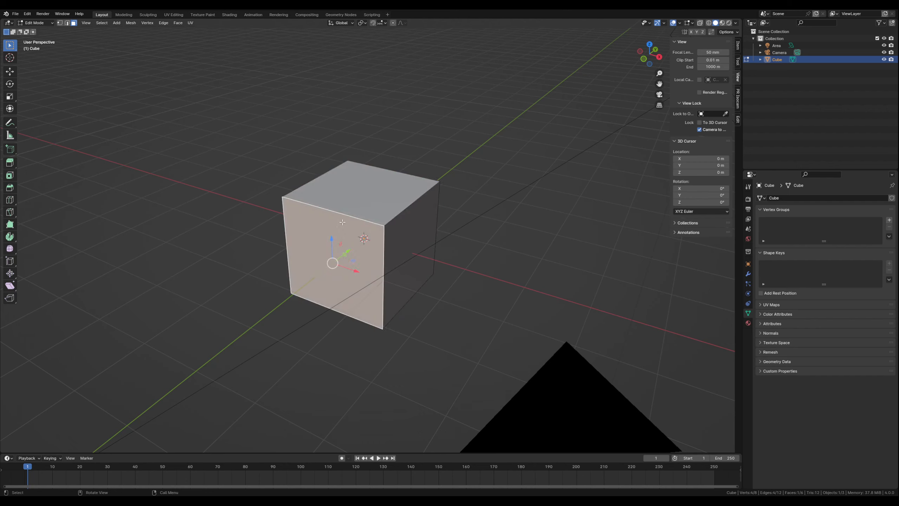
{"action": "left_click", "coordinate": [354, 199]}
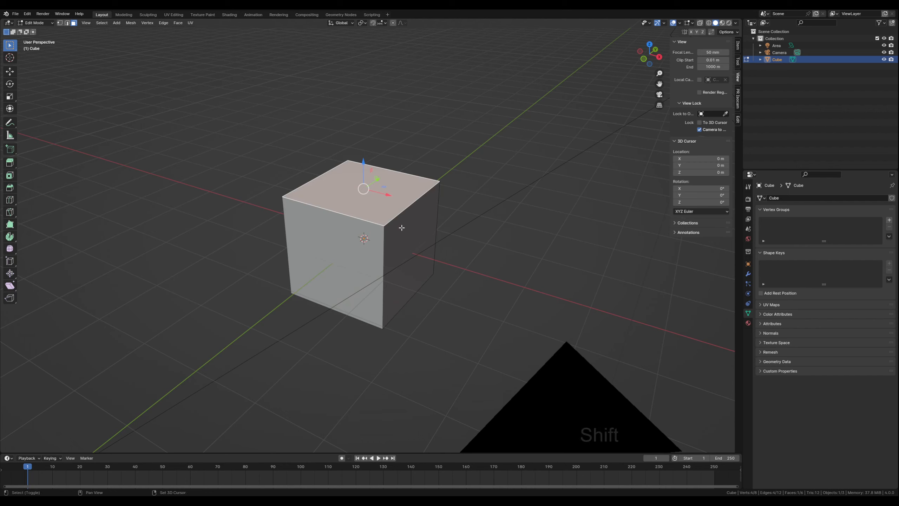
{"action": "left_click", "coordinate": [402, 228], "text": "shift"}
{"action": "left_click", "coordinate": [346, 230], "text": "shift"}
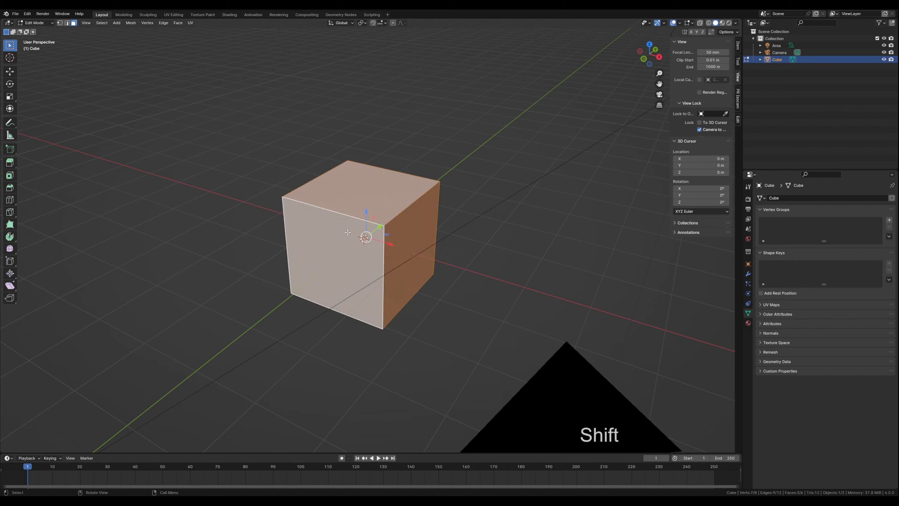
{"action": "key", "text": "x"}
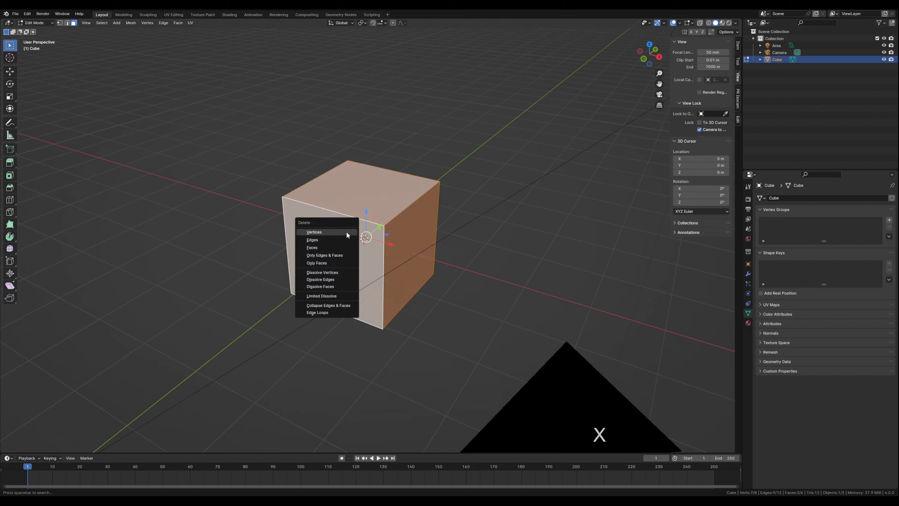
{"action": "left_click", "coordinate": [319, 247]}
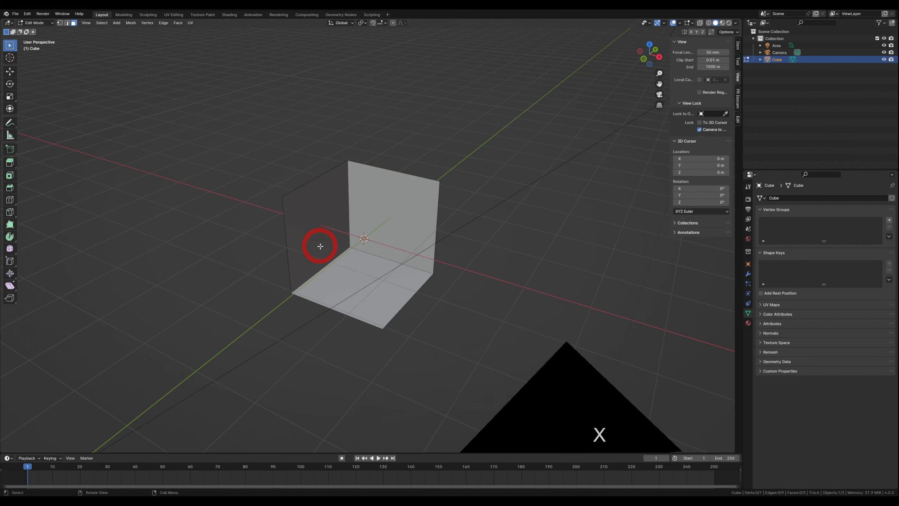
Step: Return to Object Mode and scale the room shell uniformly by a factor of 5.6
{"action": "middle_click_drag", "start_coordinate": [404, 258], "coordinate": [410, 236]}
{"action": "scroll", "coordinate": [356, 276], "scroll_direction": "up", "scroll_amount": 3}
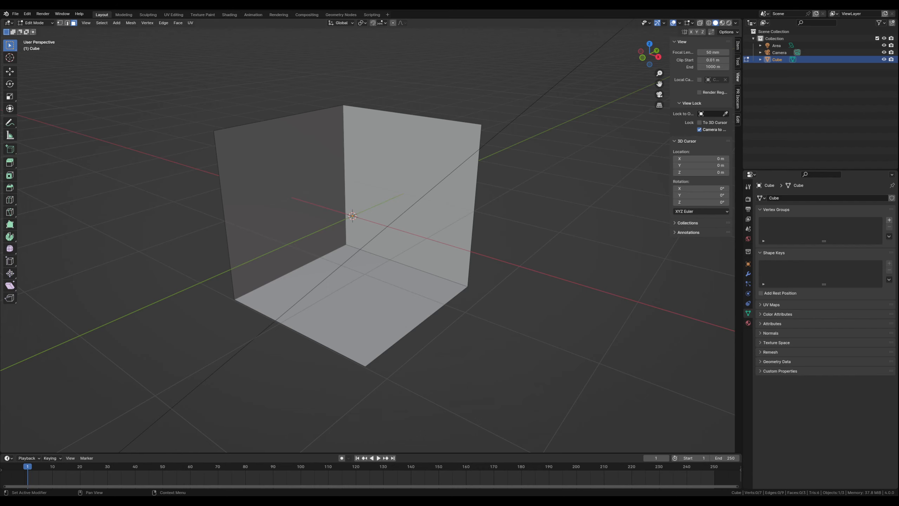
{"action": "scroll", "coordinate": [537, 304], "scroll_direction": "down", "scroll_amount": 1}
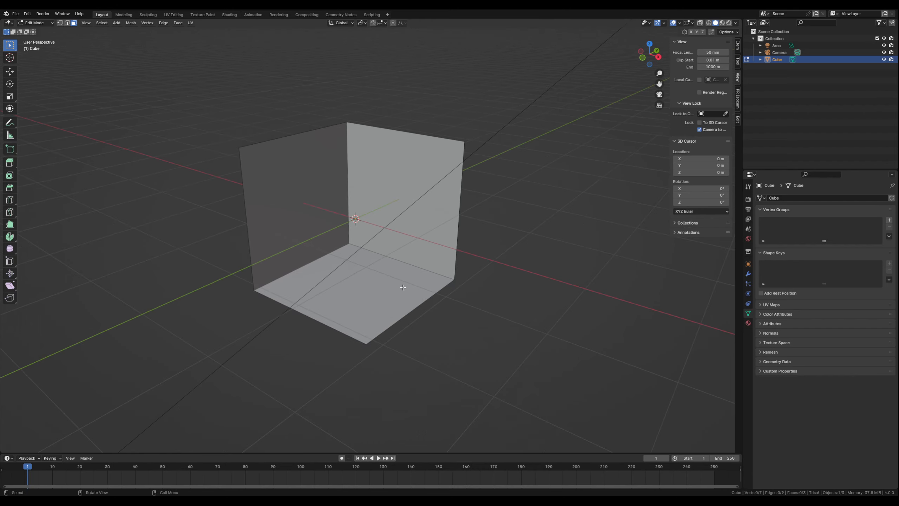
{"action": "left_click", "coordinate": [305, 192]}
{"action": "key", "text": "Tab"}
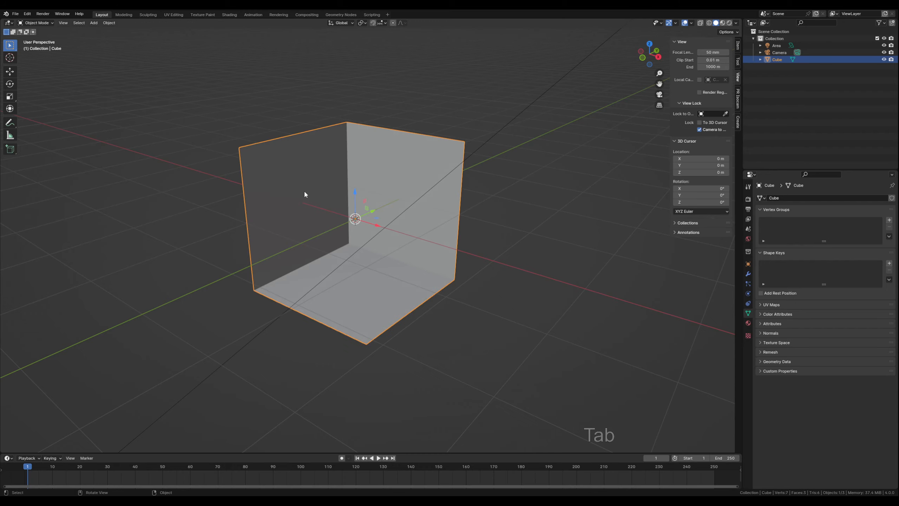
{"action": "scroll", "coordinate": [313, 193], "scroll_direction": "down", "scroll_amount": 5}
{"action": "key", "text": "s"}
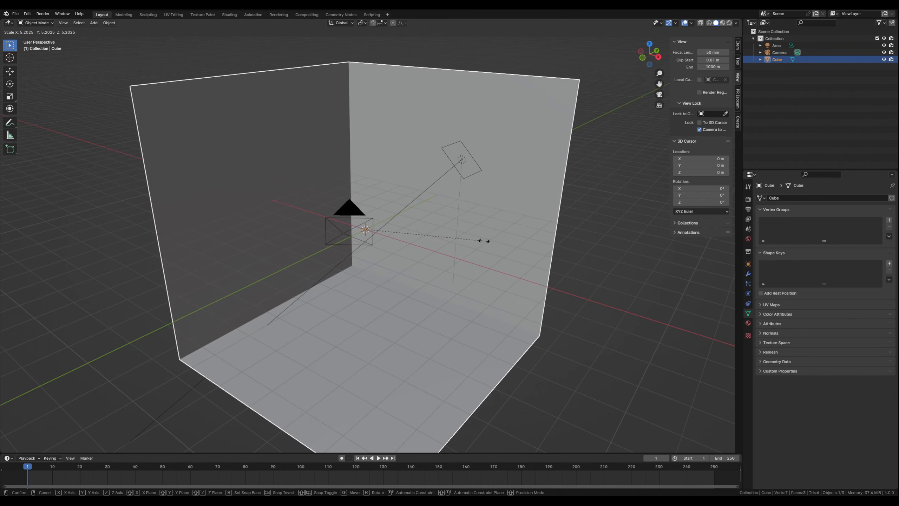
{"action": "key", "text": "ctrl"}
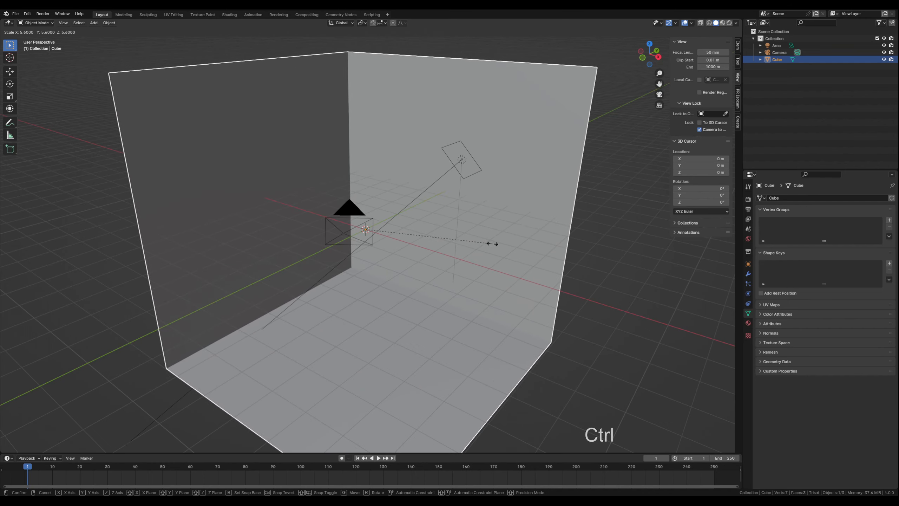
{"action": "left_click", "coordinate": [493, 244]}
Step: Move the room shell straight up along the Z axis by about 5.9 m
{"action": "middle_click_drag", "start_coordinate": [527, 392], "coordinate": [445, 284], "text": "ctrl+shift"}
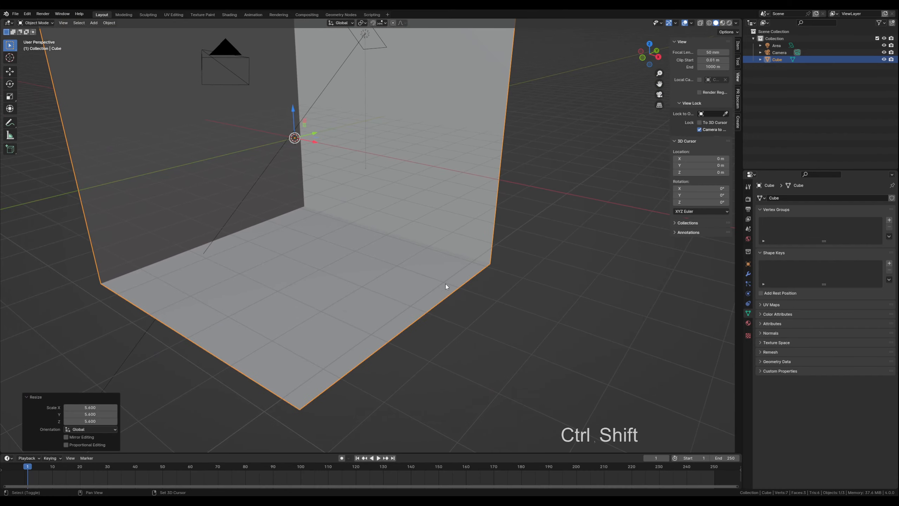
{"action": "scroll", "coordinate": [338, 172], "scroll_direction": "down", "scroll_amount": 3}
{"action": "middle_click_drag", "start_coordinate": [335, 236], "coordinate": [326, 274], "text": "shift"}
{"action": "key", "text": "g"}
{"action": "key", "text": "z"}
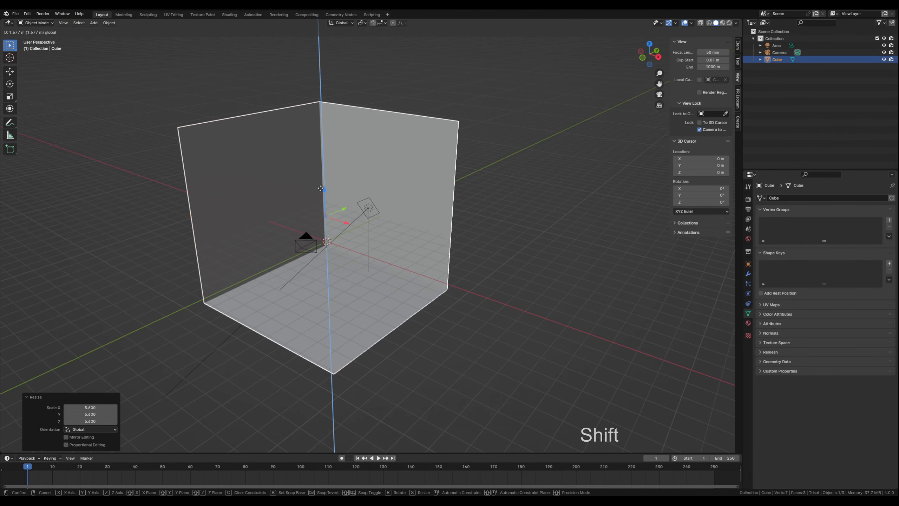
{"action": "left_click", "coordinate": [309, 121]}
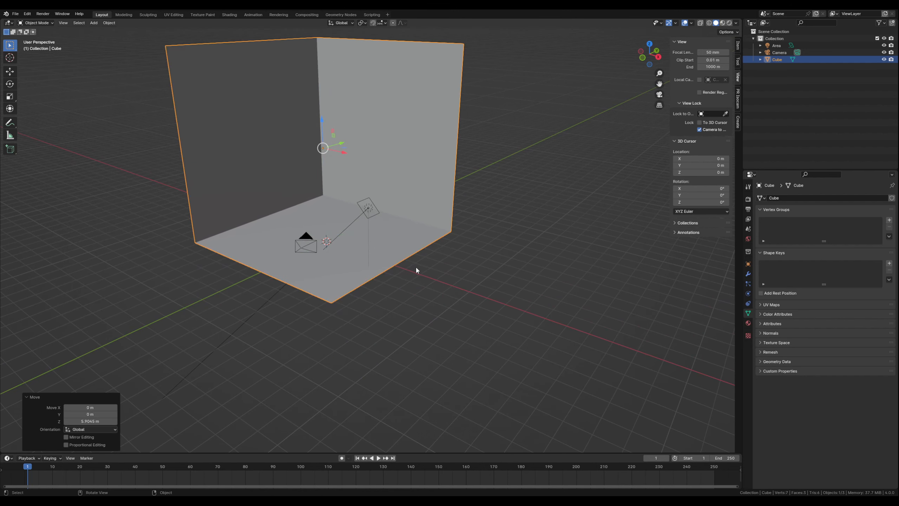
Step: Extrude all faces of the room shell outward along their normals by about 0.18 m, giving the floor and walls thickness
{"action": "key", "text": "KP_7"}
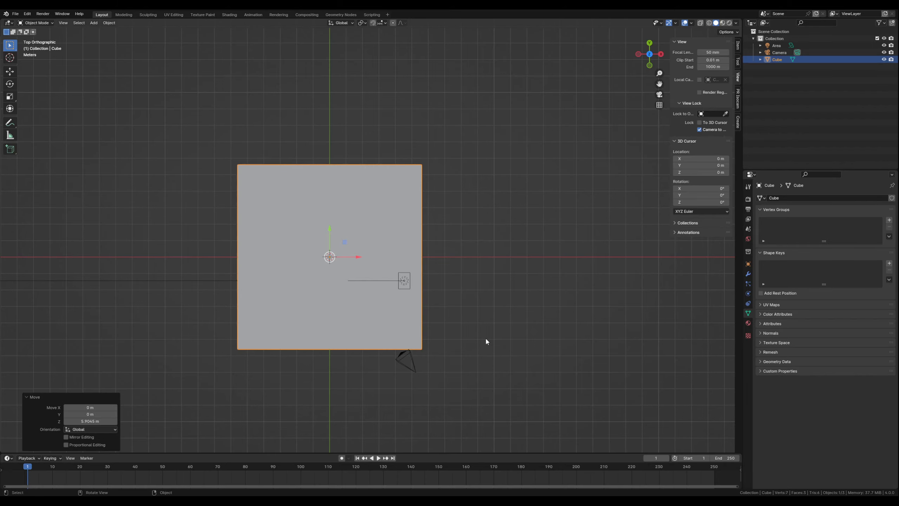
{"action": "middle_click_drag", "start_coordinate": [486, 337], "coordinate": [455, 282]}
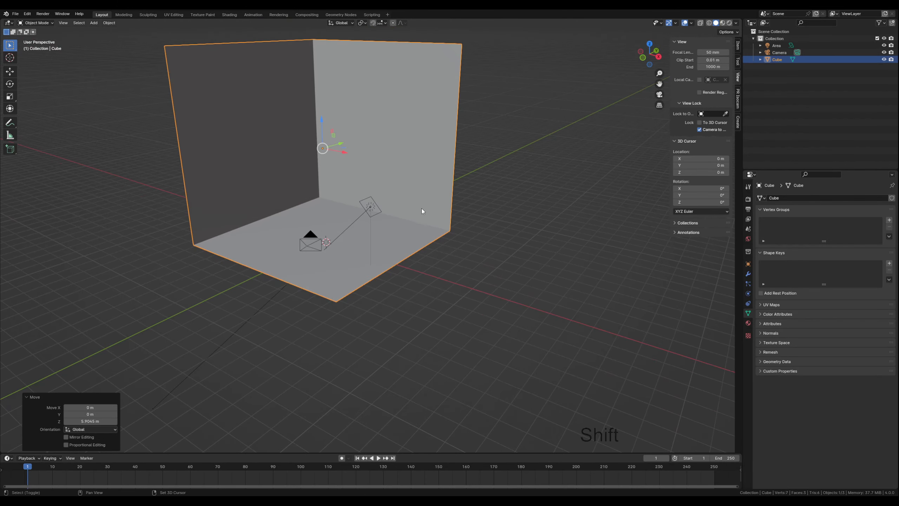
{"action": "middle_click_drag", "start_coordinate": [421, 210], "coordinate": [360, 263], "text": "shift"}
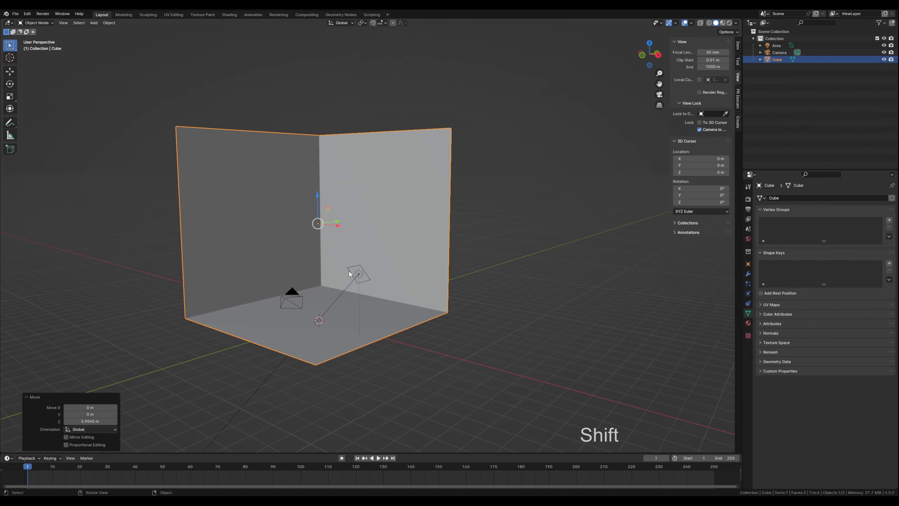
{"action": "scroll", "coordinate": [336, 280], "scroll_direction": "up", "scroll_amount": 1}
{"action": "middle_click_drag", "start_coordinate": [306, 297], "coordinate": [329, 281], "text": "shift"}
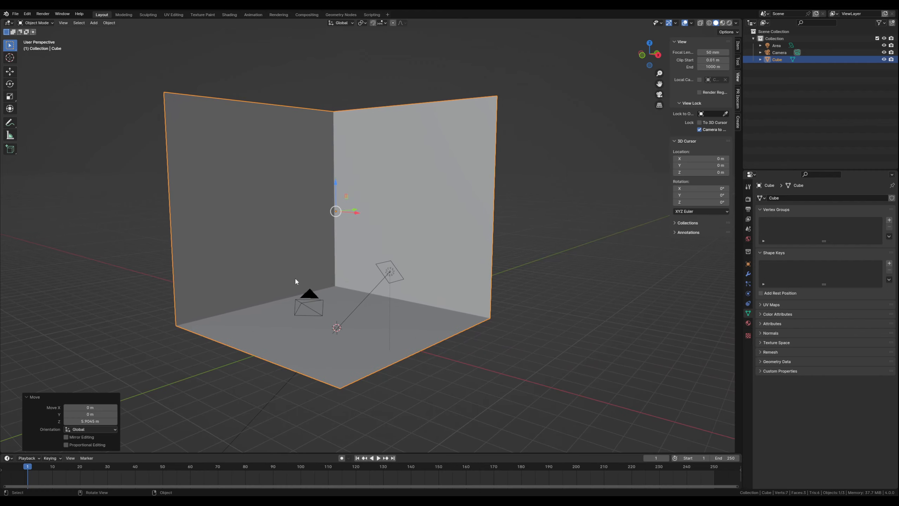
{"action": "key", "text": "Tab"}
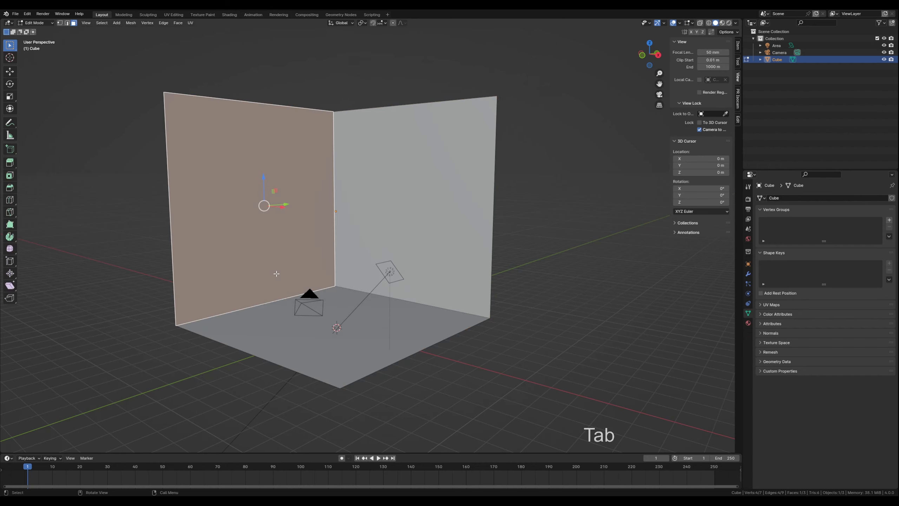
{"action": "middle_click_drag", "start_coordinate": [277, 307], "coordinate": [266, 304]}
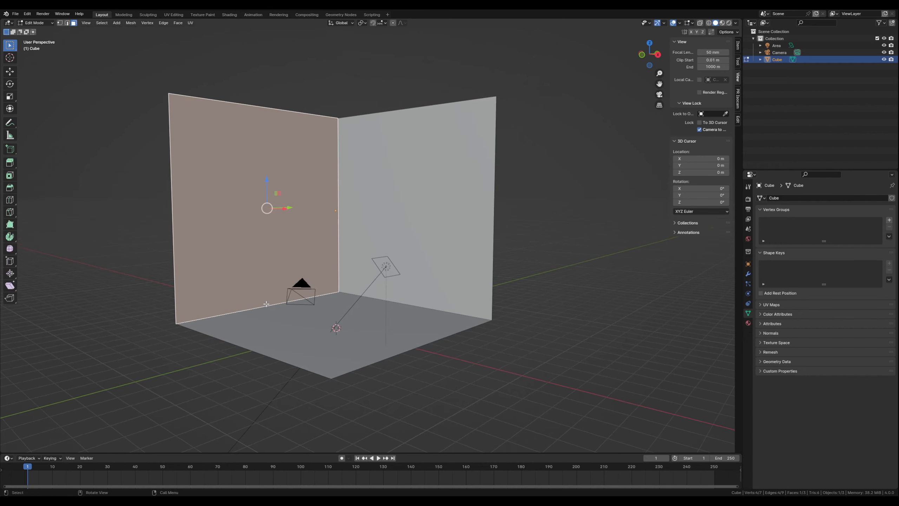
{"action": "key", "text": "a"}
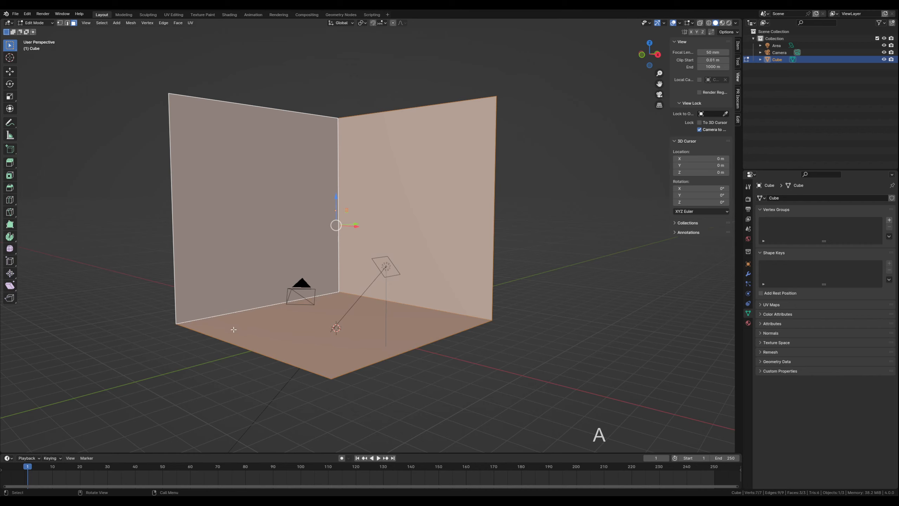
{"action": "left_click", "coordinate": [10, 165]}
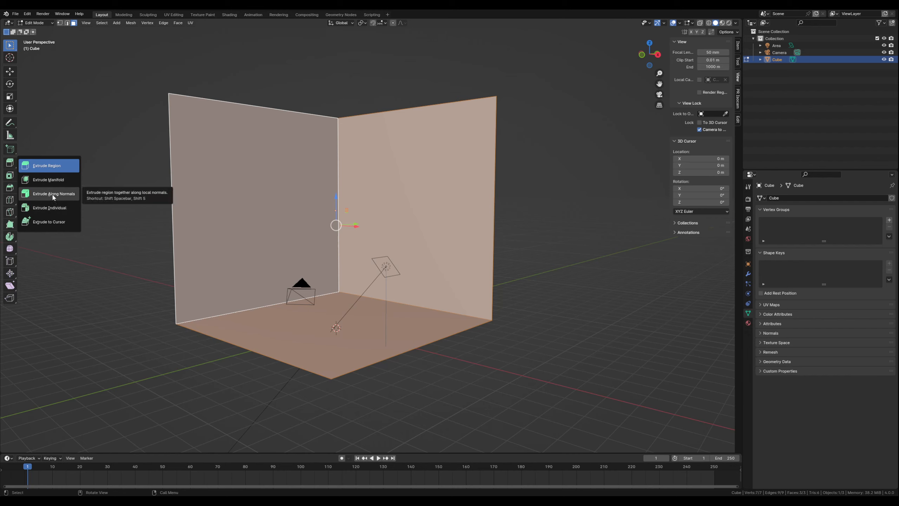
{"action": "left_click", "coordinate": [53, 194]}
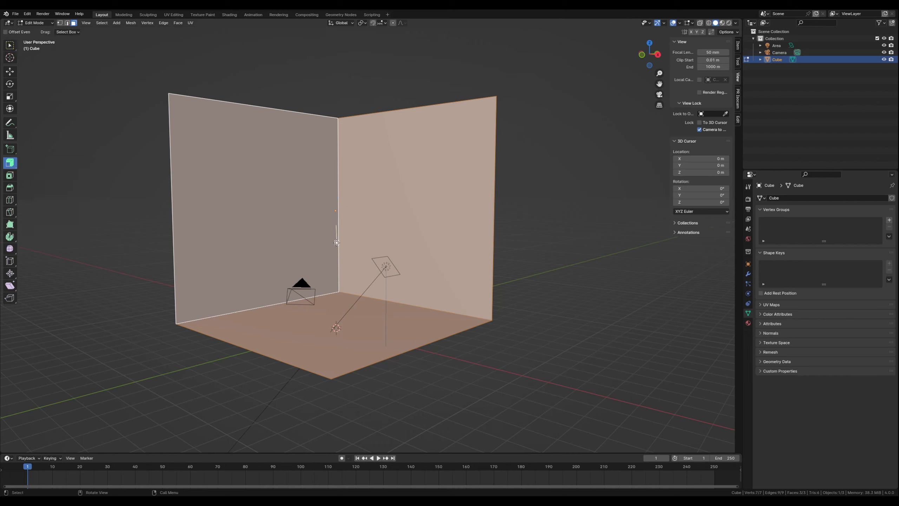
{"action": "left_click_drag", "start_coordinate": [336, 243], "coordinate": [335, 243]}
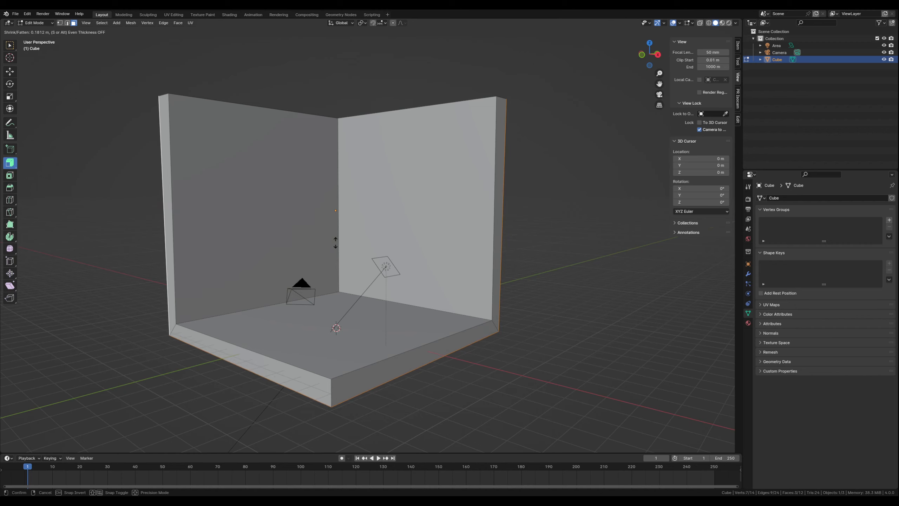
{"action": "left_click_drag", "start_coordinate": [336, 243], "coordinate": [335, 243]}
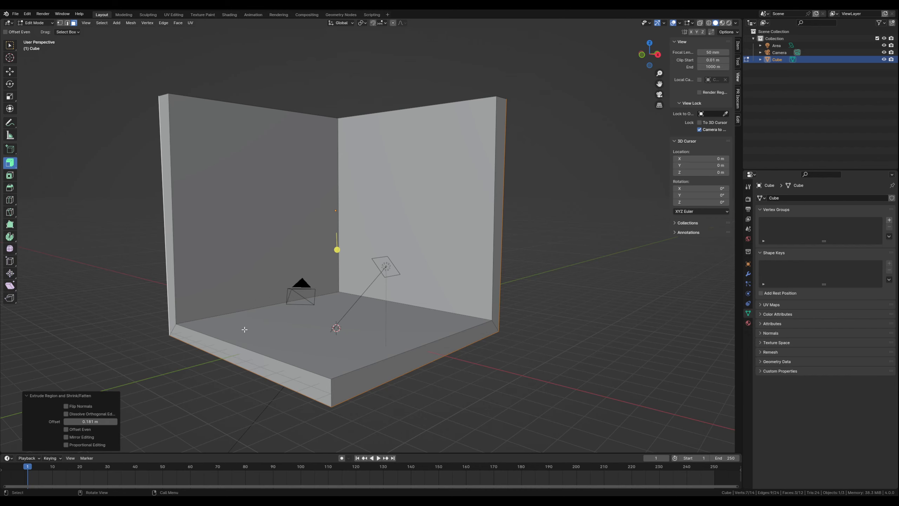
Step: Lengthen the room in the negative Y direction by moving the long wall's end face and the adjoining floor edge face
{"action": "middle_click_drag", "start_coordinate": [244, 329], "coordinate": [242, 329]}
{"action": "middle_click_drag", "start_coordinate": [247, 330], "coordinate": [243, 328]}
{"action": "left_click", "coordinate": [173, 256]}
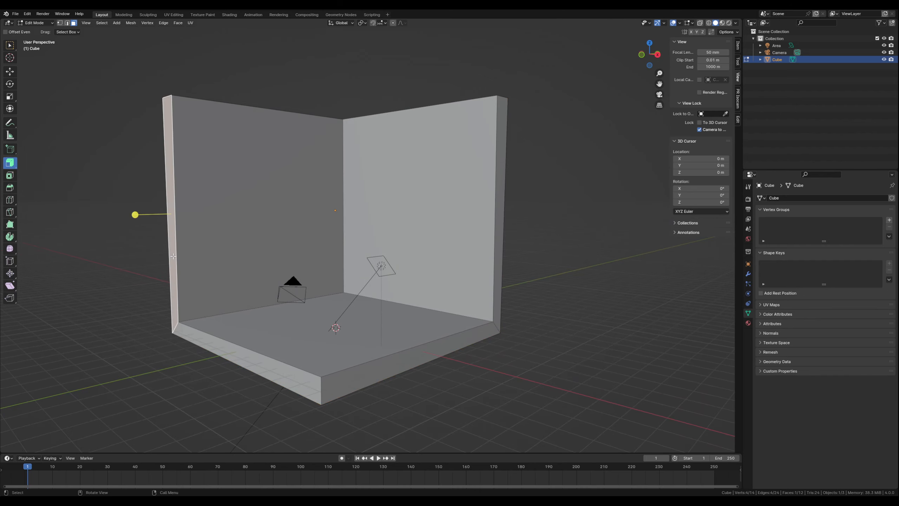
{"action": "left_click", "coordinate": [211, 342], "text": "shift"}
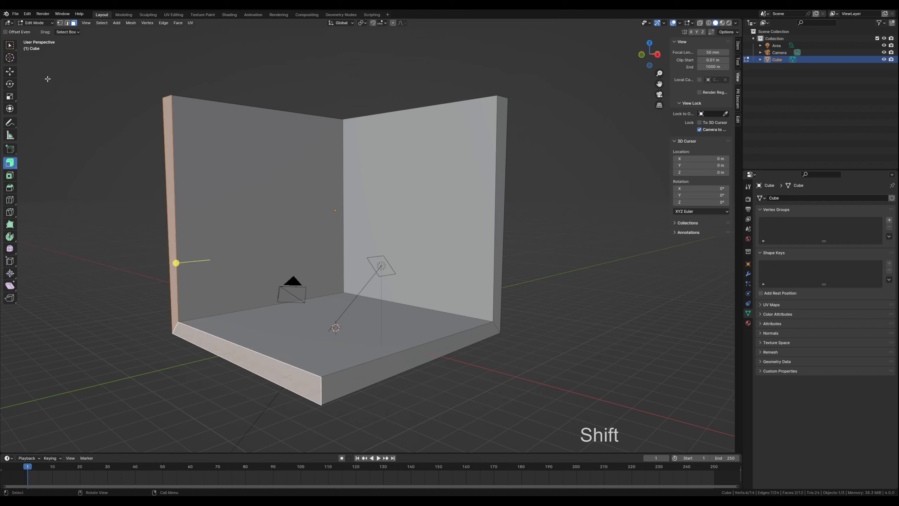
{"action": "left_click", "coordinate": [10, 45]}
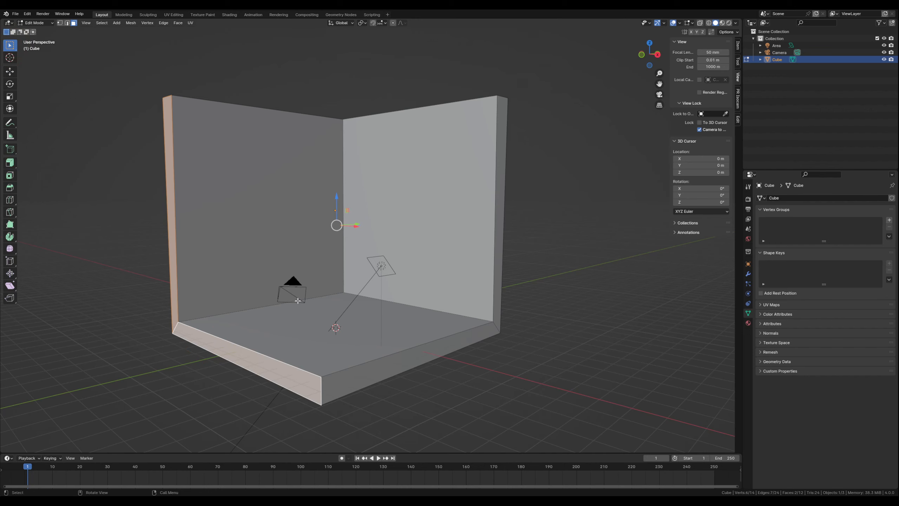
{"action": "middle_click_drag", "start_coordinate": [298, 300], "coordinate": [311, 304]}
{"action": "key", "text": "g"}
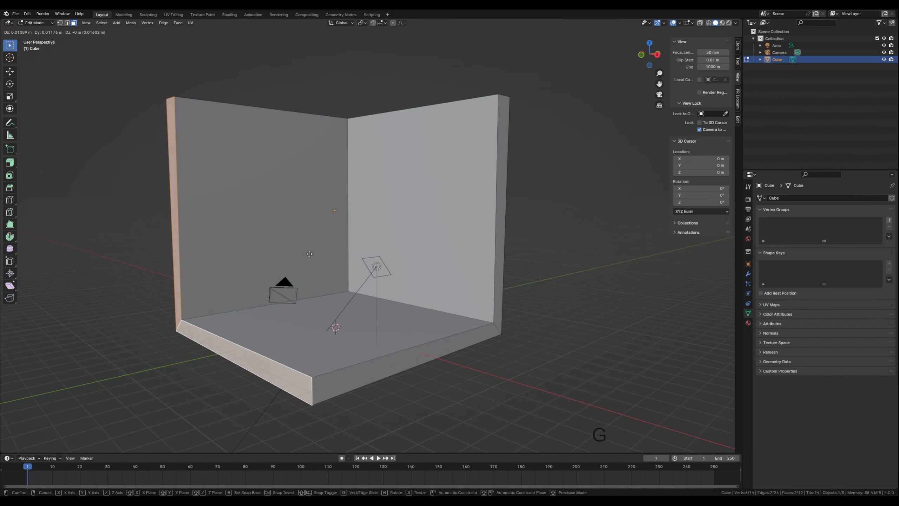
{"action": "key", "text": "x"}
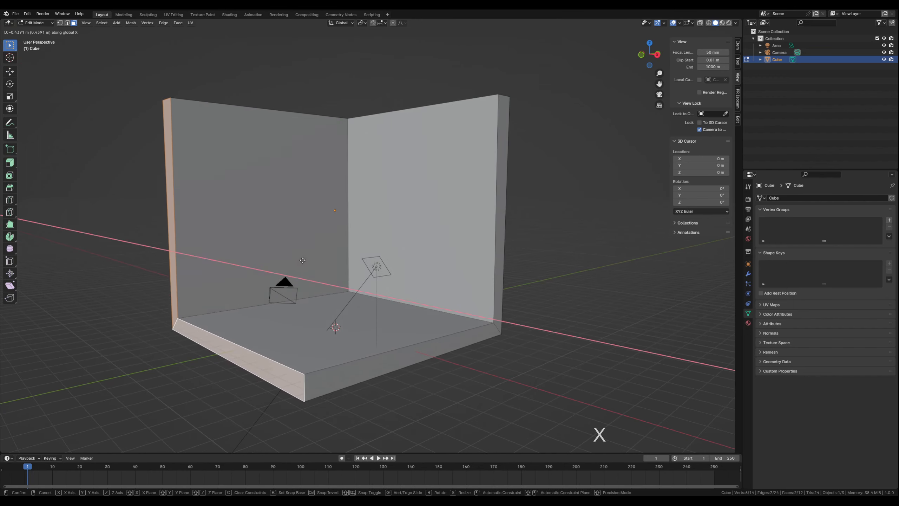
{"action": "key", "text": "y"}
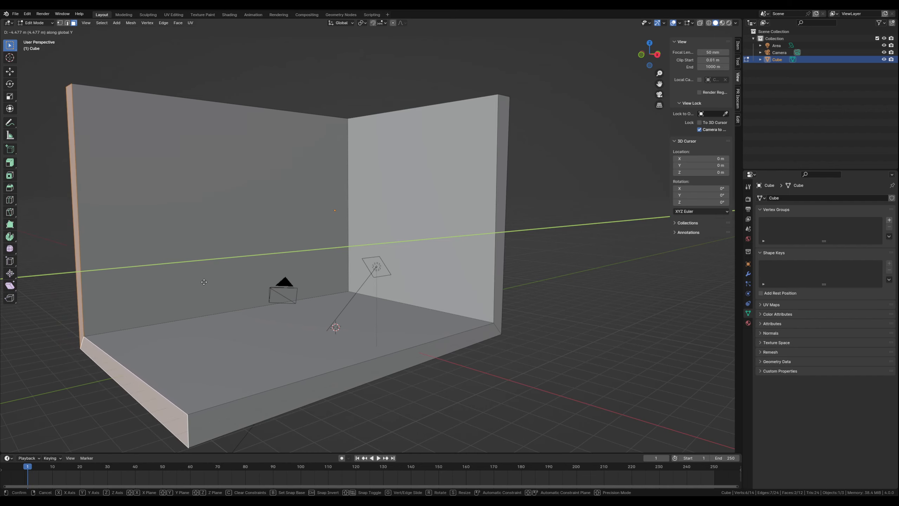
{"action": "left_click", "coordinate": [223, 275]}
Step: Widen the room by moving the other wall's end face and its adjoining floor edge face 2 m along X
{"action": "middle_click_drag", "start_coordinate": [222, 275], "coordinate": [306, 294]}
{"action": "middle_click_drag", "start_coordinate": [467, 356], "coordinate": [351, 324], "text": "shift"}
{"action": "left_click", "coordinate": [318, 328]}
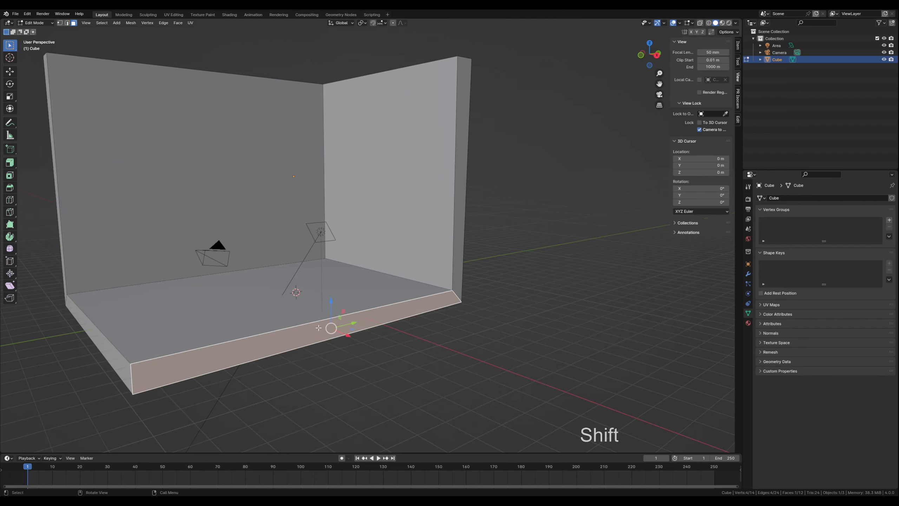
{"action": "left_click", "coordinate": [460, 236], "text": "shift"}
{"action": "middle_click_drag", "start_coordinate": [361, 300], "coordinate": [370, 298]}
{"action": "key", "text": "g"}
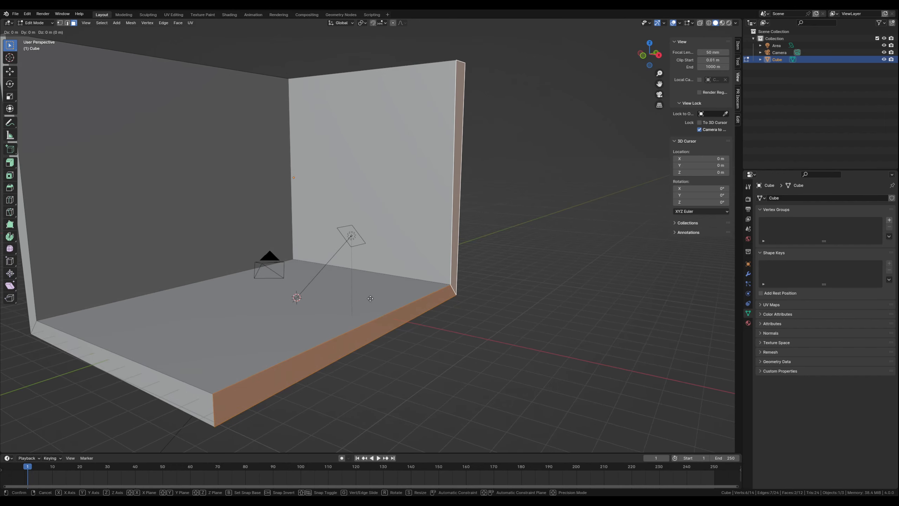
{"action": "key", "text": "x"}
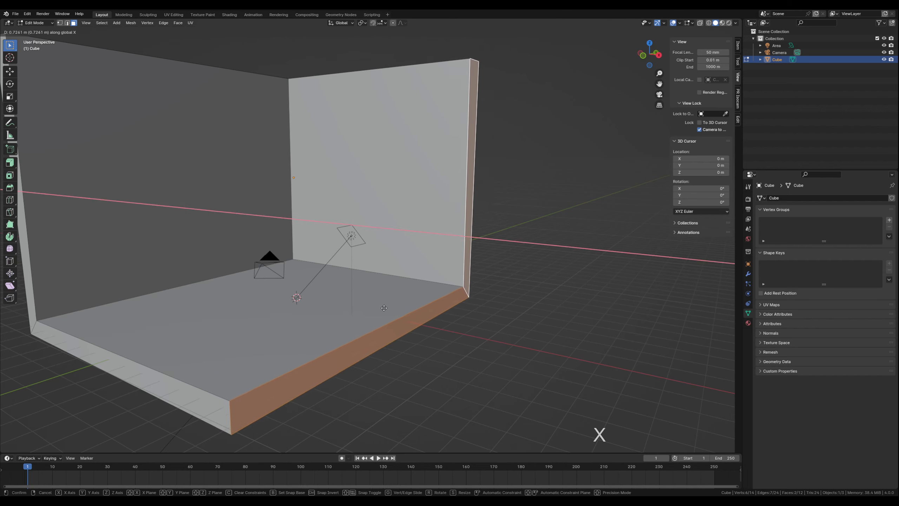
{"action": "key", "text": "ctrl"}
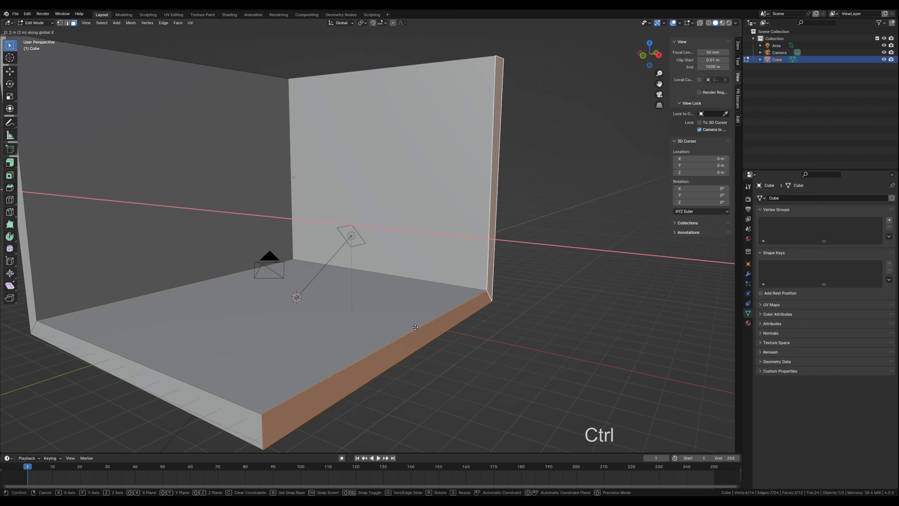
{"action": "left_click", "coordinate": [416, 328]}
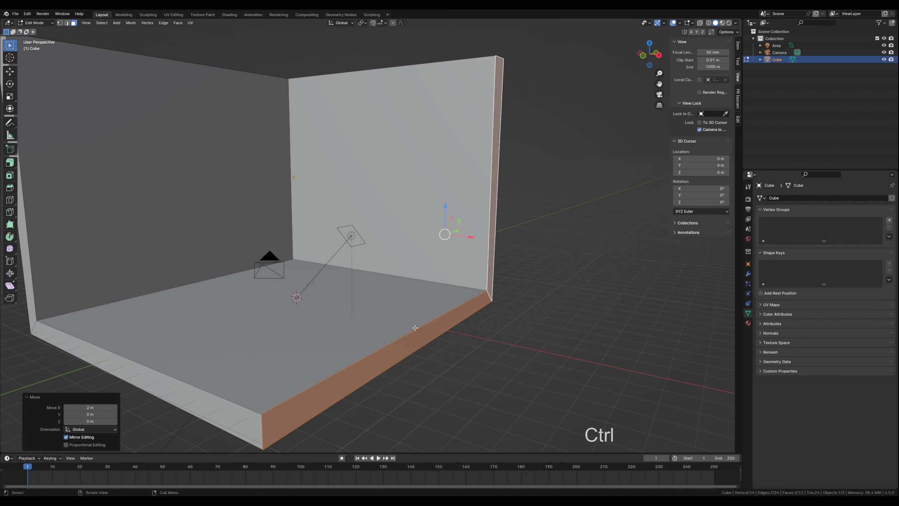
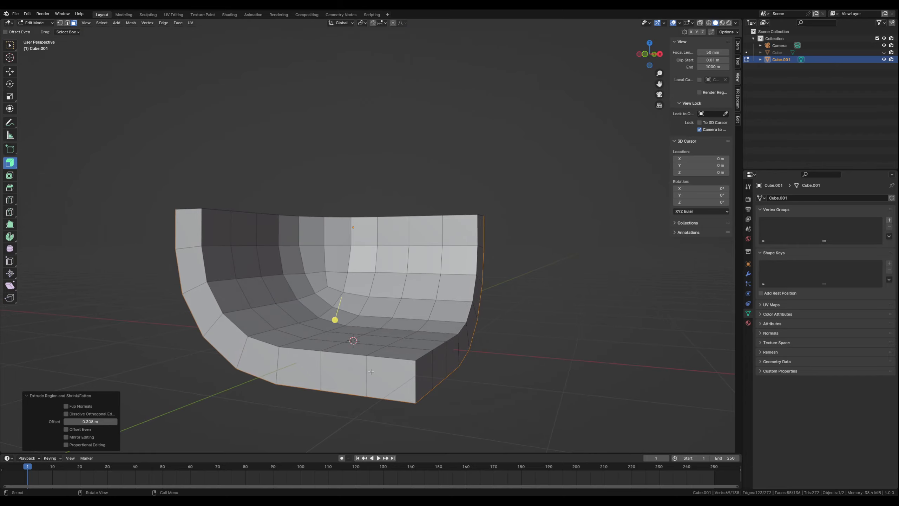
Step: Extrude the four corner faces on the curved chair seat's underside along their normals by 1.73 m to form legs
{"action": "middle_click_drag", "start_coordinate": [372, 394], "coordinate": [485, 312]}
{"action": "left_click", "coordinate": [456, 262]}
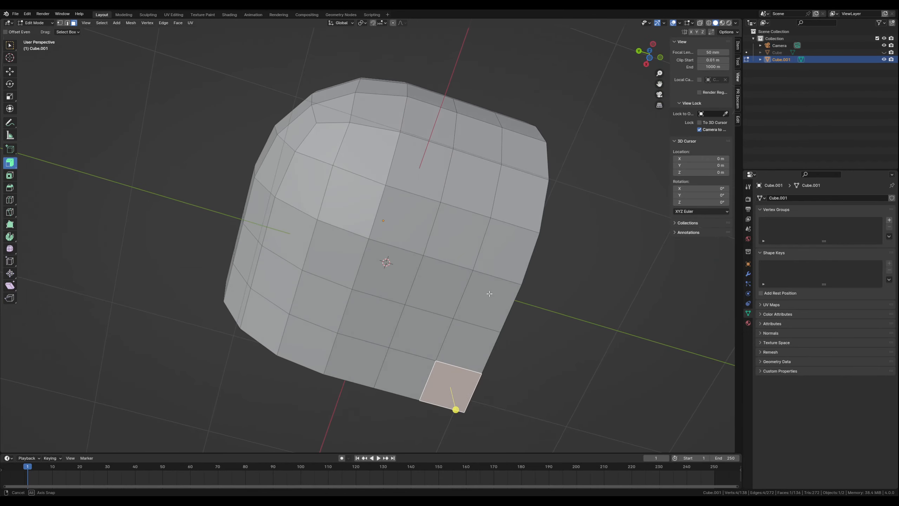
{"action": "left_click", "coordinate": [502, 253], "text": "shift"}
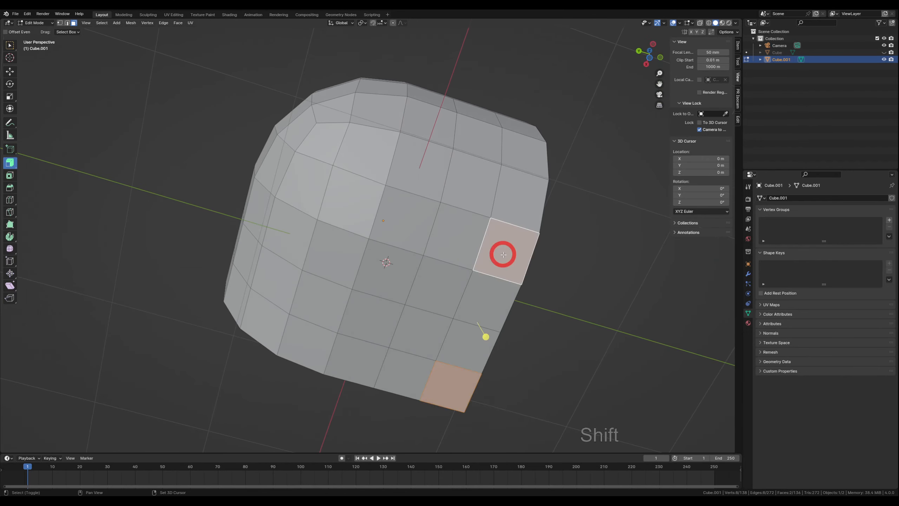
{"action": "left_click", "coordinate": [324, 350], "text": "shift"}
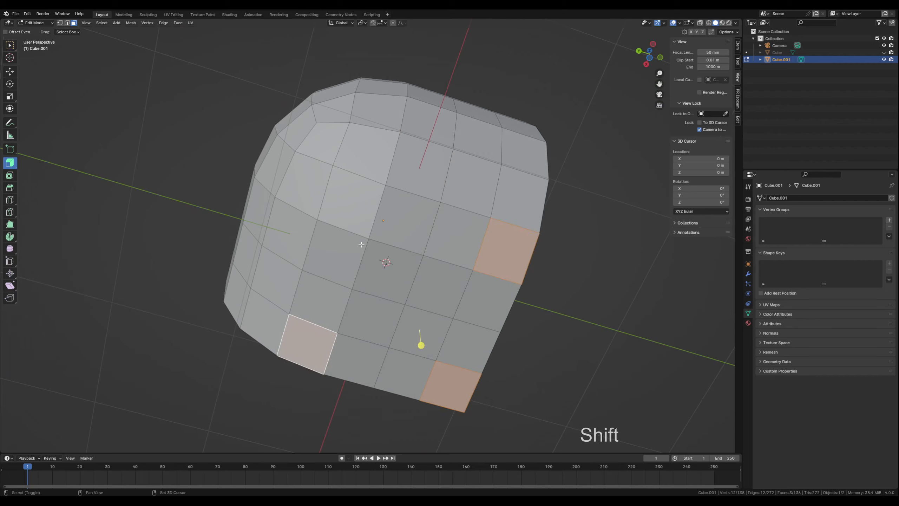
{"action": "left_click", "coordinate": [354, 210], "text": "shift"}
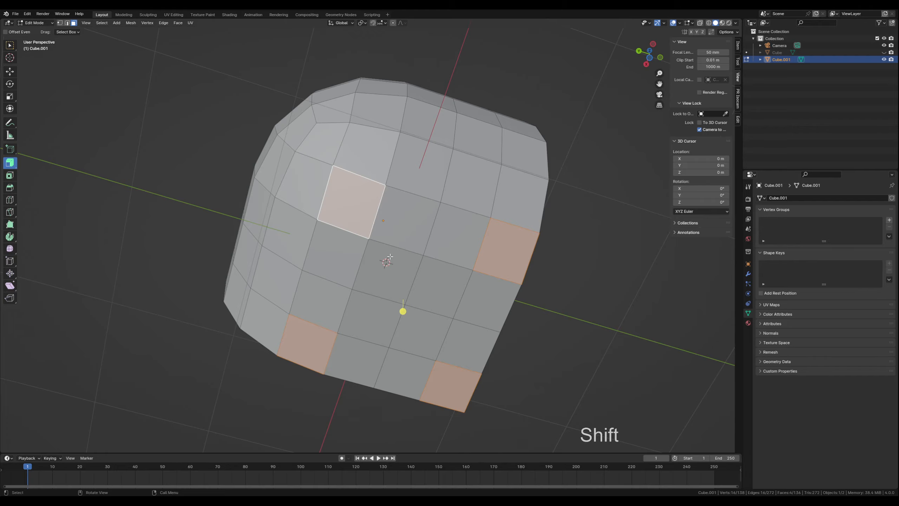
{"action": "middle_click_drag", "start_coordinate": [409, 238], "coordinate": [331, 215]}
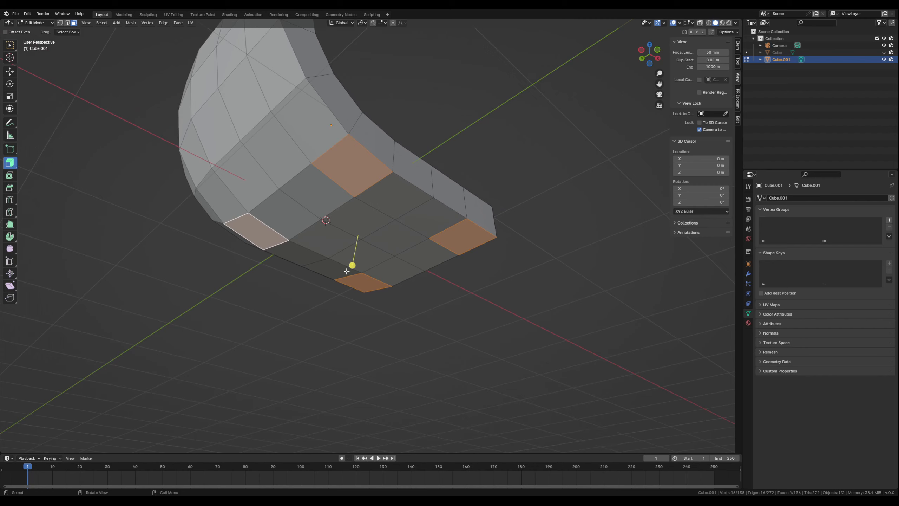
{"action": "left_click_drag", "start_coordinate": [351, 266], "coordinate": [357, 164]}
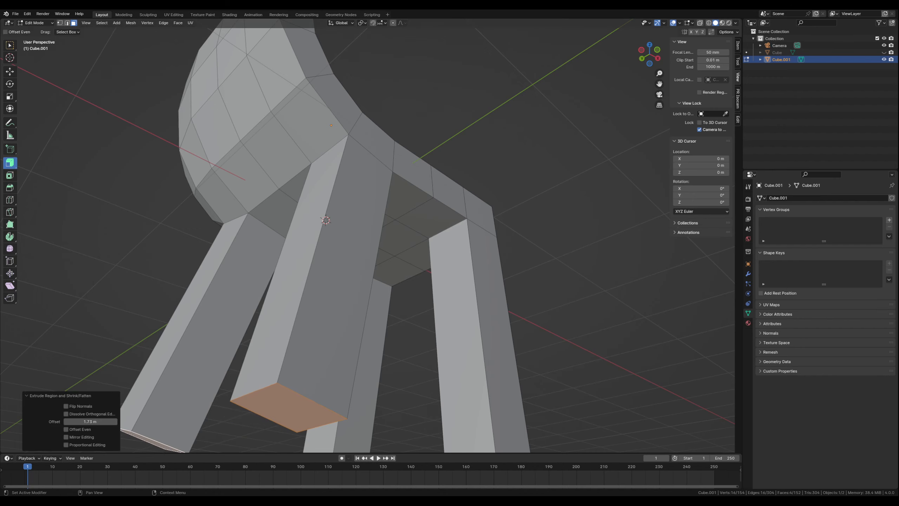
{"action": "scroll", "coordinate": [316, 303], "scroll_direction": "down", "scroll_amount": 5}
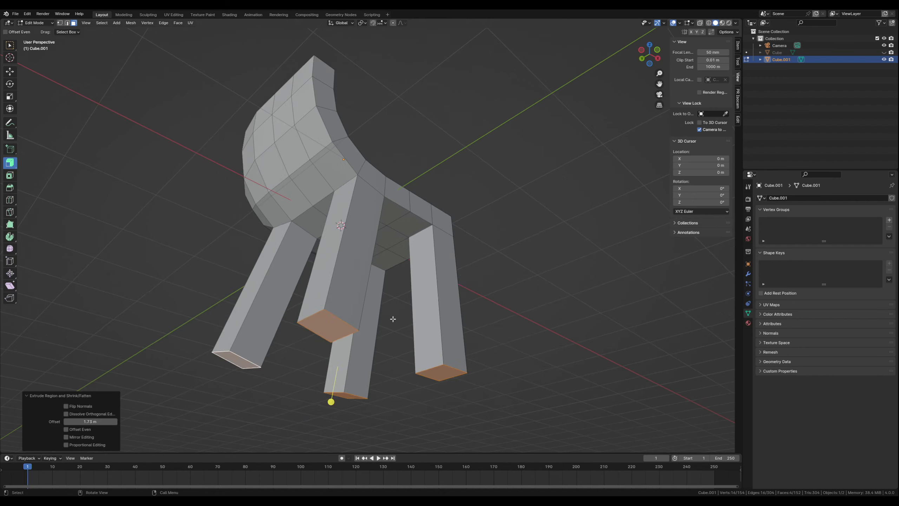
{"action": "middle_click_drag", "start_coordinate": [315, 330], "coordinate": [303, 326]}
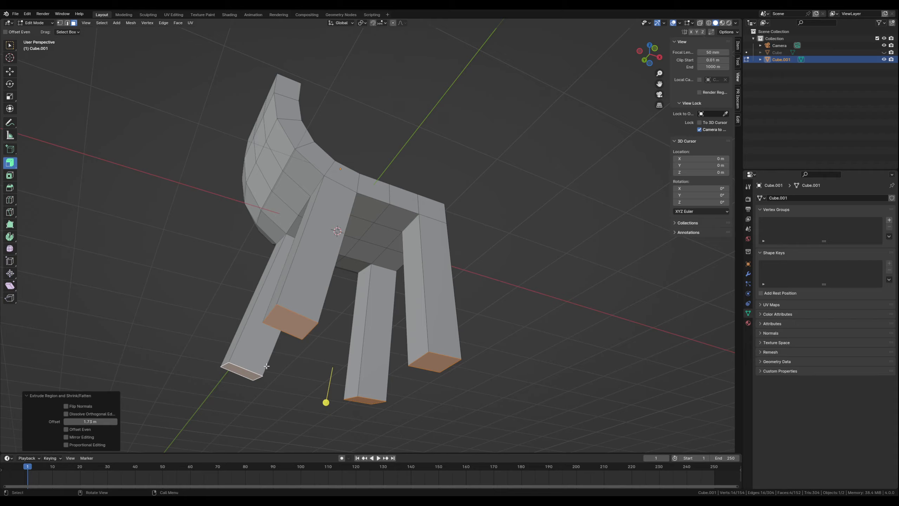
{"action": "middle_click_drag", "start_coordinate": [353, 342], "coordinate": [311, 325]}
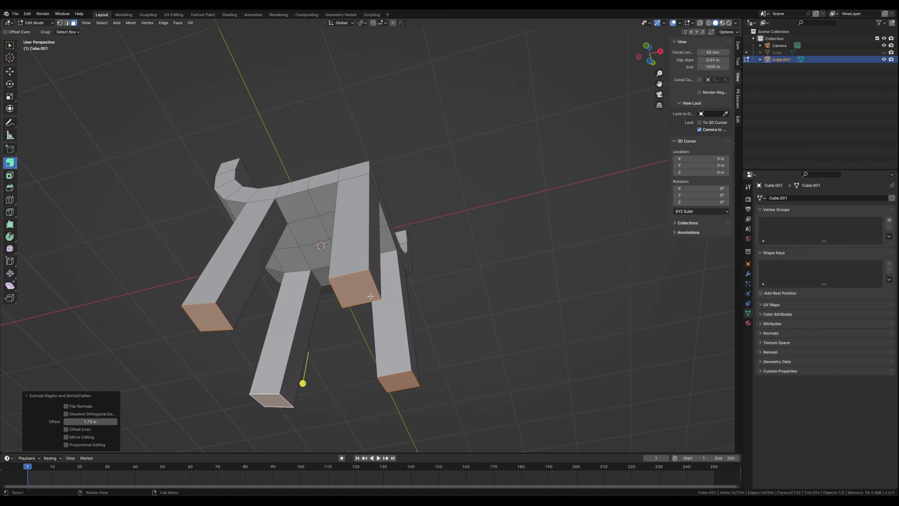
{"action": "middle_click_drag", "start_coordinate": [342, 291], "coordinate": [317, 326]}
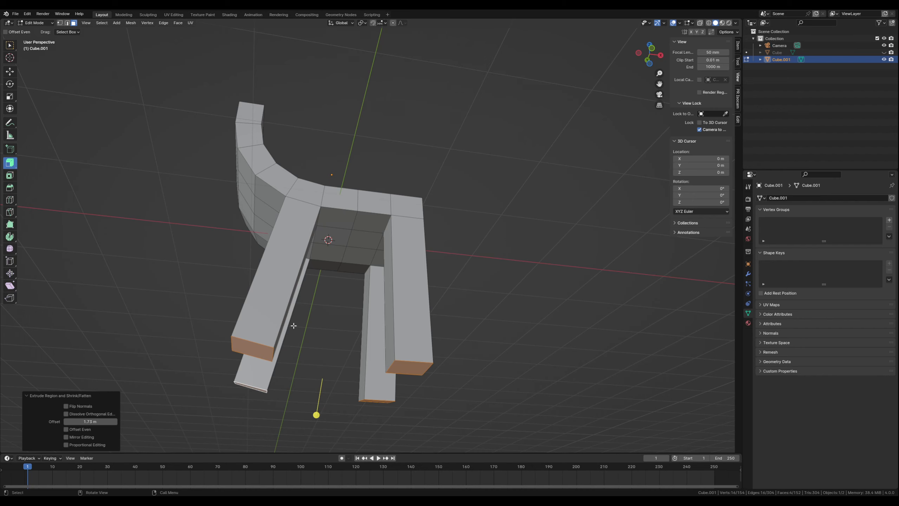
Step: Leave mesh editing and add a Boolean modifier to the chair
{"action": "key", "text": "Tab"}
{"action": "middle_click_drag", "start_coordinate": [291, 316], "coordinate": [308, 290]}
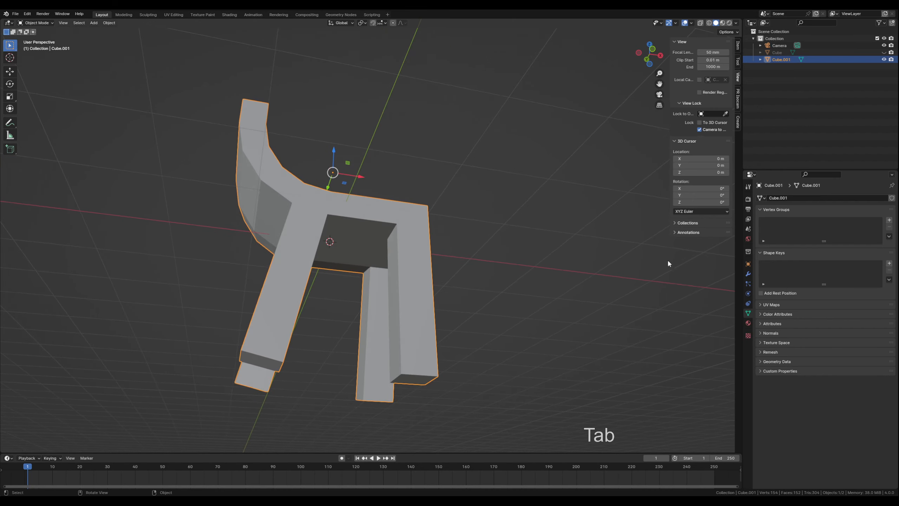
{"action": "left_click", "coordinate": [748, 274]}
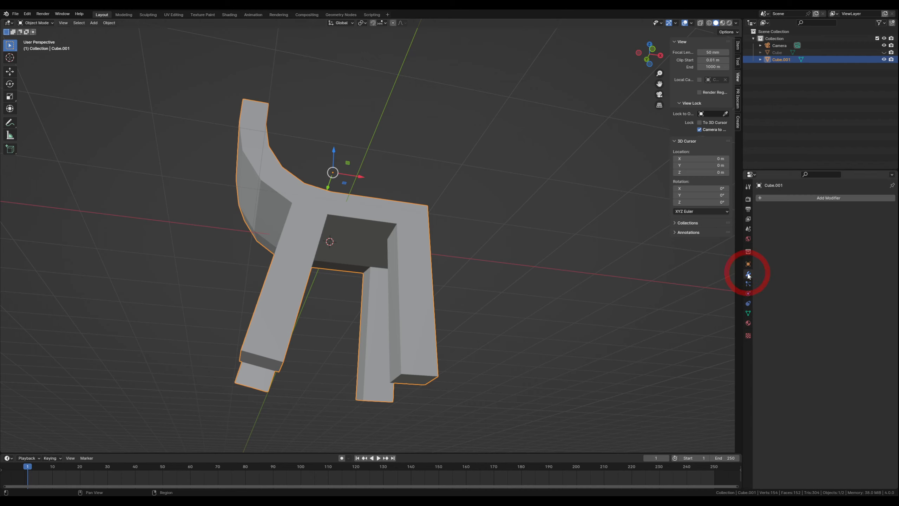
{"action": "left_click", "coordinate": [788, 199]}
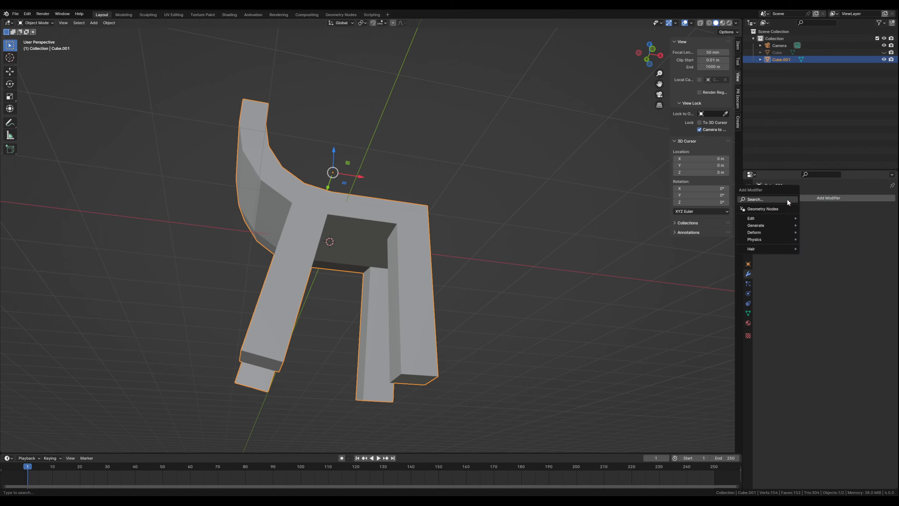
{"action": "left_click", "coordinate": [785, 198]}
{"action": "type", "text": "boo"}
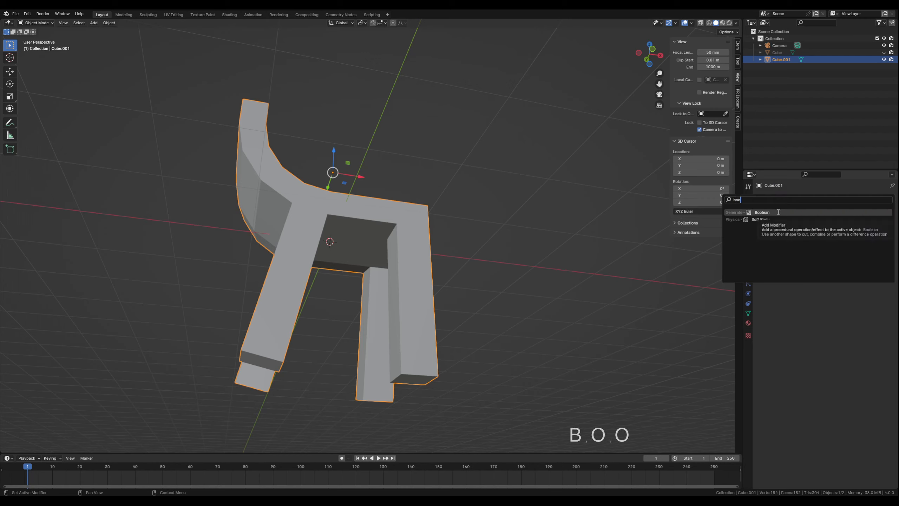
{"action": "left_click", "coordinate": [778, 213]}
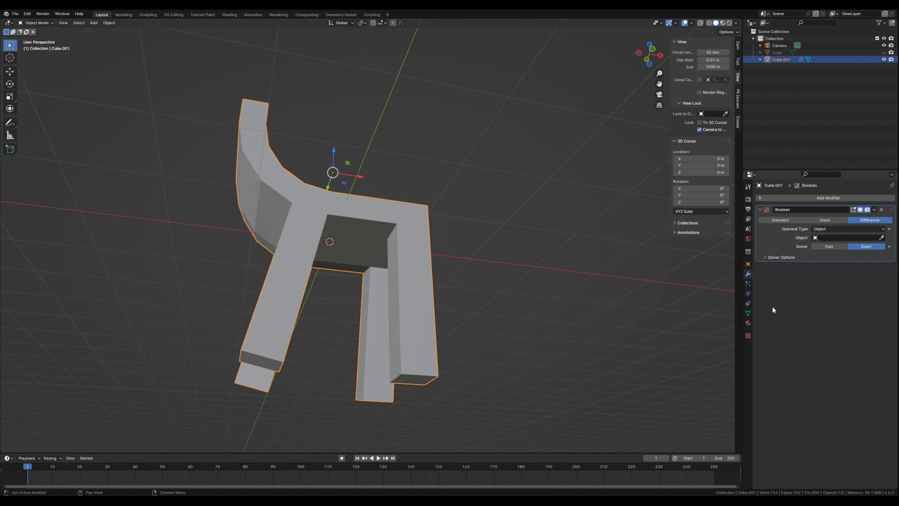
Step: Add a 2 m cube and move it down about 2.16 m along Z so it overlaps the chair's leg ends
{"action": "left_click", "coordinate": [523, 310]}
{"action": "key", "text": "shift+a"}
{"action": "mouse_move", "coordinate": [523, 311]}
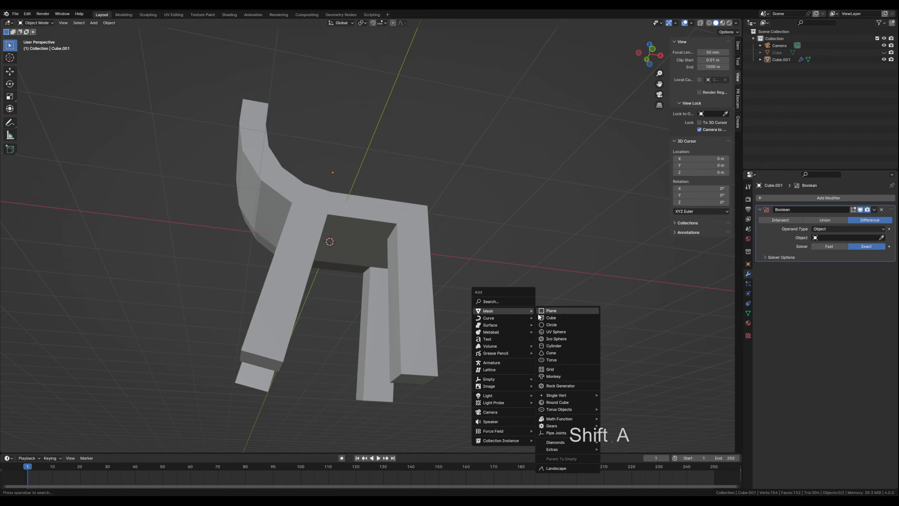
{"action": "left_click", "coordinate": [559, 317]}
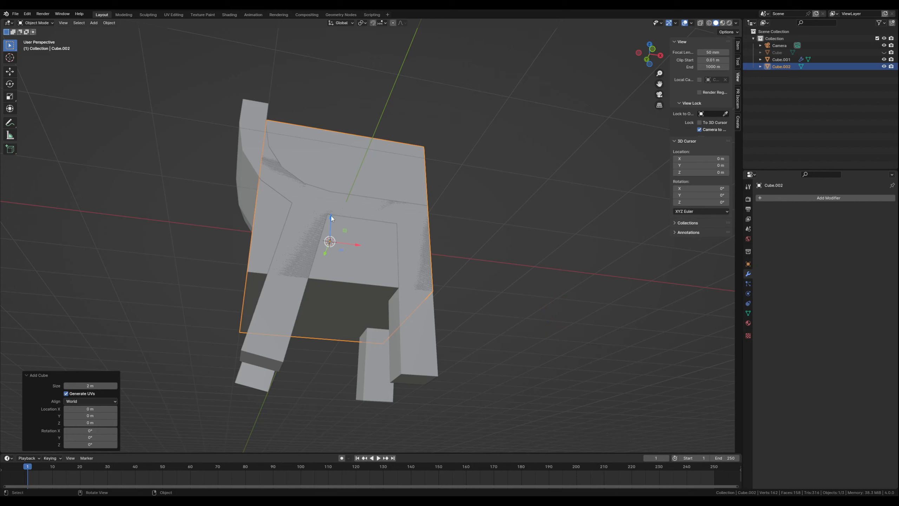
{"action": "left_click_drag", "start_coordinate": [331, 216], "coordinate": [507, 373]}
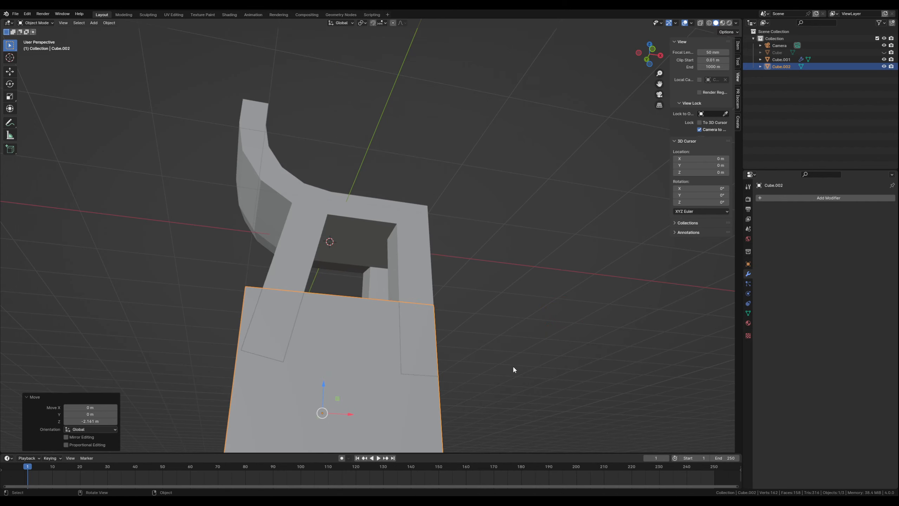
Step: Scale the cube up by about 1.15 and adjust its height so it encloses the ends of all four legs
{"action": "key", "text": "s"}
{"action": "left_click", "coordinate": [544, 363]}
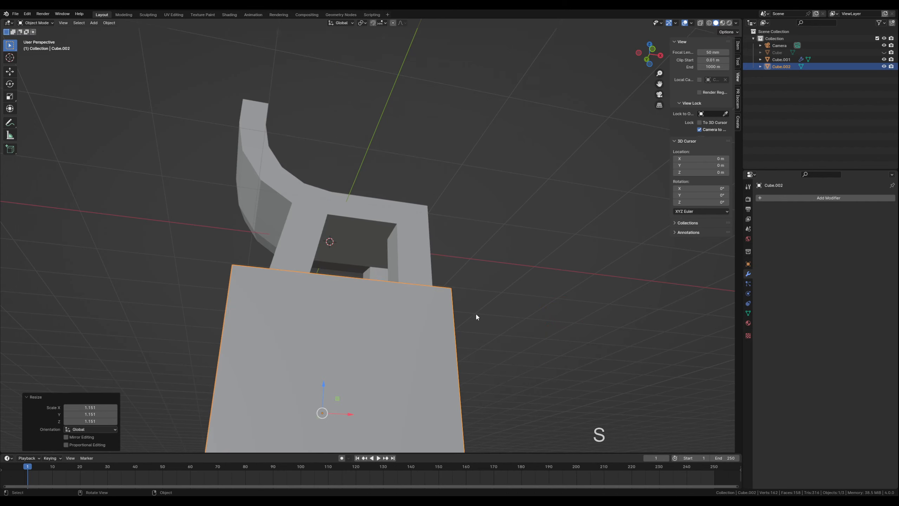
{"action": "mouse_move", "coordinate": [476, 313]}
{"action": "middle_mouse_down"}
{"action": "mouse_move", "coordinate": [465, 321]}
{"action": "mouse_move", "coordinate": [467, 313]}
{"action": "middle_mouse_up"}
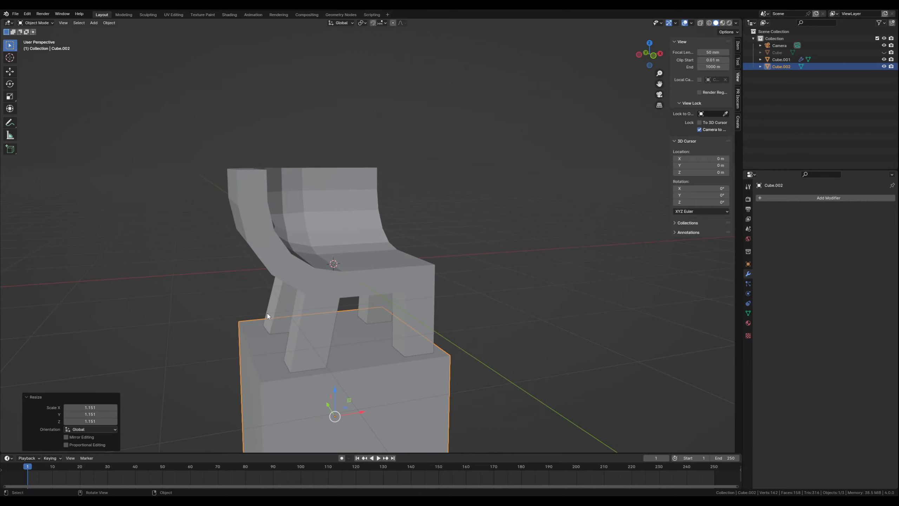
{"action": "middle_click_drag", "start_coordinate": [406, 359], "coordinate": [381, 315], "text": "shift"}
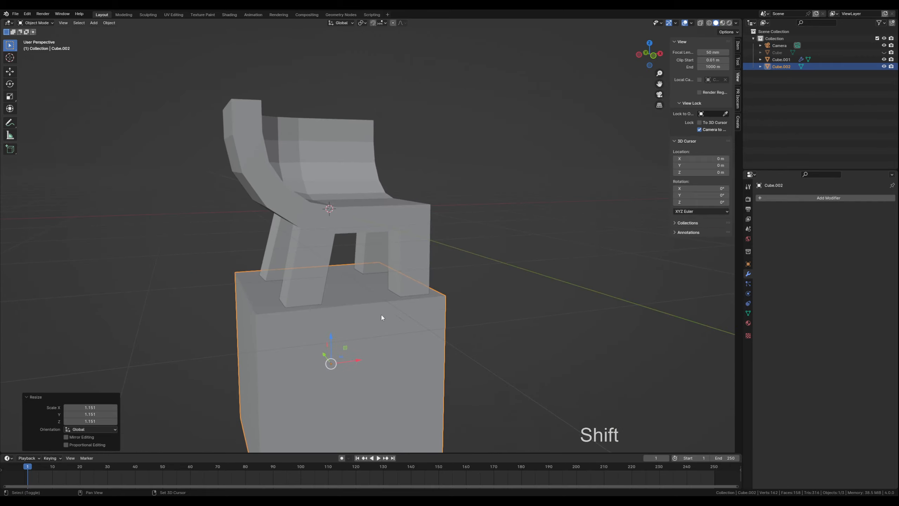
{"action": "left_click_drag", "start_coordinate": [332, 340], "coordinate": [363, 343]}
Step: Assign the new cube as the cutting object of the chair's Boolean Difference modifier
{"action": "middle_click_drag", "start_coordinate": [345, 316], "coordinate": [280, 310]}
{"action": "left_click", "coordinate": [321, 231]}
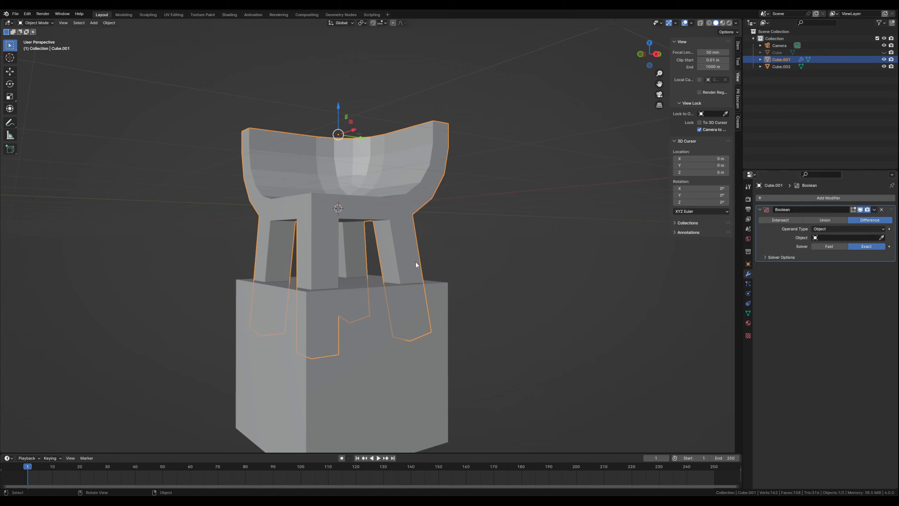
{"action": "left_click", "coordinate": [882, 238]}
{"action": "left_click", "coordinate": [428, 397]}
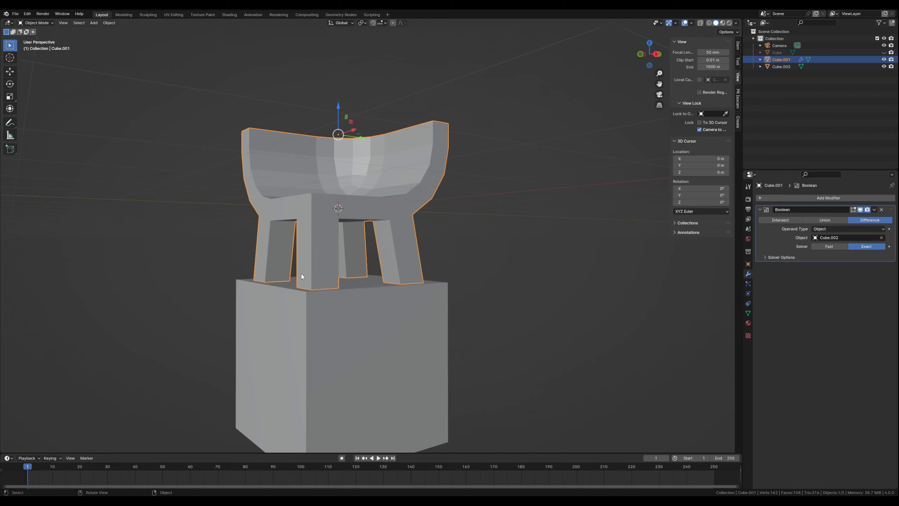
Step: Apply the chair's Boolean modifier and delete the cutter cube beneath the legs
{"action": "scroll", "coordinate": [300, 273], "scroll_direction": "up", "scroll_amount": 2}
{"action": "middle_click_drag", "start_coordinate": [262, 285], "coordinate": [283, 291]}
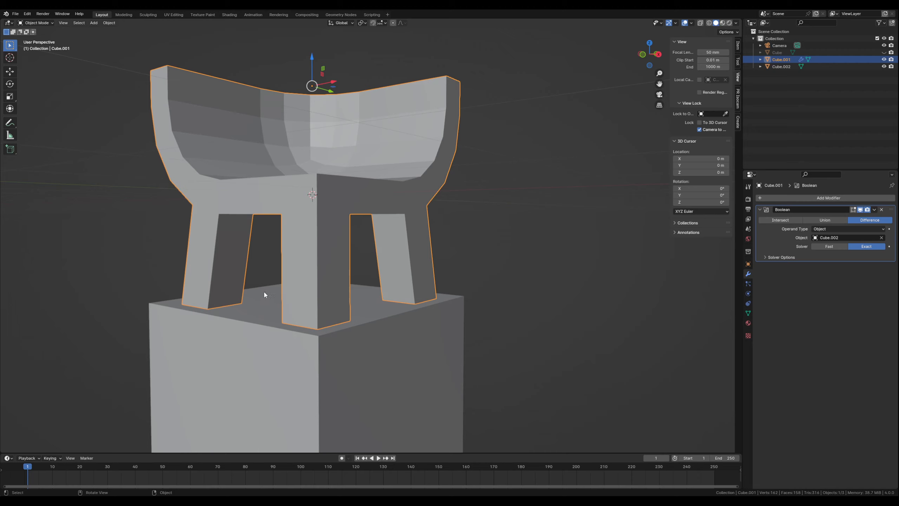
{"action": "left_click", "coordinate": [874, 210]}
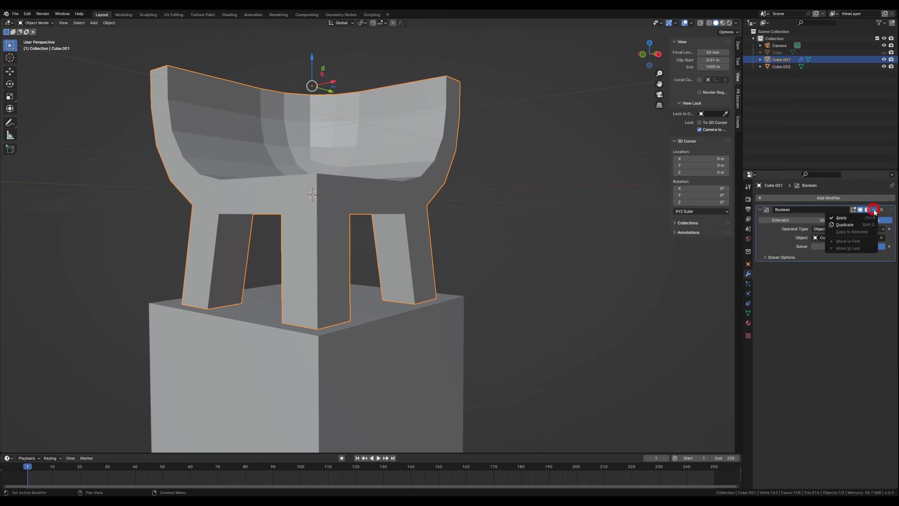
{"action": "left_click", "coordinate": [854, 220]}
{"action": "left_click", "coordinate": [359, 382]}
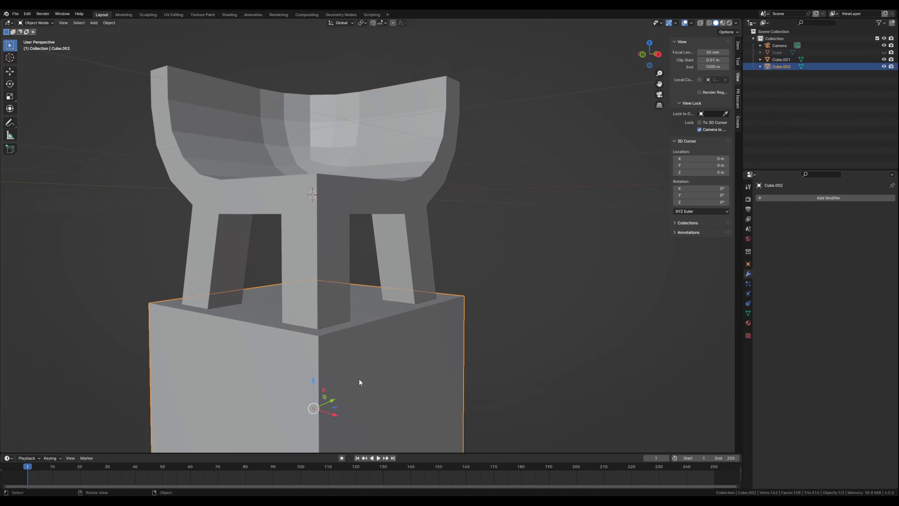
{"action": "key", "text": "Delete"}
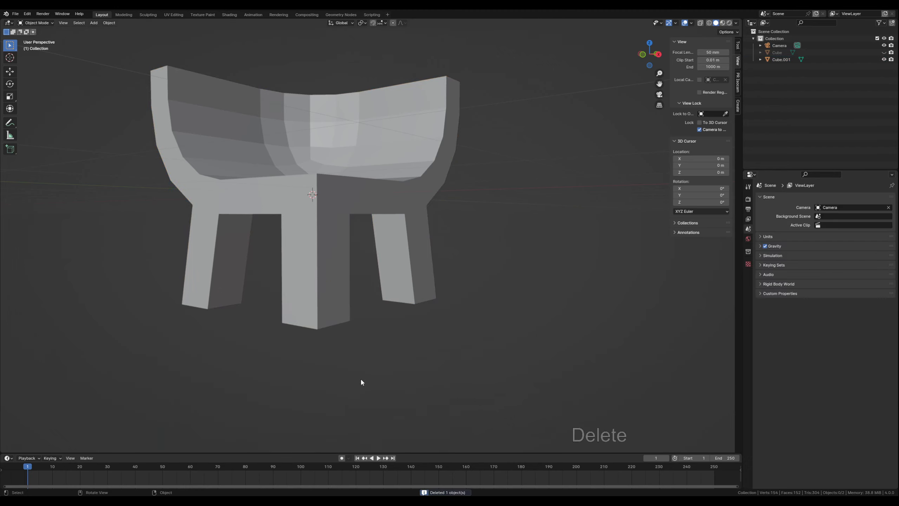
Step: Add a Subdivision Surface modifier to the chair and set its viewport level to 2
{"action": "middle_click_drag", "start_coordinate": [350, 344], "coordinate": [339, 259]}
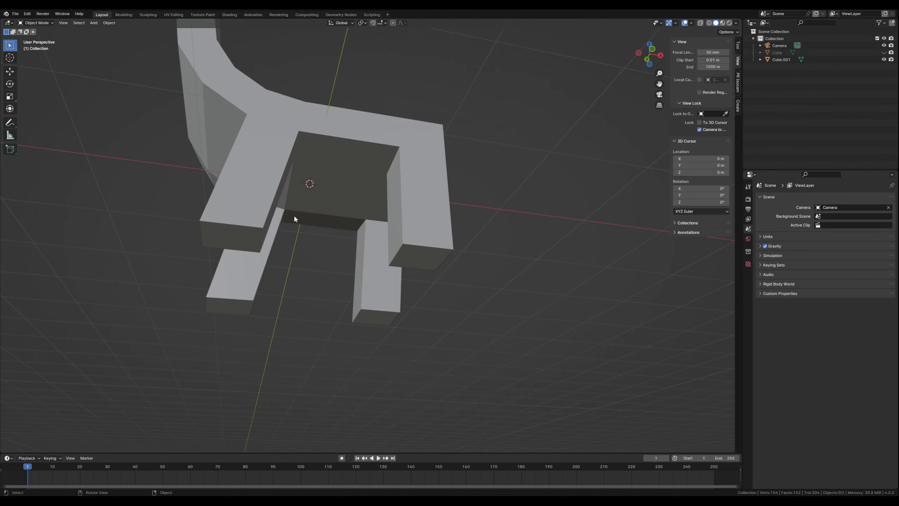
{"action": "mouse_move", "coordinate": [228, 235]}
{"action": "middle_mouse_down"}
{"action": "mouse_move", "coordinate": [235, 245]}
{"action": "mouse_move", "coordinate": [222, 253]}
{"action": "mouse_move", "coordinate": [221, 228]}
{"action": "middle_mouse_up"}
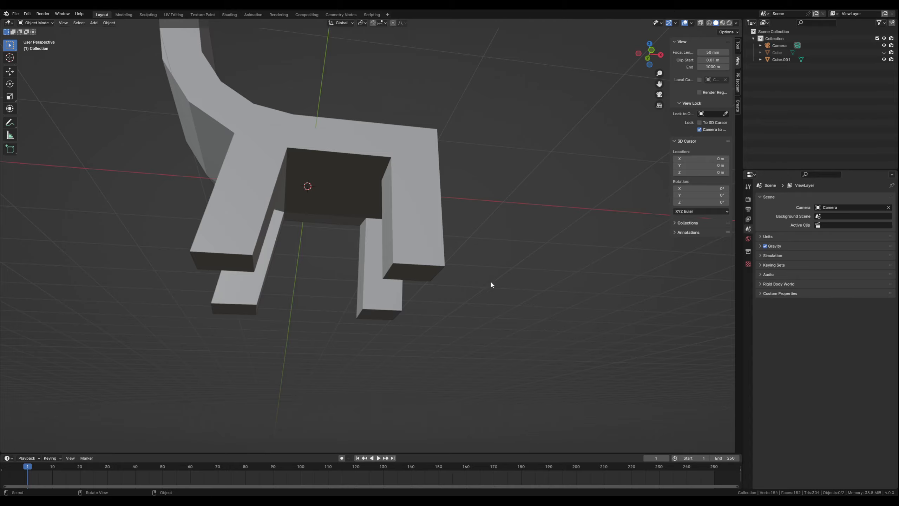
{"action": "middle_click_drag", "start_coordinate": [490, 281], "coordinate": [401, 272]}
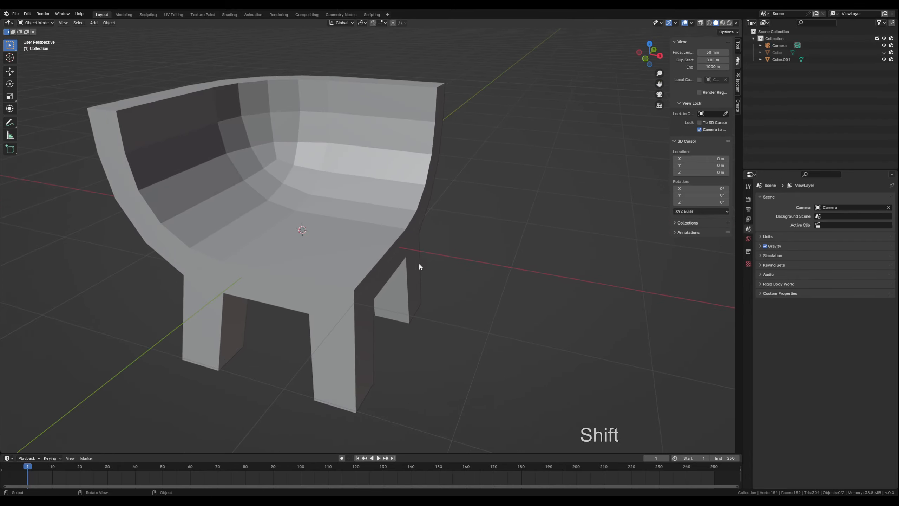
{"action": "left_click", "coordinate": [272, 267]}
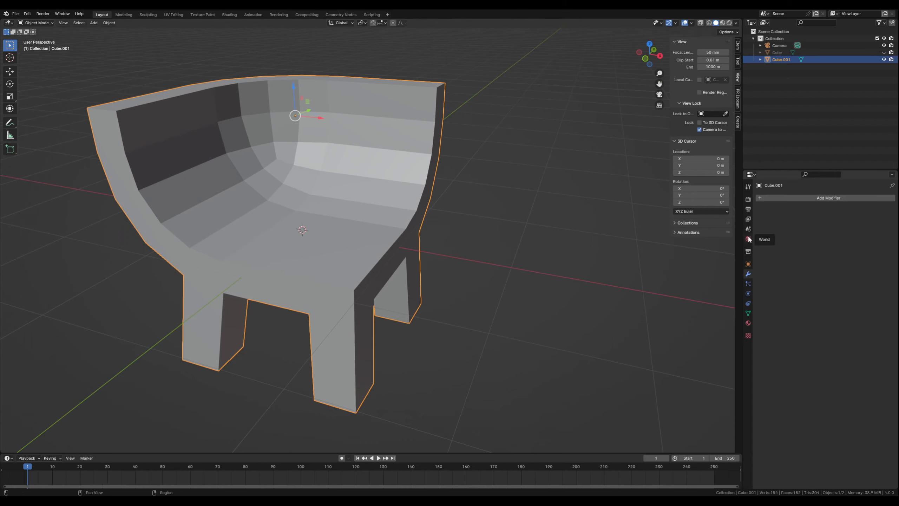
{"action": "left_click", "coordinate": [781, 197]}
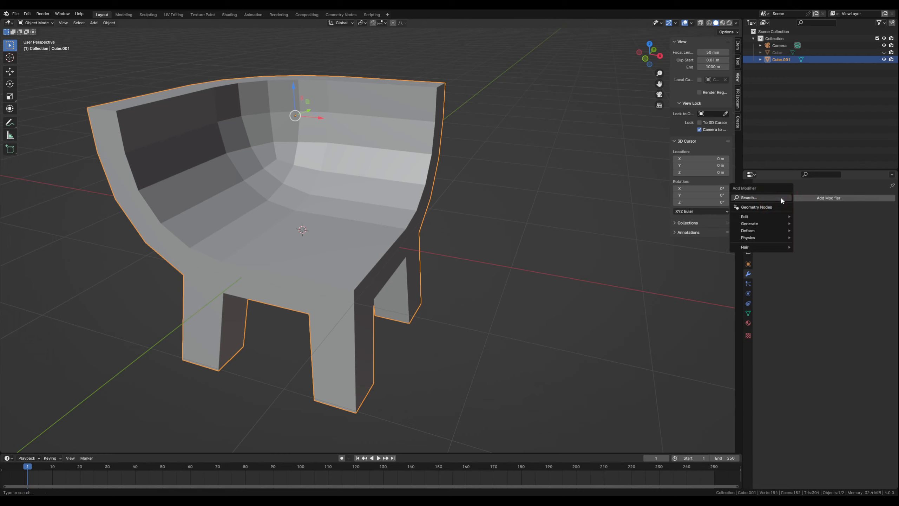
{"action": "type", "text": "sub"}
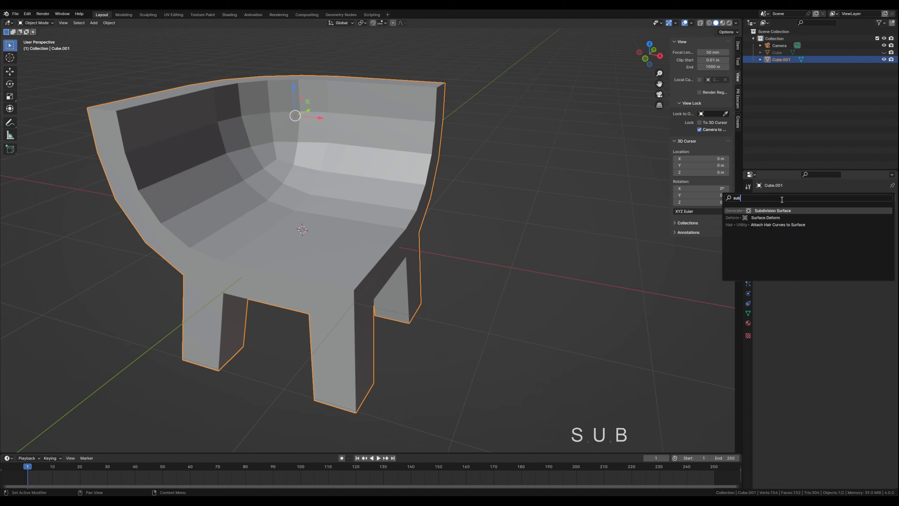
{"action": "left_click", "coordinate": [783, 212]}
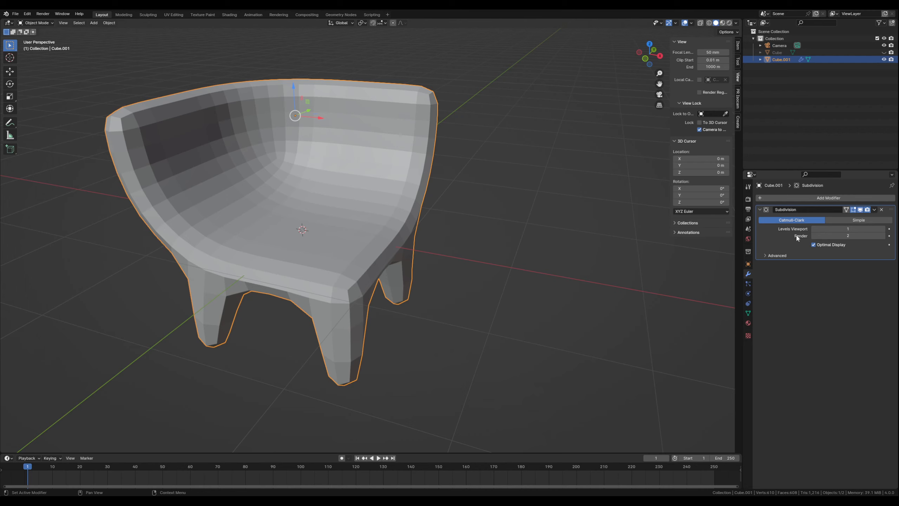
{"action": "left_click", "coordinate": [883, 228]}
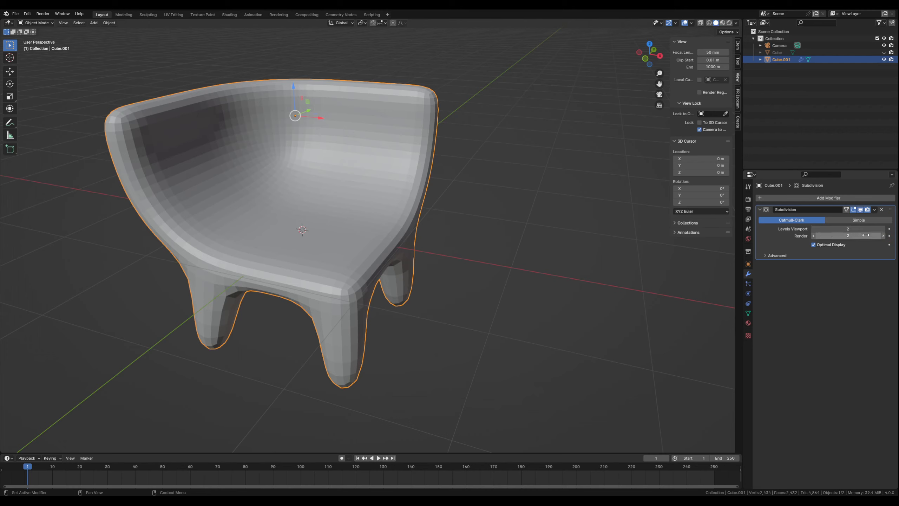
Step: Add a Bevel modifier to the chair and place it above the Subdivision modifier in the stack
{"action": "mouse_move", "coordinate": [435, 305]}
{"action": "middle_mouse_down"}
{"action": "mouse_move", "coordinate": [441, 310]}
{"action": "mouse_move", "coordinate": [489, 296]}
{"action": "mouse_move", "coordinate": [442, 309]}
{"action": "middle_mouse_up"}
{"action": "middle_click_drag", "start_coordinate": [387, 295], "coordinate": [419, 312], "text": "shift"}
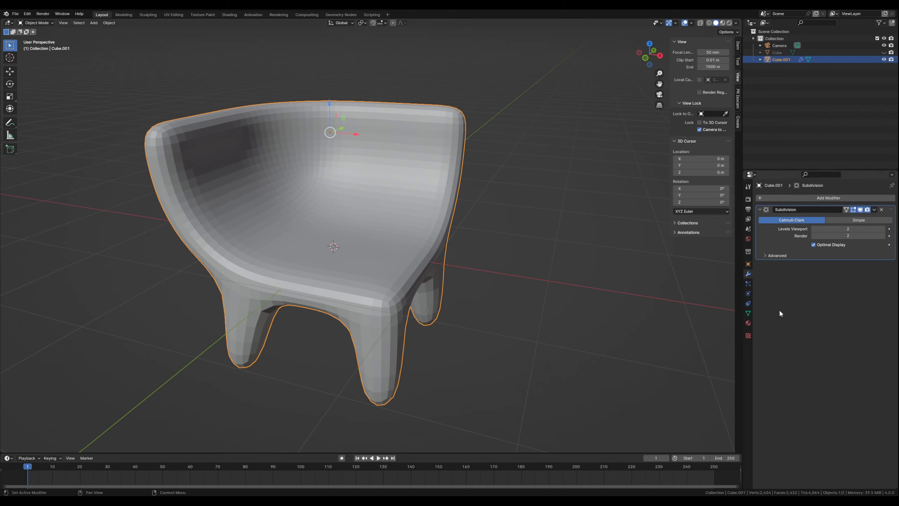
{"action": "left_click", "coordinate": [825, 199]}
{"action": "type", "text": "bev"}
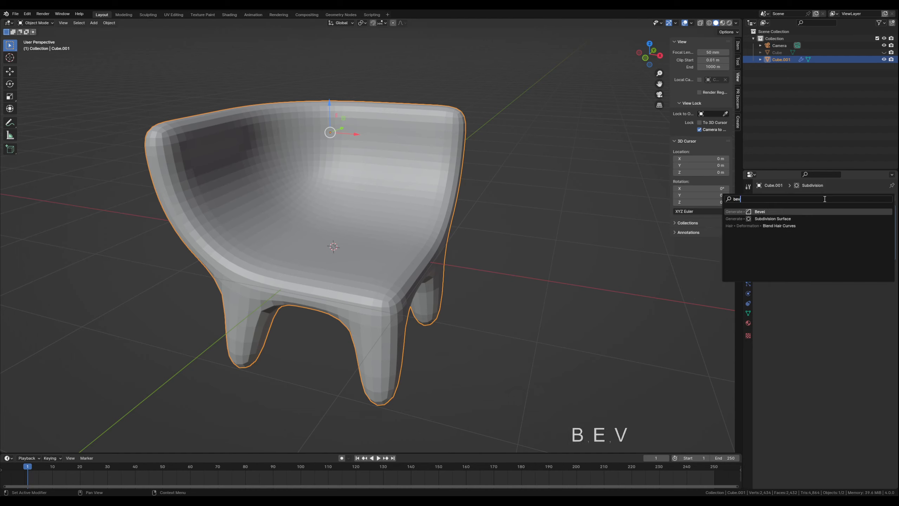
{"action": "left_click", "coordinate": [777, 213]}
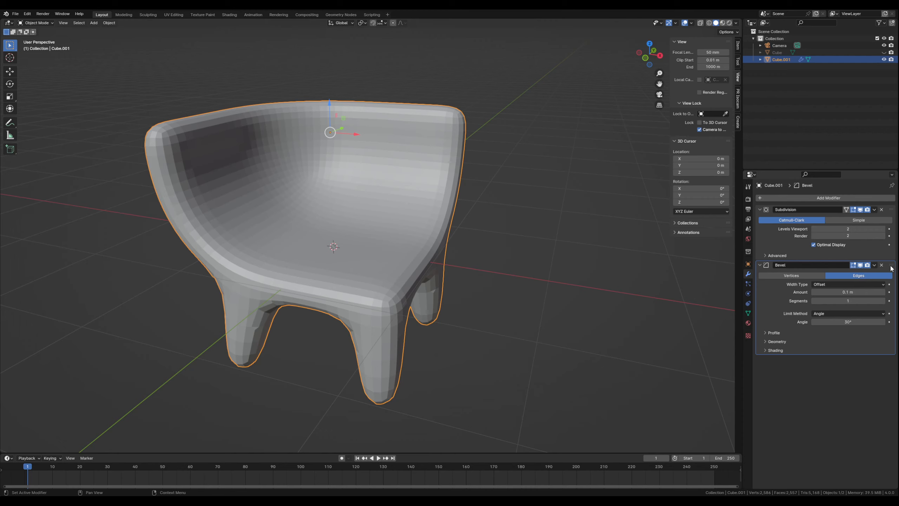
{"action": "left_click_drag", "start_coordinate": [890, 268], "coordinate": [891, 209]}
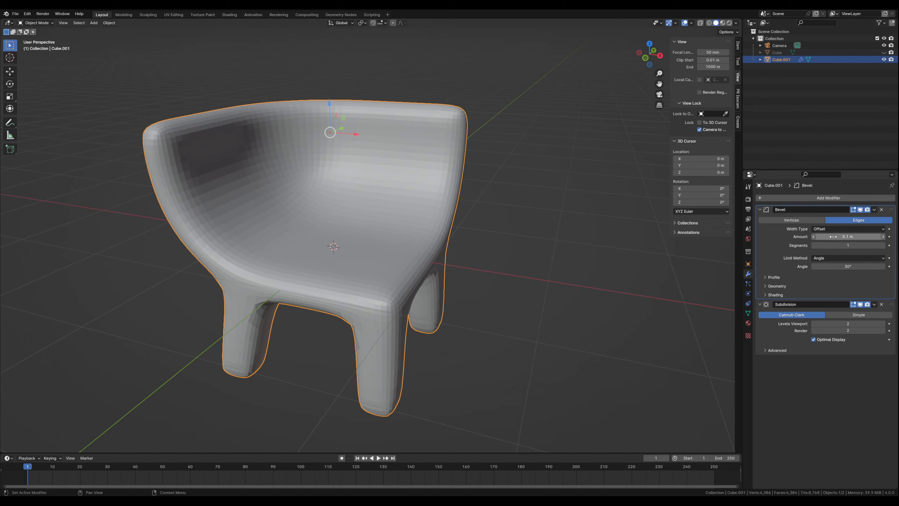
Step: Set the chair's Bevel amount to 0.01 m to keep the seat and leg edges crisp
{"action": "left_click_drag", "start_coordinate": [847, 237], "coordinate": [825, 237]}
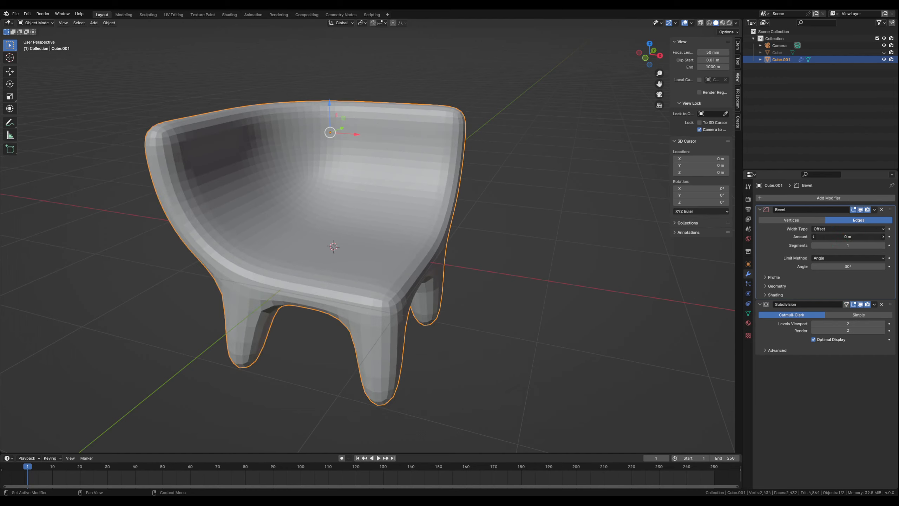
{"action": "left_click", "coordinate": [882, 237]}
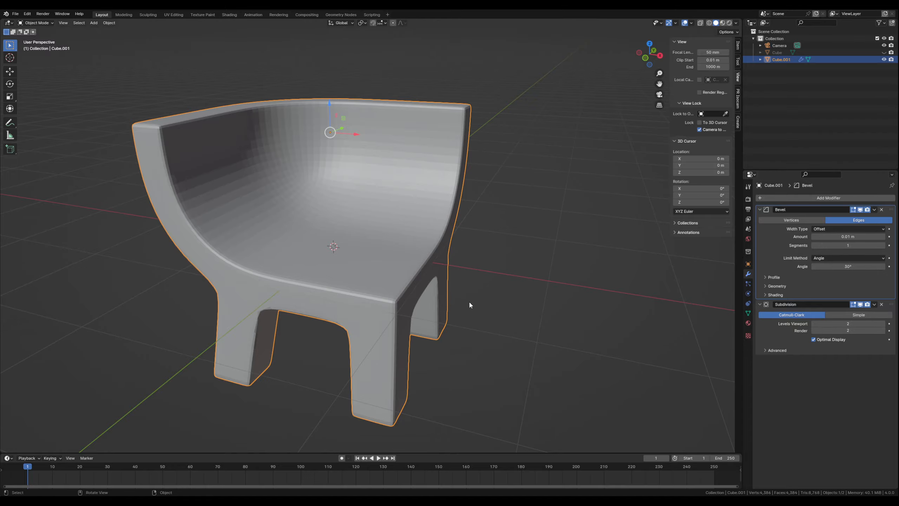
{"action": "middle_click_drag", "start_coordinate": [470, 305], "coordinate": [389, 297]}
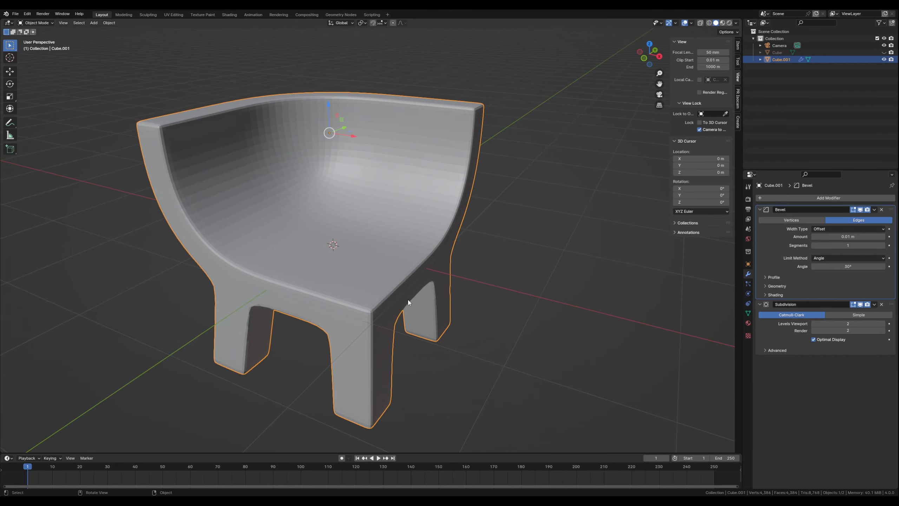
{"action": "middle_click_drag", "start_coordinate": [408, 300], "coordinate": [392, 309]}
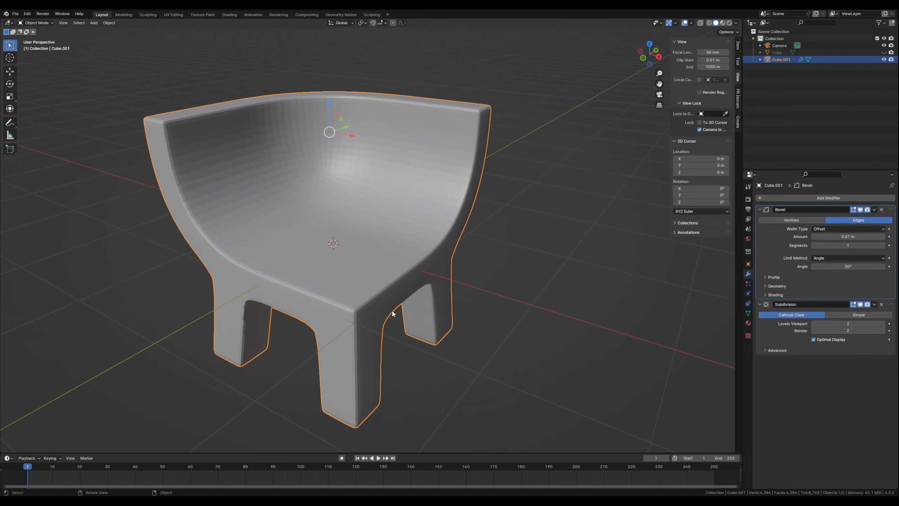
Step: Apply smooth shading to the chair and keep it selected
{"action": "right_click", "coordinate": [287, 269]}
{"action": "left_click", "coordinate": [261, 267]}
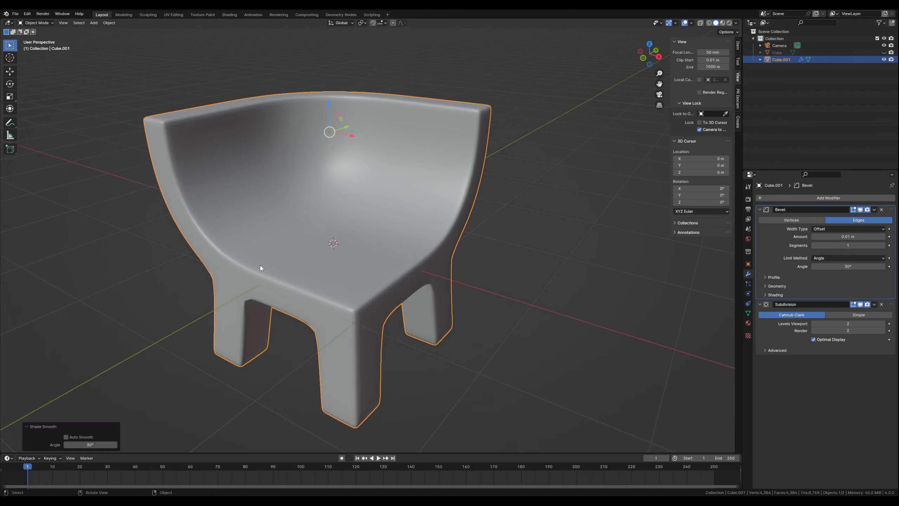
{"action": "left_click", "coordinate": [517, 276]}
{"action": "mouse_move", "coordinate": [459, 310]}
{"action": "middle_mouse_down"}
{"action": "mouse_move", "coordinate": [492, 320]}
{"action": "mouse_move", "coordinate": [486, 326]}
{"action": "mouse_move", "coordinate": [424, 303]}
{"action": "mouse_move", "coordinate": [496, 300]}
{"action": "mouse_move", "coordinate": [438, 305]}
{"action": "mouse_move", "coordinate": [455, 306]}
{"action": "middle_mouse_up"}
{"action": "left_click", "coordinate": [347, 282]}
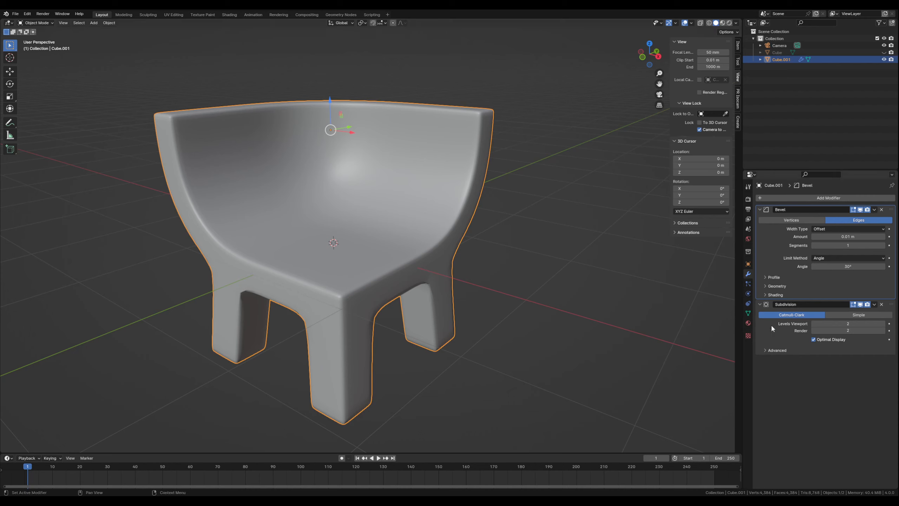
Step: Set the chair's Subdivision modifier to 3 levels for both viewport and render, and deselect the chair
{"action": "left_click", "coordinate": [884, 324]}
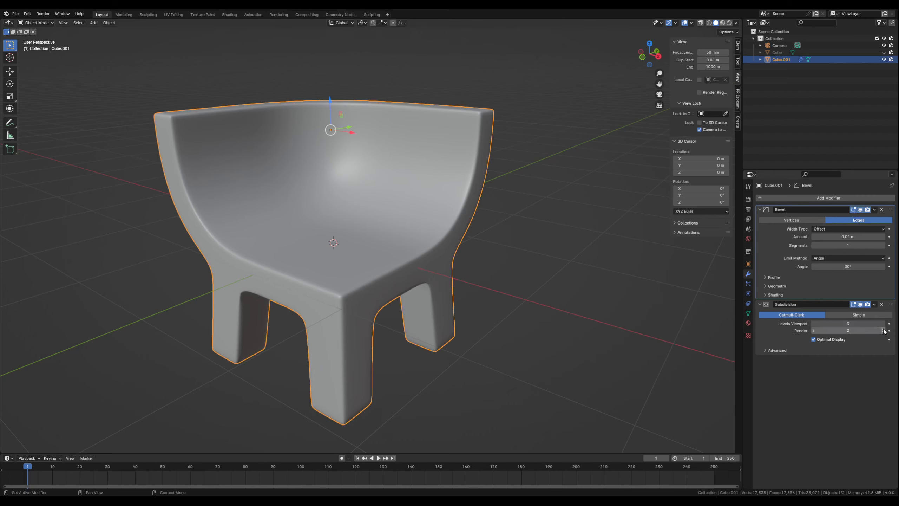
{"action": "left_click", "coordinate": [884, 331]}
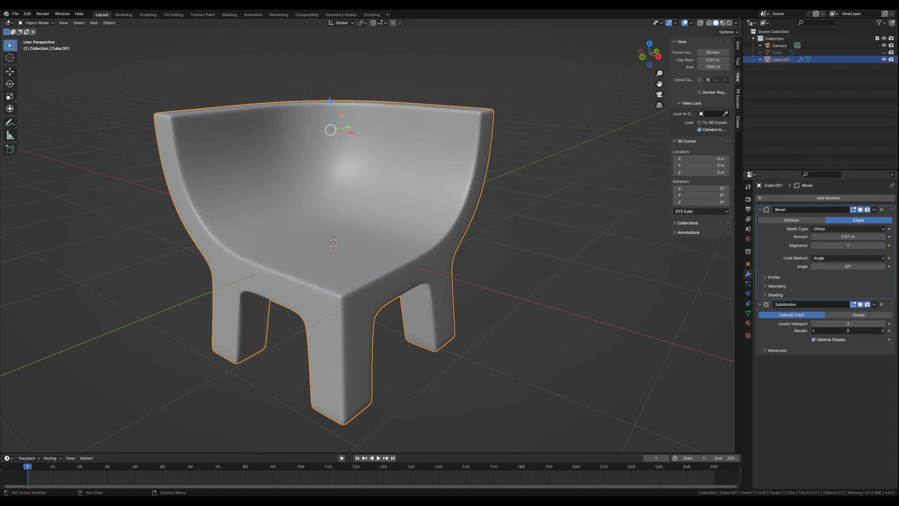
{"action": "left_click", "coordinate": [504, 386]}
{"action": "middle_click_drag", "start_coordinate": [353, 363], "coordinate": [500, 354]}
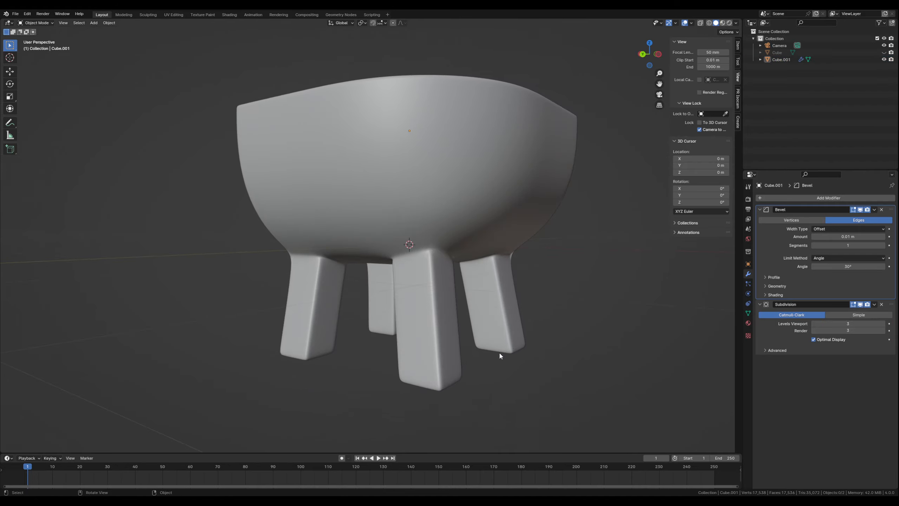
{"action": "middle_click_drag", "start_coordinate": [324, 302], "coordinate": [466, 326]}
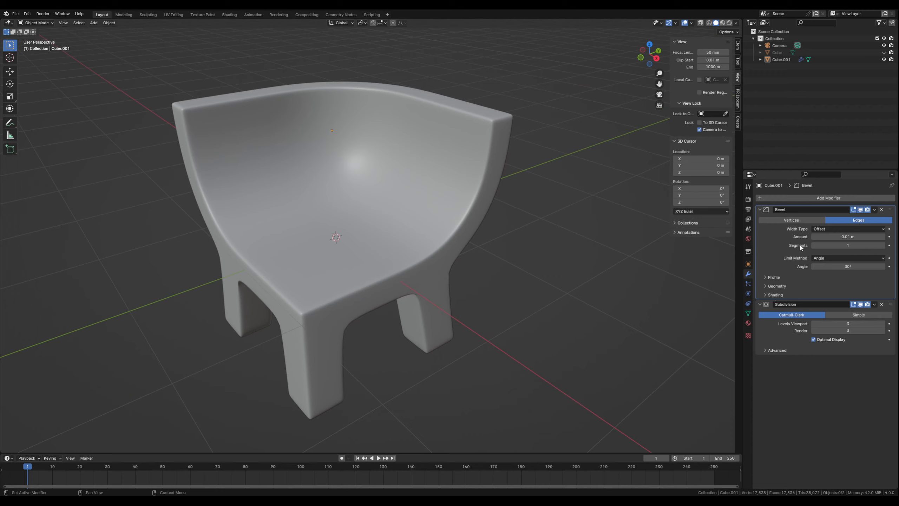
Step: Select the chair and set its Bevel modifier amount to 0.03 m for rounder edges
{"action": "left_click", "coordinate": [360, 281]}
{"action": "middle_click_drag", "start_coordinate": [366, 308], "coordinate": [368, 311]}
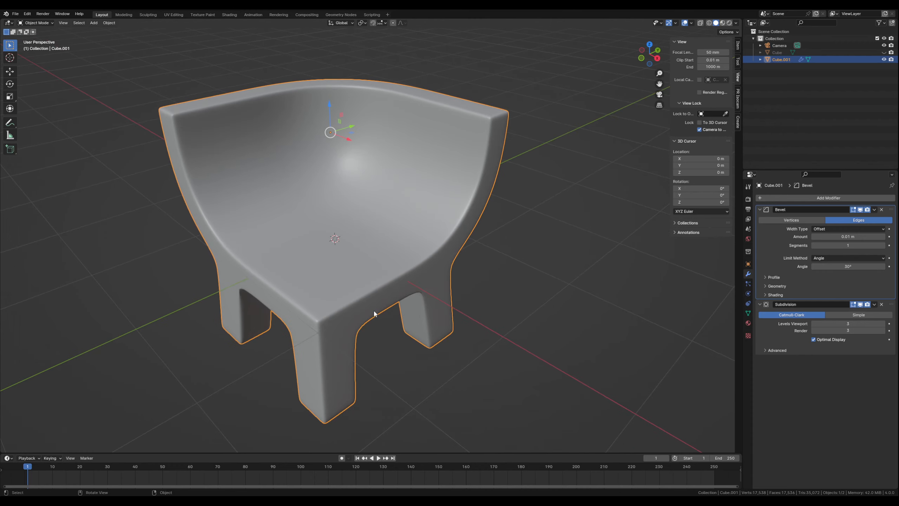
{"action": "left_click", "coordinate": [883, 236]}
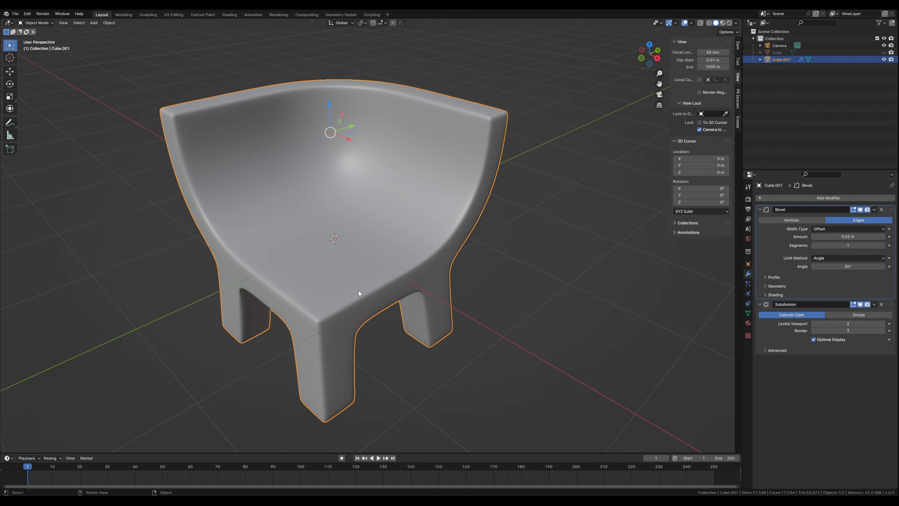
{"action": "left_click", "coordinate": [884, 236]}
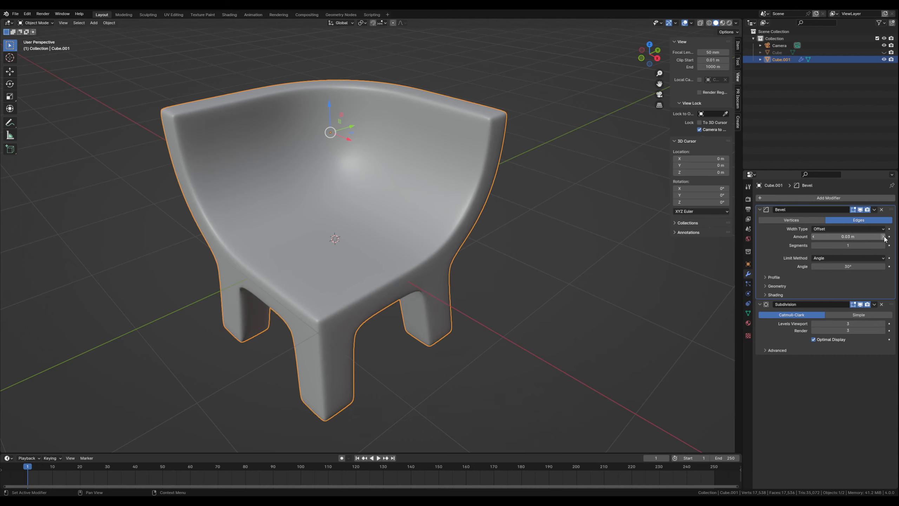
{"action": "middle_click_drag", "start_coordinate": [334, 371], "coordinate": [511, 322]}
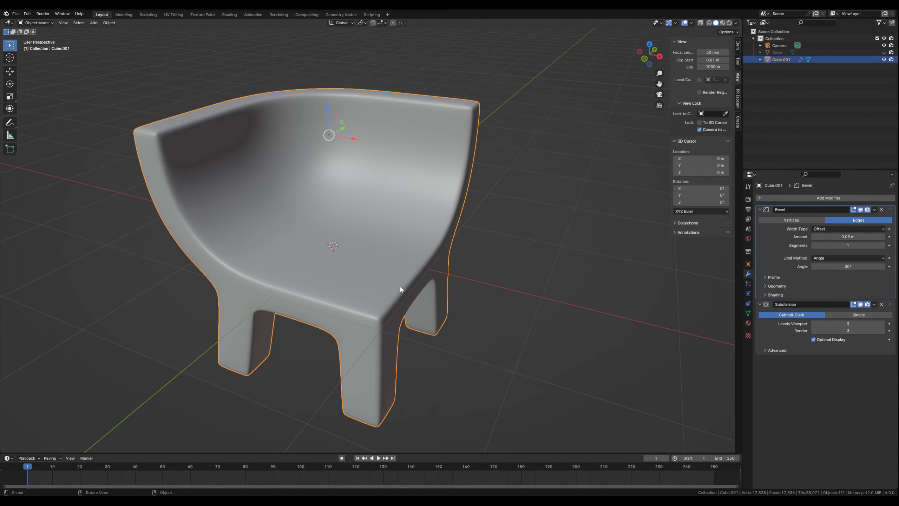
{"action": "middle_click_drag", "start_coordinate": [401, 289], "coordinate": [379, 290]}
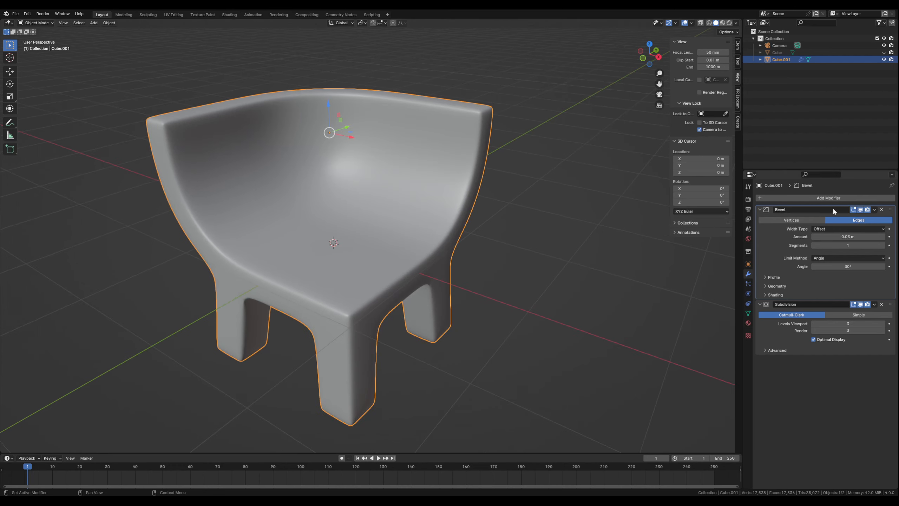
Step: Turn off the Bevel and Subdivision modifiers in the viewport and shade the chair flat
{"action": "left_click", "coordinate": [860, 209]}
{"action": "left_click", "coordinate": [860, 304]}
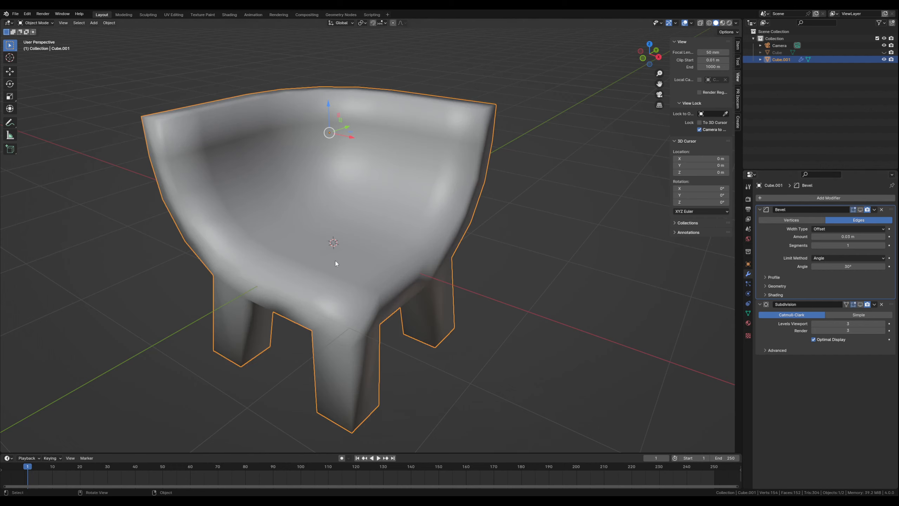
{"action": "right_click", "coordinate": [301, 262]}
{"action": "left_click", "coordinate": [274, 277]}
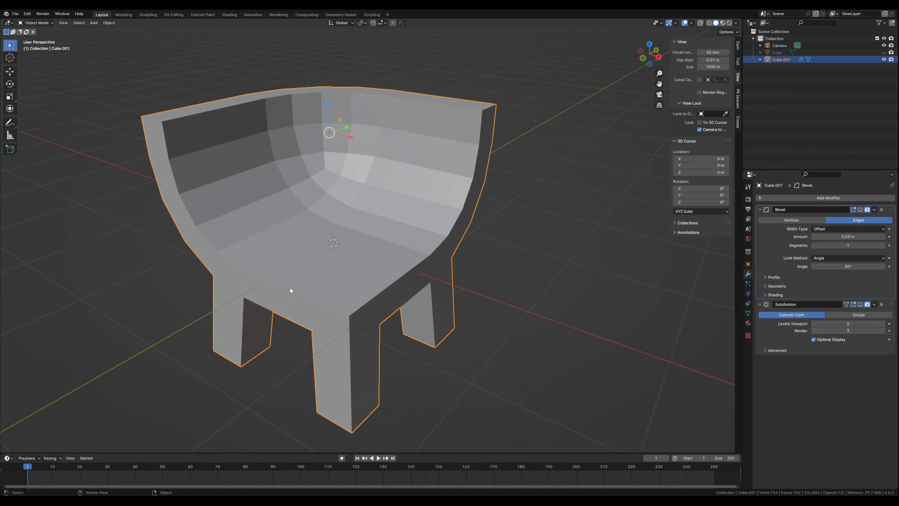
Step: In Edit Mode, select the top row of the inner backrest and extend the face selection across both sides and the seat
{"action": "key", "text": "Tab"}
{"action": "middle_click_drag", "start_coordinate": [344, 288], "coordinate": [333, 300]}
{"action": "middle_click_drag", "start_coordinate": [331, 253], "coordinate": [338, 262], "text": "shift"}
{"action": "scroll", "coordinate": [259, 207], "scroll_direction": "up", "scroll_amount": 1}
{"action": "middle_click_drag", "start_coordinate": [284, 222], "coordinate": [293, 223], "text": "shift"}
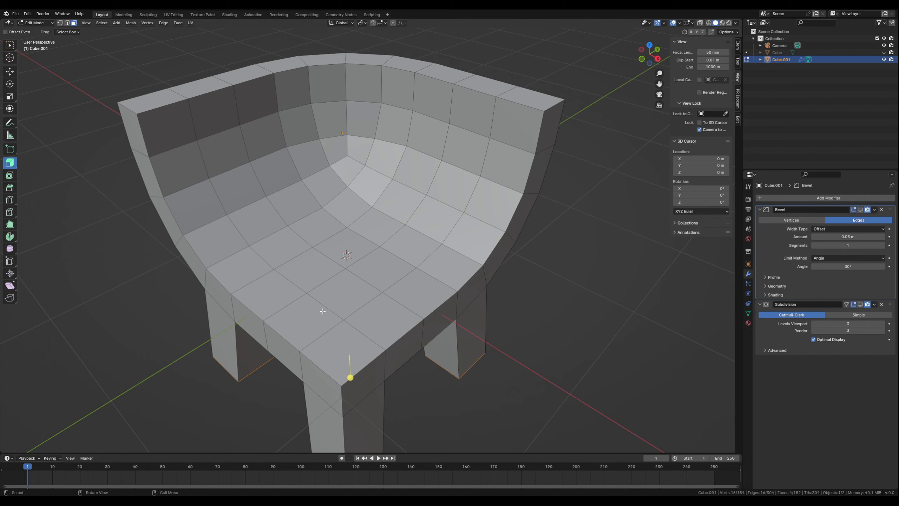
{"action": "left_click", "coordinate": [170, 130]}
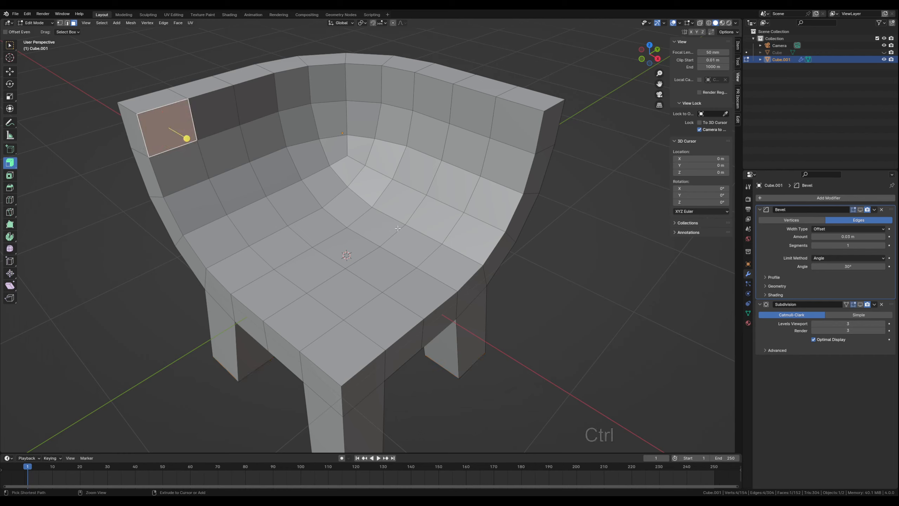
{"action": "left_click", "coordinate": [512, 135], "text": "ctrl+shift"}
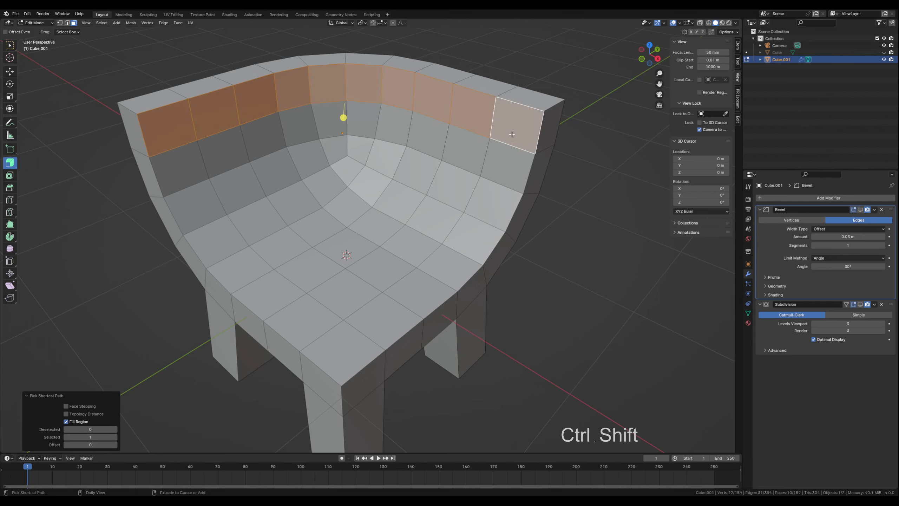
{"action": "left_click", "coordinate": [369, 246], "text": "ctrl+shift"}
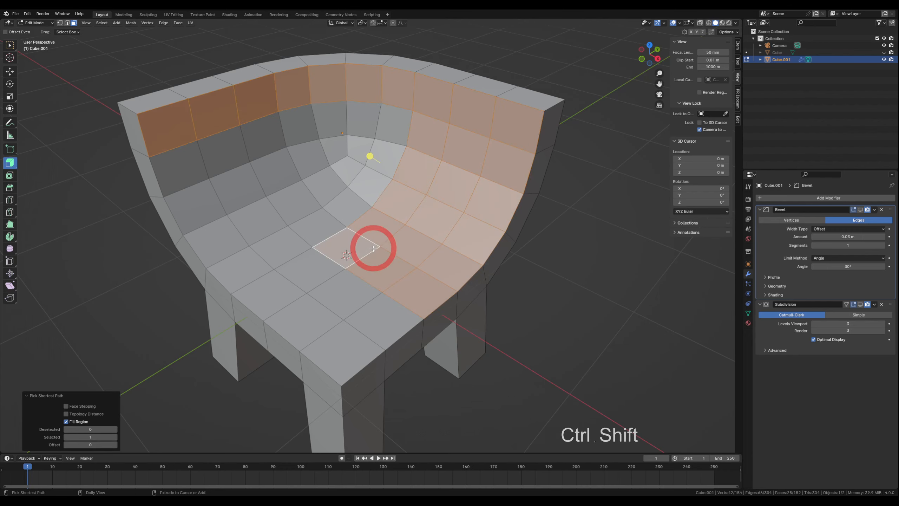
{"action": "left_click", "coordinate": [182, 181], "text": "ctrl+shift"}
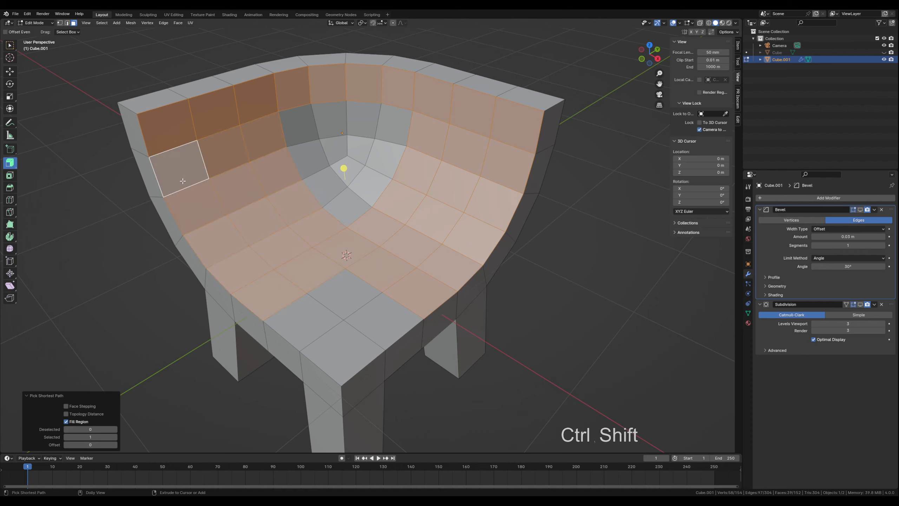
Step: Add the remaining inner corner faces and the front seat faces to complete the selection of the chair's inner surface
{"action": "left_click", "coordinate": [308, 128], "text": "ctrl+shift"}
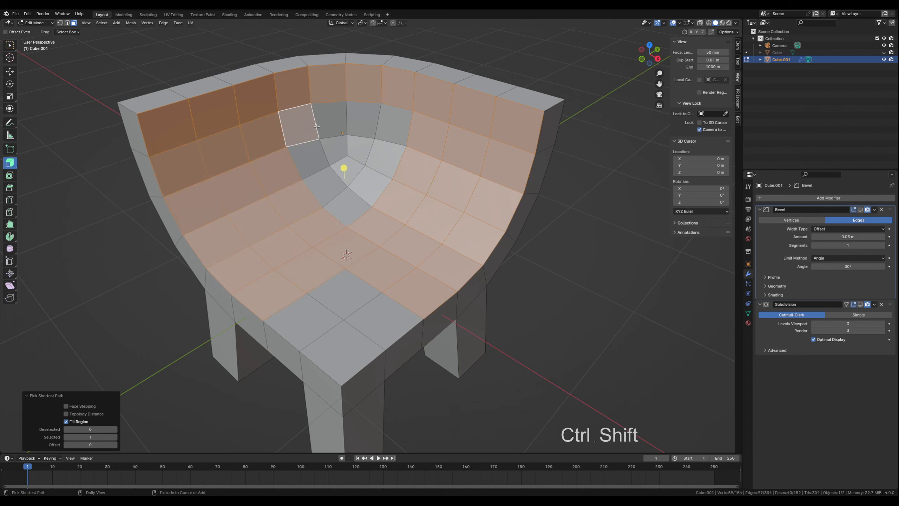
{"action": "left_click", "coordinate": [330, 123], "text": "ctrl+shift"}
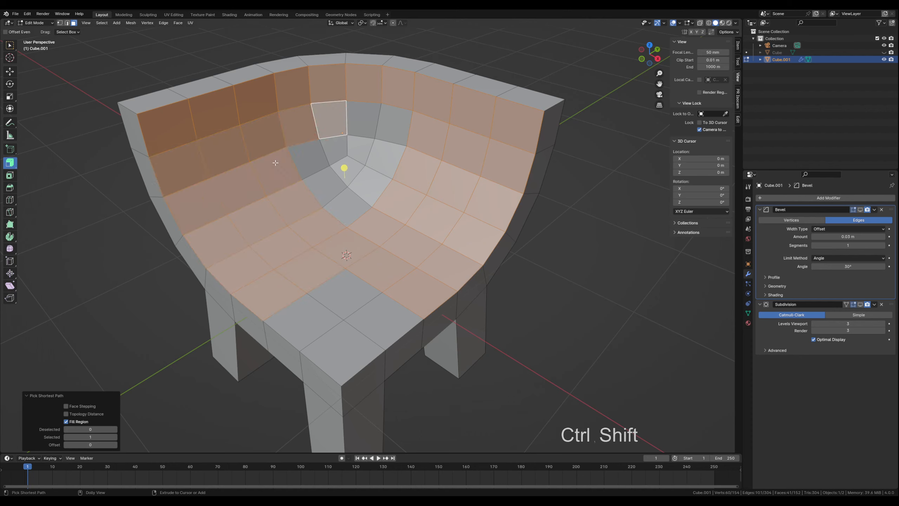
{"action": "left_click", "coordinate": [313, 168], "text": "ctrl+shift"}
{"action": "left_click", "coordinate": [344, 201], "text": "ctrl+shift"}
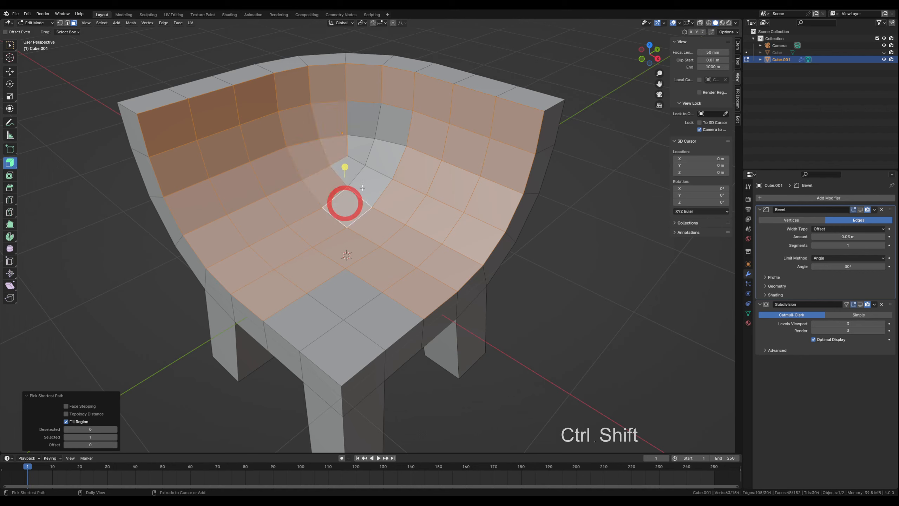
{"action": "left_click", "coordinate": [389, 125], "text": "ctrl+shift"}
{"action": "left_click", "coordinate": [363, 119], "text": "ctrl+shift"}
{"action": "left_click", "coordinate": [346, 166], "text": "ctrl+shift"}
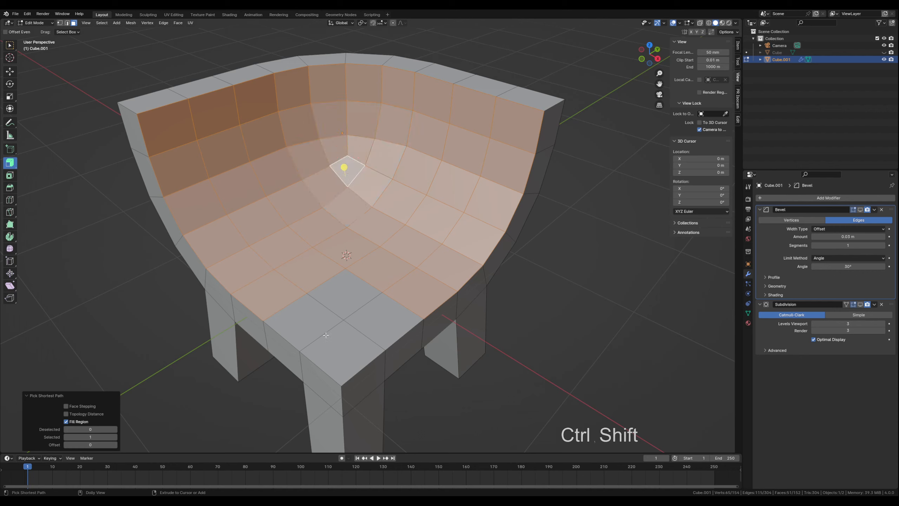
{"action": "left_click", "coordinate": [338, 346], "text": "ctrl+shift"}
{"action": "middle_click_drag", "start_coordinate": [425, 277], "coordinate": [432, 270]}
{"action": "middle_click_drag", "start_coordinate": [372, 236], "coordinate": [353, 254], "text": "shift"}
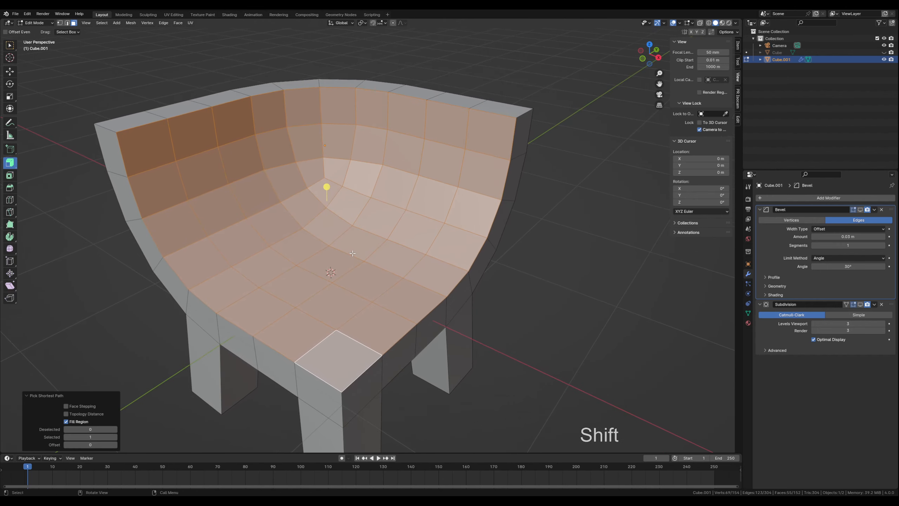
Step: Inset the selected inner faces by about 0.06 m as one region, and inset each face individually by 0.022 m
{"action": "scroll", "coordinate": [352, 255], "scroll_direction": "up", "scroll_amount": 2}
{"action": "key", "text": "i"}
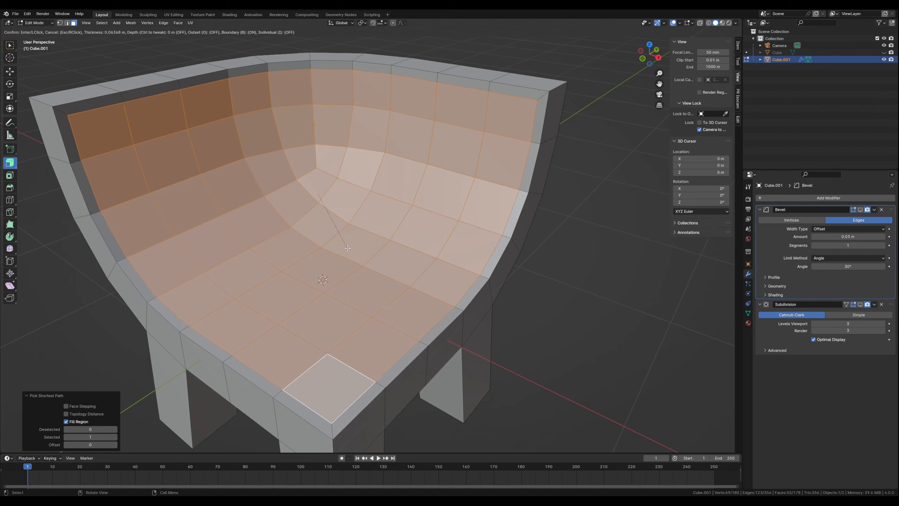
{"action": "left_click", "coordinate": [347, 248]}
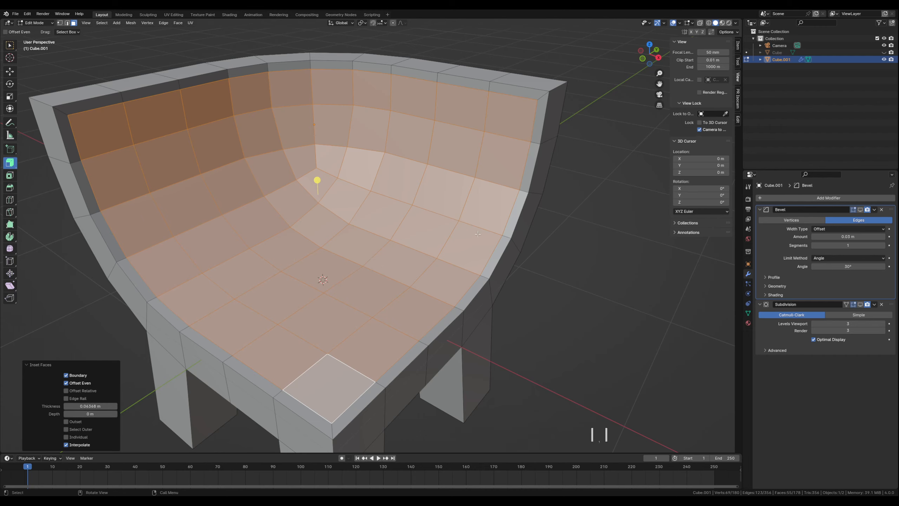
{"action": "key", "text": "i"}
{"action": "key", "text": "i"}
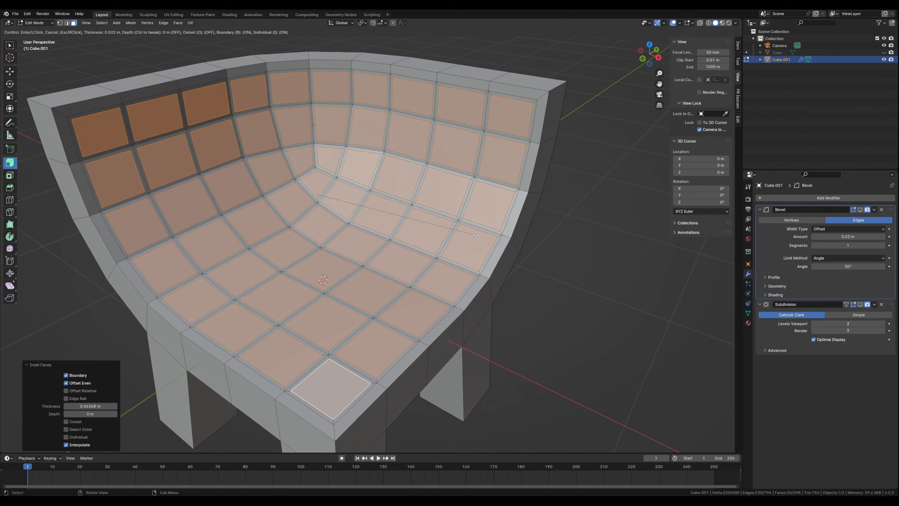
{"action": "left_click", "coordinate": [475, 235]}
Step: Extrude the individually inset faces outward along their normals by about 0.029 m to form raised pads
{"action": "middle_click_drag", "start_coordinate": [365, 287], "coordinate": [364, 282]}
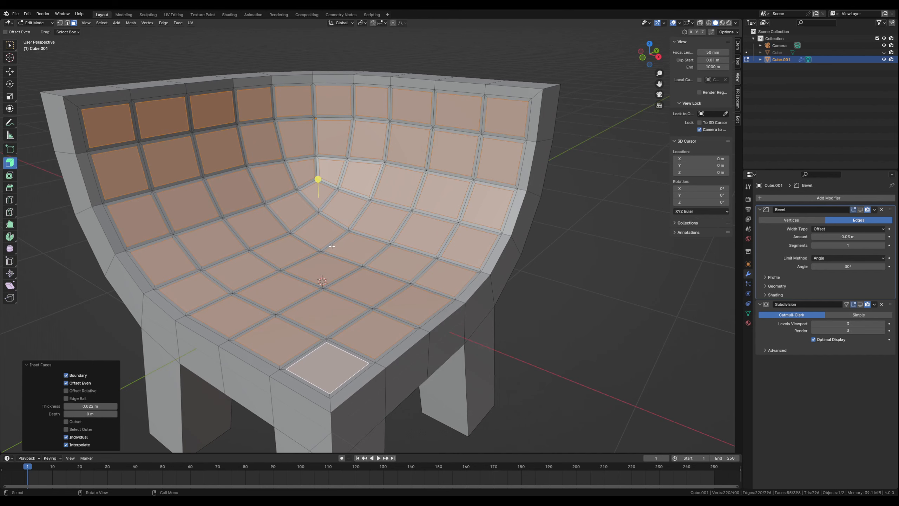
{"action": "middle_click_drag", "start_coordinate": [317, 179], "coordinate": [316, 181]}
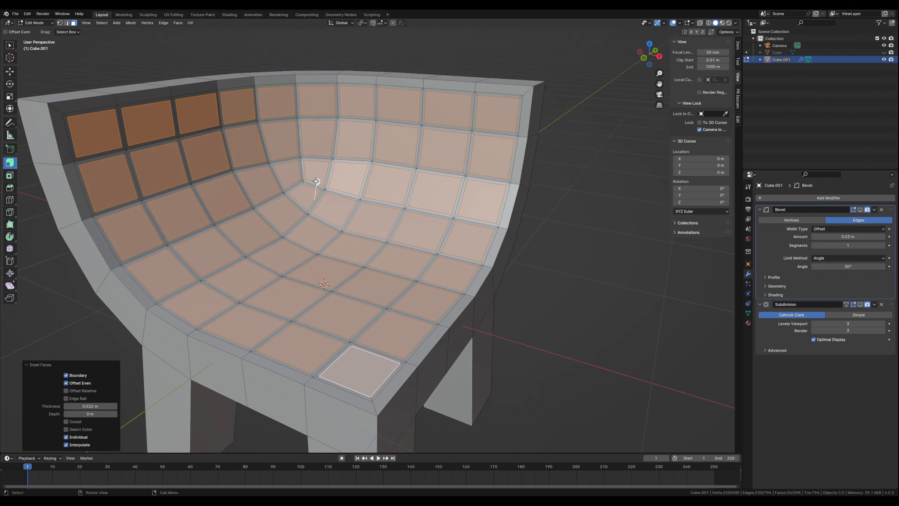
{"action": "key", "text": "alt+s"}
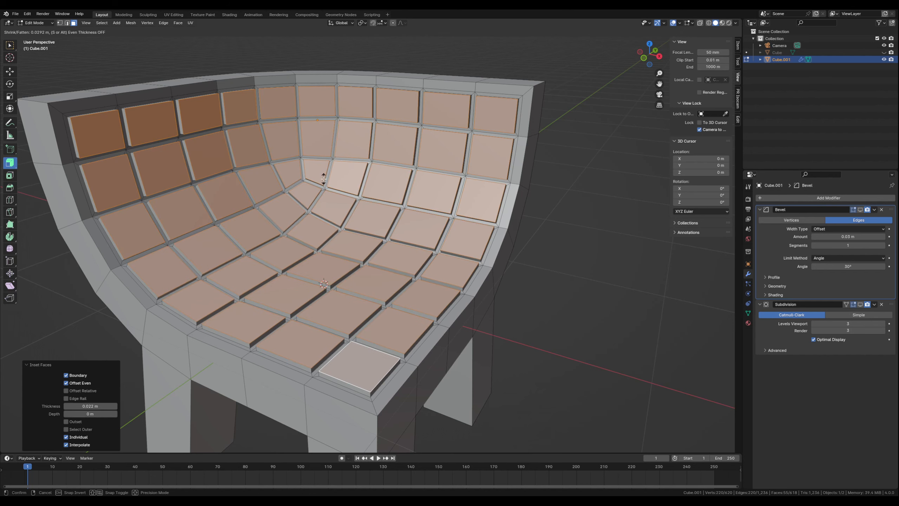
{"action": "left_click", "coordinate": [323, 179]}
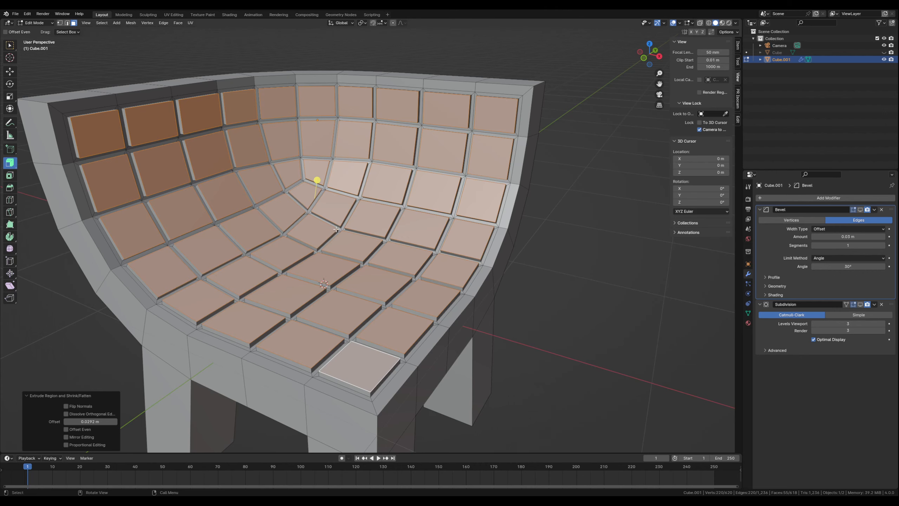
Step: Return to Object Mode, turn the Bevel and Subdivision modifiers back on in the viewport, and deselect the chair
{"action": "key", "text": "Tab"}
{"action": "middle_click_drag", "start_coordinate": [531, 255], "coordinate": [516, 279]}
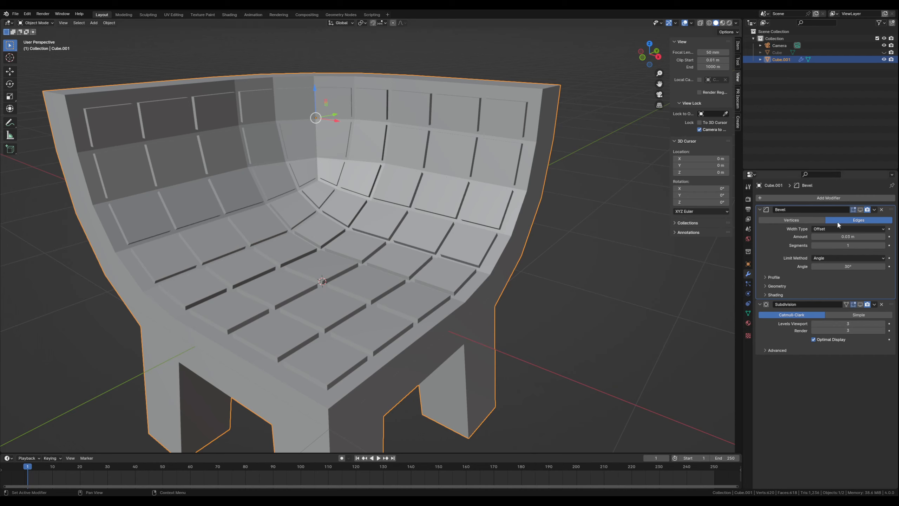
{"action": "left_click", "coordinate": [861, 210]}
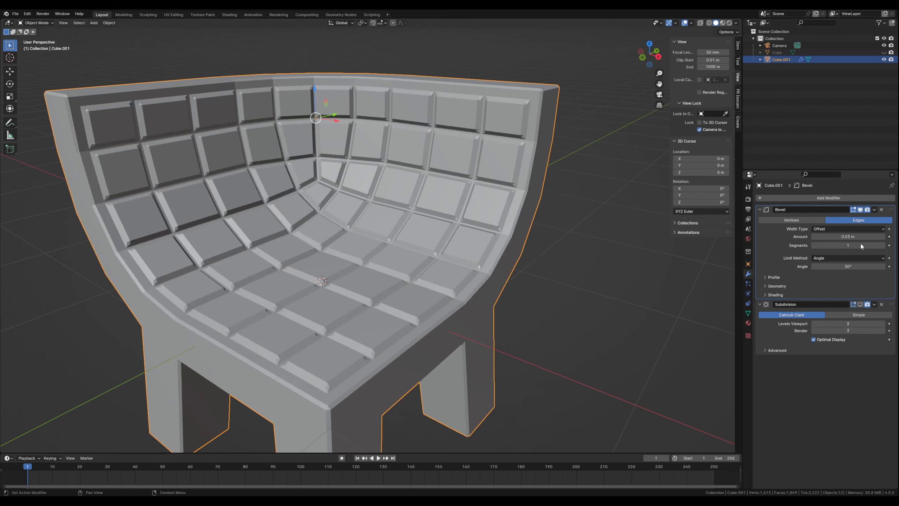
{"action": "left_click", "coordinate": [861, 304]}
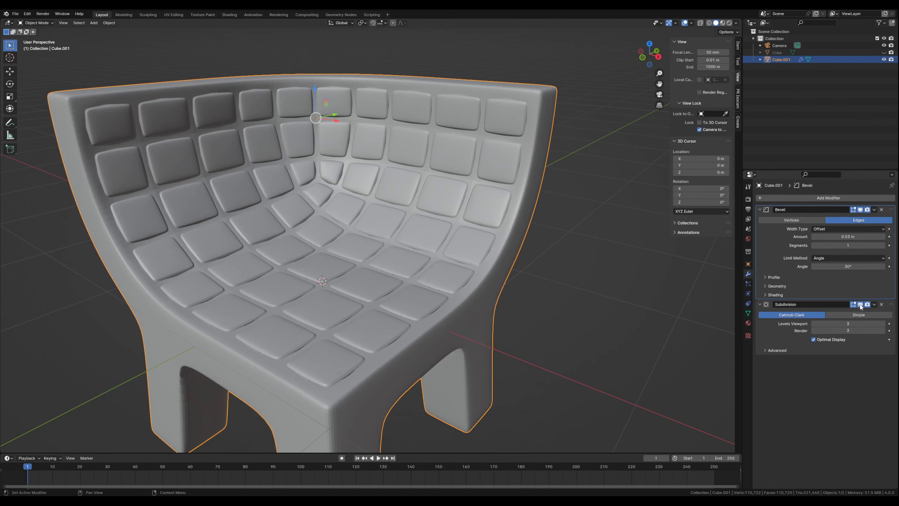
{"action": "scroll", "coordinate": [527, 259], "scroll_direction": "down", "scroll_amount": 3}
{"action": "left_click", "coordinate": [554, 253]}
{"action": "middle_click_drag", "start_coordinate": [494, 270], "coordinate": [476, 265]}
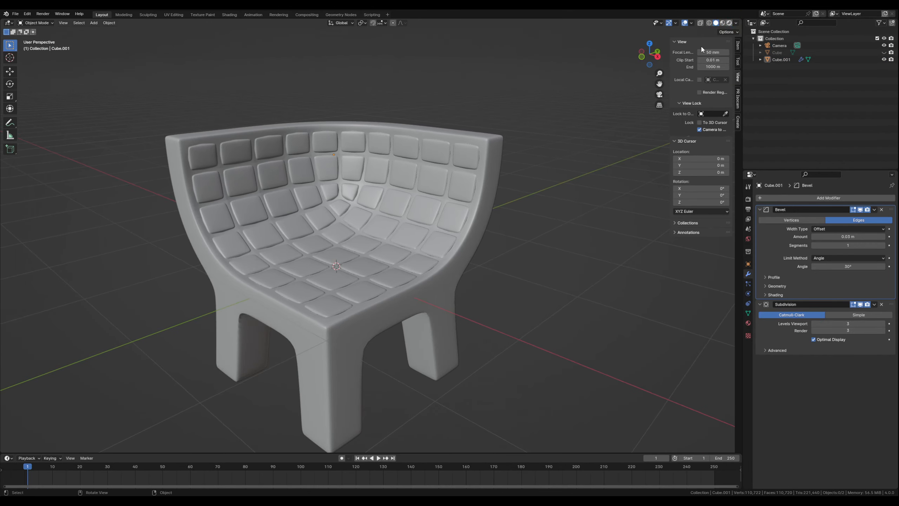
Step: Preview the padded chair in Rendered and Wireframe viewport shading
{"action": "key", "text": "z"}
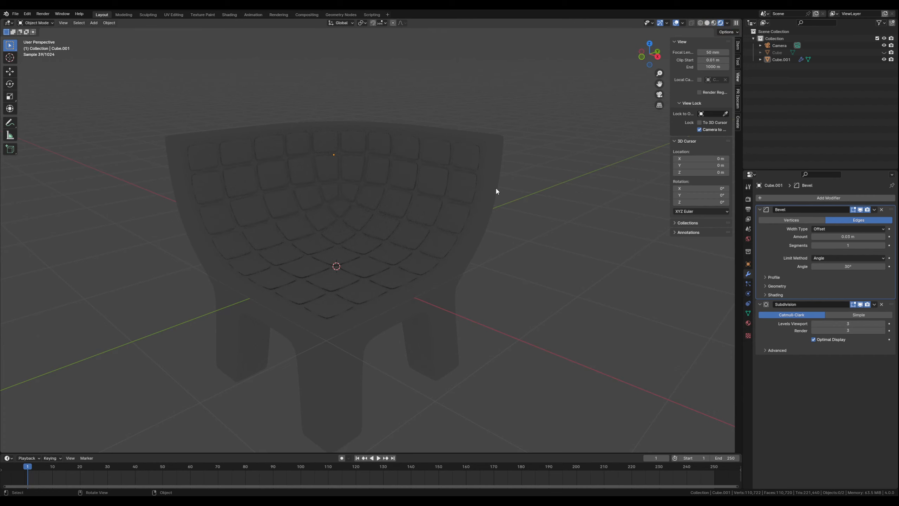
{"action": "mouse_move", "coordinate": [514, 245]}
{"action": "middle_mouse_down"}
{"action": "mouse_move", "coordinate": [529, 248]}
{"action": "mouse_move", "coordinate": [516, 242]}
{"action": "middle_mouse_up"}
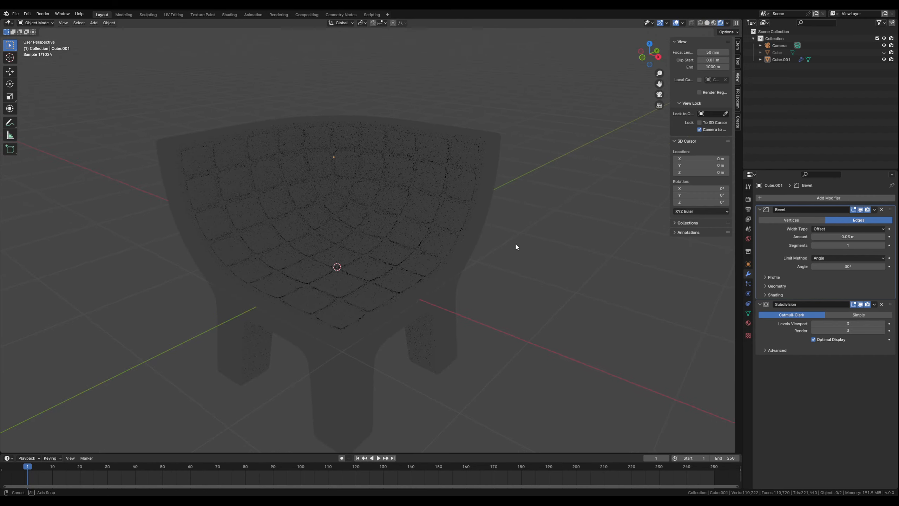
{"action": "left_click", "coordinate": [713, 23]}
{"action": "left_click", "coordinate": [710, 23]}
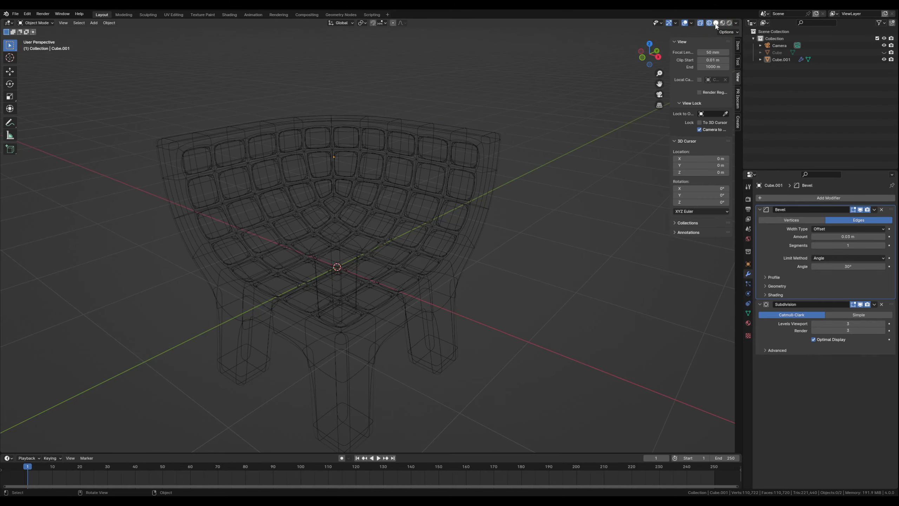
Step: Return the viewport to Solid shading and unhide the room so it surrounds the chair
{"action": "left_click", "coordinate": [716, 23]}
{"action": "mouse_move", "coordinate": [551, 196]}
{"action": "middle_mouse_down"}
{"action": "mouse_move", "coordinate": [532, 245]}
{"action": "mouse_move", "coordinate": [428, 243]}
{"action": "mouse_move", "coordinate": [522, 233]}
{"action": "middle_mouse_up"}
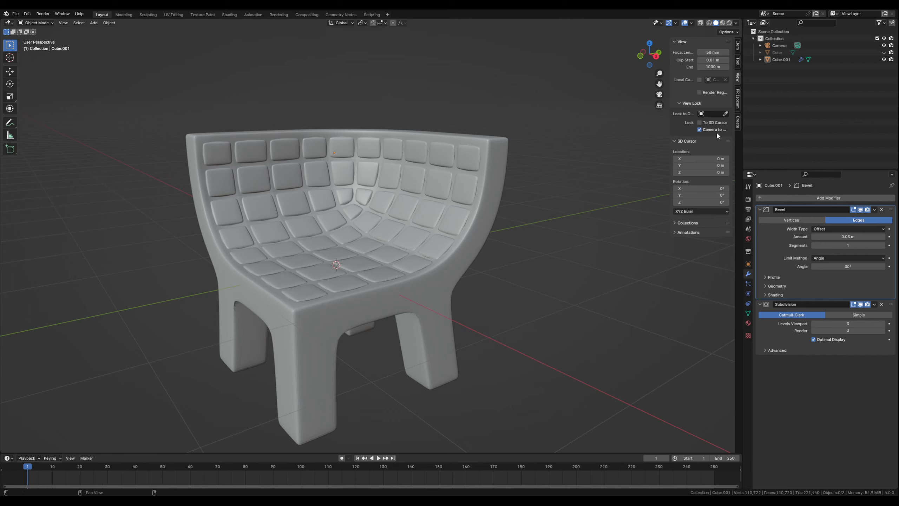
{"action": "left_click", "coordinate": [884, 53]}
{"action": "scroll", "coordinate": [503, 163], "scroll_direction": "down", "scroll_amount": 4}
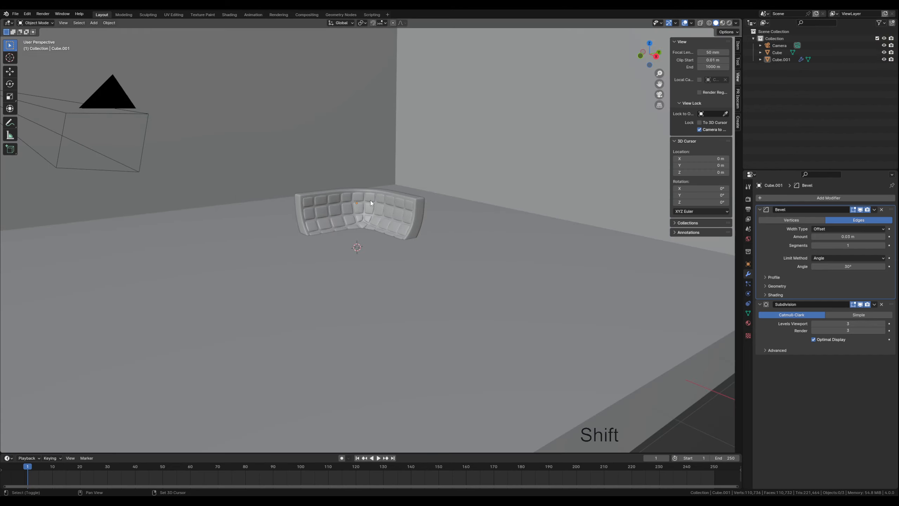
{"action": "middle_click_drag", "start_coordinate": [370, 200], "coordinate": [375, 238], "text": "shift"}
{"action": "scroll", "coordinate": [343, 226], "scroll_direction": "down", "scroll_amount": 3}
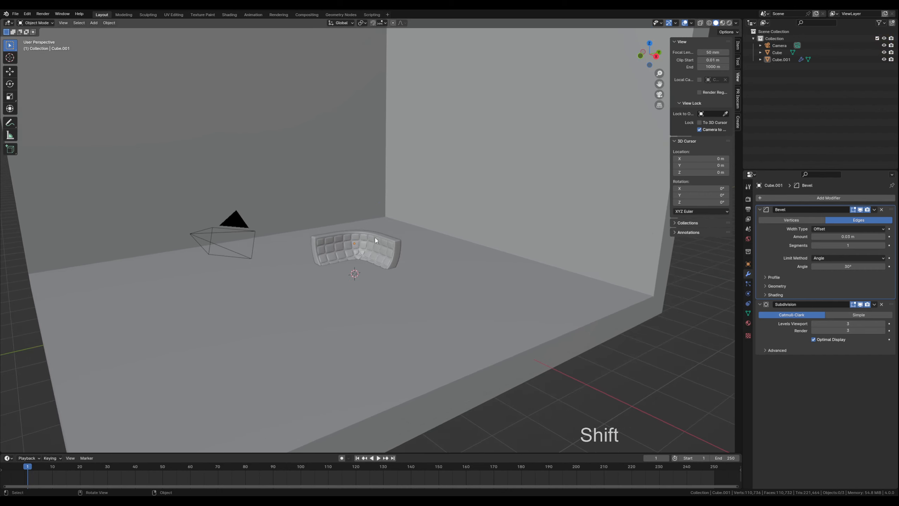
Step: Raise the chair along Z until its legs stand on the room floor, and deselect it
{"action": "left_click", "coordinate": [373, 239]}
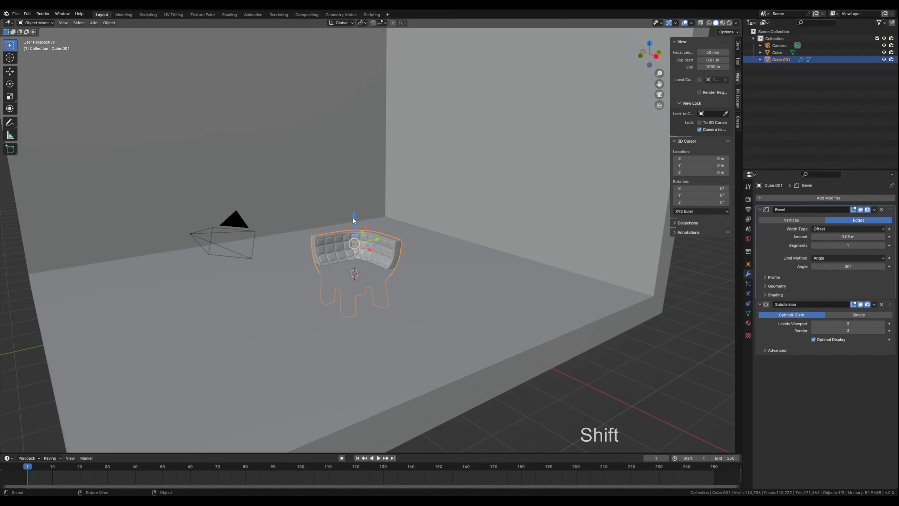
{"action": "left_click_drag", "start_coordinate": [354, 220], "coordinate": [357, 176]}
{"action": "left_click", "coordinate": [654, 379]}
{"action": "middle_click_drag", "start_coordinate": [352, 260], "coordinate": [389, 267], "text": "shift"}
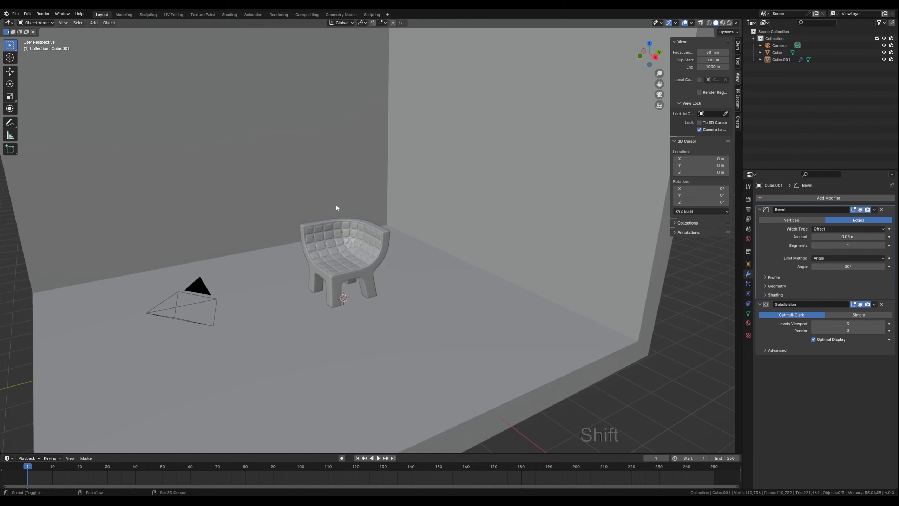
Step: Add an area light and raise it straight up above the chair to a Z location of about 10.5 m
{"action": "key", "text": "shift+a"}
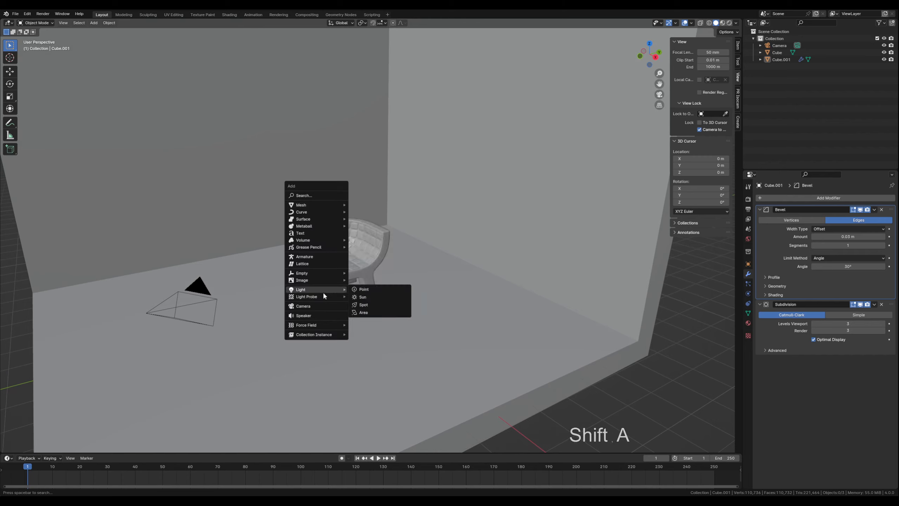
{"action": "mouse_move", "coordinate": [329, 289]}
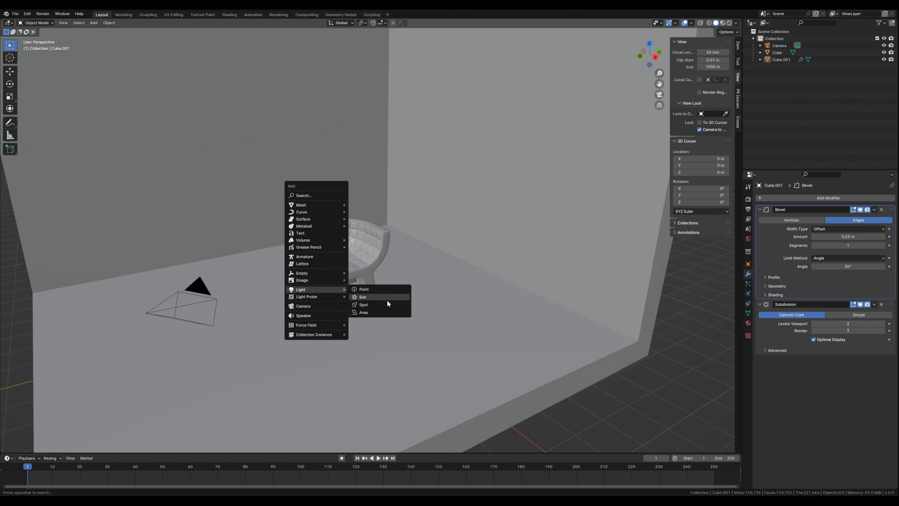
{"action": "left_click", "coordinate": [372, 313]}
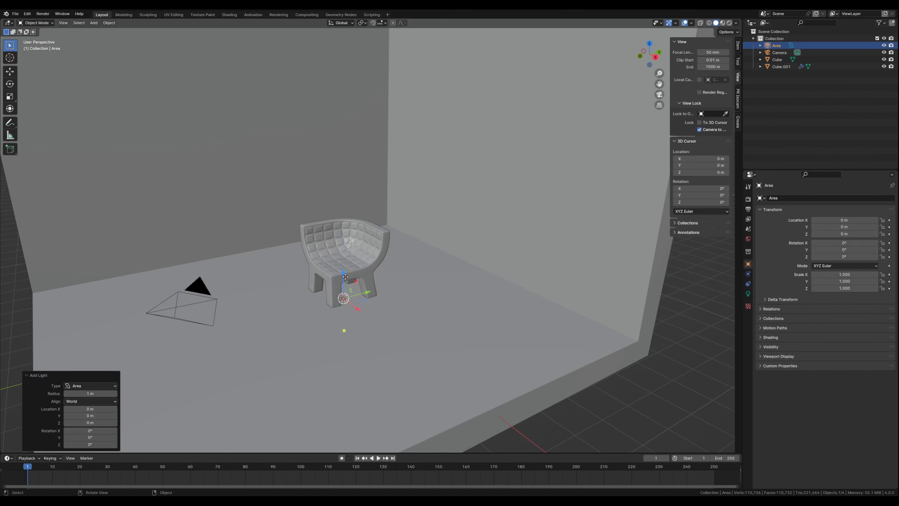
{"action": "left_click_drag", "start_coordinate": [343, 277], "coordinate": [331, 45]}
{"action": "middle_click_drag", "start_coordinate": [365, 156], "coordinate": [373, 249], "text": "shift"}
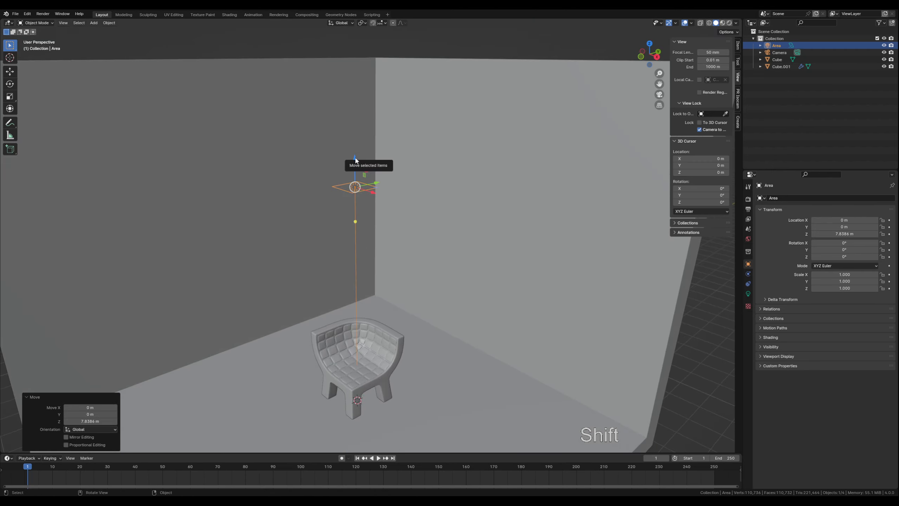
{"action": "left_click_drag", "start_coordinate": [356, 158], "coordinate": [368, 72]}
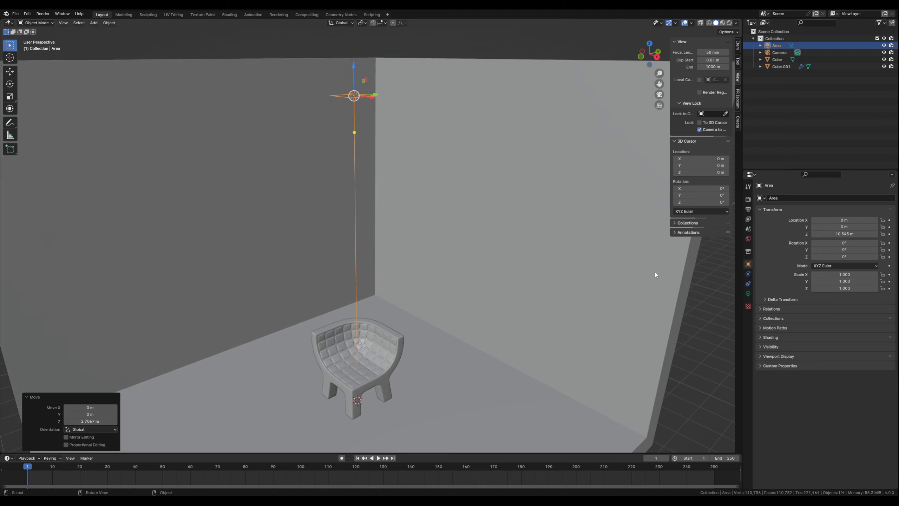
Step: Set the area light's power to 50 W with a pale orange colour, and switch the viewport to Rendered shading
{"action": "left_click", "coordinate": [749, 294]}
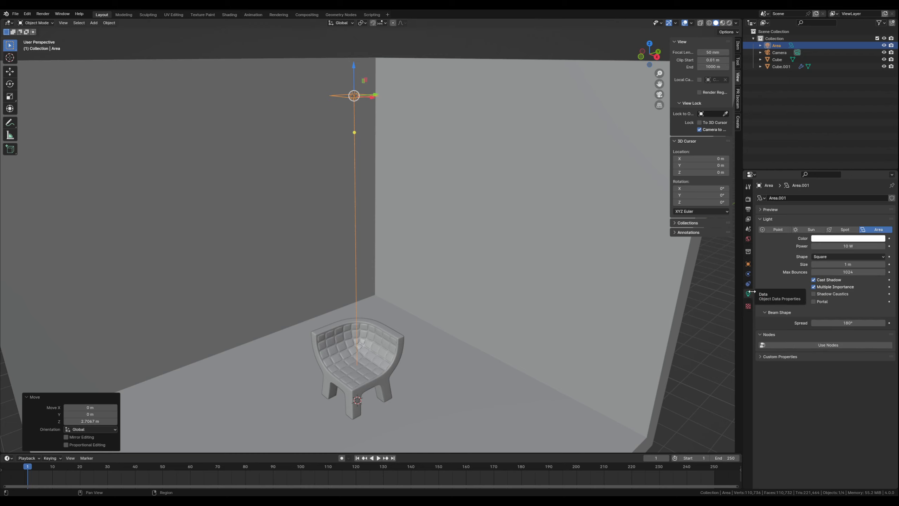
{"action": "left_click", "coordinate": [839, 246]}
{"action": "type", "text": "50"}
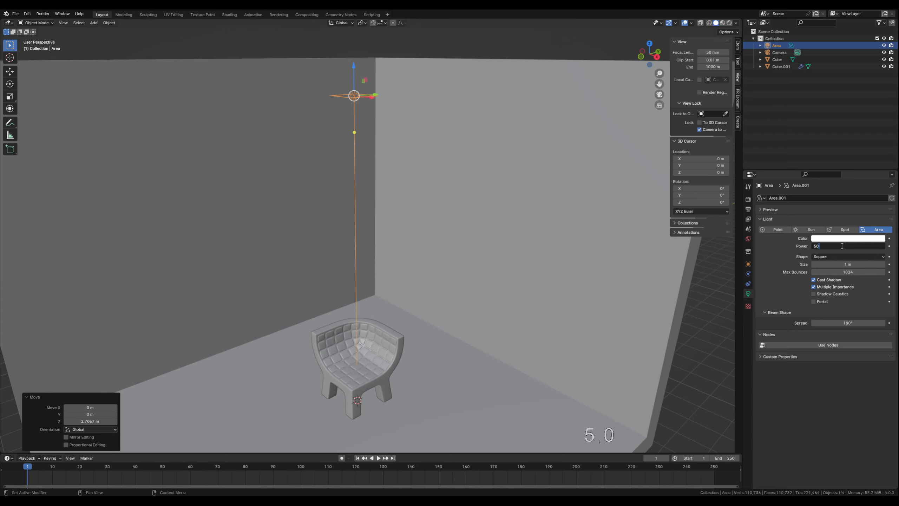
{"action": "key", "text": "Return"}
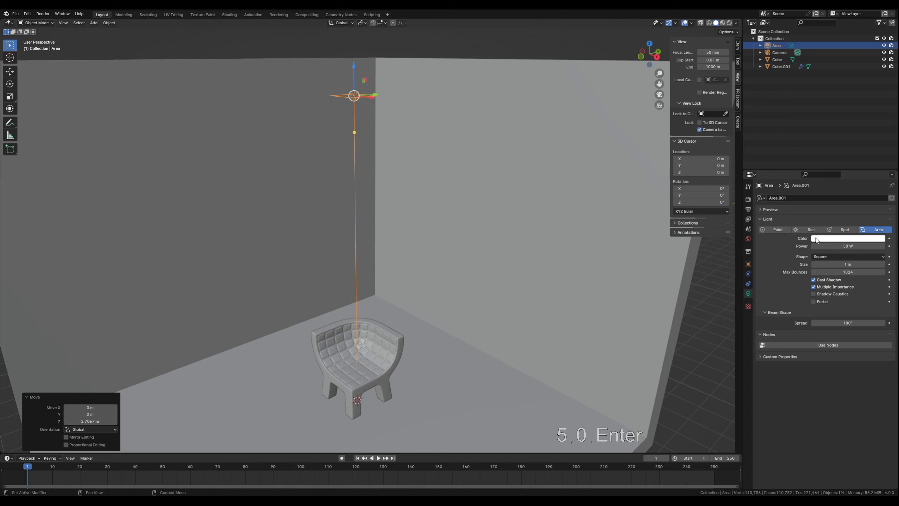
{"action": "left_click", "coordinate": [828, 239]}
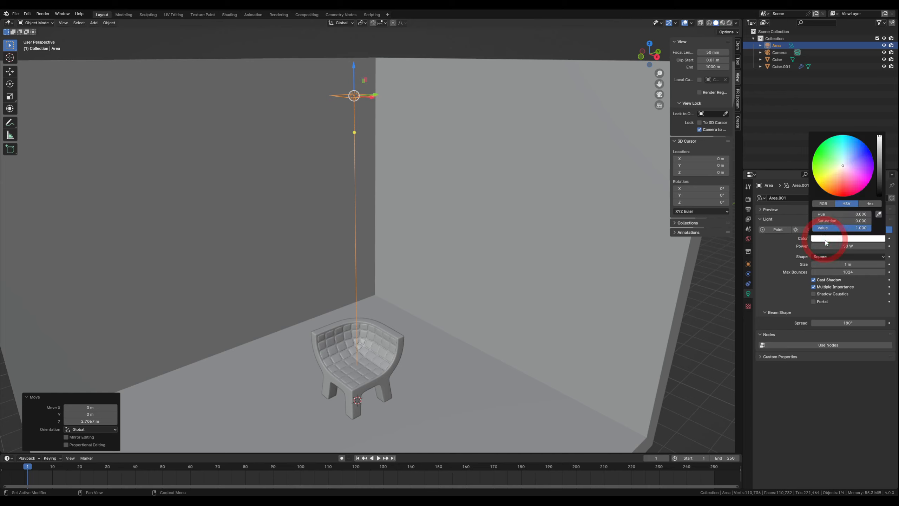
{"action": "left_click_drag", "start_coordinate": [835, 179], "coordinate": [837, 173]}
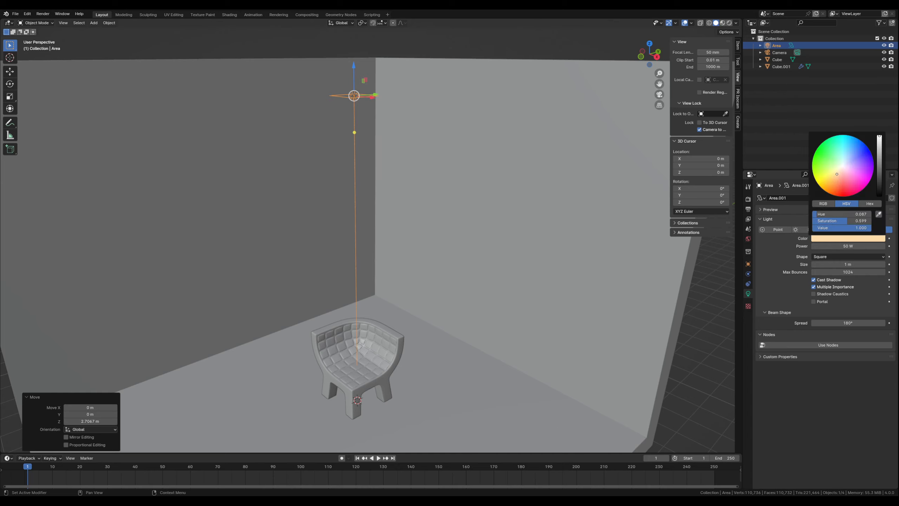
{"action": "left_click", "coordinate": [730, 23]}
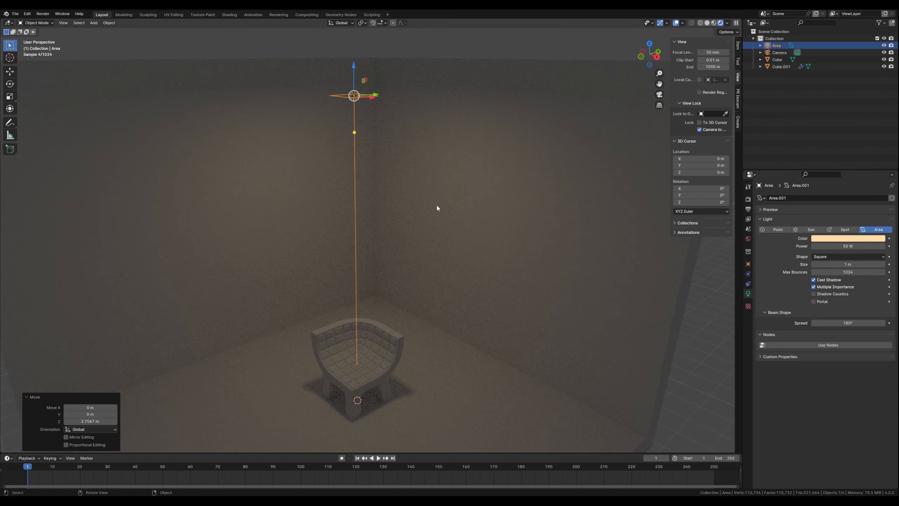
{"action": "mouse_move", "coordinate": [377, 250]}
{"action": "middle_mouse_down"}
{"action": "mouse_move", "coordinate": [368, 237]}
{"action": "mouse_move", "coordinate": [371, 252]}
{"action": "middle_mouse_up"}
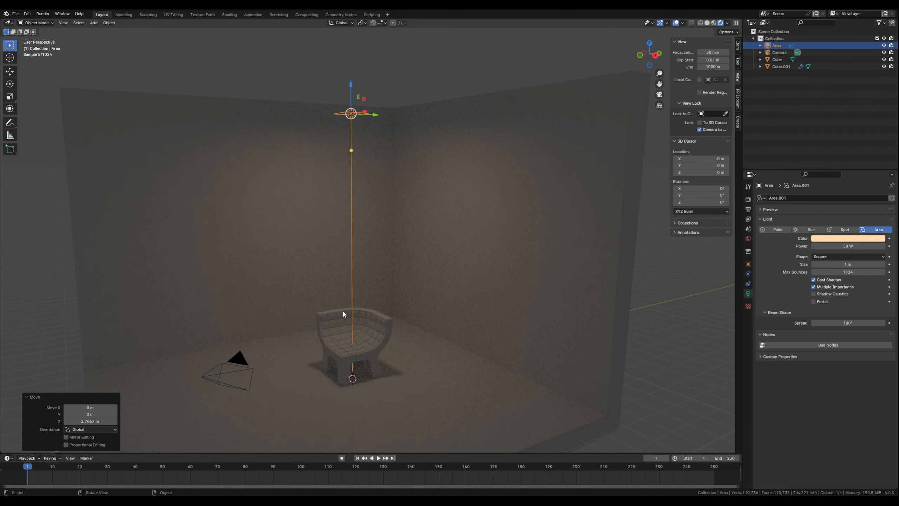
Step: Scale the chair up uniformly by about 1.49 and raise it about 1.1 m so its legs rest on the floor
{"action": "left_click", "coordinate": [370, 358]}
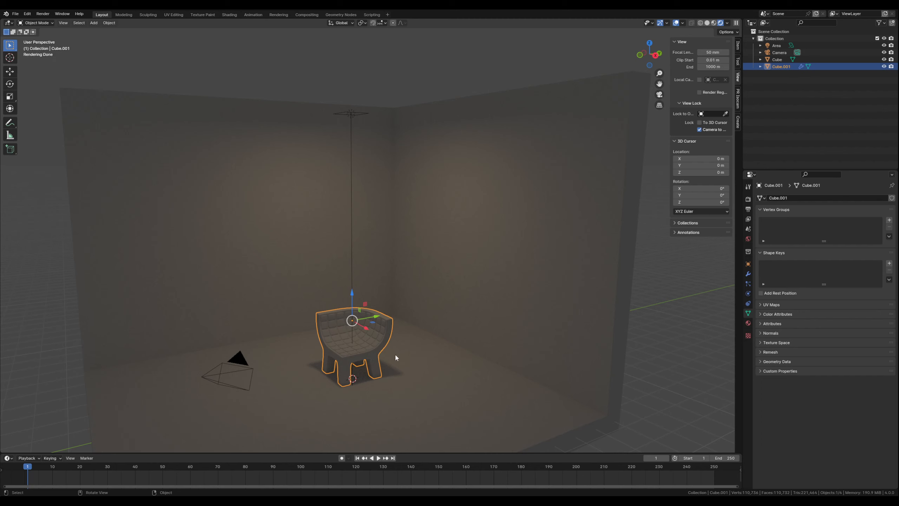
{"action": "key", "text": "s"}
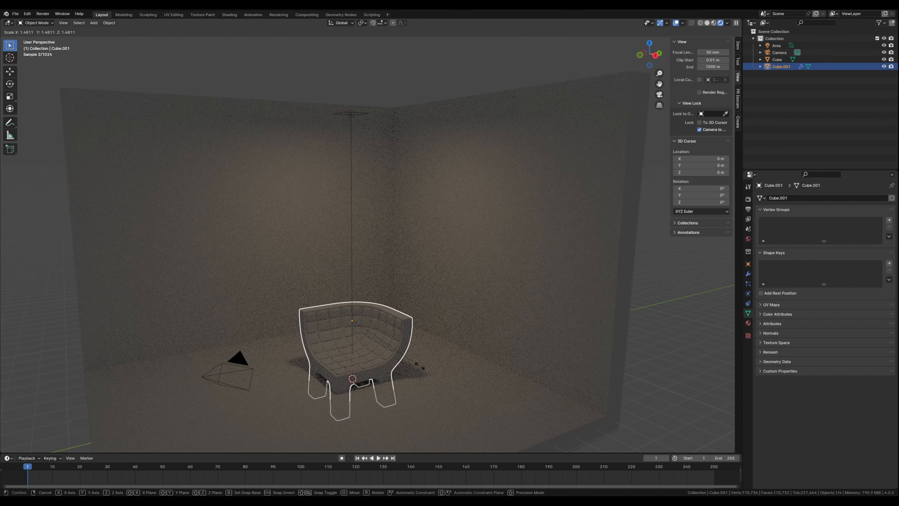
{"action": "left_click", "coordinate": [420, 365]}
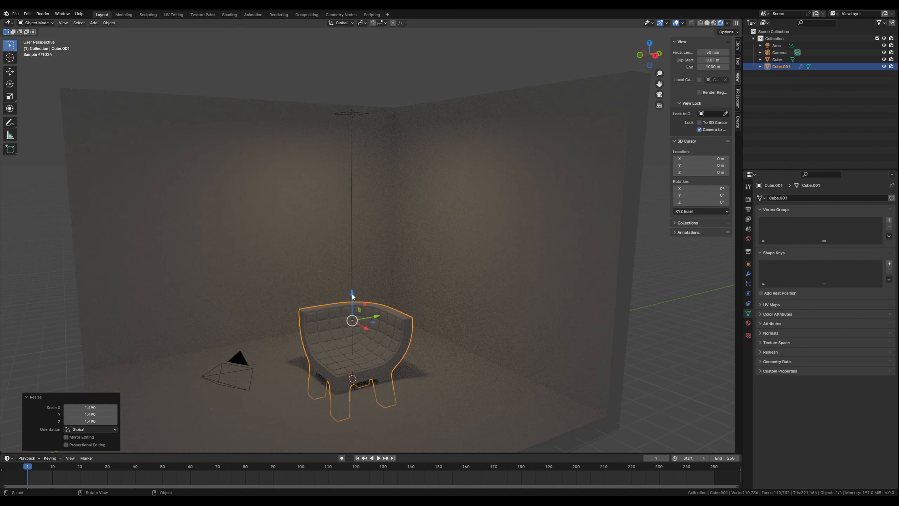
{"action": "left_click_drag", "start_coordinate": [352, 296], "coordinate": [349, 263]}
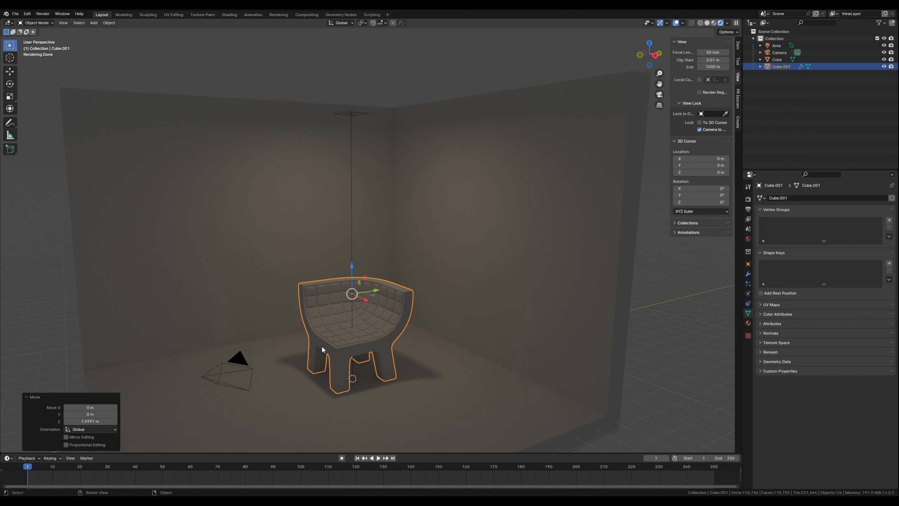
Step: Apply the chair's scale and shift it across the floor along X and about 0.54 m along Y, checking front and right views
{"action": "key", "text": "ctrl+a"}
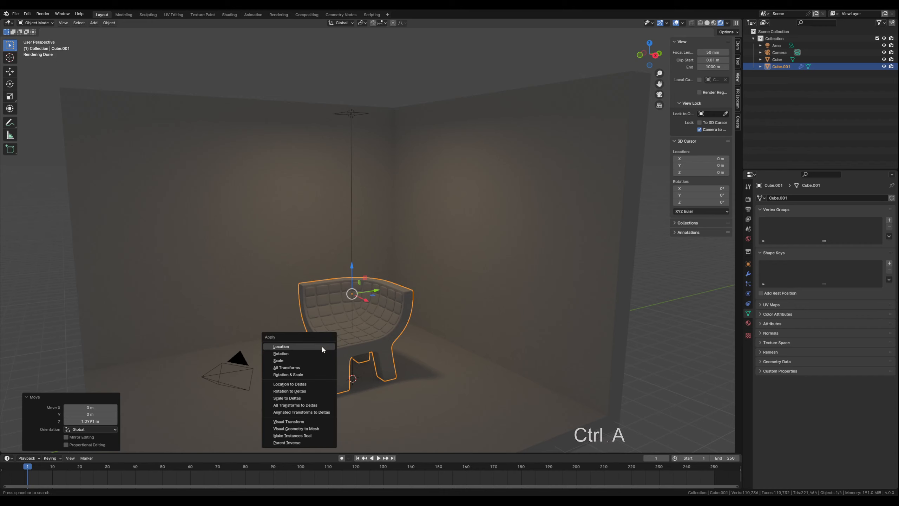
{"action": "left_click", "coordinate": [284, 360]}
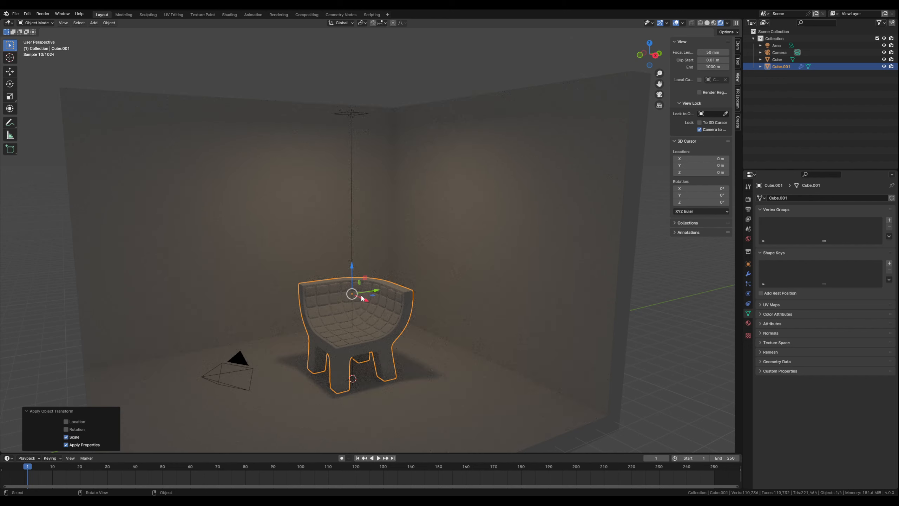
{"action": "left_click_drag", "start_coordinate": [365, 300], "coordinate": [434, 386]}
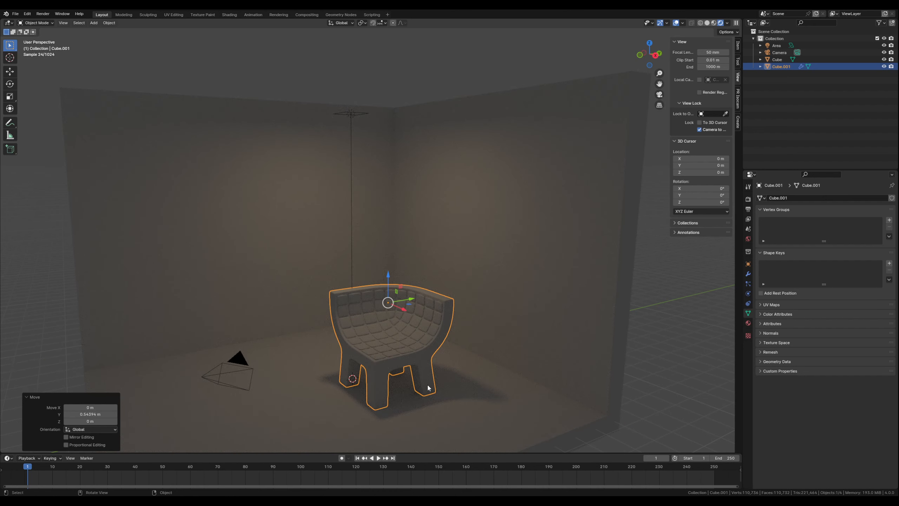
{"action": "key", "text": "KP_1"}
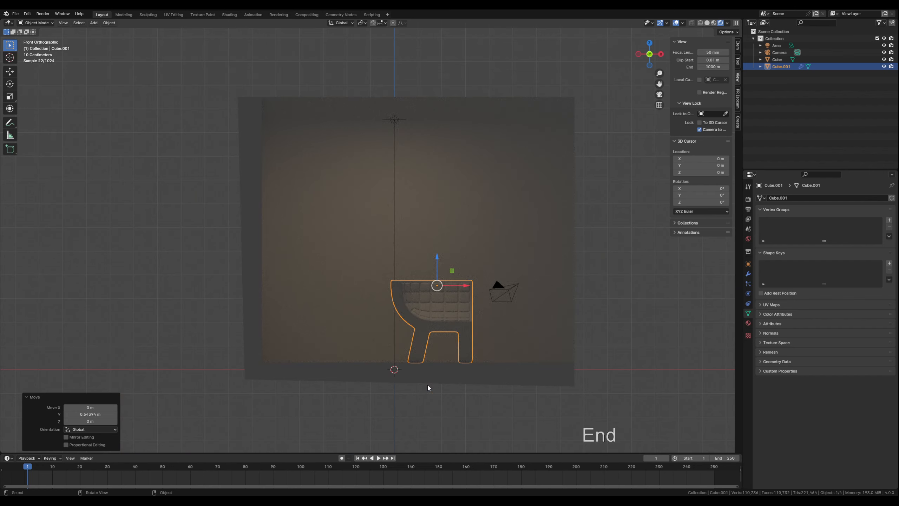
{"action": "key", "text": "KP_3"}
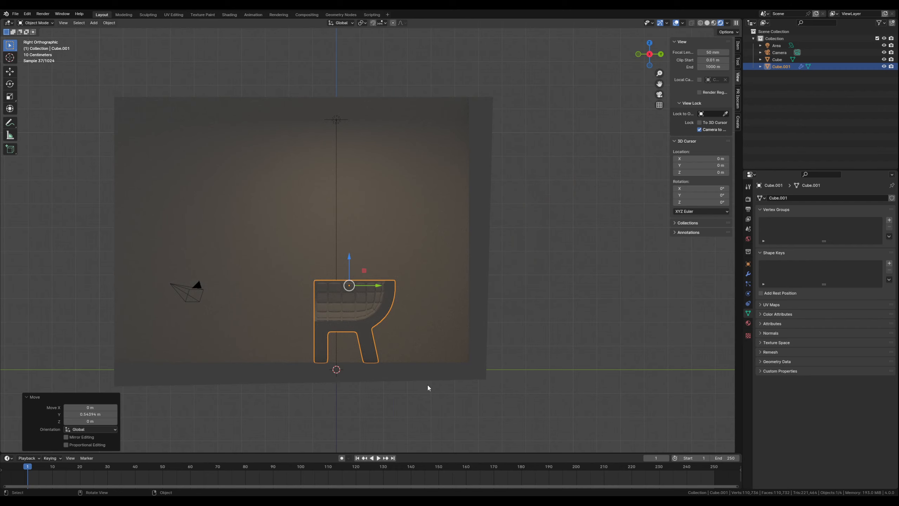
{"action": "middle_click_drag", "start_coordinate": [267, 227], "coordinate": [310, 255]}
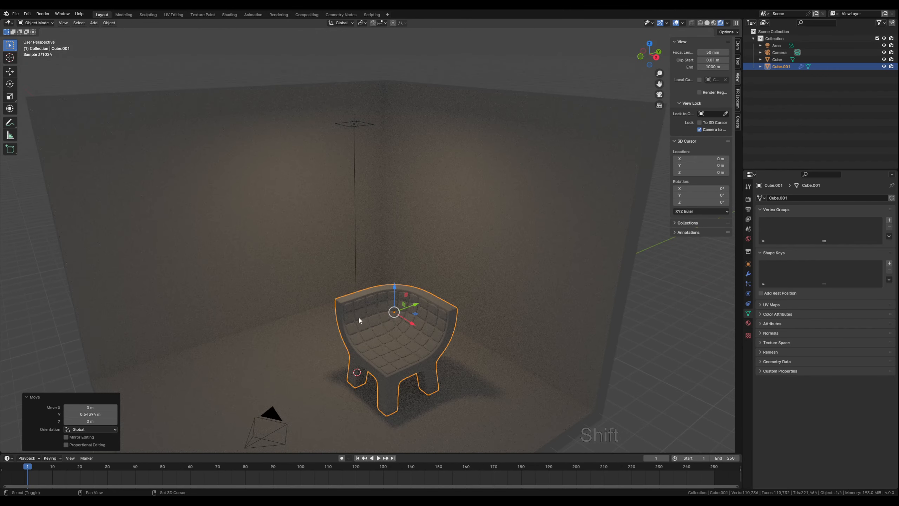
{"action": "middle_click_drag", "start_coordinate": [360, 318], "coordinate": [333, 240], "text": "shift"}
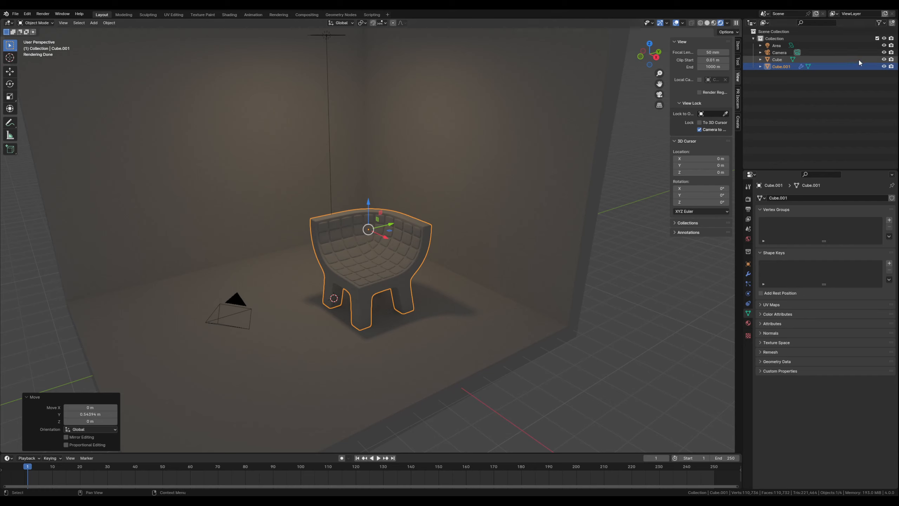
Step: Hide the room and view the underside of the chair in Solid shading
{"action": "left_click", "coordinate": [884, 59]}
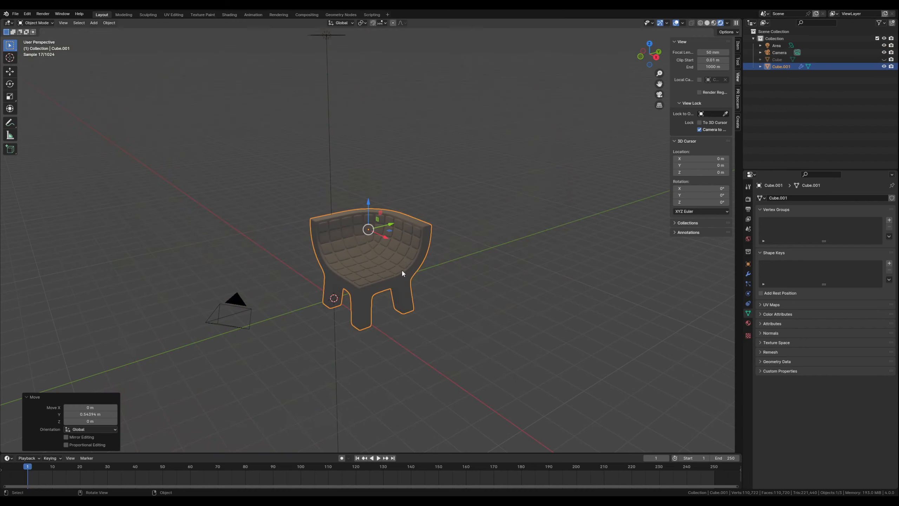
{"action": "middle_click_drag", "start_coordinate": [392, 327], "coordinate": [399, 301]}
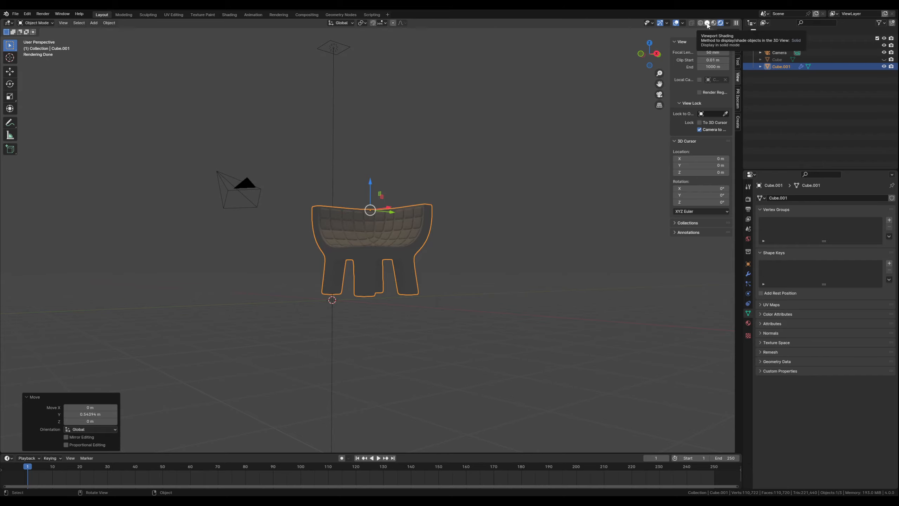
{"action": "left_click", "coordinate": [707, 24]}
{"action": "mouse_move", "coordinate": [354, 213]}
{"action": "middle_mouse_down"}
{"action": "mouse_move", "coordinate": [356, 253]}
{"action": "mouse_move", "coordinate": [409, 241]}
{"action": "mouse_move", "coordinate": [344, 240]}
{"action": "mouse_move", "coordinate": [350, 216]}
{"action": "middle_mouse_up"}
{"action": "scroll", "coordinate": [408, 242], "scroll_direction": "up", "scroll_amount": 4}
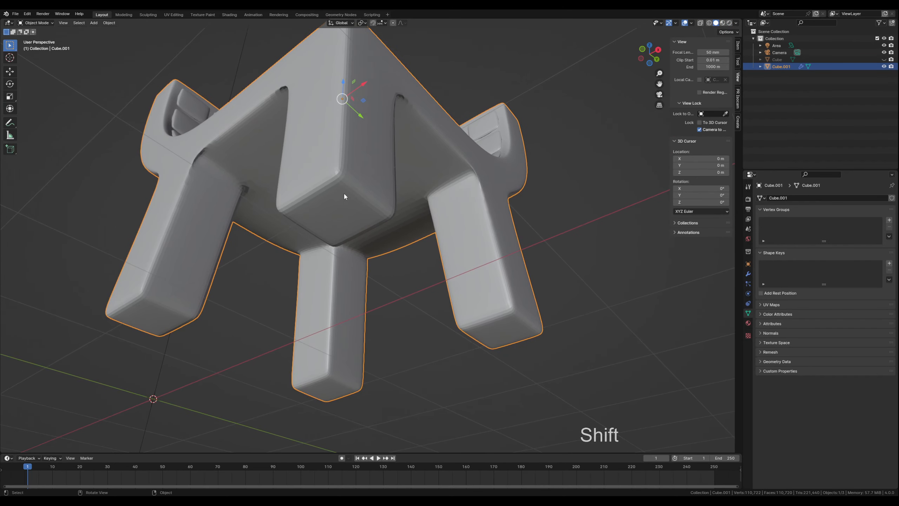
Step: Turn off the chair's Bevel and Subdivision modifiers in the viewport and enter Edit Mode with the leg bottoms in view
{"action": "left_click", "coordinate": [748, 274]}
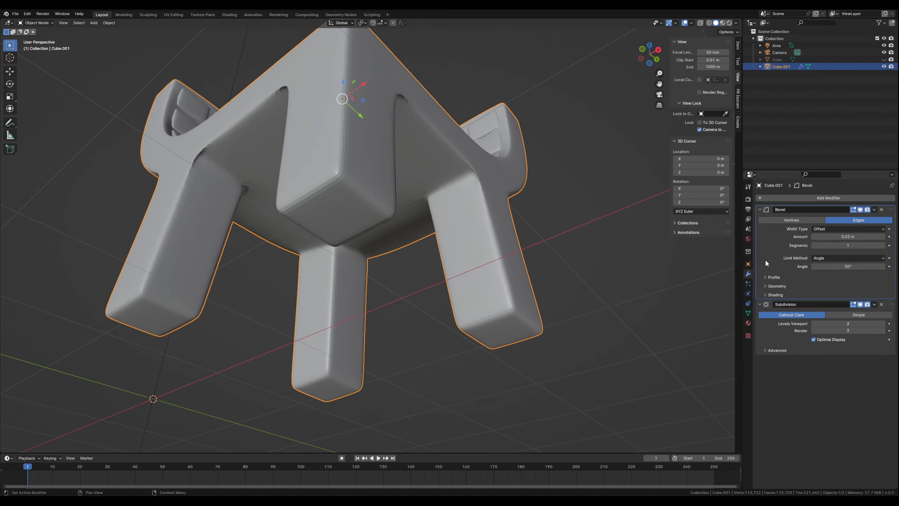
{"action": "left_click", "coordinate": [861, 209]}
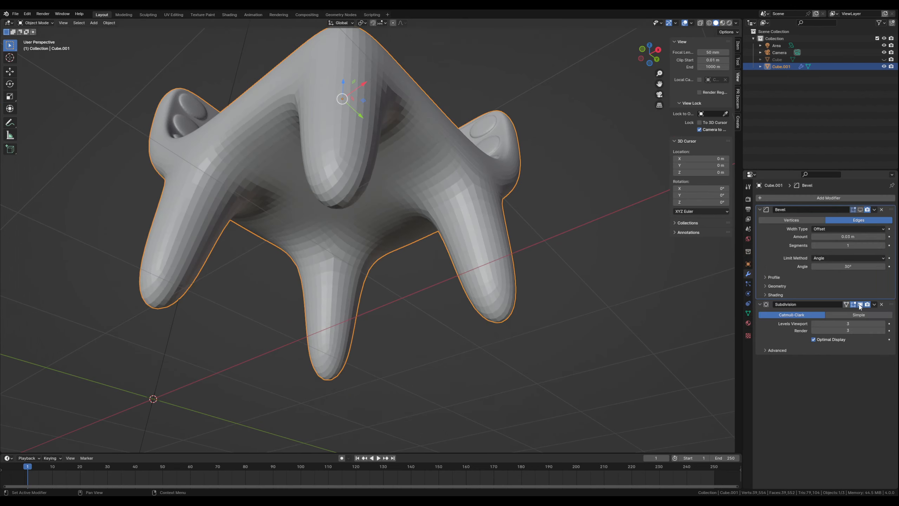
{"action": "left_click", "coordinate": [860, 304]}
{"action": "middle_click_drag", "start_coordinate": [357, 284], "coordinate": [342, 280]}
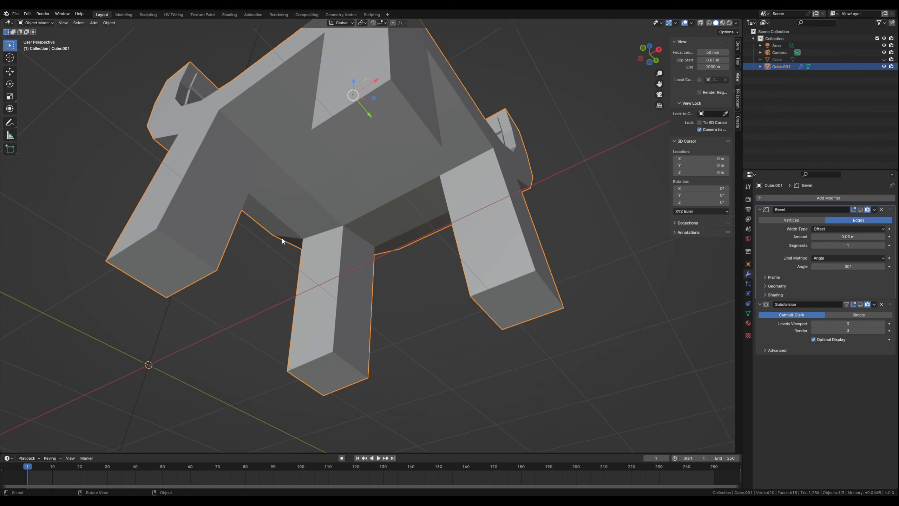
{"action": "key", "text": "Tab"}
{"action": "middle_click_drag", "start_coordinate": [287, 227], "coordinate": [186, 232]}
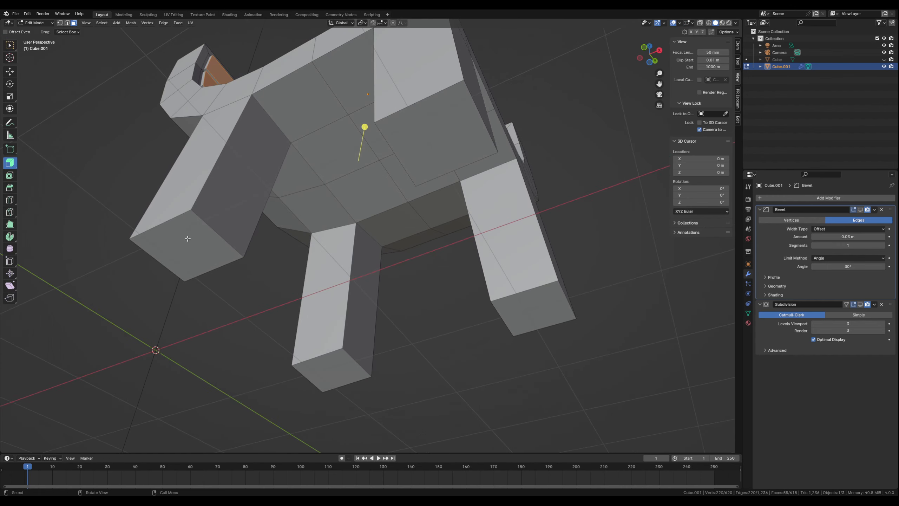
Step: Taper the chair's four legs by scaling their bottom faces to about 0.58 around Individual Origins, returning to Object Mode
{"action": "left_click", "coordinate": [187, 239]}
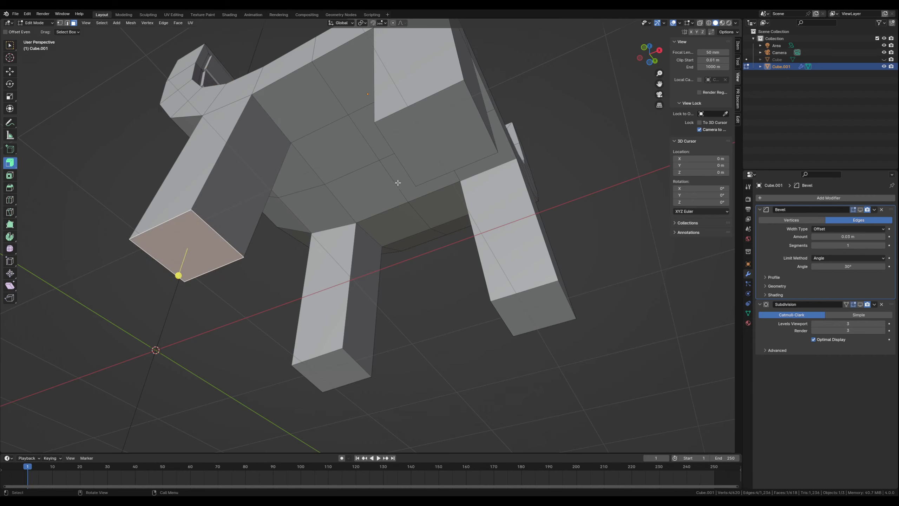
{"action": "left_click", "coordinate": [435, 147], "text": "shift"}
{"action": "left_click", "coordinate": [336, 363], "text": "shift"}
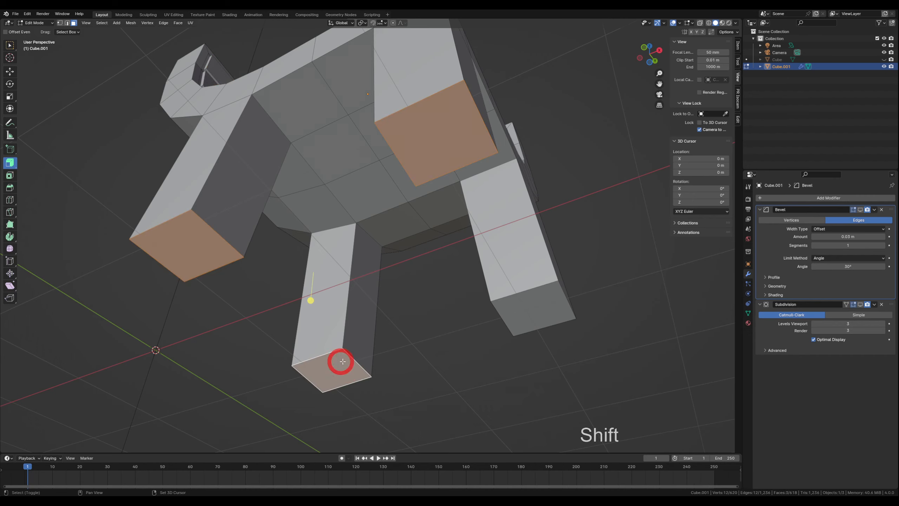
{"action": "left_click", "coordinate": [531, 316], "text": "shift"}
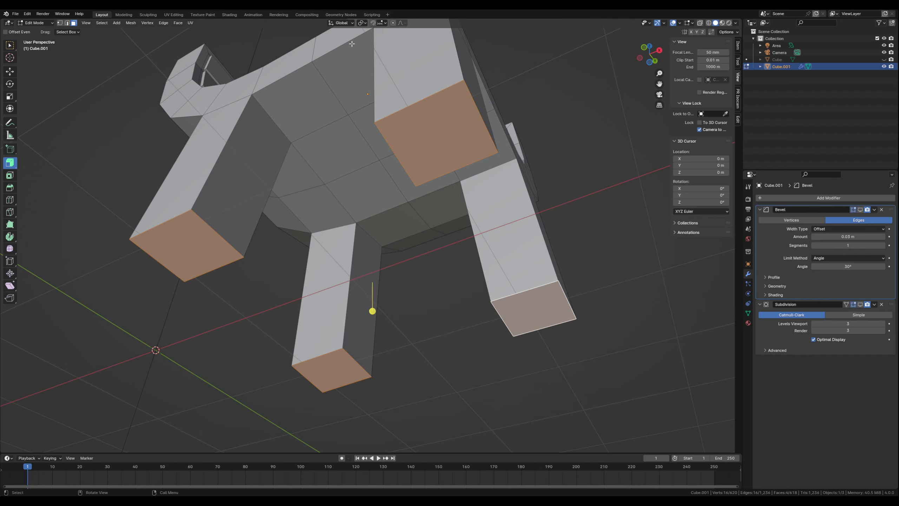
{"action": "left_click", "coordinate": [367, 24]}
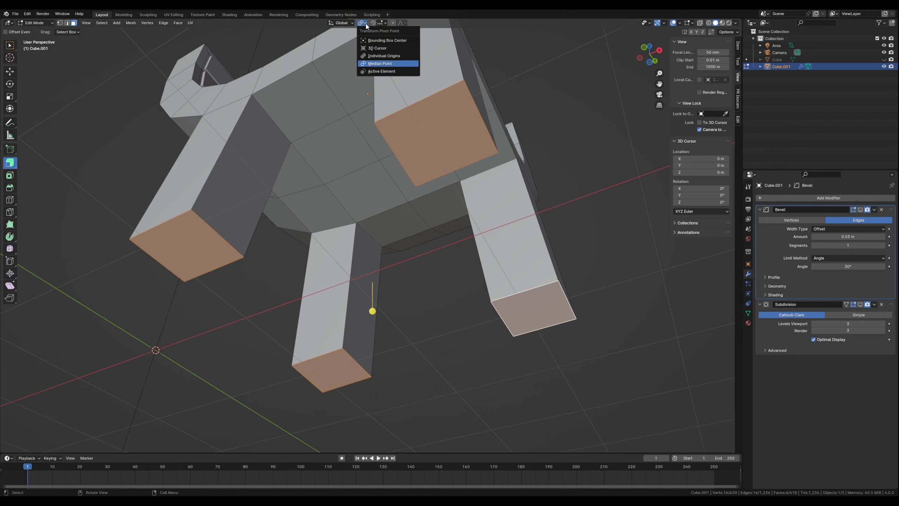
{"action": "left_click", "coordinate": [392, 56]}
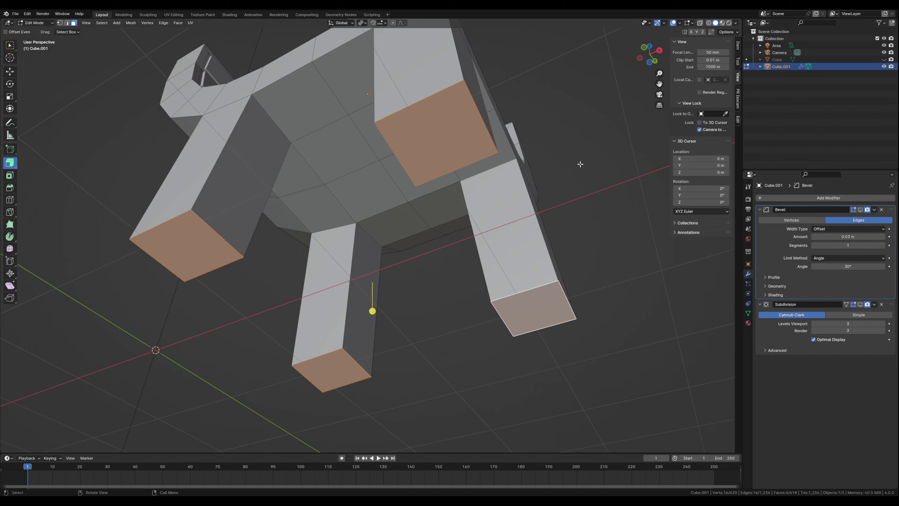
{"action": "key", "text": "s"}
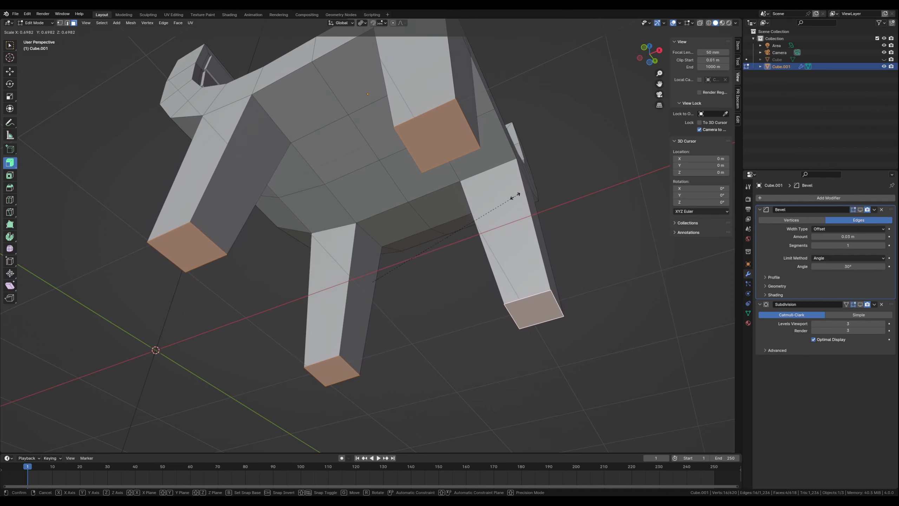
{"action": "left_click", "coordinate": [497, 221]}
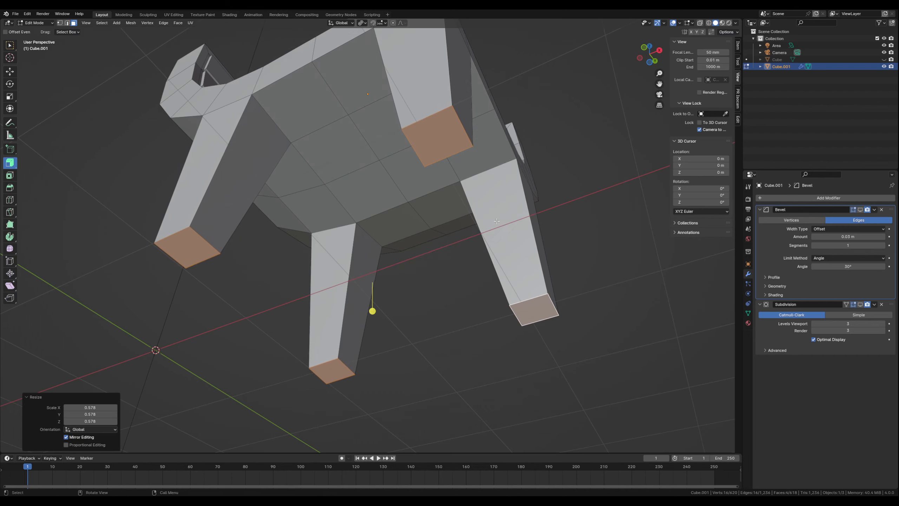
{"action": "key", "text": "Tab"}
{"action": "middle_click_drag", "start_coordinate": [526, 165], "coordinate": [514, 202]}
{"action": "scroll", "coordinate": [495, 209], "scroll_direction": "down", "scroll_amount": 3}
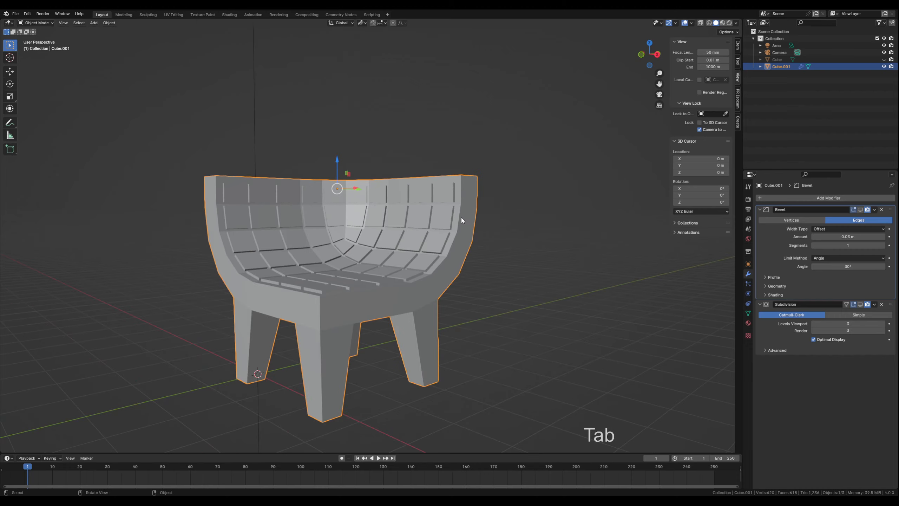
{"action": "middle_click_drag", "start_coordinate": [462, 219], "coordinate": [417, 222]}
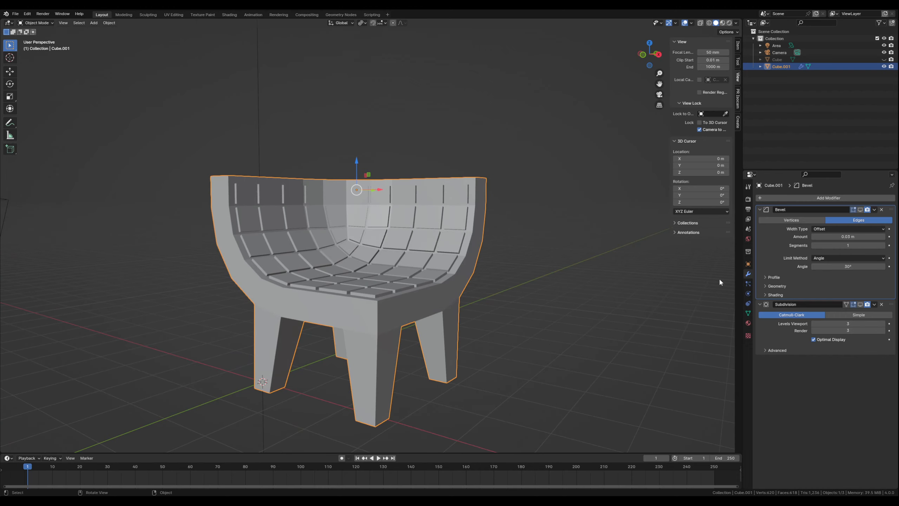
Step: Turn the chair's Subdivision and Bevel modifiers back on in the viewport and view the smoothed result deselected
{"action": "left_click", "coordinate": [860, 305]}
{"action": "left_click", "coordinate": [860, 209]}
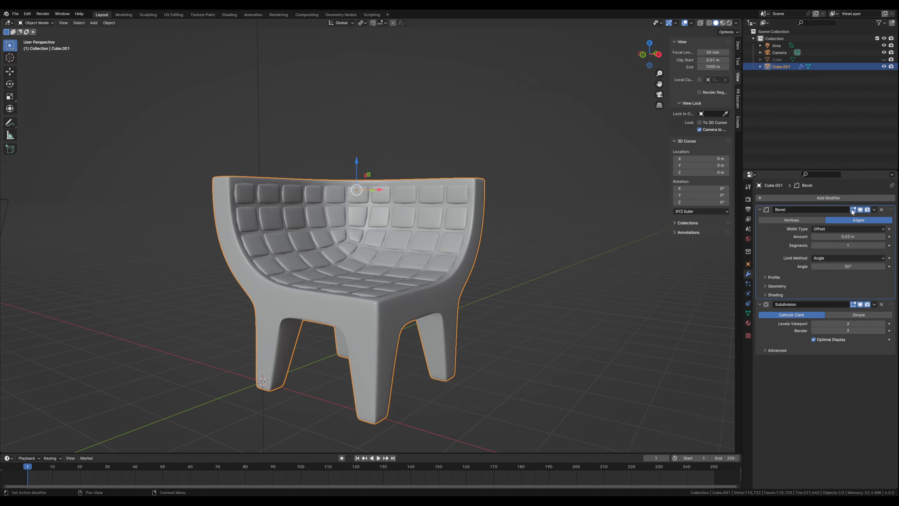
{"action": "left_click", "coordinate": [520, 337]}
{"action": "mouse_move", "coordinate": [306, 346]}
{"action": "middle_mouse_down"}
{"action": "mouse_move", "coordinate": [313, 346]}
{"action": "mouse_move", "coordinate": [290, 321]}
{"action": "mouse_move", "coordinate": [250, 331]}
{"action": "mouse_move", "coordinate": [372, 351]}
{"action": "mouse_move", "coordinate": [299, 351]}
{"action": "middle_mouse_up"}
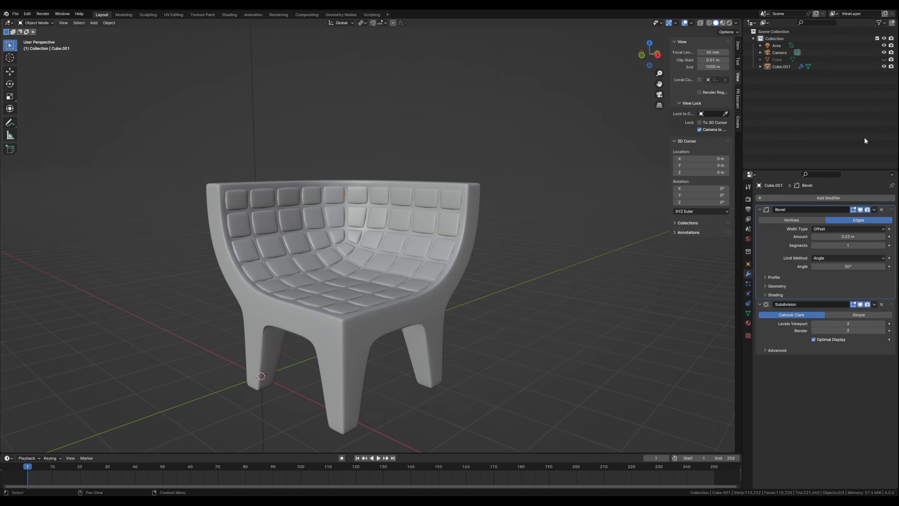
Step: Unhide the room and view the chair inside it in Rendered shading
{"action": "left_click", "coordinate": [884, 60]}
{"action": "scroll", "coordinate": [387, 263], "scroll_direction": "down", "scroll_amount": 5}
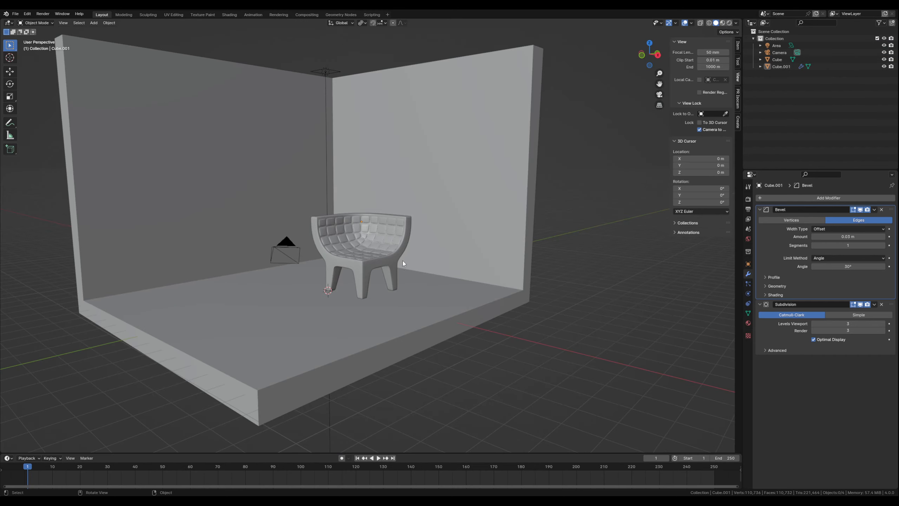
{"action": "left_click", "coordinate": [729, 23]}
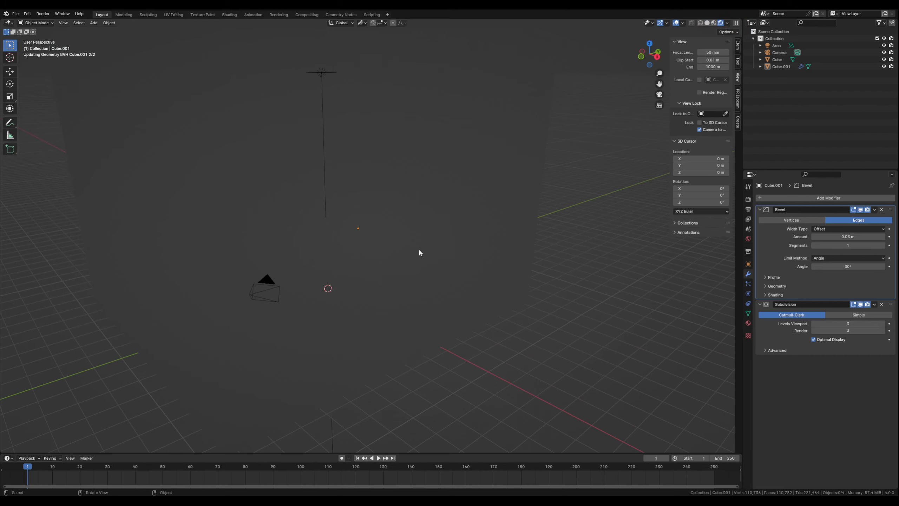
{"action": "middle_click_drag", "start_coordinate": [384, 291], "coordinate": [372, 280]}
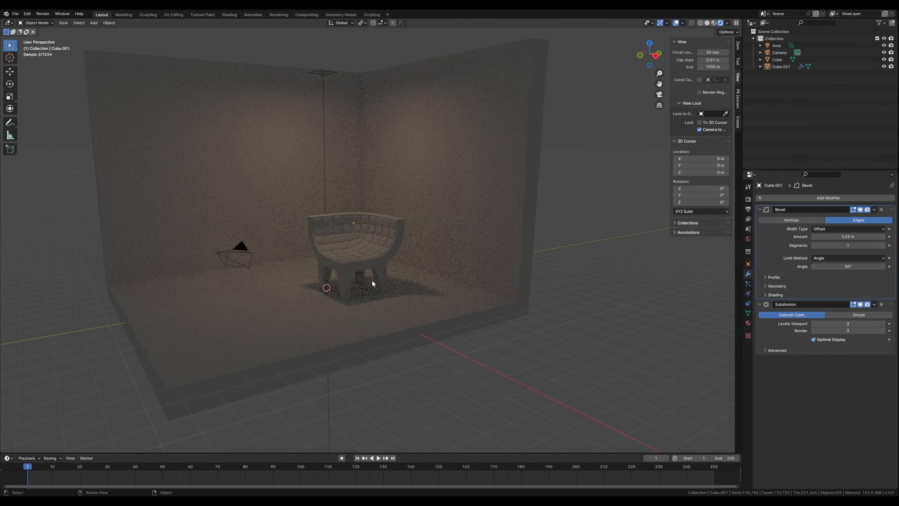
{"action": "scroll", "coordinate": [371, 281], "scroll_direction": "up", "scroll_amount": 1}
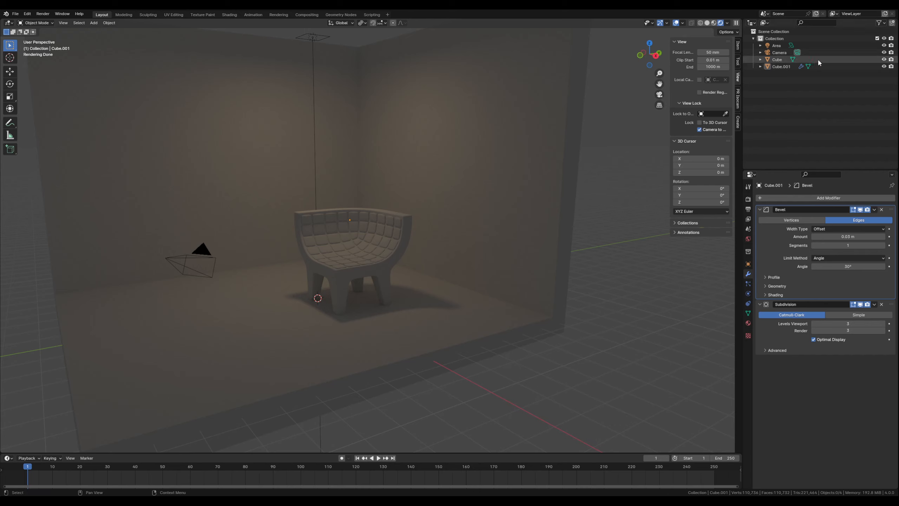
Step: Hide the room, check which object is the chair by toggling its visibility, and open the chair's object name for editing
{"action": "left_click", "coordinate": [885, 59]}
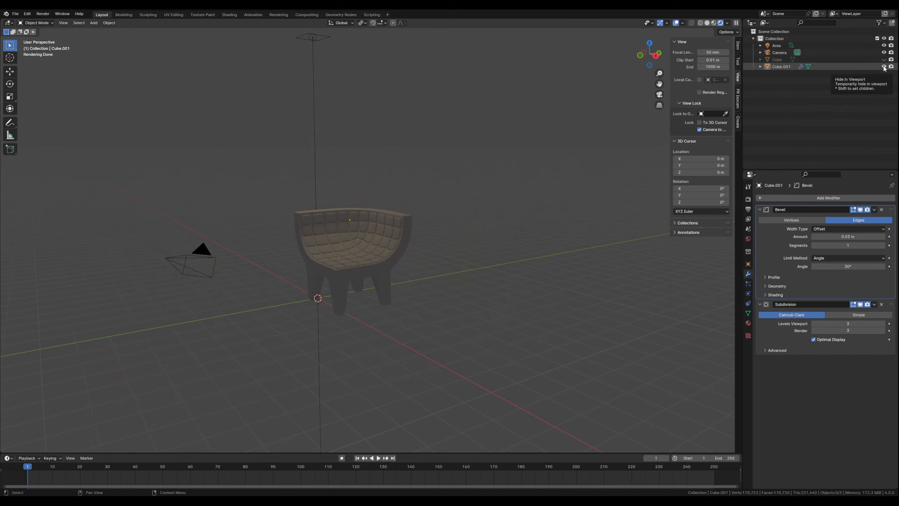
{"action": "left_click", "coordinate": [885, 67]}
{"action": "left_click", "coordinate": [884, 67]}
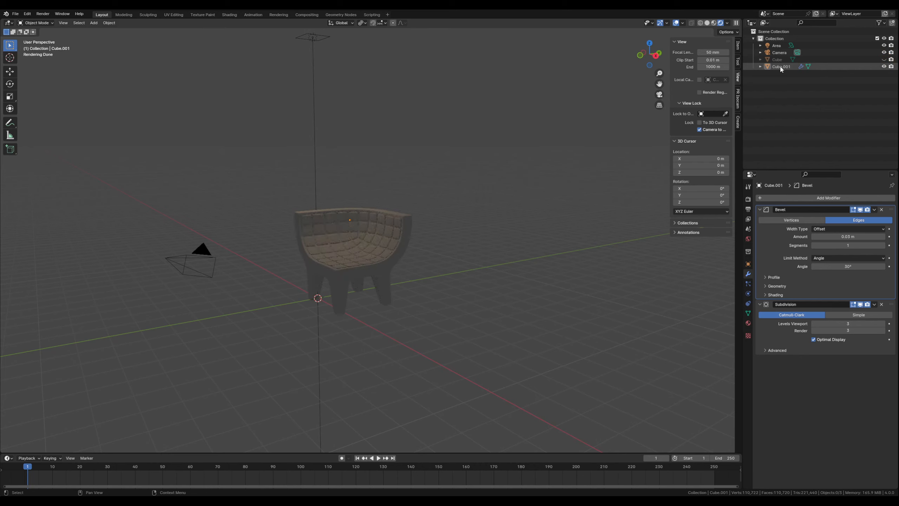
{"action": "double_click", "coordinate": [780, 67]}
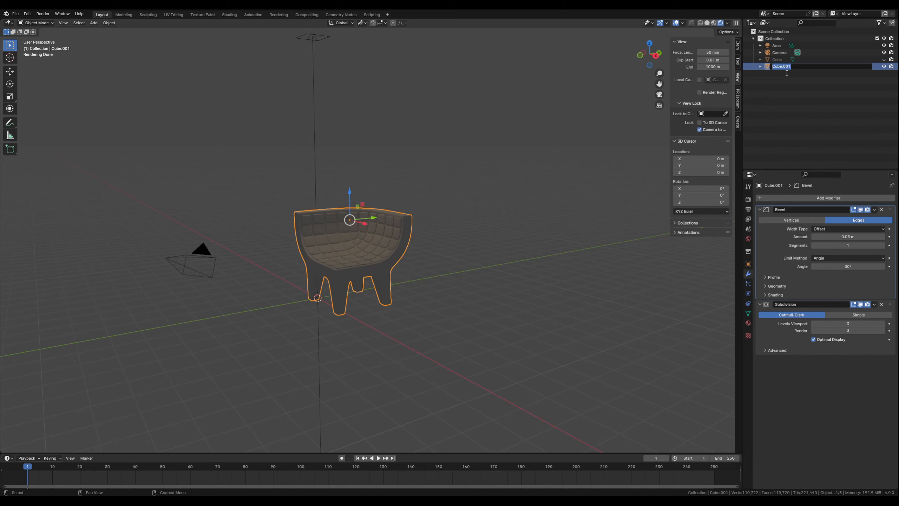
{"action": "left_click", "coordinate": [795, 67]}
{"action": "left_click", "coordinate": [782, 67]}
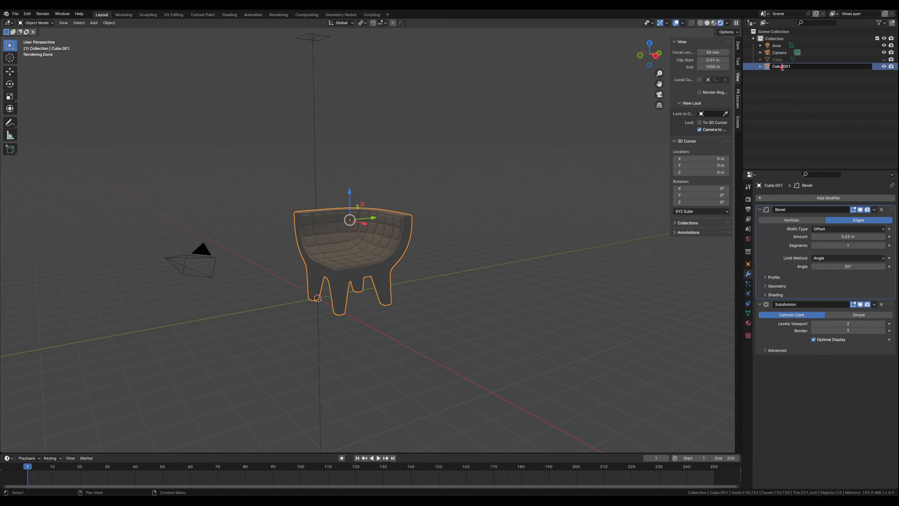
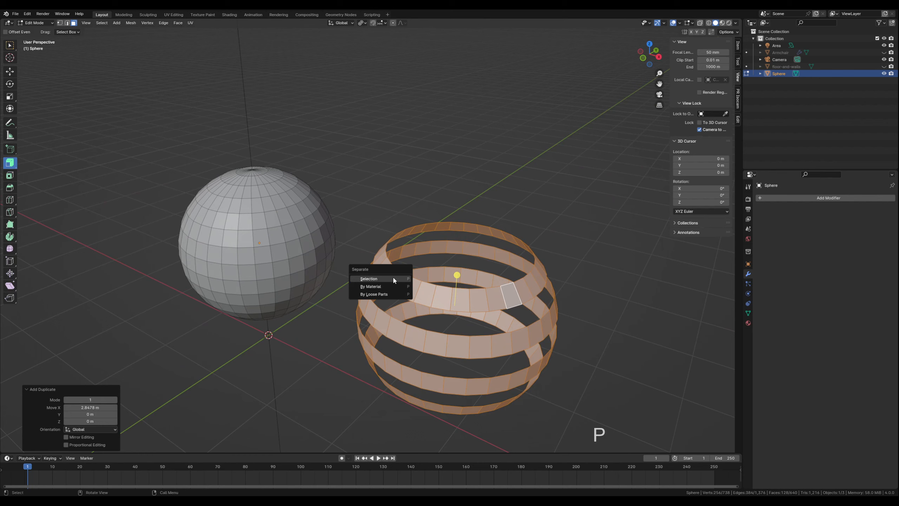
Step: Separate the selected duplicated sphere bands into their own object and select it in Object Mode
{"action": "left_click", "coordinate": [369, 279]}
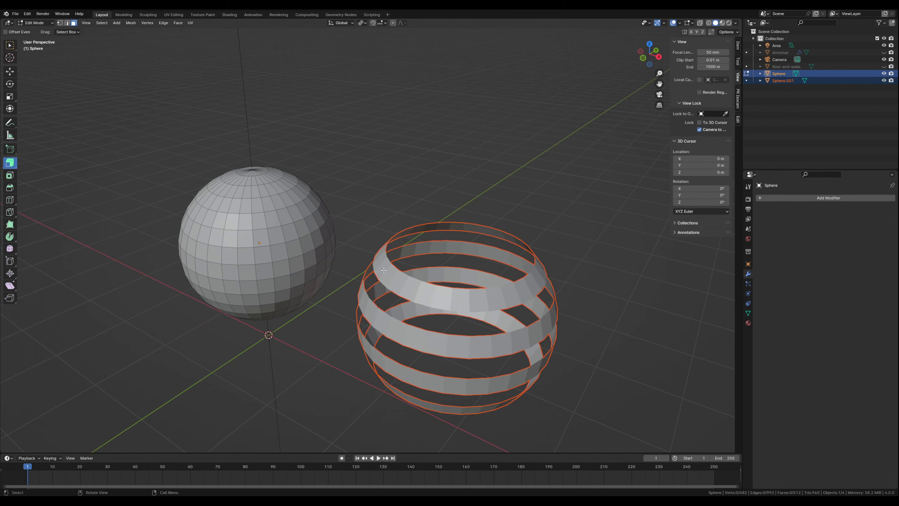
{"action": "key", "text": "Tab"}
{"action": "left_click", "coordinate": [353, 284]}
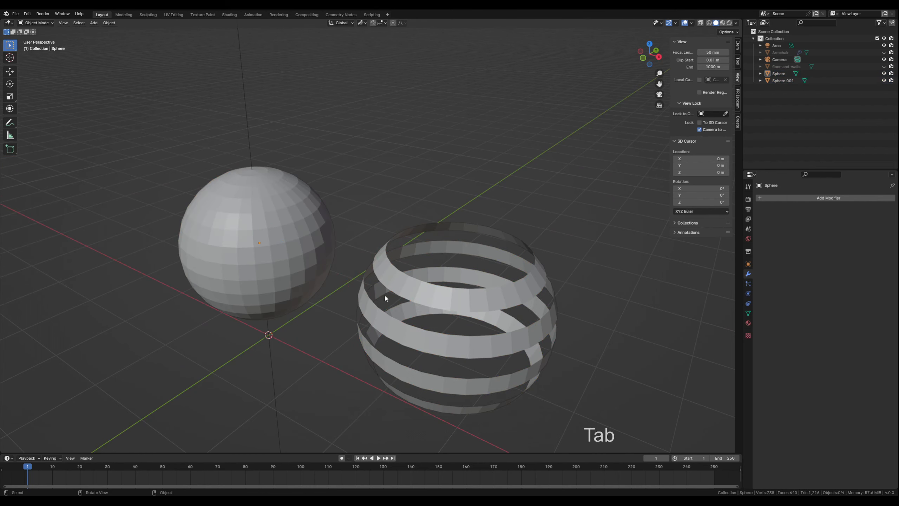
{"action": "left_click", "coordinate": [424, 296]}
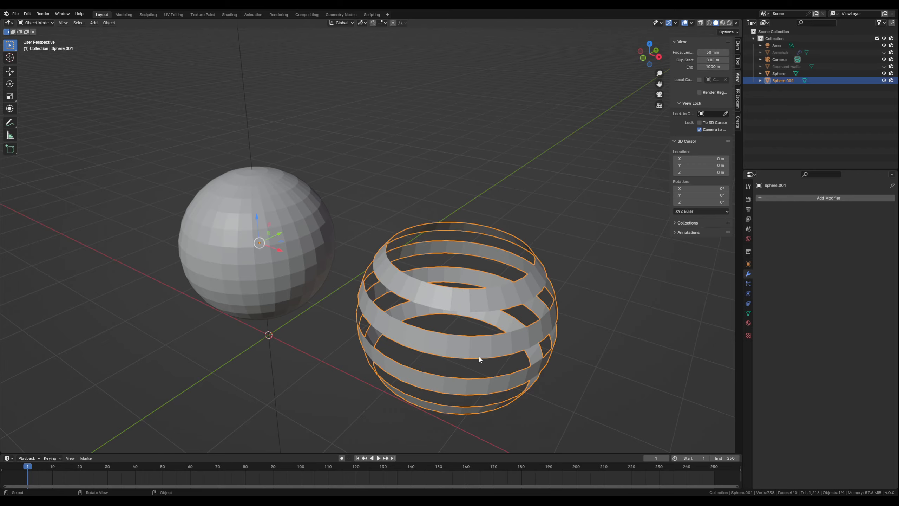
{"action": "middle_click_drag", "start_coordinate": [462, 347], "coordinate": [341, 298], "text": "shift"}
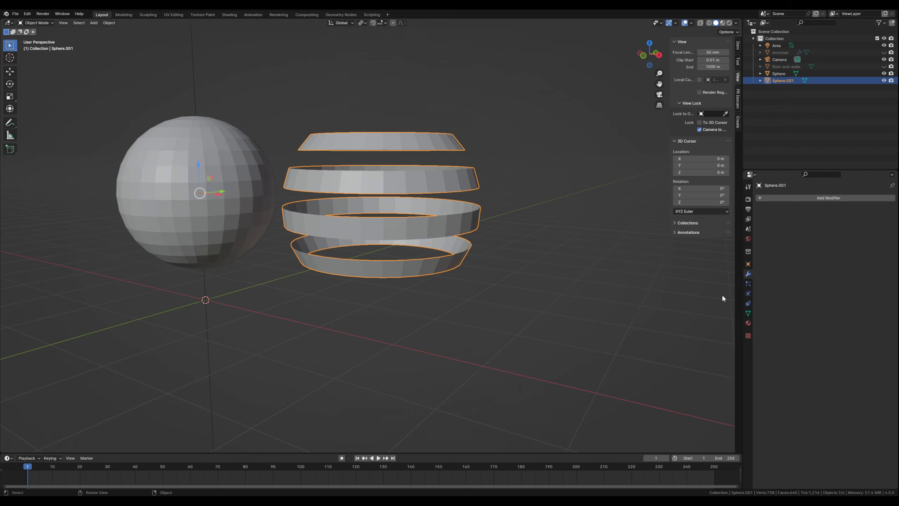
{"action": "middle_click_drag", "start_coordinate": [452, 279], "coordinate": [450, 285]}
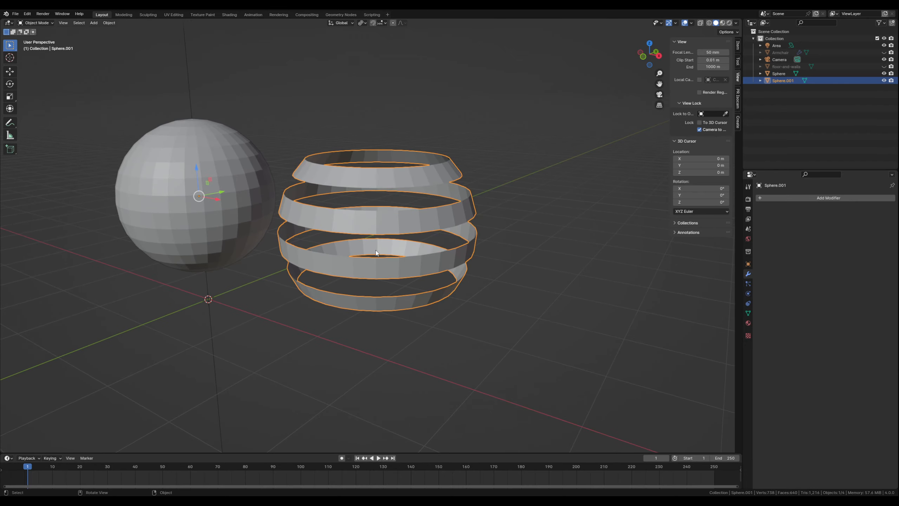
Step: Extrude all faces of the separated bands outward along their normals by about 0.157 m and return to Object Mode
{"action": "key", "text": "Tab"}
{"action": "middle_click_drag", "start_coordinate": [385, 217], "coordinate": [388, 219]}
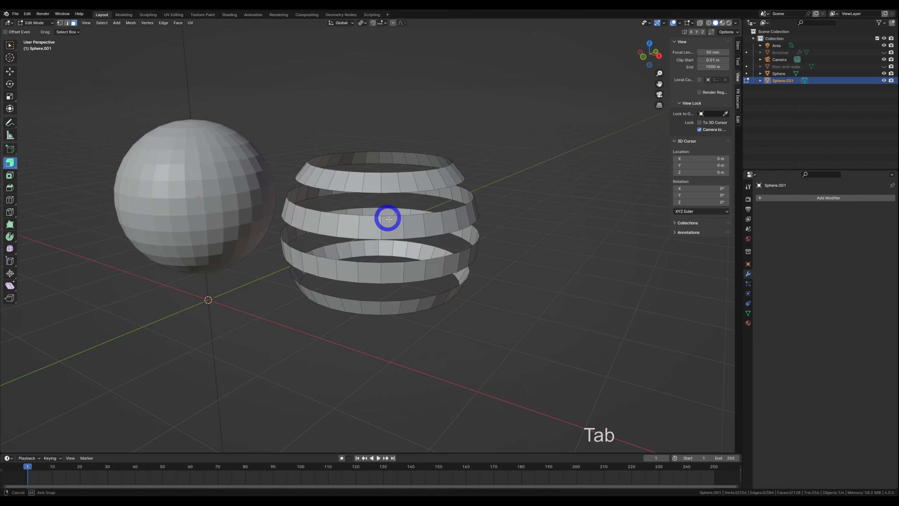
{"action": "key", "text": "a"}
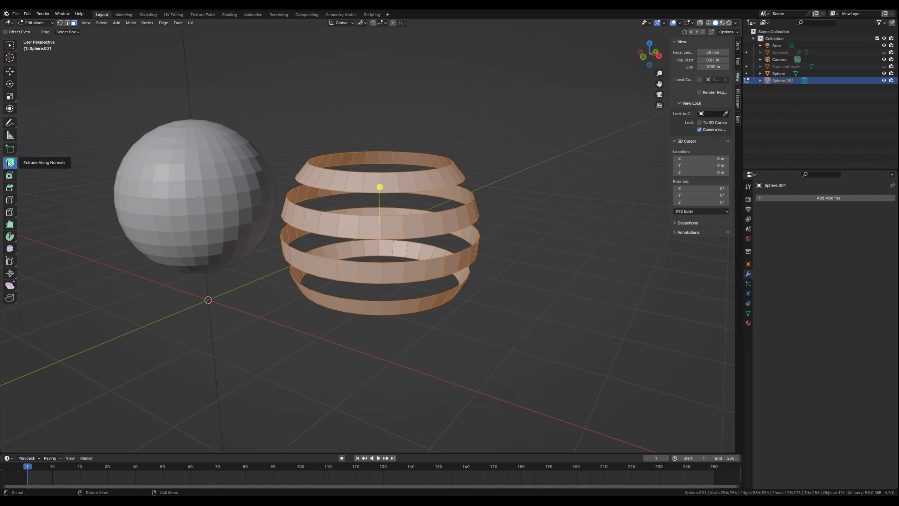
{"action": "left_click_drag", "start_coordinate": [379, 188], "coordinate": [387, 179]}
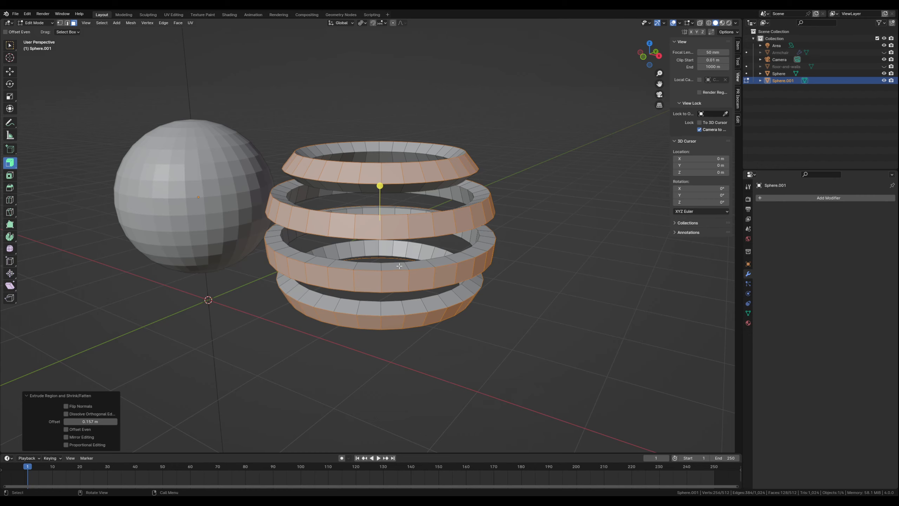
{"action": "key", "text": "Tab"}
{"action": "middle_click_drag", "start_coordinate": [401, 264], "coordinate": [512, 256]}
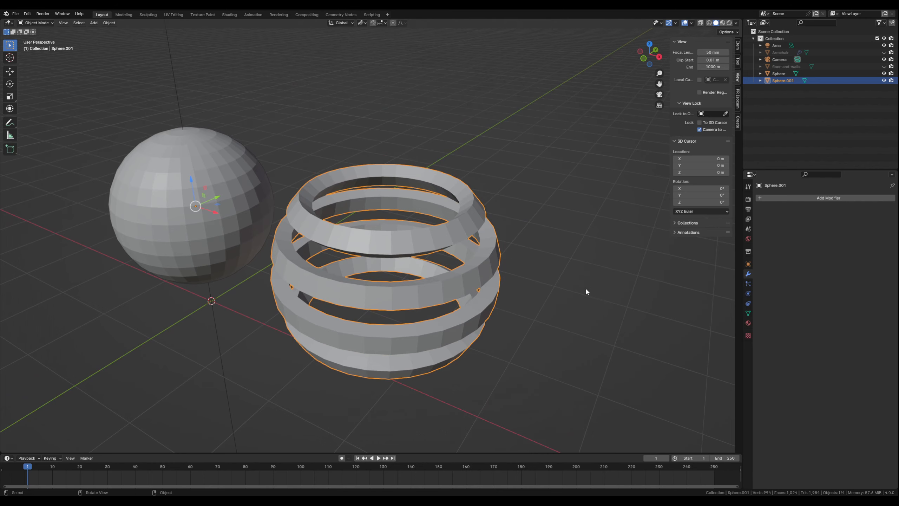
{"action": "middle_click_drag", "start_coordinate": [572, 282], "coordinate": [565, 282]}
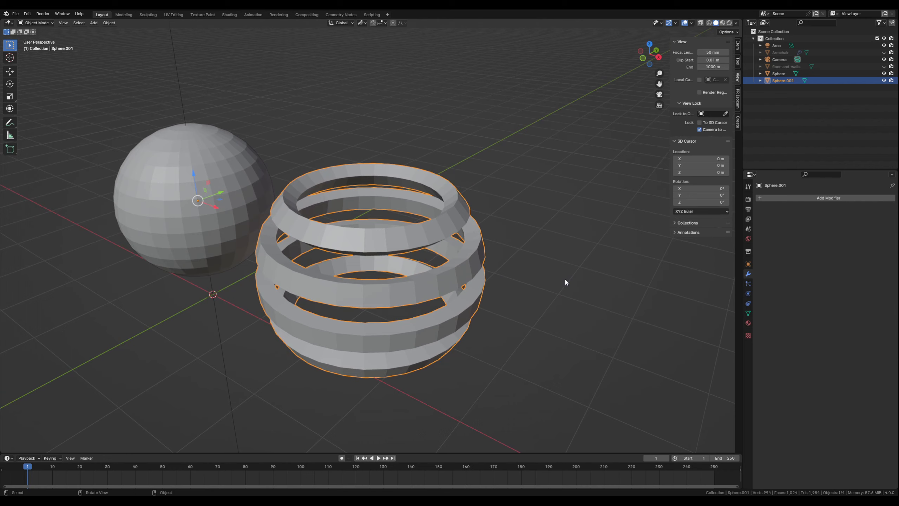
Step: Add a Subdivision Surface modifier to the rings and set its viewport level to 2
{"action": "left_click", "coordinate": [795, 199]}
{"action": "type", "text": "s"}
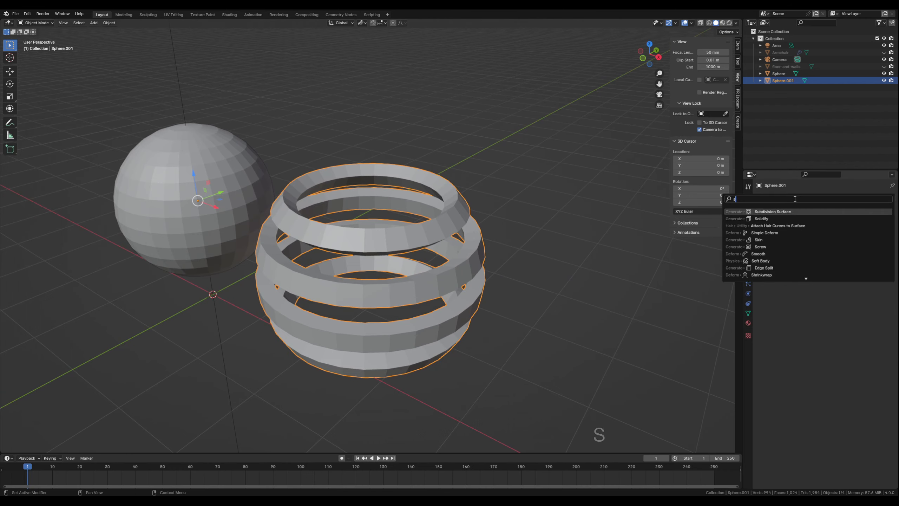
{"action": "type", "text": "ub"}
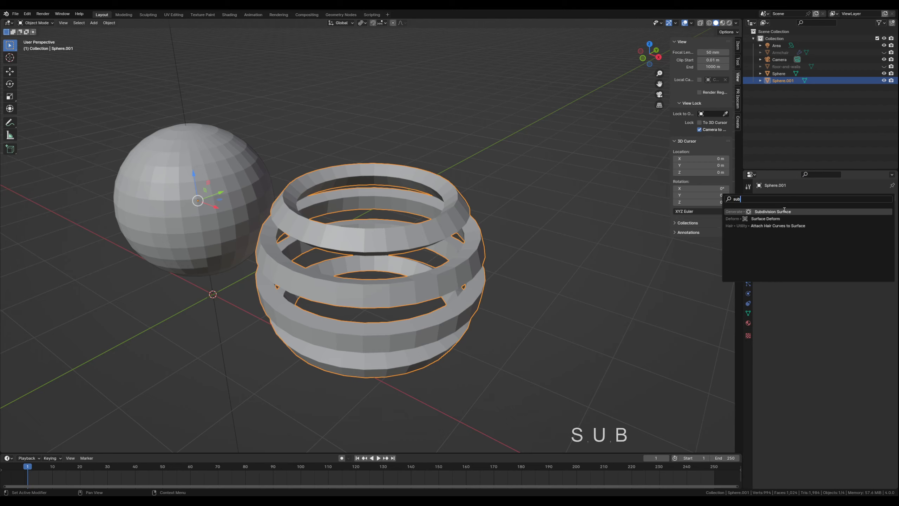
{"action": "left_click", "coordinate": [784, 211]}
{"action": "middle_click_drag", "start_coordinate": [513, 294], "coordinate": [636, 262]}
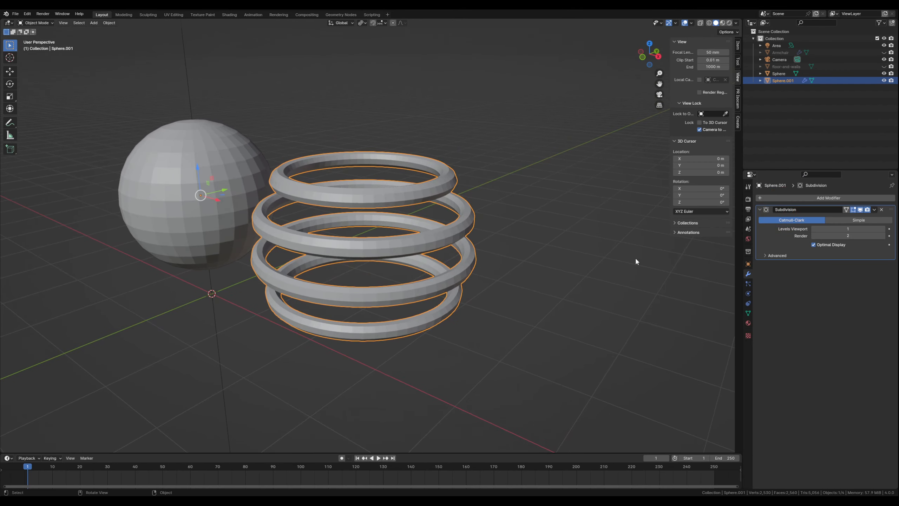
{"action": "left_click", "coordinate": [883, 228]}
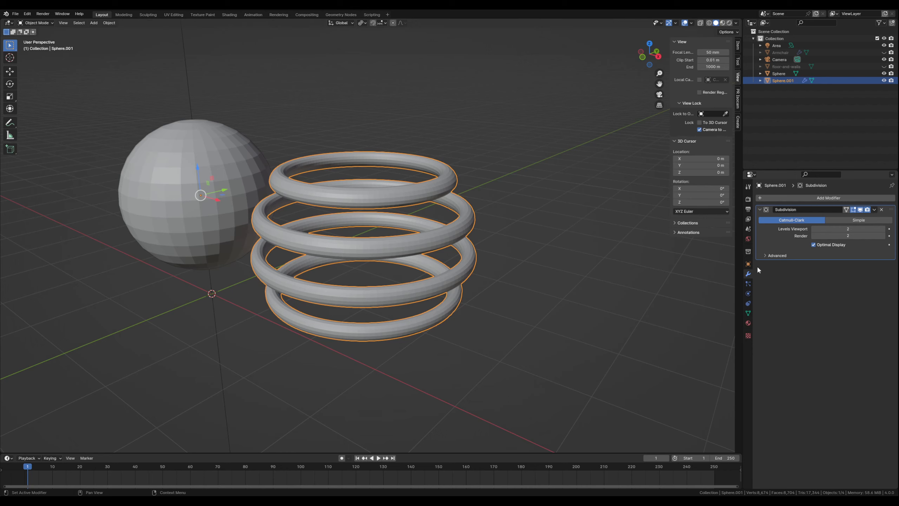
Step: Add a Bevel modifier to the rings and place it above the Subdivision modifier in the stack
{"action": "left_click", "coordinate": [797, 197]}
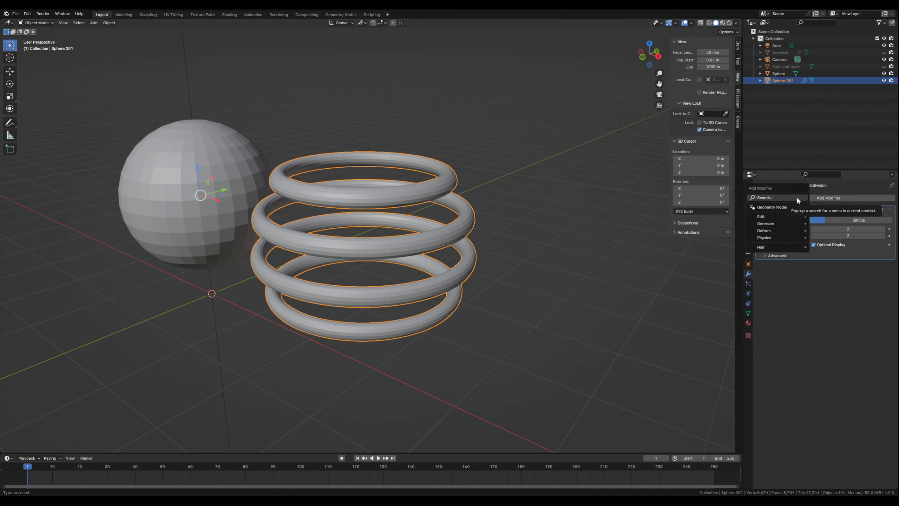
{"action": "type", "text": "beve"}
{"action": "left_click", "coordinate": [772, 210]}
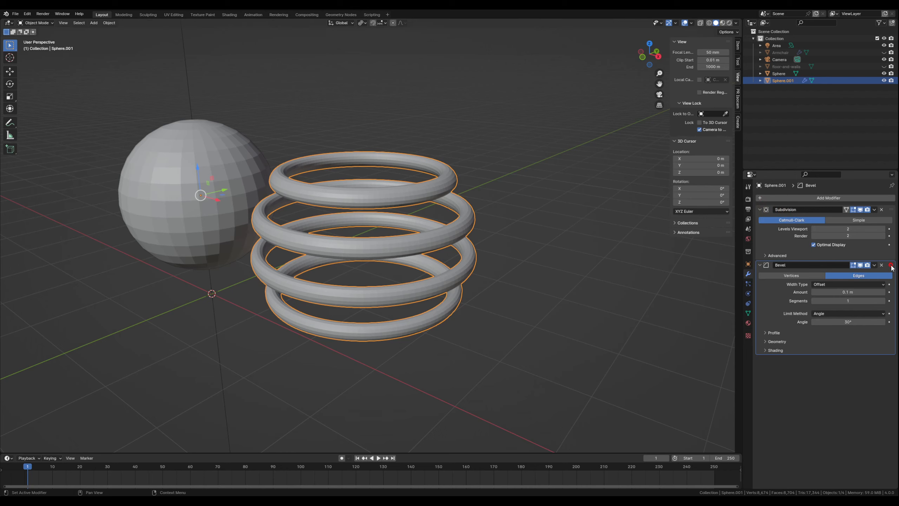
{"action": "left_click_drag", "start_coordinate": [891, 265], "coordinate": [884, 206]}
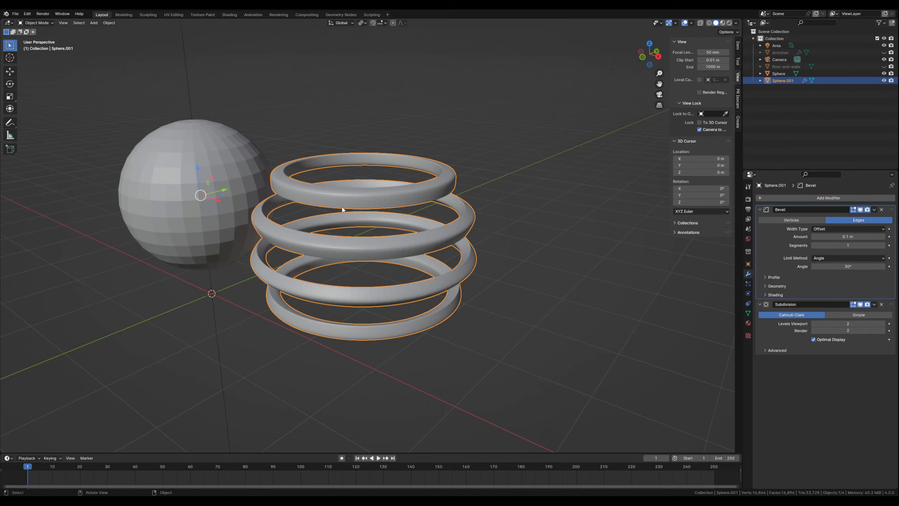
Step: Set the rings' Bevel amount to 0.02 m and check the rounded shape from several angles
{"action": "mouse_move", "coordinate": [319, 248]}
{"action": "middle_mouse_down"}
{"action": "mouse_move", "coordinate": [339, 262]}
{"action": "mouse_move", "coordinate": [296, 241]}
{"action": "mouse_move", "coordinate": [293, 226]}
{"action": "mouse_move", "coordinate": [289, 247]}
{"action": "mouse_move", "coordinate": [315, 257]}
{"action": "middle_mouse_up"}
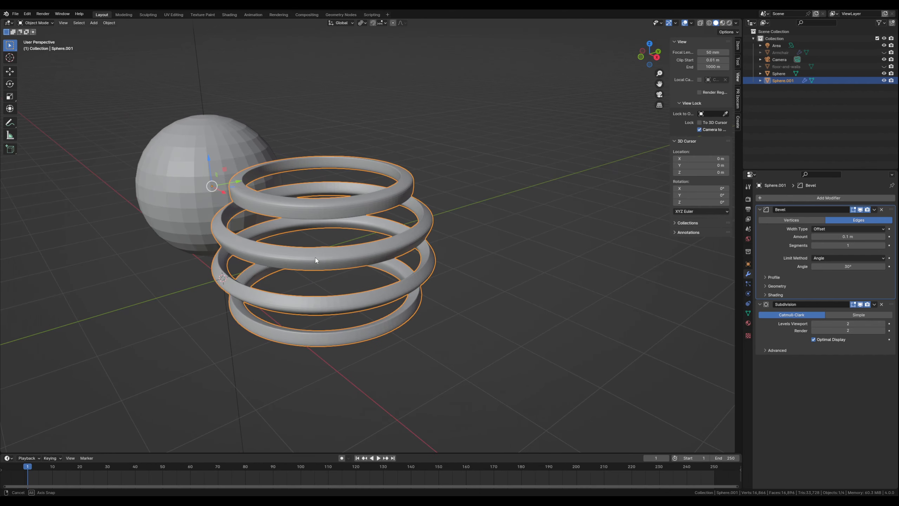
{"action": "left_click_drag", "start_coordinate": [848, 236], "coordinate": [830, 237]}
{"action": "left_click", "coordinate": [884, 237]}
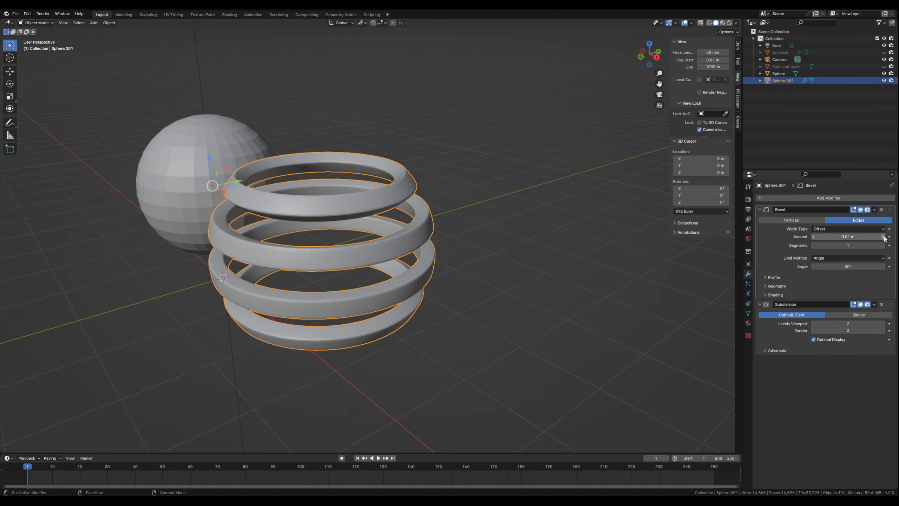
{"action": "middle_click_drag", "start_coordinate": [446, 275], "coordinate": [465, 263]}
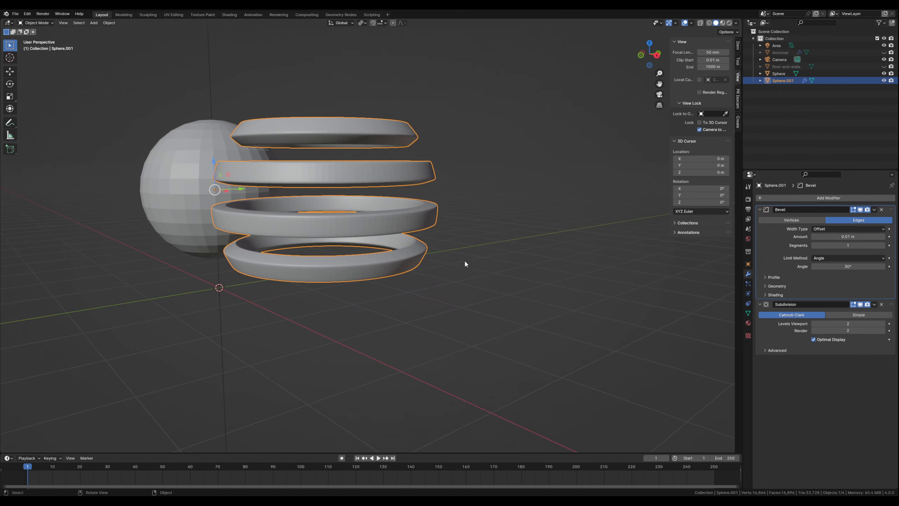
{"action": "left_click", "coordinate": [884, 237]}
{"action": "middle_click_drag", "start_coordinate": [492, 279], "coordinate": [501, 301]}
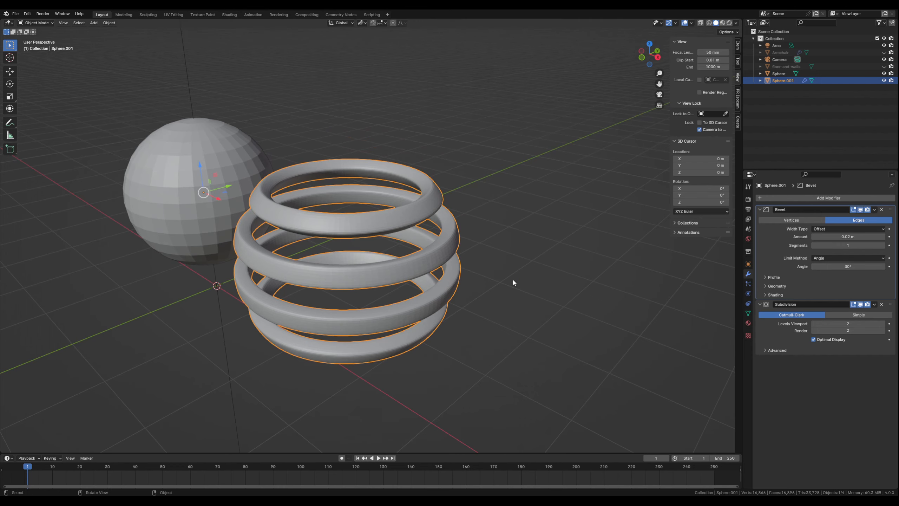
{"action": "middle_click_drag", "start_coordinate": [438, 295], "coordinate": [402, 267]}
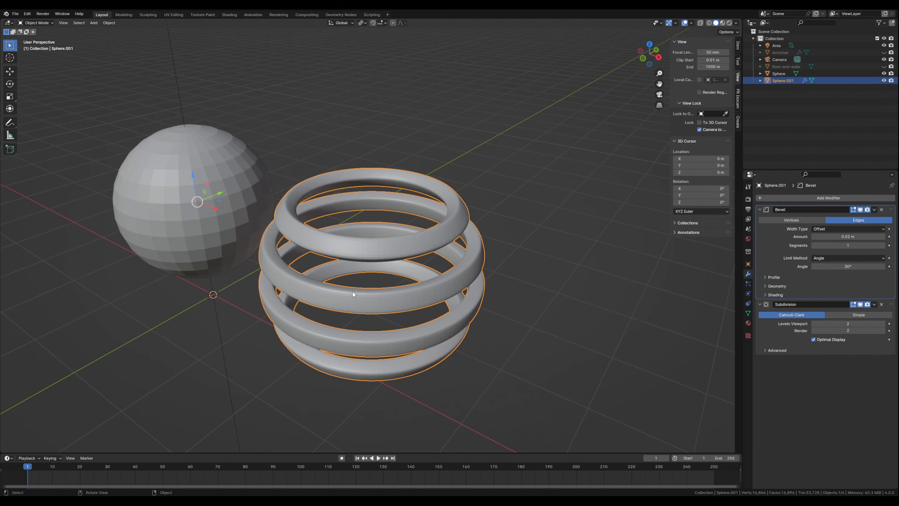
{"action": "middle_click_drag", "start_coordinate": [377, 278], "coordinate": [358, 279], "text": "shift"}
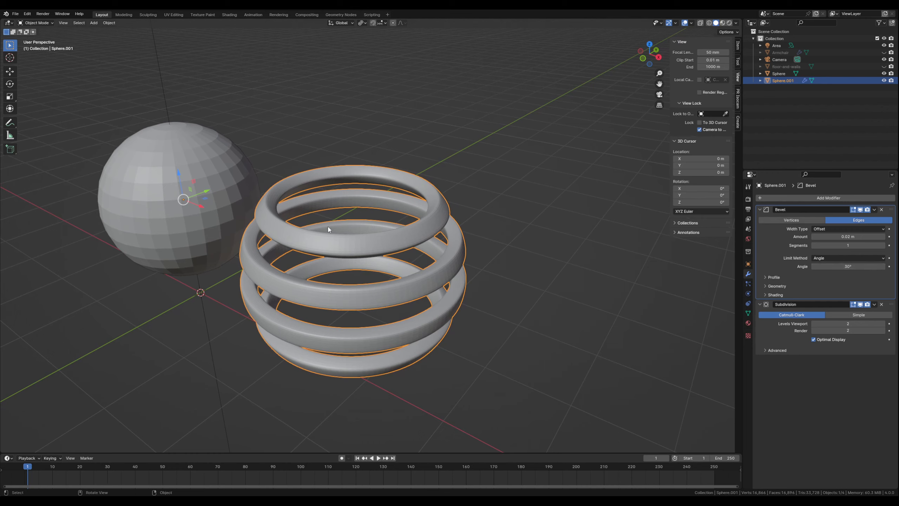
{"action": "middle_click_drag", "start_coordinate": [328, 226], "coordinate": [321, 224]}
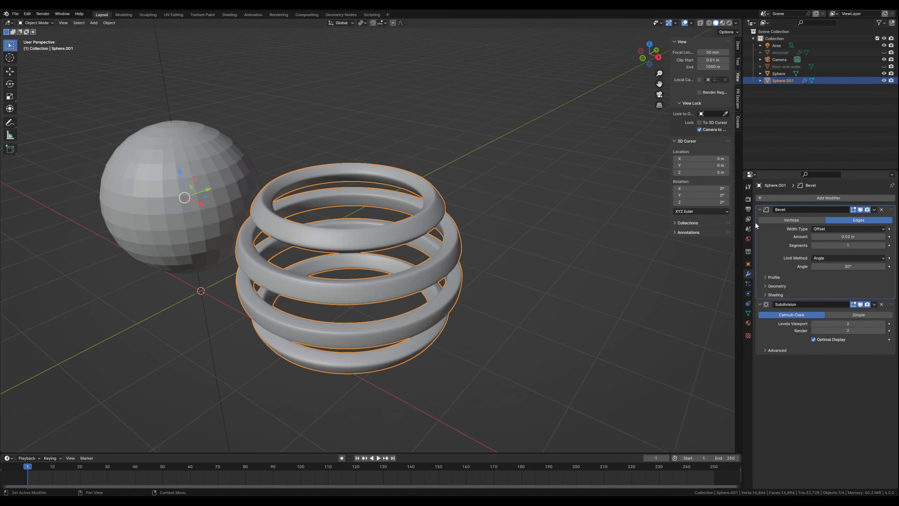
Step: Turn off the viewport display of the rings' Bevel and Subdivision modifiers and enter Edit Mode
{"action": "left_click", "coordinate": [860, 209]}
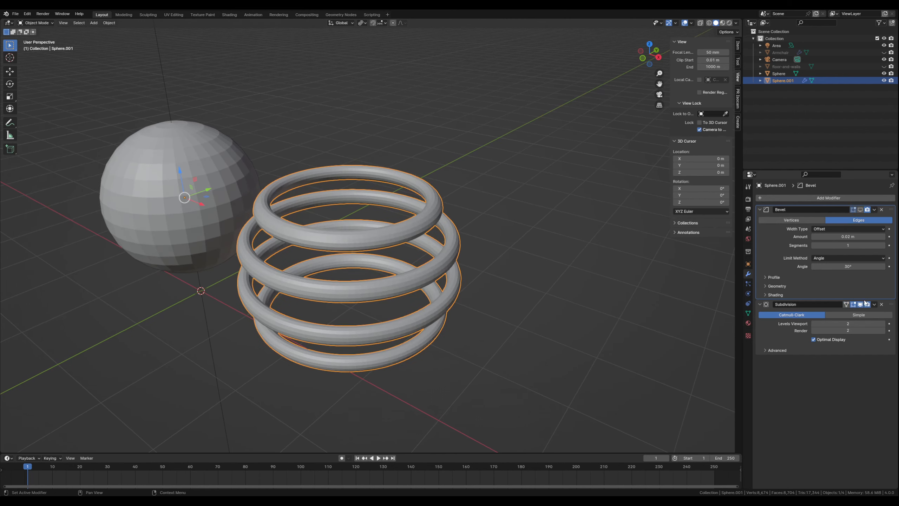
{"action": "left_click", "coordinate": [860, 304]}
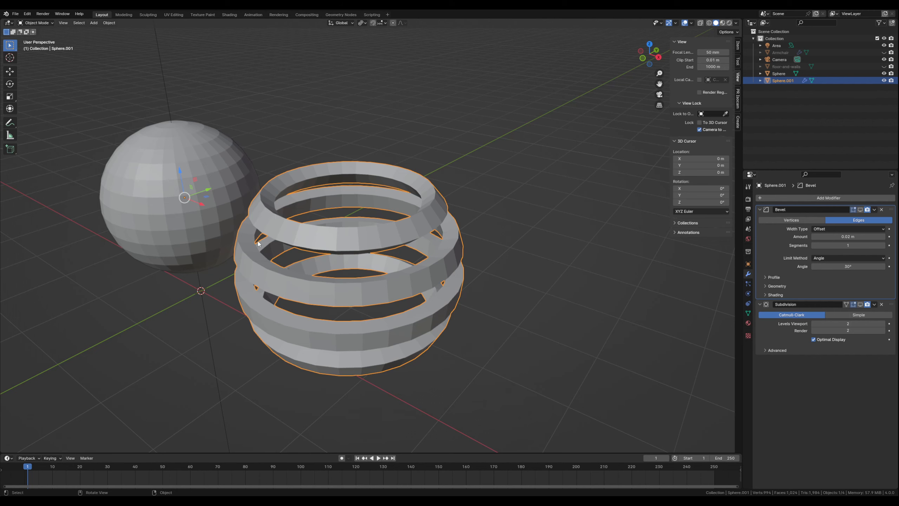
{"action": "key", "text": "Tab"}
Step: Duplicate the upper outer edge loop of the top ring and raise the copy about 0.098 m along Z
{"action": "scroll", "coordinate": [315, 217], "scroll_direction": "up", "scroll_amount": 5}
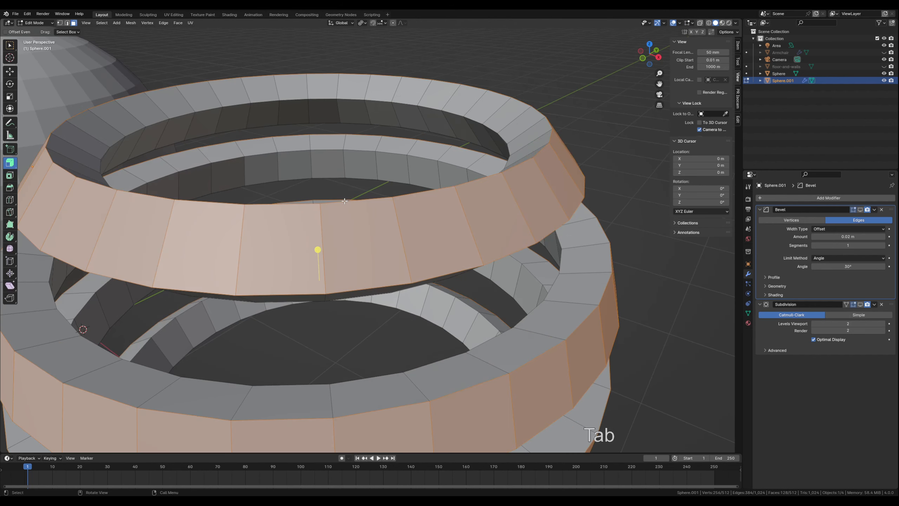
{"action": "scroll", "coordinate": [343, 201], "scroll_direction": "down", "scroll_amount": 2}
{"action": "middle_click_drag", "start_coordinate": [283, 172], "coordinate": [279, 202], "text": "shift"}
{"action": "scroll", "coordinate": [279, 203], "scroll_direction": "up", "scroll_amount": 2}
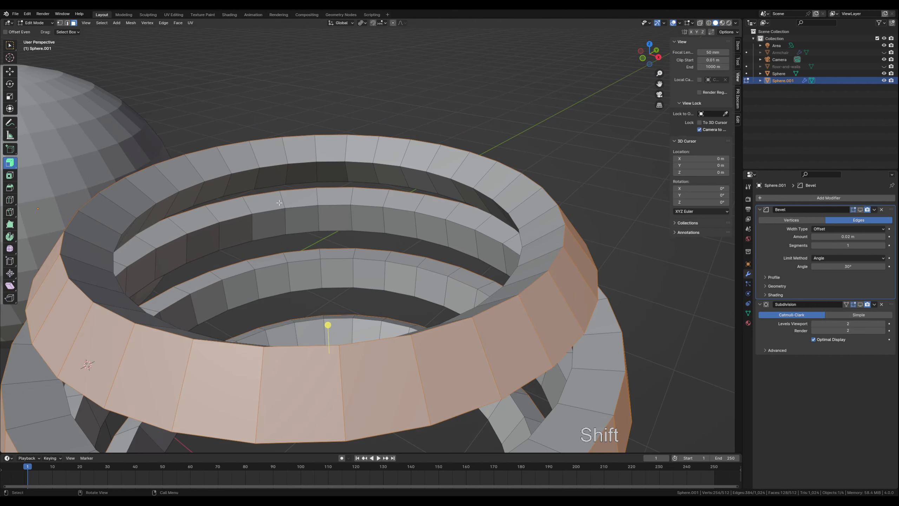
{"action": "middle_click_drag", "start_coordinate": [200, 221], "coordinate": [199, 223], "text": "shift"}
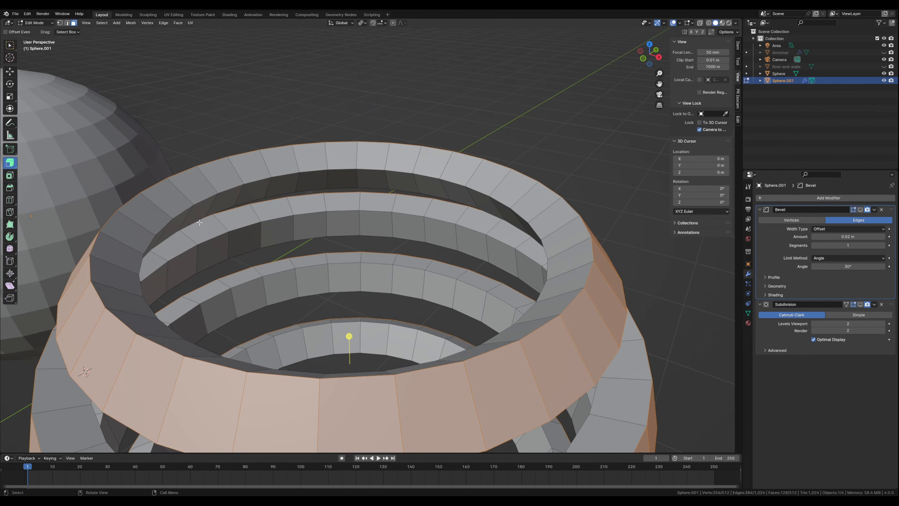
{"action": "key", "text": "2"}
{"action": "left_click", "coordinate": [105, 222]}
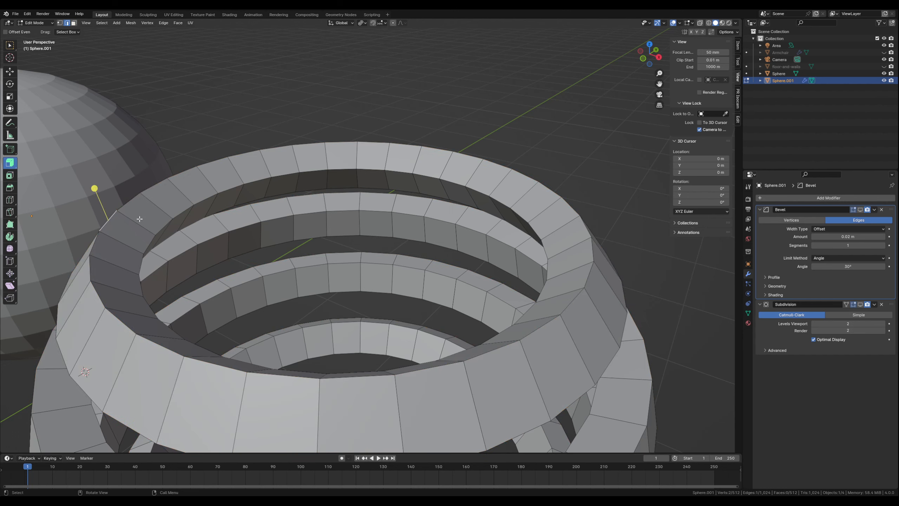
{"action": "left_click", "coordinate": [285, 375], "text": "alt"}
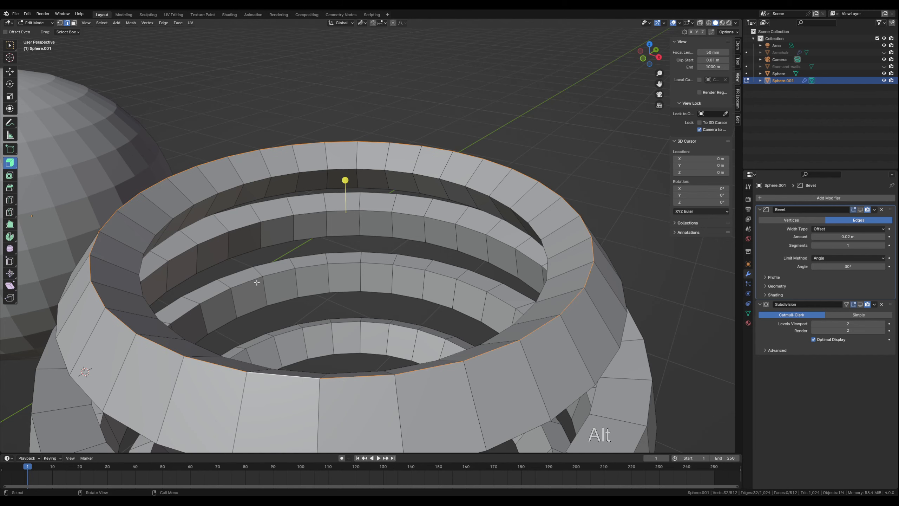
{"action": "middle_click_drag", "start_coordinate": [257, 283], "coordinate": [197, 175]}
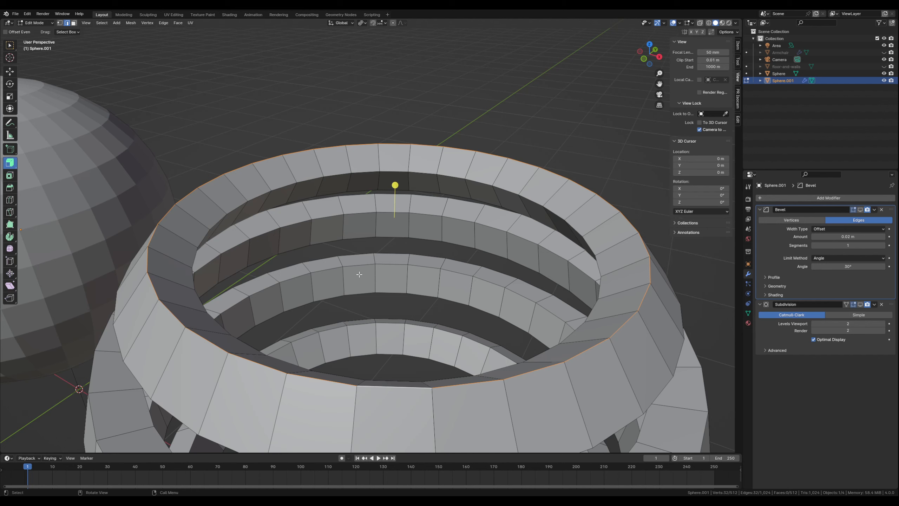
{"action": "key", "text": "shift+d"}
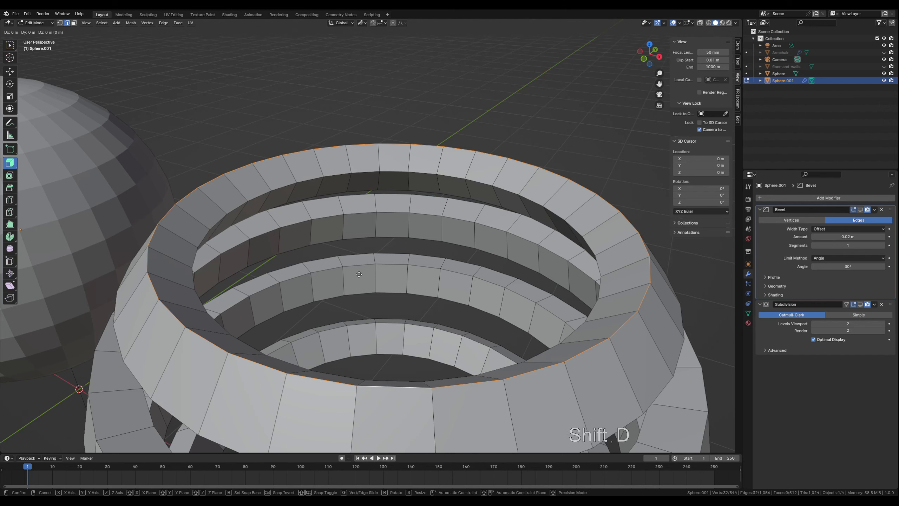
{"action": "key", "text": "z"}
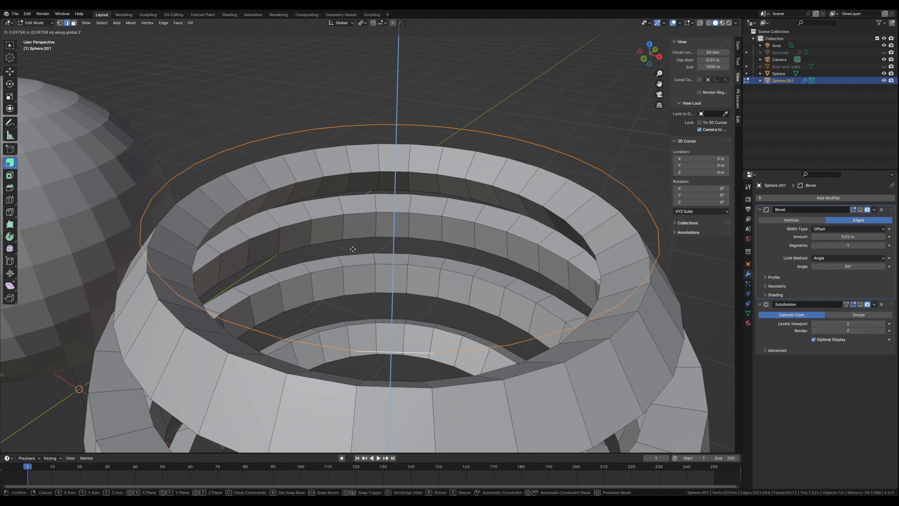
{"action": "left_click", "coordinate": [353, 250]}
Step: Separate the duplicated edge loop into its own object, return to Object Mode and deselect everything
{"action": "key", "text": "p"}
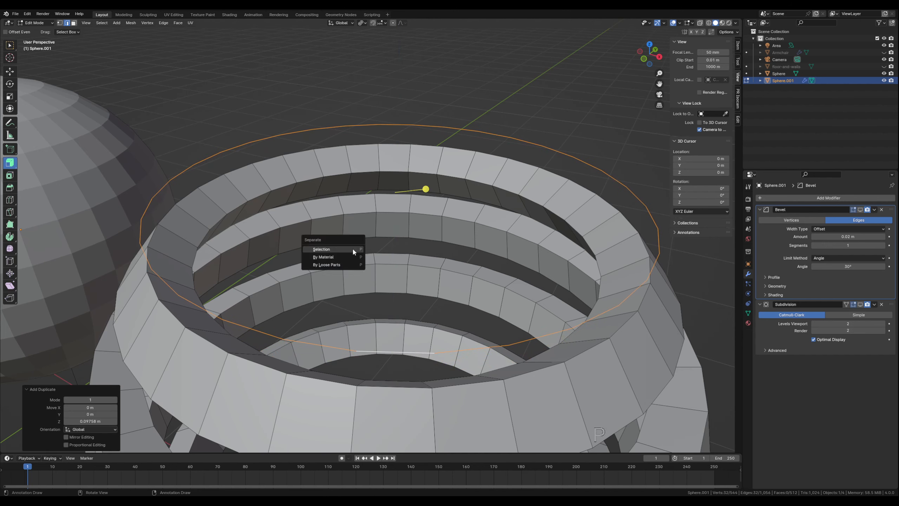
{"action": "left_click", "coordinate": [353, 249]}
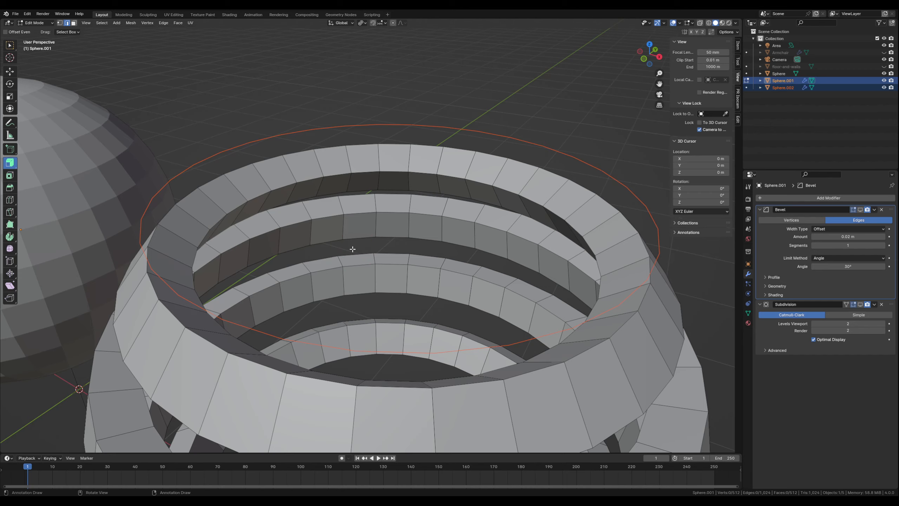
{"action": "key", "text": "Tab"}
{"action": "scroll", "coordinate": [353, 251], "scroll_direction": "down", "scroll_amount": 2}
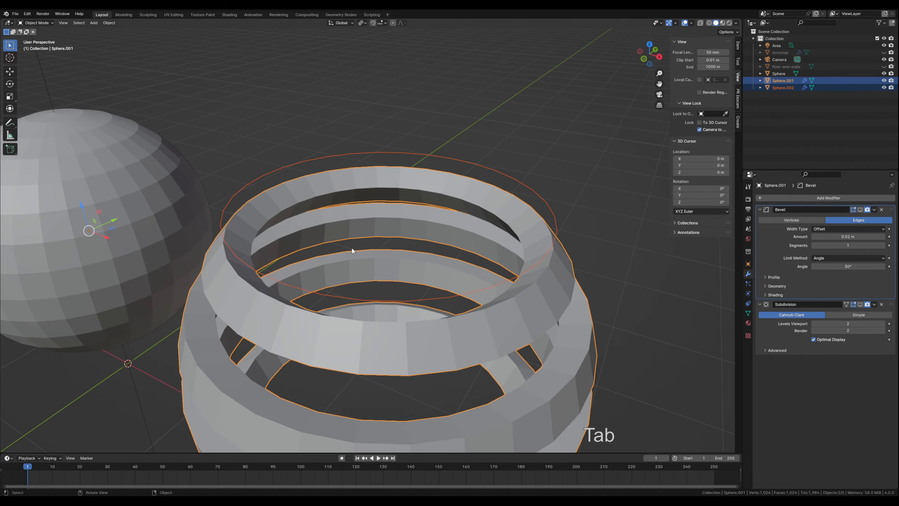
{"action": "left_click", "coordinate": [580, 213]}
{"action": "mouse_move", "coordinate": [559, 217]}
{"action": "middle_mouse_down"}
{"action": "mouse_move", "coordinate": [538, 229]}
{"action": "mouse_move", "coordinate": [552, 220]}
{"action": "middle_mouse_up"}
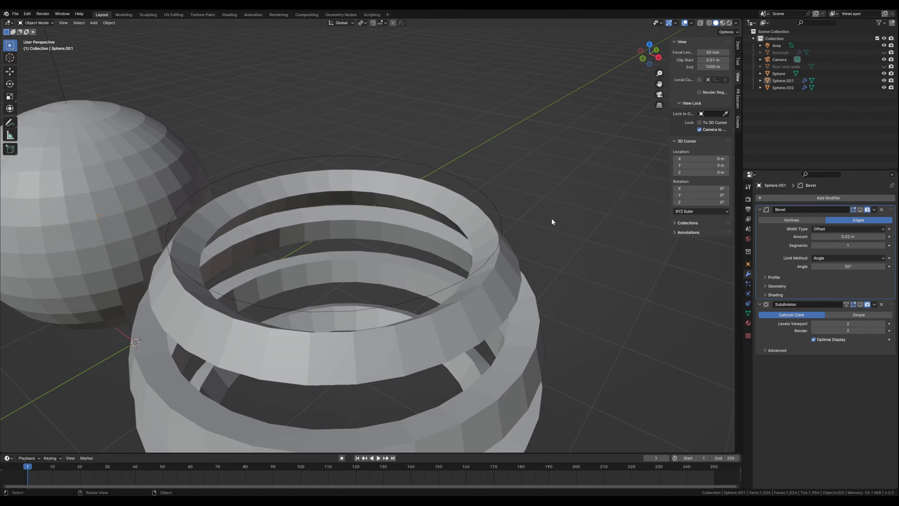
Step: Fill the separated edge loop above the rings with a single face and return to Object Mode
{"action": "left_click", "coordinate": [312, 160]}
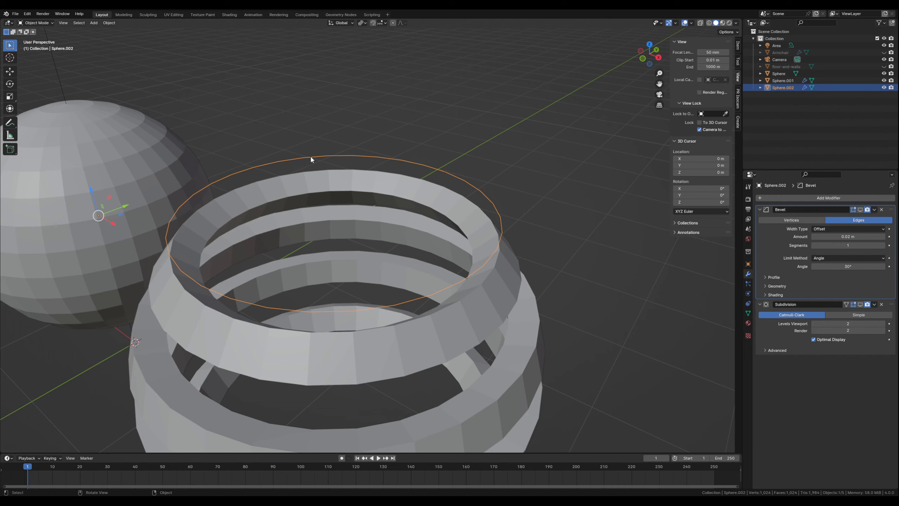
{"action": "key", "text": "Tab"}
{"action": "middle_click_drag", "start_coordinate": [311, 158], "coordinate": [313, 161]}
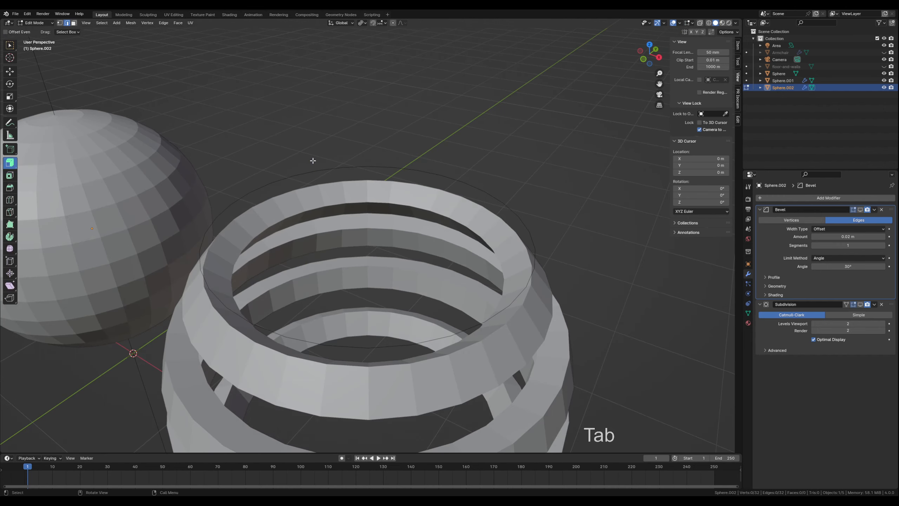
{"action": "key", "text": "a"}
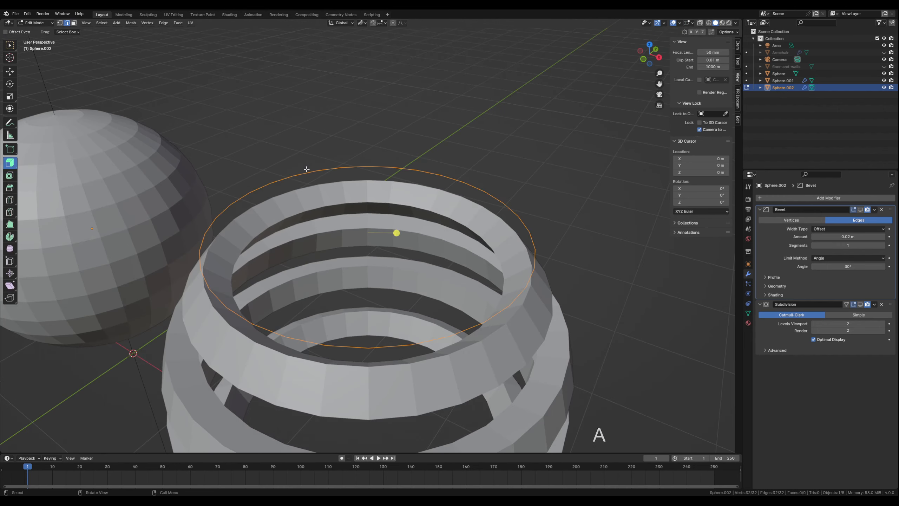
{"action": "key", "text": "f"}
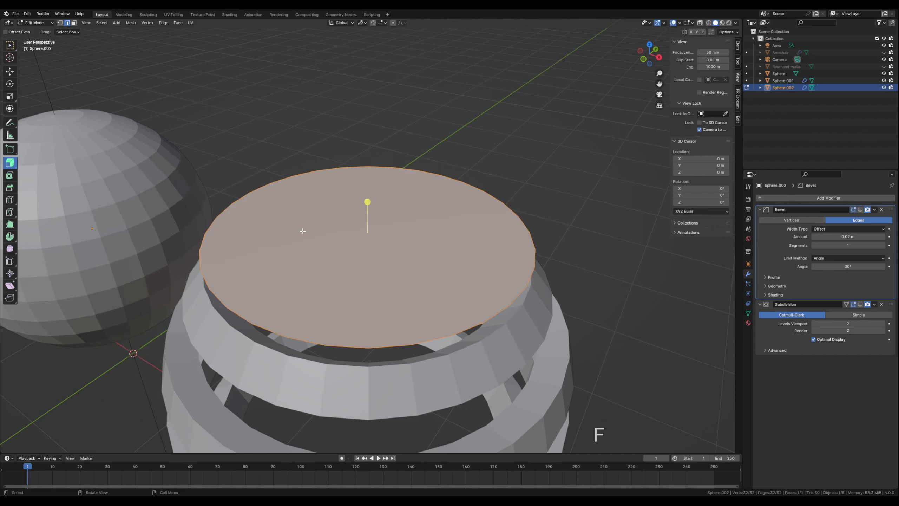
{"action": "middle_click_drag", "start_coordinate": [306, 223], "coordinate": [301, 217]}
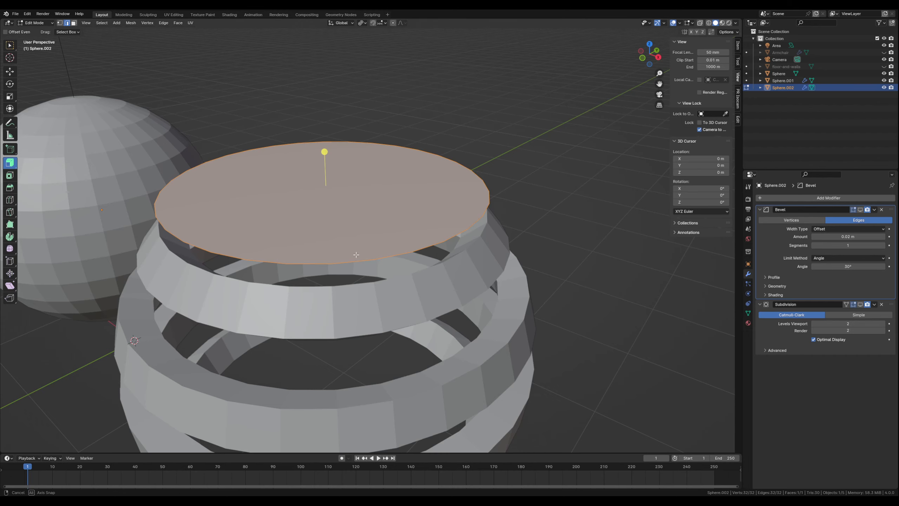
{"action": "left_click", "coordinate": [477, 273]}
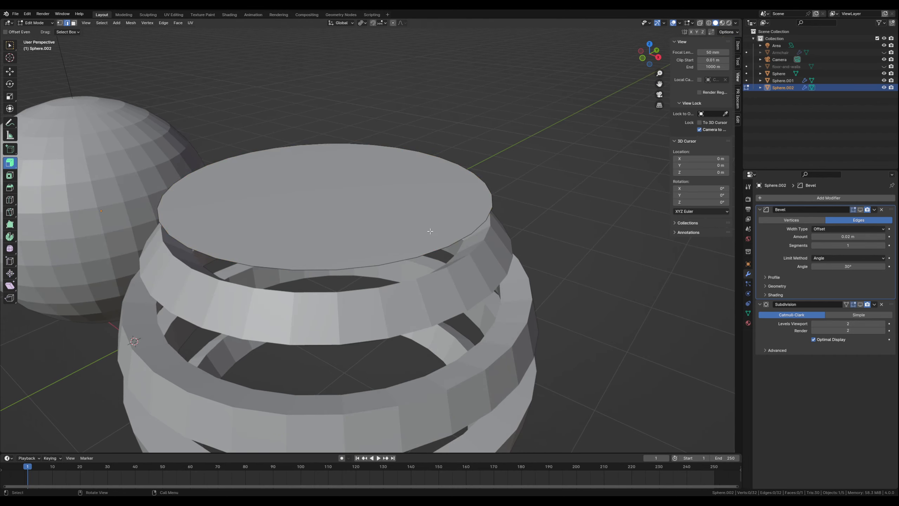
{"action": "key", "text": "Tab"}
Step: Select the flat disc above the rings and remove its Bevel and Subdivision modifiers
{"action": "left_click", "coordinate": [421, 236]}
{"action": "left_click", "coordinate": [422, 246]}
{"action": "left_click", "coordinate": [434, 282]}
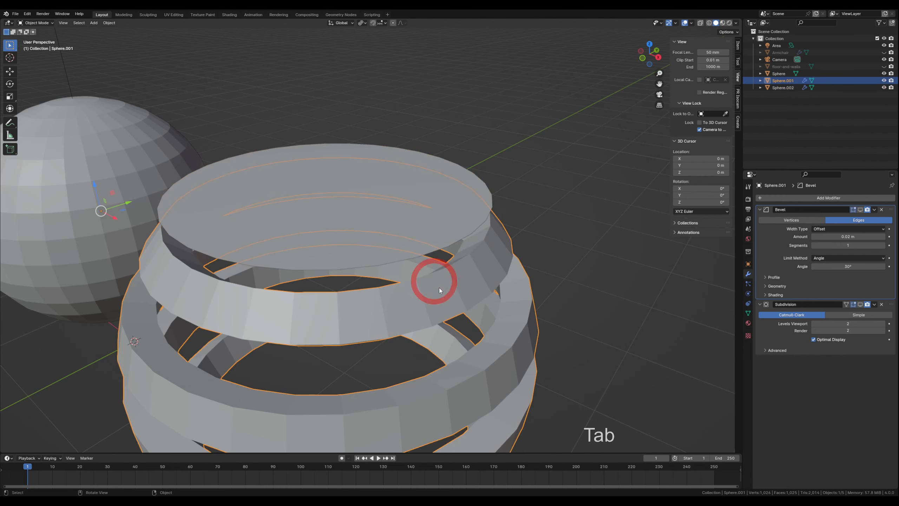
{"action": "left_click", "coordinate": [426, 227]}
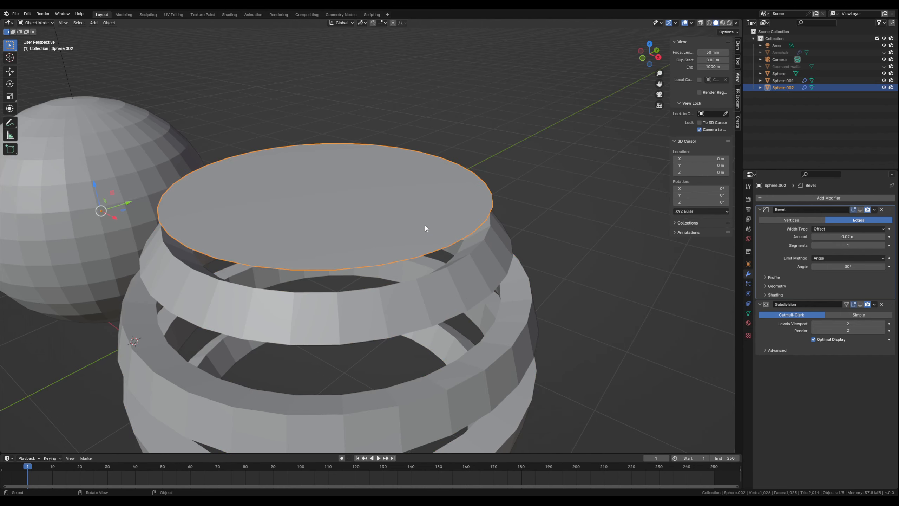
{"action": "left_click", "coordinate": [446, 294]}
{"action": "left_click", "coordinate": [402, 241]}
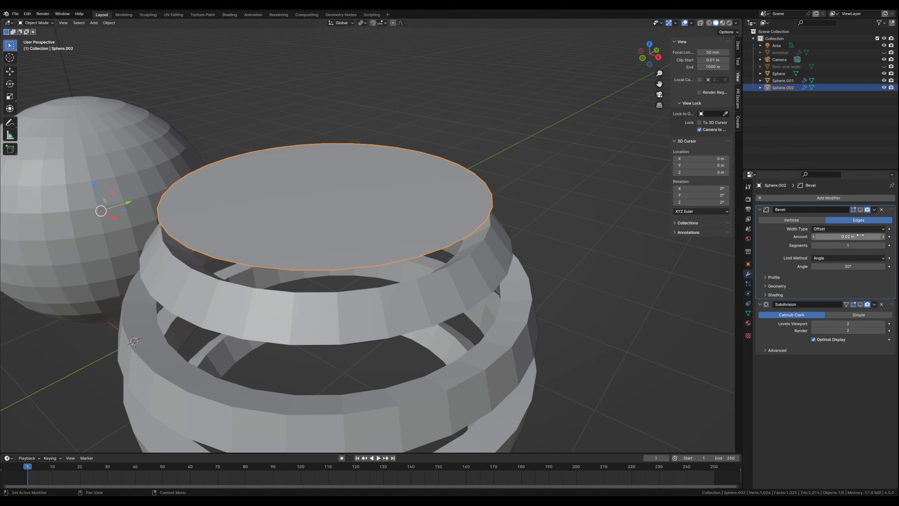
{"action": "left_click", "coordinate": [882, 210]}
{"action": "left_click", "coordinate": [881, 210]}
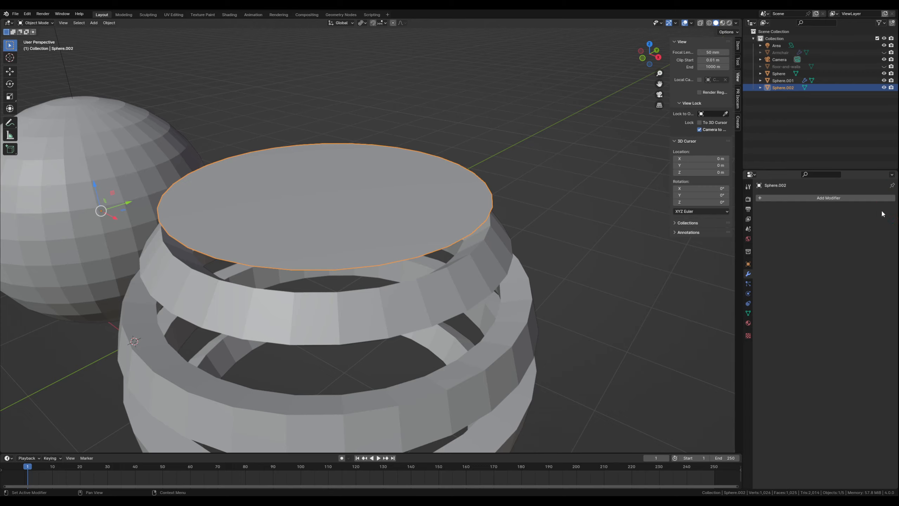
{"action": "middle_click_drag", "start_coordinate": [381, 253], "coordinate": [380, 251]}
{"action": "scroll", "coordinate": [298, 233], "scroll_direction": "up", "scroll_amount": 3}
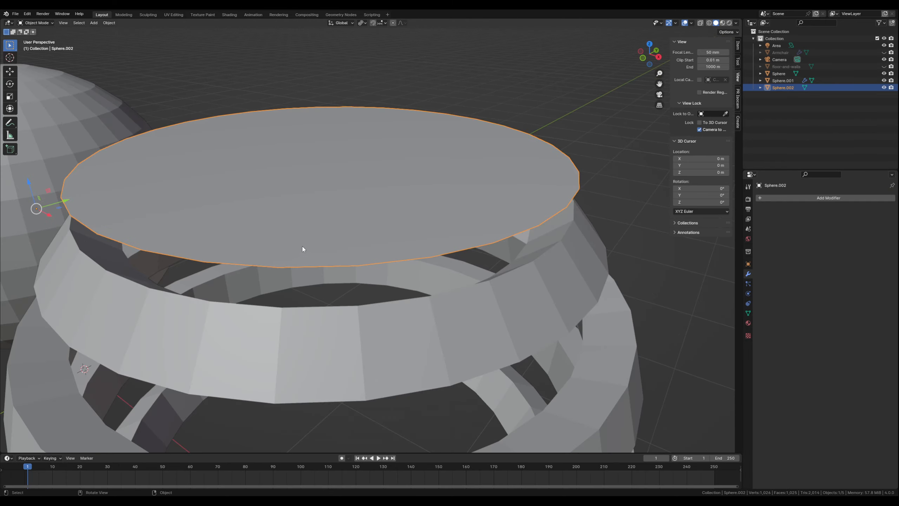
Step: Extrude the flat disc's face along its normals by about -0.015 m to give it thickness, and return to Object Mode
{"action": "middle_click_drag", "start_coordinate": [303, 246], "coordinate": [306, 246]}
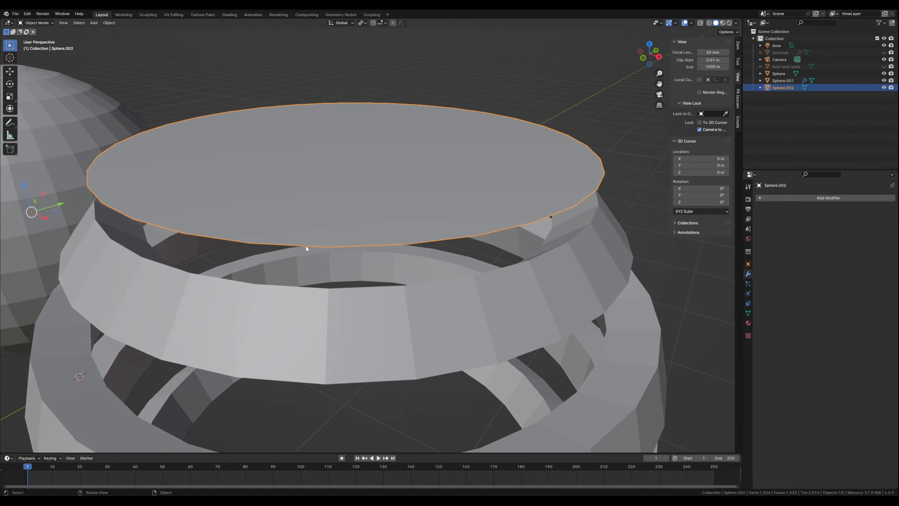
{"action": "key", "text": "Tab"}
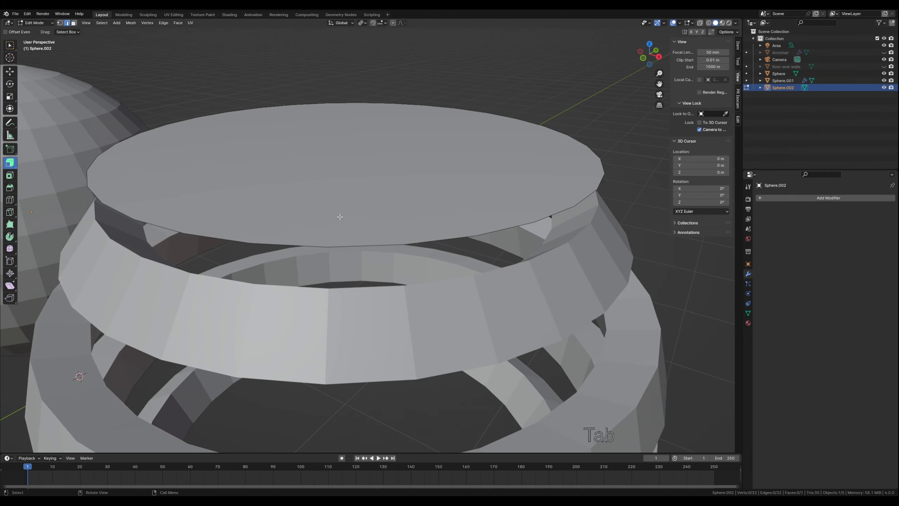
{"action": "key", "text": "a"}
{"action": "key", "text": "3"}
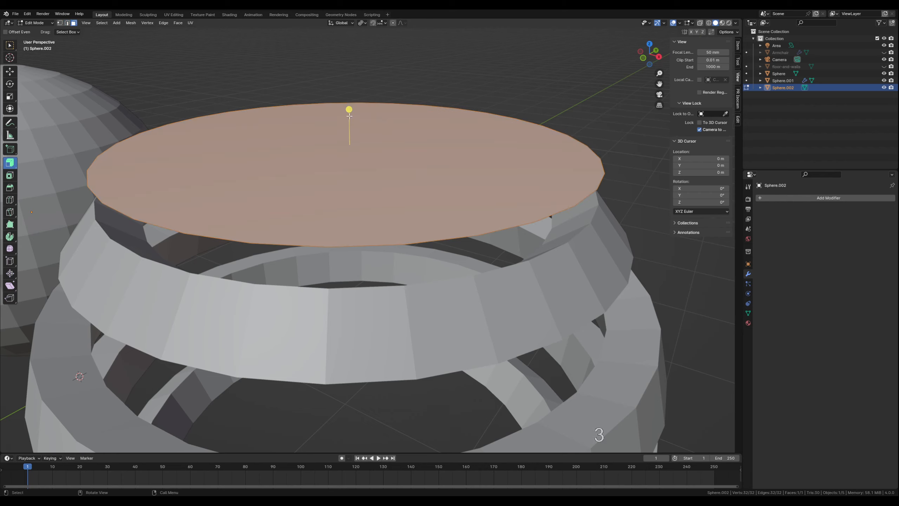
{"action": "left_click", "coordinate": [9, 164]}
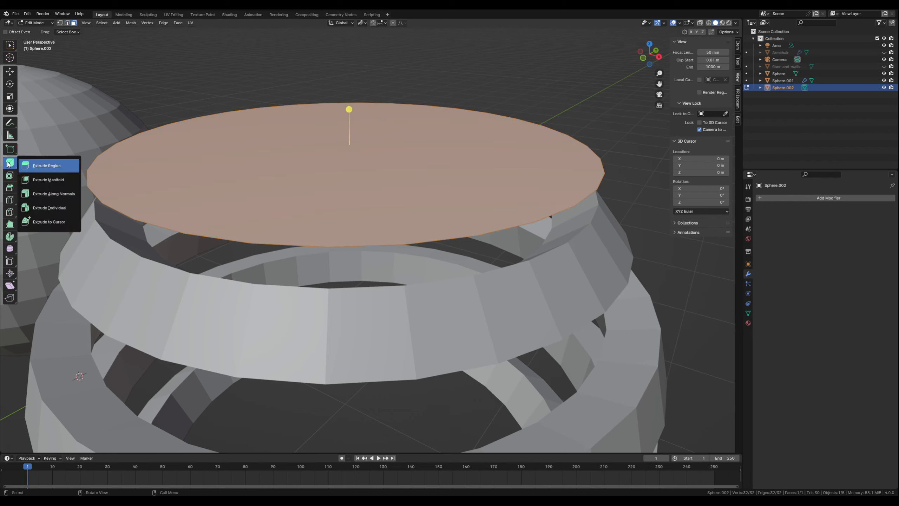
{"action": "left_click", "coordinate": [64, 196]}
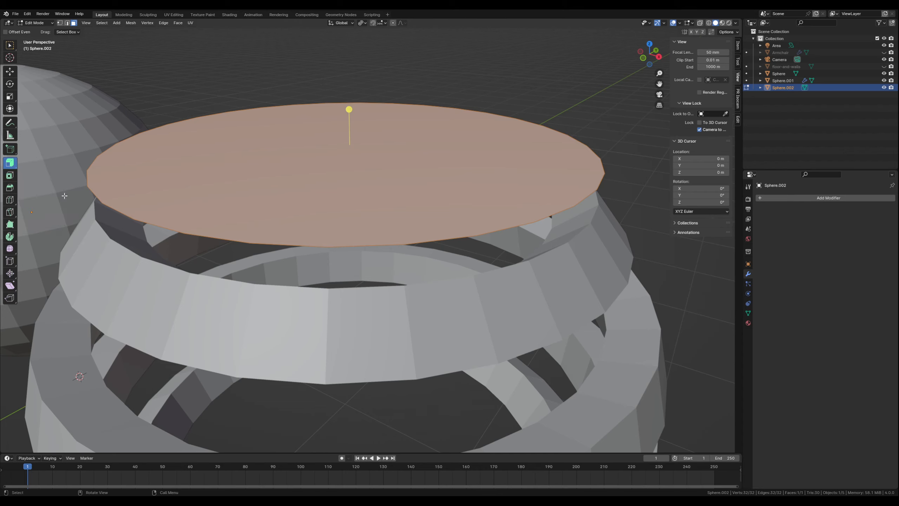
{"action": "left_click_drag", "start_coordinate": [349, 110], "coordinate": [346, 115]}
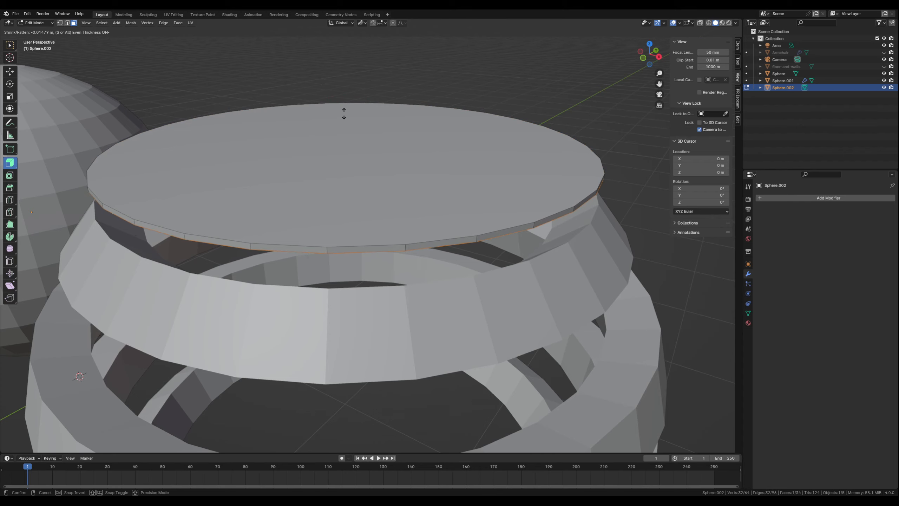
{"action": "left_click", "coordinate": [344, 114]}
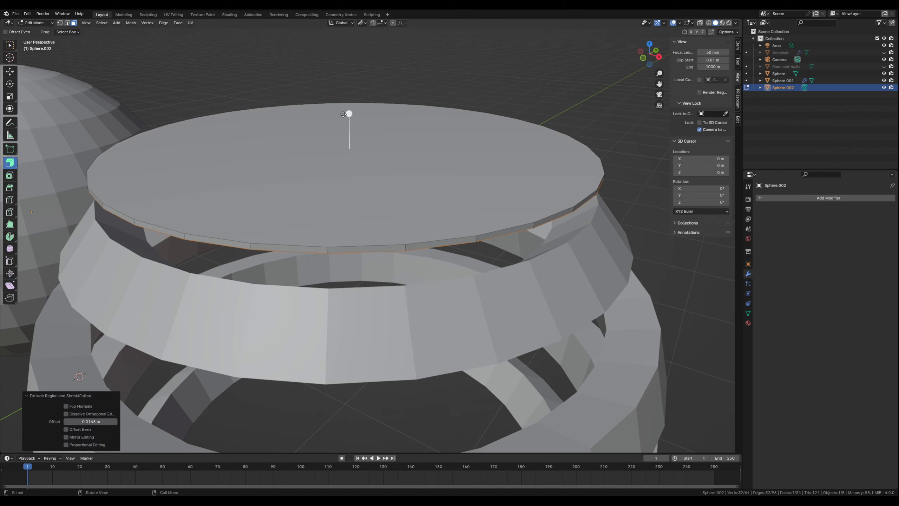
{"action": "key", "text": "Tab"}
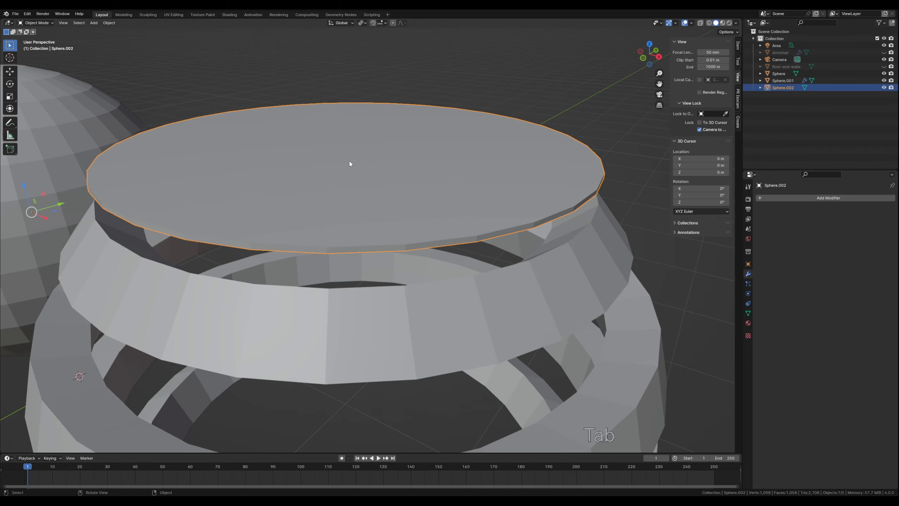
Step: Lower the disc about 0.088 m along Z onto the opening of the top ring
{"action": "left_click", "coordinate": [626, 180]}
{"action": "mouse_move", "coordinate": [509, 182]}
{"action": "middle_mouse_down"}
{"action": "mouse_move", "coordinate": [486, 197]}
{"action": "mouse_move", "coordinate": [501, 188]}
{"action": "middle_mouse_up"}
{"action": "scroll", "coordinate": [502, 187], "scroll_direction": "down", "scroll_amount": 3}
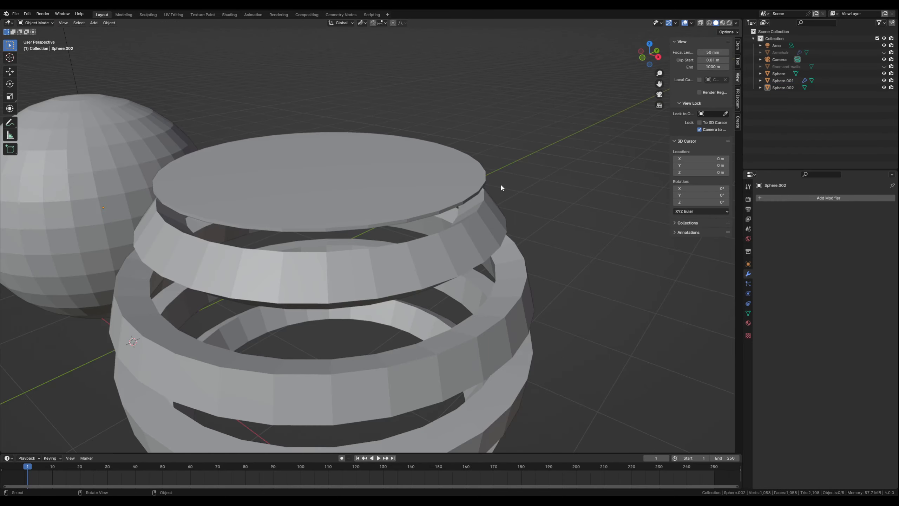
{"action": "left_click", "coordinate": [275, 203]}
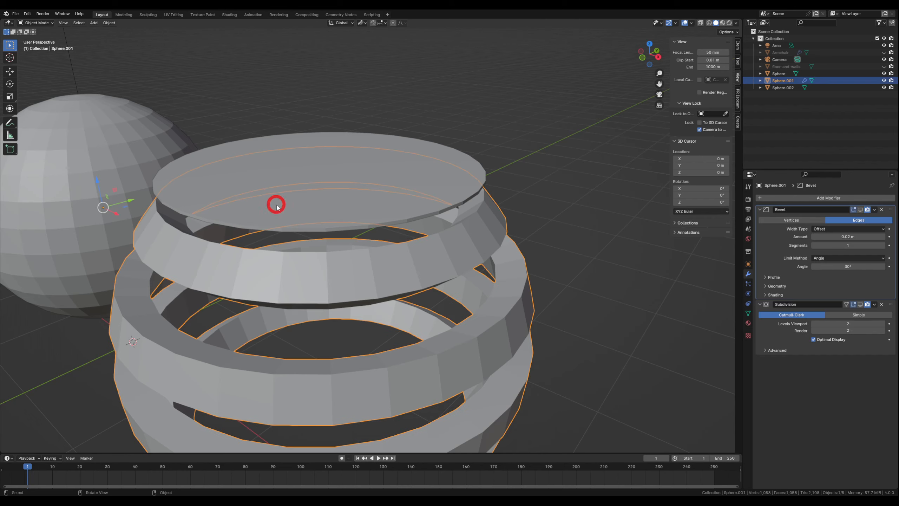
{"action": "left_click", "coordinate": [297, 133]}
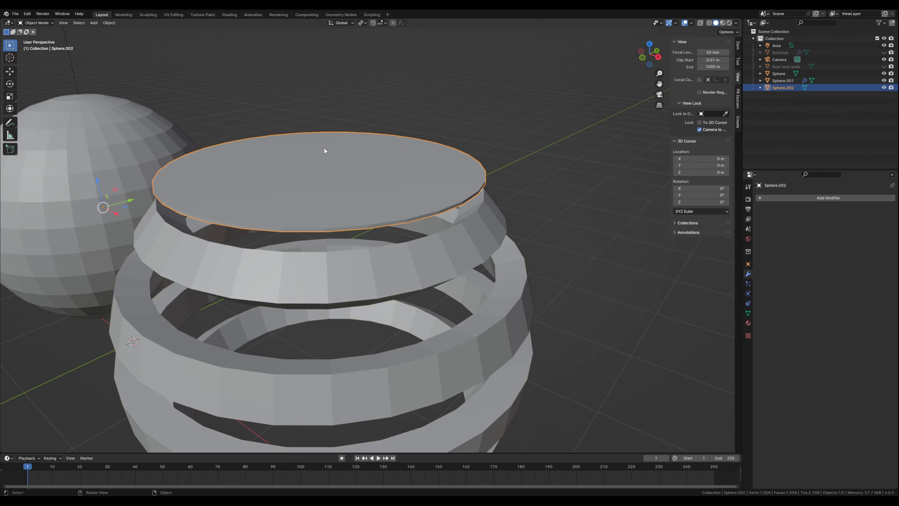
{"action": "key", "text": "g"}
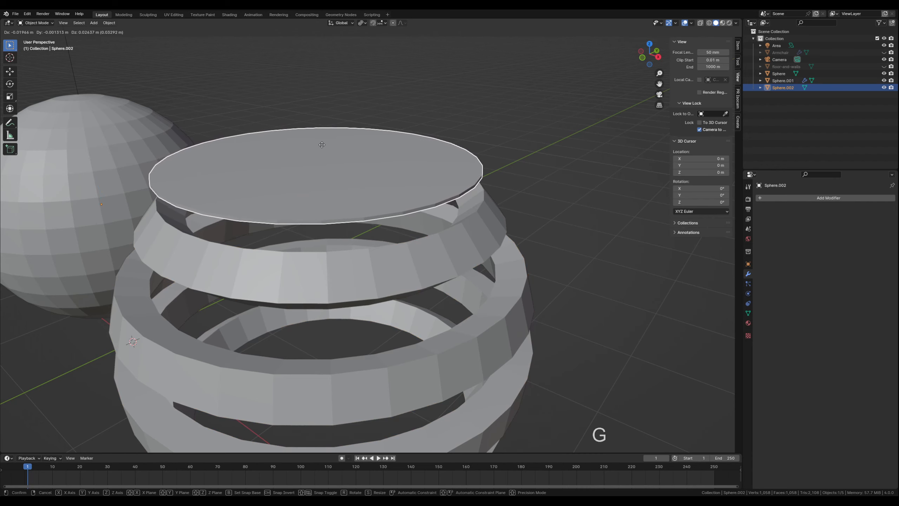
{"action": "key", "text": "z"}
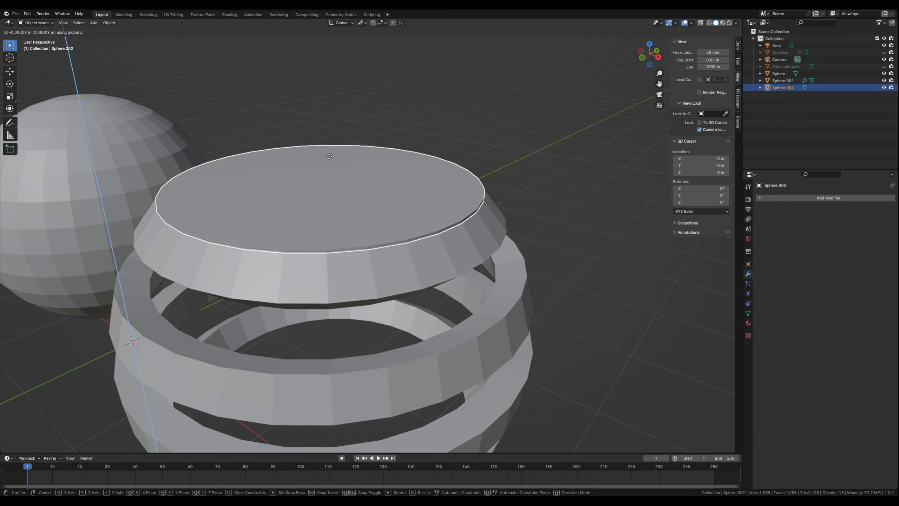
{"action": "left_click", "coordinate": [329, 157]}
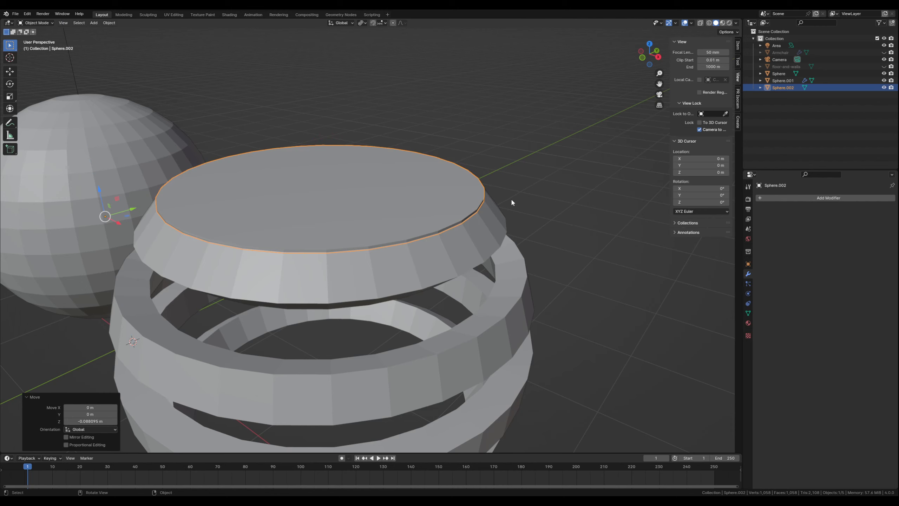
Step: Scale the disc to 0.959 about its own centre, lower it about 0.022 m along Z and deselect it
{"action": "key", "text": "s"}
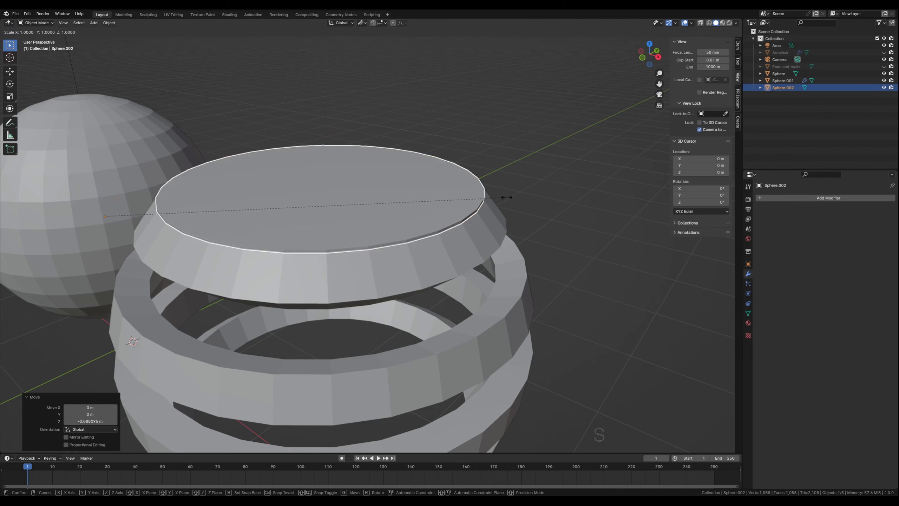
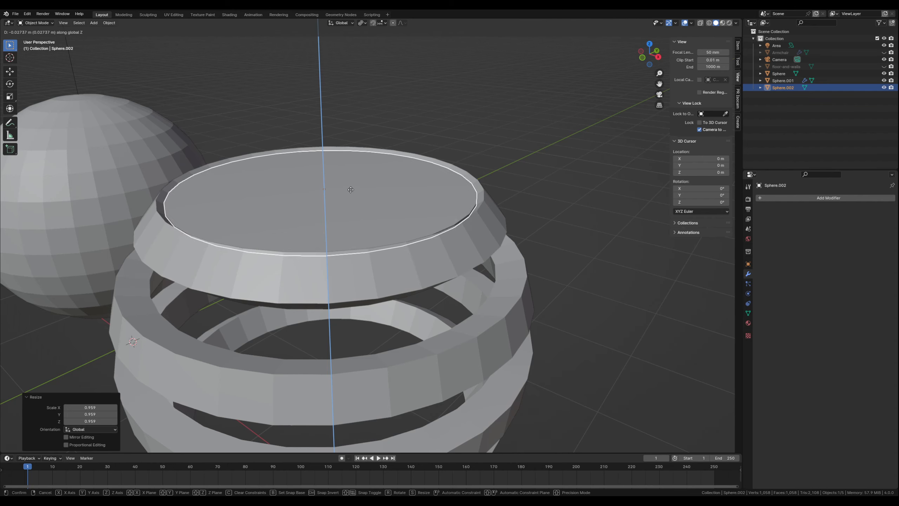
{"action": "left_click", "coordinate": [352, 188]}
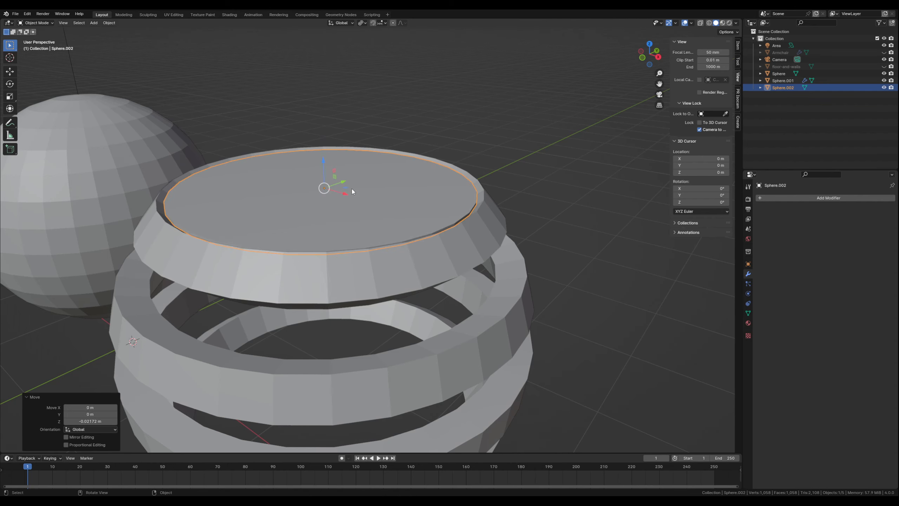
{"action": "left_click", "coordinate": [539, 165]}
{"action": "middle_click_drag", "start_coordinate": [393, 188], "coordinate": [374, 194]}
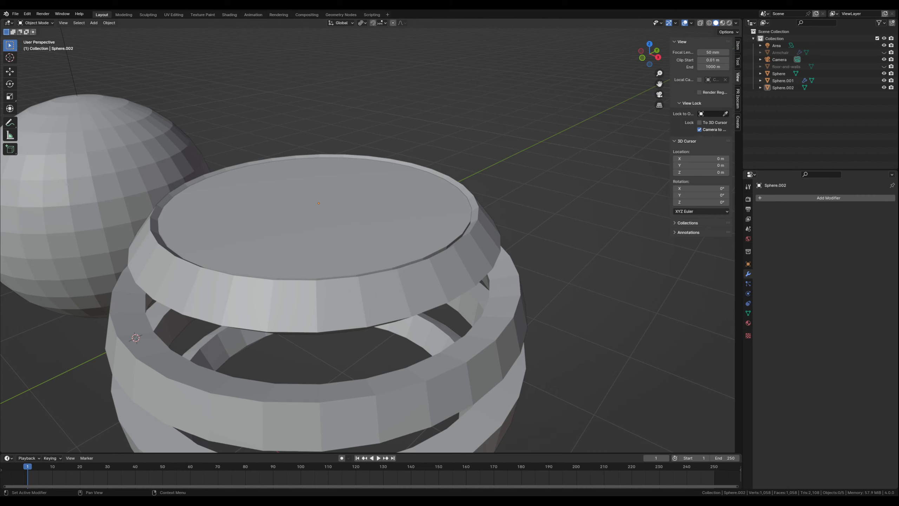
{"action": "scroll", "coordinate": [543, 266], "scroll_direction": "down", "scroll_amount": 2}
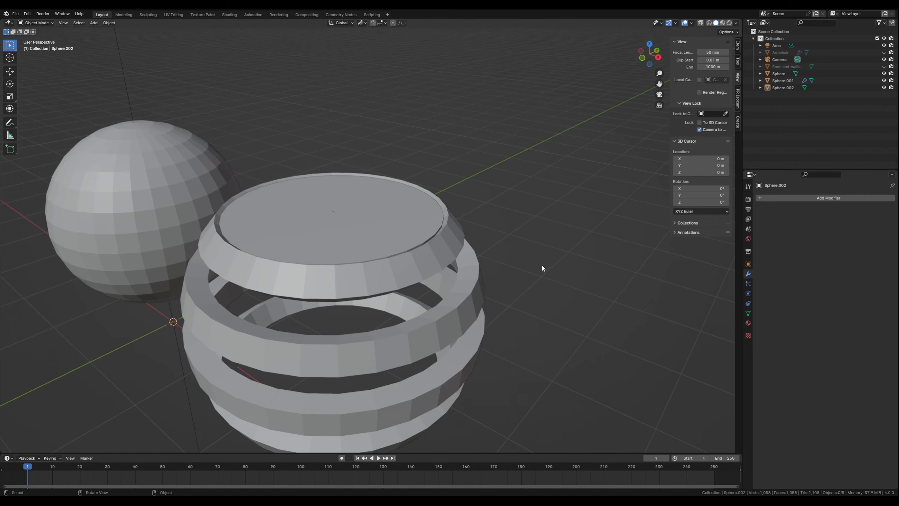
Step: Enable viewport display of the ring object's Bevel and Subdivision modifiers, then deselect it
{"action": "left_click", "coordinate": [305, 289]}
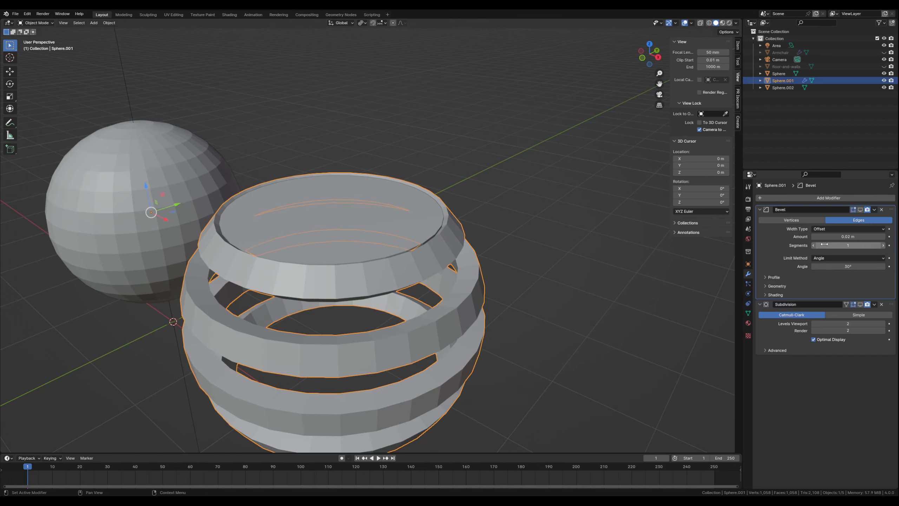
{"action": "left_click", "coordinate": [861, 210]}
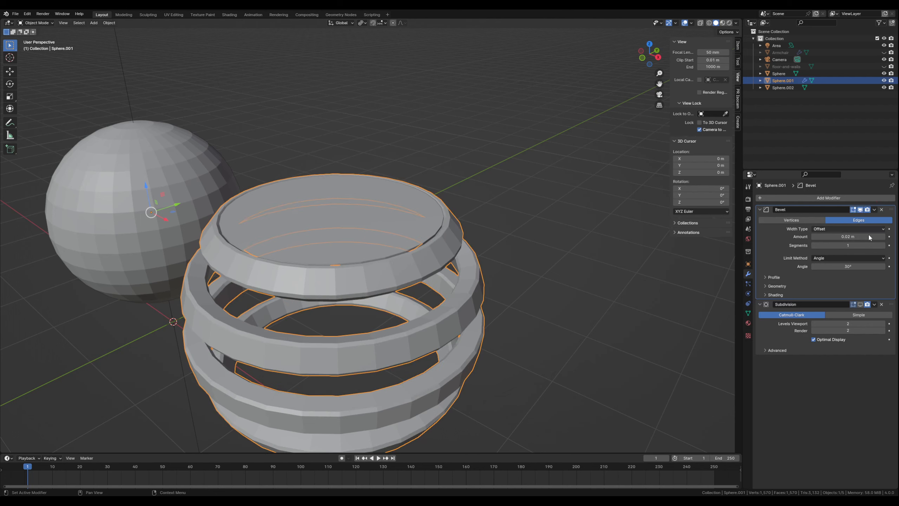
{"action": "left_click", "coordinate": [861, 305]}
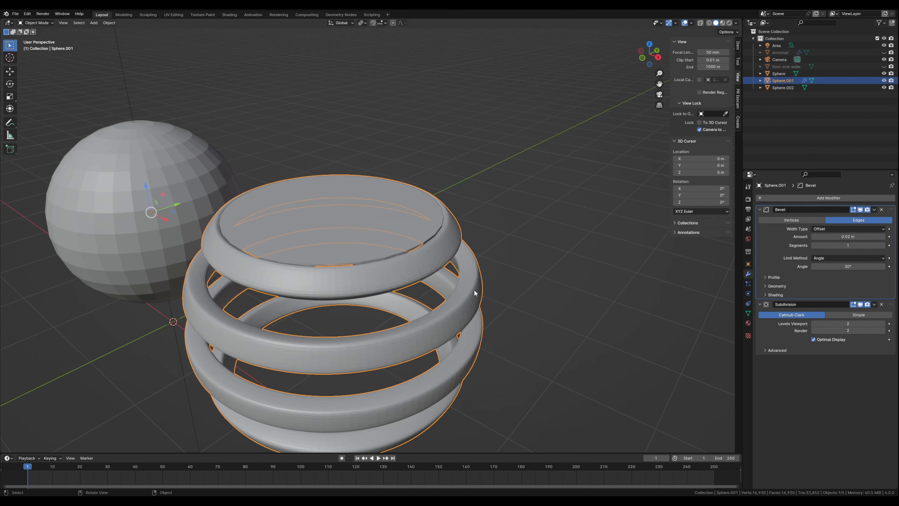
{"action": "left_click", "coordinate": [553, 263]}
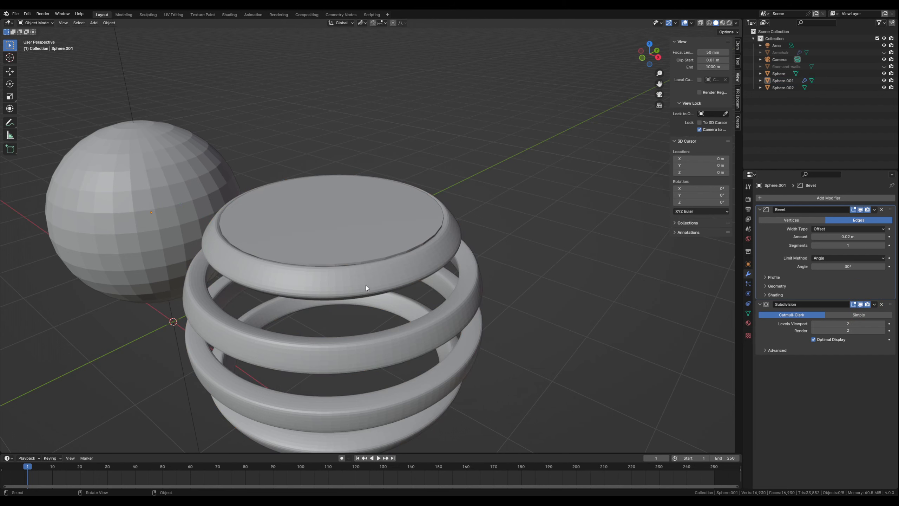
Step: Apply Shade Smooth to the ring object and deselect everything
{"action": "left_click", "coordinate": [365, 285]}
{"action": "right_click", "coordinate": [366, 285]}
{"action": "left_click", "coordinate": [340, 271]}
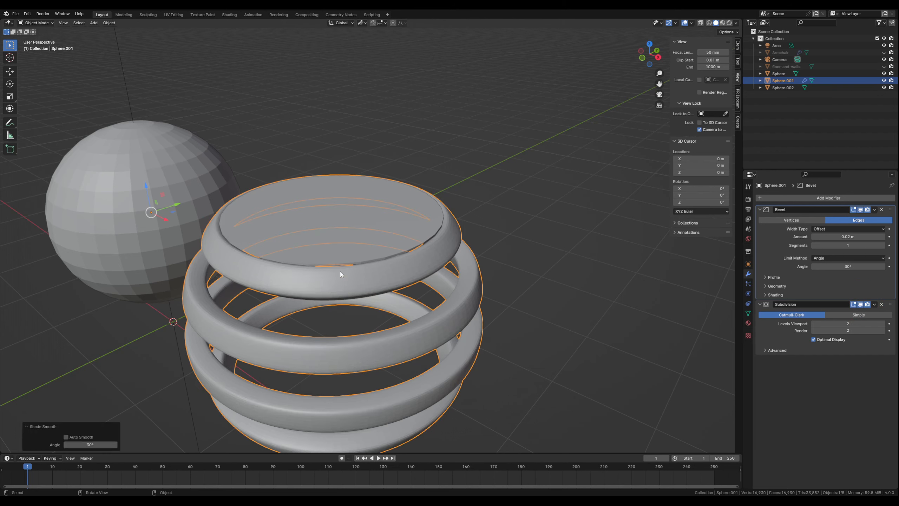
{"action": "left_click", "coordinate": [304, 238]}
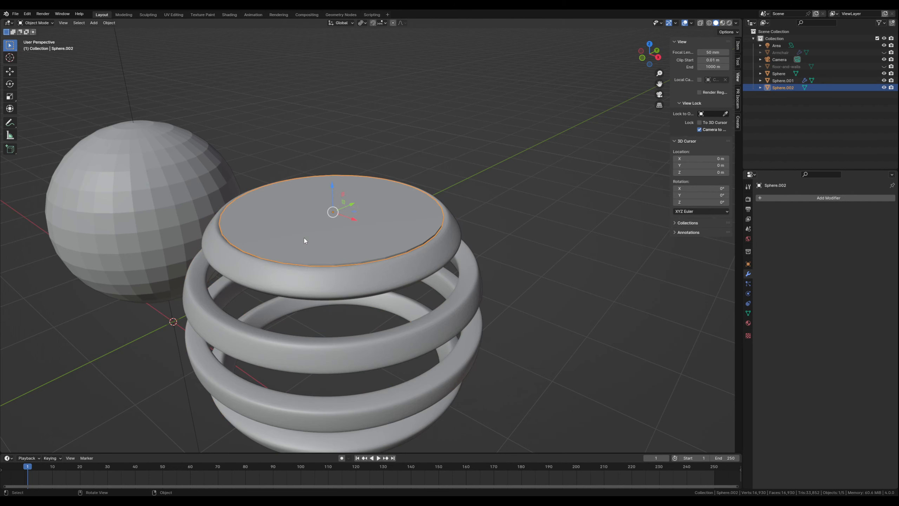
{"action": "left_click", "coordinate": [516, 263]}
Step: In rendered shading, move the spare solid sphere about 6.45 m along Y and unhide the floor-and-walls and Armchair objects
{"action": "scroll", "coordinate": [356, 250], "scroll_direction": "down", "scroll_amount": 3}
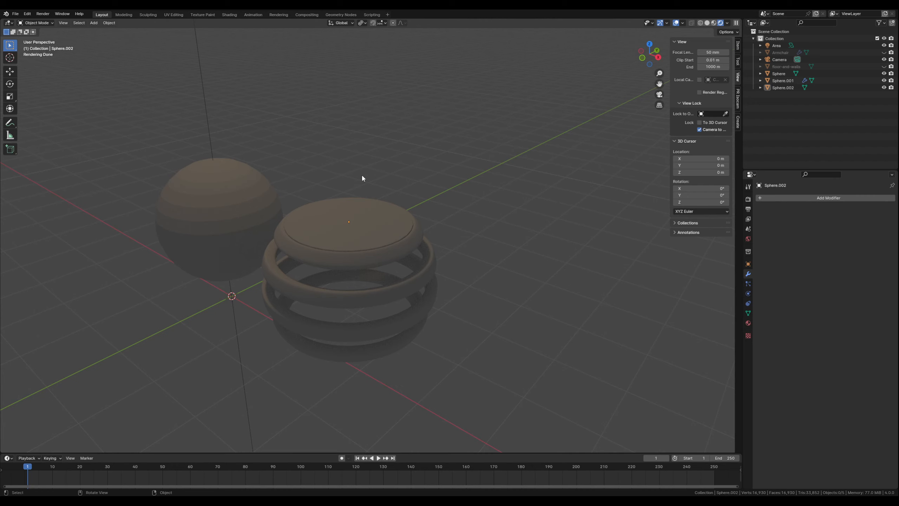
{"action": "left_click", "coordinate": [213, 205]}
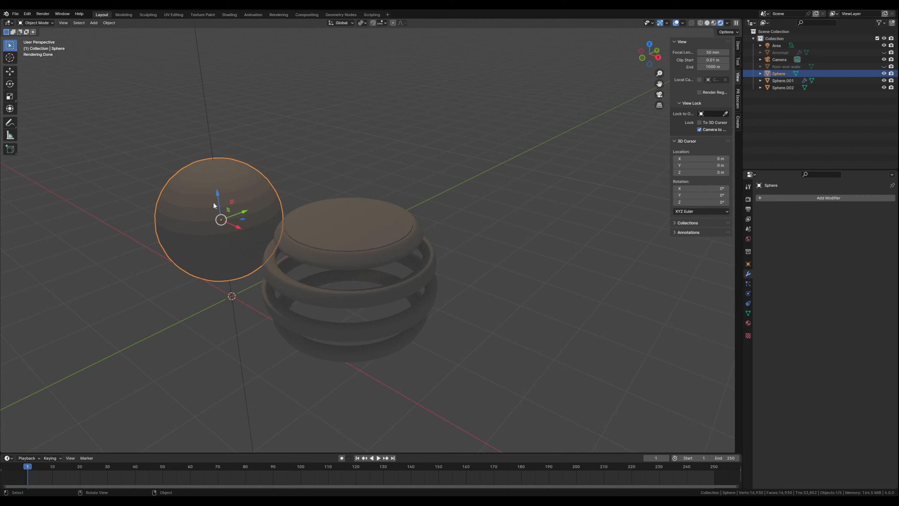
{"action": "left_click_drag", "start_coordinate": [244, 215], "coordinate": [478, 166]}
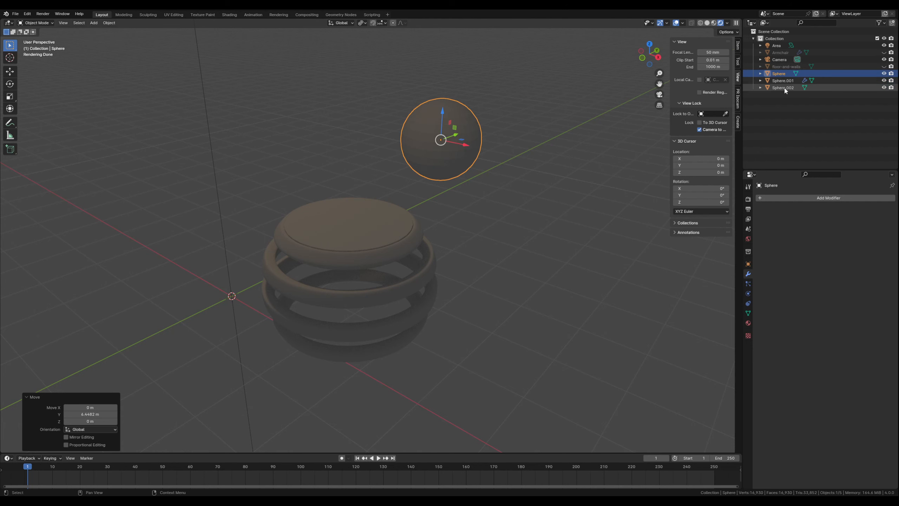
{"action": "left_click", "coordinate": [884, 66]}
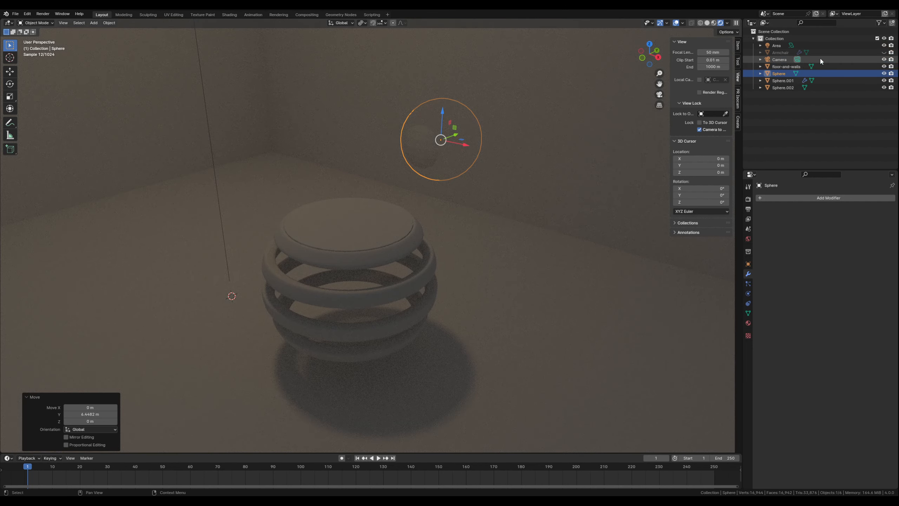
{"action": "left_click", "coordinate": [884, 52]}
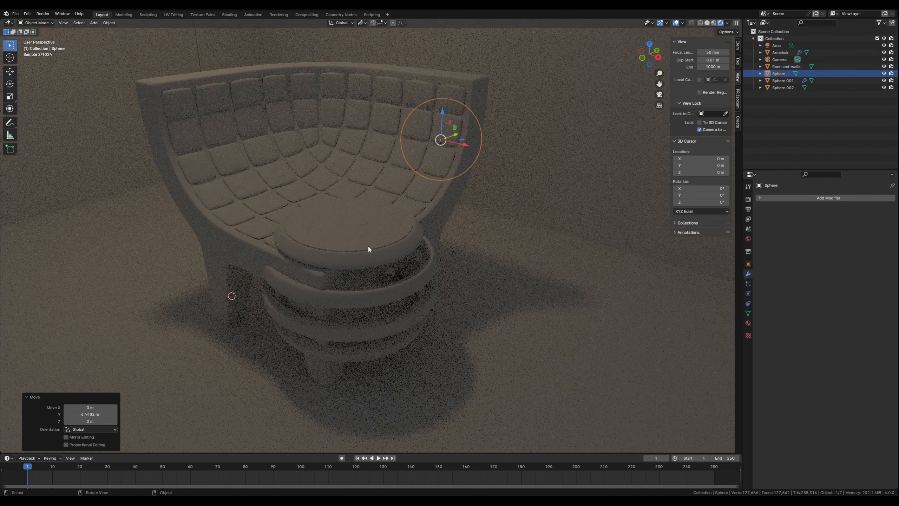
Step: Select the rings and the disc top together and move them about 2.62 m along X, clear of the armchair
{"action": "left_click", "coordinate": [356, 262]}
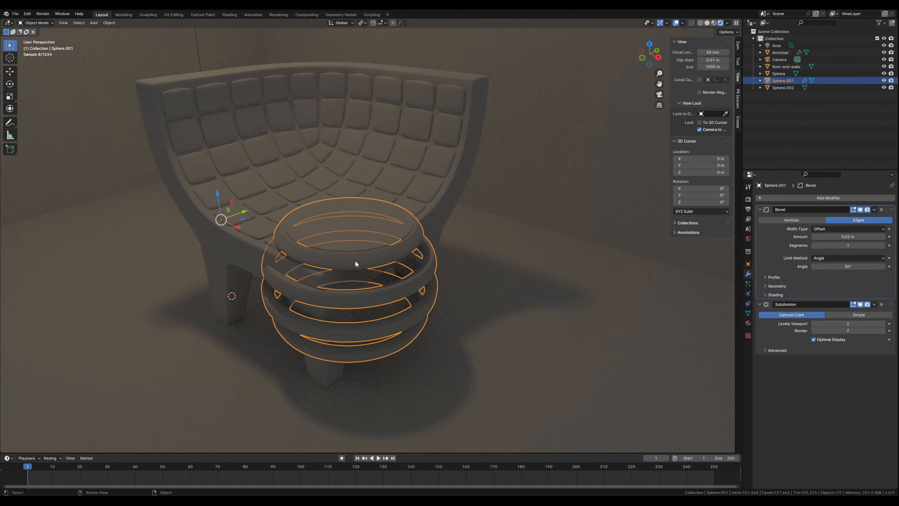
{"action": "left_click", "coordinate": [335, 229], "text": "shift"}
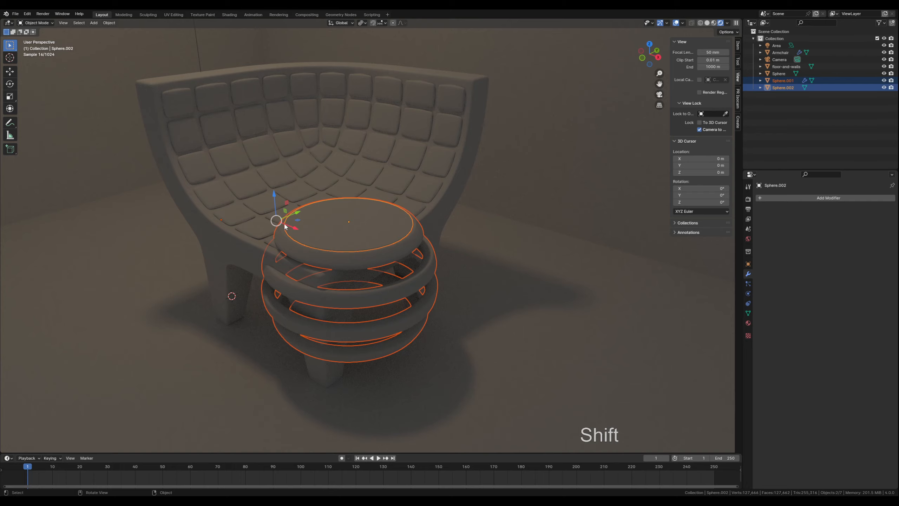
{"action": "key", "text": "g"}
{"action": "key", "text": "x"}
{"action": "left_click_drag", "start_coordinate": [337, 246], "coordinate": [452, 291]}
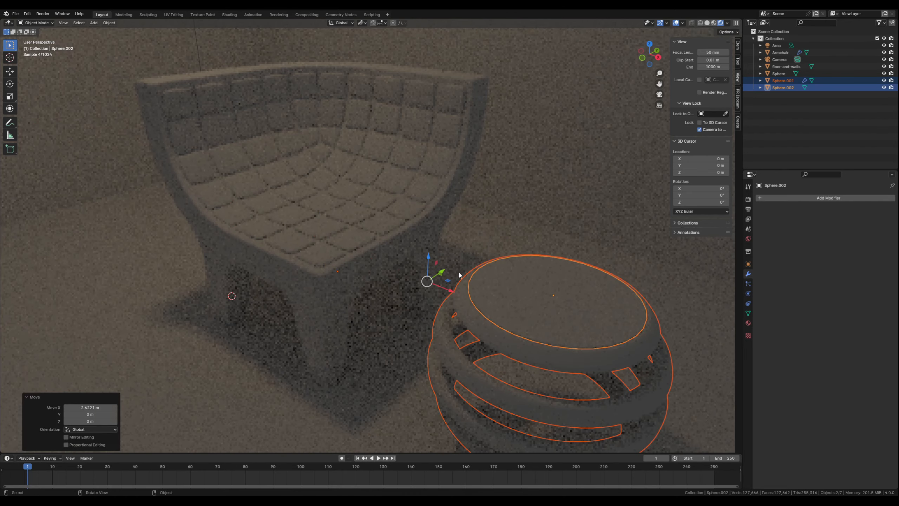
Step: Move the selected rings and disc top about 3.5 m along negative Y, in front of the armchair
{"action": "scroll", "coordinate": [516, 240], "scroll_direction": "down", "scroll_amount": 3}
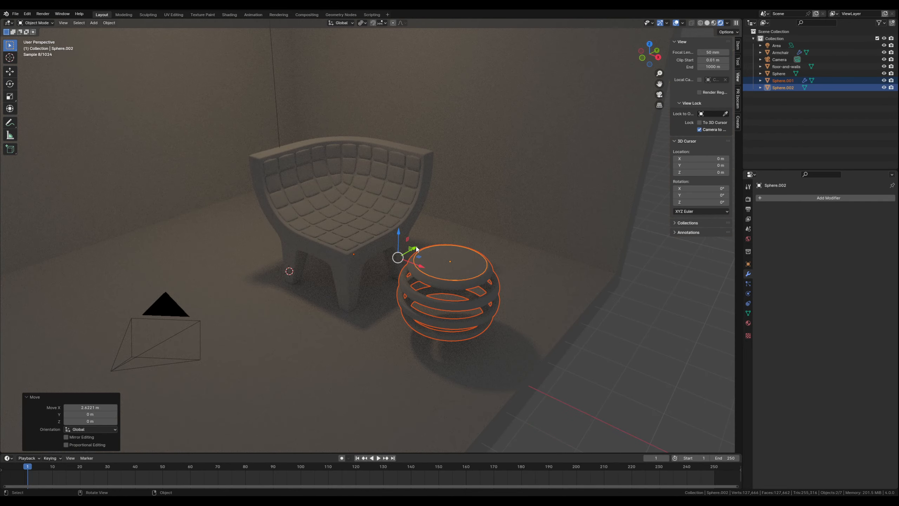
{"action": "left_click_drag", "start_coordinate": [412, 249], "coordinate": [370, 313]}
{"action": "middle_click_drag", "start_coordinate": [370, 314], "coordinate": [378, 306]}
{"action": "middle_click_drag", "start_coordinate": [321, 300], "coordinate": [366, 301], "text": "shift"}
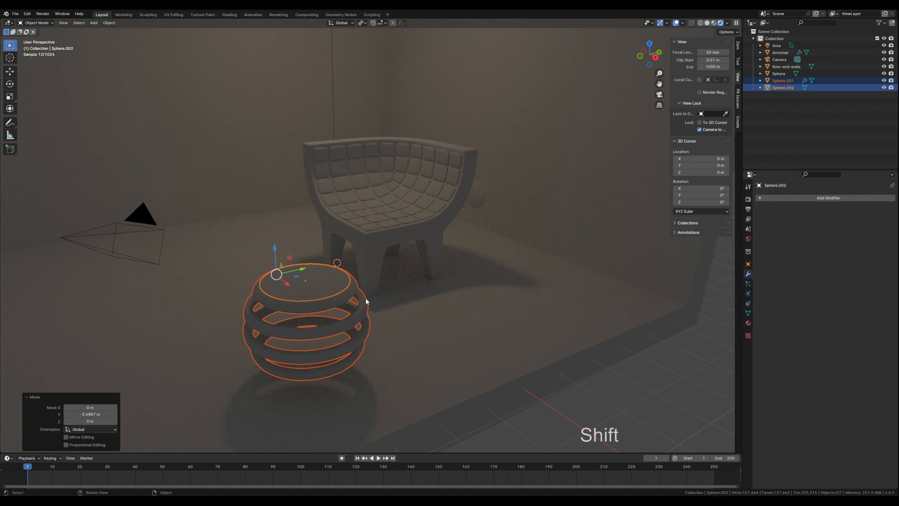
Step: From the front view, lower the selected rings and disc top about 0.55 m along Z so the bottom ring rests on the floor
{"action": "key", "text": "KP_1"}
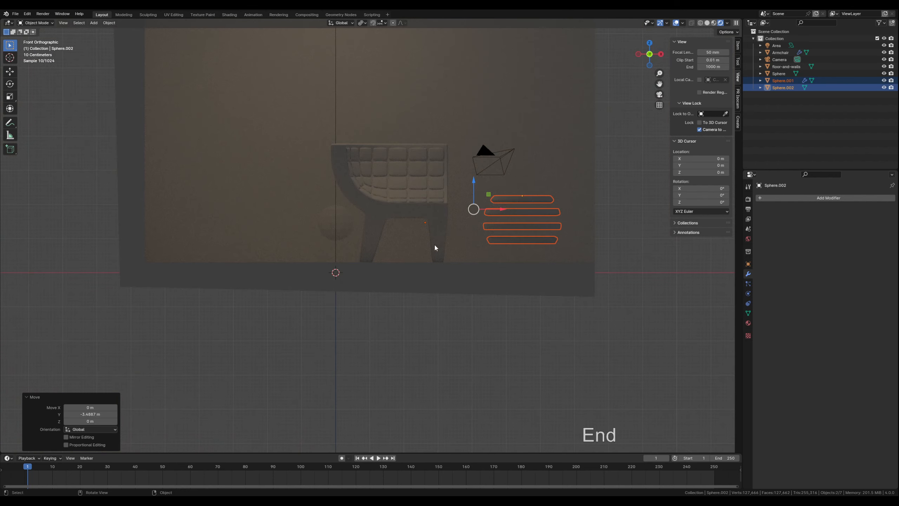
{"action": "left_click_drag", "start_coordinate": [473, 181], "coordinate": [474, 200]}
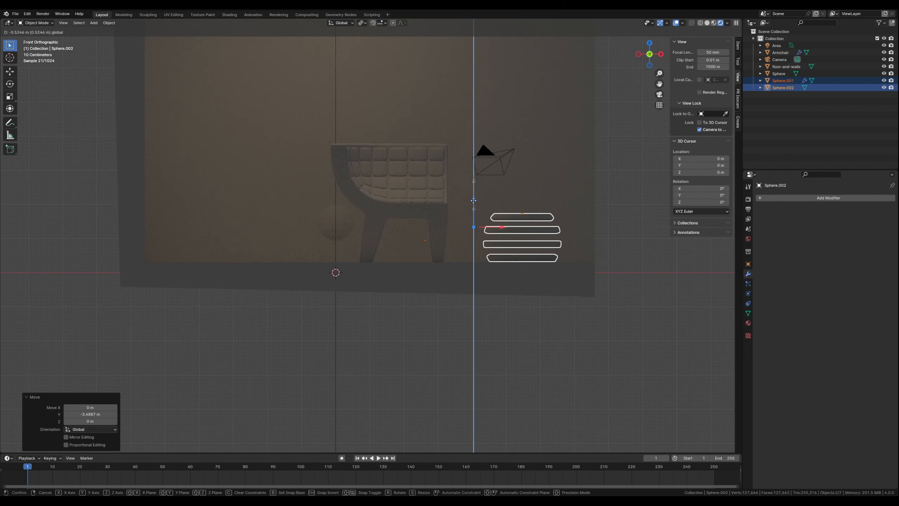
{"action": "left_click_drag", "start_coordinate": [473, 200], "coordinate": [474, 200]}
{"action": "scroll", "coordinate": [557, 276], "scroll_direction": "up", "scroll_amount": 3}
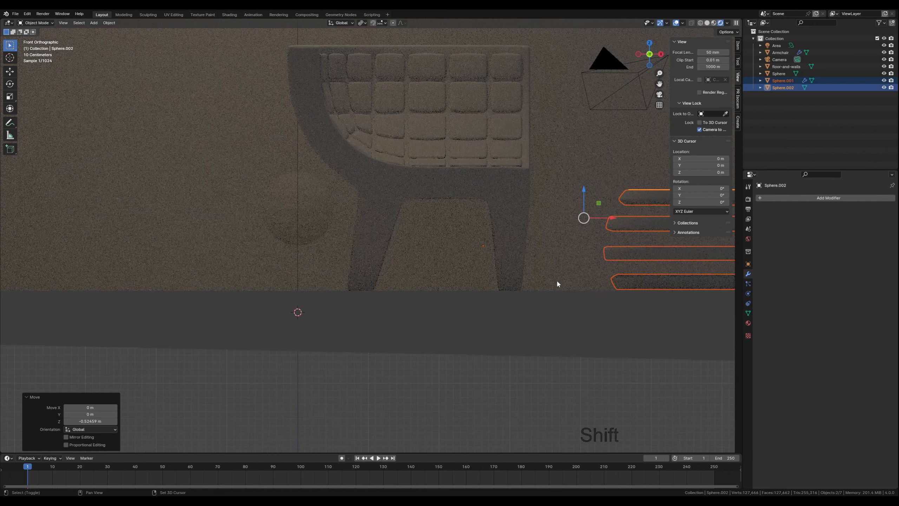
{"action": "middle_click_drag", "start_coordinate": [557, 280], "coordinate": [400, 271], "text": "shift"}
{"action": "left_click_drag", "start_coordinate": [430, 183], "coordinate": [431, 186]}
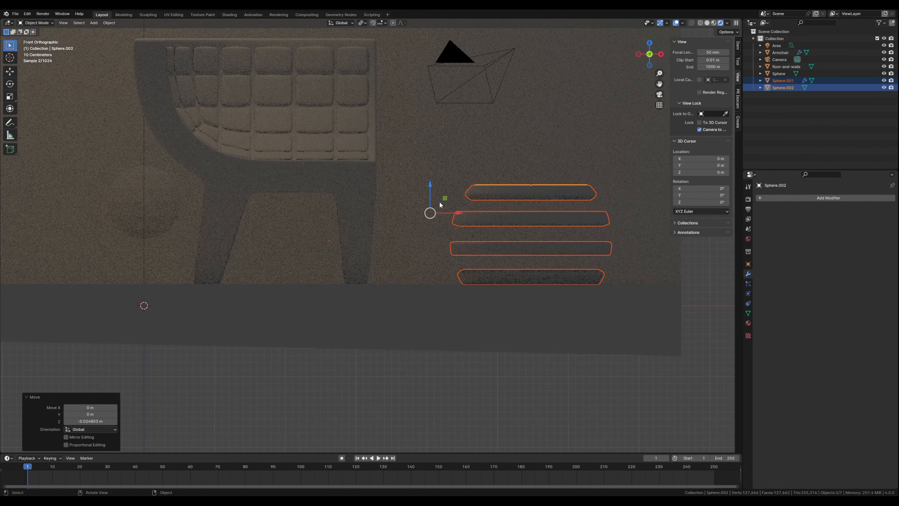
Step: Move the selected rings and disc top a short distance along positive Y, in front of the armchair
{"action": "middle_click_drag", "start_coordinate": [440, 201], "coordinate": [357, 227]}
{"action": "scroll", "coordinate": [357, 228], "scroll_direction": "down", "scroll_amount": 2}
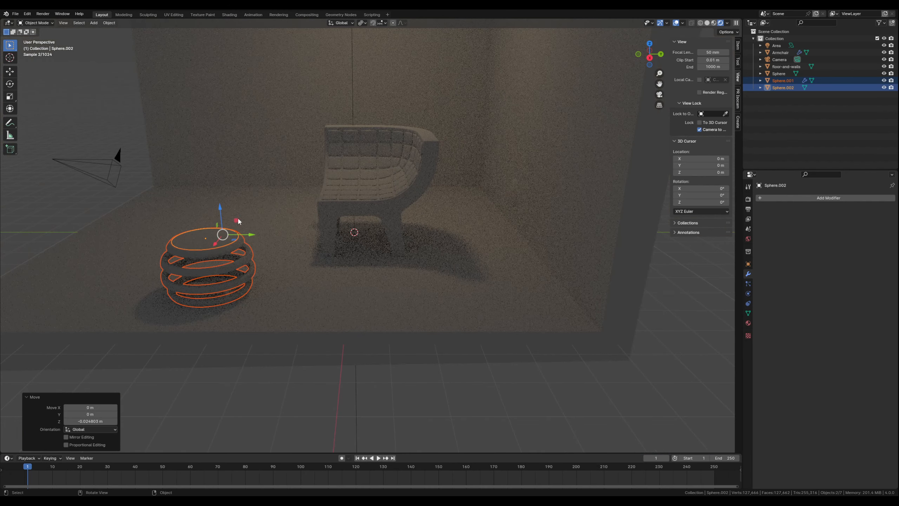
{"action": "middle_click_drag", "start_coordinate": [244, 216], "coordinate": [277, 227]}
{"action": "middle_click_drag", "start_coordinate": [253, 264], "coordinate": [264, 243], "text": "shift"}
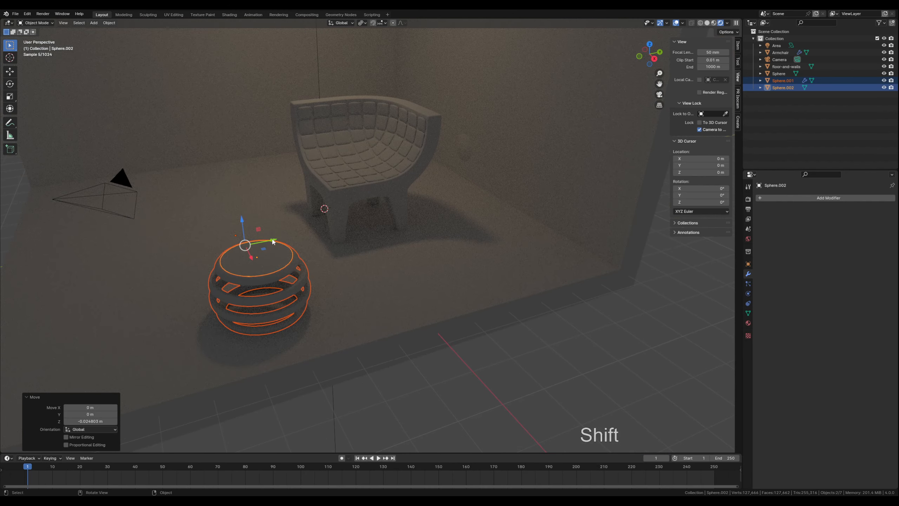
{"action": "left_click_drag", "start_coordinate": [272, 241], "coordinate": [295, 237]}
Step: Reselect the rings and disc top together, move them about 1.76 m along negative X, and deselect everything
{"action": "left_click", "coordinate": [295, 238]}
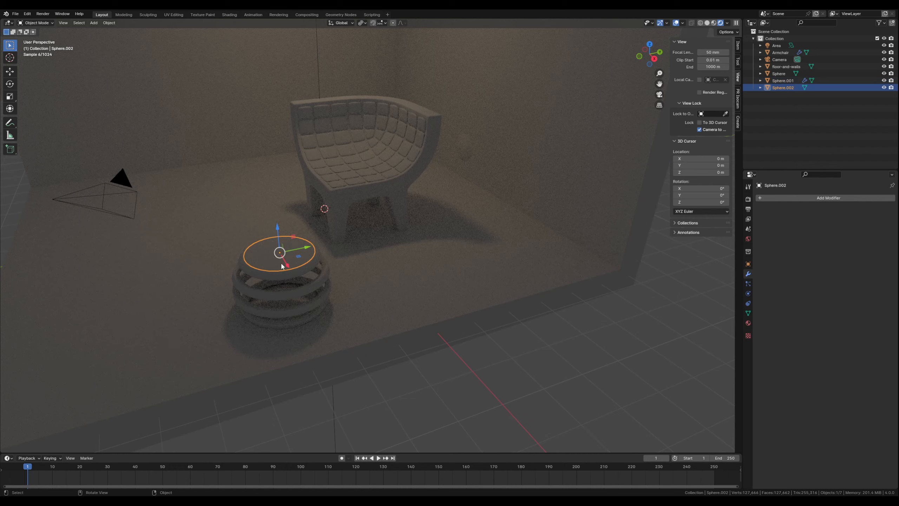
{"action": "left_click", "coordinate": [286, 280], "text": "shift"}
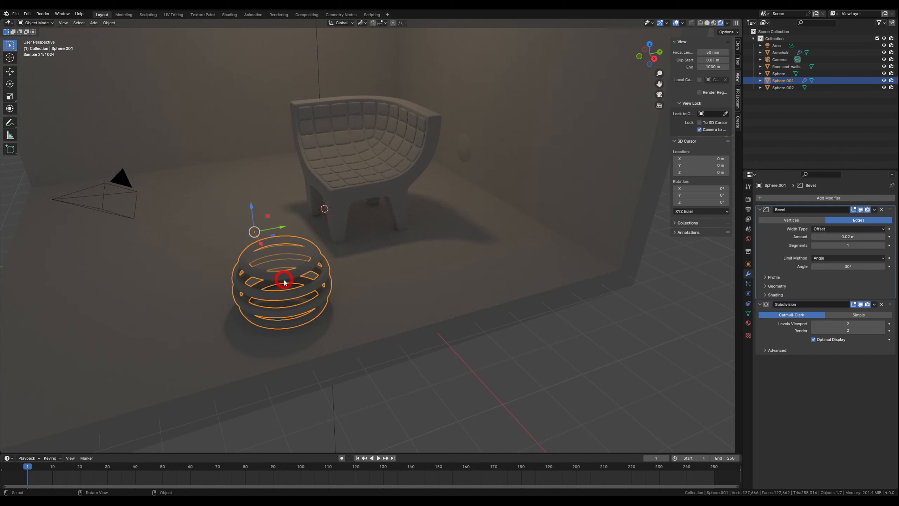
{"action": "left_click", "coordinate": [287, 281], "text": "shift"}
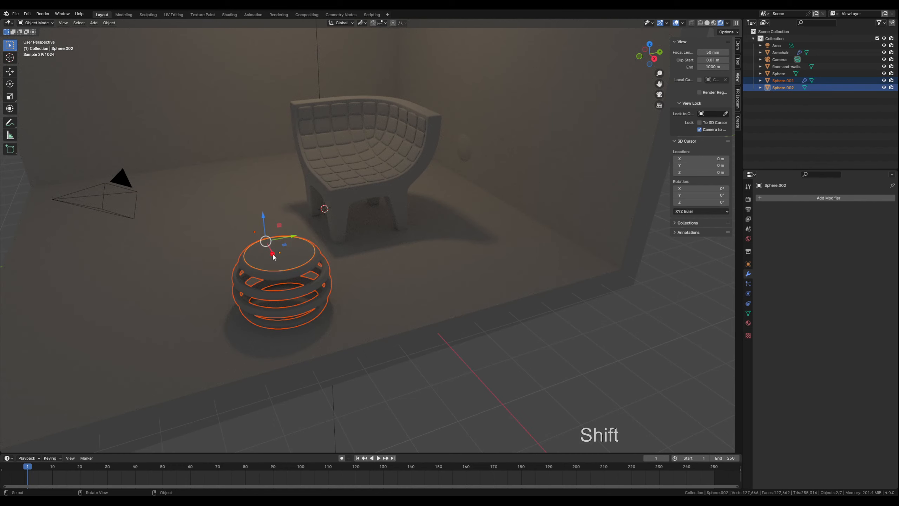
{"action": "left_click_drag", "start_coordinate": [273, 258], "coordinate": [248, 228]}
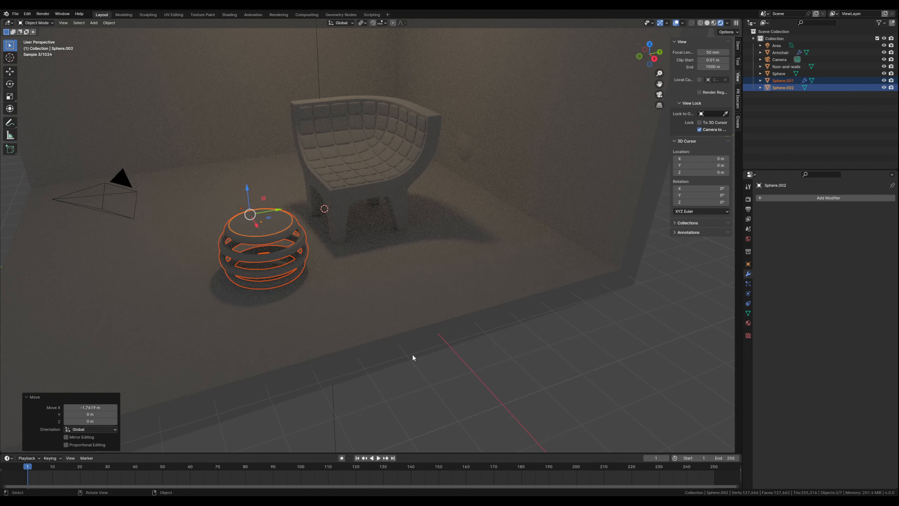
{"action": "left_click", "coordinate": [404, 376]}
{"action": "middle_click_drag", "start_coordinate": [294, 300], "coordinate": [292, 290]}
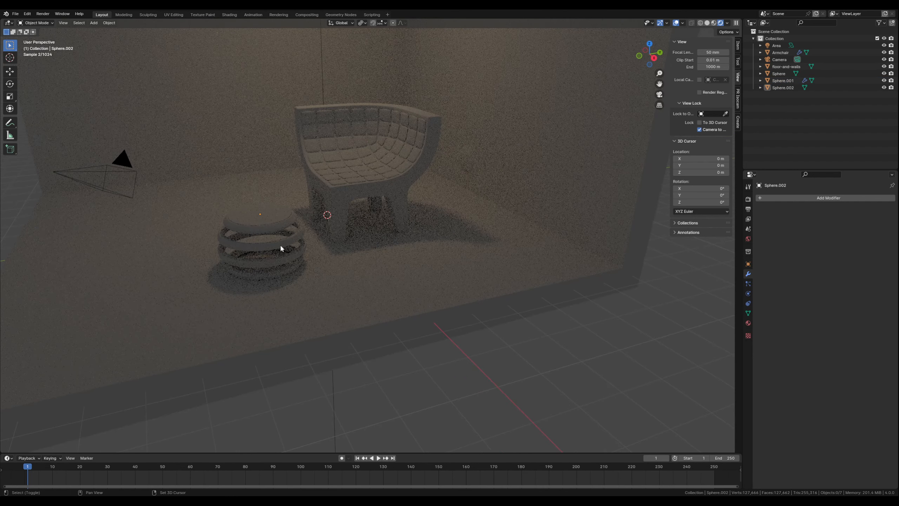
{"action": "middle_click_drag", "start_coordinate": [288, 243], "coordinate": [335, 280], "text": "shift"}
{"action": "scroll", "coordinate": [297, 286], "scroll_direction": "up", "scroll_amount": 1}
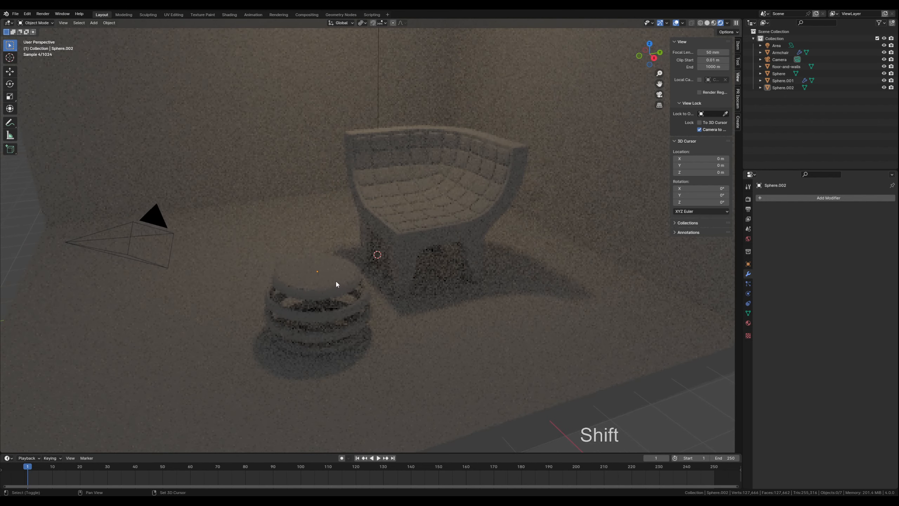
{"action": "left_click", "coordinate": [325, 321]}
{"action": "left_click", "coordinate": [317, 283], "text": "shift"}
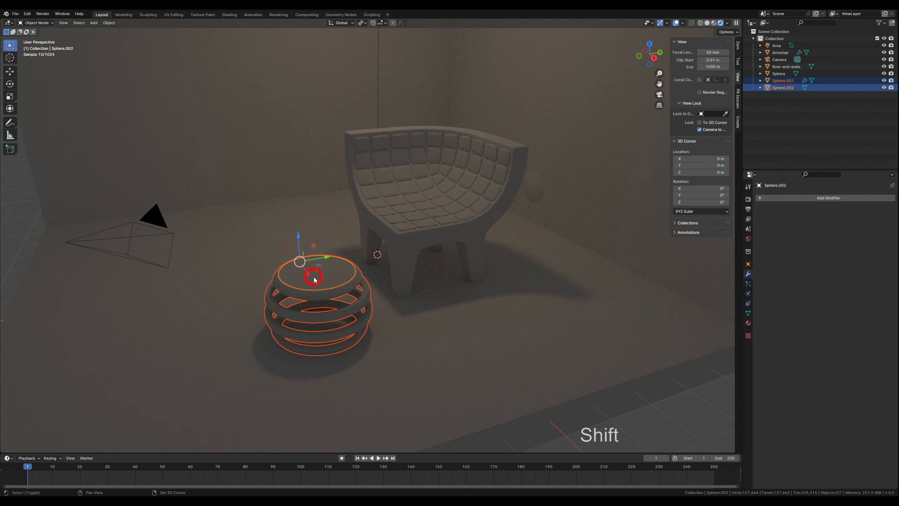
{"action": "key", "text": "s"}
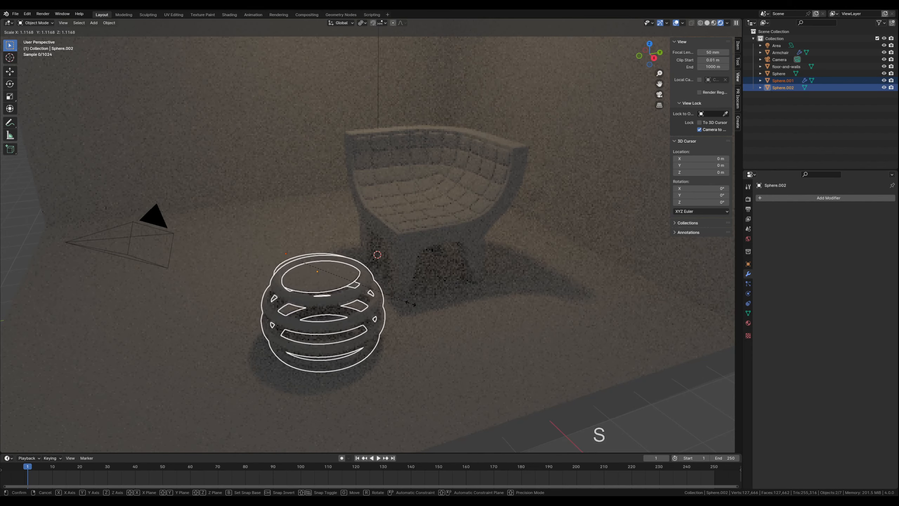
{"action": "key", "text": "Escape"}
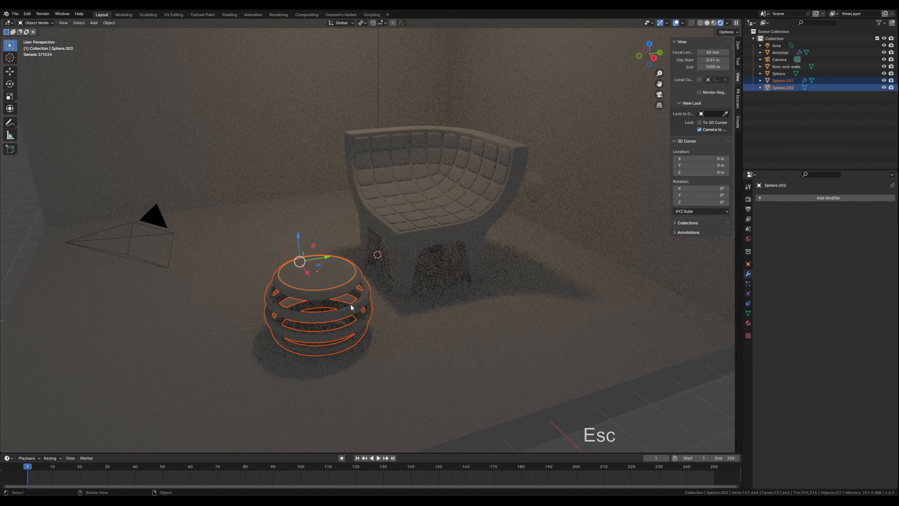
{"action": "left_click", "coordinate": [346, 307]}
{"action": "left_click", "coordinate": [582, 440]}
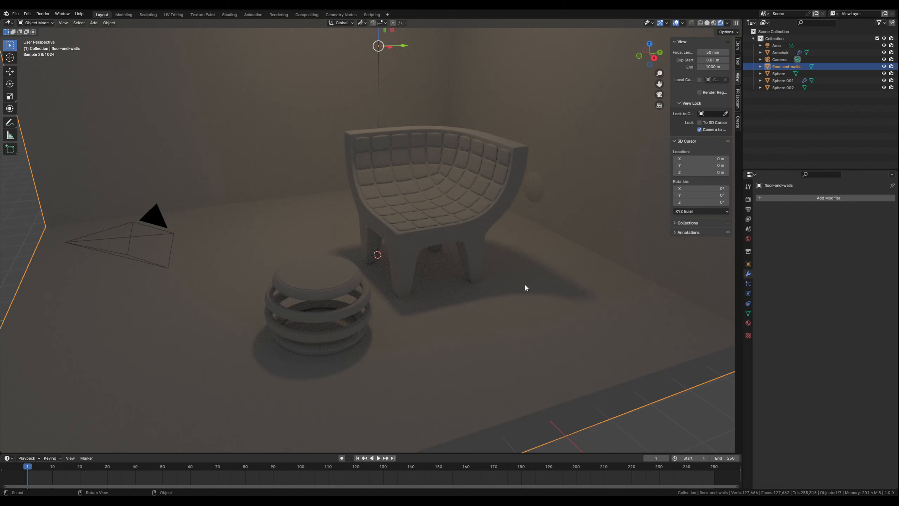
Step: Parent the disc top to the ring object using the Object parent type
{"action": "left_click", "coordinate": [312, 297]}
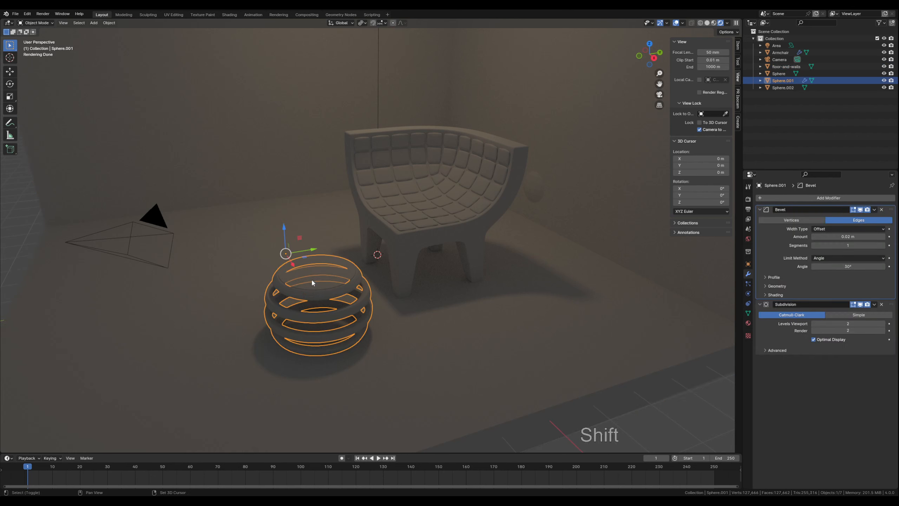
{"action": "left_click", "coordinate": [311, 282], "text": "shift"}
{"action": "left_click", "coordinate": [312, 295], "text": "shift"}
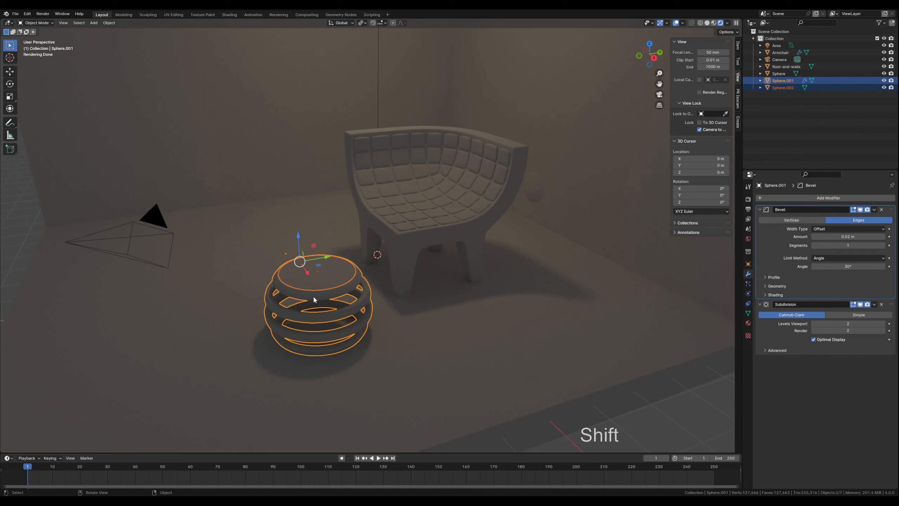
{"action": "key", "text": "ctrl+p"}
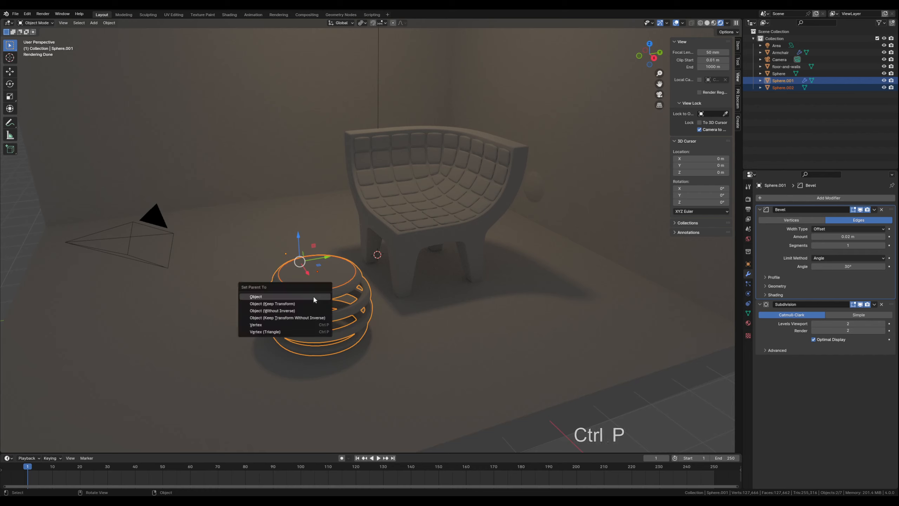
{"action": "left_click", "coordinate": [266, 297]}
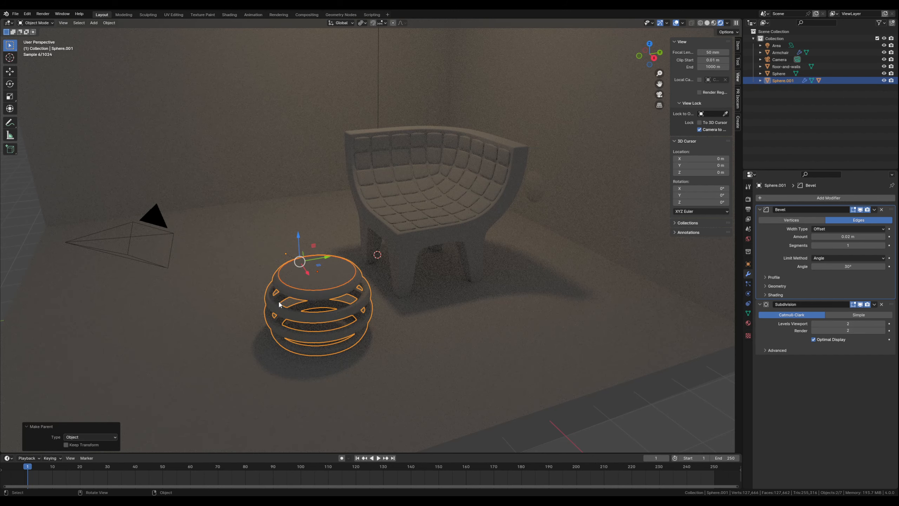
Step: Select only the parent ring object and move it about 0.36 m along negative X, bringing the disc top along
{"action": "left_click", "coordinate": [290, 329]}
{"action": "left_click", "coordinate": [227, 321]}
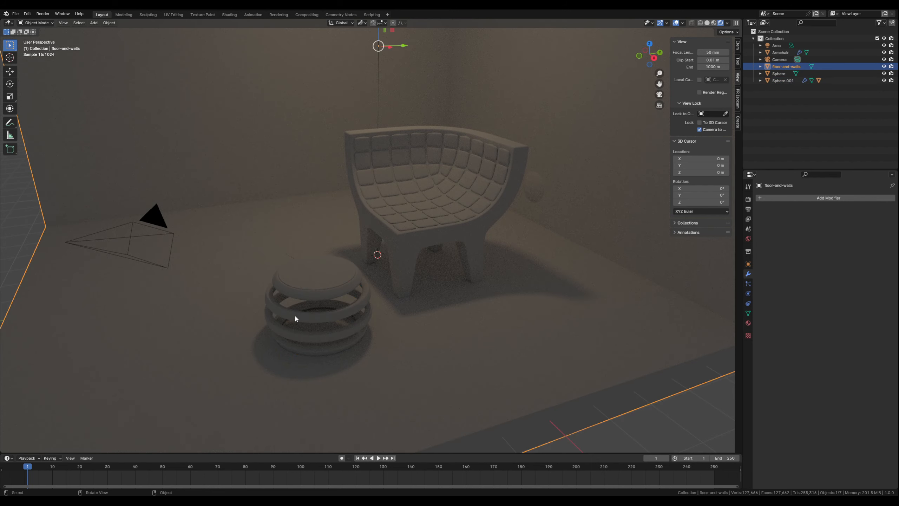
{"action": "left_click", "coordinate": [296, 315]}
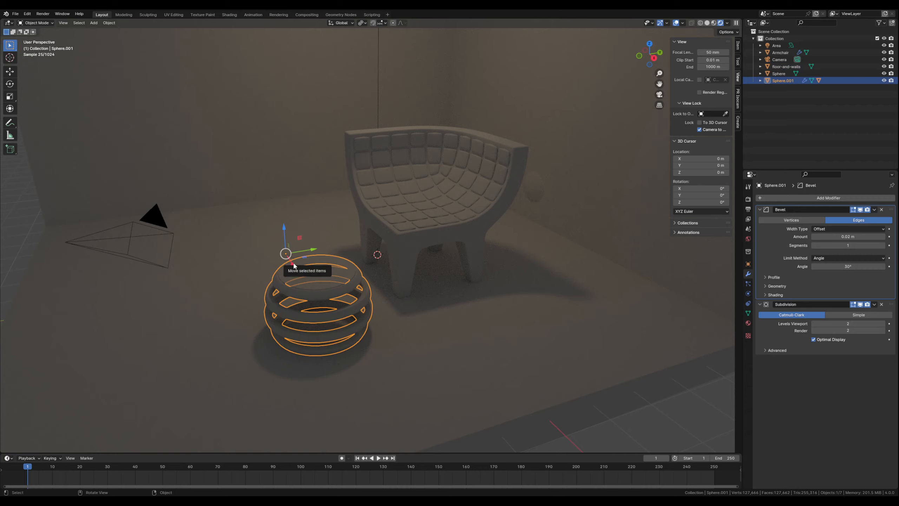
{"action": "mouse_move", "coordinate": [293, 265]}
{"action": "left_mouse_down"}
{"action": "mouse_move", "coordinate": [276, 241]}
{"action": "mouse_move", "coordinate": [307, 273]}
{"action": "mouse_move", "coordinate": [284, 259]}
{"action": "mouse_move", "coordinate": [305, 295]}
{"action": "mouse_move", "coordinate": [277, 249]}
{"action": "mouse_move", "coordinate": [283, 265]}
{"action": "left_mouse_up"}
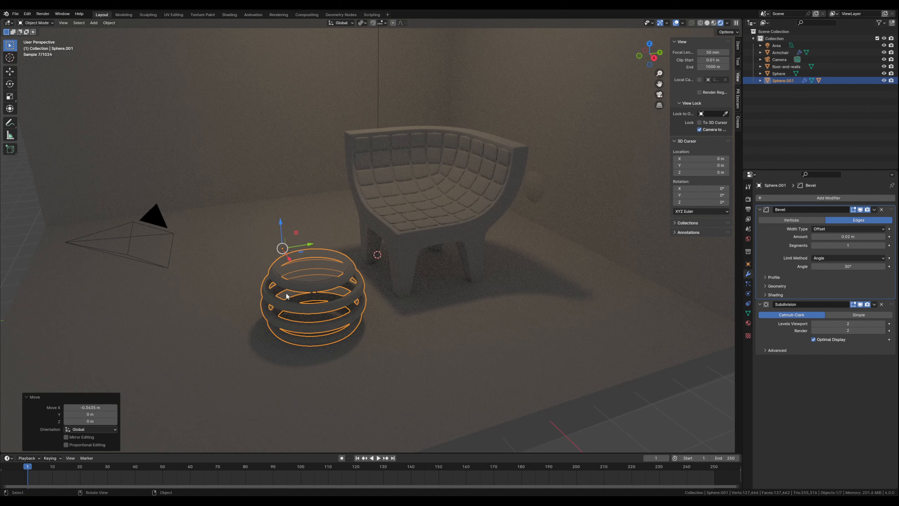
Step: Set the ring object's origin to its geometry and scale the table uniformly by 1.34
{"action": "left_click", "coordinate": [109, 23]}
{"action": "mouse_move", "coordinate": [120, 39]}
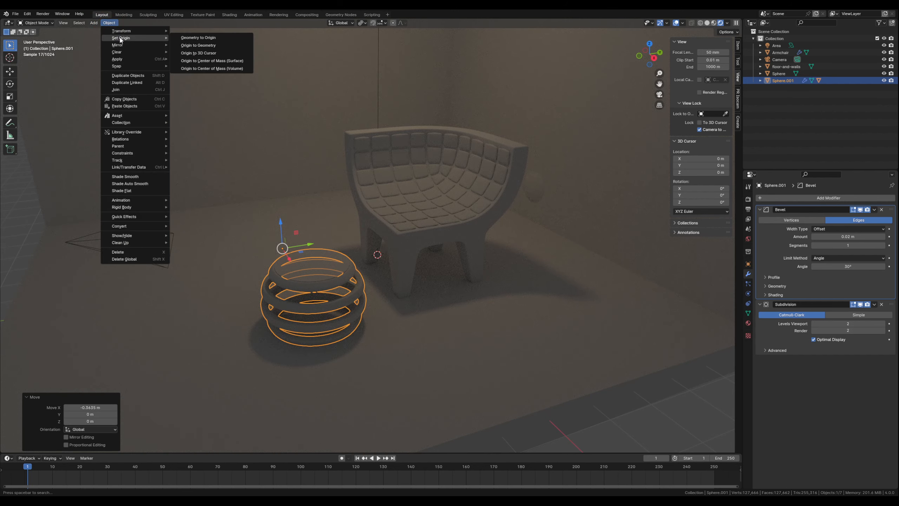
{"action": "left_click", "coordinate": [207, 45]}
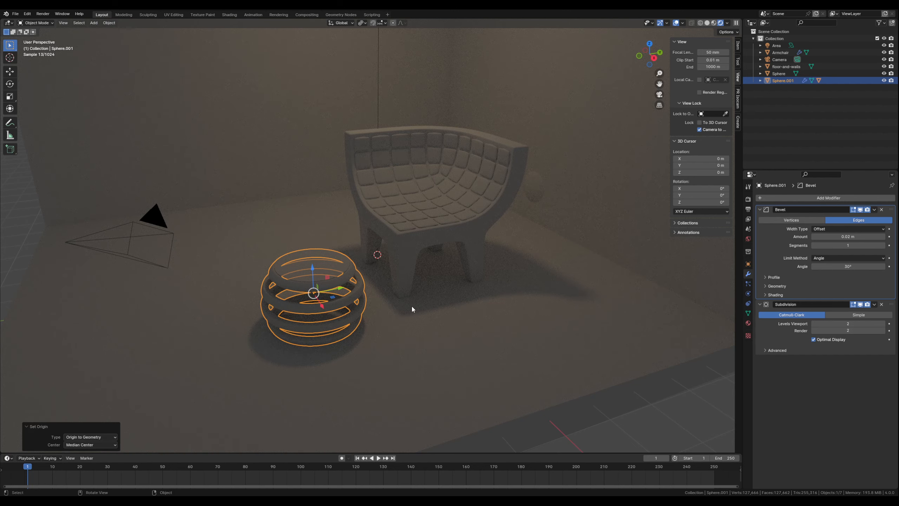
{"action": "key", "text": "s"}
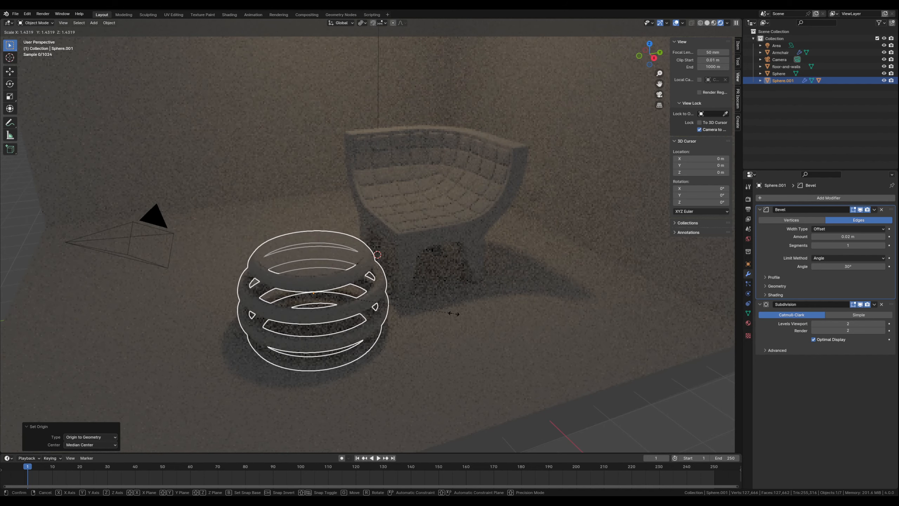
{"action": "left_click", "coordinate": [445, 313]}
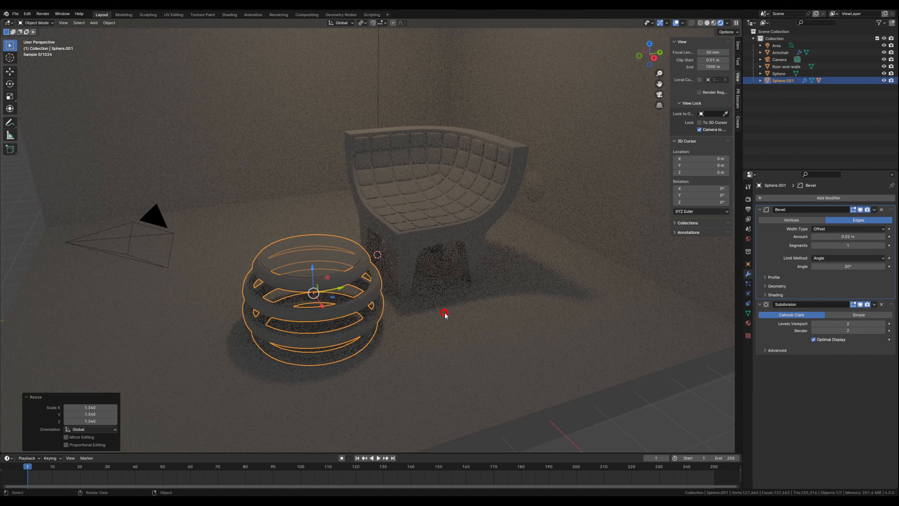
{"action": "left_click", "coordinate": [567, 385]}
Step: Select the enlarged ring object, raise it about 0.04 m along Z, and deselect it
{"action": "scroll", "coordinate": [339, 277], "scroll_direction": "down", "scroll_amount": 2}
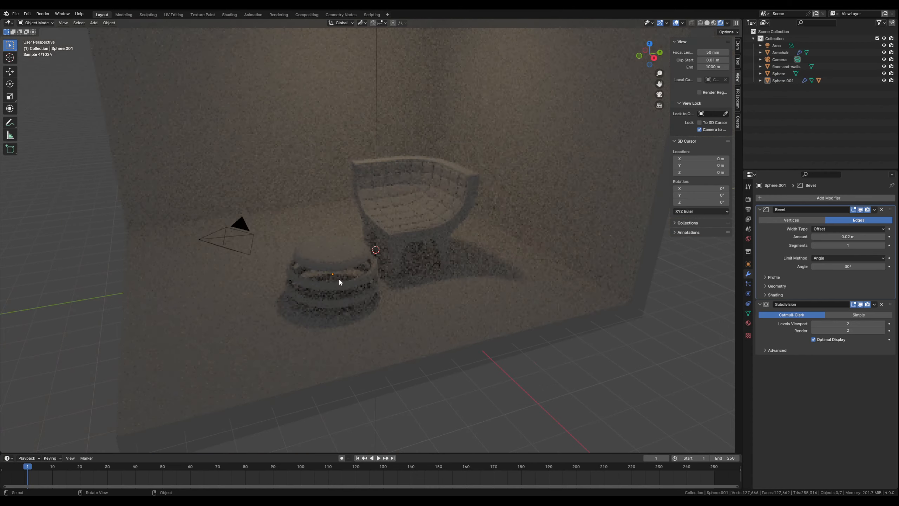
{"action": "mouse_move", "coordinate": [339, 278]}
{"action": "middle_mouse_down"}
{"action": "mouse_move", "coordinate": [347, 260]}
{"action": "mouse_move", "coordinate": [312, 252]}
{"action": "mouse_move", "coordinate": [329, 274]}
{"action": "middle_mouse_up"}
{"action": "left_click", "coordinate": [328, 270]}
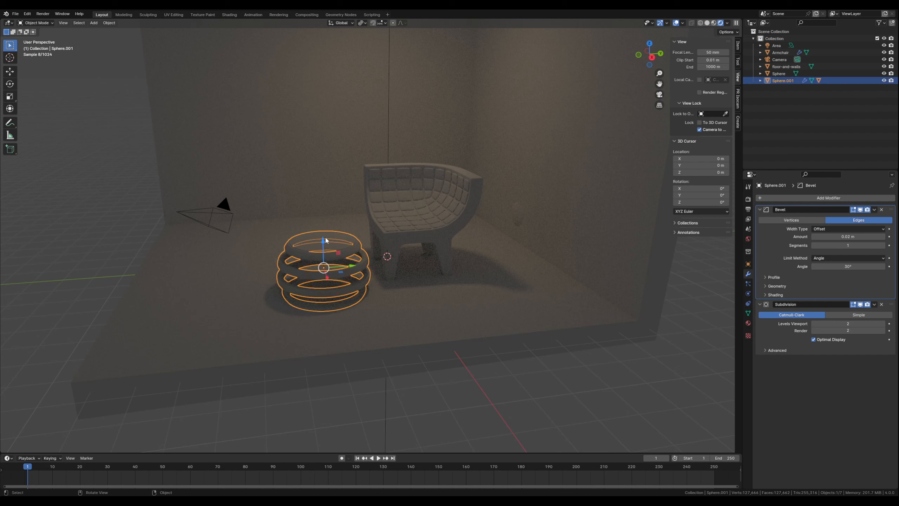
{"action": "key", "text": "g"}
{"action": "key", "text": "z"}
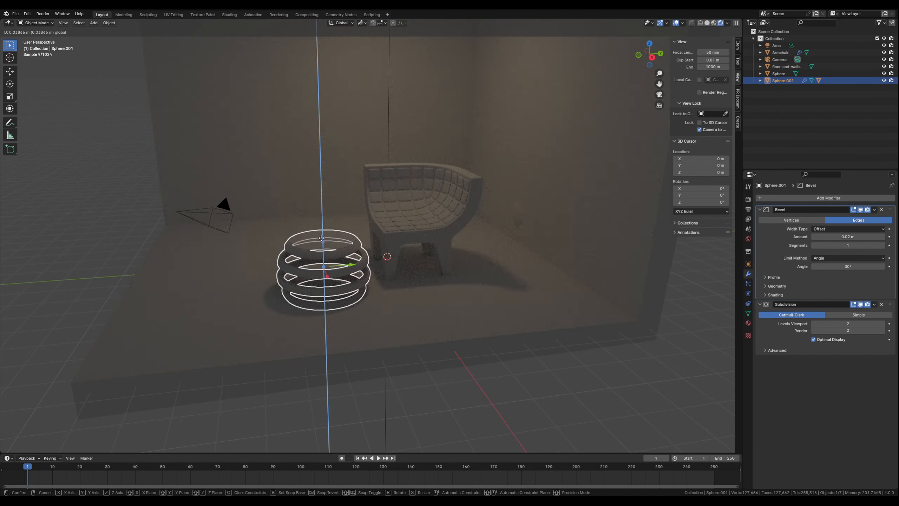
{"action": "left_click", "coordinate": [321, 239]}
{"action": "left_click", "coordinate": [471, 387]}
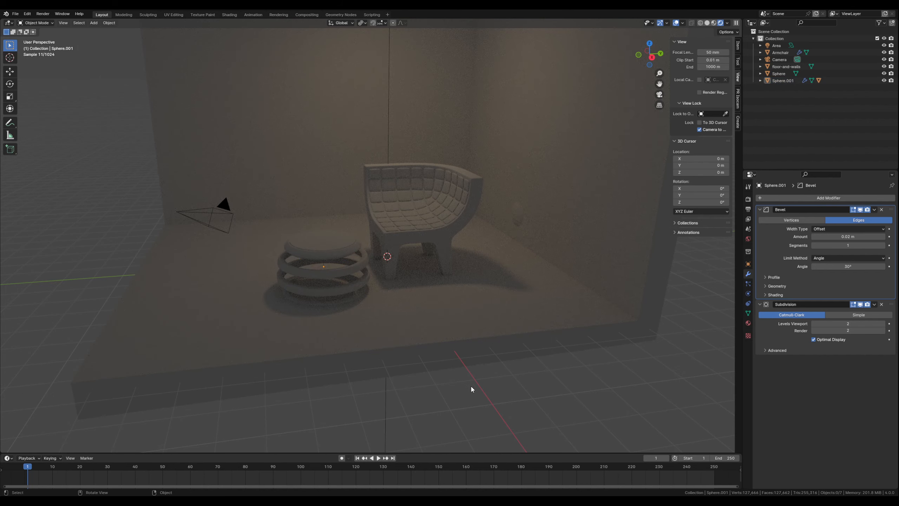
Step: From the front view, raise the ring object about 0.19 m along Z so its lowest ring sits on the floor, and deselect it
{"action": "key", "text": "KP_1"}
{"action": "scroll", "coordinate": [429, 251], "scroll_direction": "up", "scroll_amount": 2}
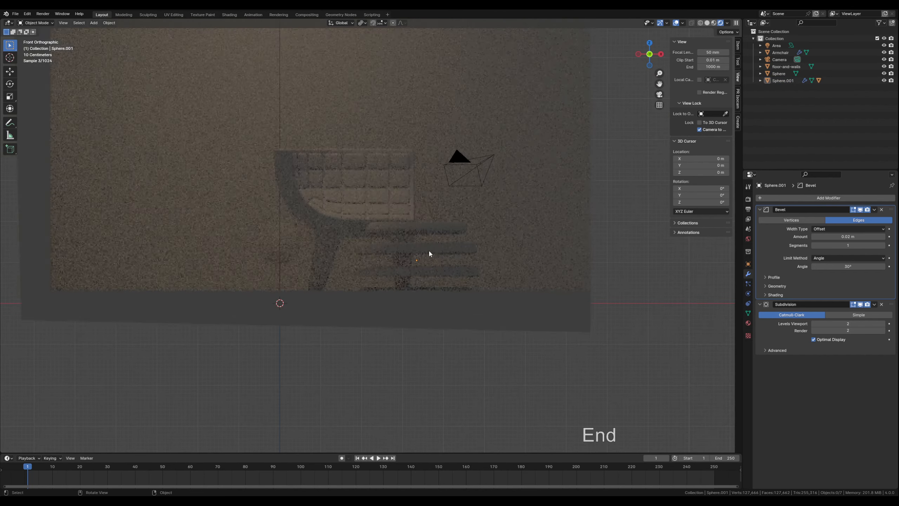
{"action": "scroll", "coordinate": [430, 253], "scroll_direction": "up", "scroll_amount": 1}
{"action": "left_click", "coordinate": [421, 224]}
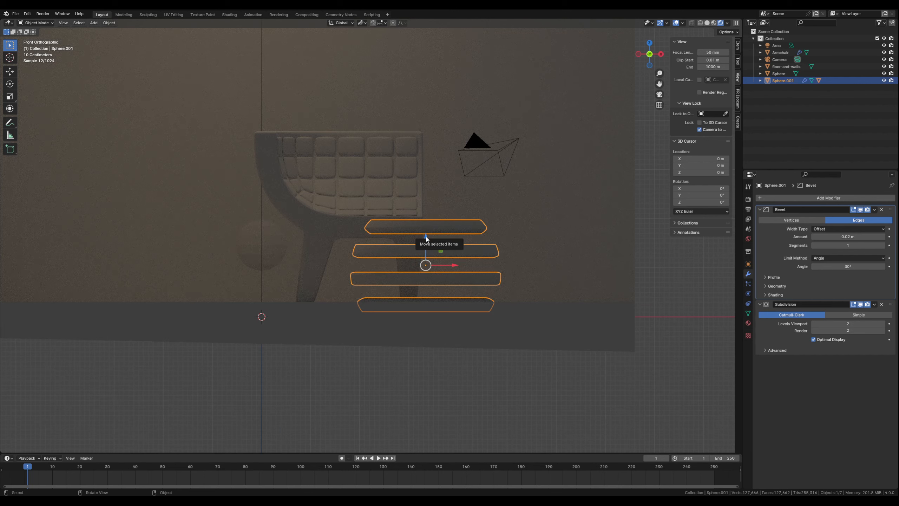
{"action": "left_click_drag", "start_coordinate": [425, 237], "coordinate": [427, 226]}
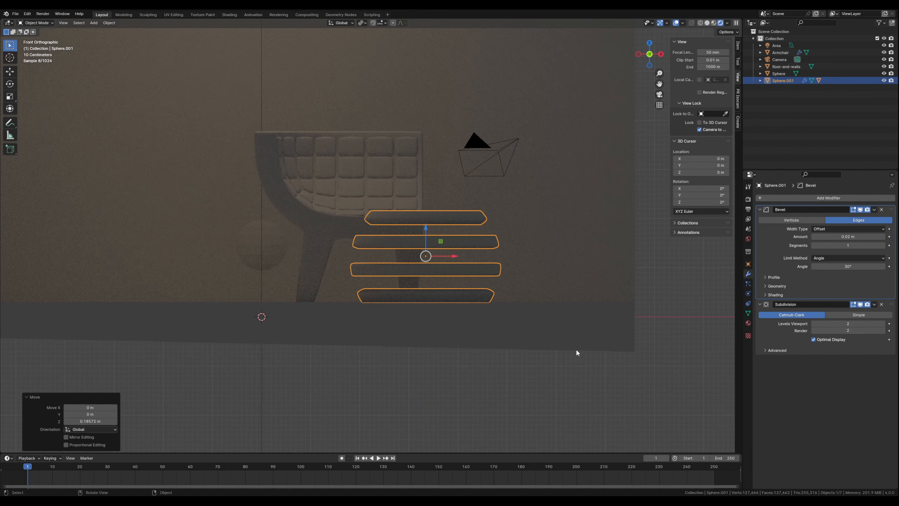
{"action": "middle_click_drag", "start_coordinate": [576, 352], "coordinate": [397, 254]}
{"action": "left_click", "coordinate": [552, 389]}
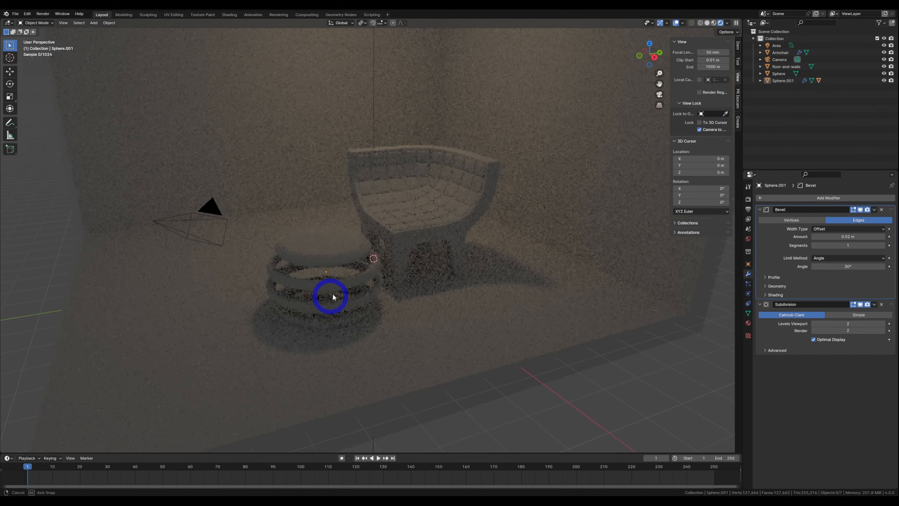
Step: Select the area light above the room and set its power to 150 W
{"action": "middle_click_drag", "start_coordinate": [366, 195], "coordinate": [351, 270], "text": "shift"}
{"action": "scroll", "coordinate": [351, 270], "scroll_direction": "down", "scroll_amount": 3}
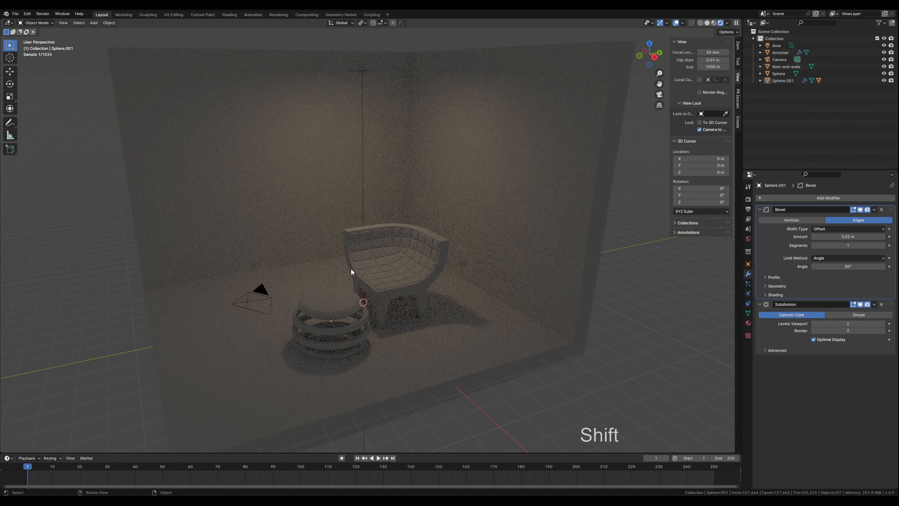
{"action": "left_click", "coordinate": [363, 69]}
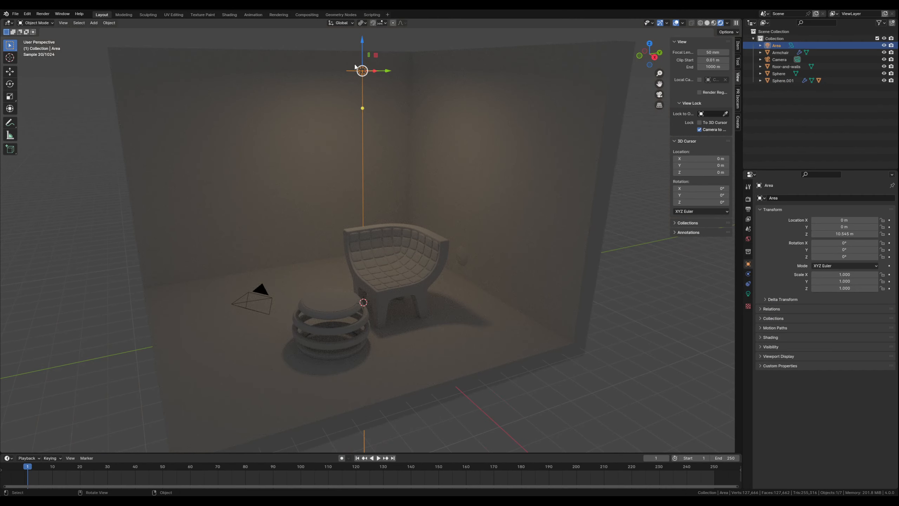
{"action": "left_click", "coordinate": [749, 294]}
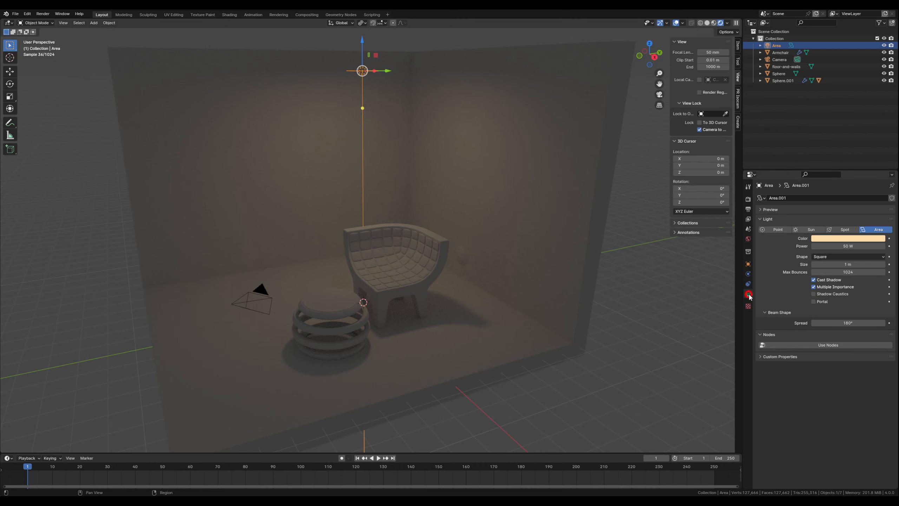
{"action": "double_click", "coordinate": [834, 245]}
{"action": "type", "text": "1"}
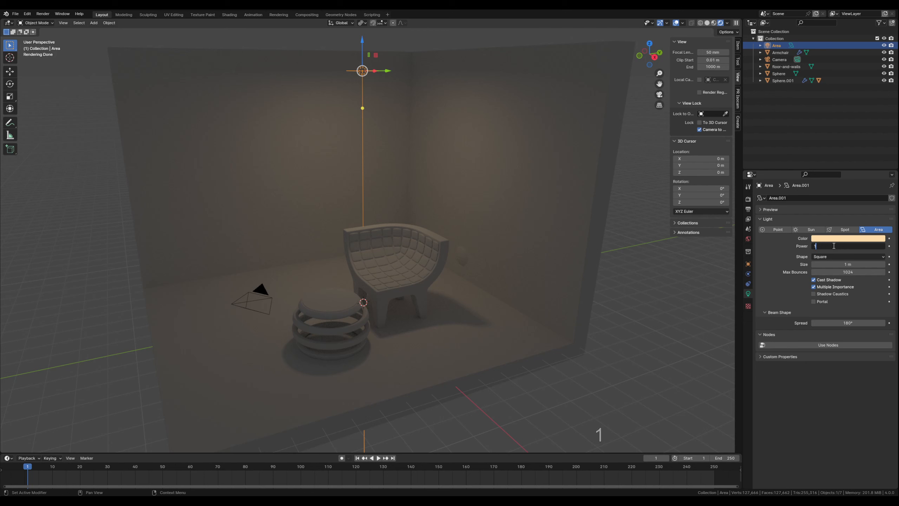
{"action": "type", "text": "50"}
{"action": "key", "text": "Return"}
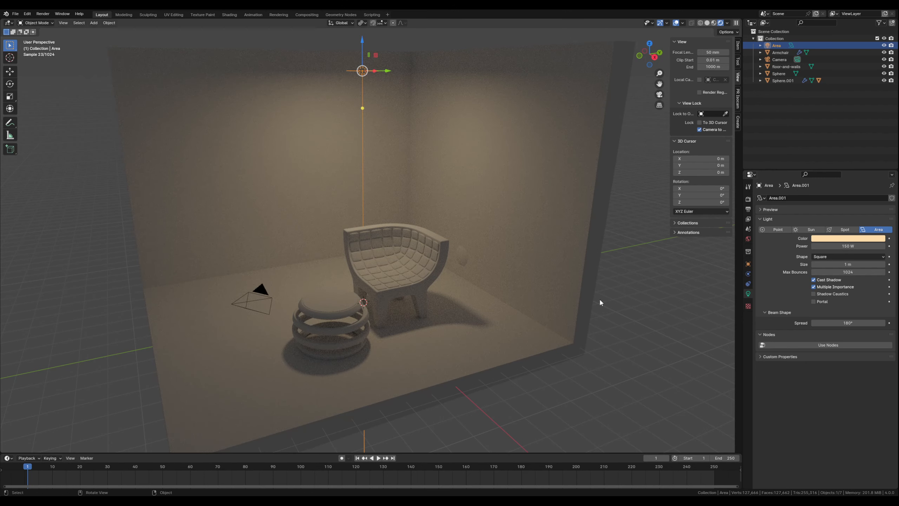
Step: Move the sphere embedded in the wall beside the armchair about 12.6 m along negative Y and 5.27 m along X
{"action": "scroll", "coordinate": [423, 333], "scroll_direction": "down", "scroll_amount": 4}
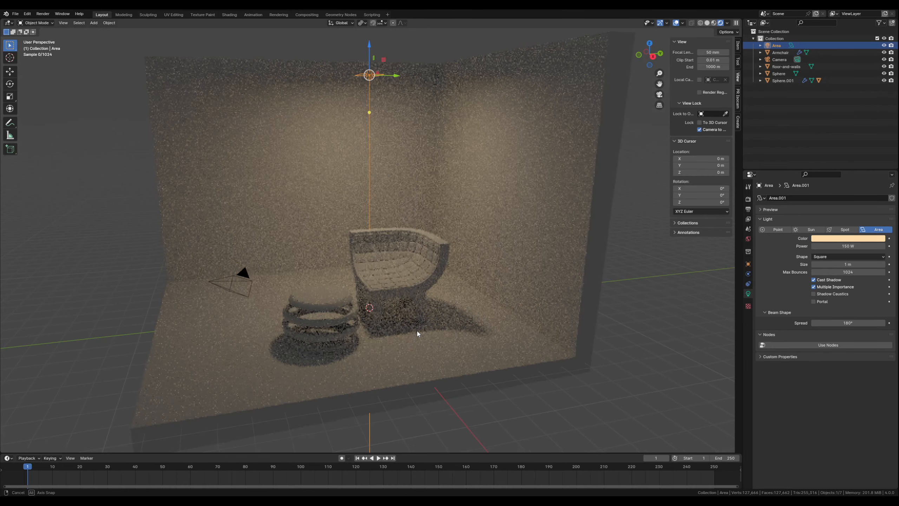
{"action": "scroll", "coordinate": [420, 321], "scroll_direction": "up", "scroll_amount": 3}
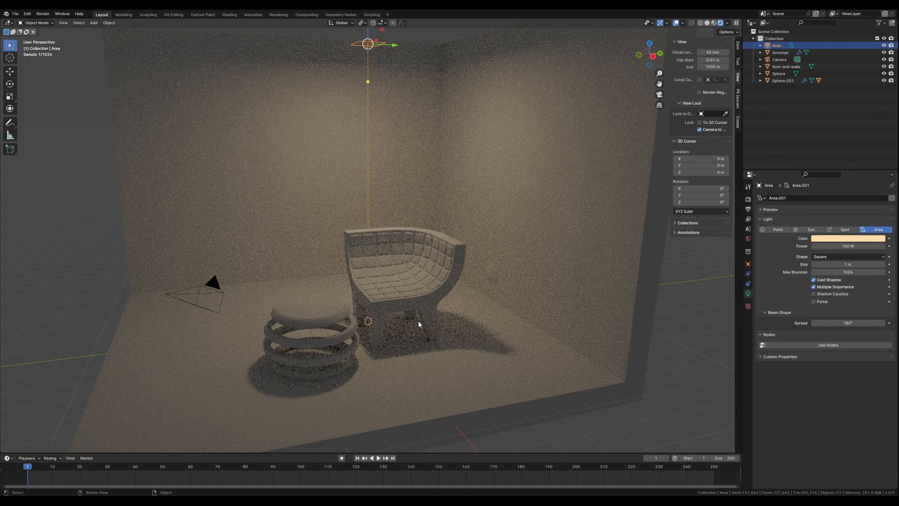
{"action": "middle_click_drag", "start_coordinate": [405, 314], "coordinate": [411, 304], "text": "shift"}
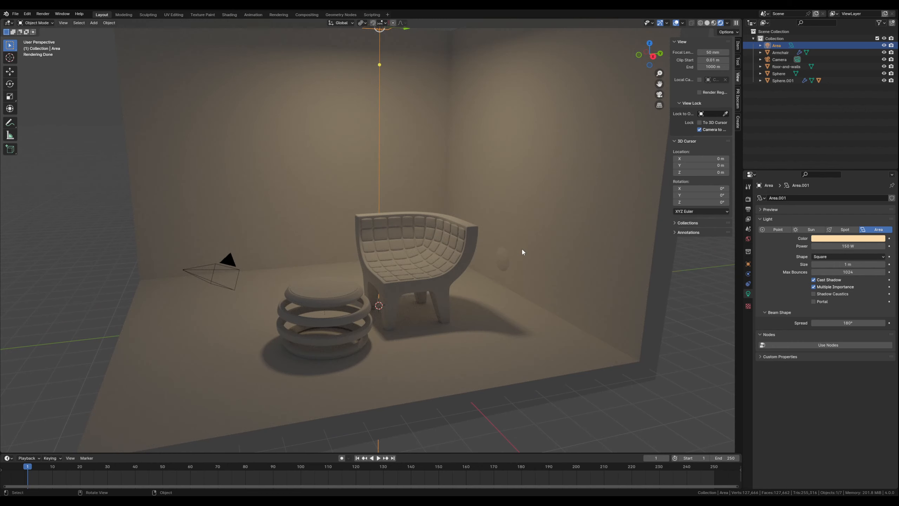
{"action": "left_click", "coordinate": [501, 260]}
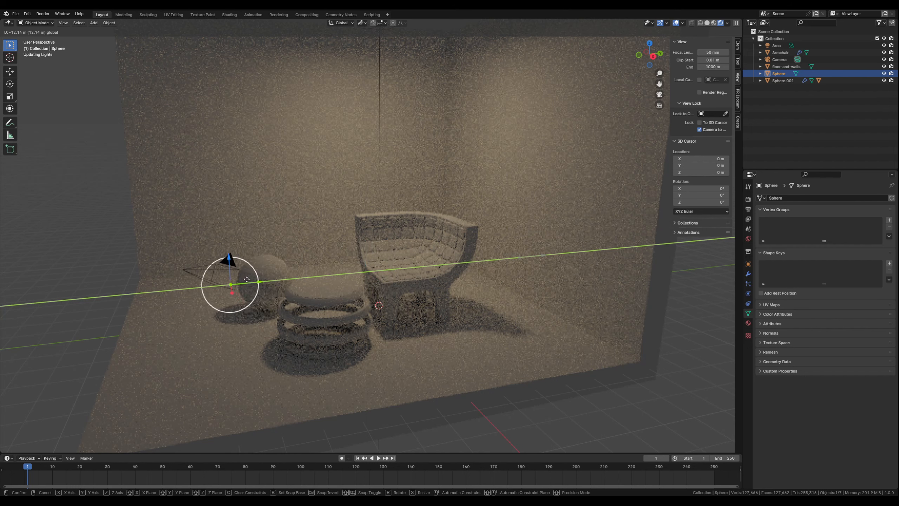
{"action": "left_click", "coordinate": [217, 298]}
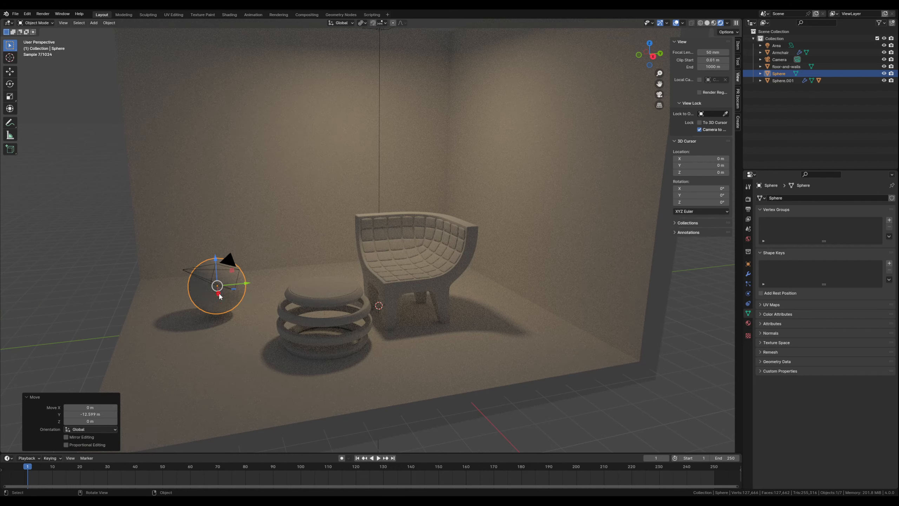
{"action": "key", "text": "g"}
{"action": "key", "text": "x"}
{"action": "left_click", "coordinate": [233, 352]}
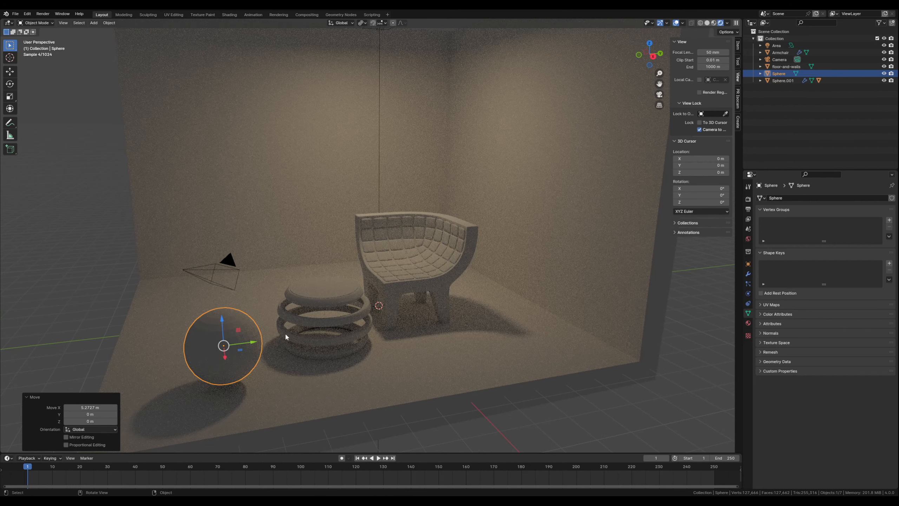
Step: Show the scene in solid shading and enter Edit Mode on the sphere, with its front in close view
{"action": "left_click", "coordinate": [708, 23]}
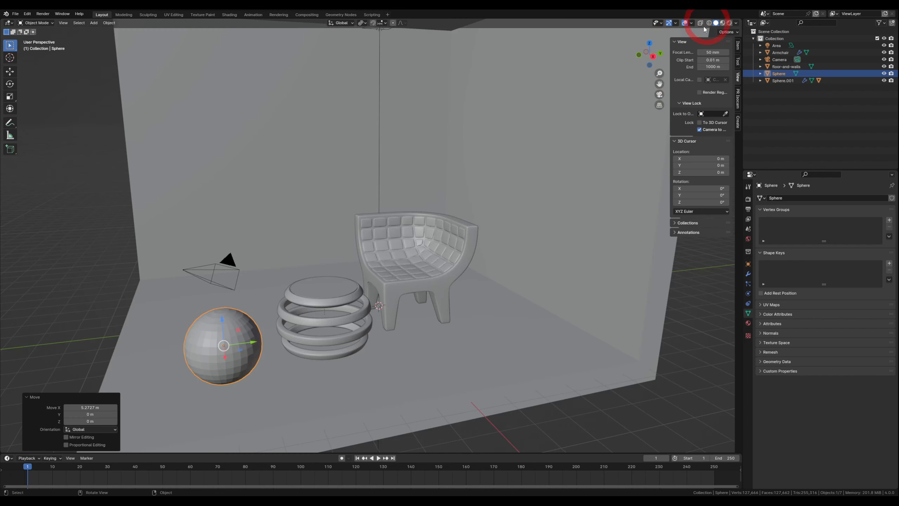
{"action": "mouse_move", "coordinate": [269, 297]}
{"action": "middle_mouse_down", "text": "shift"}
{"action": "mouse_move", "coordinate": [412, 214]}
{"action": "mouse_move", "coordinate": [431, 230]}
{"action": "mouse_move", "coordinate": [396, 241]}
{"action": "middle_mouse_up", "text": "shift"}
{"action": "scroll", "coordinate": [355, 238], "scroll_direction": "up", "scroll_amount": 4}
{"action": "middle_click_drag", "start_coordinate": [328, 233], "coordinate": [336, 227]}
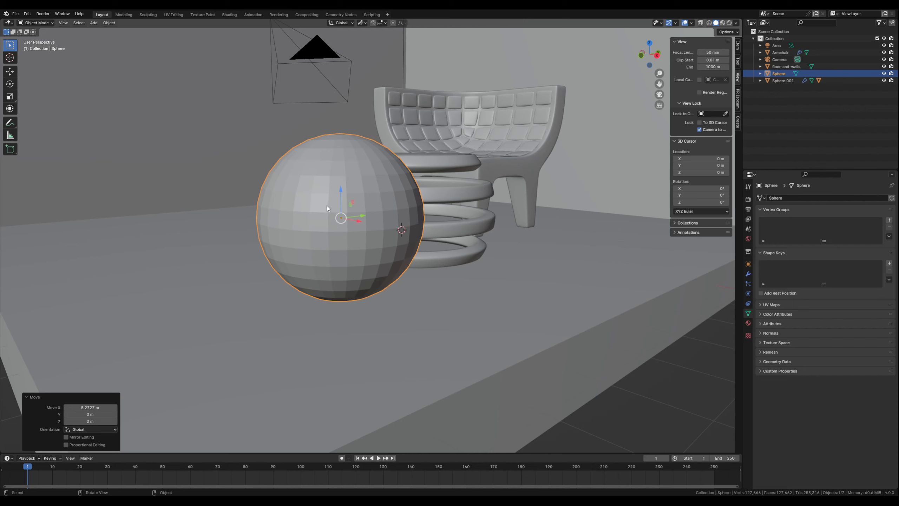
{"action": "key", "text": "Tab"}
{"action": "scroll", "coordinate": [328, 202], "scroll_direction": "up", "scroll_amount": 2}
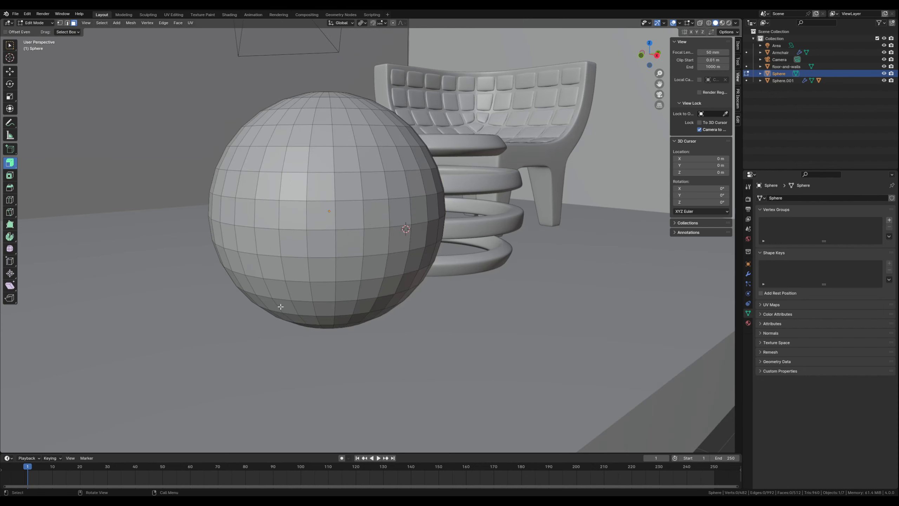
Step: In edge select mode, select a continuous run of six horizontal edges along the sphere's lower front
{"action": "key", "text": "2"}
{"action": "left_click", "coordinate": [267, 297]}
{"action": "left_click", "coordinate": [282, 300], "text": "shift"}
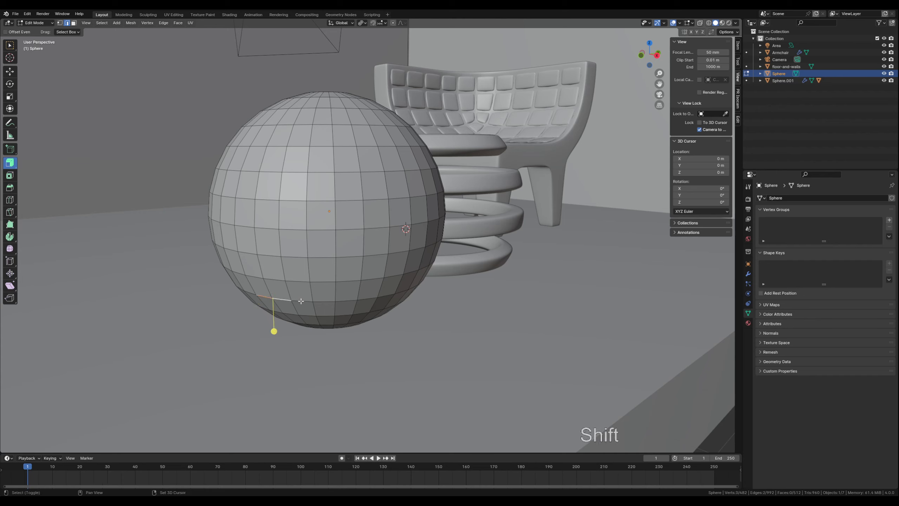
{"action": "left_click", "coordinate": [302, 301], "text": "shift"}
{"action": "left_click", "coordinate": [322, 301], "text": "shift"}
{"action": "left_click", "coordinate": [348, 300], "text": "shift"}
{"action": "left_click", "coordinate": [366, 299], "text": "shift"}
Step: Extend the edge selection into a zigzag with the connecting vertical edge, six edges of the row above, and the vertical edge at its far end
{"action": "left_click", "coordinate": [377, 284], "text": "shift"}
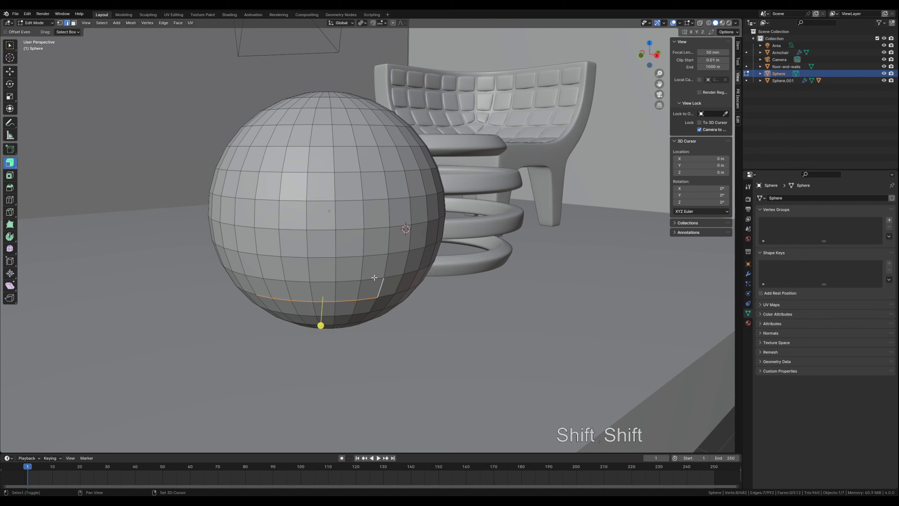
{"action": "left_click", "coordinate": [367, 279], "text": "shift"}
{"action": "left_click", "coordinate": [345, 280], "text": "shift"}
{"action": "left_click", "coordinate": [323, 281], "text": "shift"}
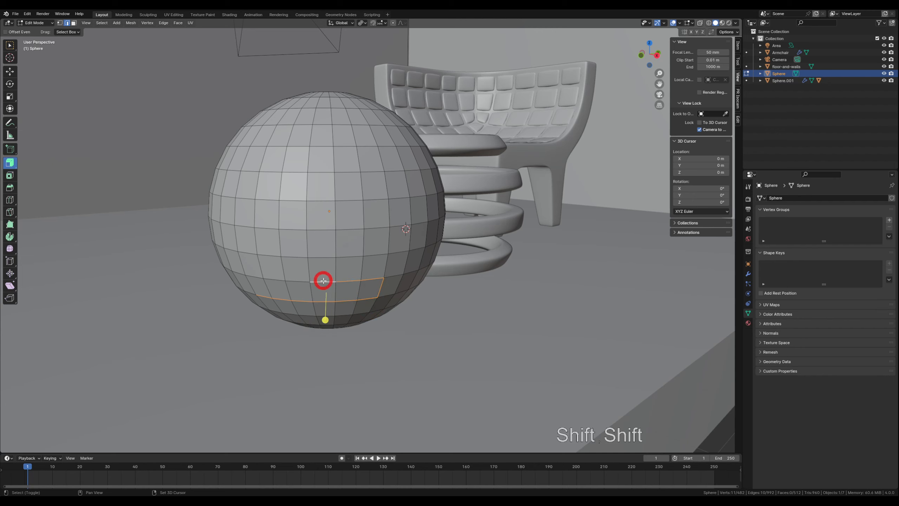
{"action": "left_click", "coordinate": [300, 281], "text": "shift"}
{"action": "left_click", "coordinate": [274, 281], "text": "shift"}
{"action": "left_click", "coordinate": [253, 276], "text": "shift"}
{"action": "left_click", "coordinate": [239, 261], "text": "shift"}
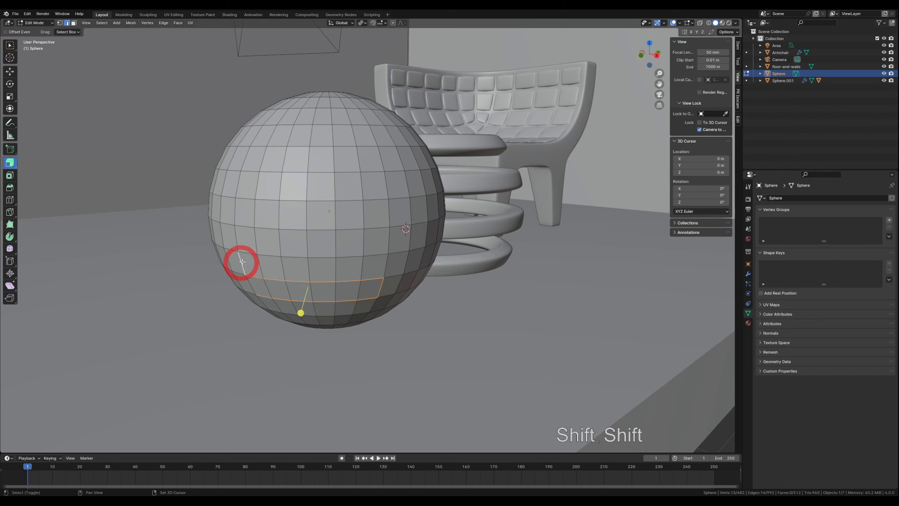
Step: Extend the zigzag edge selection on the sphere's front up through the next two horizontal rows, linking them with side edges
{"action": "left_click", "coordinate": [249, 251], "text": "shift"}
{"action": "left_click", "coordinate": [271, 252], "text": "shift"}
{"action": "left_click", "coordinate": [298, 255], "text": "shift"}
{"action": "left_click", "coordinate": [312, 256], "text": "shift"}
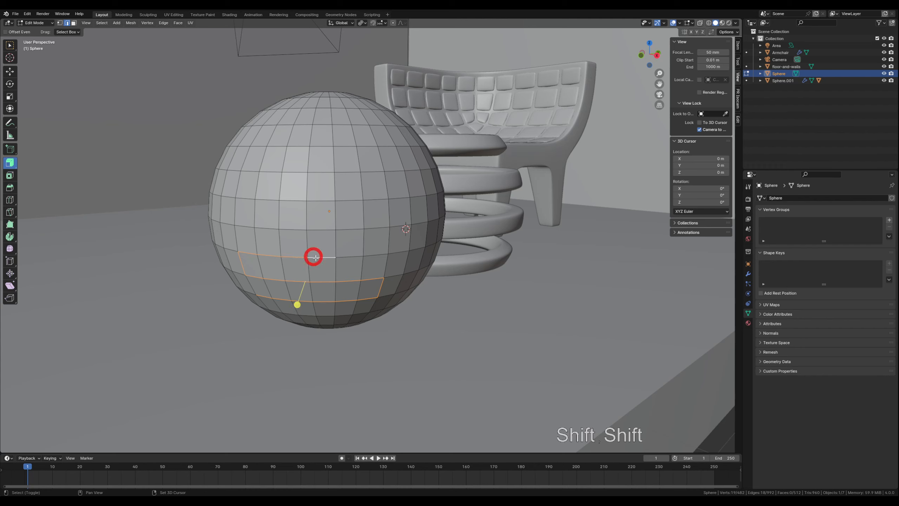
{"action": "left_click", "coordinate": [352, 256], "text": "shift"}
{"action": "left_click", "coordinate": [373, 255], "text": "shift"}
{"action": "left_click", "coordinate": [378, 231], "text": "shift"}
{"action": "left_click", "coordinate": [376, 228], "text": "shift"}
{"action": "left_click", "coordinate": [349, 228], "text": "shift"}
{"action": "left_click", "coordinate": [321, 229], "text": "shift"}
{"action": "left_click", "coordinate": [290, 229], "text": "shift"}
{"action": "left_click", "coordinate": [265, 229], "text": "shift"}
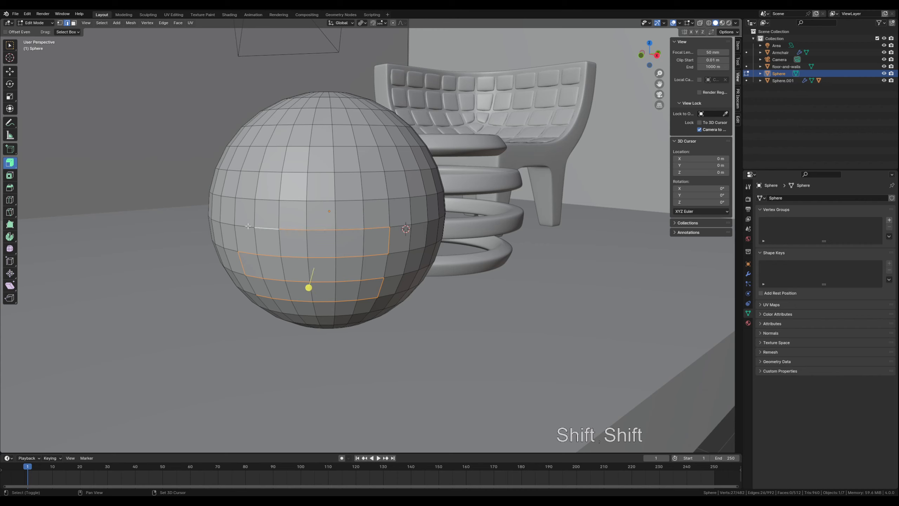
{"action": "left_click", "coordinate": [245, 228], "text": "shift"}
Step: Continue the zigzag edge selection across the two rows around the sphere's middle, adding alternating vertical edges at the ends
{"action": "left_click", "coordinate": [235, 214], "text": "shift"}
{"action": "left_click", "coordinate": [246, 200], "text": "shift"}
{"action": "left_click", "coordinate": [263, 199], "text": "shift"}
{"action": "left_click", "coordinate": [288, 199], "text": "shift"}
{"action": "left_click", "coordinate": [315, 199], "text": "shift"}
{"action": "left_click", "coordinate": [345, 199], "text": "shift"}
{"action": "left_click", "coordinate": [374, 199], "text": "shift"}
{"action": "left_click", "coordinate": [386, 183], "text": "shift"}
{"action": "left_click", "coordinate": [373, 173], "text": "shift"}
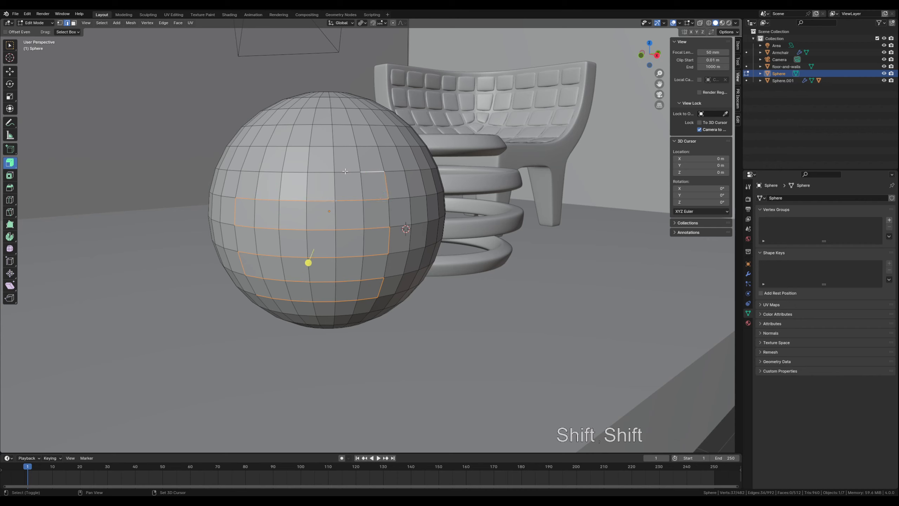
{"action": "left_click", "coordinate": [348, 173], "text": "shift"}
{"action": "left_click", "coordinate": [321, 172], "text": "shift"}
{"action": "left_click", "coordinate": [295, 172], "text": "shift"}
{"action": "left_click", "coordinate": [268, 173], "text": "shift"}
{"action": "left_click", "coordinate": [248, 172], "text": "shift"}
Step: Carry the zigzag edge selection through two more rows on the sphere's upper half, joined by single vertical edges
{"action": "left_click", "coordinate": [245, 159], "text": "shift"}
{"action": "left_click", "coordinate": [258, 146], "text": "shift"}
{"action": "left_click", "coordinate": [277, 146], "text": "shift"}
{"action": "left_click", "coordinate": [300, 146], "text": "shift"}
{"action": "left_click", "coordinate": [321, 146], "text": "shift"}
{"action": "left_click", "coordinate": [345, 145], "text": "shift"}
{"action": "left_click", "coordinate": [366, 145], "text": "shift"}
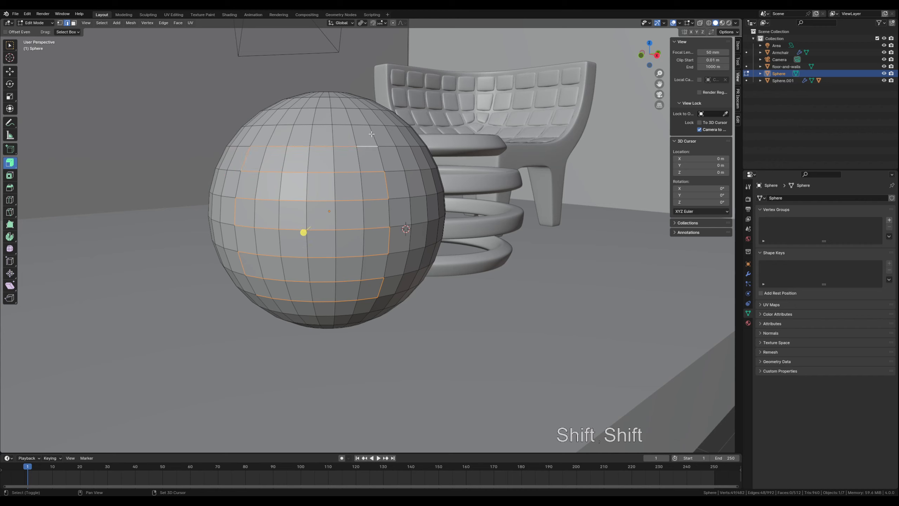
{"action": "left_click", "coordinate": [373, 134], "text": "shift"}
{"action": "left_click", "coordinate": [358, 124], "text": "shift"}
{"action": "left_click", "coordinate": [338, 123], "text": "shift"}
{"action": "left_click", "coordinate": [315, 123], "text": "shift"}
{"action": "left_click", "coordinate": [306, 124], "text": "shift"}
{"action": "left_click", "coordinate": [289, 124], "text": "shift"}
{"action": "left_click", "coordinate": [271, 124], "text": "shift"}
Step: Finish the zigzag edge selection with a vertical edge and the last horizontal row near the sphere's top
{"action": "left_click", "coordinate": [279, 113], "text": "shift"}
{"action": "left_click", "coordinate": [284, 110], "text": "shift"}
{"action": "left_click", "coordinate": [297, 109], "text": "shift"}
{"action": "left_click", "coordinate": [306, 109], "text": "shift"}
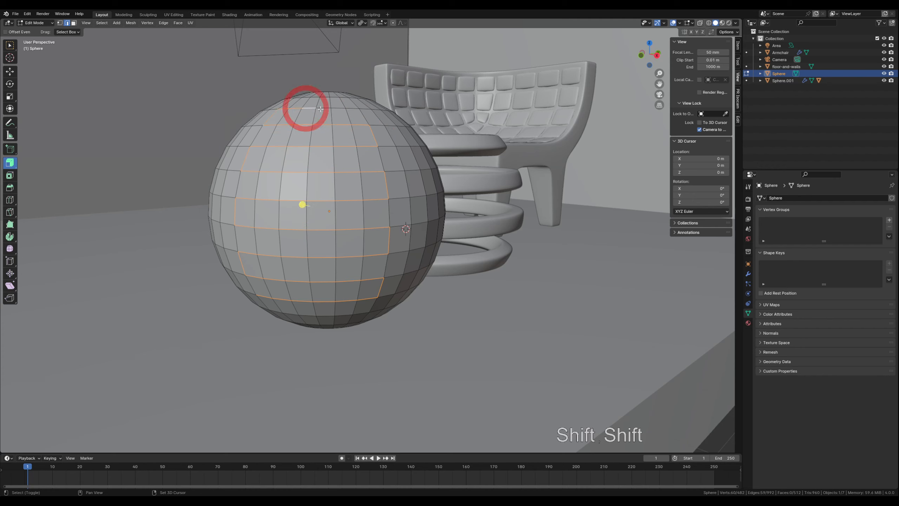
{"action": "left_click", "coordinate": [329, 109], "text": "shift"}
{"action": "left_click", "coordinate": [340, 109], "text": "shift"}
{"action": "left_click", "coordinate": [351, 109], "text": "shift"}
Step: Duplicate the zigzag edges about 1.78 m along X and separate them into their own object, returning to Object Mode
{"action": "middle_click_drag", "start_coordinate": [384, 237], "coordinate": [367, 217]}
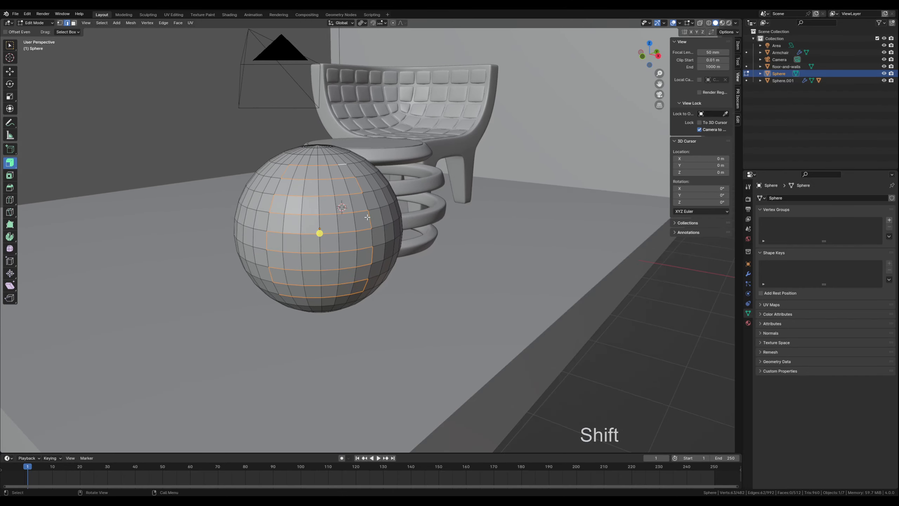
{"action": "key", "text": "shift+d"}
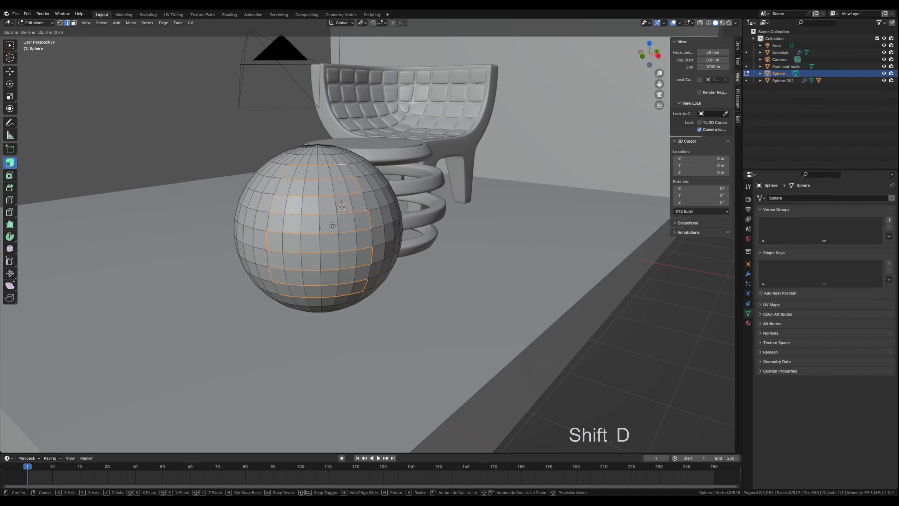
{"action": "key", "text": "x"}
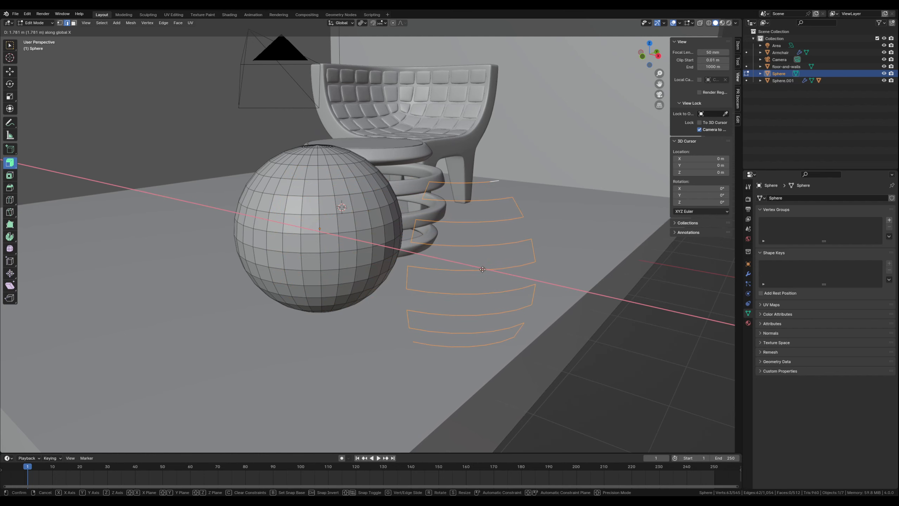
{"action": "left_click", "coordinate": [482, 269]}
{"action": "key", "text": "p"}
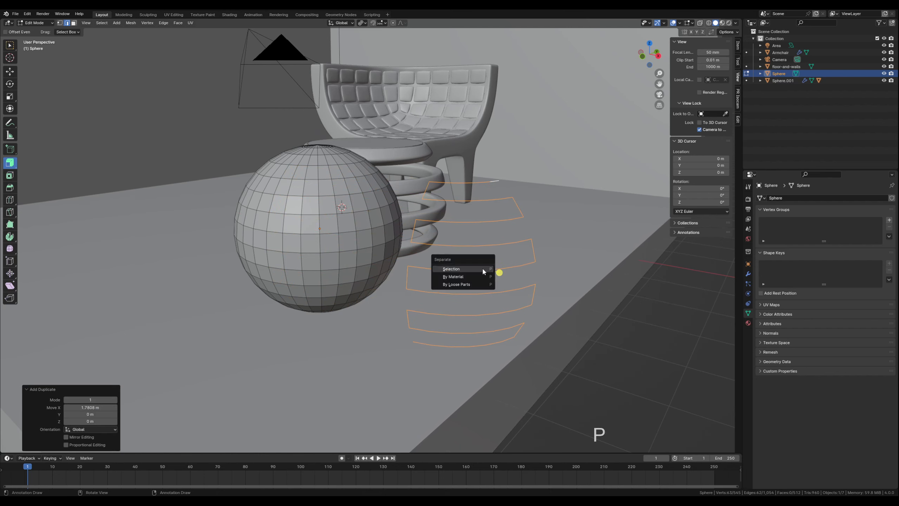
{"action": "left_click", "coordinate": [482, 268]}
{"action": "key", "text": "Tab"}
{"action": "scroll", "coordinate": [483, 269], "scroll_direction": "down", "scroll_amount": 2}
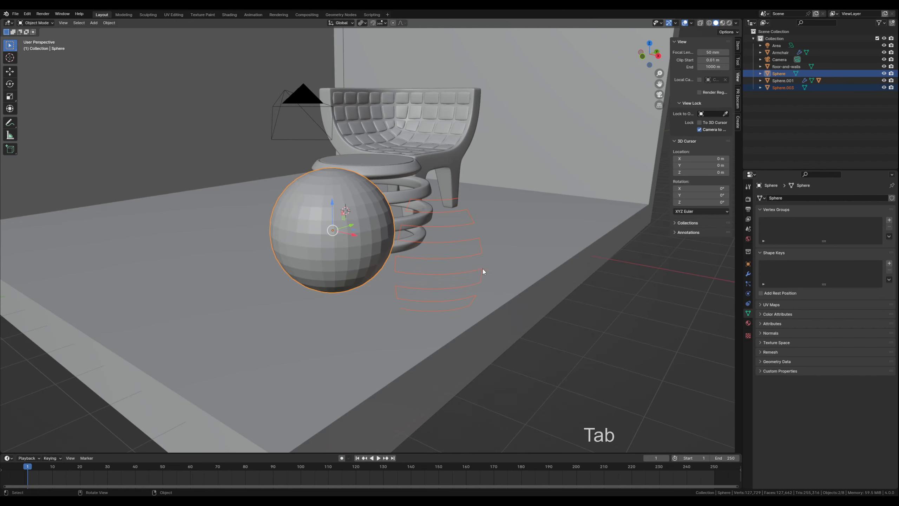
Step: Select the separated zigzag object on its own and convert it to a curve
{"action": "left_click", "coordinate": [331, 248]}
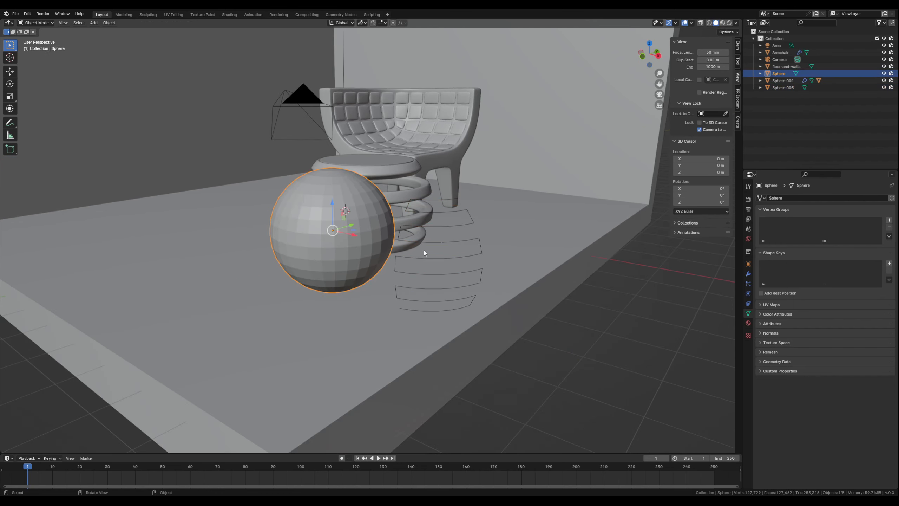
{"action": "left_click", "coordinate": [429, 261]}
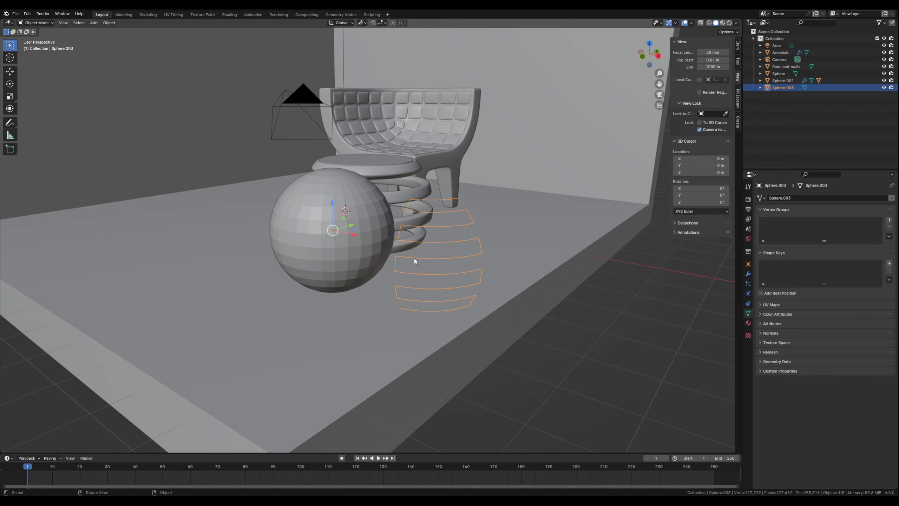
{"action": "right_click", "coordinate": [414, 259]}
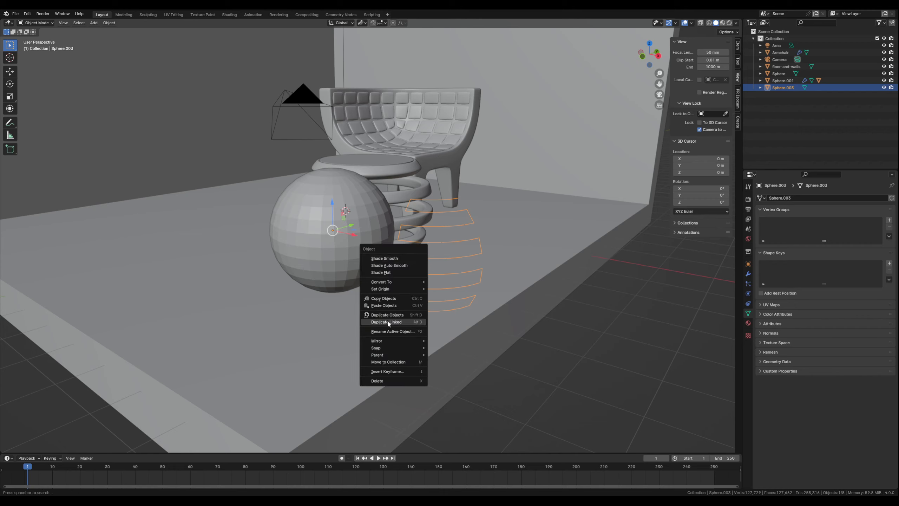
{"action": "mouse_move", "coordinate": [390, 282]}
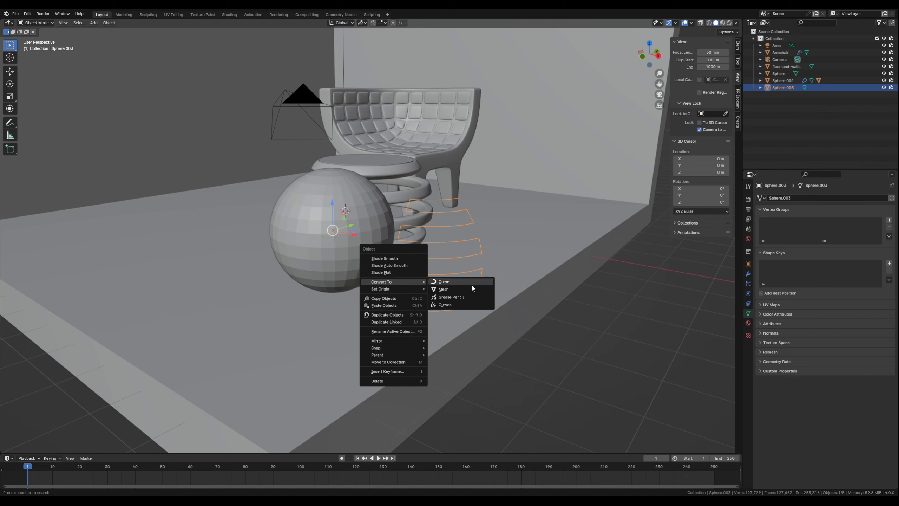
{"action": "left_click", "coordinate": [455, 281]}
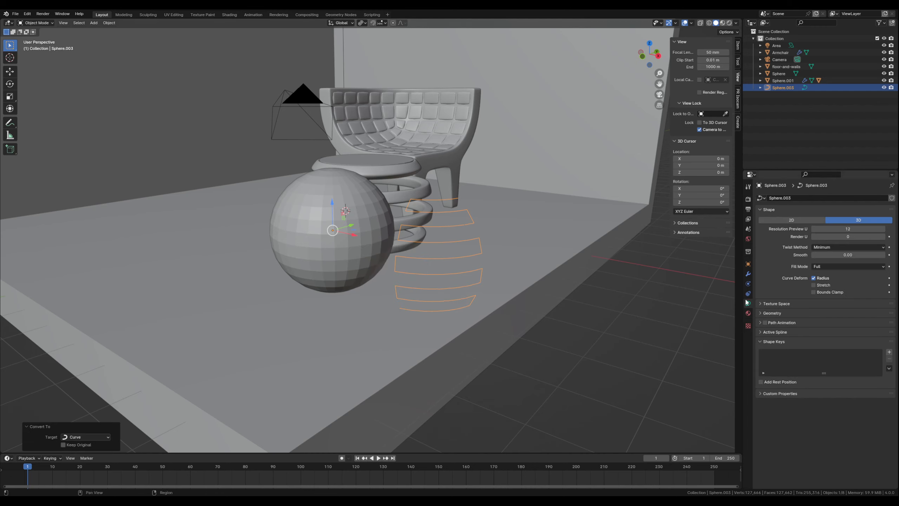
Step: Give the zigzag curve a round bevel with 0.03 m depth and resolution 6, and enable Fill Caps
{"action": "left_click", "coordinate": [759, 313]}
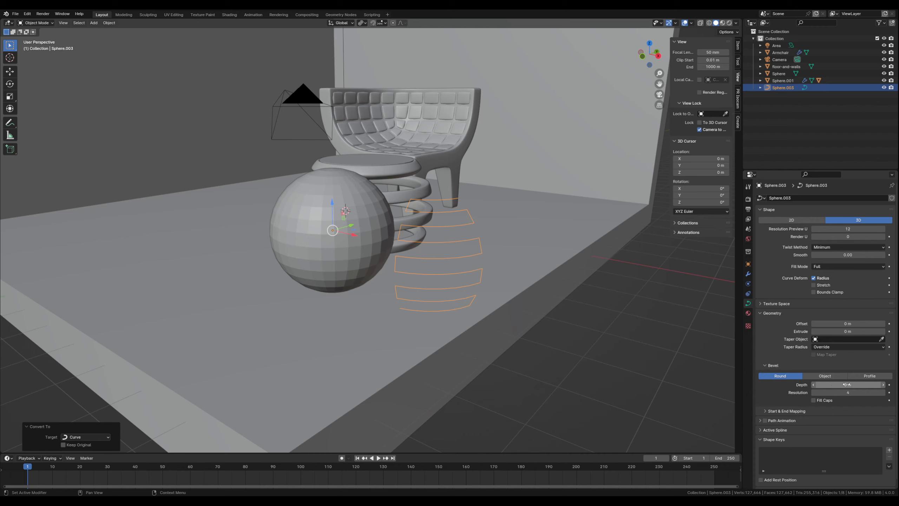
{"action": "left_click_drag", "start_coordinate": [843, 384], "coordinate": [856, 385]}
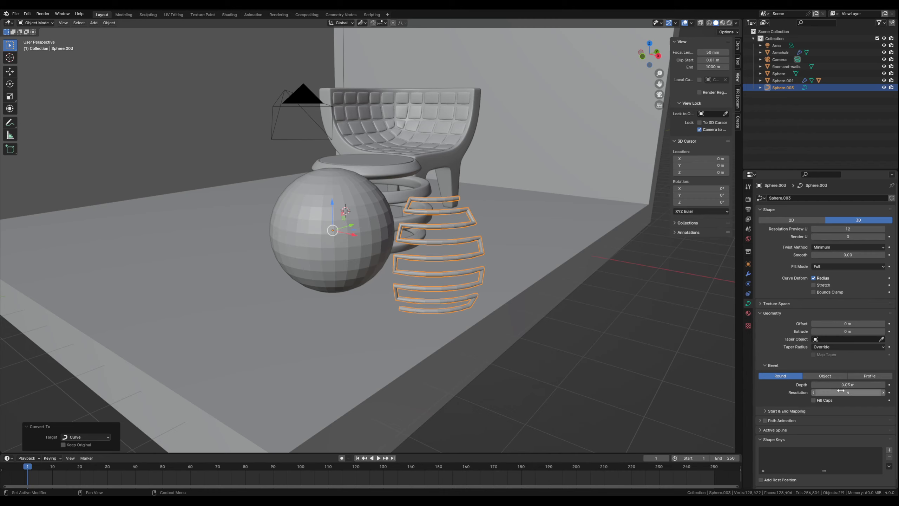
{"action": "left_click", "coordinate": [883, 392]}
{"action": "left_click", "coordinate": [883, 392]}
{"action": "left_click", "coordinate": [822, 401]}
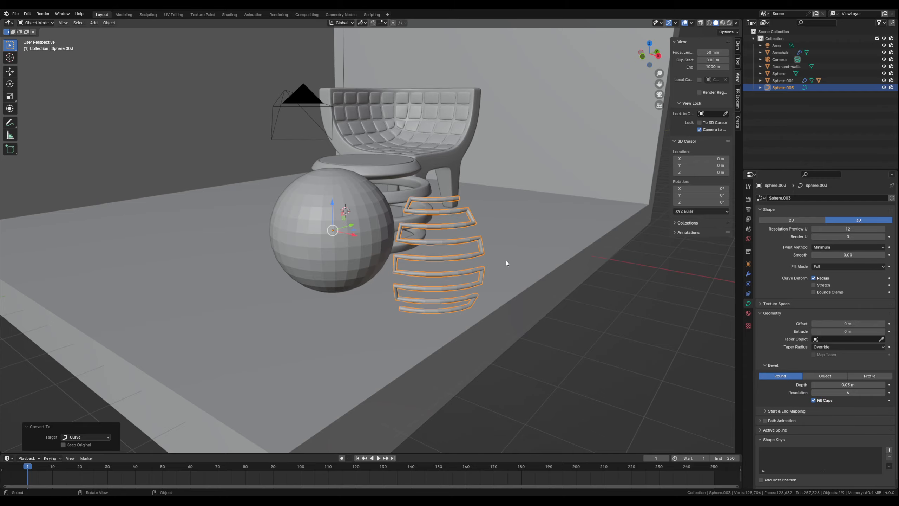
Step: Examine the zigzag tube's end up close, switching Fill Caps off and on again to compare
{"action": "middle_click_drag", "start_coordinate": [506, 260], "coordinate": [306, 288]}
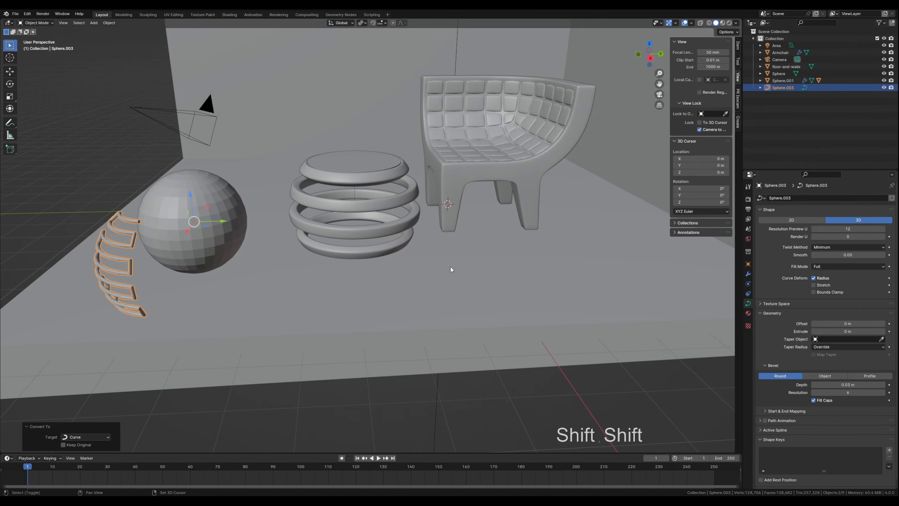
{"action": "middle_click_drag", "start_coordinate": [343, 245], "coordinate": [473, 266], "text": "shift"}
{"action": "scroll", "coordinate": [233, 290], "scroll_direction": "up", "scroll_amount": 6}
{"action": "mouse_move", "coordinate": [234, 292]}
{"action": "middle_mouse_down", "text": "shift"}
{"action": "mouse_move", "coordinate": [293, 280]}
{"action": "mouse_move", "coordinate": [238, 275]}
{"action": "middle_mouse_up", "text": "shift"}
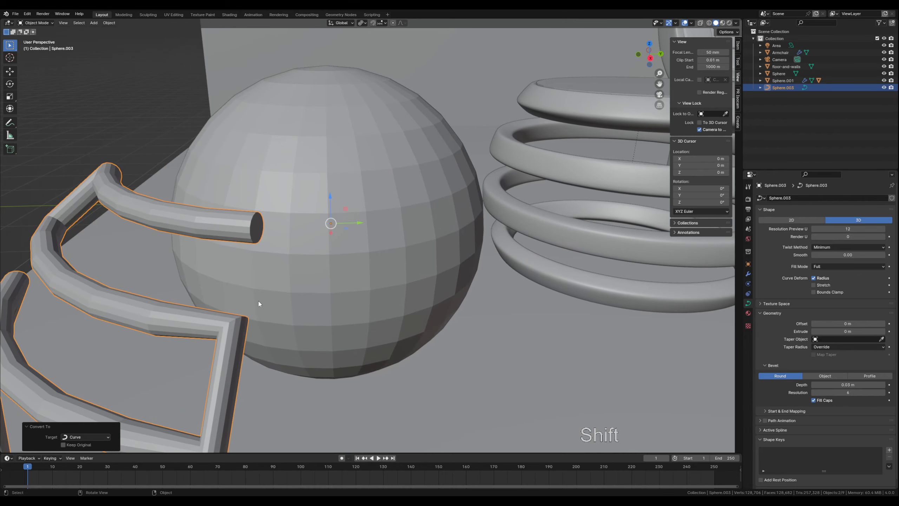
{"action": "left_click", "coordinate": [814, 401]}
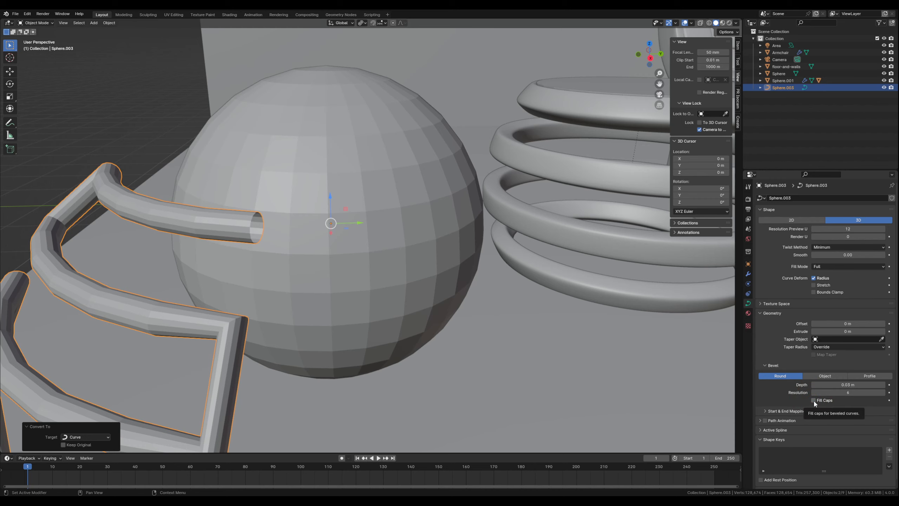
{"action": "left_click", "coordinate": [814, 401]}
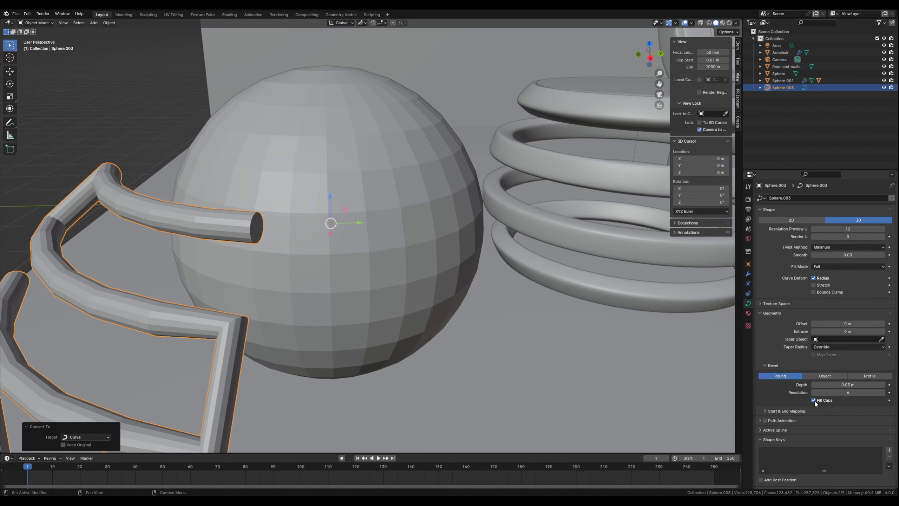
Step: Edit the sphere in face mode and select a filled region of faces down its front, from near the top pole to the lower rows
{"action": "middle_click_drag", "start_coordinate": [332, 335], "coordinate": [347, 327]}
{"action": "scroll", "coordinate": [347, 327], "scroll_direction": "down", "scroll_amount": 3}
{"action": "scroll", "coordinate": [348, 327], "scroll_direction": "down", "scroll_amount": 3}
{"action": "middle_click_drag", "start_coordinate": [298, 293], "coordinate": [313, 291], "text": "shift"}
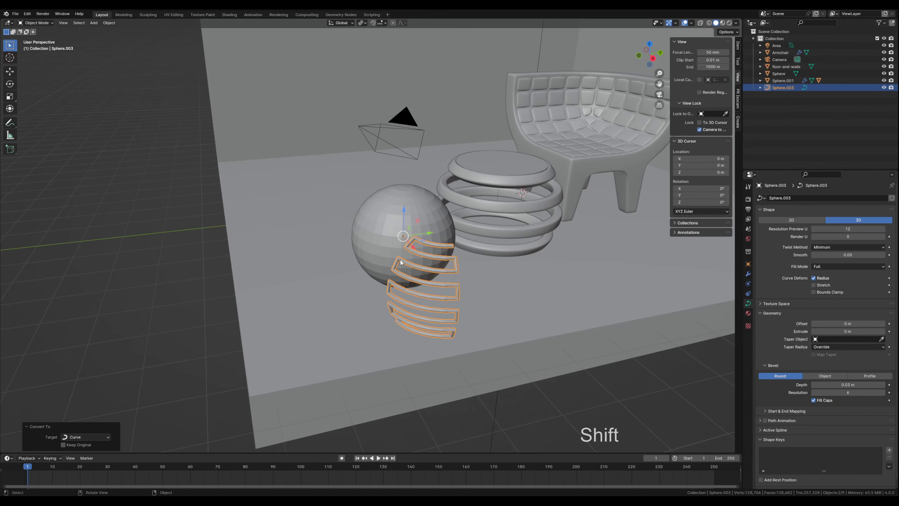
{"action": "middle_click_drag", "start_coordinate": [389, 260], "coordinate": [395, 258]}
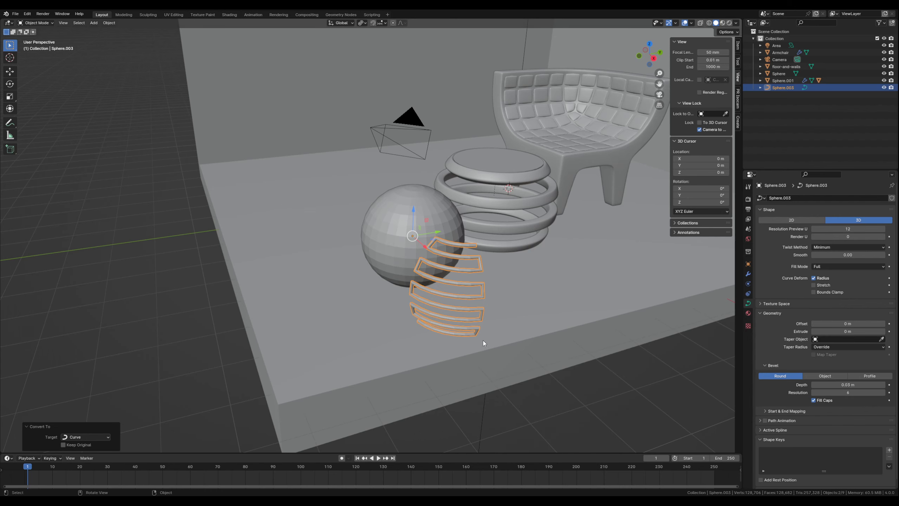
{"action": "middle_click_drag", "start_coordinate": [436, 312], "coordinate": [438, 306]}
{"action": "scroll", "coordinate": [438, 306], "scroll_direction": "up", "scroll_amount": 3}
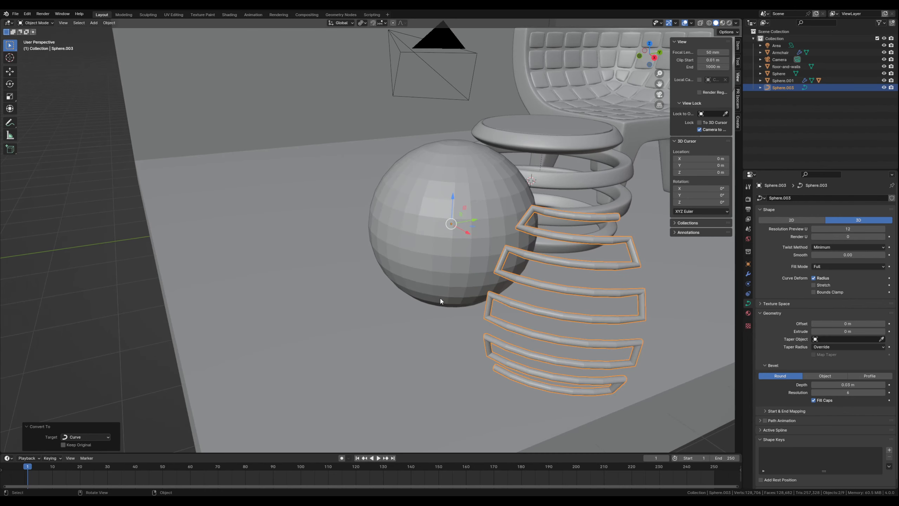
{"action": "middle_click_drag", "start_coordinate": [516, 294], "coordinate": [435, 290], "text": "shift"}
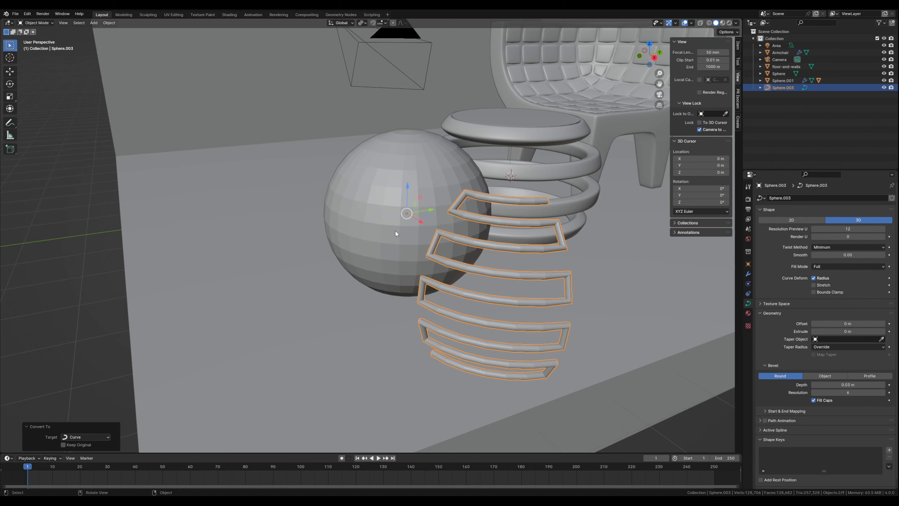
{"action": "left_click", "coordinate": [379, 199]}
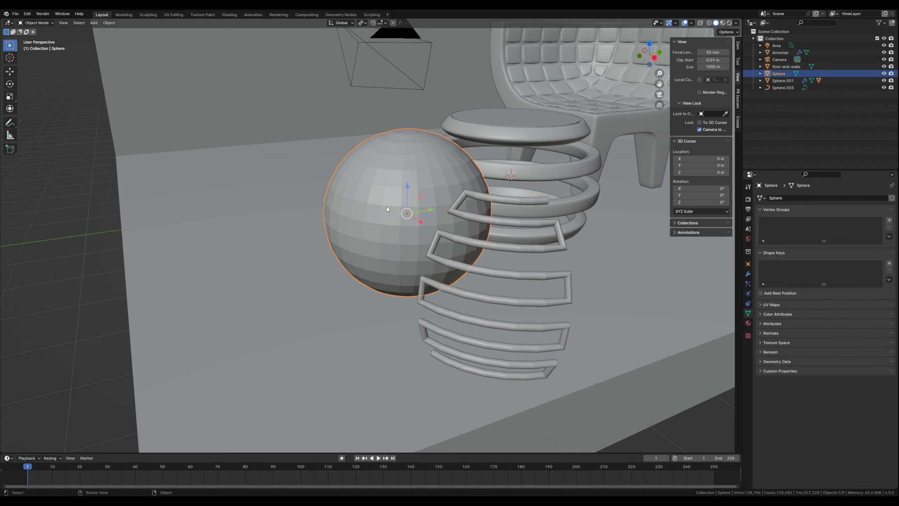
{"action": "key", "text": "Tab"}
{"action": "middle_click_drag", "start_coordinate": [378, 201], "coordinate": [396, 177]}
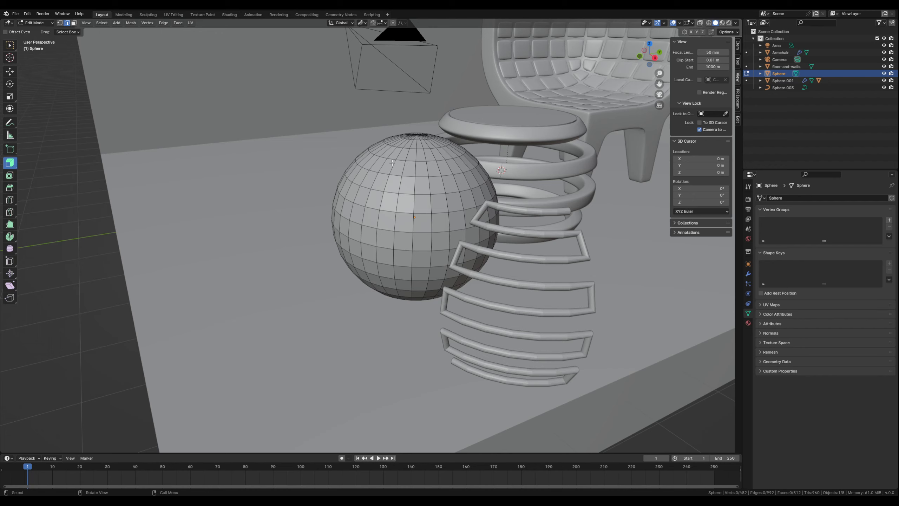
{"action": "key", "text": "3"}
{"action": "left_click", "coordinate": [394, 155]}
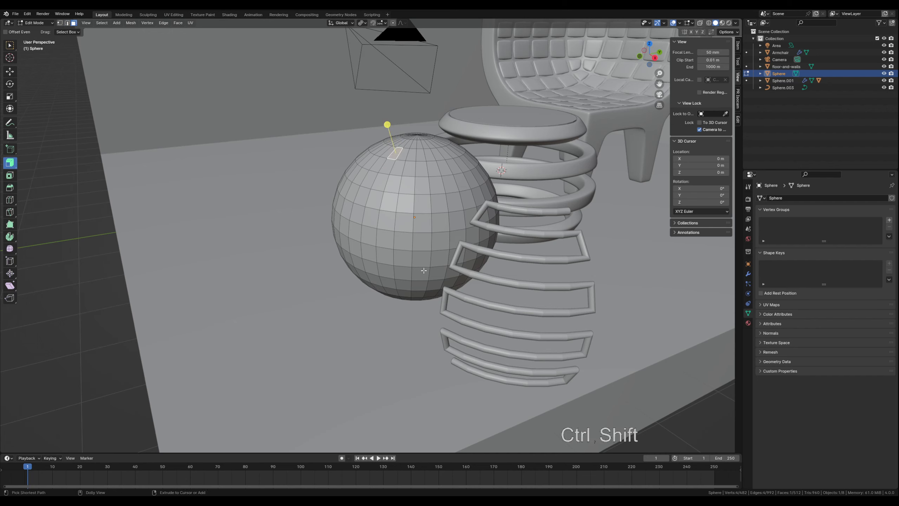
{"action": "left_click", "coordinate": [432, 282], "text": "ctrl+shift"}
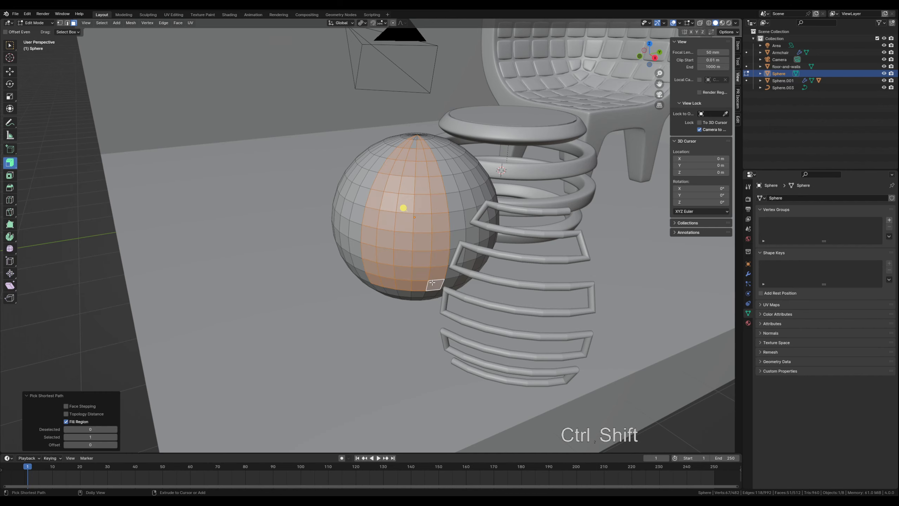
Step: Trim the sphere's face selection by deselecting the narrow faces closest to the top pole
{"action": "middle_click_drag", "start_coordinate": [413, 172], "coordinate": [406, 262]}
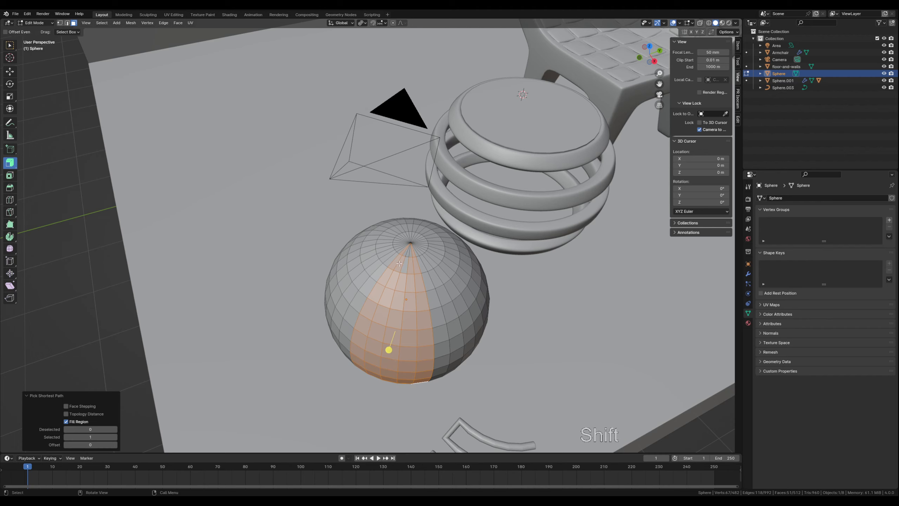
{"action": "left_click", "coordinate": [381, 280]}
{"action": "middle_click_drag", "start_coordinate": [381, 280], "coordinate": [408, 221]}
{"action": "left_click", "coordinate": [429, 276], "text": "ctrl+shift"}
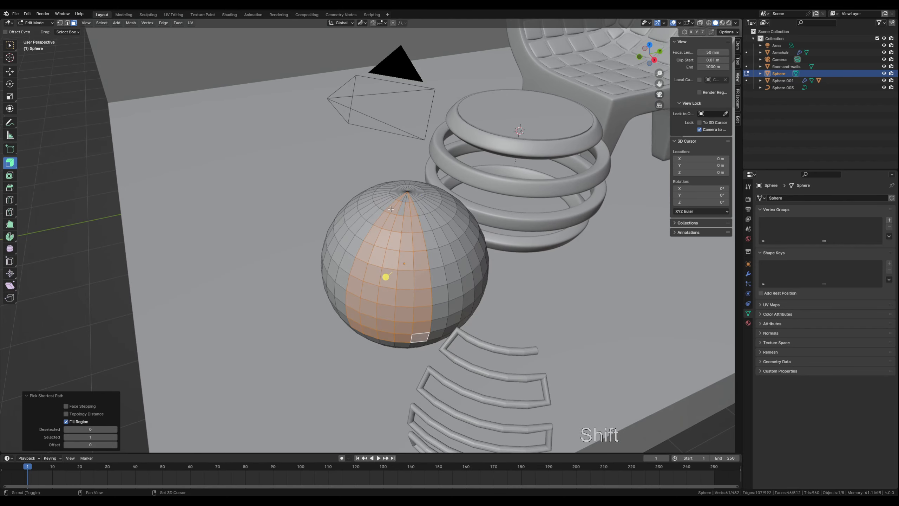
{"action": "left_click", "coordinate": [391, 209], "text": "shift"}
{"action": "left_click", "coordinate": [396, 209], "text": "shift"}
{"action": "left_click", "coordinate": [408, 212], "text": "shift"}
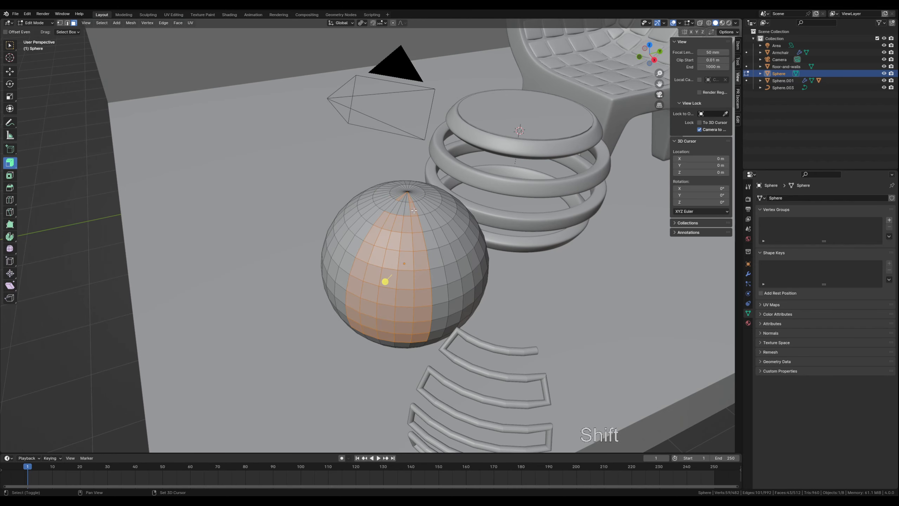
{"action": "left_click", "coordinate": [413, 210], "text": "shift"}
{"action": "left_click", "coordinate": [410, 199], "text": "shift"}
{"action": "left_click", "coordinate": [398, 198], "text": "shift"}
Step: Extend the sphere's face selection down through the lower rows to near the bottom pole, filling the region
{"action": "mouse_move", "coordinate": [405, 219]}
{"action": "middle_mouse_down"}
{"action": "mouse_move", "coordinate": [371, 275]}
{"action": "mouse_move", "coordinate": [390, 227]}
{"action": "middle_mouse_up"}
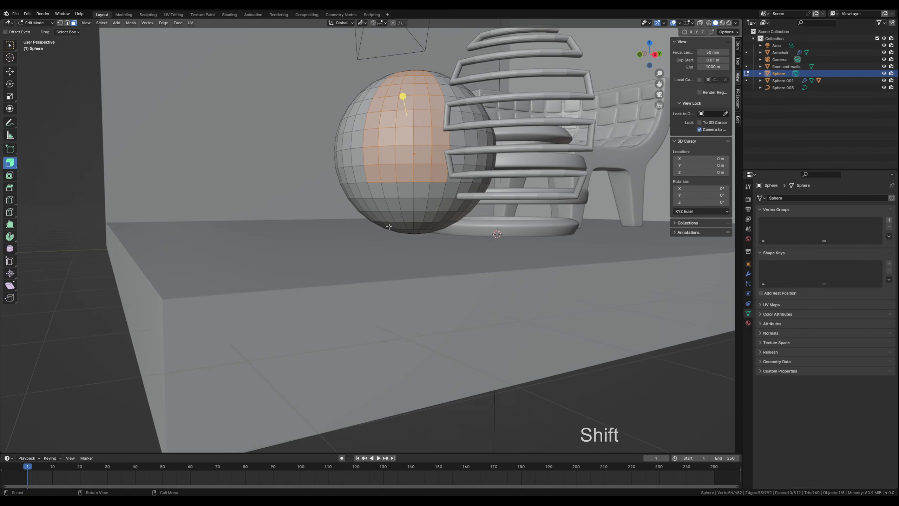
{"action": "left_click", "coordinate": [376, 190], "text": "shift"}
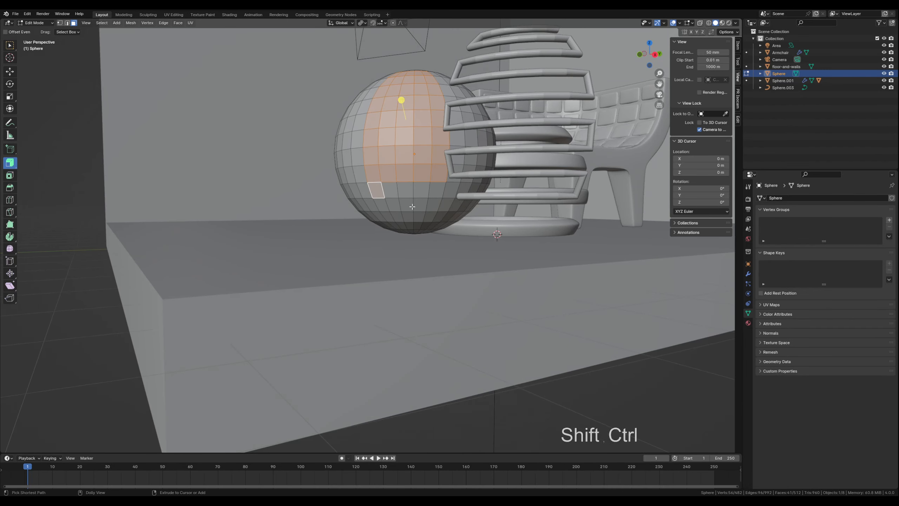
{"action": "left_click", "coordinate": [433, 208], "text": "ctrl+shift"}
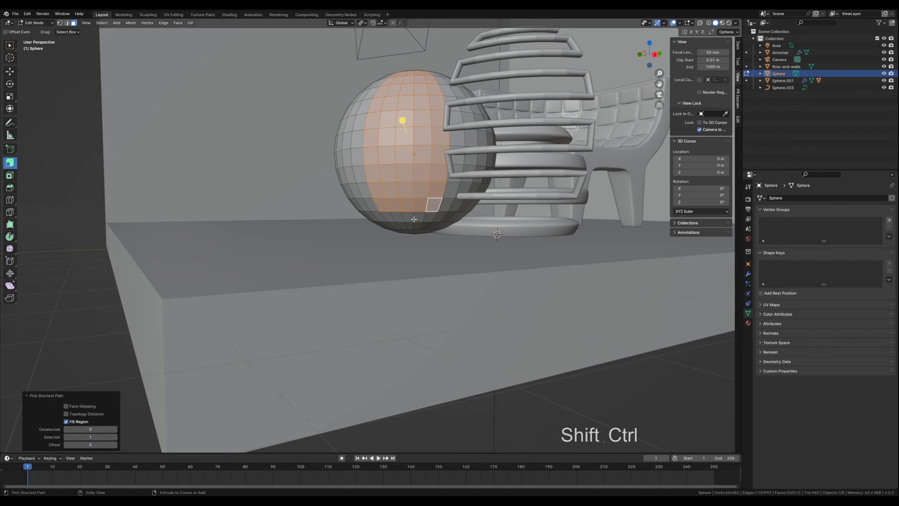
{"action": "left_click", "coordinate": [414, 217], "text": "ctrl+shift"}
{"action": "left_click", "coordinate": [388, 218], "text": "ctrl+shift"}
Step: Duplicate the selected faces about 0.64 m along X, separate them into their own object and return to Object Mode
{"action": "middle_click_drag", "start_coordinate": [389, 218], "coordinate": [416, 216]}
{"action": "mouse_move", "coordinate": [423, 191]}
{"action": "middle_mouse_down"}
{"action": "mouse_move", "coordinate": [459, 218]}
{"action": "mouse_move", "coordinate": [414, 194]}
{"action": "middle_mouse_up"}
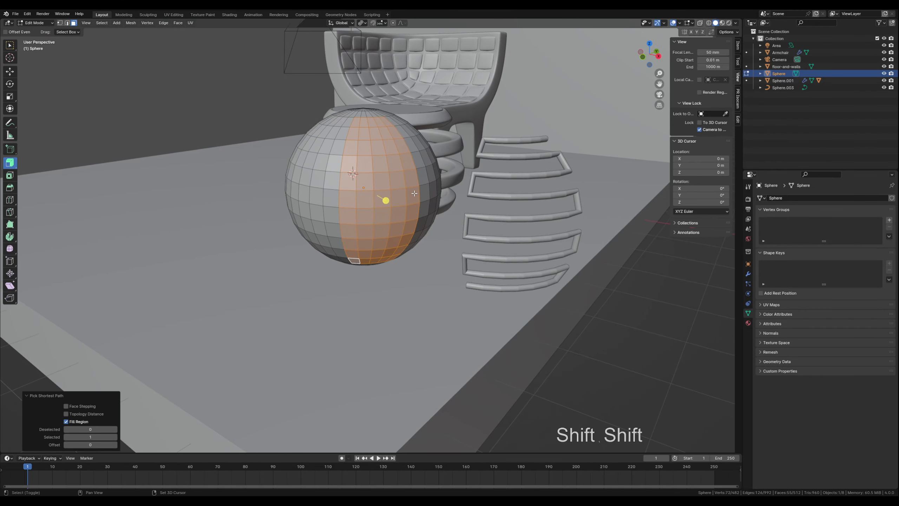
{"action": "key", "text": "shift+d"}
{"action": "key", "text": "x"}
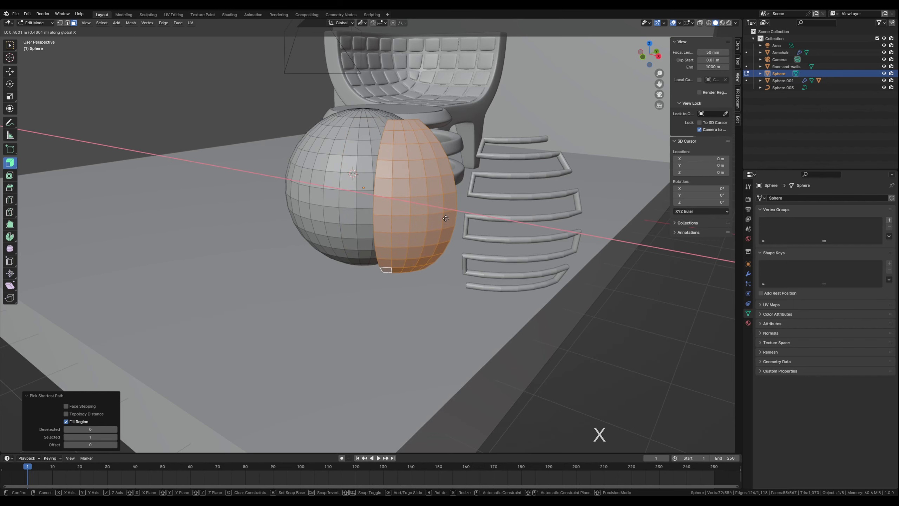
{"action": "left_click", "coordinate": [436, 209]}
{"action": "key", "text": "p"}
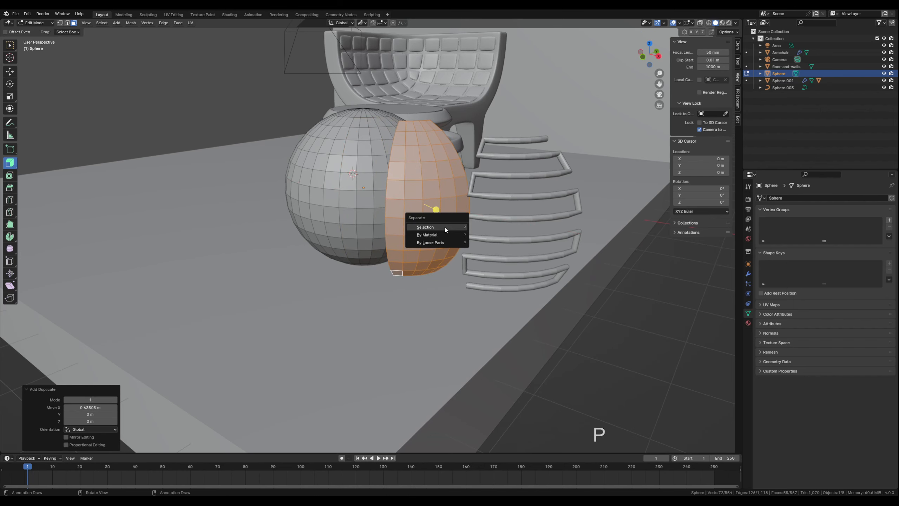
{"action": "left_click", "coordinate": [445, 228]}
{"action": "key", "text": "Tab"}
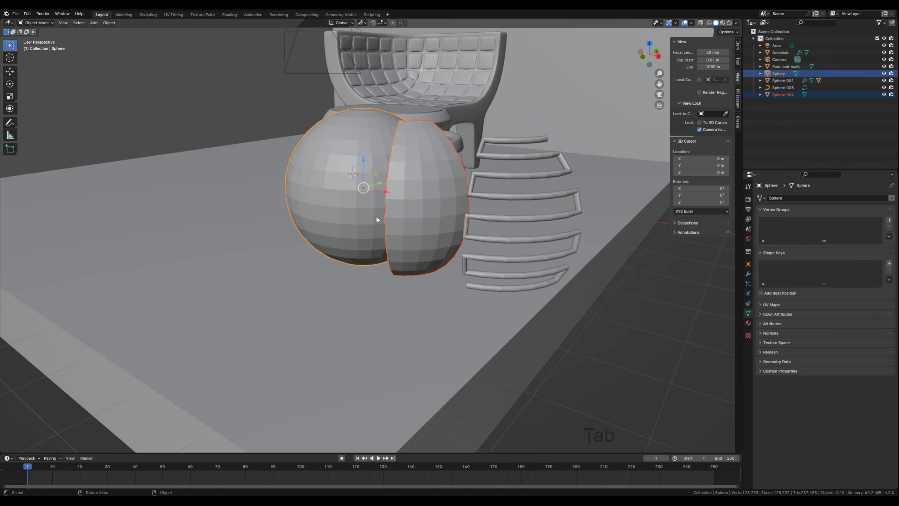
{"action": "middle_click_drag", "start_coordinate": [339, 196], "coordinate": [388, 209]}
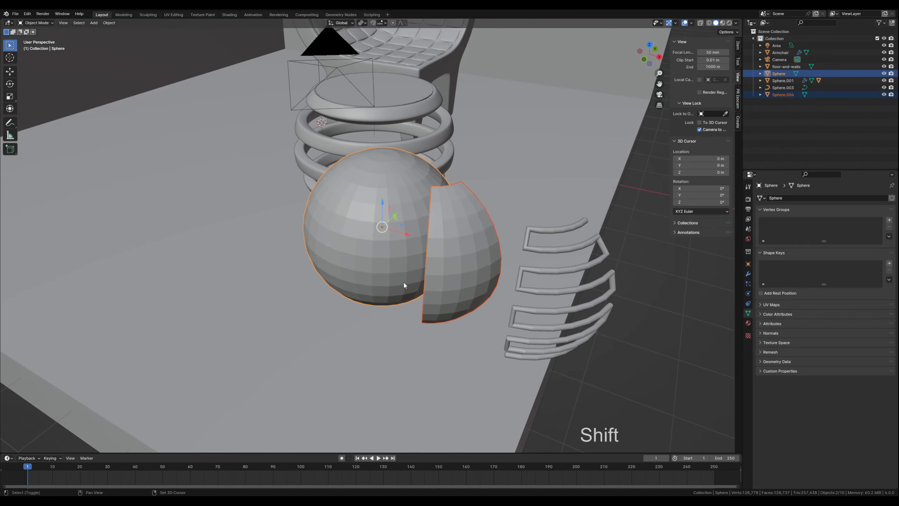
{"action": "middle_click_drag", "start_coordinate": [403, 283], "coordinate": [337, 269]}
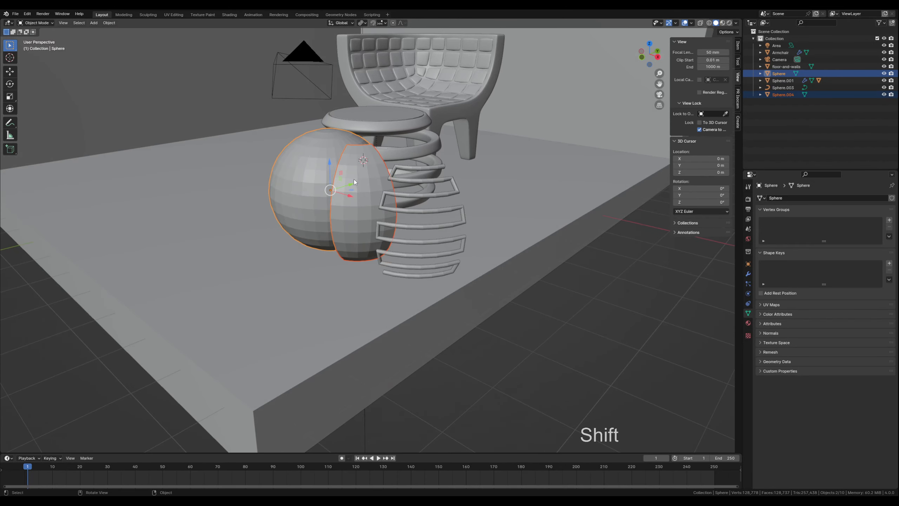
{"action": "left_click_drag", "start_coordinate": [352, 187], "coordinate": [267, 238]}
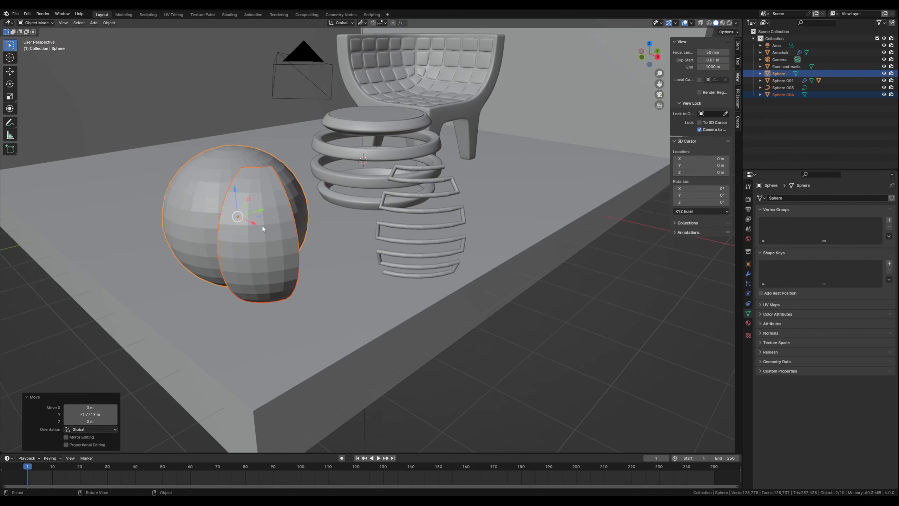
{"action": "key", "text": "ctrl+z"}
Step: Select only the original sphere and move it about -4.97 m along Y, clear of the other furniture pieces
{"action": "left_click", "coordinate": [202, 220]}
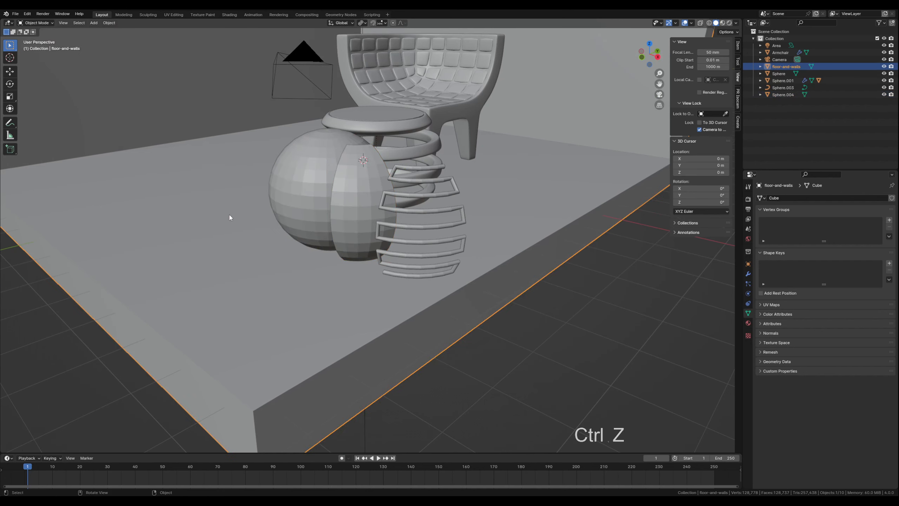
{"action": "left_click", "coordinate": [321, 179]}
{"action": "left_click_drag", "start_coordinate": [350, 186], "coordinate": [878, 252]}
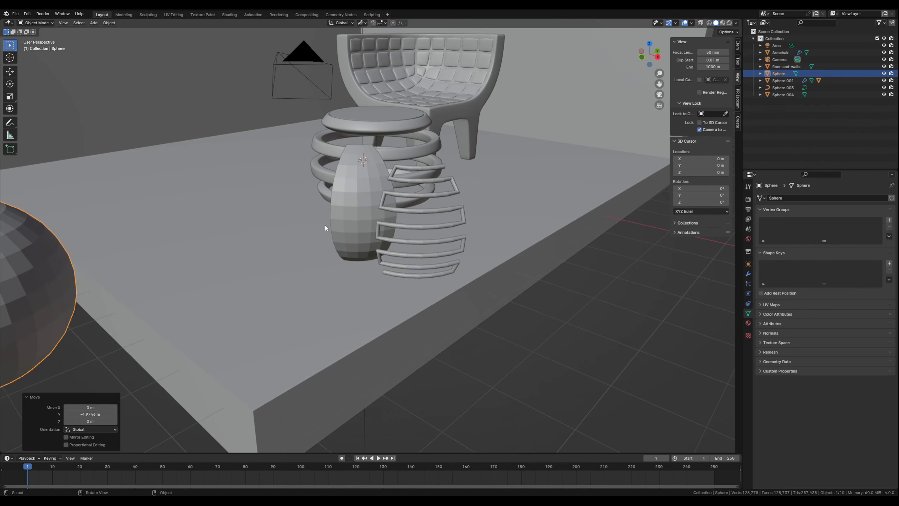
{"action": "left_click", "coordinate": [364, 201]}
{"action": "middle_click_drag", "start_coordinate": [355, 226], "coordinate": [407, 224]}
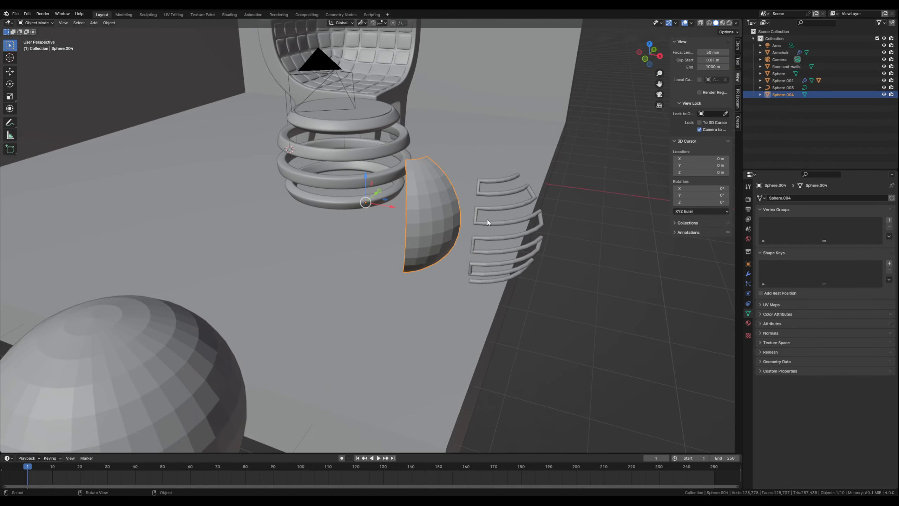
{"action": "scroll", "coordinate": [499, 230], "scroll_direction": "up", "scroll_amount": 2}
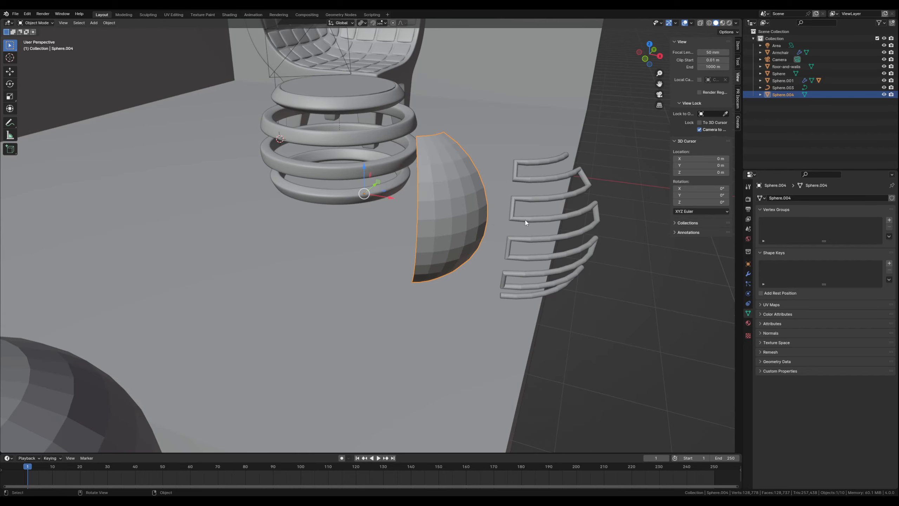
{"action": "middle_click_drag", "start_coordinate": [548, 227], "coordinate": [529, 226]}
{"action": "left_click", "coordinate": [438, 225]}
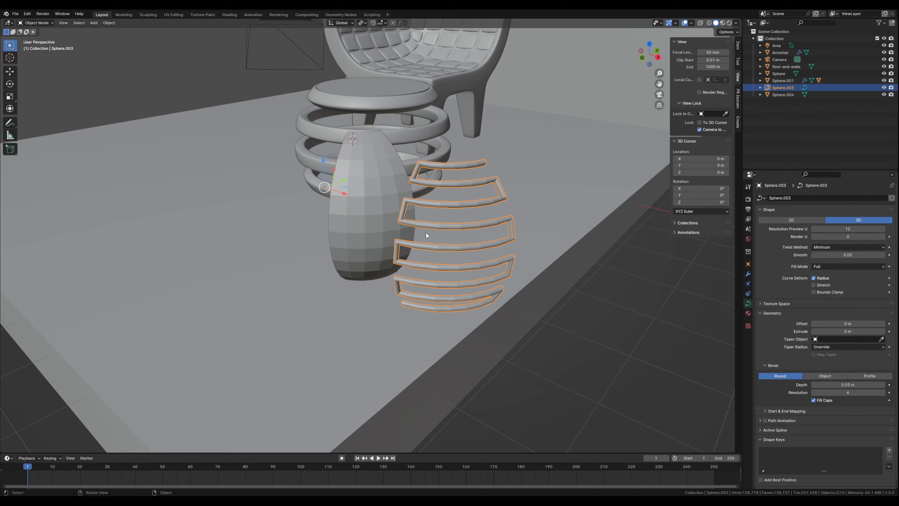
{"action": "left_click", "coordinate": [358, 216]}
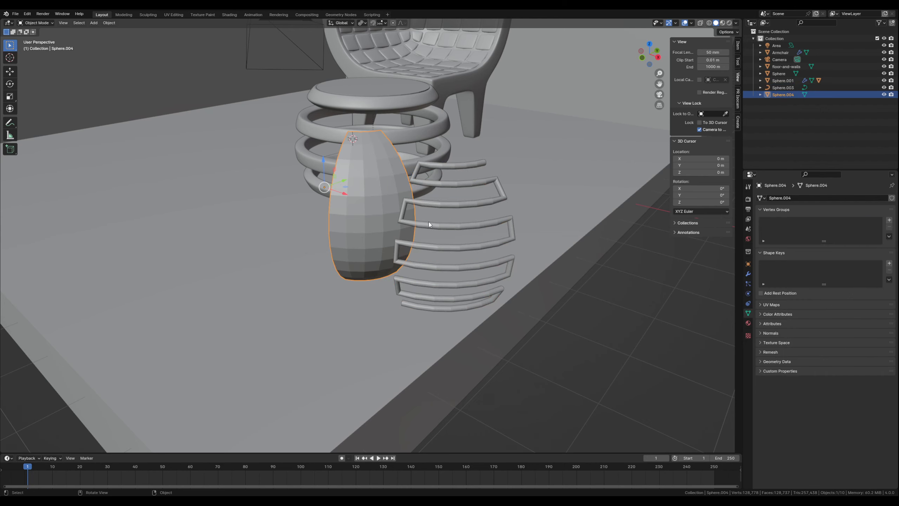
{"action": "left_click", "coordinate": [580, 309]}
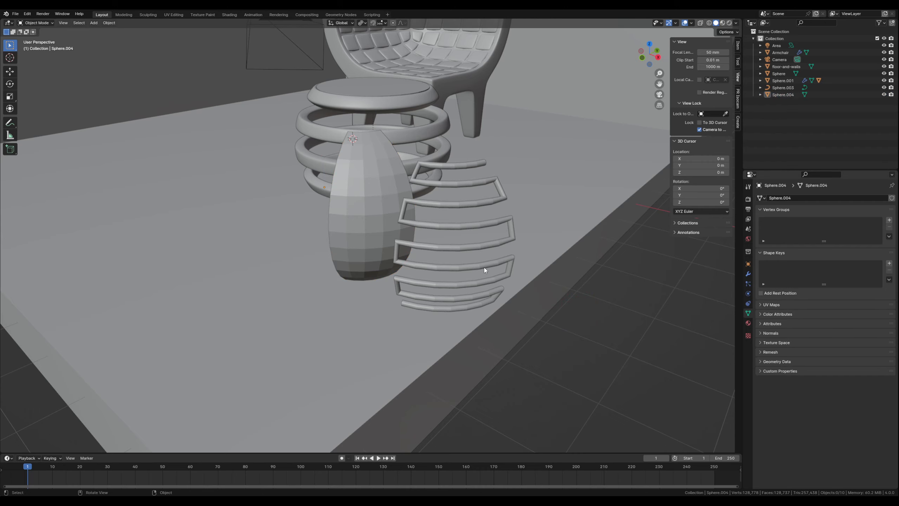
Step: Move the zigzag tube about -0.70 m along X so it overlaps the separated face patch
{"action": "left_click", "coordinate": [413, 222]}
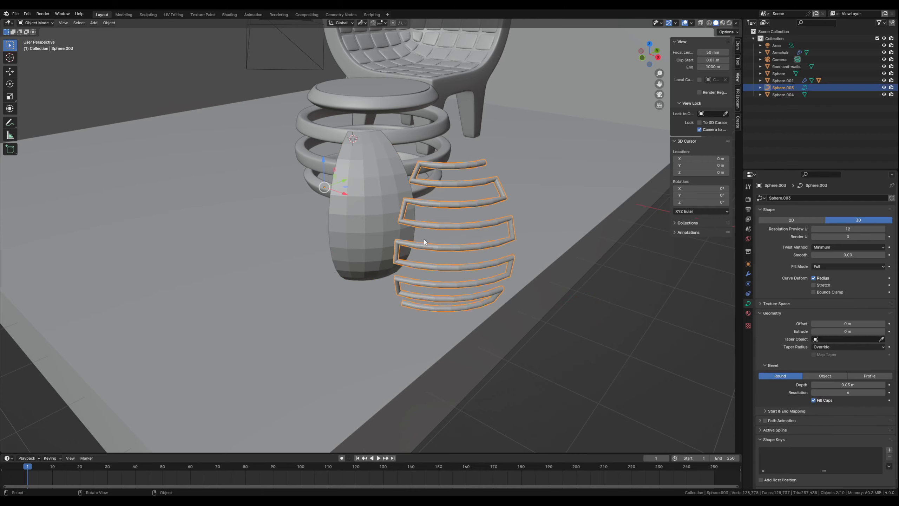
{"action": "mouse_move", "coordinate": [424, 239]}
{"action": "middle_mouse_down"}
{"action": "mouse_move", "coordinate": [437, 249]}
{"action": "mouse_move", "coordinate": [429, 248]}
{"action": "middle_mouse_up"}
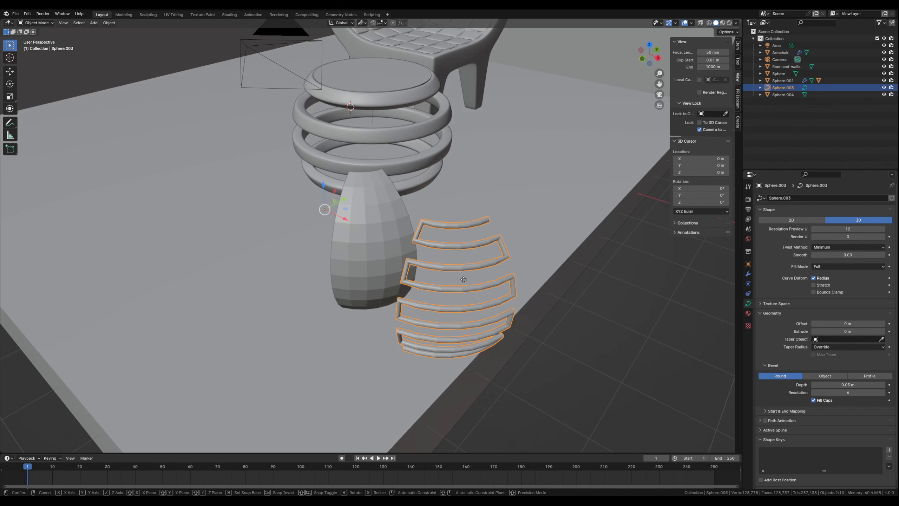
{"action": "key", "text": "g"}
{"action": "key", "text": "x"}
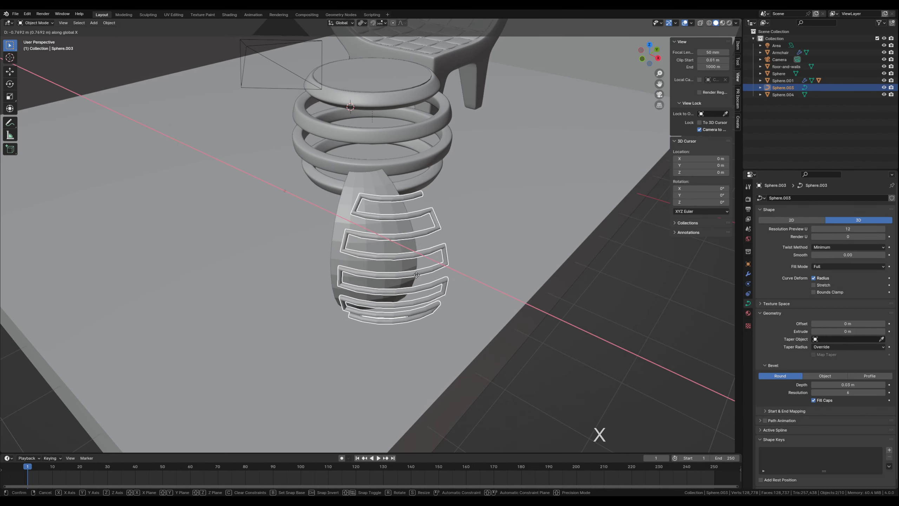
{"action": "left_click", "coordinate": [417, 283]}
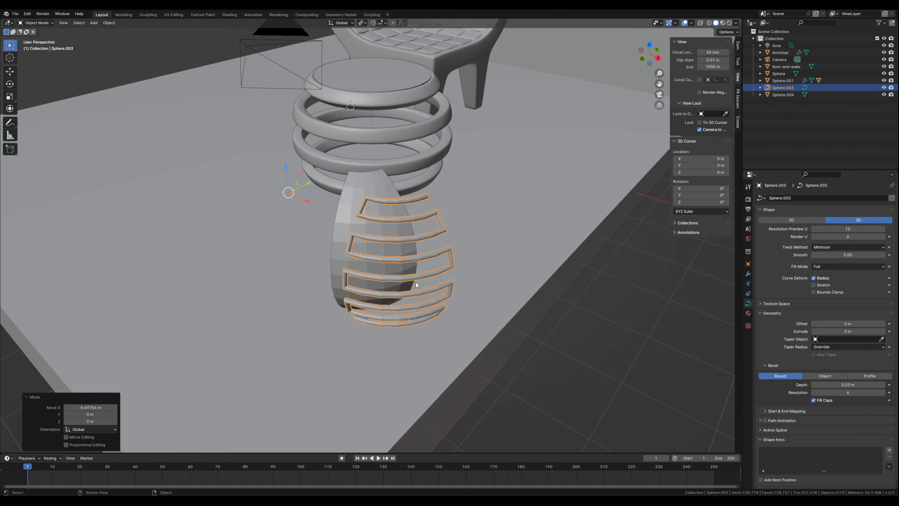
Step: Set the origin to geometry for both the separated face patch and the zigzag tube
{"action": "left_click", "coordinate": [372, 191]}
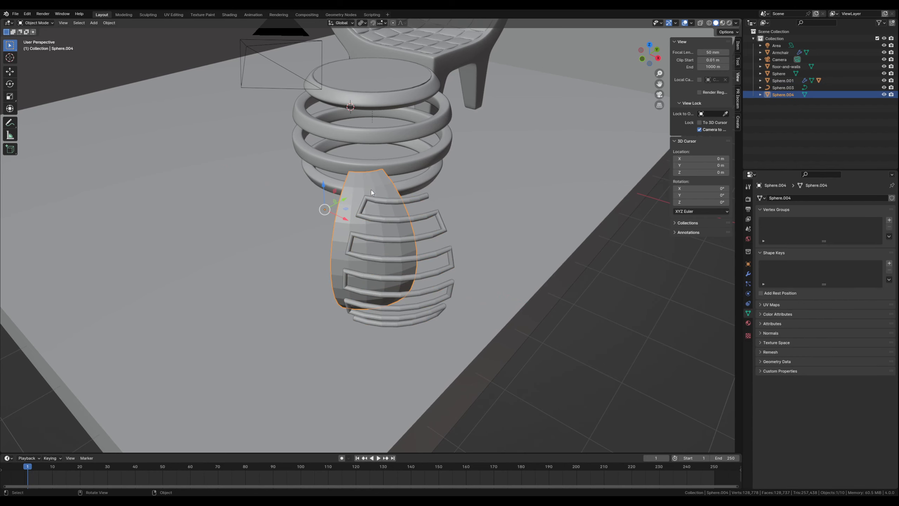
{"action": "left_click", "coordinate": [109, 23]}
{"action": "mouse_move", "coordinate": [125, 39]}
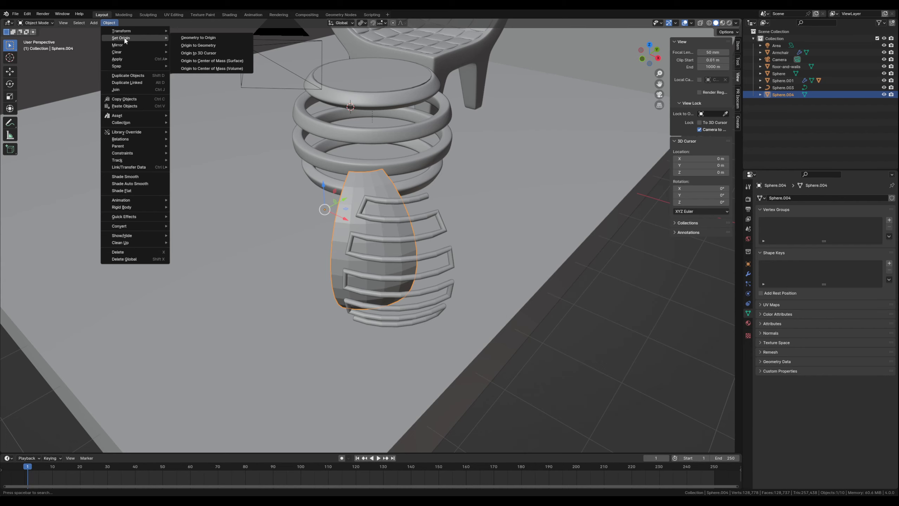
{"action": "left_click", "coordinate": [201, 45]}
{"action": "left_click", "coordinate": [422, 259]}
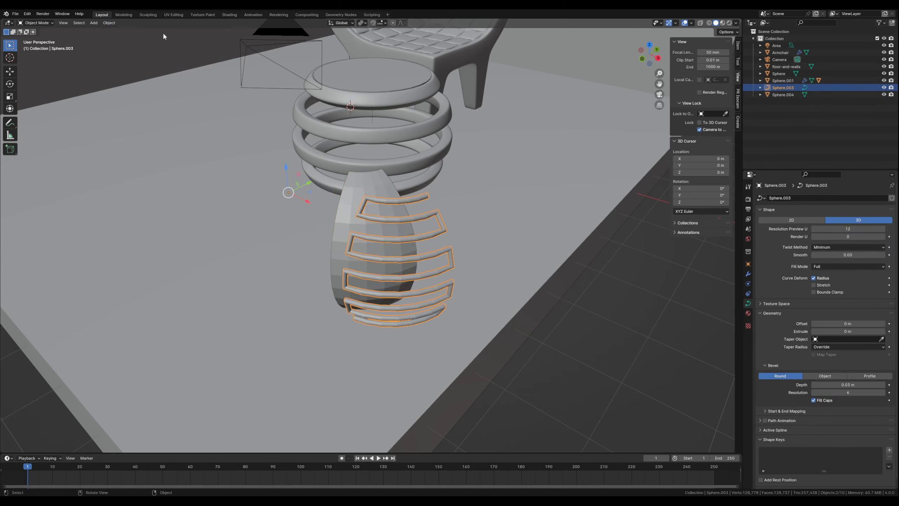
{"action": "left_click", "coordinate": [108, 23]}
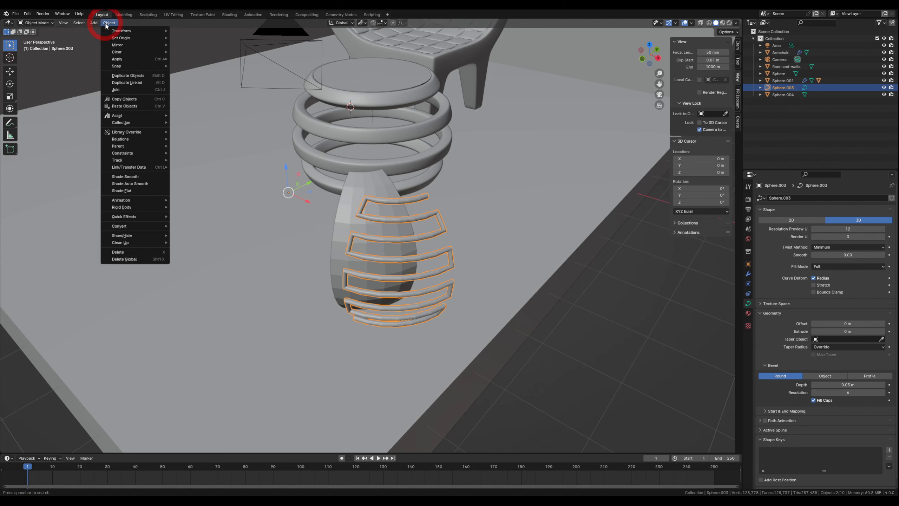
{"action": "mouse_move", "coordinate": [120, 38]}
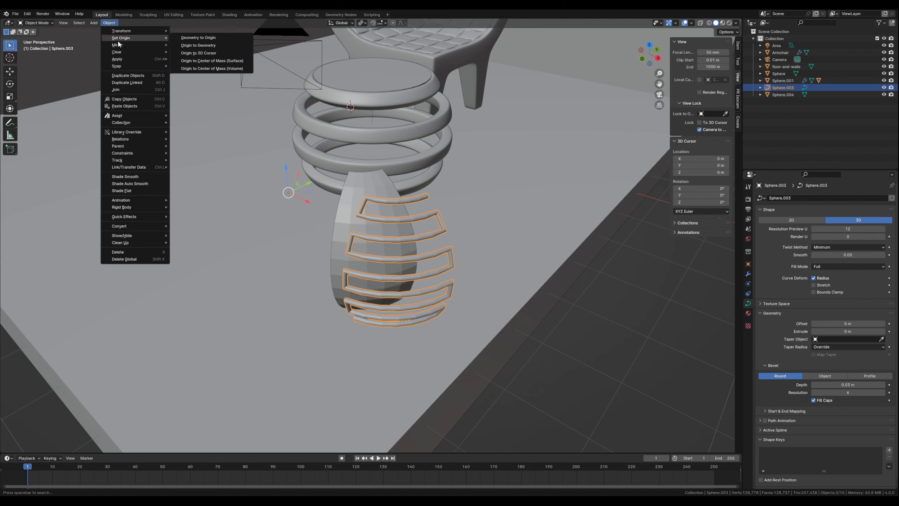
{"action": "left_click", "coordinate": [197, 46]}
Step: Rotate the separated face patch -20° about the Z axis, using snapped increments
{"action": "left_click", "coordinate": [373, 189]}
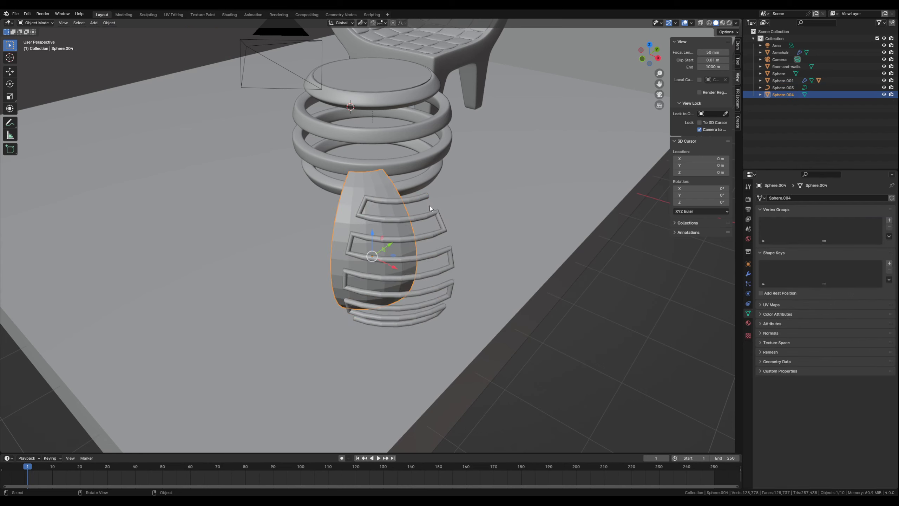
{"action": "key", "text": "r"}
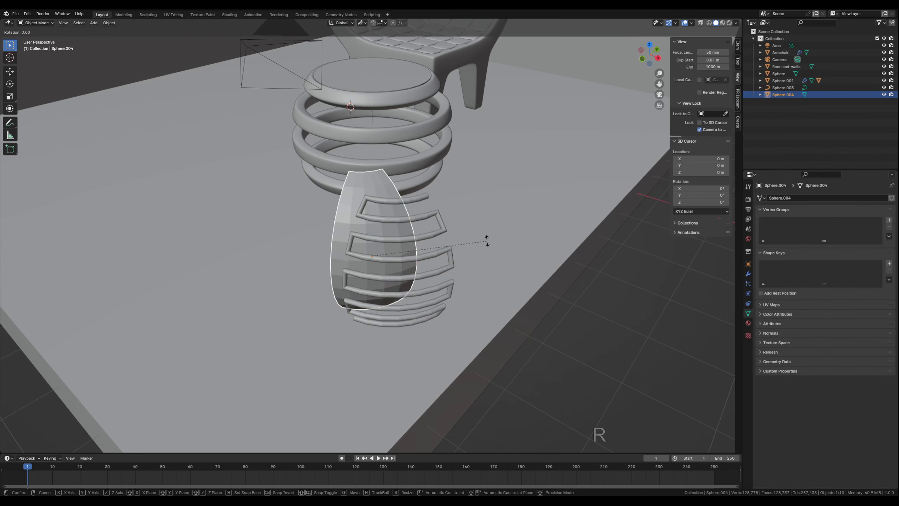
{"action": "key", "text": "z"}
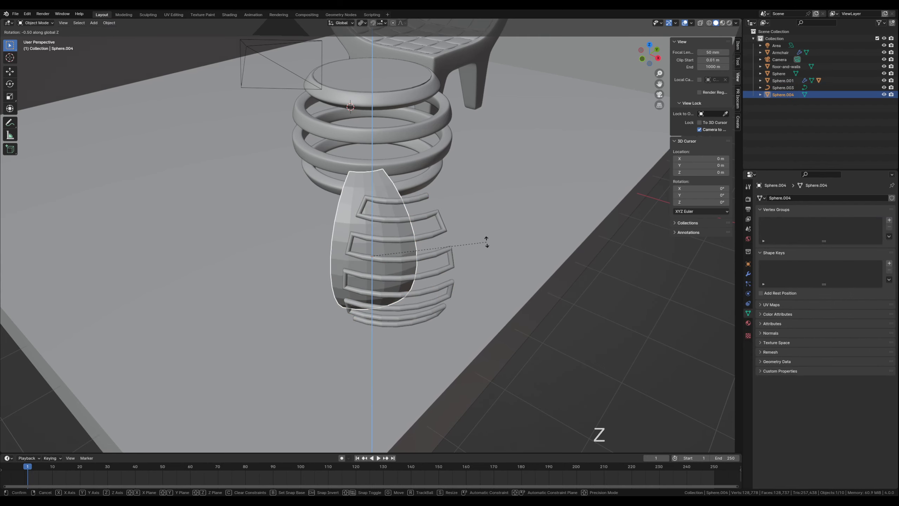
{"action": "key", "text": "ctrl"}
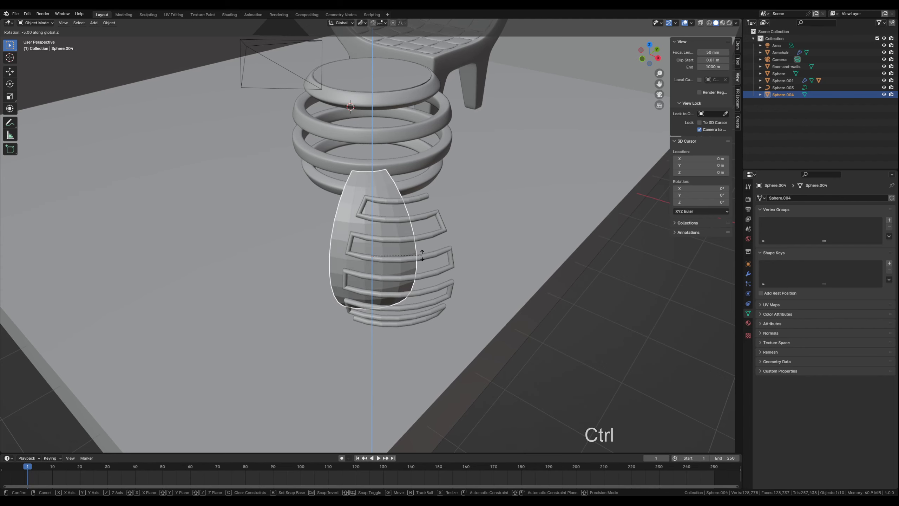
{"action": "left_click", "coordinate": [396, 259]}
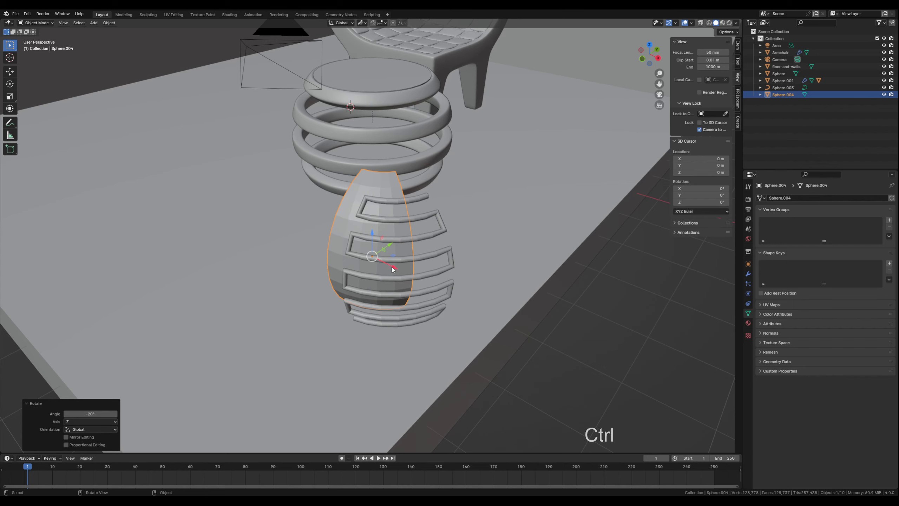
Step: Move the face patch about 0.33 m along X into the zigzag tube and rotate it about 11° around Z
{"action": "left_click_drag", "start_coordinate": [393, 267], "coordinate": [424, 279]}
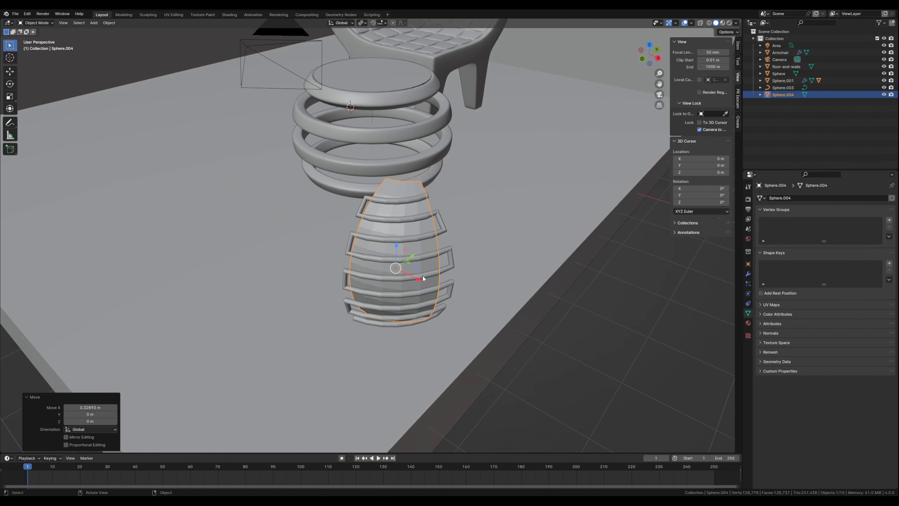
{"action": "key", "text": "r"}
{"action": "key", "text": "z"}
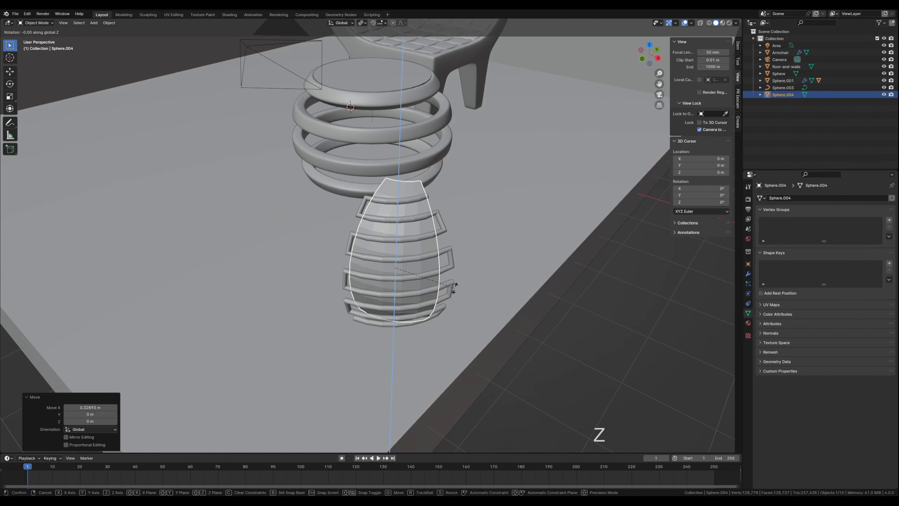
{"action": "left_click", "coordinate": [465, 277]}
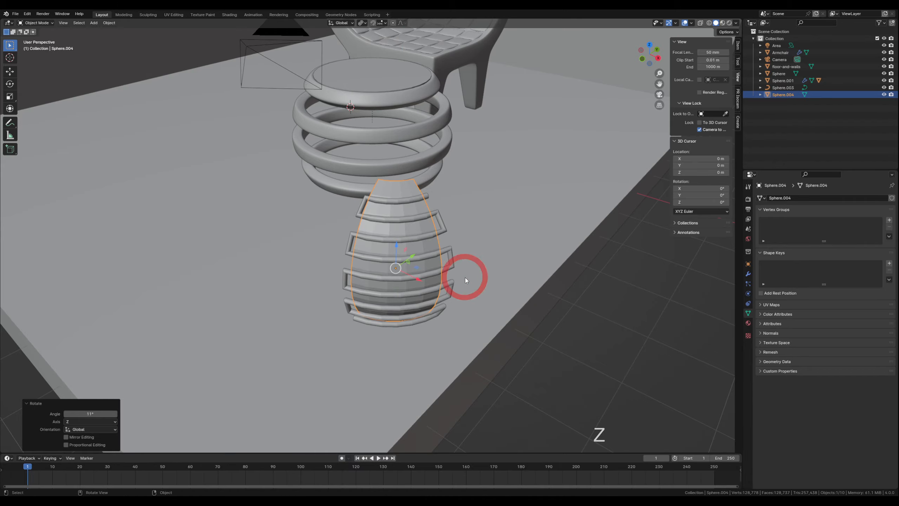
{"action": "middle_click_drag", "start_coordinate": [451, 290], "coordinate": [394, 264]}
{"action": "scroll", "coordinate": [366, 251], "scroll_direction": "up", "scroll_amount": 3}
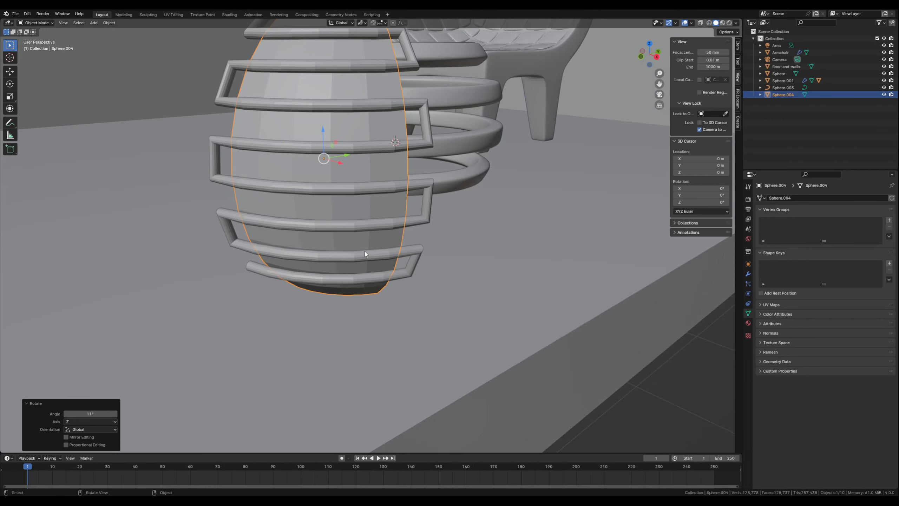
Step: Parent the zigzag tube to the separated face patch using the Object parent type
{"action": "middle_click_drag", "start_coordinate": [323, 225], "coordinate": [324, 289], "text": "shift"}
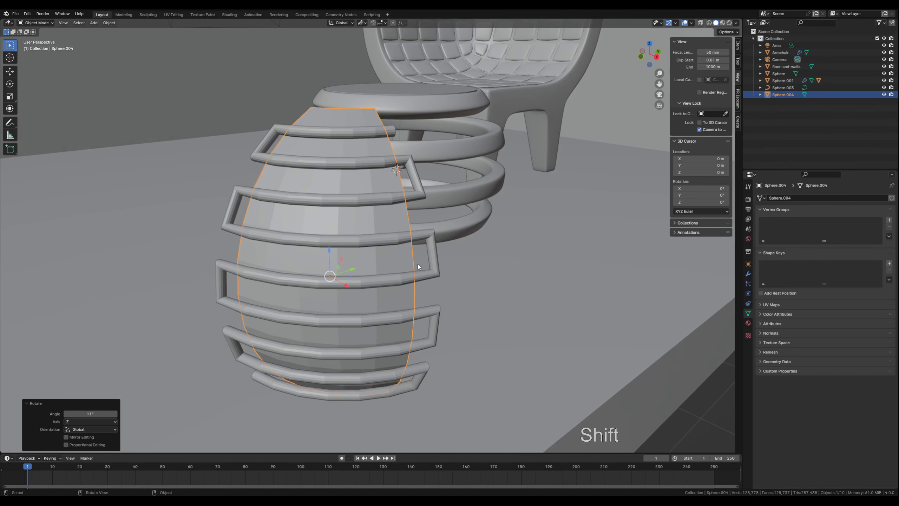
{"action": "scroll", "coordinate": [417, 264], "scroll_direction": "down", "scroll_amount": 5}
{"action": "middle_click_drag", "start_coordinate": [416, 265], "coordinate": [395, 266]}
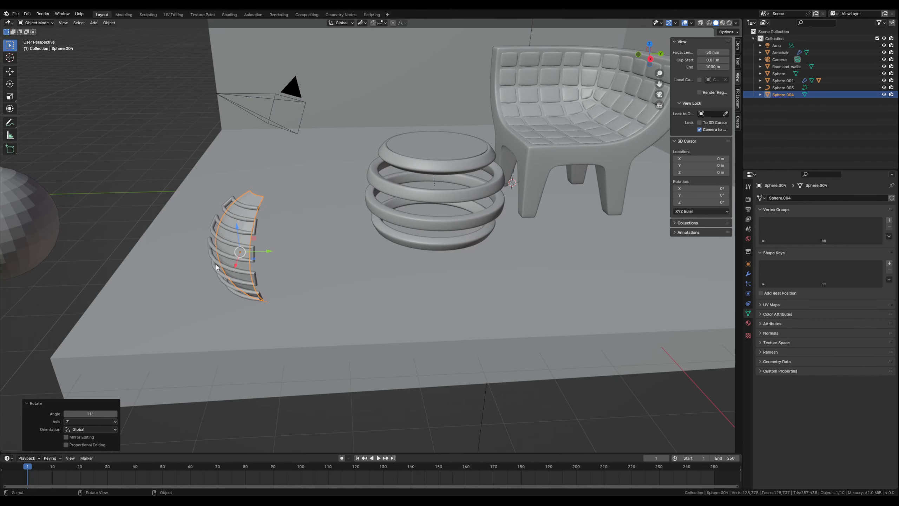
{"action": "left_click", "coordinate": [114, 227]}
{"action": "middle_click_drag", "start_coordinate": [229, 239], "coordinate": [313, 279], "text": "shift"}
{"action": "scroll", "coordinate": [296, 254], "scroll_direction": "up", "scroll_amount": 3}
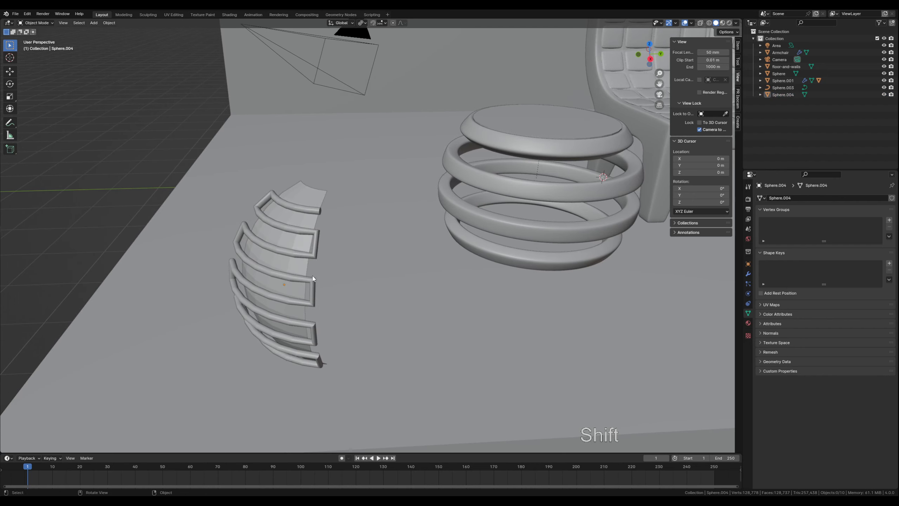
{"action": "left_click", "coordinate": [293, 207]}
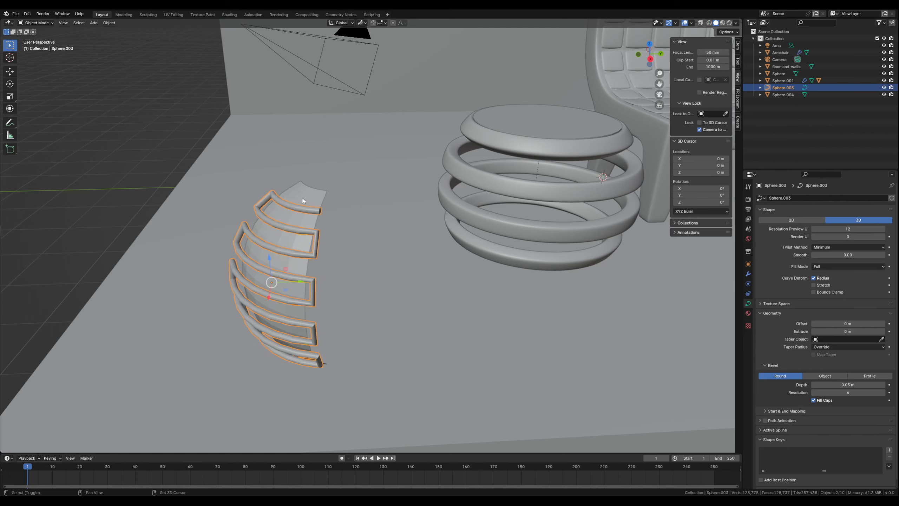
{"action": "left_click", "coordinate": [302, 197], "text": "shift"}
{"action": "key", "text": "ctrl+p"}
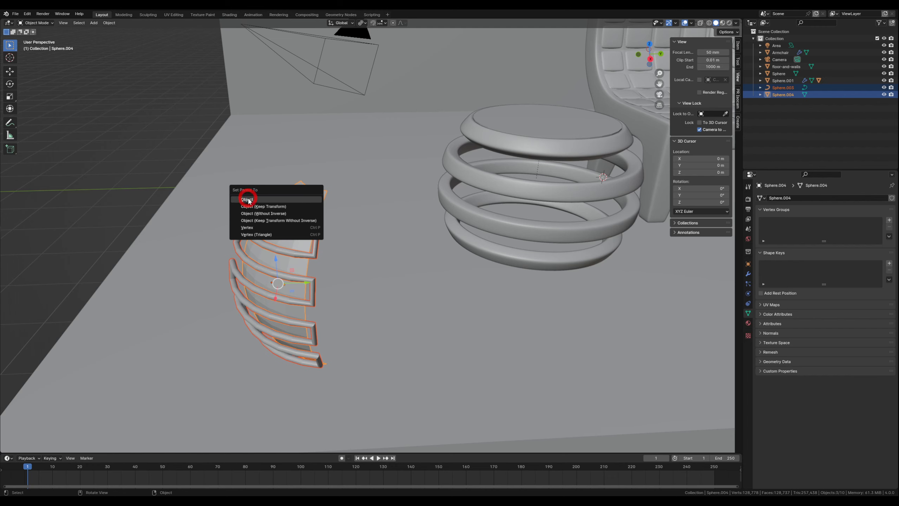
{"action": "left_click", "coordinate": [250, 200]}
{"action": "left_click", "coordinate": [130, 179]}
Step: Slide the face patch with its parented tube along Y toward the stool, and shift it back about -0.10 m along Y
{"action": "left_click", "coordinate": [305, 196]}
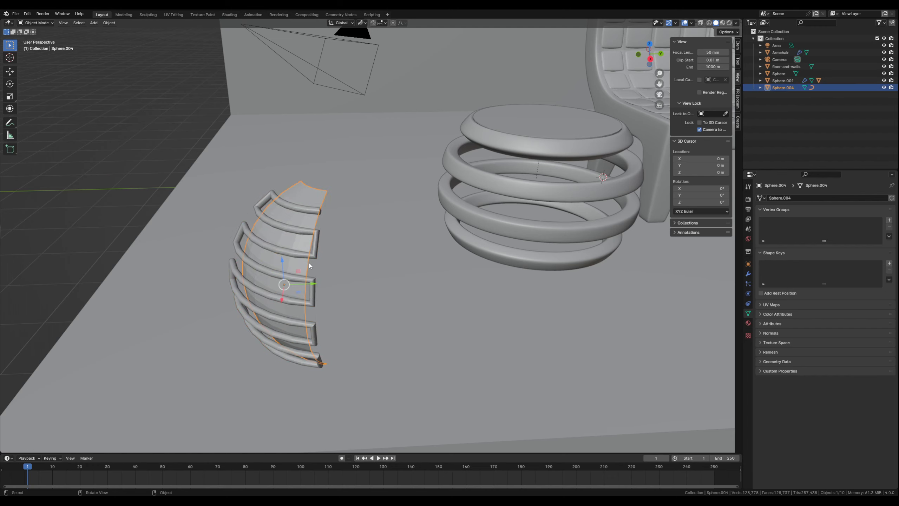
{"action": "left_click_drag", "start_coordinate": [313, 283], "coordinate": [355, 282]}
{"action": "left_click", "coordinate": [129, 184]}
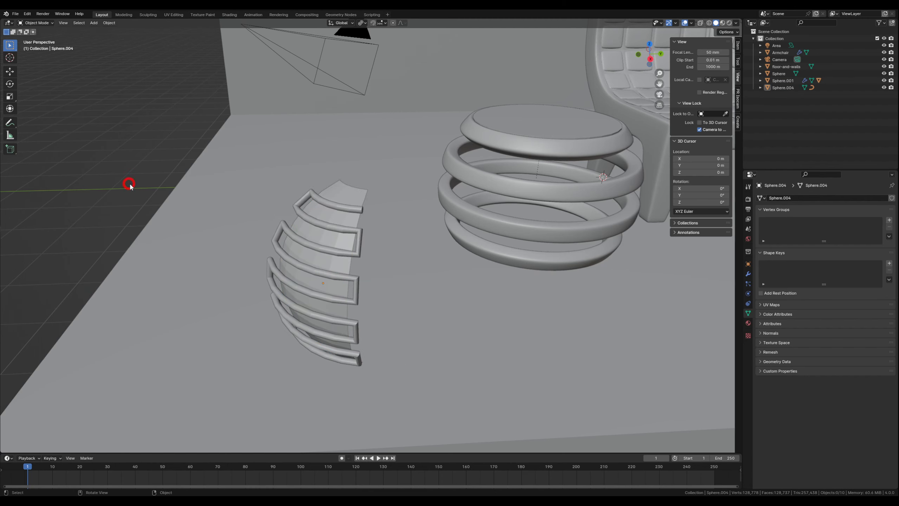
{"action": "left_click", "coordinate": [347, 202]}
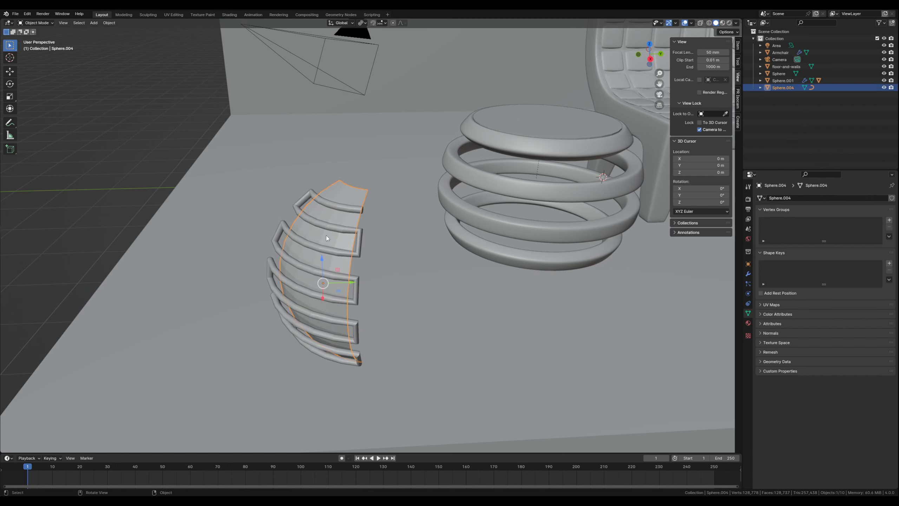
{"action": "left_click", "coordinate": [308, 196]}
{"action": "left_click", "coordinate": [348, 226]}
{"action": "mouse_move", "coordinate": [353, 283]}
{"action": "left_mouse_down"}
{"action": "mouse_move", "coordinate": [397, 282]}
{"action": "mouse_move", "coordinate": [342, 278]}
{"action": "left_mouse_up"}
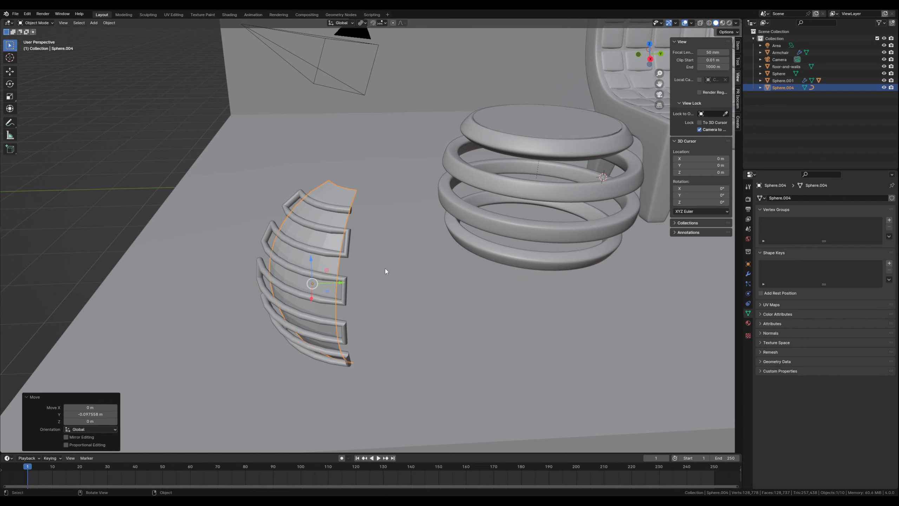
Step: Rotate the face patch and its tube 95° about Y and 40° about X, using snapped increments
{"action": "key", "text": "r"}
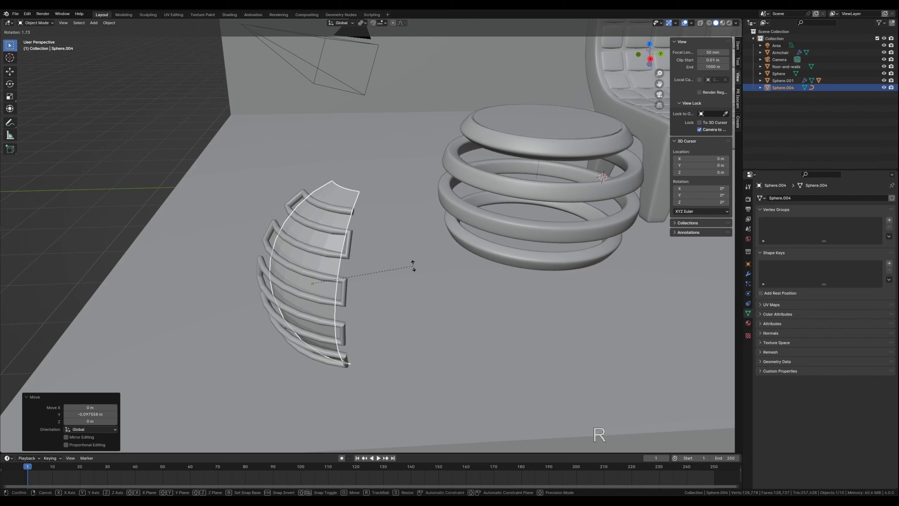
{"action": "key", "text": "y"}
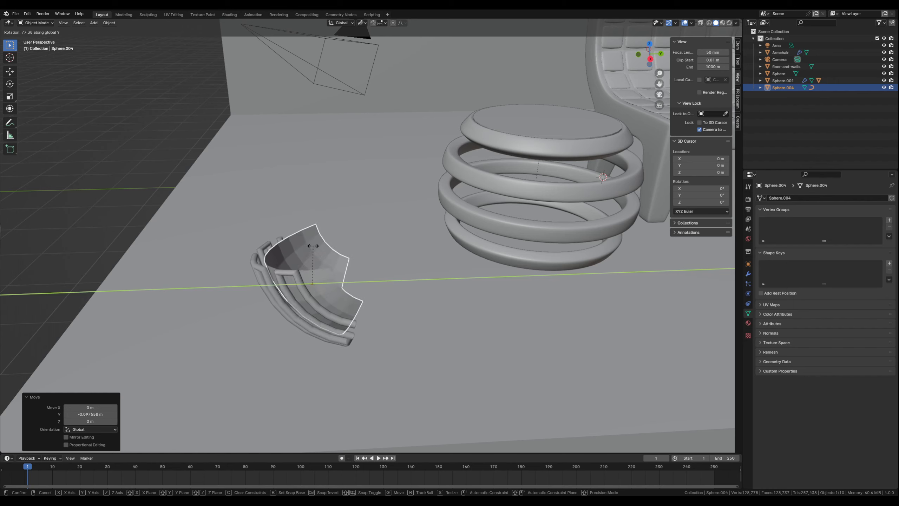
{"action": "key", "text": "ctrl"}
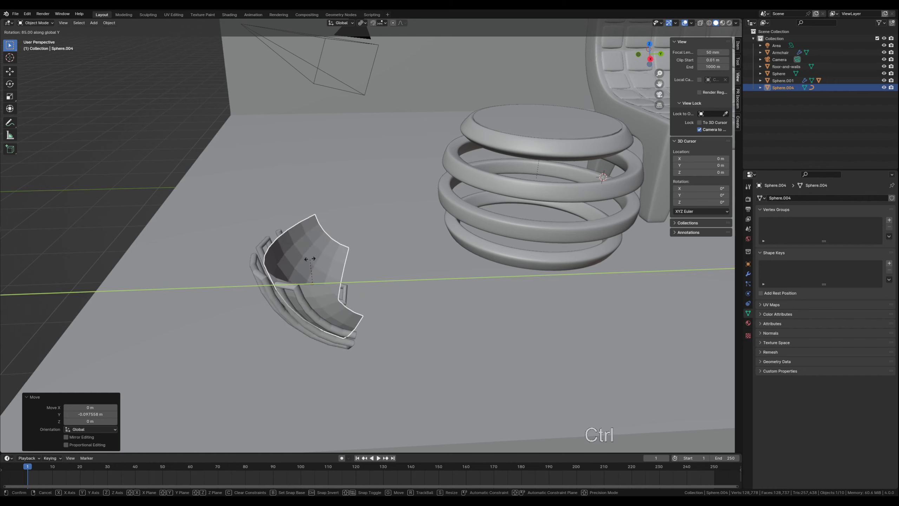
{"action": "left_click", "coordinate": [287, 208]}
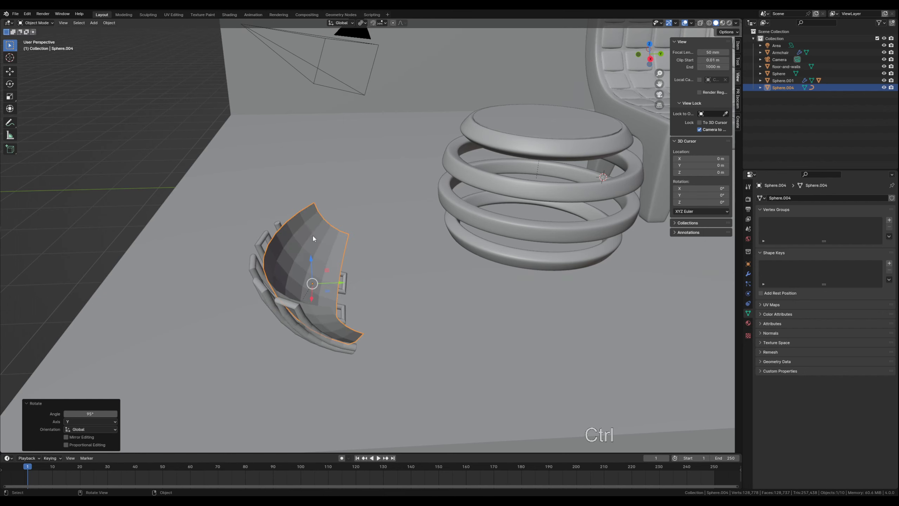
{"action": "key", "text": "r"}
{"action": "key", "text": "x"}
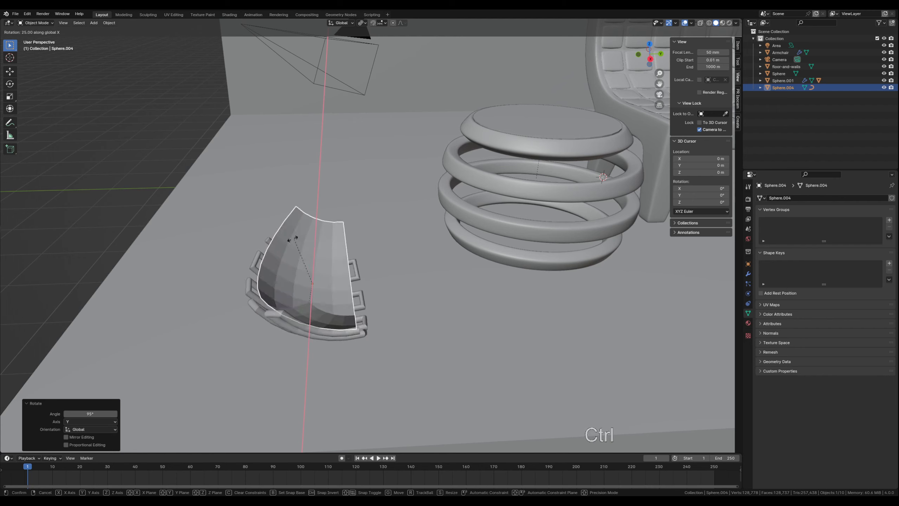
{"action": "left_click", "coordinate": [270, 237]}
Step: Raise the patch assembly about 0.82 m, move it about -3.23 m along X, and shift it along Y over the round stool
{"action": "middle_click_drag", "start_coordinate": [255, 266], "coordinate": [234, 255]}
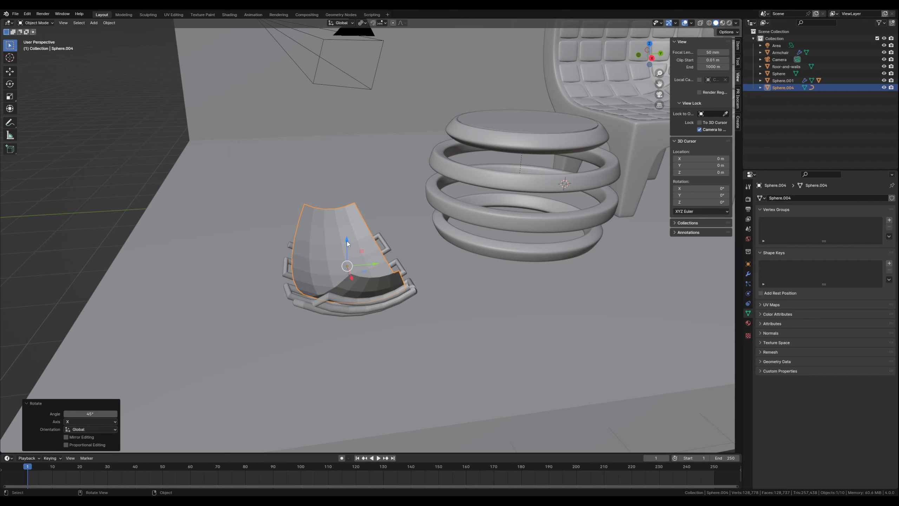
{"action": "left_click_drag", "start_coordinate": [347, 241], "coordinate": [335, 150]}
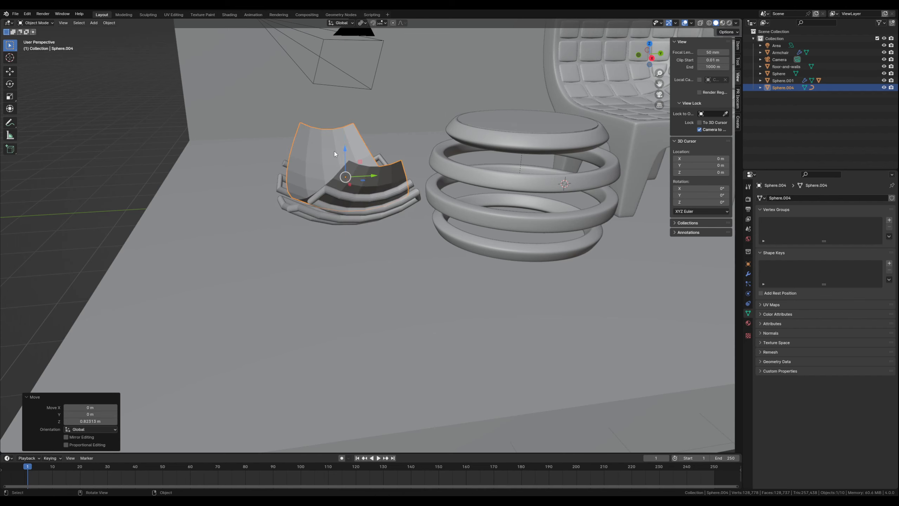
{"action": "key", "text": "KP_7"}
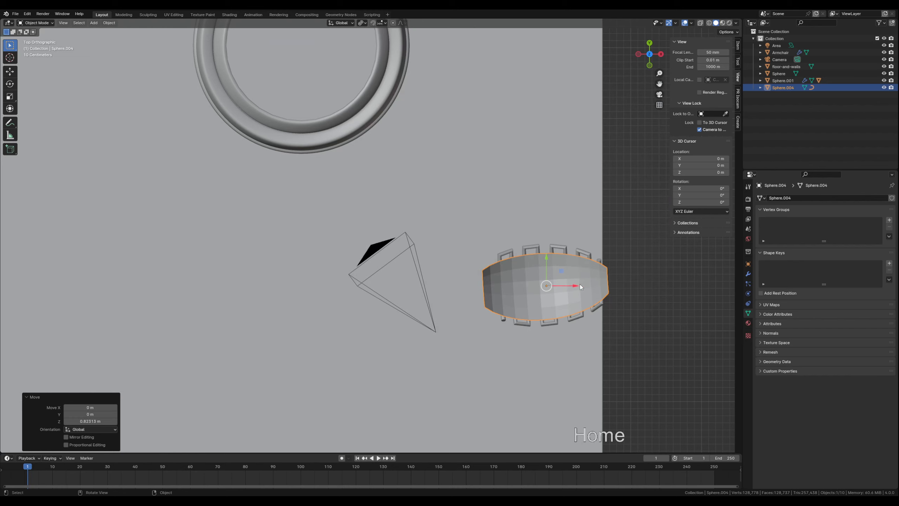
{"action": "left_click_drag", "start_coordinate": [575, 291], "coordinate": [346, 285]}
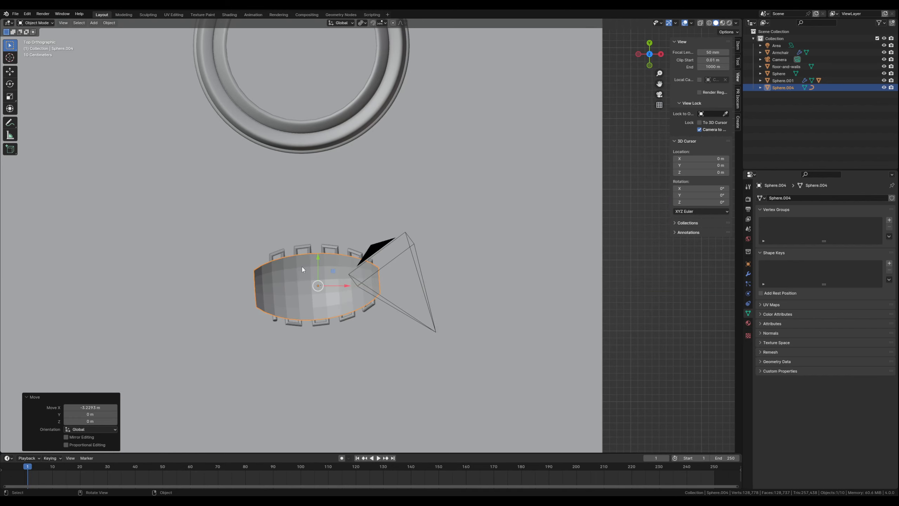
{"action": "left_click_drag", "start_coordinate": [317, 258], "coordinate": [305, 154]}
{"action": "scroll", "coordinate": [306, 193], "scroll_direction": "up", "scroll_amount": 5, "text": "shift"}
{"action": "left_click_drag", "start_coordinate": [304, 206], "coordinate": [300, 166]}
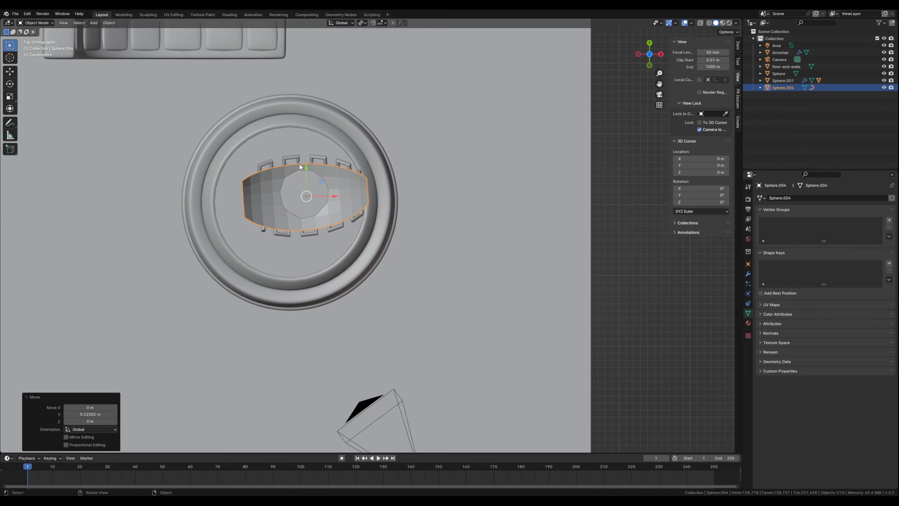
Step: Raise the patch assembly along Z by about 0.08 m twice so the zigzag tube clears the stool's top
{"action": "key", "text": "KP_1"}
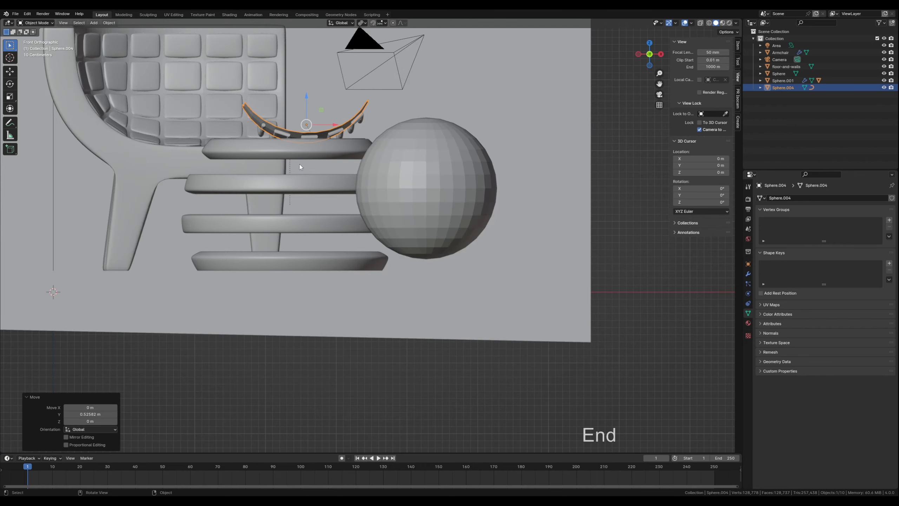
{"action": "middle_click_drag", "start_coordinate": [299, 167], "coordinate": [319, 298], "text": "shift"}
{"action": "scroll", "coordinate": [304, 252], "scroll_direction": "up", "scroll_amount": 3}
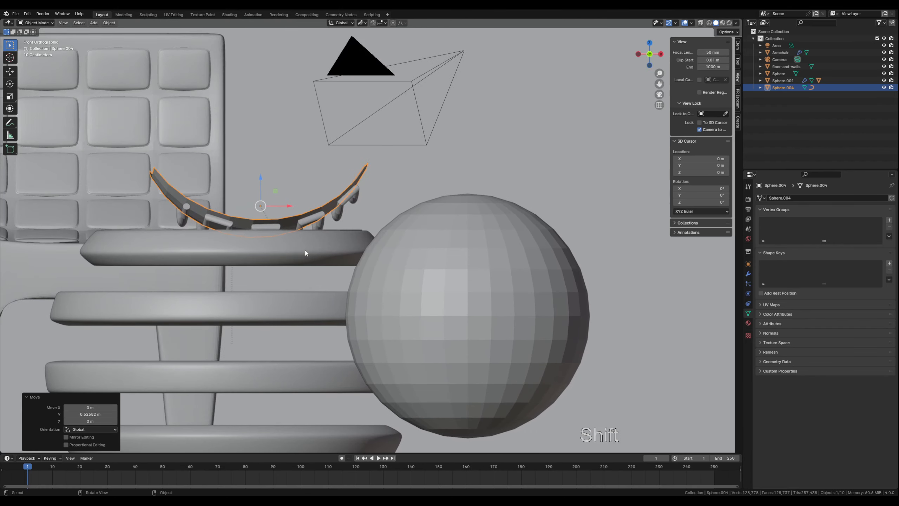
{"action": "middle_click_drag", "start_coordinate": [305, 252], "coordinate": [405, 301], "text": "shift"}
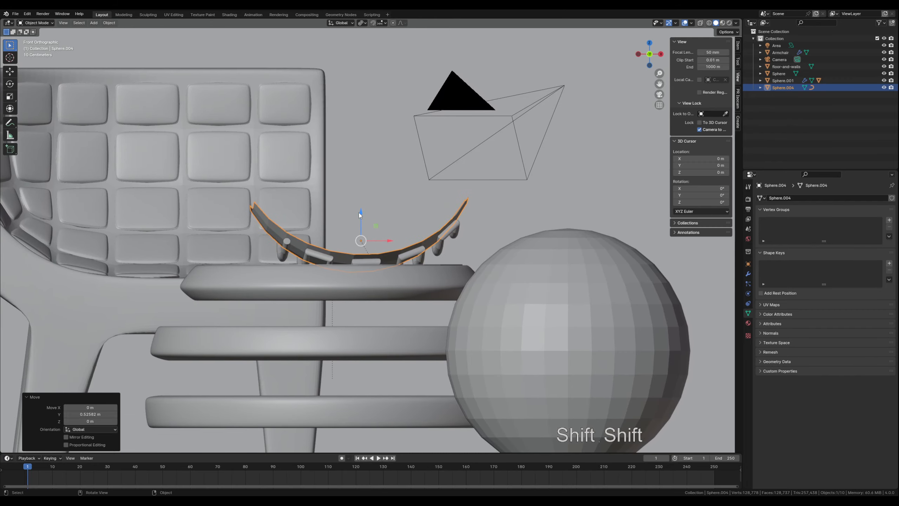
{"action": "left_click_drag", "start_coordinate": [361, 213], "coordinate": [362, 200]}
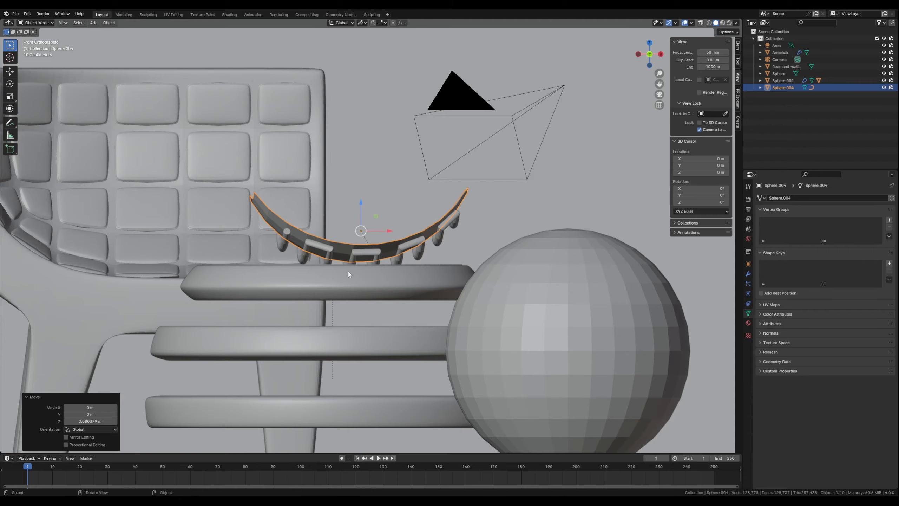
{"action": "middle_click_drag", "start_coordinate": [349, 275], "coordinate": [318, 273]}
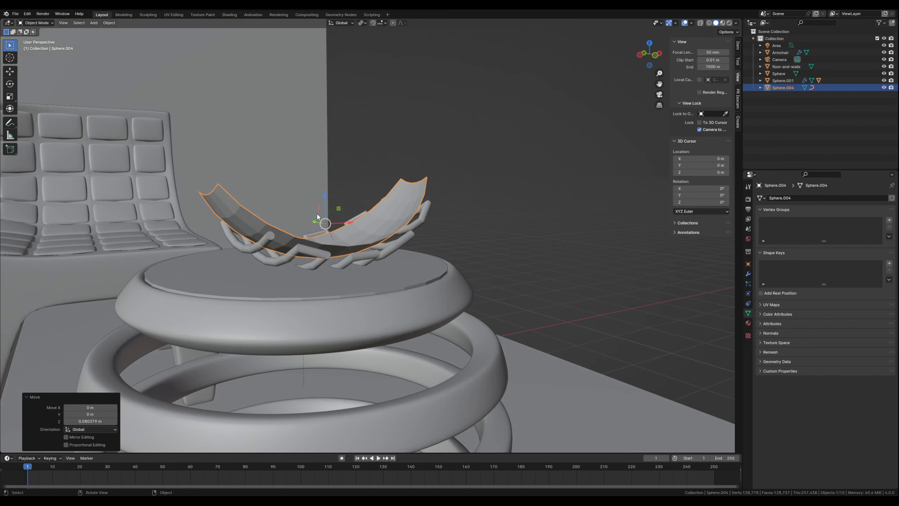
{"action": "left_click_drag", "start_coordinate": [326, 201], "coordinate": [326, 185]}
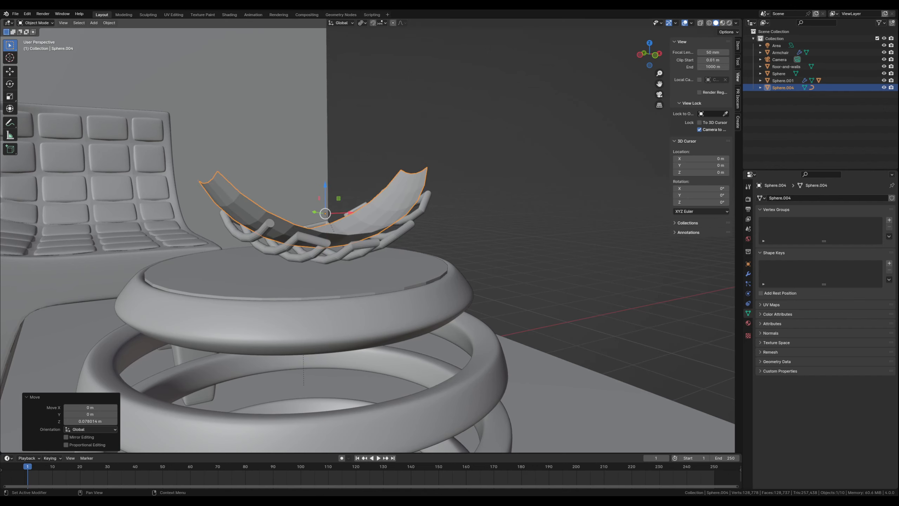
{"action": "left_click", "coordinate": [566, 270]}
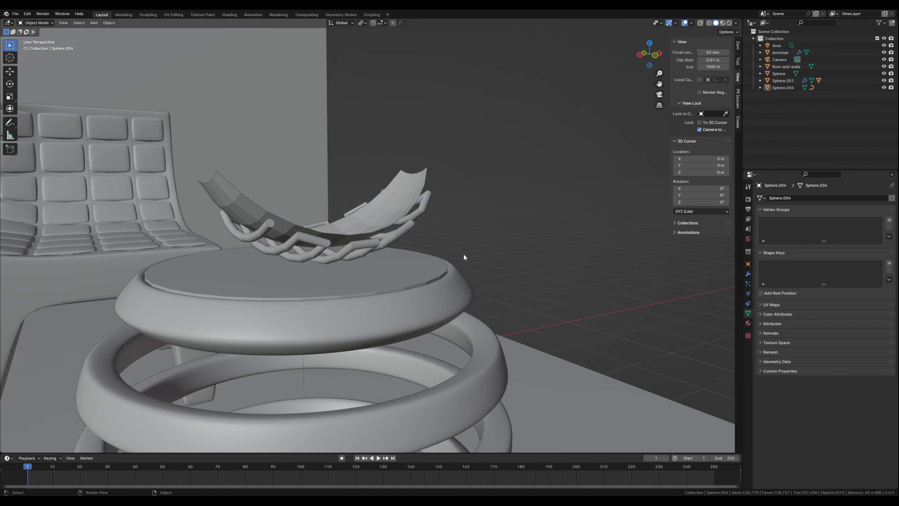
Step: Extrude all faces of the curved patch along their normals with an offset of about -0.026 m to give it thickness
{"action": "middle_click_drag", "start_coordinate": [465, 257], "coordinate": [346, 273]}
{"action": "left_click", "coordinate": [341, 223], "text": "shift"}
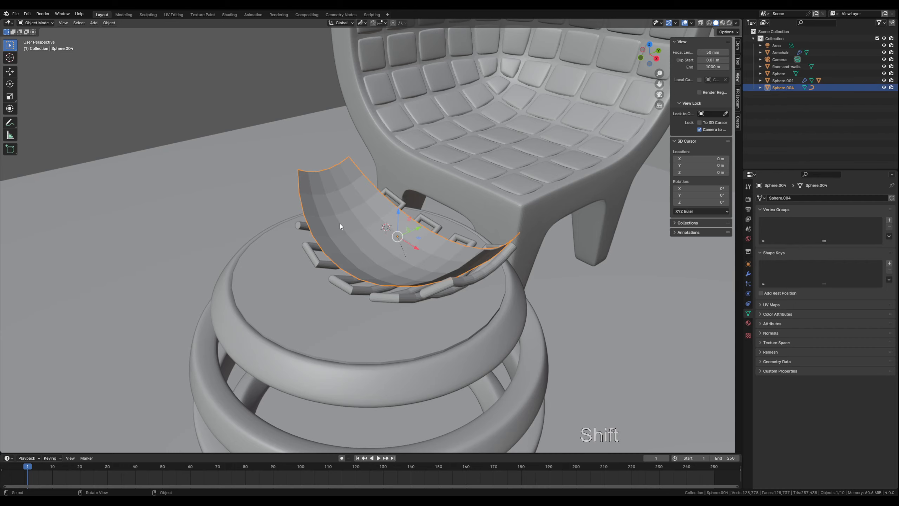
{"action": "middle_click_drag", "start_coordinate": [339, 224], "coordinate": [353, 215]}
{"action": "key", "text": "Tab"}
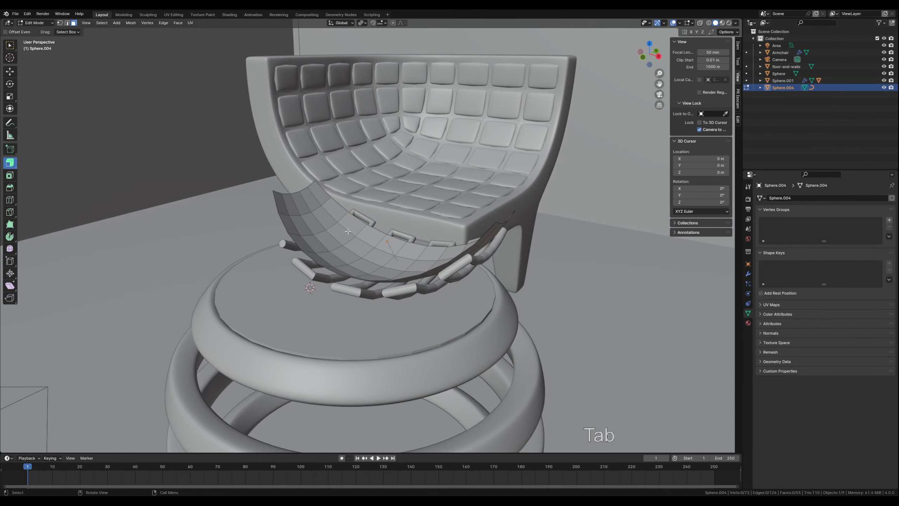
{"action": "key", "text": "a"}
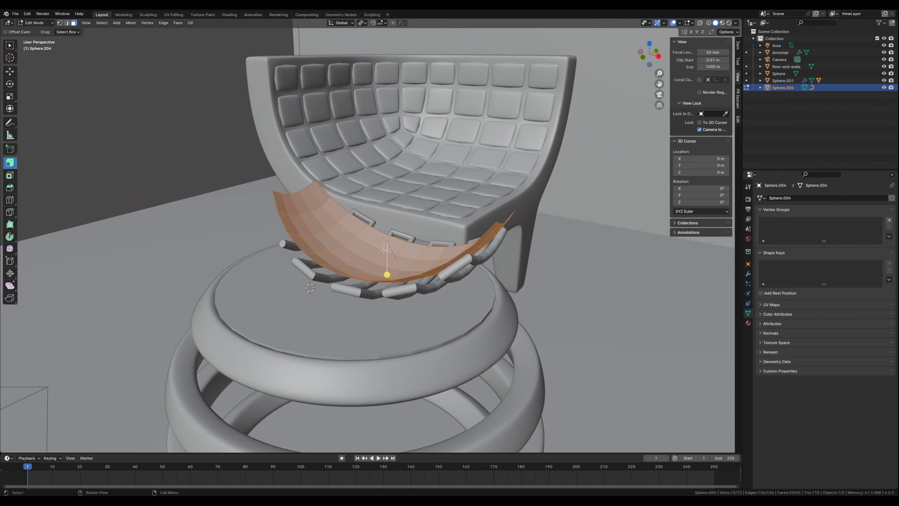
{"action": "middle_click_drag", "start_coordinate": [350, 255], "coordinate": [372, 264]}
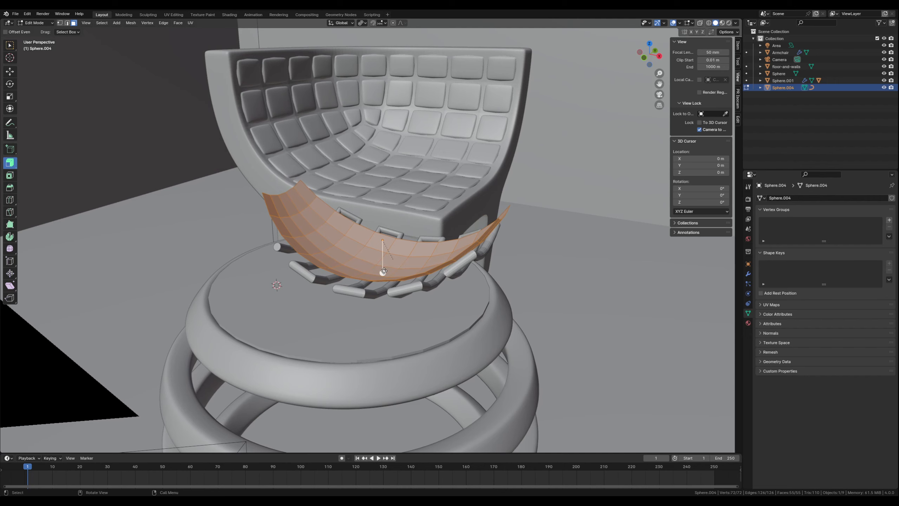
{"action": "left_click_drag", "start_coordinate": [383, 272], "coordinate": [386, 271]}
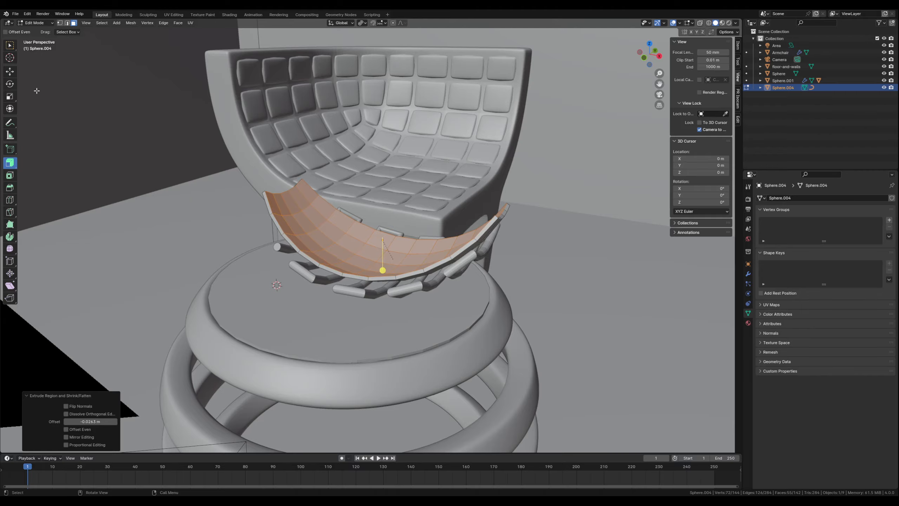
{"action": "key", "text": "Tab"}
{"action": "left_click", "coordinate": [550, 210]}
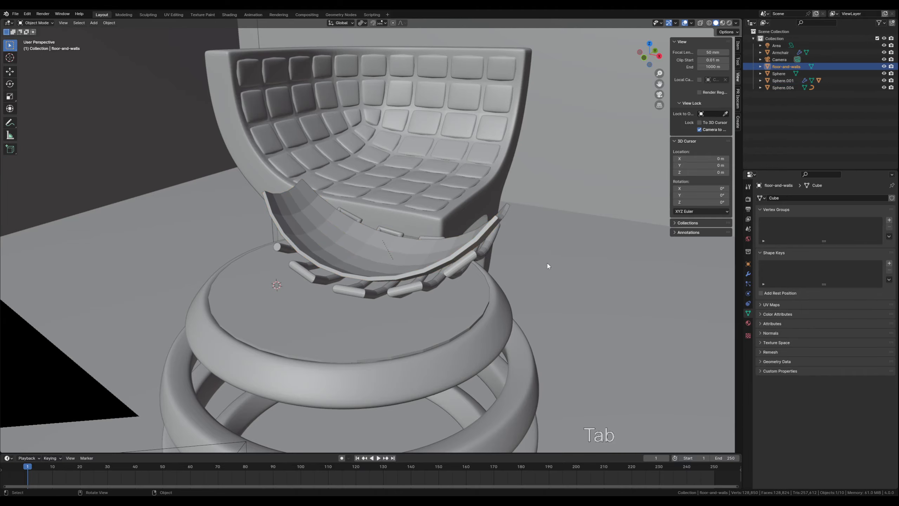
Step: Raise the zigzag tube about 0.08 m along Z against the underside of the thickened patch
{"action": "mouse_move", "coordinate": [547, 262]}
{"action": "middle_mouse_down"}
{"action": "mouse_move", "coordinate": [478, 291]}
{"action": "mouse_move", "coordinate": [569, 253]}
{"action": "mouse_move", "coordinate": [538, 252]}
{"action": "middle_mouse_up"}
{"action": "left_click", "coordinate": [336, 265]}
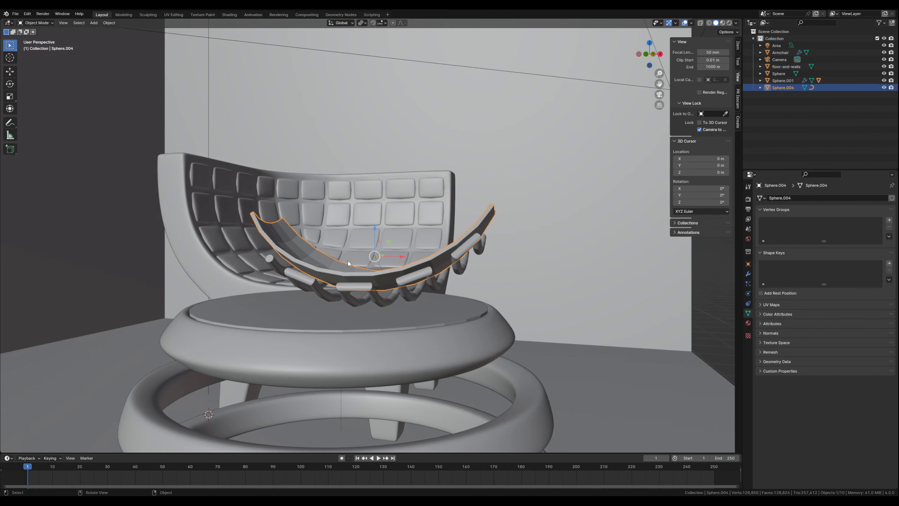
{"action": "mouse_move", "coordinate": [378, 226]}
{"action": "left_mouse_down"}
{"action": "mouse_move", "coordinate": [388, 244]}
{"action": "mouse_move", "coordinate": [387, 234]}
{"action": "left_mouse_up"}
{"action": "left_click", "coordinate": [345, 293]}
{"action": "mouse_move", "coordinate": [387, 233]}
{"action": "middle_mouse_down"}
{"action": "mouse_move", "coordinate": [436, 275]}
{"action": "mouse_move", "coordinate": [395, 311]}
{"action": "mouse_move", "coordinate": [420, 306]}
{"action": "mouse_move", "coordinate": [374, 240]}
{"action": "middle_mouse_up"}
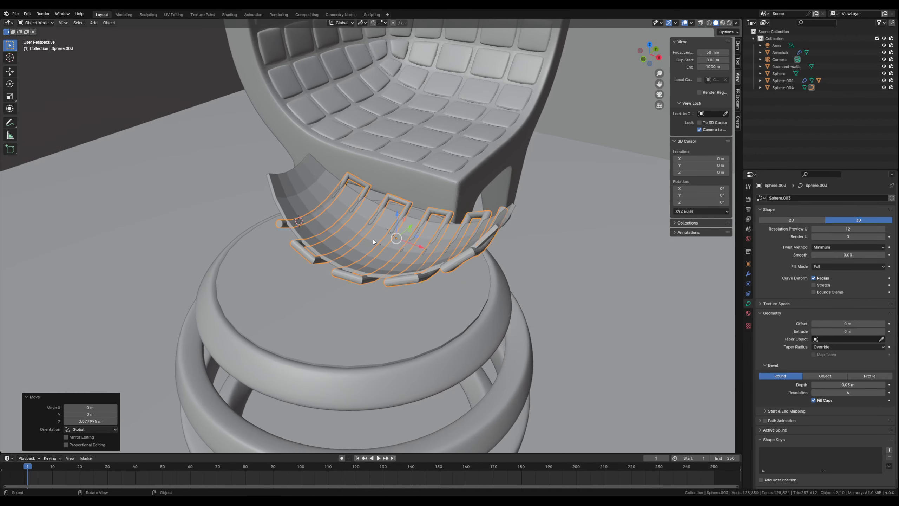
Step: Lower the thickened patch and its parented tube along Z toward the stool's top
{"action": "left_click", "coordinate": [302, 189]}
{"action": "middle_click_drag", "start_coordinate": [342, 268], "coordinate": [343, 256]}
{"action": "left_click_drag", "start_coordinate": [381, 222], "coordinate": [391, 243]}
{"action": "left_click", "coordinate": [307, 282]}
{"action": "left_click", "coordinate": [209, 238]}
{"action": "middle_click_drag", "start_coordinate": [209, 237], "coordinate": [320, 317]}
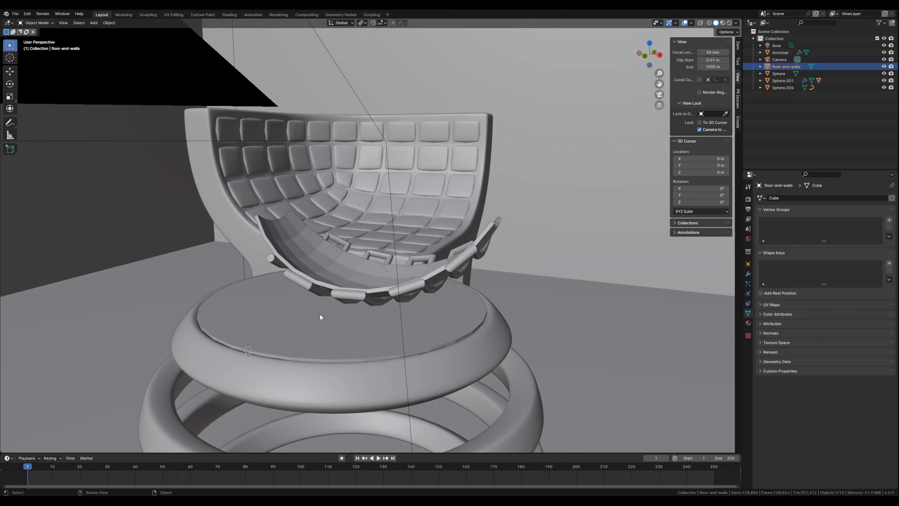
Step: Lower the thickened patch and its parented tube about 0.019 m along Z toward the stool's top
{"action": "left_click", "coordinate": [312, 267]}
{"action": "middle_click_drag", "start_coordinate": [372, 240], "coordinate": [440, 344]}
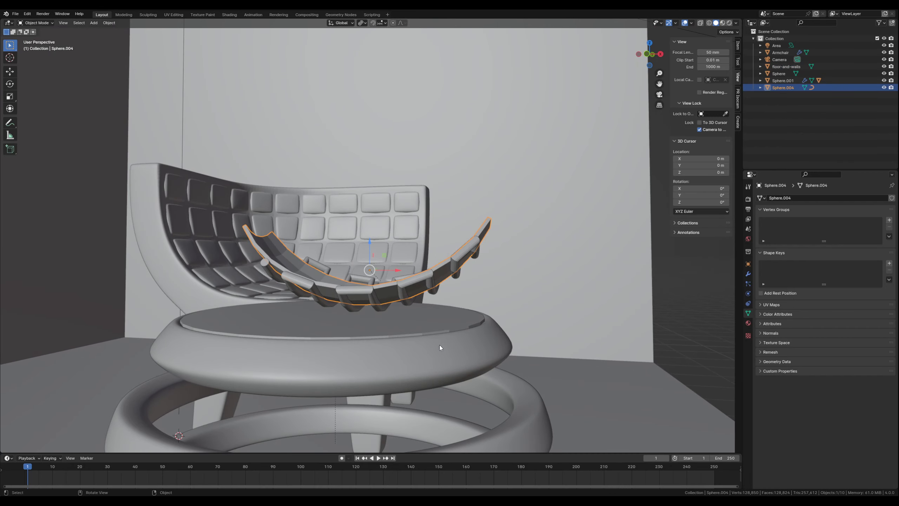
{"action": "key", "text": "KP_1"}
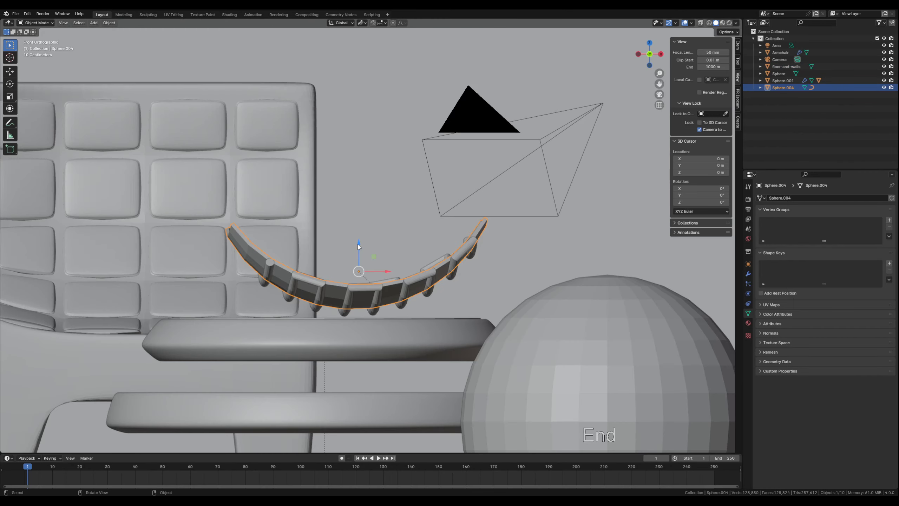
{"action": "left_click_drag", "start_coordinate": [359, 245], "coordinate": [359, 251]}
{"action": "middle_click_drag", "start_coordinate": [360, 252], "coordinate": [351, 370]}
{"action": "scroll", "coordinate": [341, 370], "scroll_direction": "down", "scroll_amount": 4}
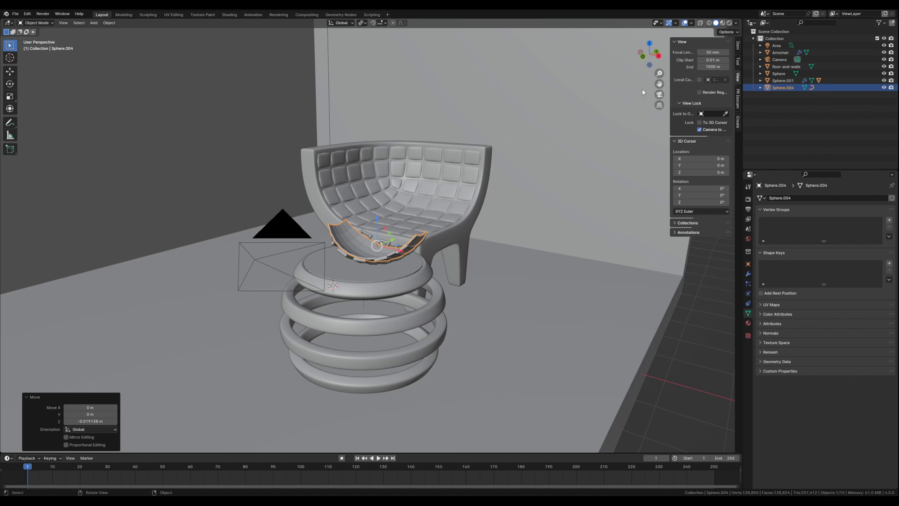
Step: Switch the viewport to rendered shading and hide the camera object from the view
{"action": "left_click", "coordinate": [729, 22]}
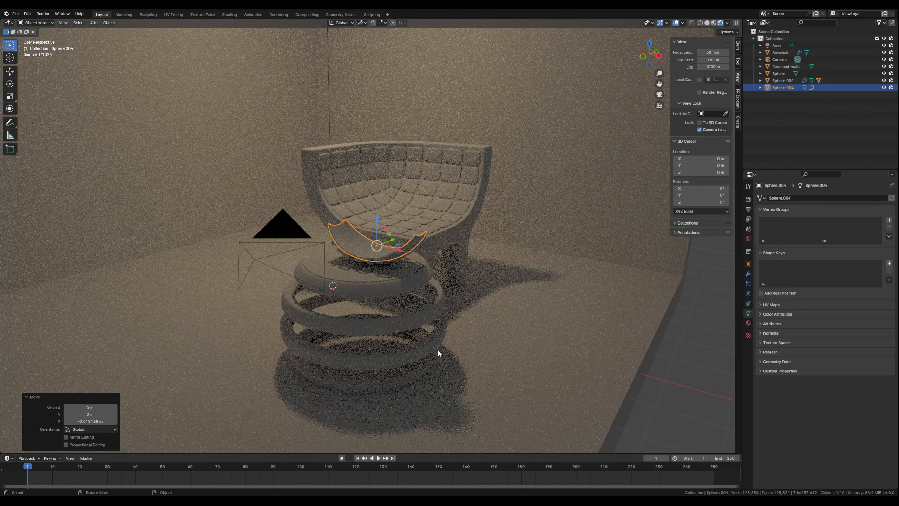
{"action": "left_click", "coordinate": [667, 362]}
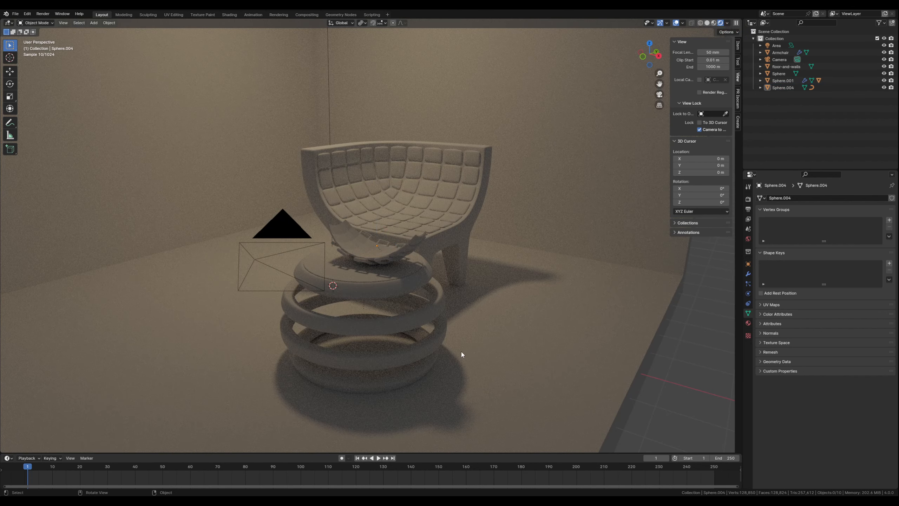
{"action": "middle_click_drag", "start_coordinate": [461, 351], "coordinate": [430, 361]}
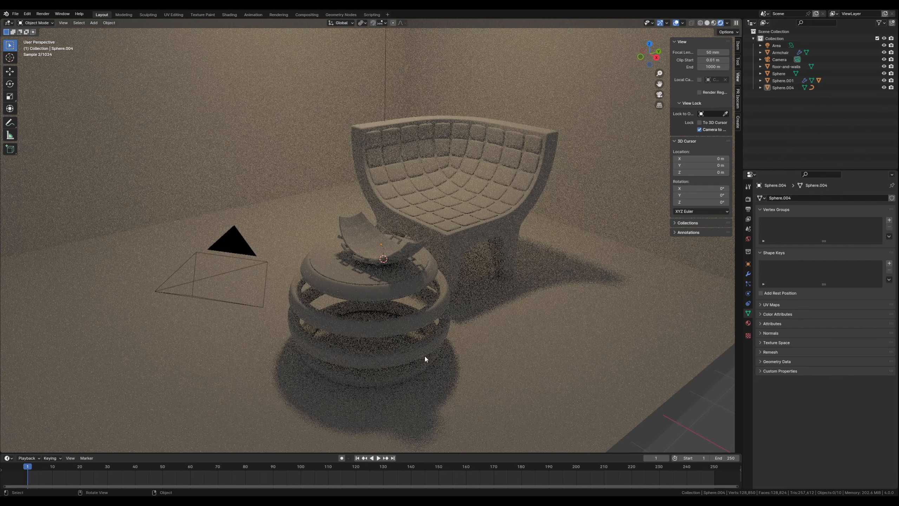
{"action": "left_click", "coordinate": [226, 276]}
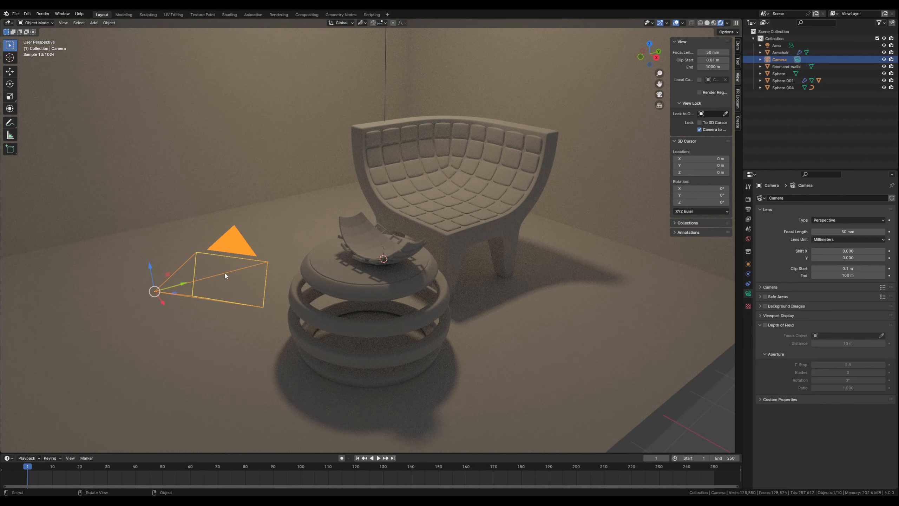
{"action": "left_click", "coordinate": [885, 59]}
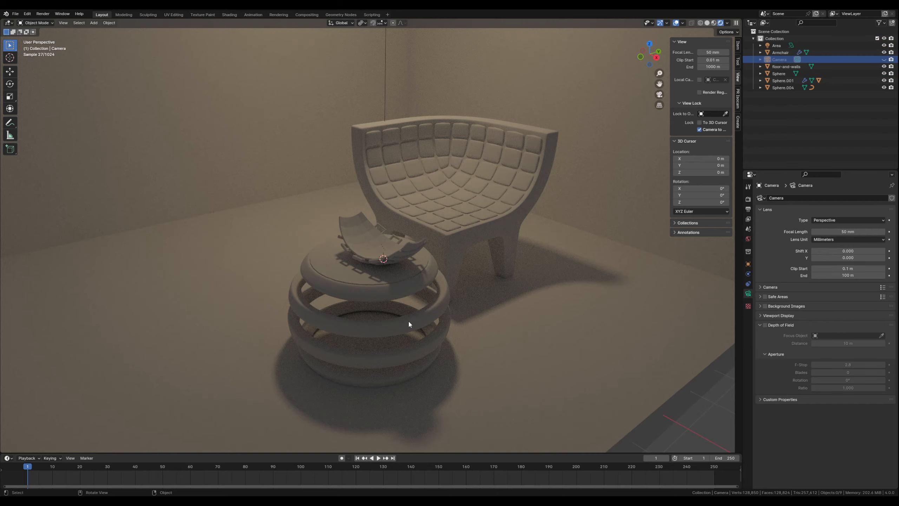
{"action": "mouse_move", "coordinate": [409, 323]}
{"action": "middle_mouse_down"}
{"action": "mouse_move", "coordinate": [419, 313]}
{"action": "mouse_move", "coordinate": [414, 335]}
{"action": "middle_mouse_up"}
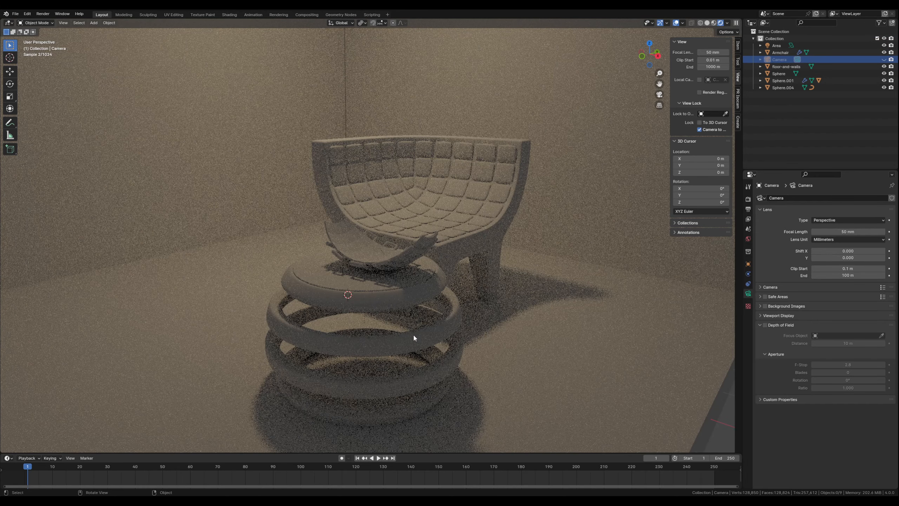
{"action": "scroll", "coordinate": [414, 336], "scroll_direction": "up", "scroll_amount": 1}
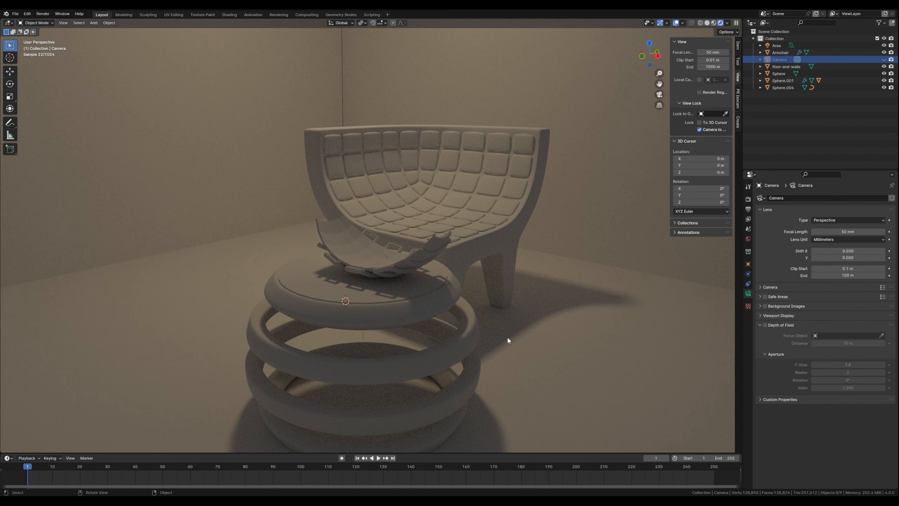
Step: Add a Subdivision Surface modifier to the curved patch on the stool with a viewport level of 2
{"action": "left_click", "coordinate": [336, 233]}
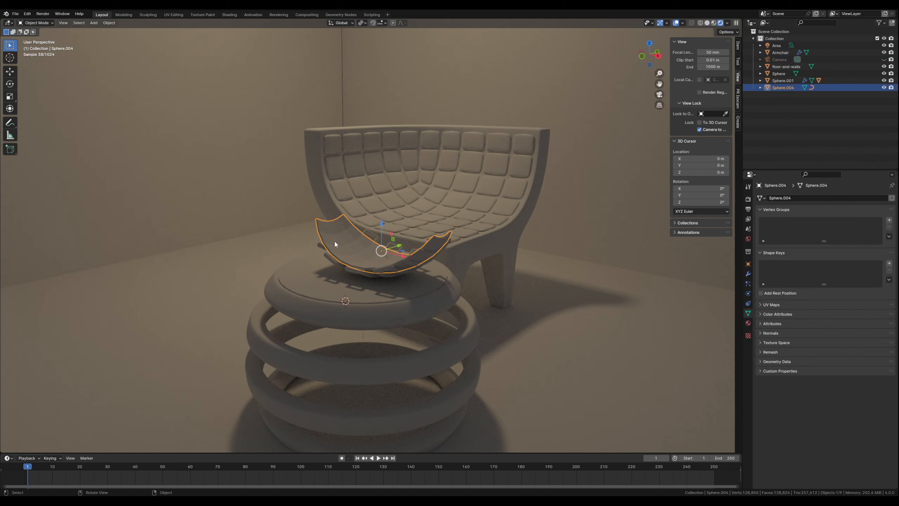
{"action": "middle_click_drag", "start_coordinate": [335, 239], "coordinate": [359, 260]}
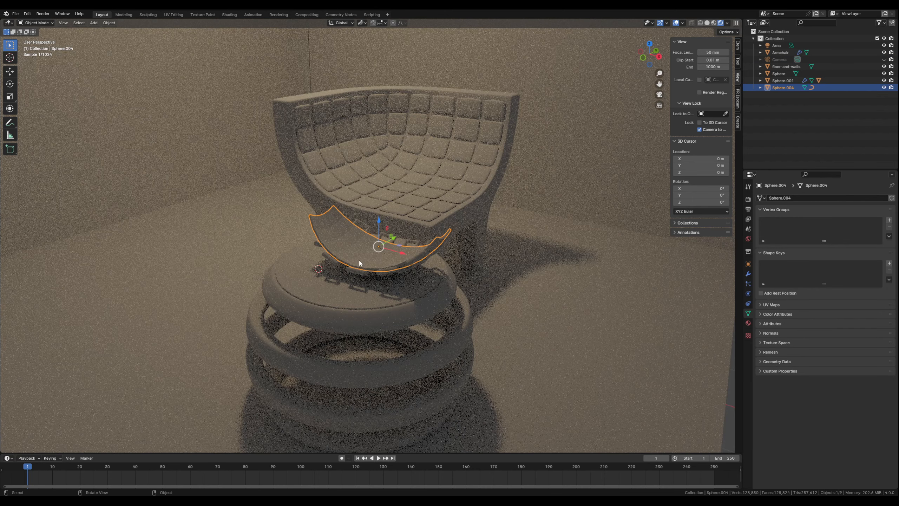
{"action": "left_click", "coordinate": [748, 274]}
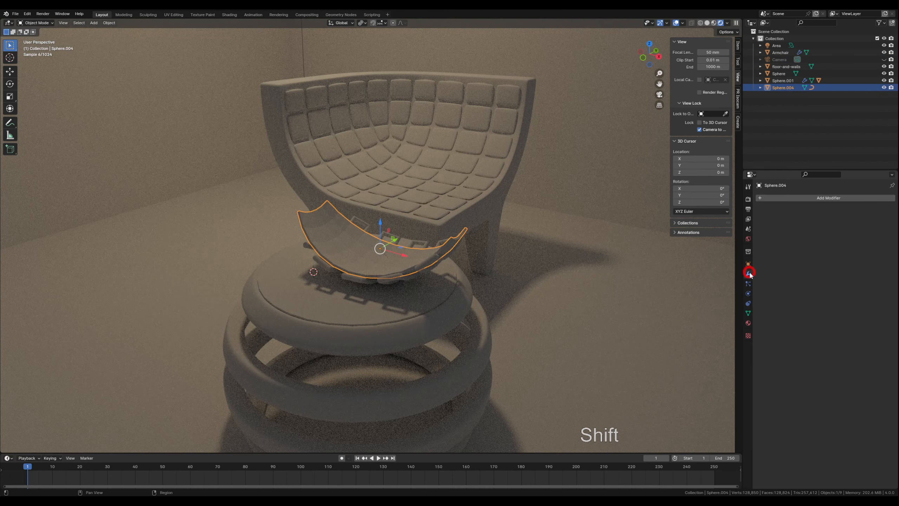
{"action": "left_click", "coordinate": [805, 197]}
{"action": "type", "text": "s ub"}
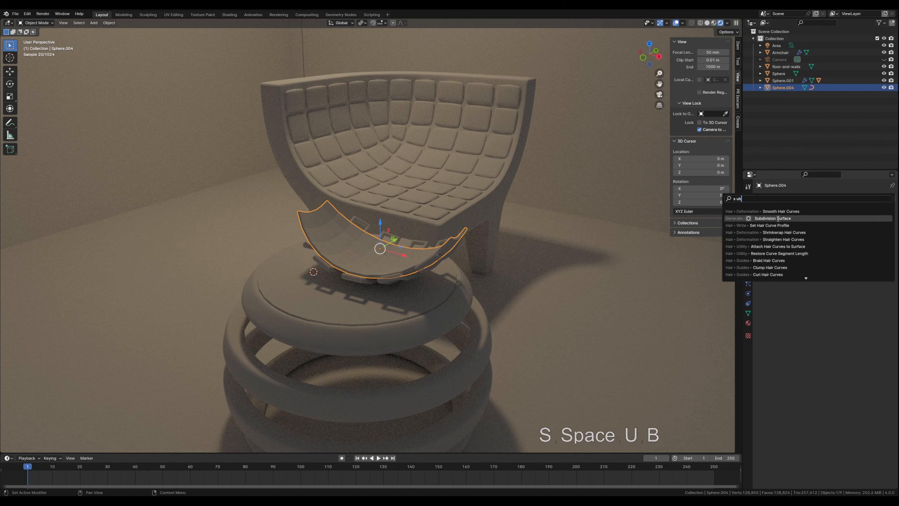
{"action": "left_click", "coordinate": [777, 218]}
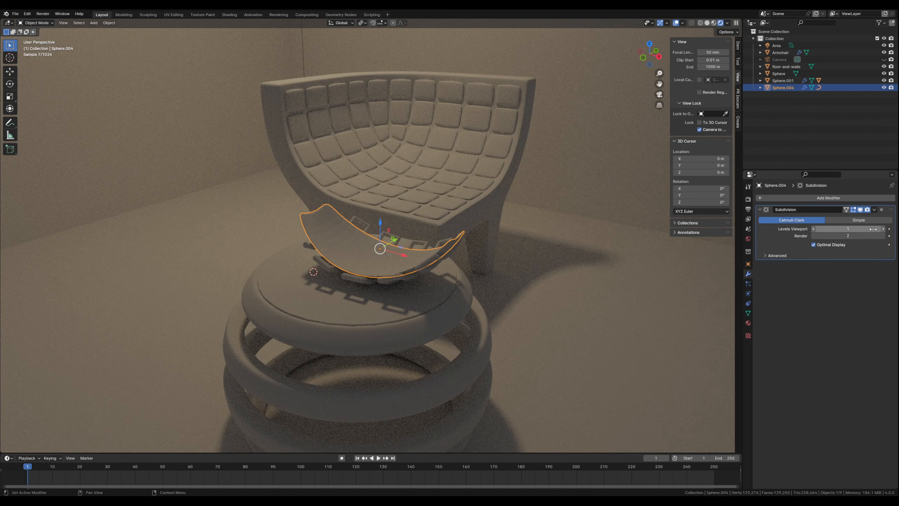
{"action": "left_click", "coordinate": [885, 228]}
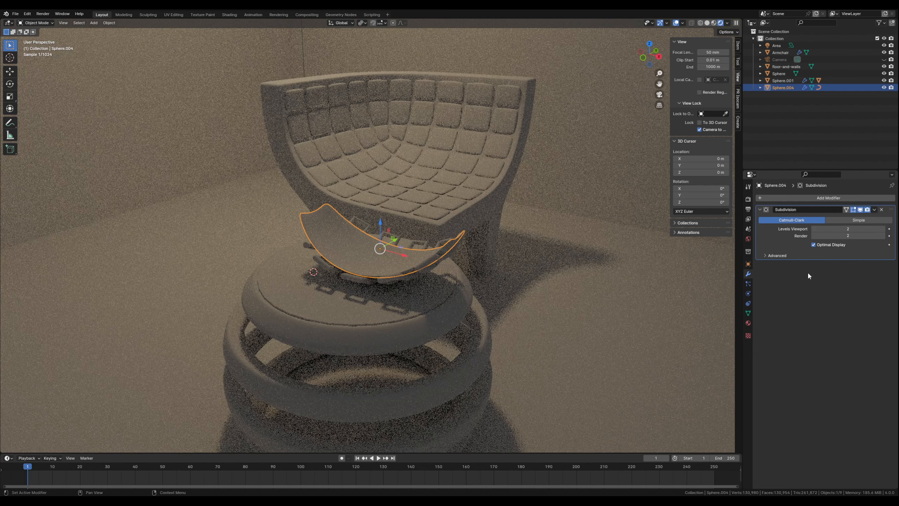
{"action": "left_click", "coordinate": [528, 251]}
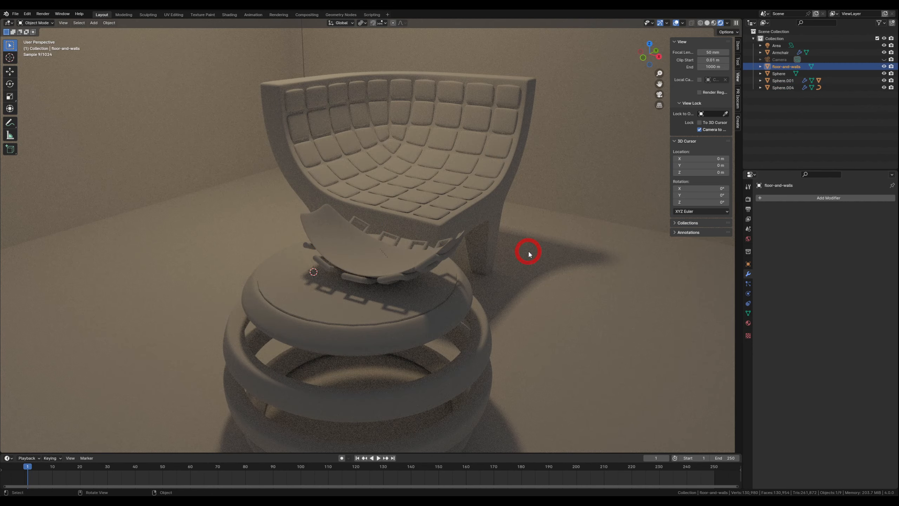
Step: Add a Bevel modifier to the curved patch and place it above the Subdivision modifier in the stack
{"action": "middle_click_drag", "start_coordinate": [401, 286], "coordinate": [366, 254]}
{"action": "left_click", "coordinate": [366, 253]}
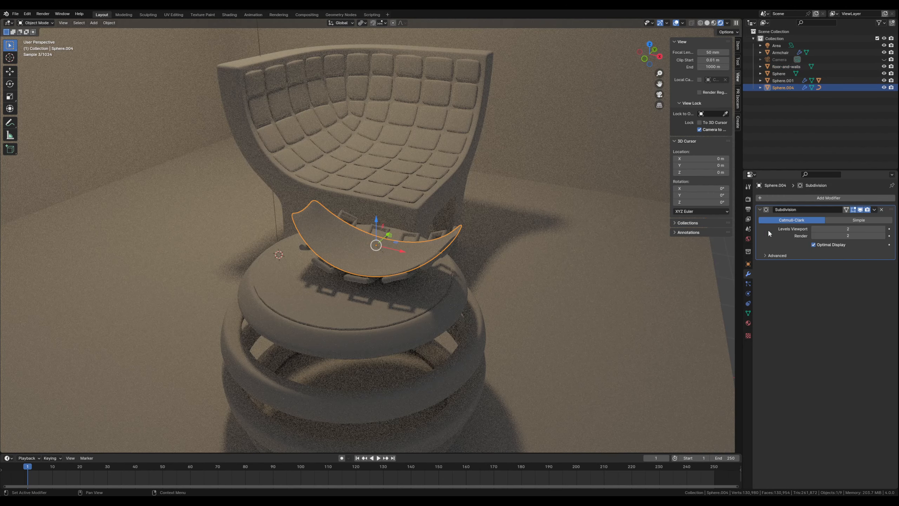
{"action": "left_click", "coordinate": [817, 197]}
{"action": "type", "text": "beve"}
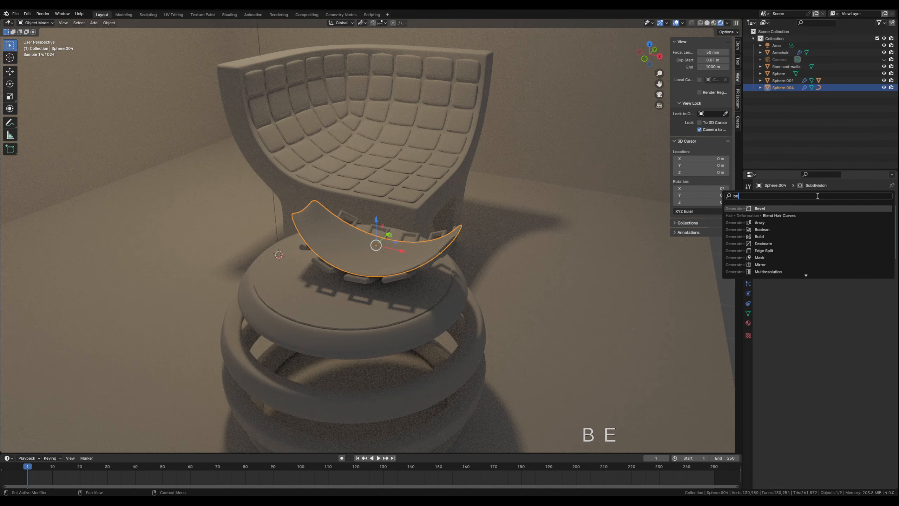
{"action": "left_click", "coordinate": [782, 210]}
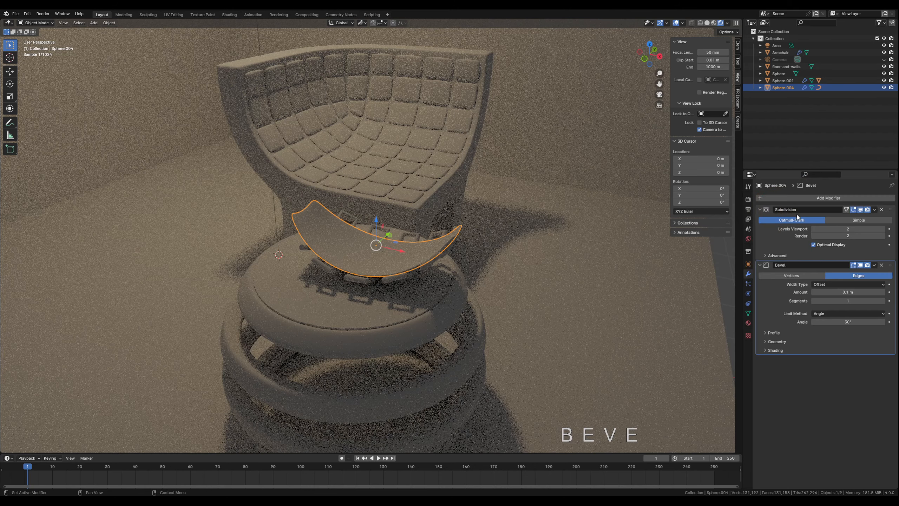
{"action": "left_click_drag", "start_coordinate": [892, 265], "coordinate": [892, 209]}
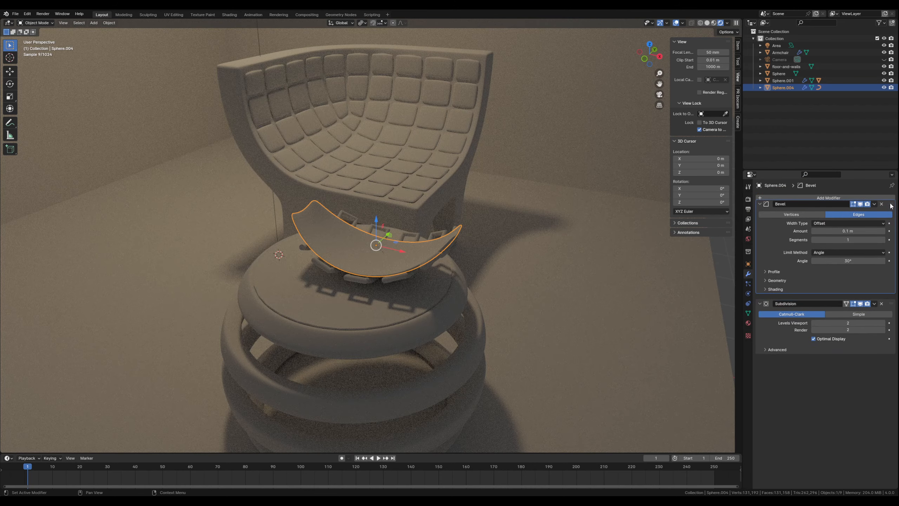
Step: Set the patch's bevel amount to 0.01 m and inspect its edges in the rendered view
{"action": "left_click_drag", "start_coordinate": [849, 234], "coordinate": [818, 235]}
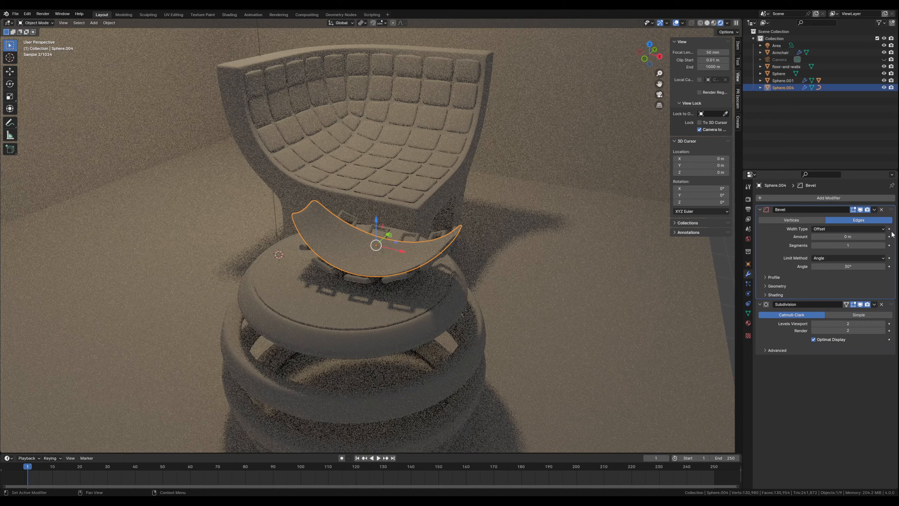
{"action": "left_click", "coordinate": [882, 238]}
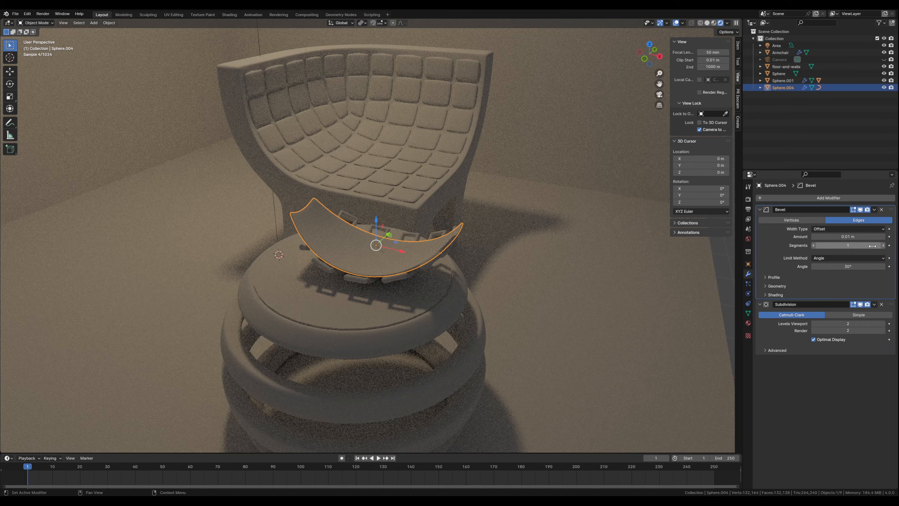
{"action": "left_click", "coordinate": [506, 261]}
{"action": "middle_click_drag", "start_coordinate": [344, 272], "coordinate": [310, 278]}
{"action": "scroll", "coordinate": [364, 255], "scroll_direction": "up", "scroll_amount": 2}
{"action": "scroll", "coordinate": [364, 254], "scroll_direction": "up", "scroll_amount": 1}
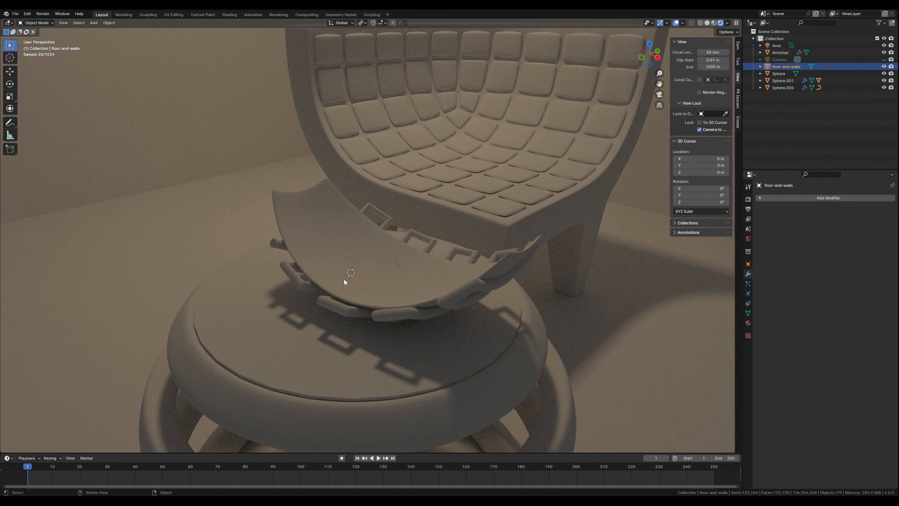
{"action": "scroll", "coordinate": [345, 281], "scroll_direction": "down", "scroll_amount": 2}
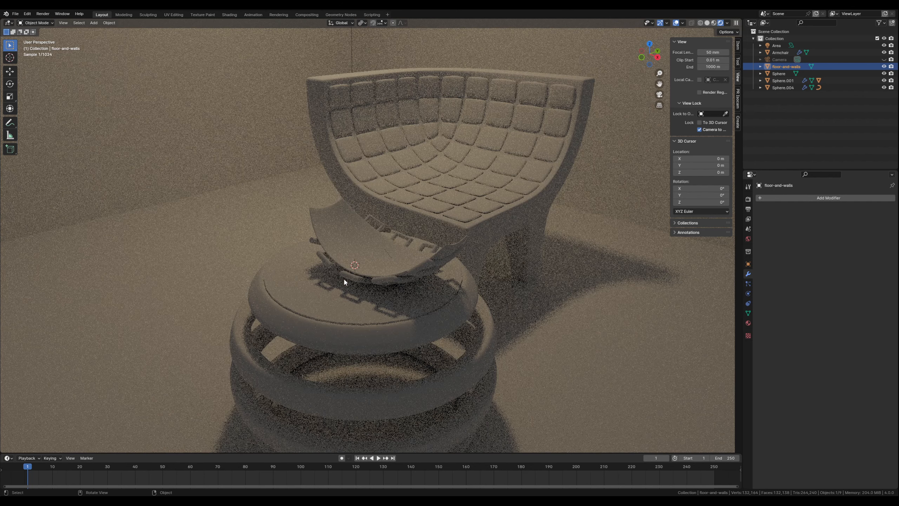
Step: Set the Cycles maximum samples to 128 for the viewport and 512 for the final render
{"action": "left_click", "coordinate": [749, 200]}
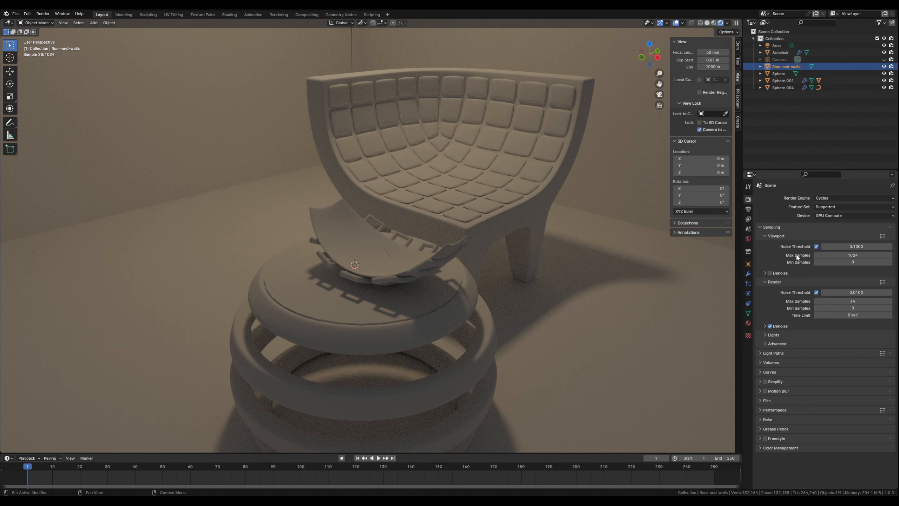
{"action": "left_click", "coordinate": [846, 255]}
{"action": "type", "text": "12"}
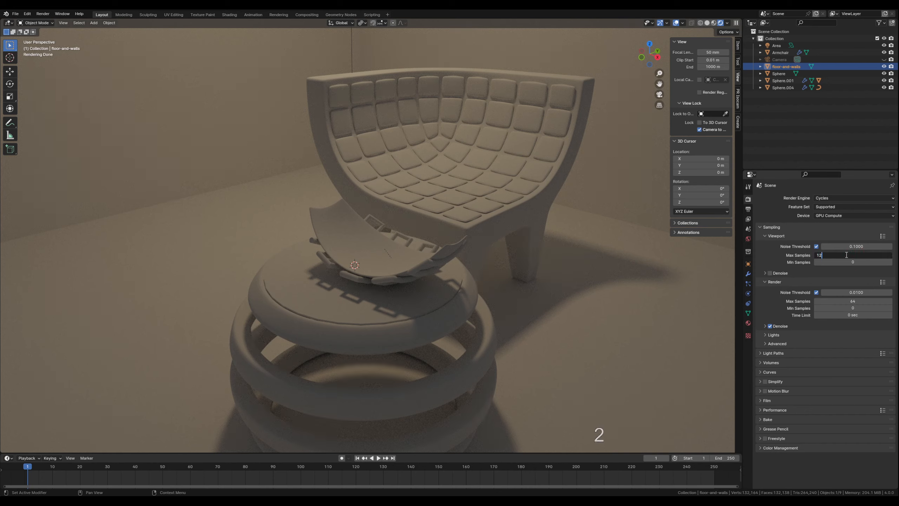
{"action": "type", "text": "8"}
{"action": "left_click", "coordinate": [777, 257]}
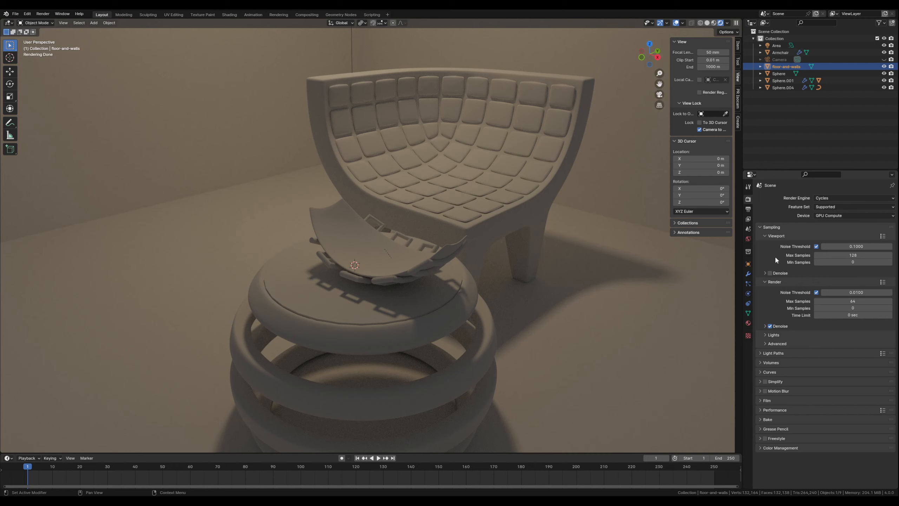
{"action": "left_click", "coordinate": [831, 302]}
{"action": "type", "text": "512"}
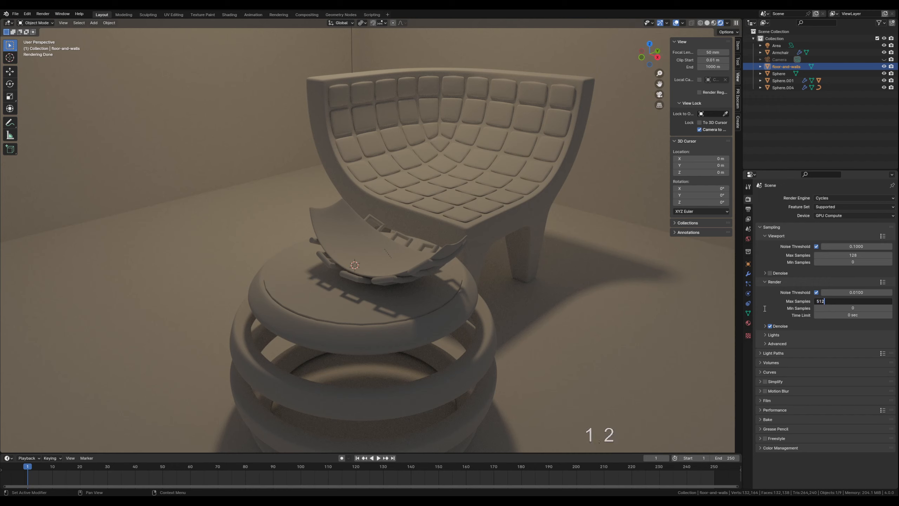
{"action": "key", "text": "Return"}
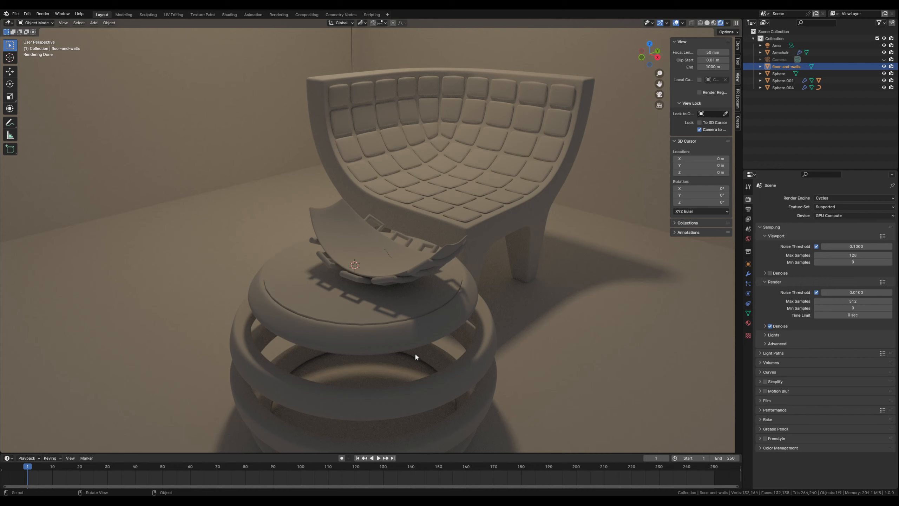
Step: Add a Subdivision Surface modifier to the flat disc in the stool's top and raise its viewport level by one
{"action": "left_click", "coordinate": [296, 300]}
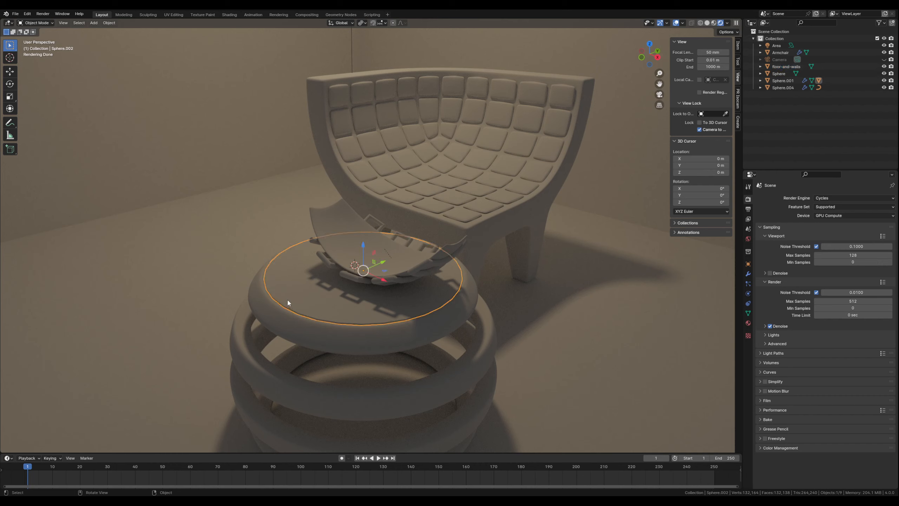
{"action": "left_click", "coordinate": [748, 273]}
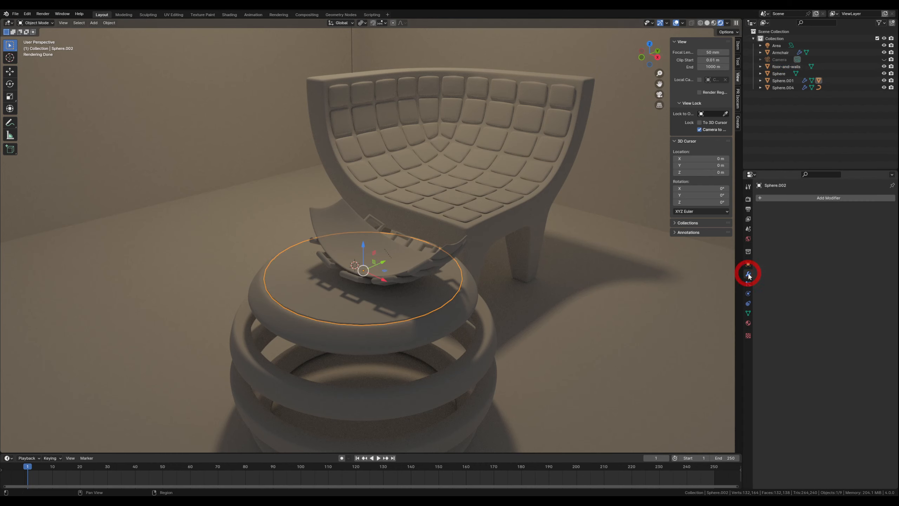
{"action": "left_click", "coordinate": [797, 198]}
{"action": "type", "text": "sub"}
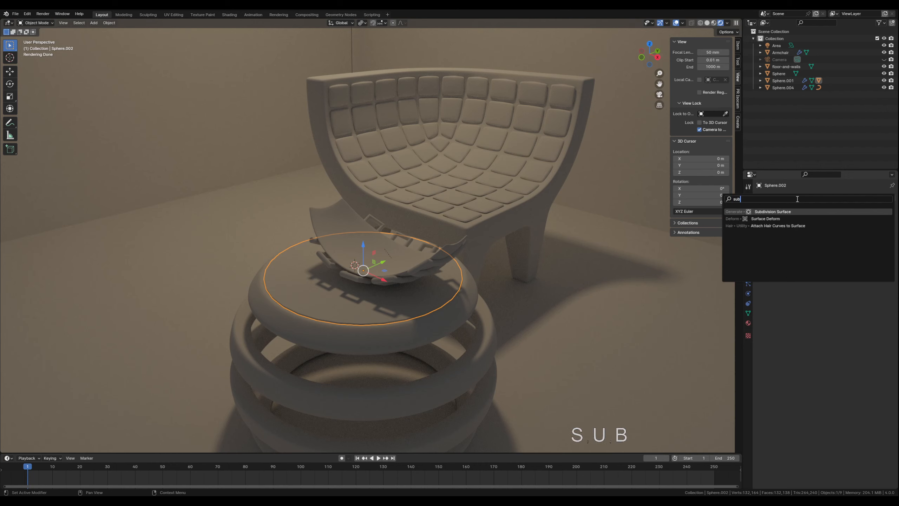
{"action": "left_click", "coordinate": [781, 210]}
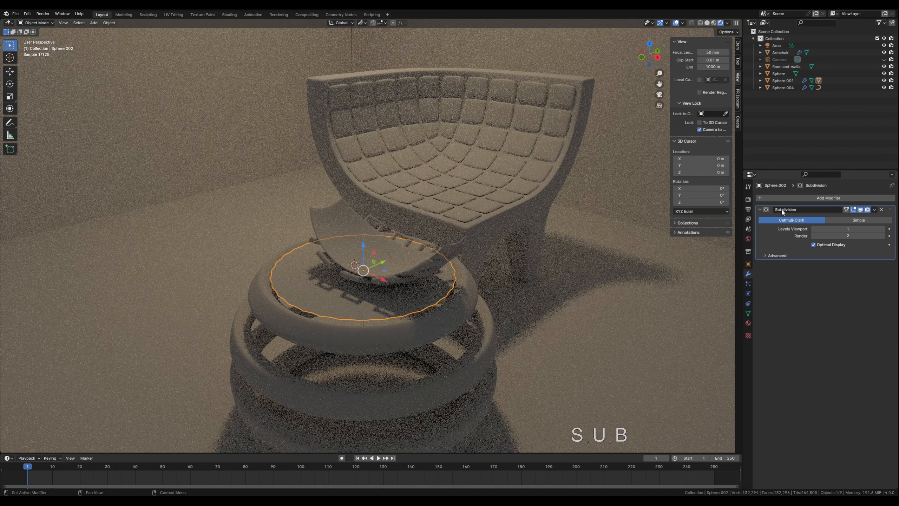
{"action": "left_click", "coordinate": [883, 229]}
Step: Add a Bevel modifier with a 0.01 m amount to the stool's disc and place it above the Subdivision modifier
{"action": "left_click", "coordinate": [842, 198]}
{"action": "left_click", "coordinate": [825, 197]}
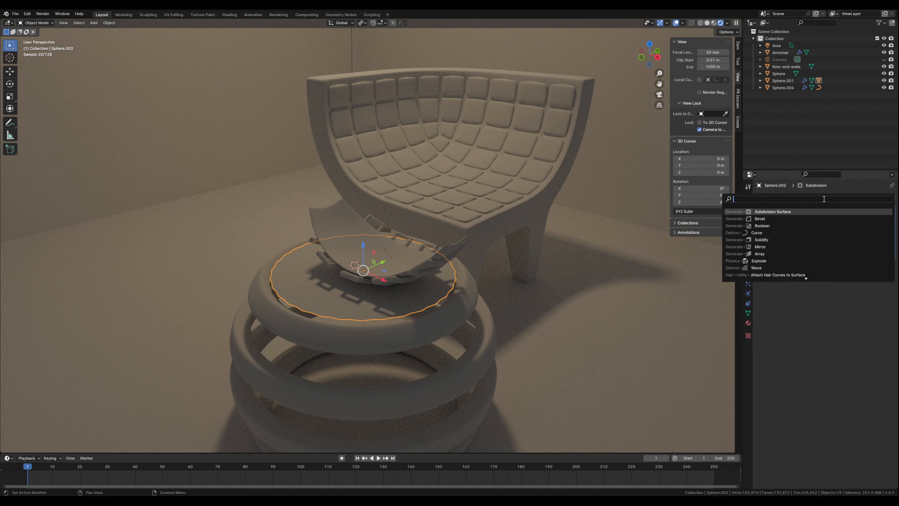
{"action": "type", "text": "bev"}
{"action": "left_click", "coordinate": [793, 212]}
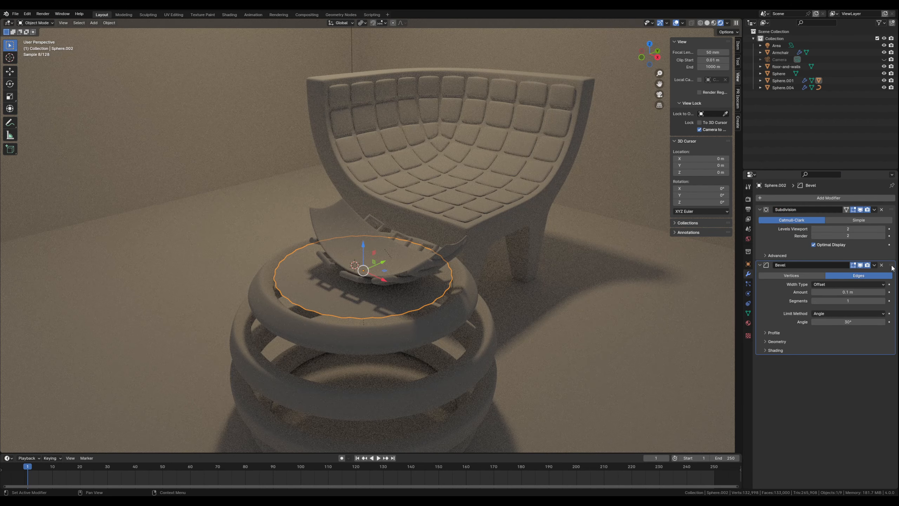
{"action": "left_click_drag", "start_coordinate": [891, 266], "coordinate": [875, 237]}
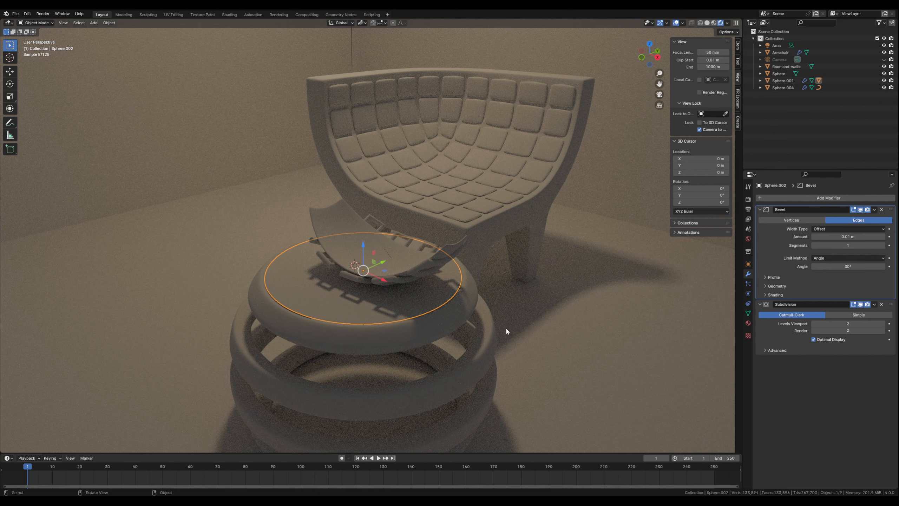
{"action": "left_click", "coordinate": [535, 330]}
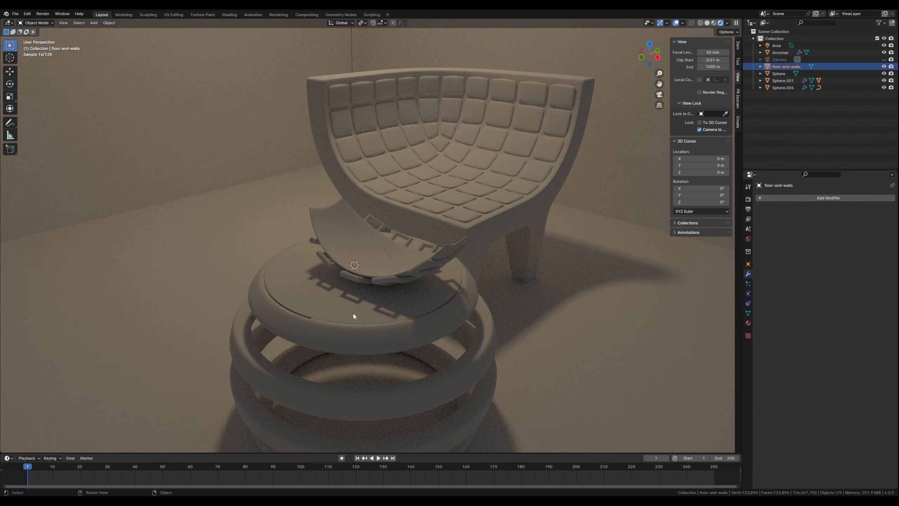
{"action": "mouse_move", "coordinate": [348, 305]}
{"action": "middle_mouse_down"}
{"action": "mouse_move", "coordinate": [346, 282]}
{"action": "mouse_move", "coordinate": [344, 292]}
{"action": "middle_mouse_up"}
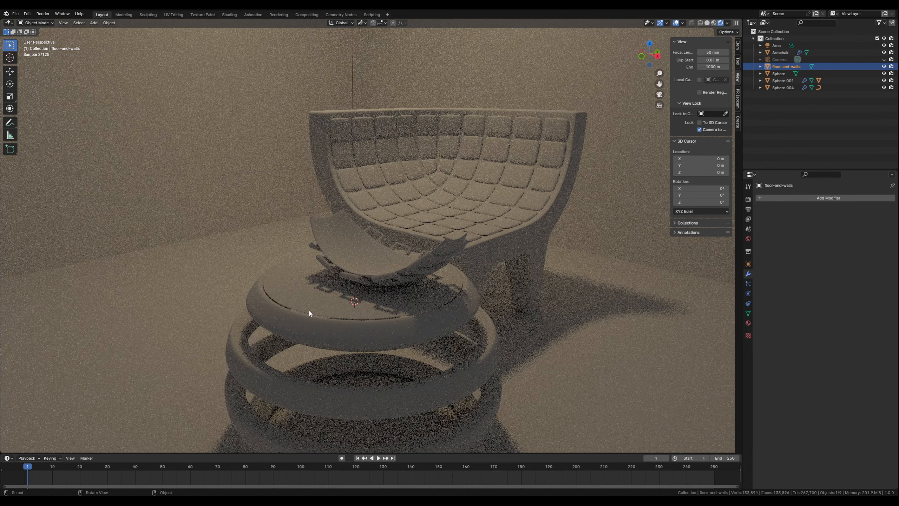
Step: Switch to solid shading and turn off the viewport display of the stool disc's Bevel and Subdivision modifiers
{"action": "left_click", "coordinate": [708, 23]}
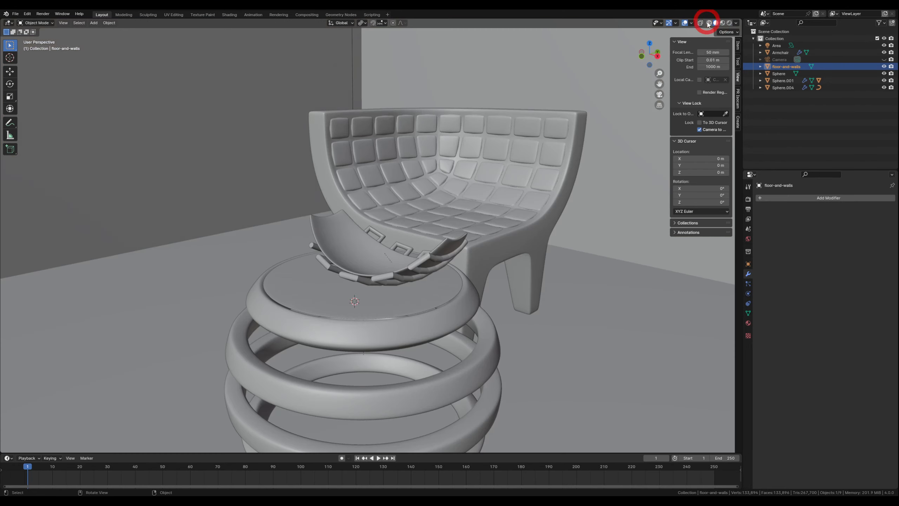
{"action": "scroll", "coordinate": [245, 326], "scroll_direction": "up", "scroll_amount": 3}
{"action": "middle_click_drag", "start_coordinate": [277, 361], "coordinate": [317, 321]}
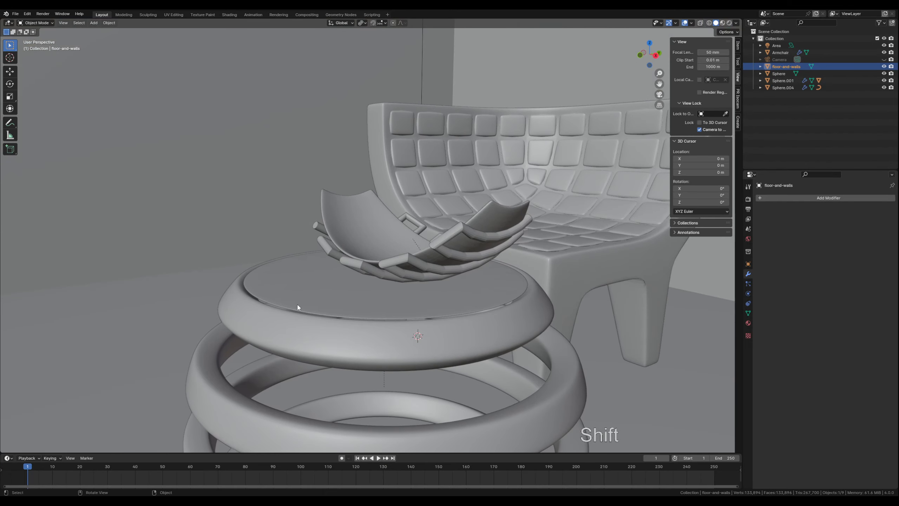
{"action": "scroll", "coordinate": [297, 298], "scroll_direction": "up", "scroll_amount": 4}
{"action": "left_click", "coordinate": [241, 335]}
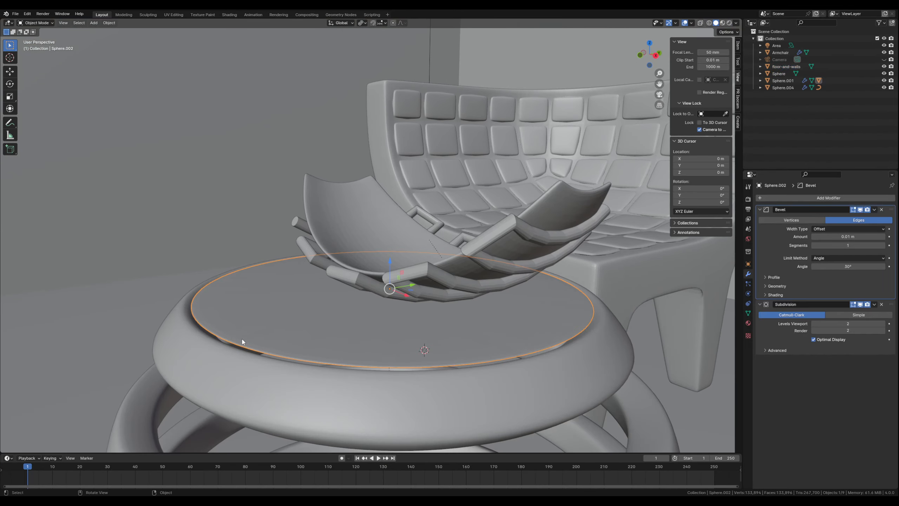
{"action": "mouse_move", "coordinate": [242, 341]}
{"action": "middle_mouse_down"}
{"action": "mouse_move", "coordinate": [258, 325]}
{"action": "mouse_move", "coordinate": [251, 335]}
{"action": "middle_mouse_up"}
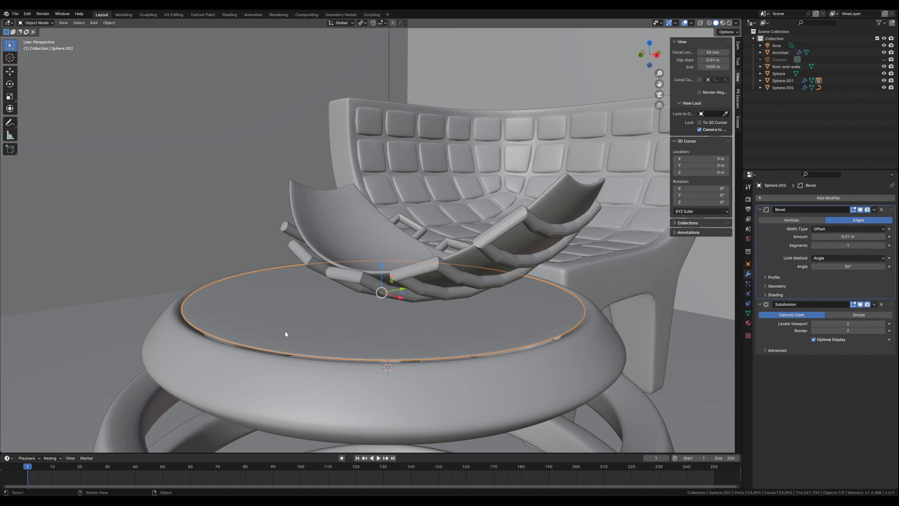
{"action": "left_click", "coordinate": [861, 209]}
{"action": "left_click", "coordinate": [861, 305]}
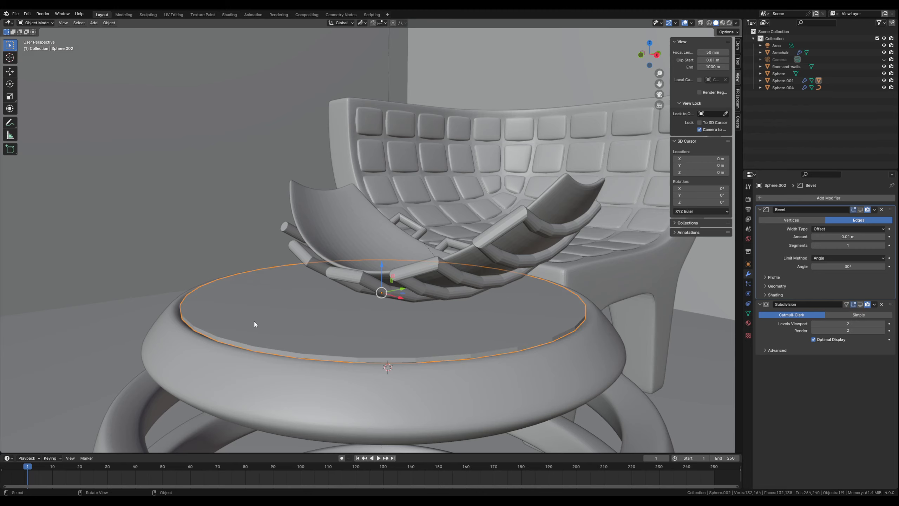
{"action": "middle_click_drag", "start_coordinate": [254, 321], "coordinate": [245, 313]}
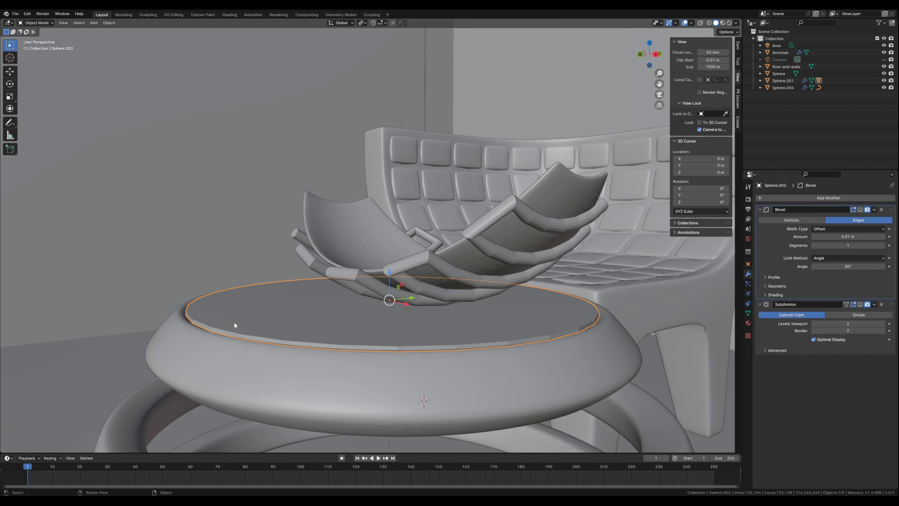
Step: Raise the disc's top face slightly to thicken the disc, and re-enable its Bevel and Subdivision modifiers in the viewport
{"action": "key", "text": "Tab"}
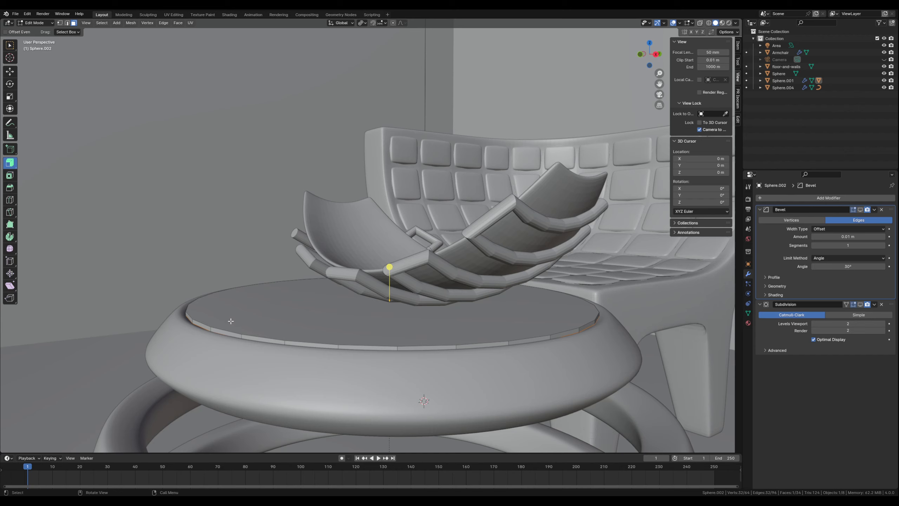
{"action": "left_click", "coordinate": [231, 320]}
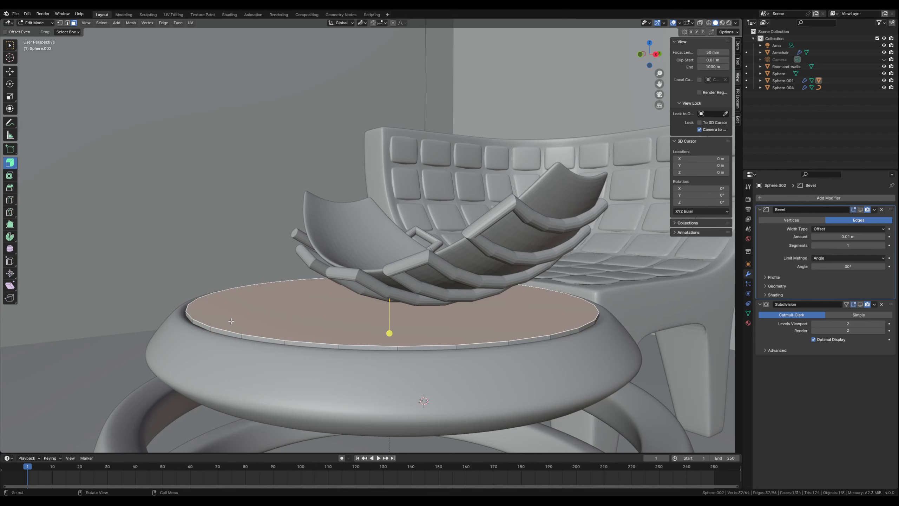
{"action": "left_click", "coordinate": [10, 44]}
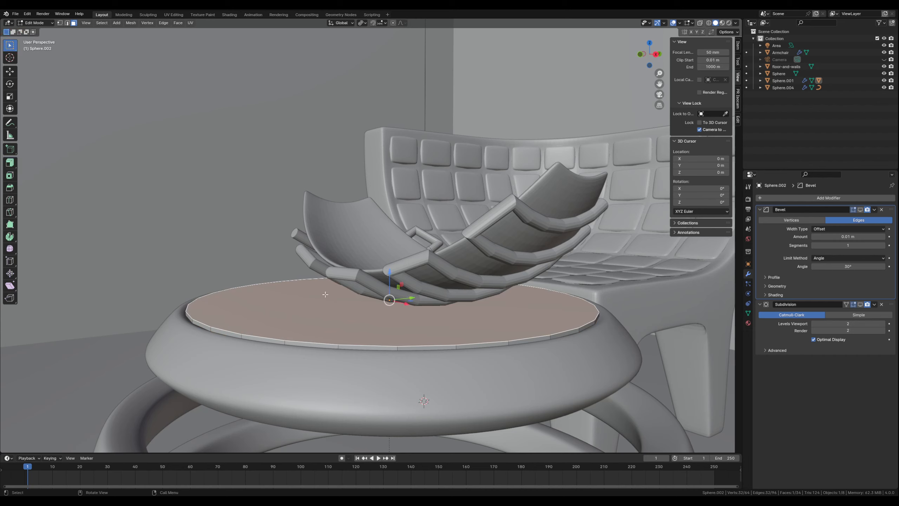
{"action": "left_click_drag", "start_coordinate": [386, 278], "coordinate": [393, 267]}
{"action": "key", "text": "Tab"}
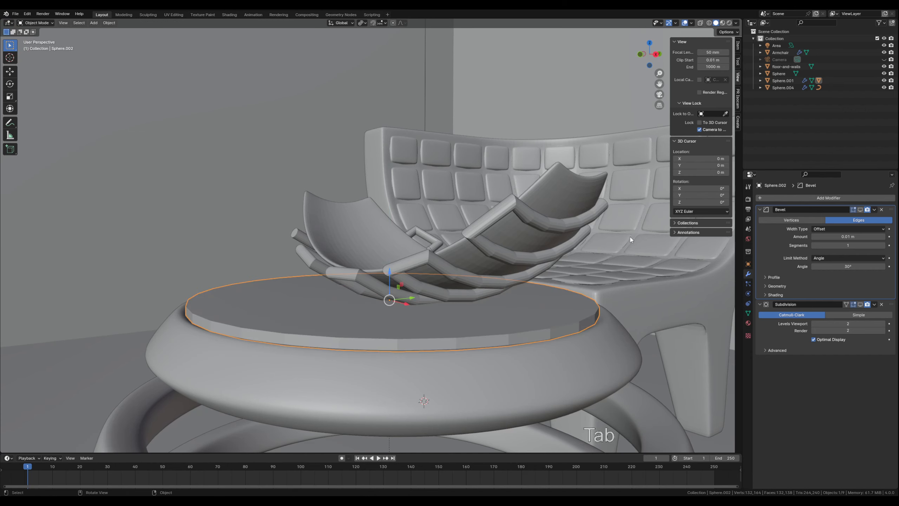
{"action": "left_click", "coordinate": [860, 209]}
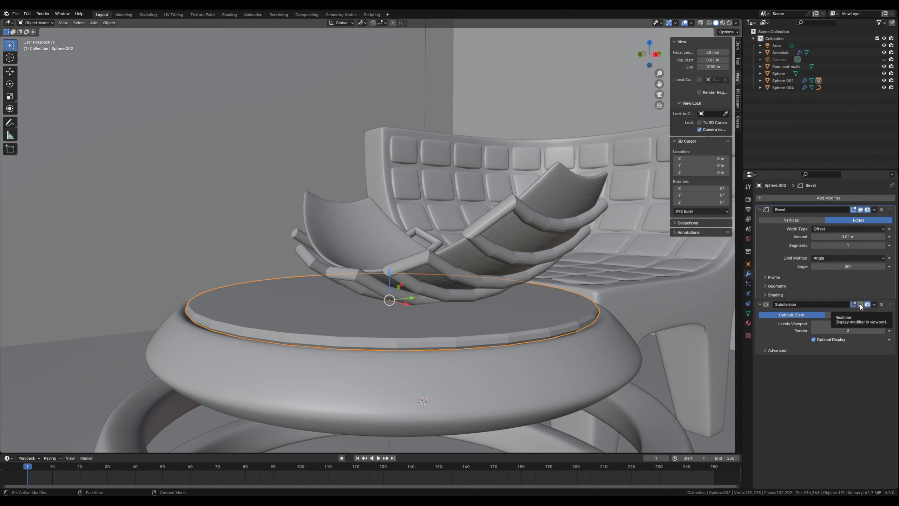
{"action": "left_click", "coordinate": [860, 304]}
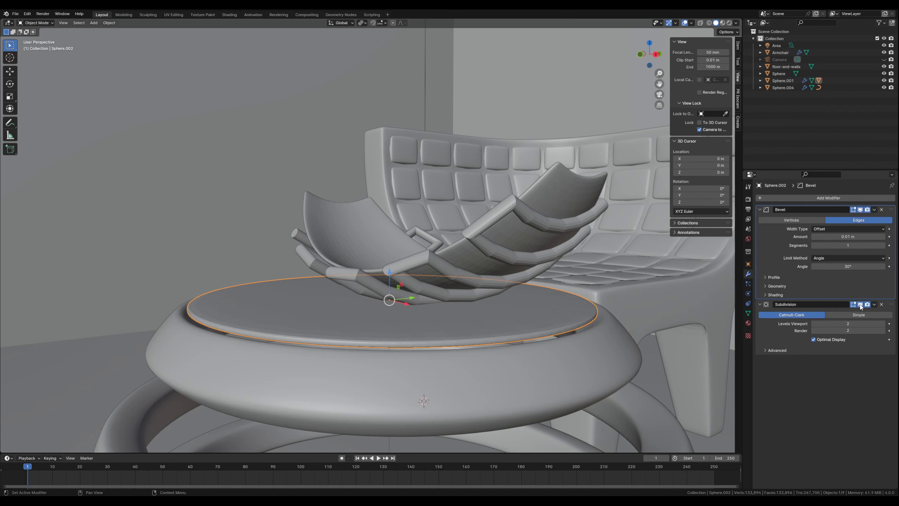
Step: Lower the disc about 0.025 m into the stool's top ring and check the fit in the rendered view
{"action": "left_click", "coordinate": [169, 265]}
{"action": "left_click", "coordinate": [225, 320]}
{"action": "left_click_drag", "start_coordinate": [390, 272], "coordinate": [395, 281]}
{"action": "left_click", "coordinate": [117, 262]}
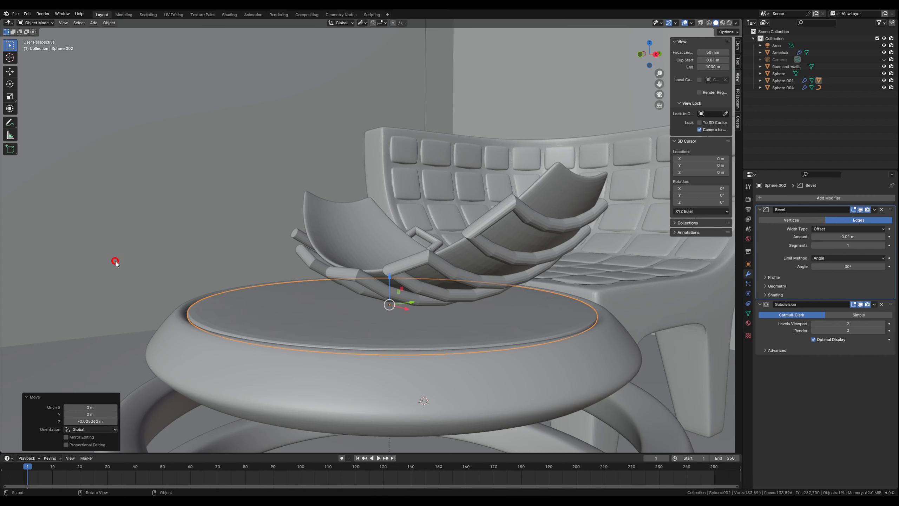
{"action": "middle_click_drag", "start_coordinate": [275, 292], "coordinate": [264, 306]}
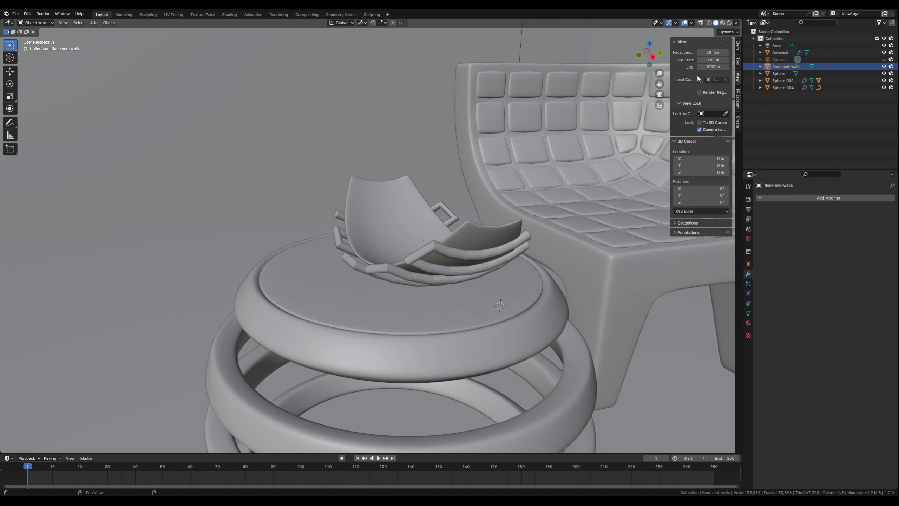
{"action": "left_click", "coordinate": [729, 23]}
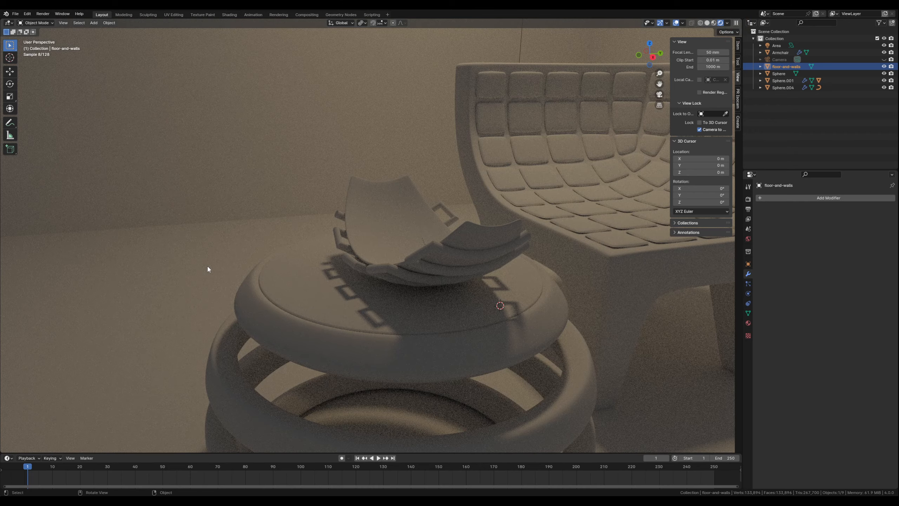
{"action": "middle_click_drag", "start_coordinate": [190, 297], "coordinate": [220, 298]}
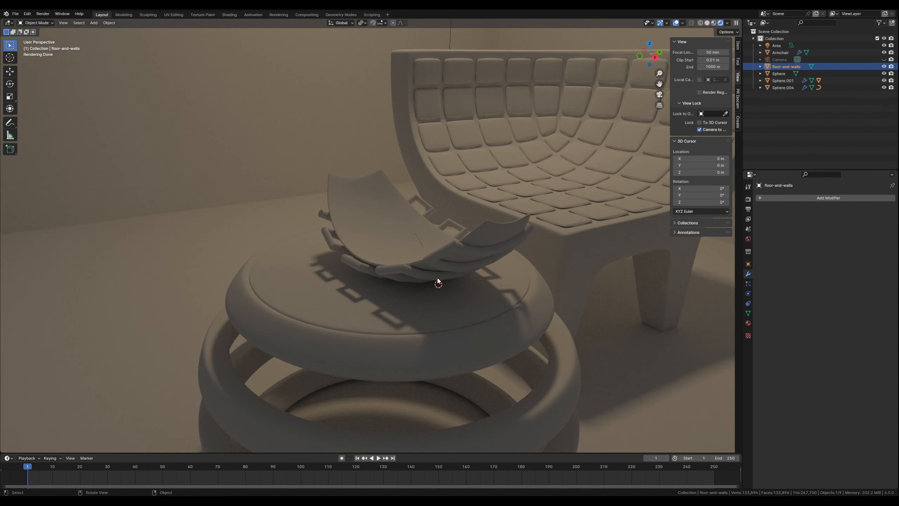
{"action": "scroll", "coordinate": [426, 262], "scroll_direction": "down", "scroll_amount": 8}
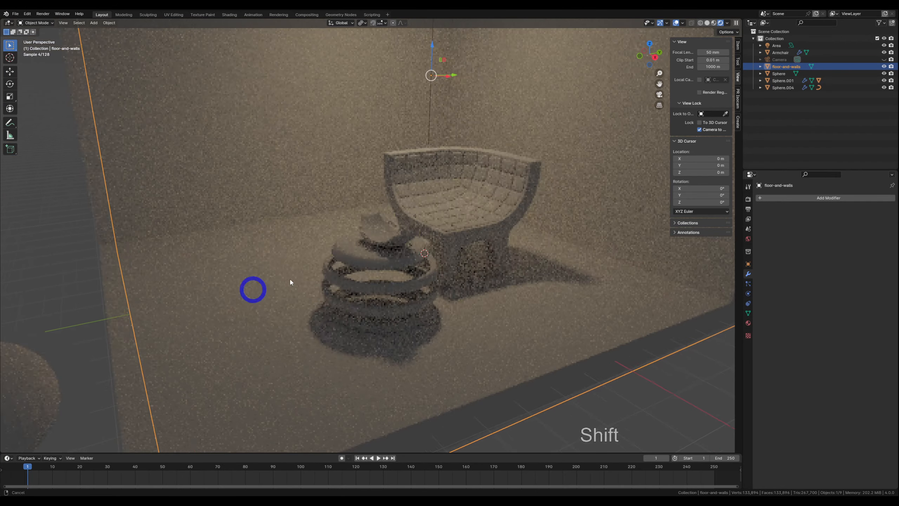
Step: Return to solid shading and open the faceted sphere beside the room in Edit Mode with edge selection
{"action": "middle_click_drag", "start_coordinate": [289, 278], "coordinate": [425, 216], "text": "shift"}
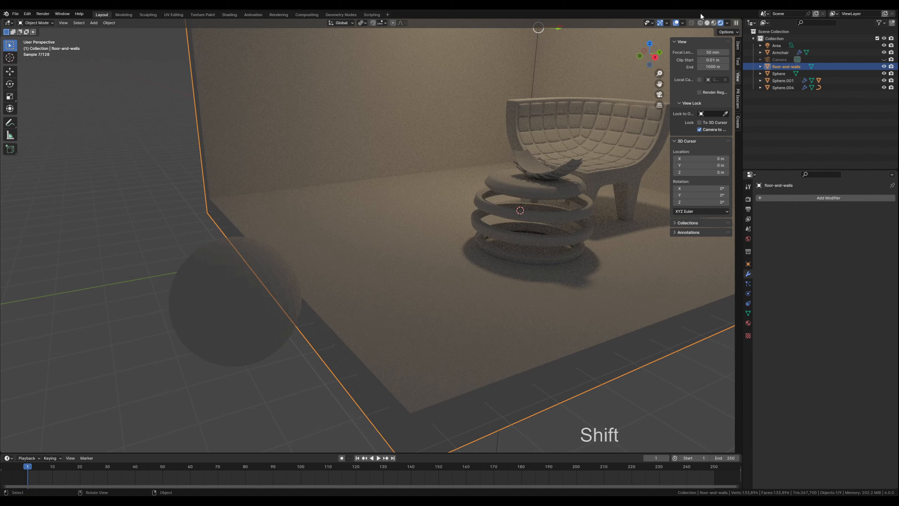
{"action": "left_click", "coordinate": [708, 23]}
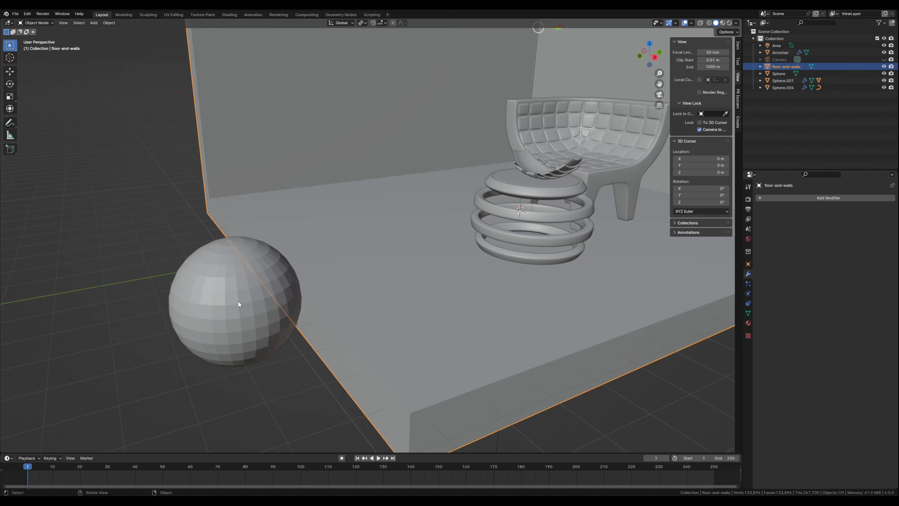
{"action": "middle_click_drag", "start_coordinate": [238, 304], "coordinate": [300, 314]}
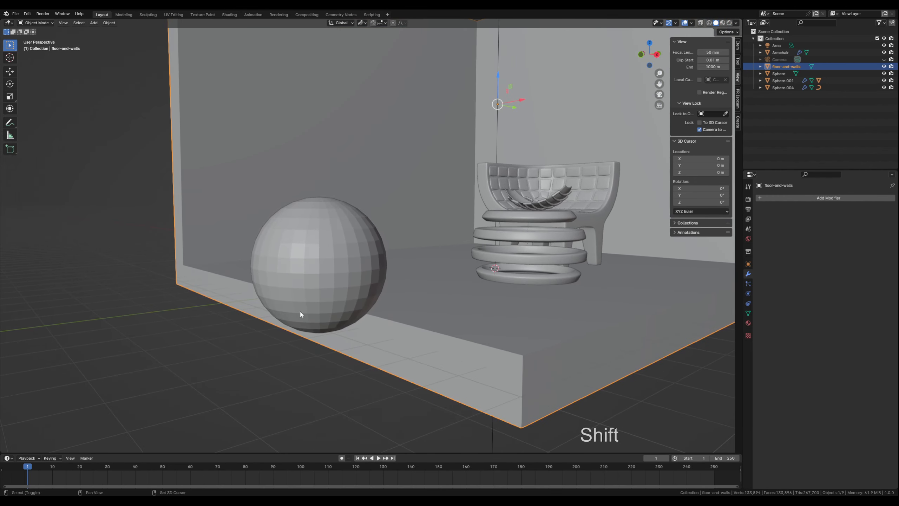
{"action": "left_click", "coordinate": [305, 271]}
{"action": "key", "text": "Tab"}
{"action": "scroll", "coordinate": [305, 275], "scroll_direction": "up", "scroll_amount": 6}
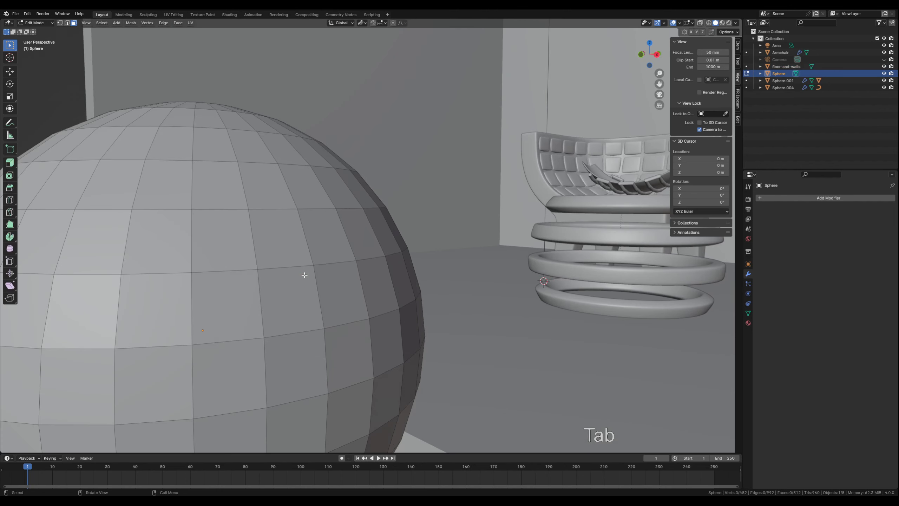
{"action": "scroll", "coordinate": [305, 275], "scroll_direction": "down", "scroll_amount": 4}
{"action": "middle_click_drag", "start_coordinate": [268, 291], "coordinate": [298, 286], "text": "shift"}
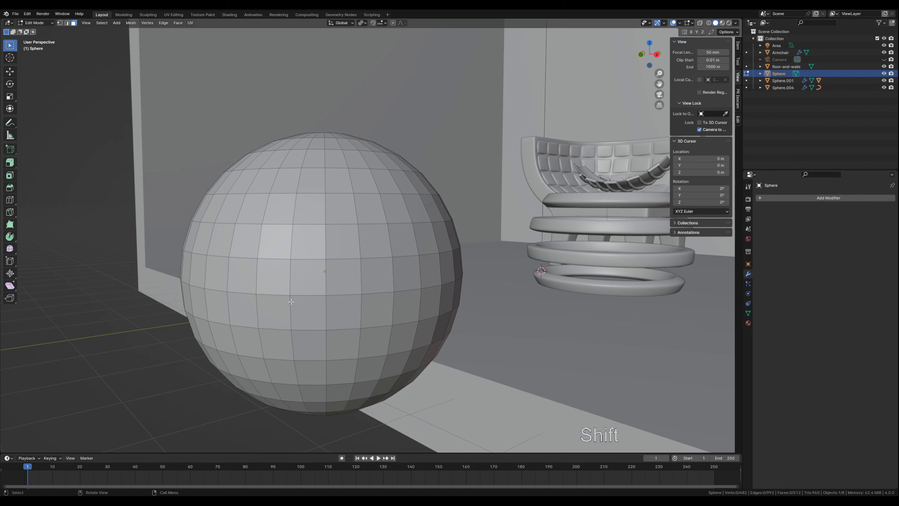
{"action": "key", "text": "2"}
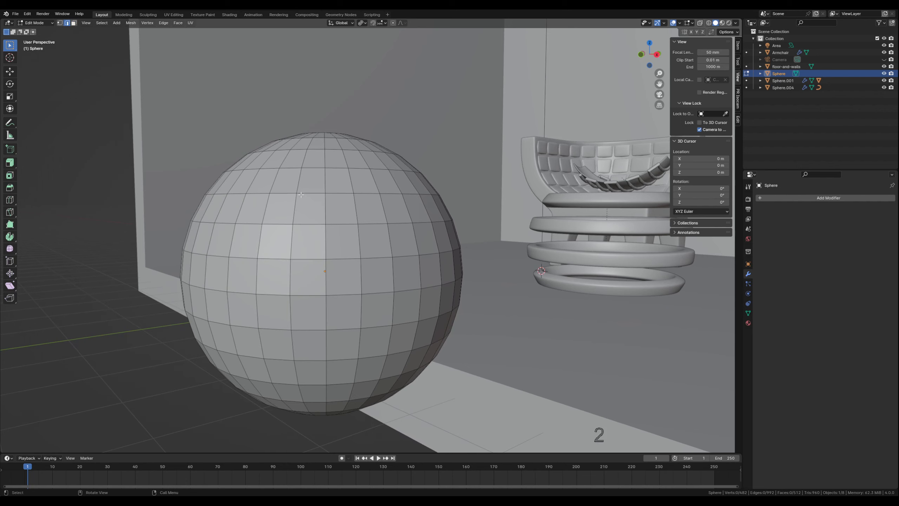
Step: Select twelve horizontal edge loops of the faceted sphere, from near its top pole down to near its bottom pole
{"action": "left_click", "coordinate": [313, 168], "text": "alt+shift"}
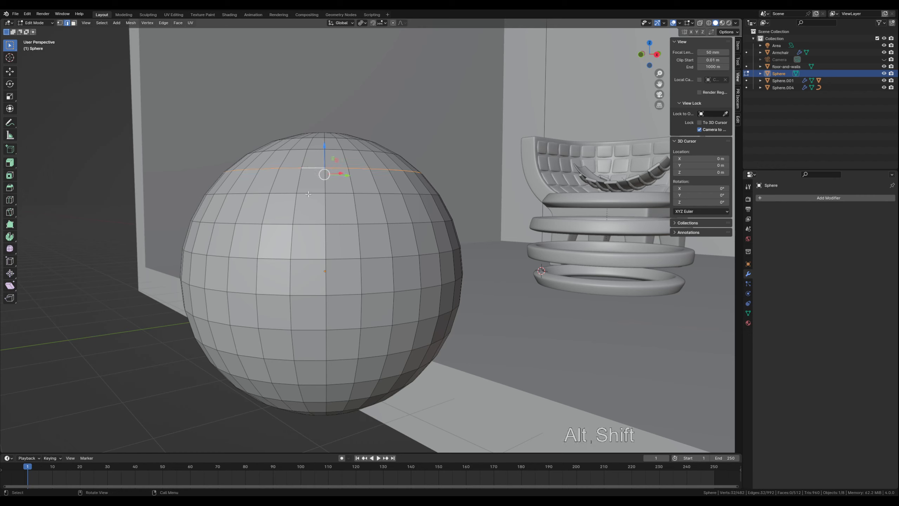
{"action": "left_click", "coordinate": [313, 149], "text": "alt+shift"}
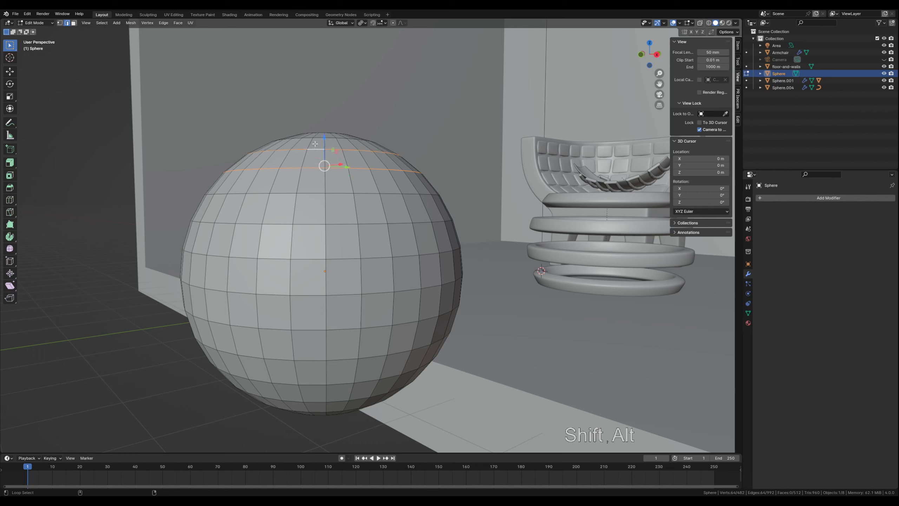
{"action": "left_click", "coordinate": [314, 137], "text": "alt+shift"}
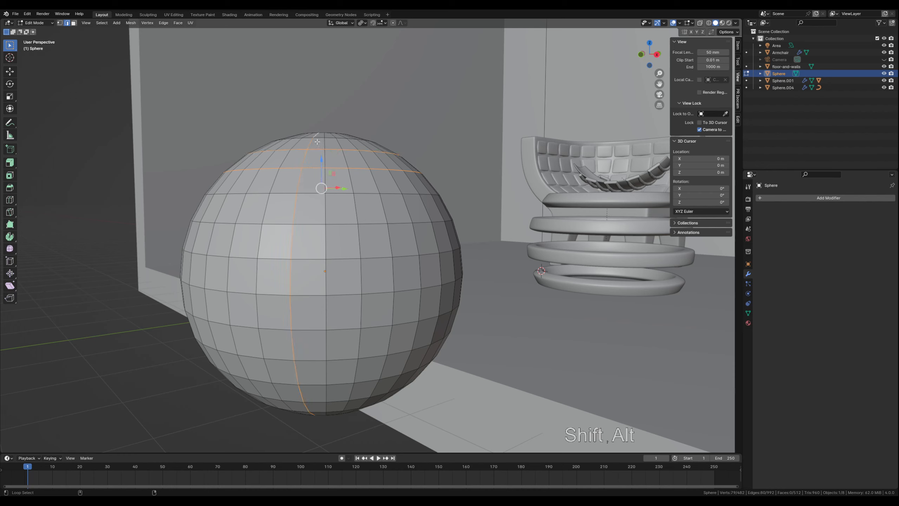
{"action": "left_click", "coordinate": [317, 138], "text": "alt+shift"}
{"action": "left_click", "coordinate": [313, 141], "text": "alt+shift"}
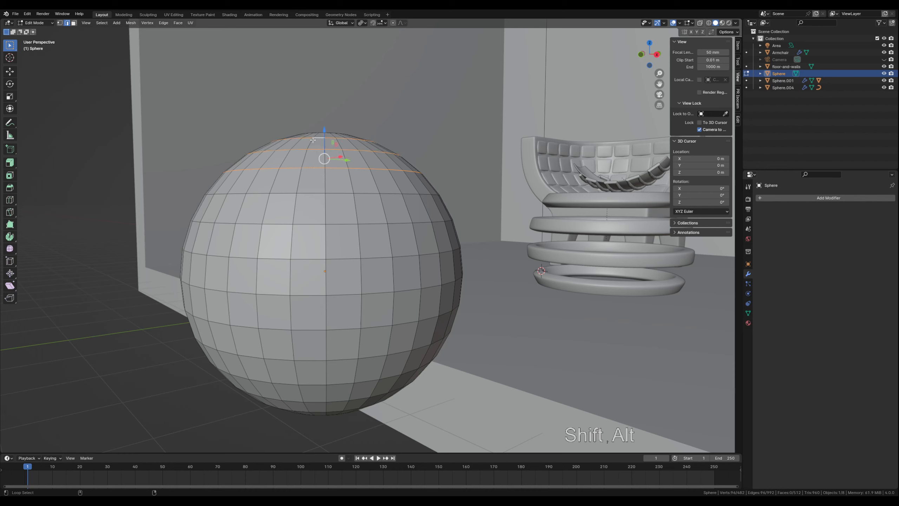
{"action": "left_click", "coordinate": [307, 193], "text": "alt+shift"}
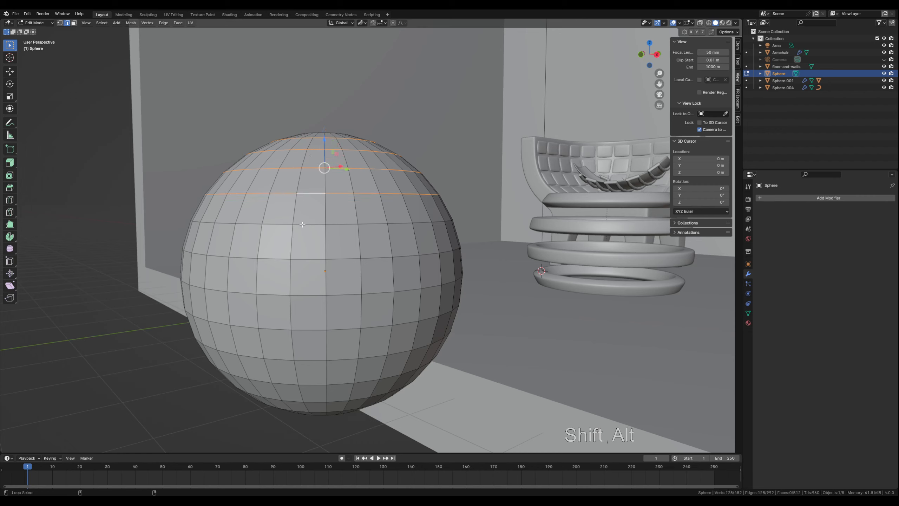
{"action": "left_click", "coordinate": [302, 224], "text": "alt+shift"}
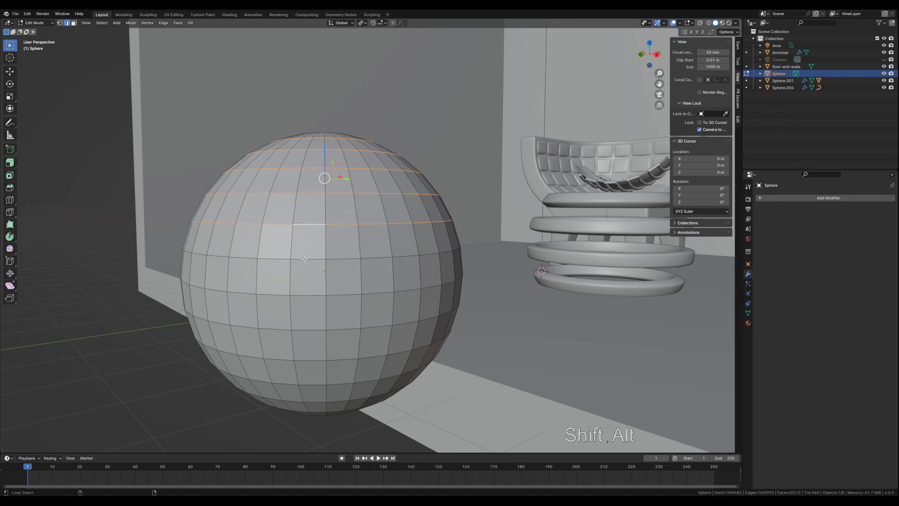
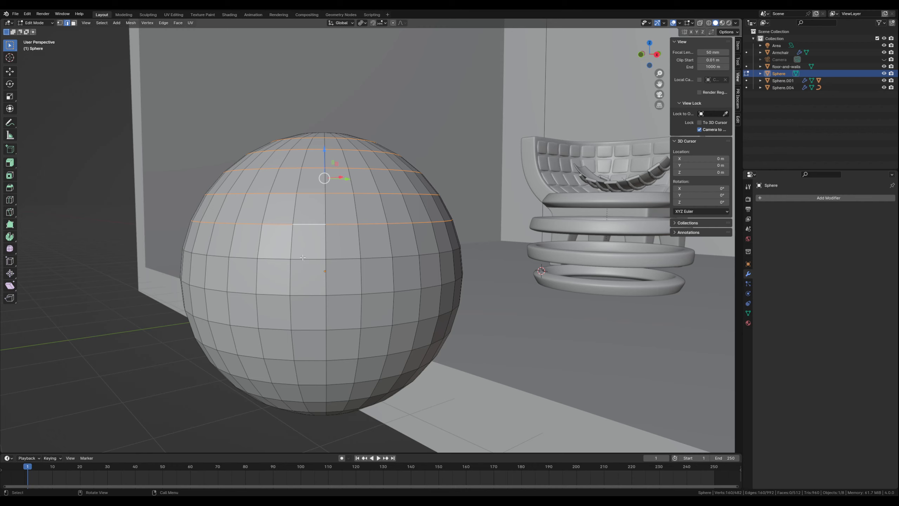
{"action": "left_click", "coordinate": [302, 258], "text": "alt+shift"}
{"action": "left_click", "coordinate": [305, 294], "text": "alt+shift"}
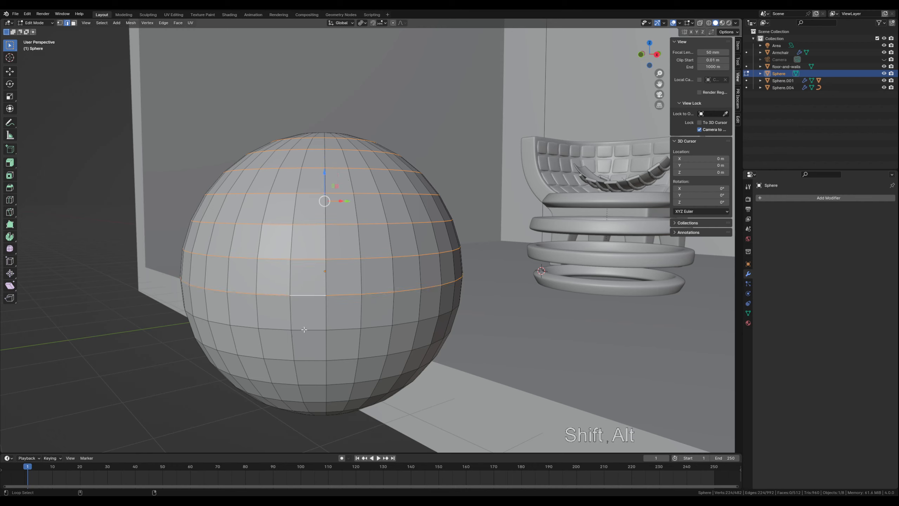
{"action": "left_click", "coordinate": [305, 329], "text": "alt+shift"}
{"action": "left_click", "coordinate": [304, 360], "text": "alt+shift"}
{"action": "left_click", "coordinate": [305, 385], "text": "alt+shift"}
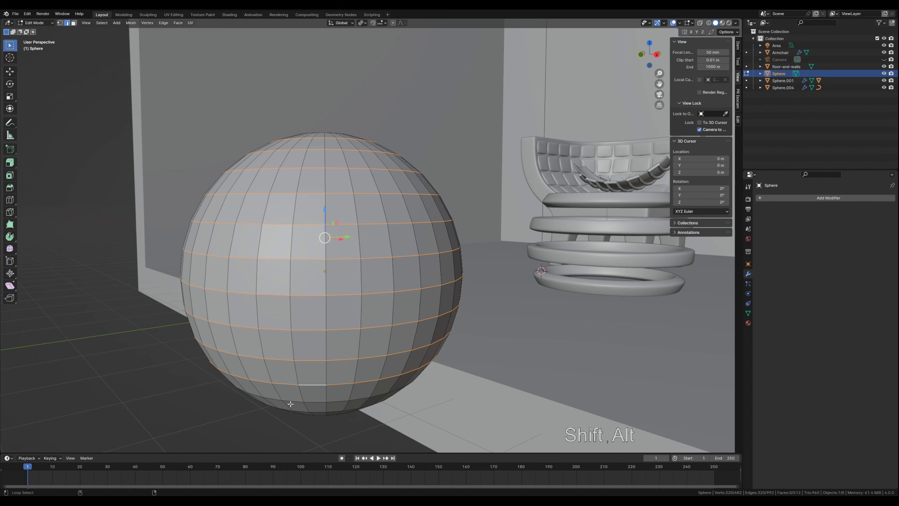
{"action": "left_click", "coordinate": [309, 402], "text": "alt+shift"}
{"action": "left_click", "coordinate": [314, 411], "text": "alt+shift"}
{"action": "mouse_move", "coordinate": [314, 411]}
{"action": "middle_mouse_down"}
{"action": "mouse_move", "coordinate": [317, 396]}
{"action": "mouse_move", "coordinate": [317, 412]}
{"action": "middle_mouse_up"}
{"action": "scroll", "coordinate": [305, 381], "scroll_direction": "down", "scroll_amount": 2}
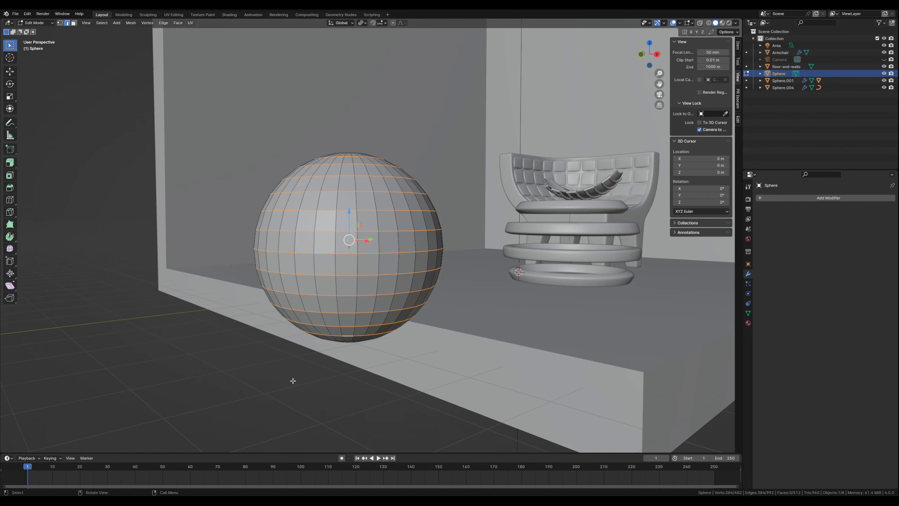
Step: Duplicate the selected edge loops about 2.19 m along X, separate them into their own object, and return to Object Mode
{"action": "key", "text": "shift+d"}
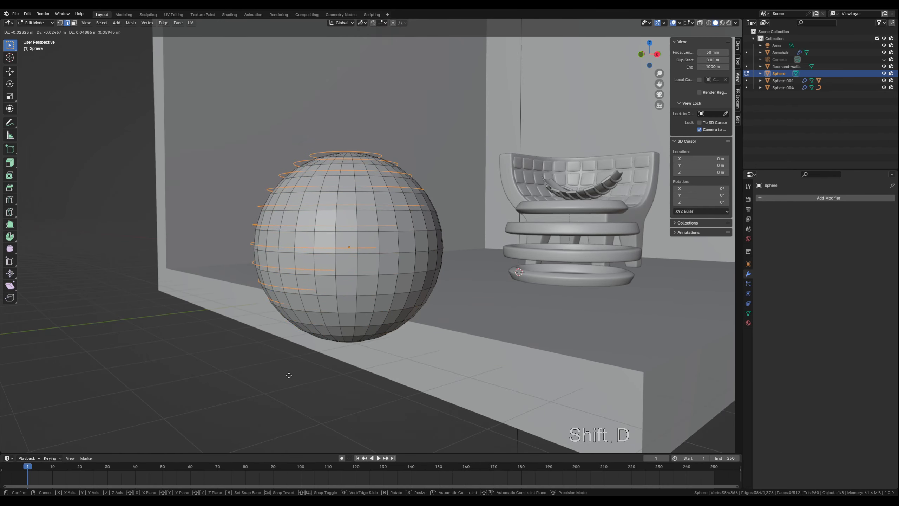
{"action": "key", "text": "x"}
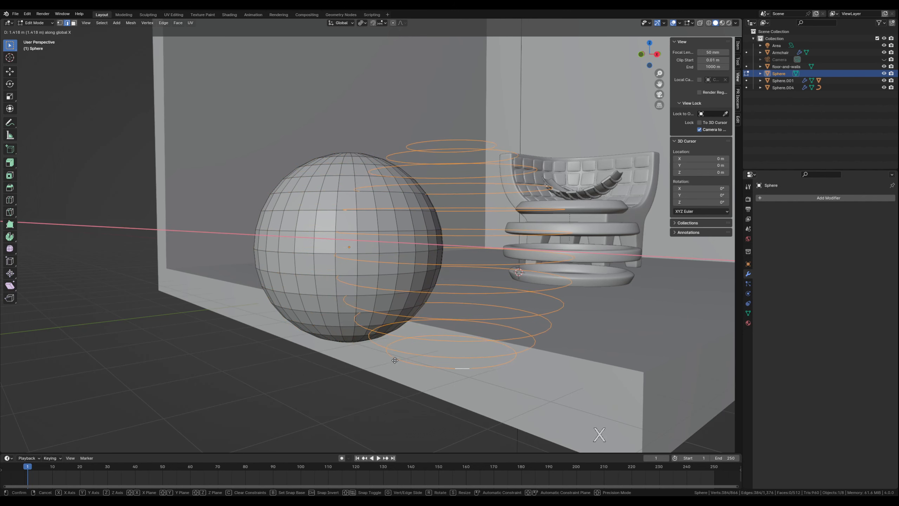
{"action": "left_click", "coordinate": [474, 362]}
{"action": "key", "text": "p"}
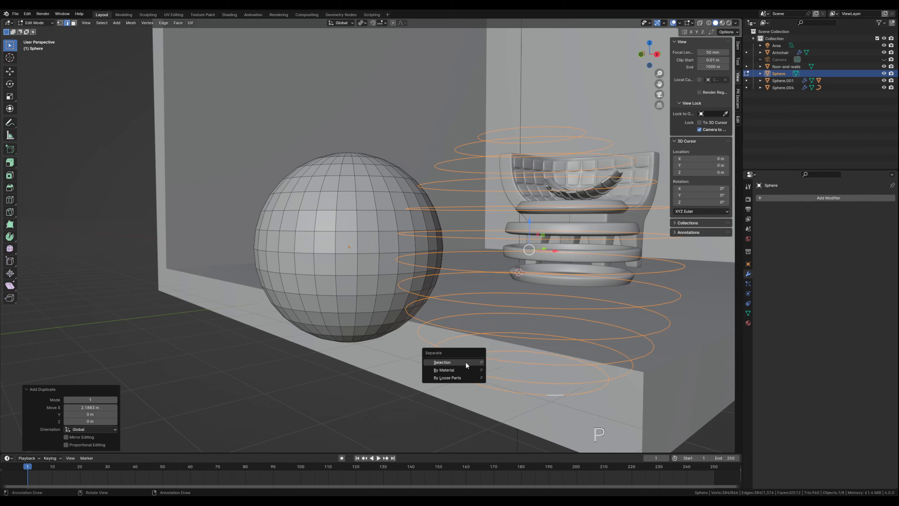
{"action": "left_click", "coordinate": [466, 362]}
{"action": "middle_click_drag", "start_coordinate": [460, 360], "coordinate": [411, 342]}
{"action": "key", "text": "Tab"}
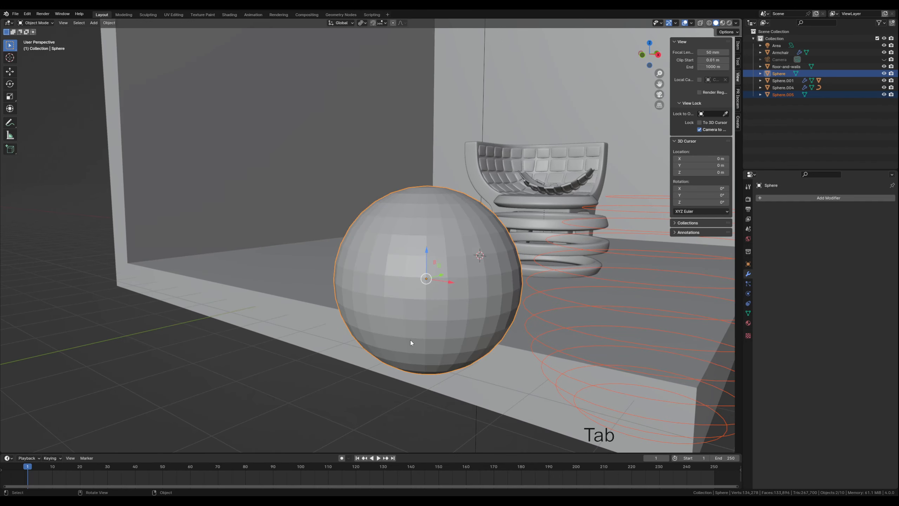
Step: Move the solid faceted sphere away from the separated rings, including about -0.8 m along Y
{"action": "left_click", "coordinate": [436, 313]}
{"action": "left_click", "coordinate": [450, 288]}
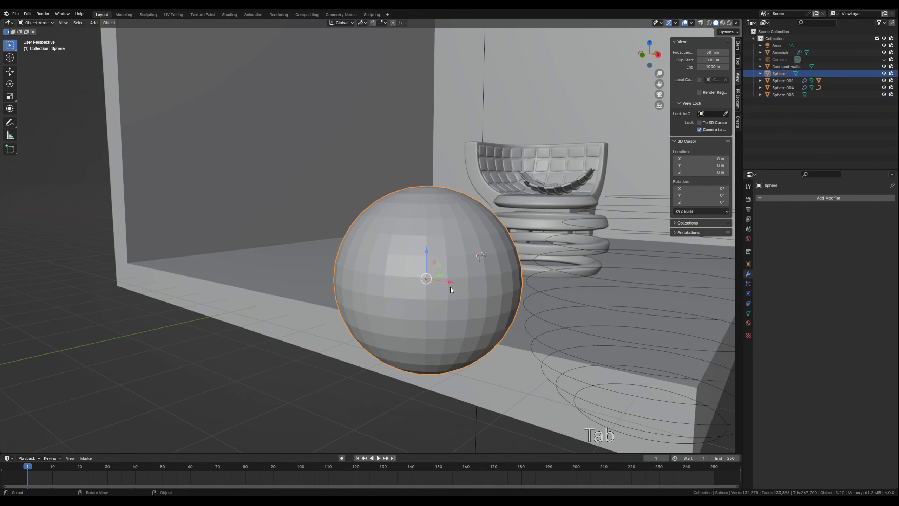
{"action": "left_click_drag", "start_coordinate": [442, 283], "coordinate": [259, 278]}
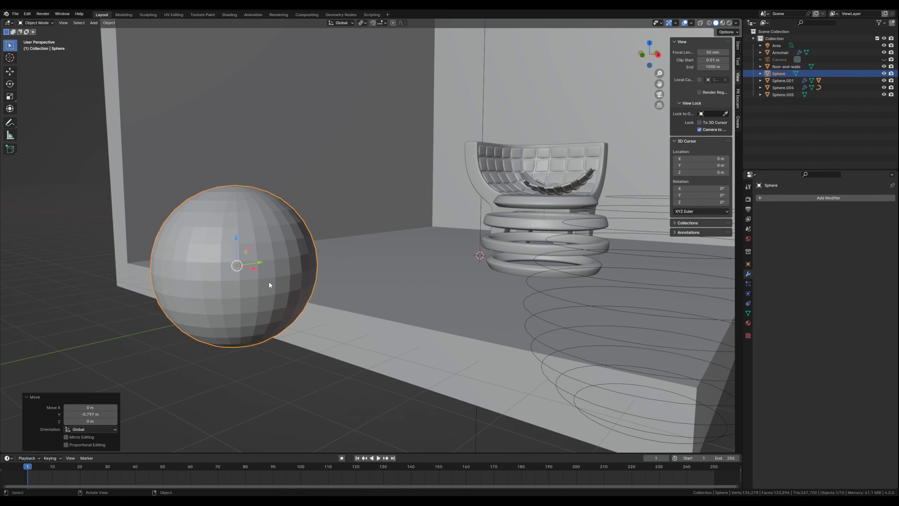
Step: Set the origin of the separated rings object to its geometry
{"action": "left_click", "coordinate": [571, 305]}
{"action": "middle_click_drag", "start_coordinate": [576, 311], "coordinate": [438, 292]}
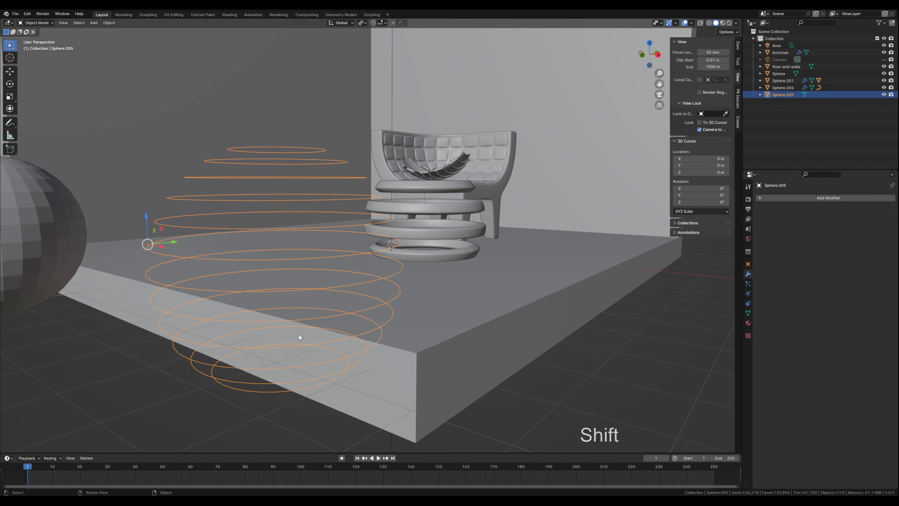
{"action": "middle_click_drag", "start_coordinate": [299, 337], "coordinate": [225, 311]}
{"action": "left_click", "coordinate": [109, 23]}
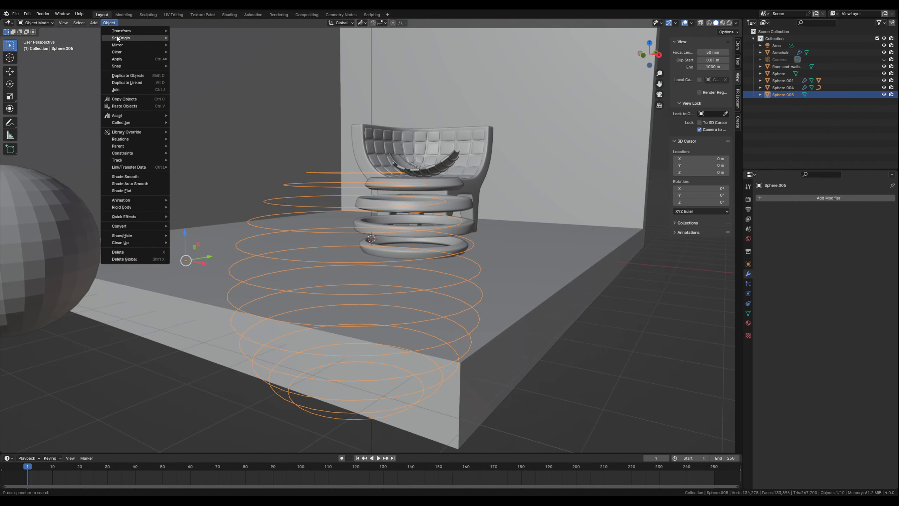
{"action": "mouse_move", "coordinate": [117, 38]}
{"action": "left_click", "coordinate": [196, 44]}
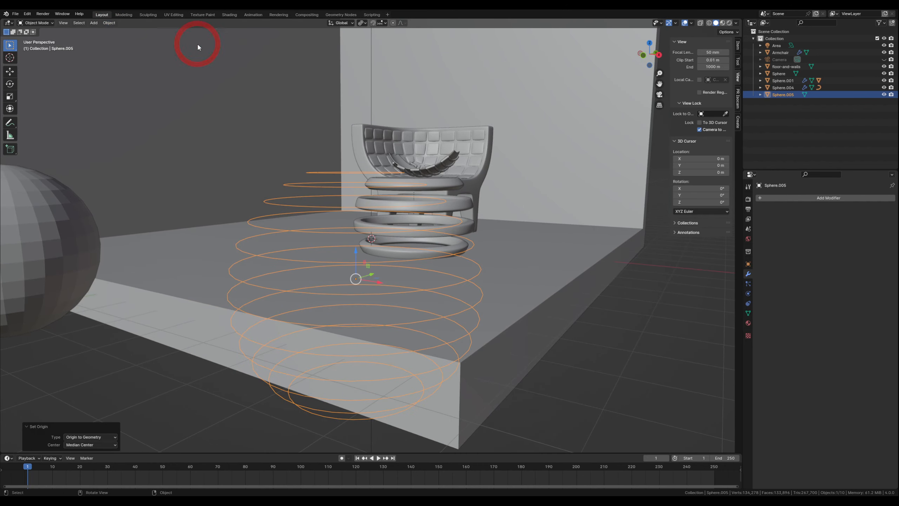
{"action": "middle_click_drag", "start_coordinate": [302, 265], "coordinate": [307, 266]}
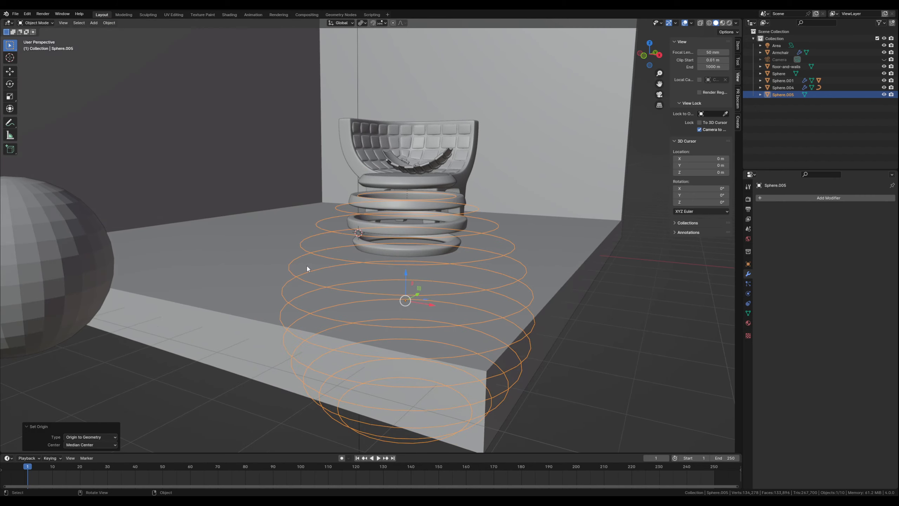
Step: Convert the separated rings from a mesh to a curve
{"action": "right_click", "coordinate": [321, 256]}
{"action": "mouse_move", "coordinate": [309, 259]}
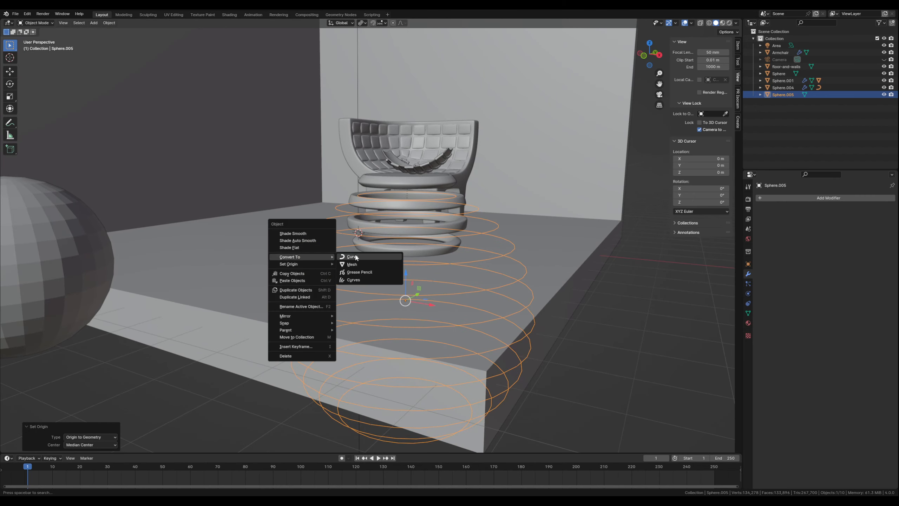
{"action": "left_click", "coordinate": [356, 256]}
Step: Give the ring curve a round bevel with a depth of 0.03 m and a resolution of 6, and deselect it
{"action": "left_click", "coordinate": [748, 303]}
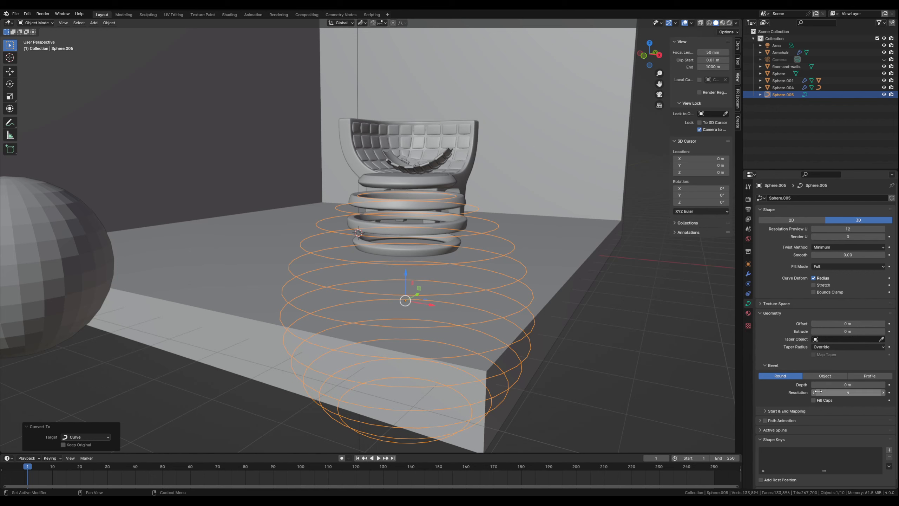
{"action": "left_click_drag", "start_coordinate": [824, 384], "coordinate": [850, 385]}
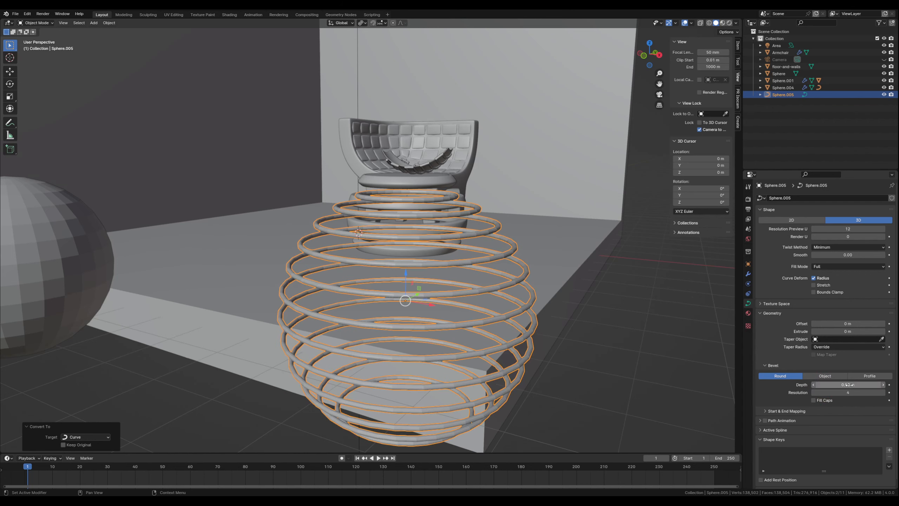
{"action": "left_click", "coordinate": [883, 385]}
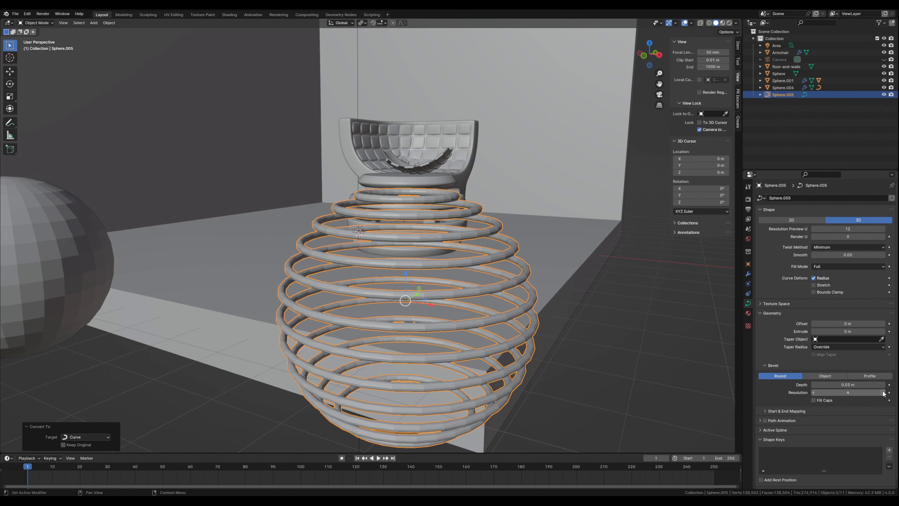
{"action": "left_click", "coordinate": [883, 392]}
{"action": "left_click", "coordinate": [883, 393]}
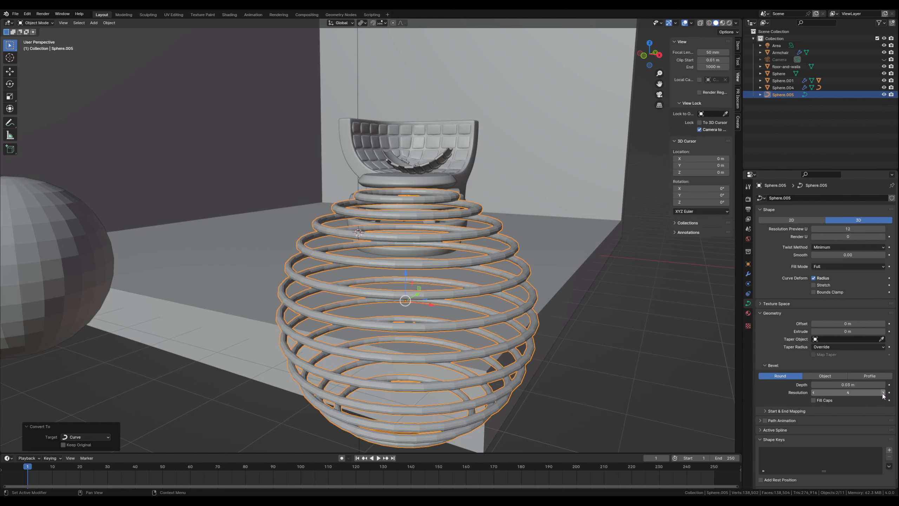
{"action": "left_click", "coordinate": [616, 361]}
{"action": "middle_click_drag", "start_coordinate": [617, 362], "coordinate": [598, 356]}
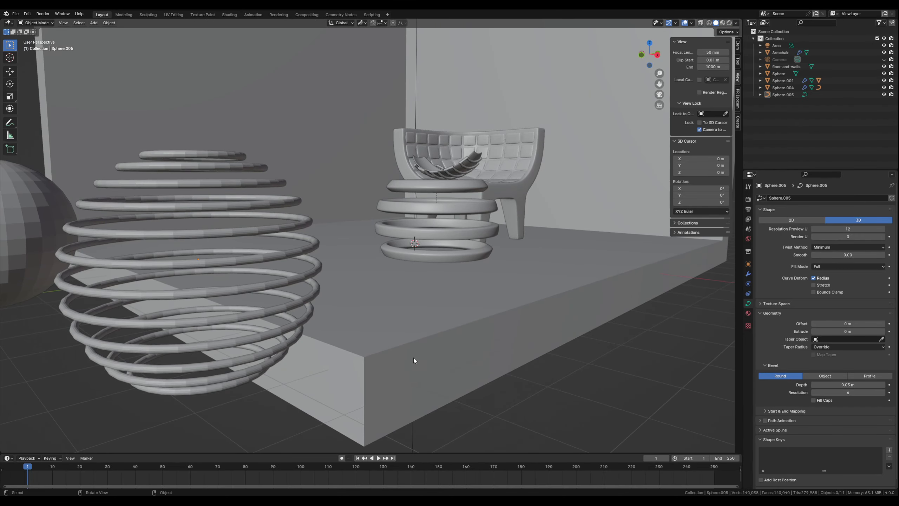
Step: Add a Subdivision Surface modifier to the ring sphere and set its viewport levels to 2
{"action": "scroll", "coordinate": [362, 343], "scroll_direction": "down", "scroll_amount": 4}
{"action": "middle_click_drag", "start_coordinate": [326, 337], "coordinate": [312, 367], "text": "shift"}
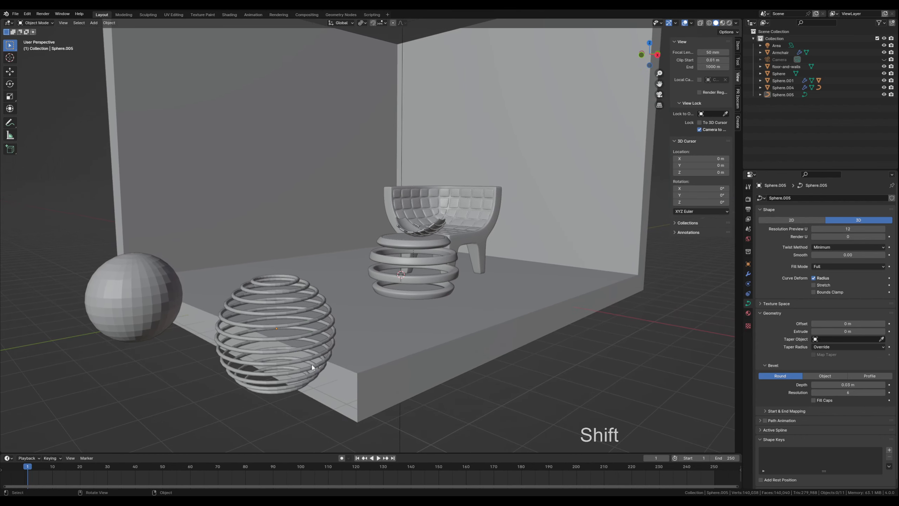
{"action": "left_click", "coordinate": [290, 344]}
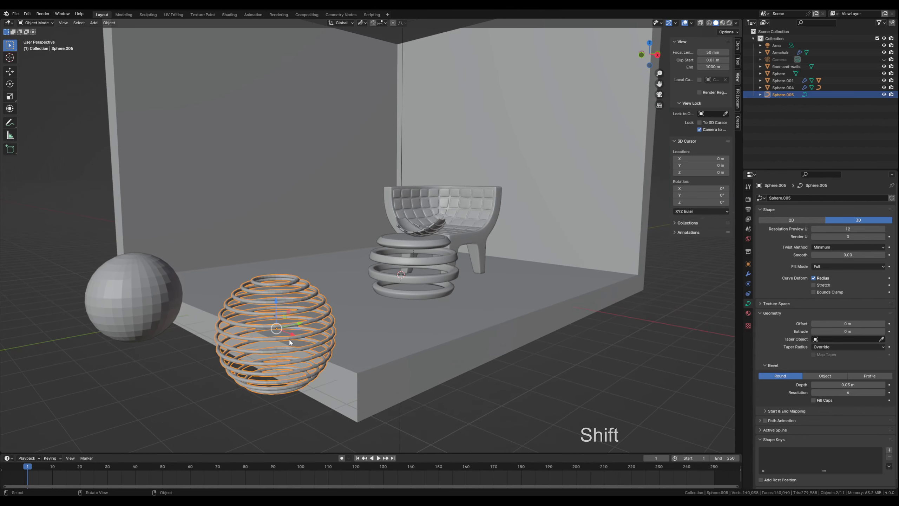
{"action": "left_click", "coordinate": [749, 273]}
{"action": "left_click", "coordinate": [805, 197]}
{"action": "type", "text": "s"}
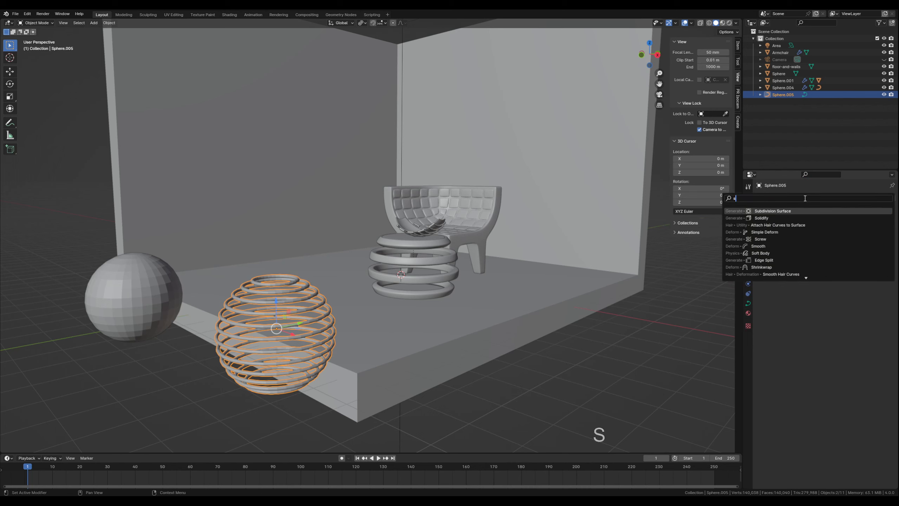
{"action": "type", "text": "ub"}
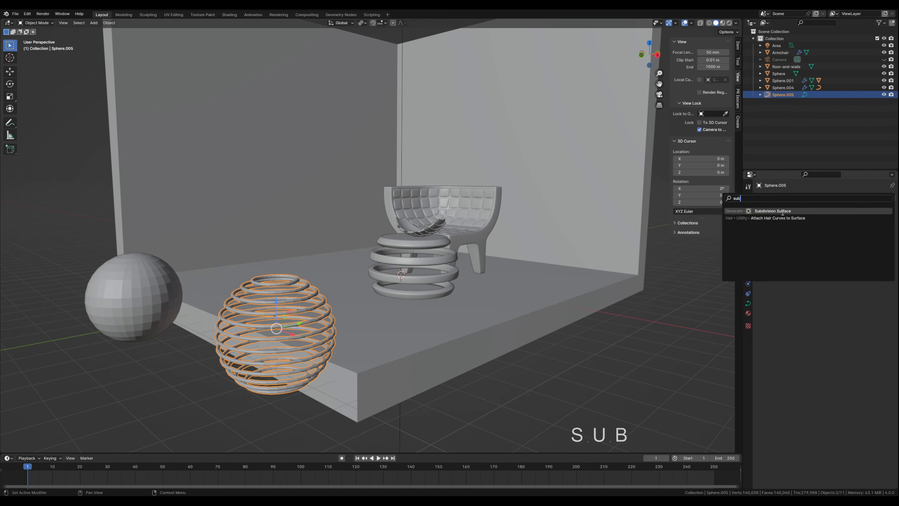
{"action": "left_click", "coordinate": [782, 213]}
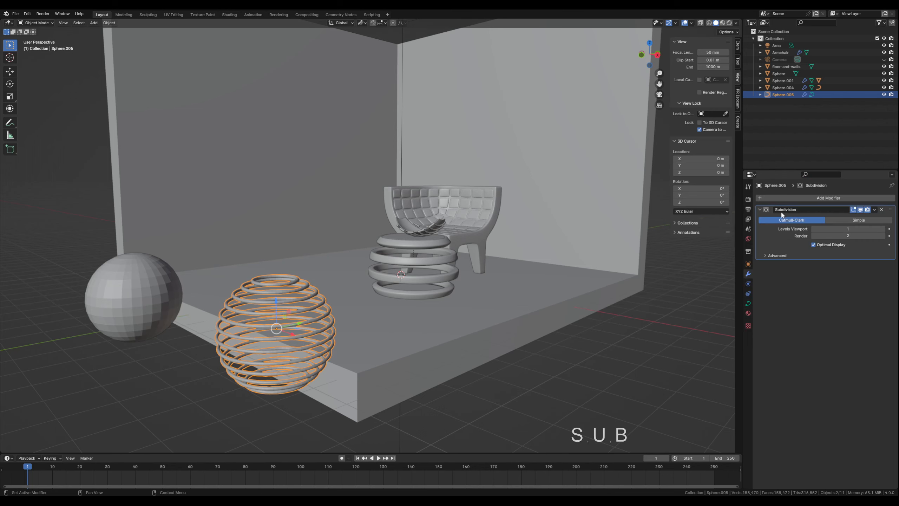
{"action": "left_click", "coordinate": [881, 228]}
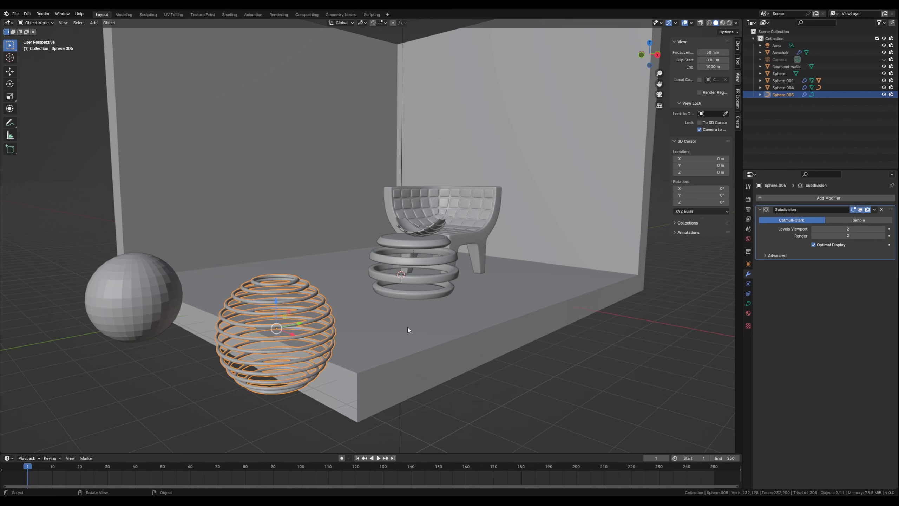
Step: In top view, move the ring sphere into the room, beside the stool and in front of the armchair
{"action": "key", "text": "KP_7"}
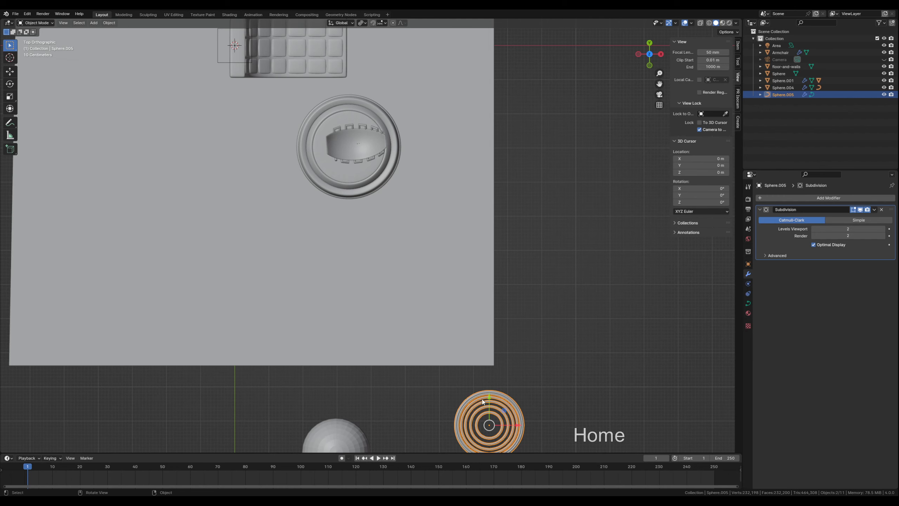
{"action": "left_click_drag", "start_coordinate": [483, 402], "coordinate": [483, 219]}
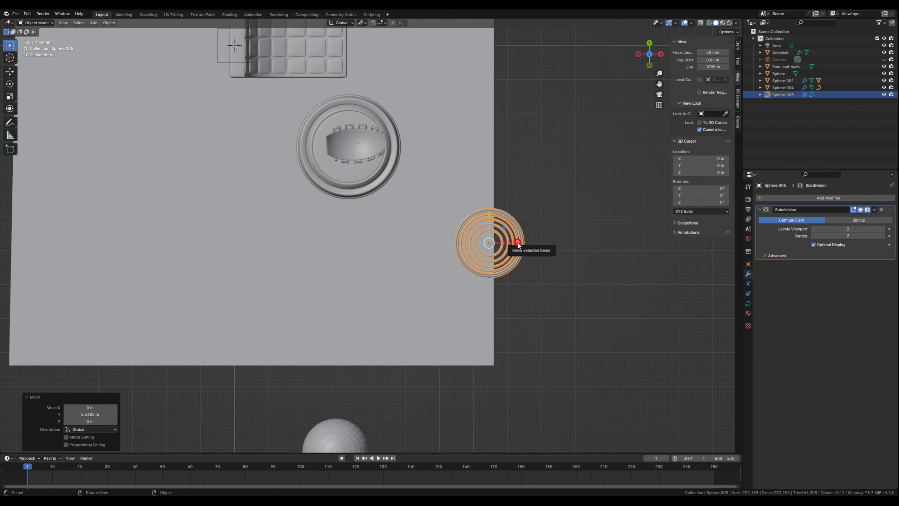
{"action": "left_click_drag", "start_coordinate": [518, 243], "coordinate": [290, 142]}
{"action": "scroll", "coordinate": [285, 183], "scroll_direction": "down", "scroll_amount": 3}
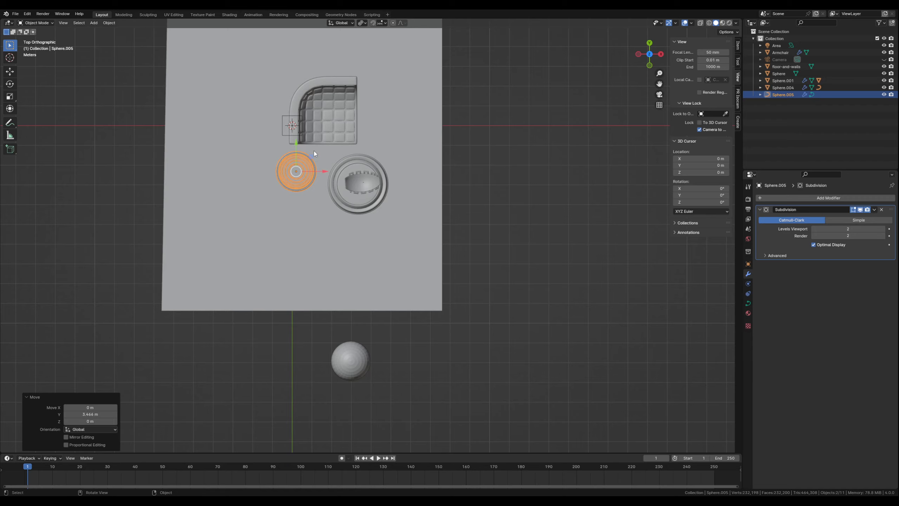
Step: In front view, raise the ring sphere about 8.9 m so it hangs above the armchair and stool
{"action": "key", "text": "KP_End"}
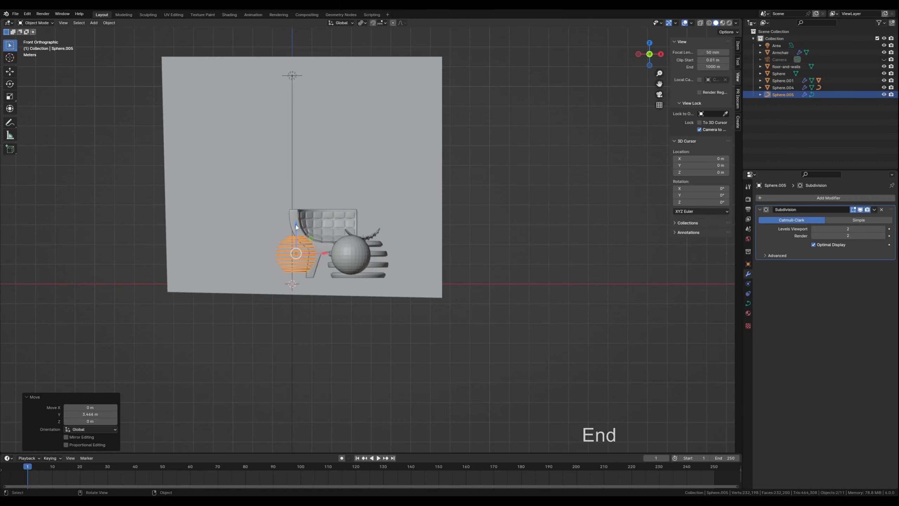
{"action": "left_click_drag", "start_coordinate": [296, 223], "coordinate": [325, 48]}
{"action": "middle_click_drag", "start_coordinate": [324, 50], "coordinate": [413, 193]}
{"action": "middle_click_drag", "start_coordinate": [429, 138], "coordinate": [362, 215], "text": "shift"}
{"action": "scroll", "coordinate": [347, 194], "scroll_direction": "up", "scroll_amount": 3}
{"action": "middle_click_drag", "start_coordinate": [350, 168], "coordinate": [390, 214], "text": "shift"}
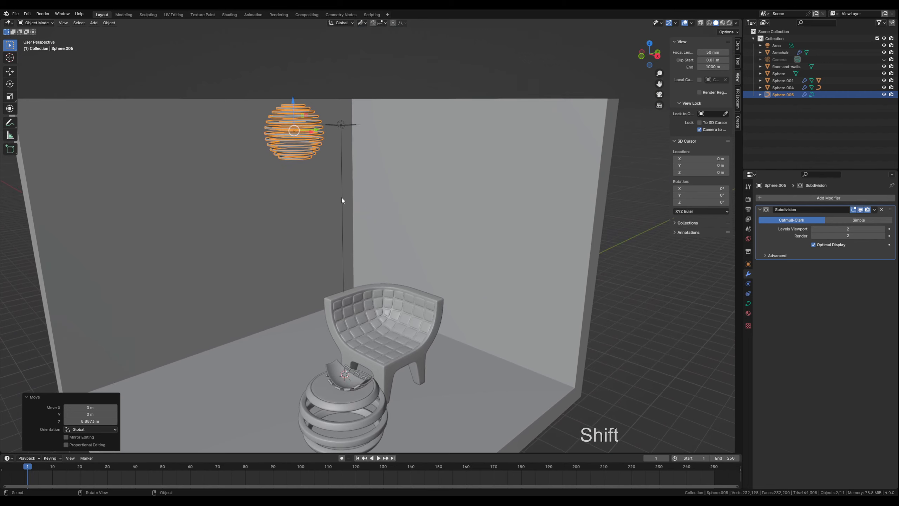
Step: Enlarge the ring sphere uniformly by about 1.5 and apply its scale
{"action": "key", "text": "s"}
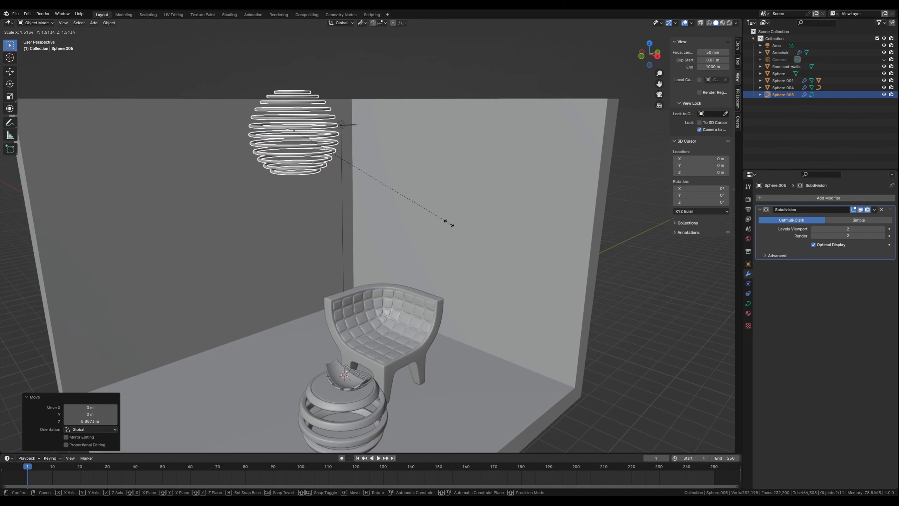
{"action": "left_click", "coordinate": [447, 223]}
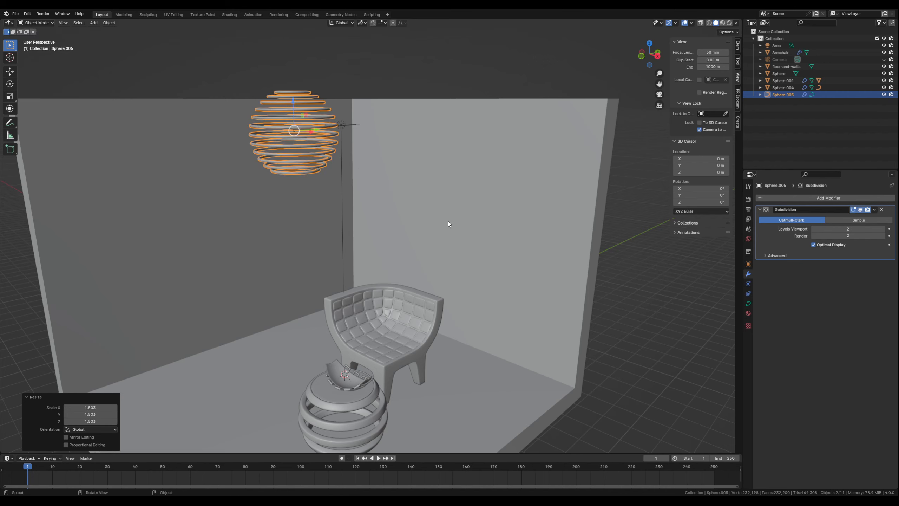
{"action": "key", "text": "ctrl+a"}
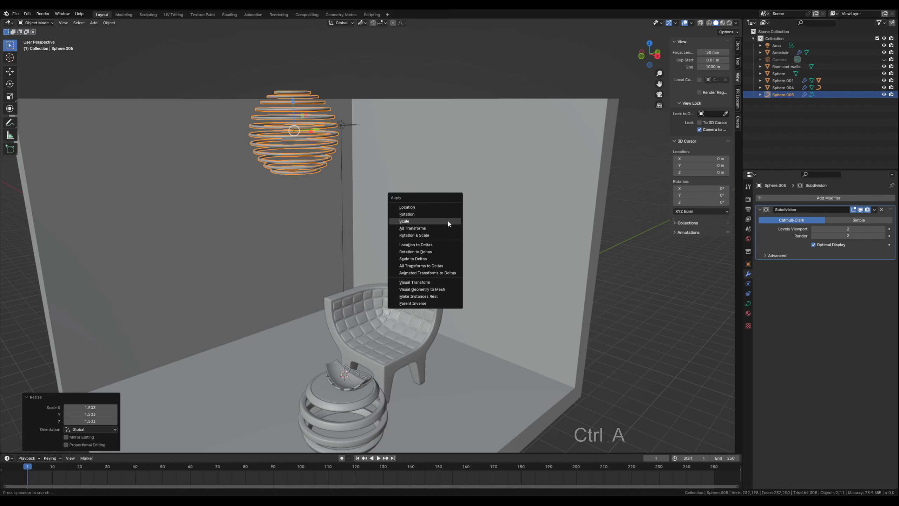
{"action": "left_click", "coordinate": [418, 221]}
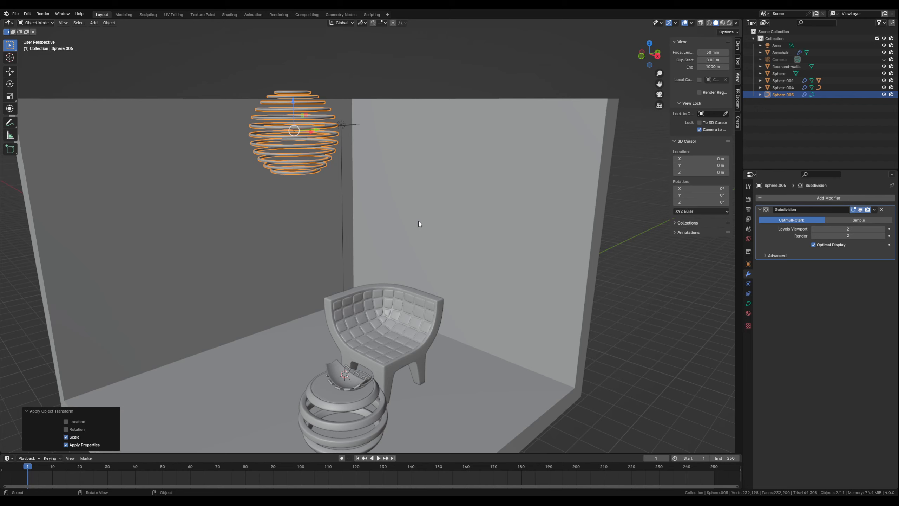
{"action": "left_click", "coordinate": [738, 44]}
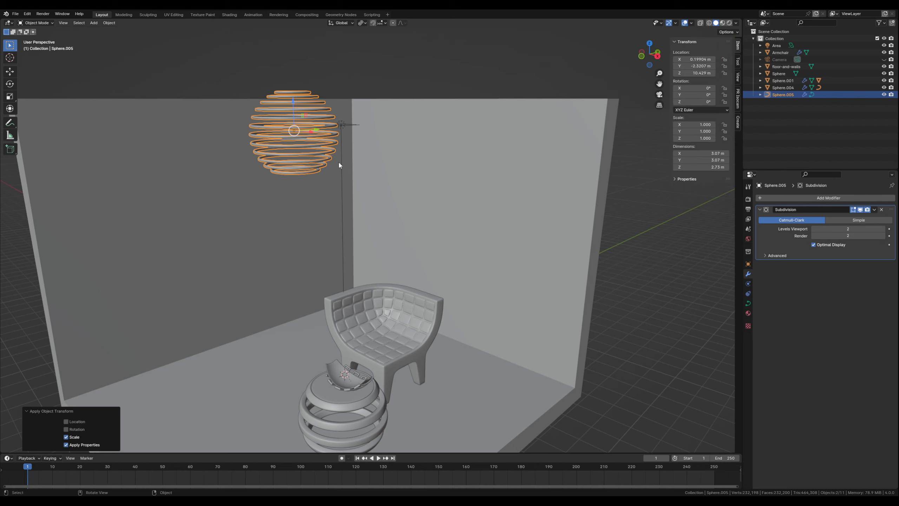
Step: Deselect the ring sphere and add a cylinder mesh with 16 vertices
{"action": "middle_click_drag", "start_coordinate": [342, 180], "coordinate": [338, 179]}
{"action": "middle_click_drag", "start_coordinate": [363, 268], "coordinate": [359, 232], "text": "shift"}
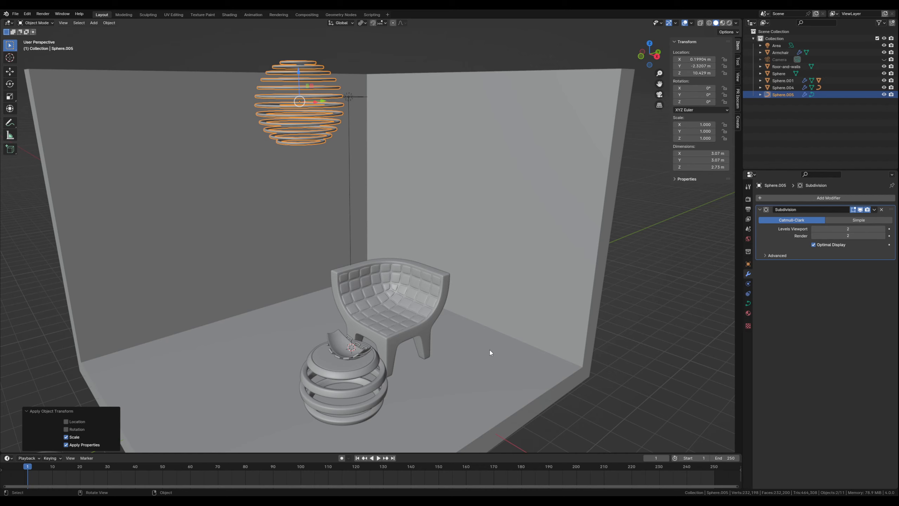
{"action": "middle_click_drag", "start_coordinate": [489, 350], "coordinate": [354, 216], "text": "shift"}
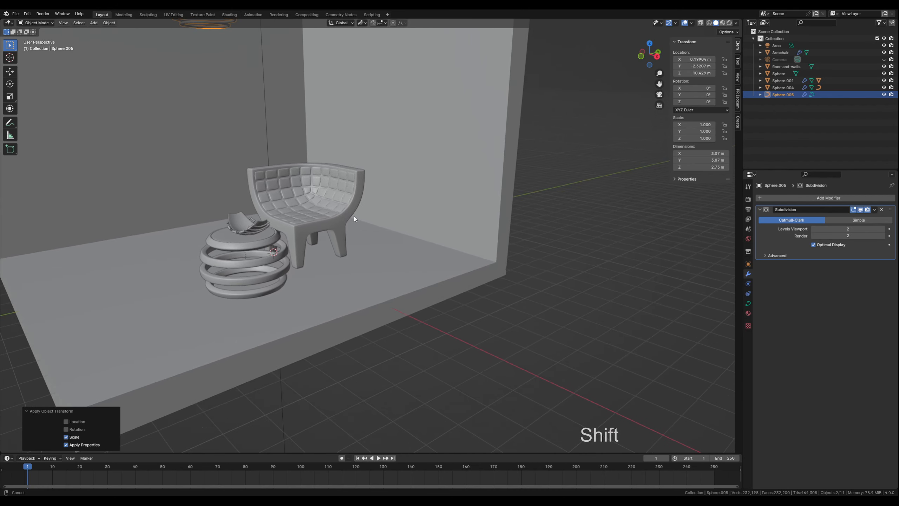
{"action": "left_click", "coordinate": [510, 342]}
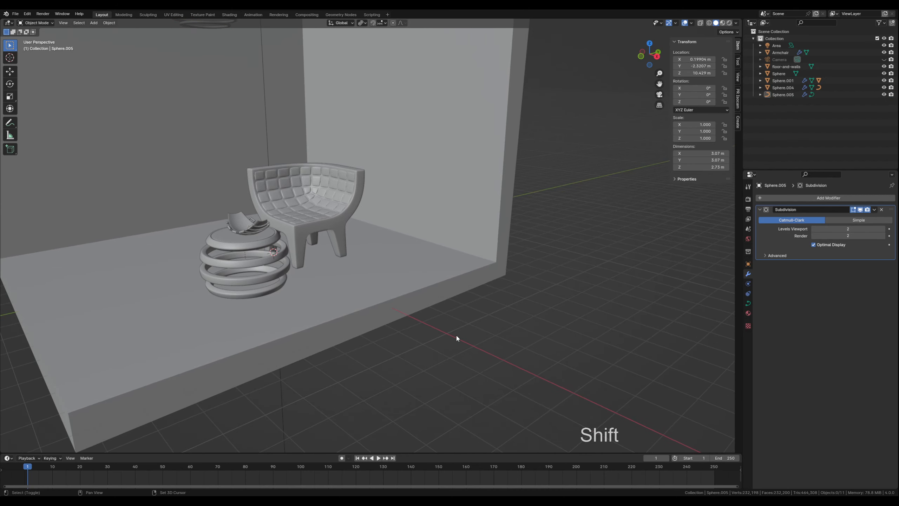
{"action": "key", "text": "shift+a"}
{"action": "mouse_move", "coordinate": [456, 335]}
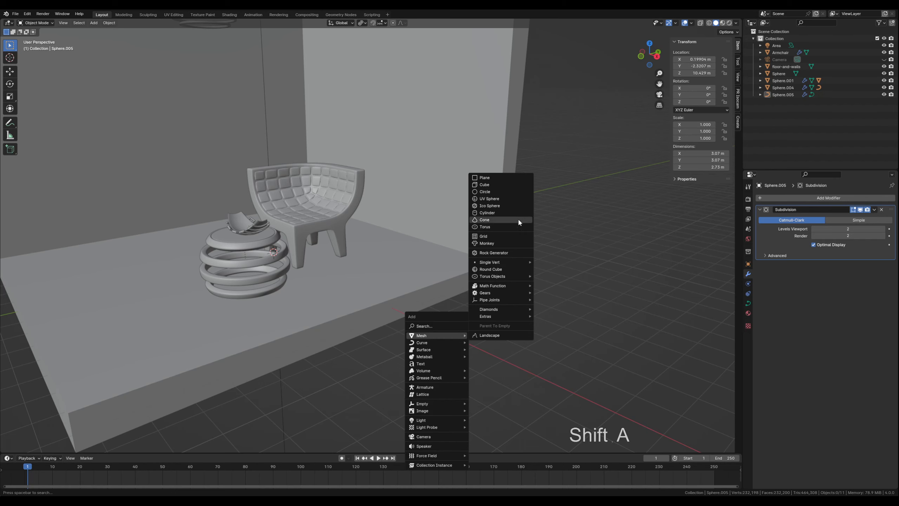
{"action": "left_click", "coordinate": [493, 213]}
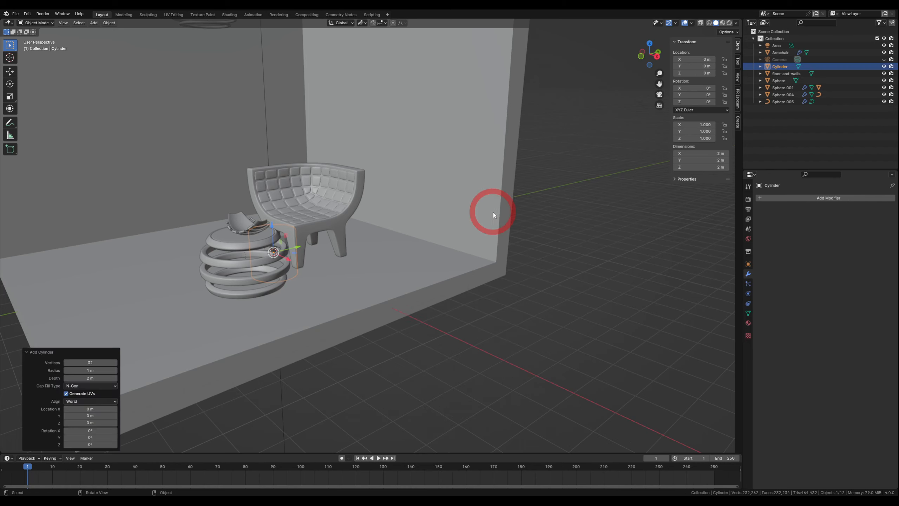
{"action": "scroll", "coordinate": [460, 269], "scroll_direction": "down", "scroll_amount": 3}
{"action": "scroll", "coordinate": [460, 269], "scroll_direction": "up", "scroll_amount": 3}
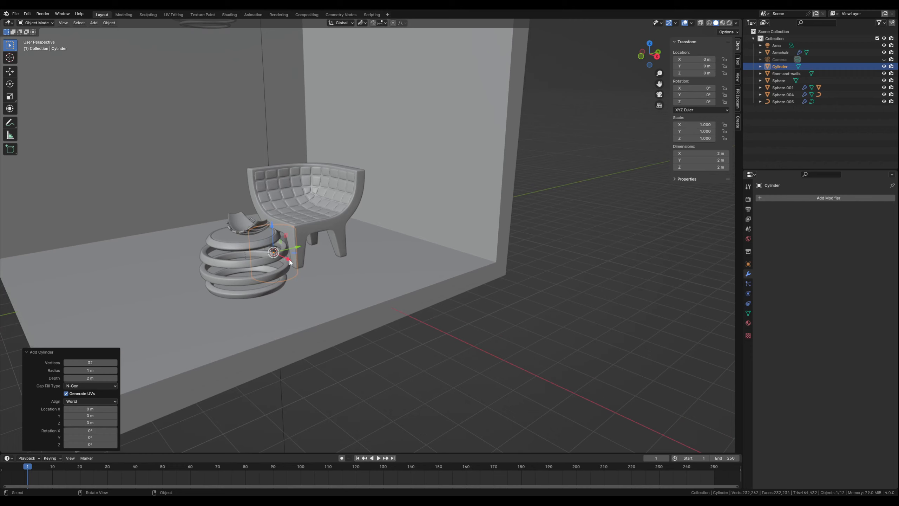
{"action": "left_click", "coordinate": [89, 362]}
{"action": "type", "text": "16"}
{"action": "key", "text": "Return"}
Step: Move the cylinder beside the armchair, to about X 4.44 m, Y 3.45 m and Z 1.5 m
{"action": "key", "text": "g"}
{"action": "left_click", "coordinate": [359, 275]}
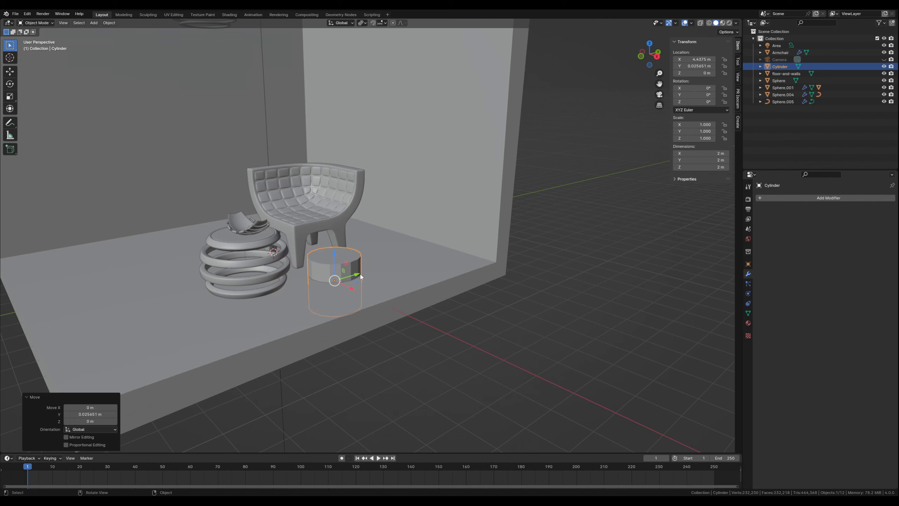
{"action": "left_click_drag", "start_coordinate": [360, 275], "coordinate": [393, 201]}
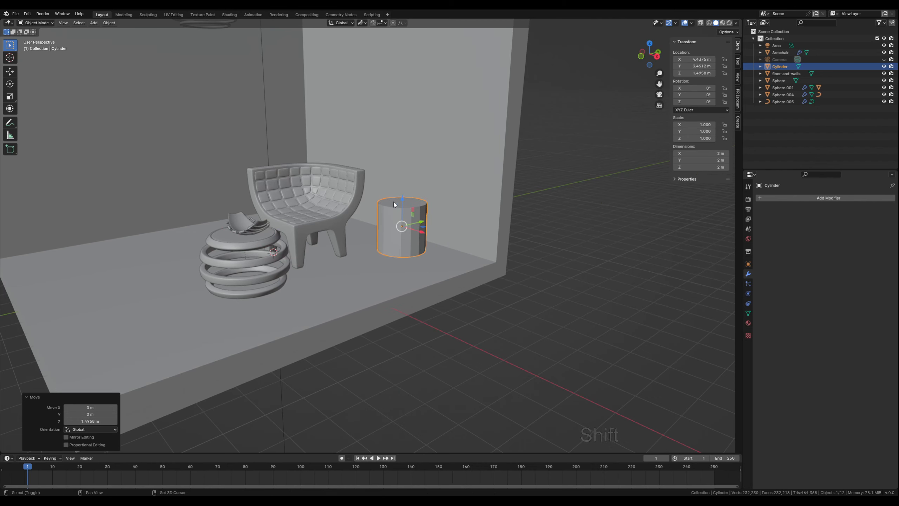
Step: Shrink the cylinder uniformly to a scale of about 0.26
{"action": "middle_click_drag", "start_coordinate": [393, 201], "coordinate": [346, 287], "text": "shift"}
{"action": "scroll", "coordinate": [346, 286], "scroll_direction": "up", "scroll_amount": 3}
{"action": "middle_click_drag", "start_coordinate": [332, 326], "coordinate": [401, 161], "text": "shift"}
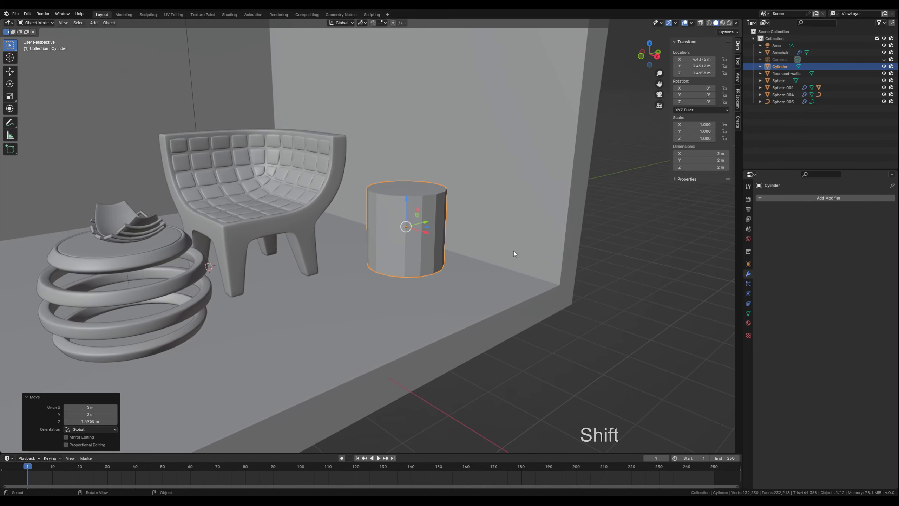
{"action": "key", "text": "s"}
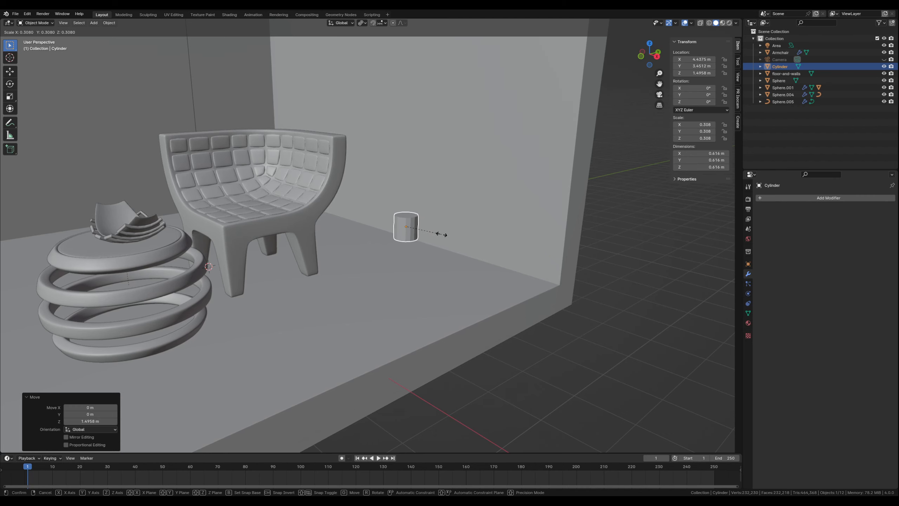
{"action": "left_click", "coordinate": [437, 233]}
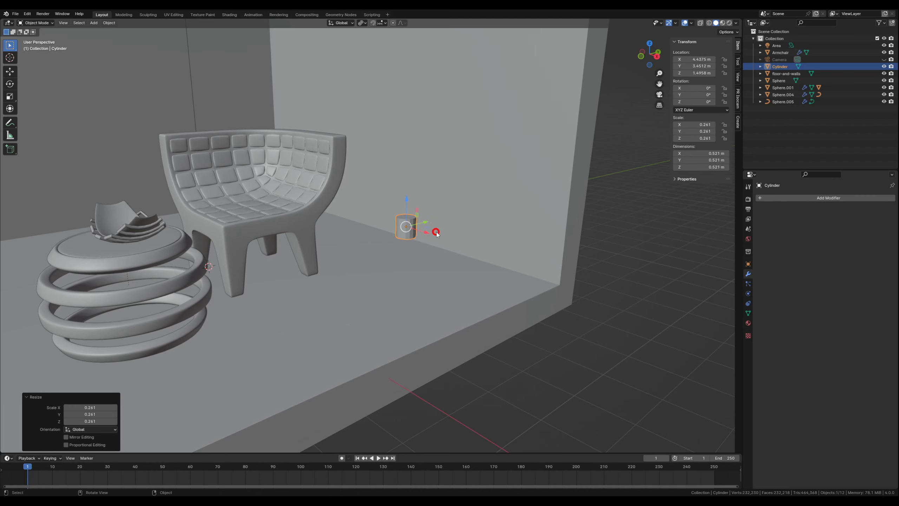
Step: Move the small cylinder forward to about X 7.27 m and Y 1.11 m, and apply its scale
{"action": "left_click_drag", "start_coordinate": [425, 234], "coordinate": [443, 288]}
{"action": "left_click", "coordinate": [478, 265]}
{"action": "left_click", "coordinate": [463, 242]}
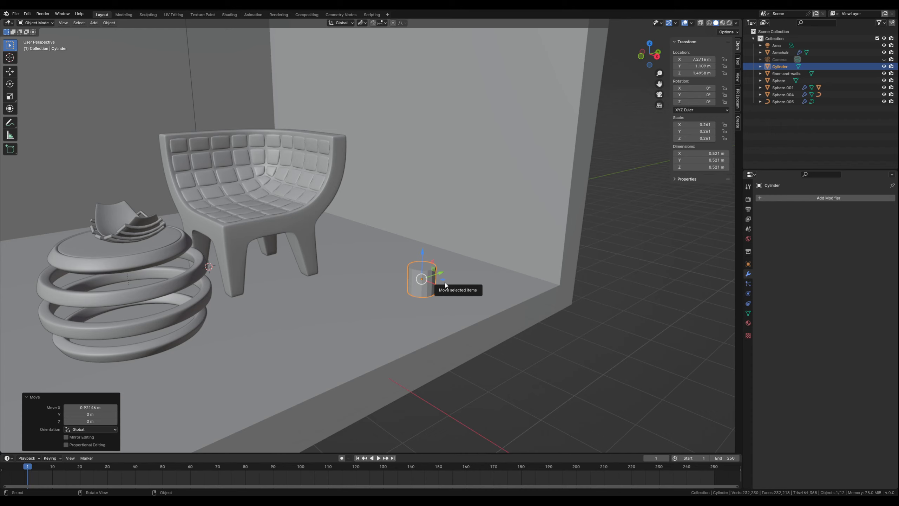
{"action": "key", "text": "ctrl+a"}
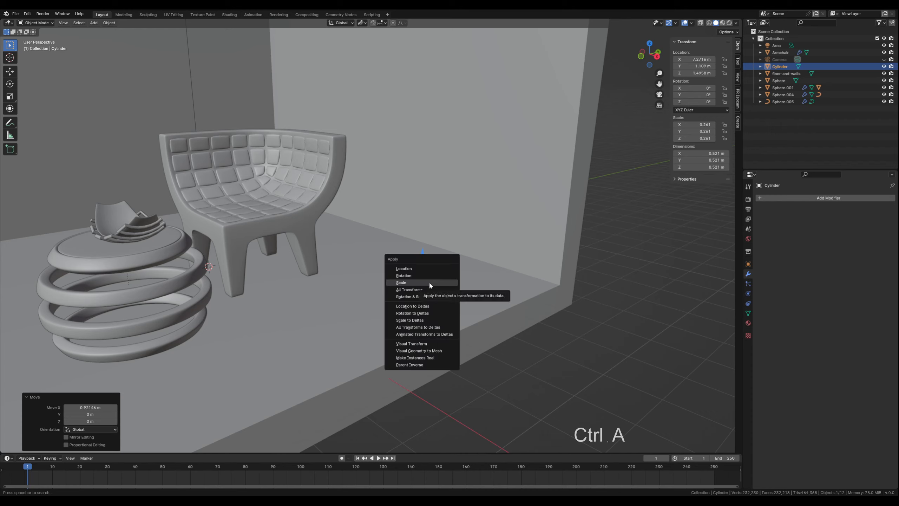
{"action": "left_click", "coordinate": [430, 283]}
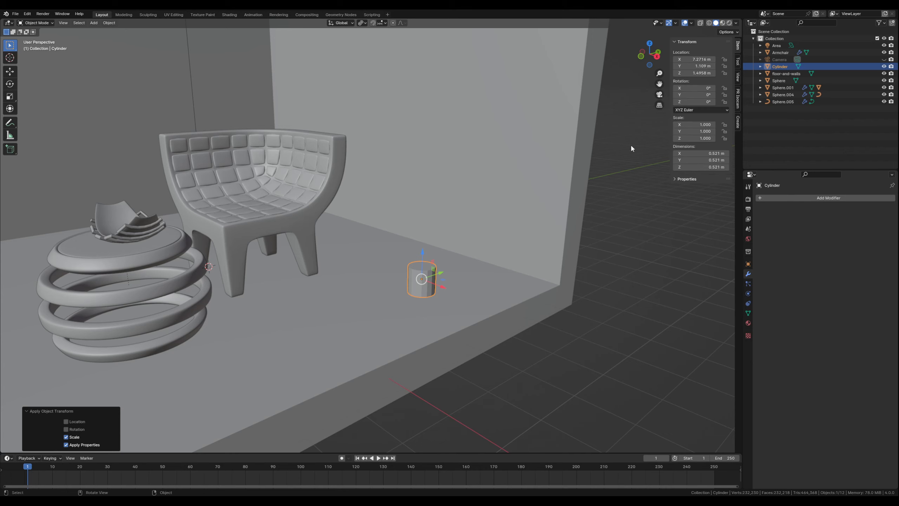
Step: In face mode, select the cylinder's top face and lower it about 0.4 m to flatten the cylinder into a disc
{"action": "scroll", "coordinate": [451, 292], "scroll_direction": "up", "scroll_amount": 3}
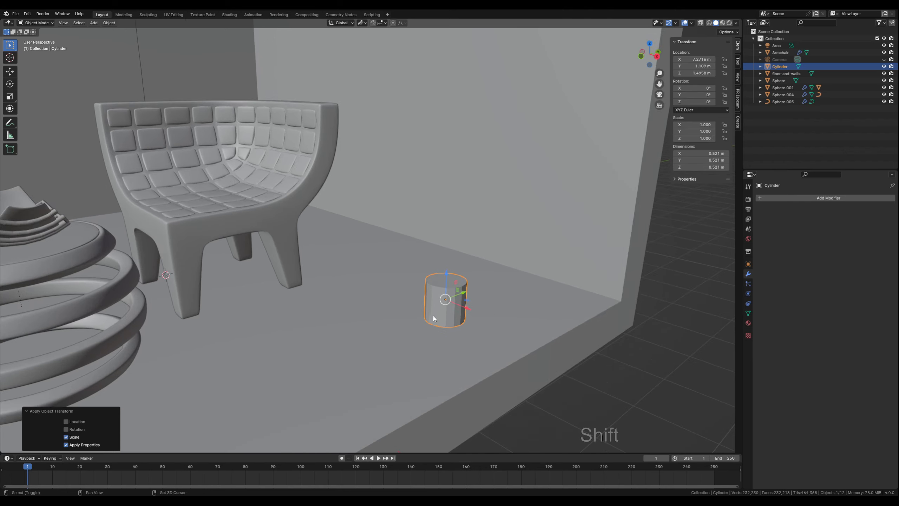
{"action": "middle_click_drag", "start_coordinate": [433, 315], "coordinate": [392, 307], "text": "shift"}
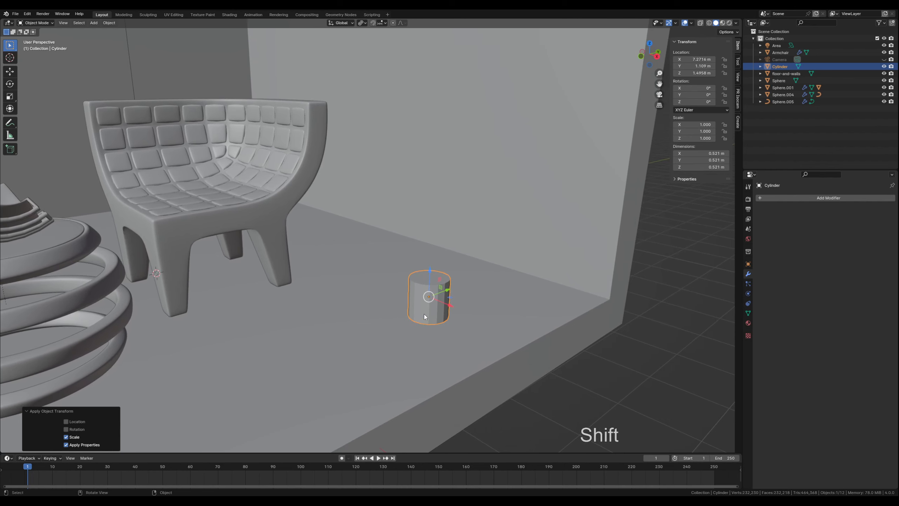
{"action": "key", "text": "Tab"}
{"action": "key", "text": "3"}
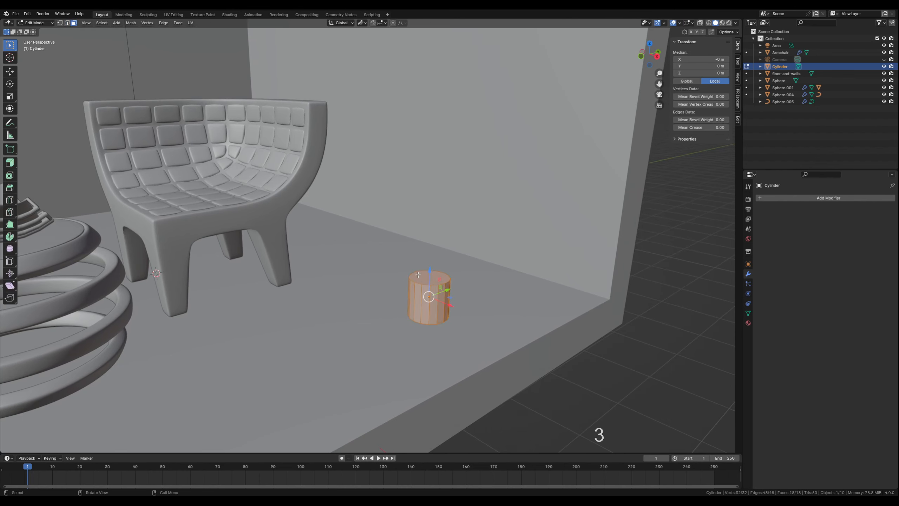
{"action": "left_click", "coordinate": [418, 274]}
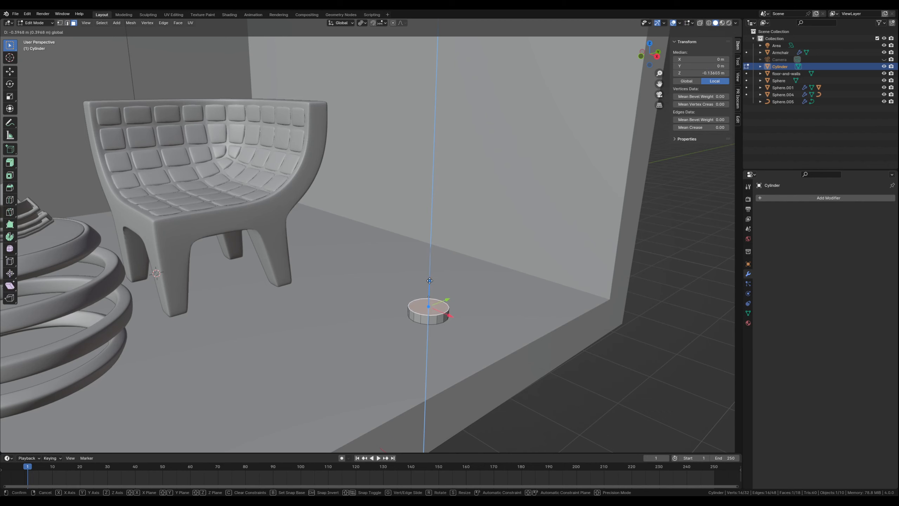
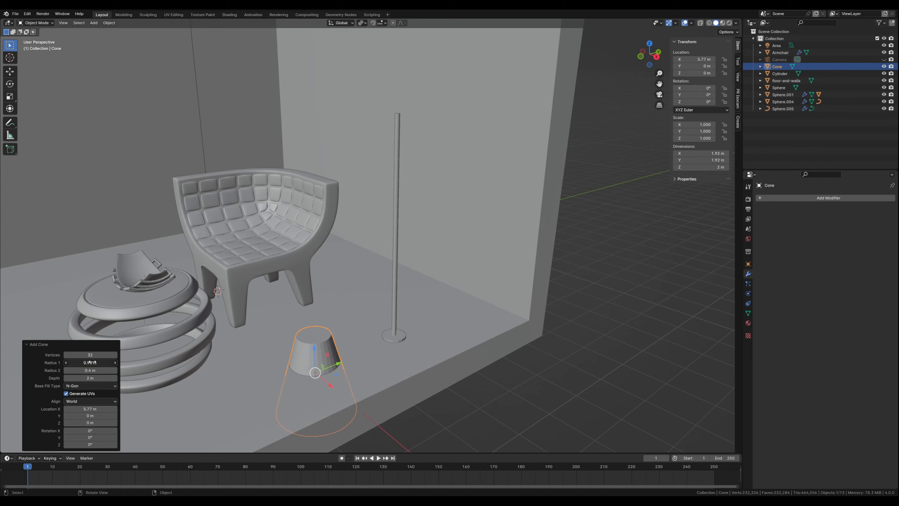
Step: Set the new cone's Radius 1 to 0.91 m, its Z location to 5.16 m and its vertices to 16
{"action": "left_click_drag", "start_coordinate": [91, 362], "coordinate": [87, 362]}
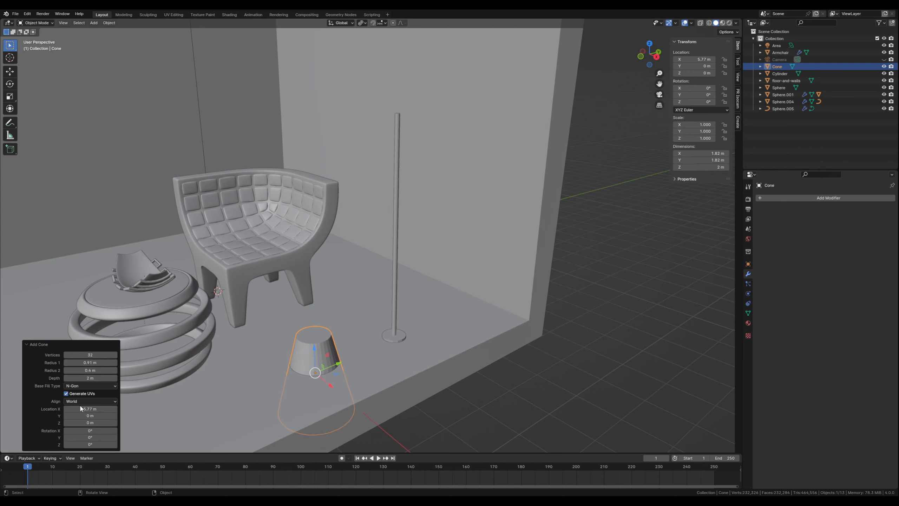
{"action": "left_click_drag", "start_coordinate": [80, 423], "coordinate": [264, 367]}
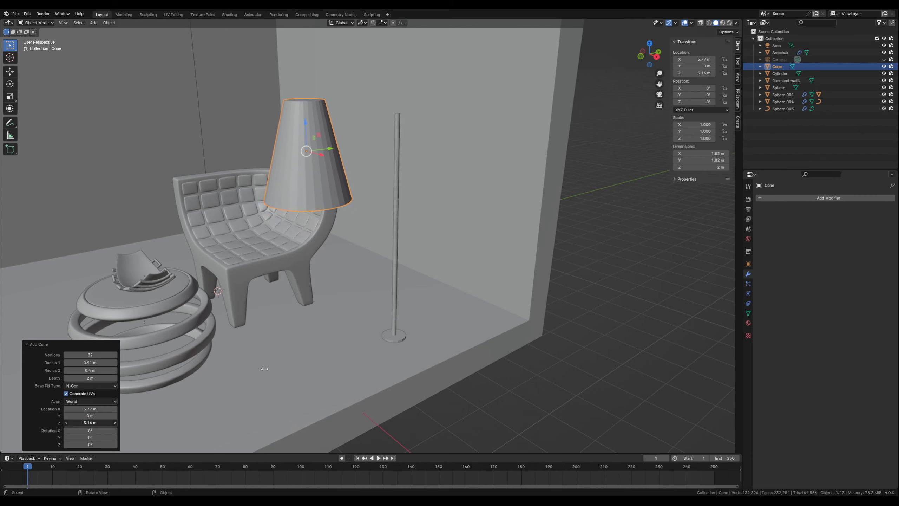
{"action": "left_click", "coordinate": [94, 354]}
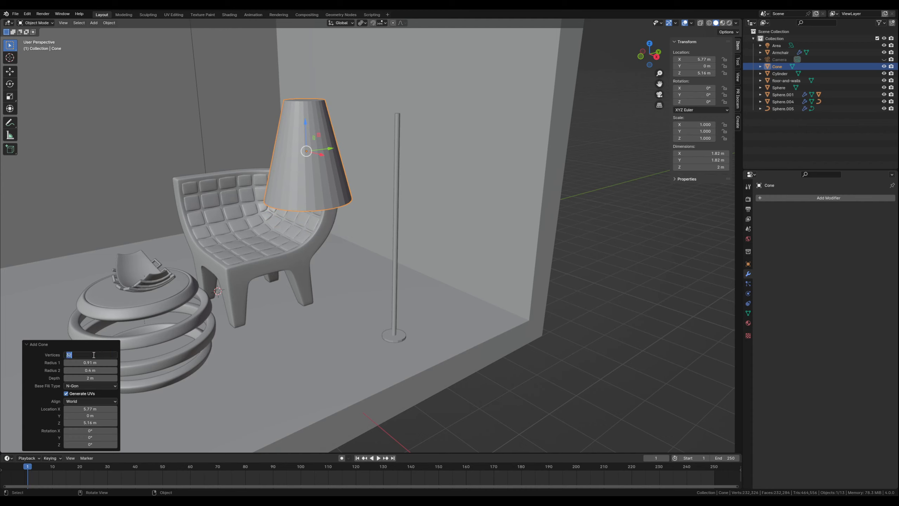
{"action": "type", "text": "16"}
{"action": "key", "text": "Return"}
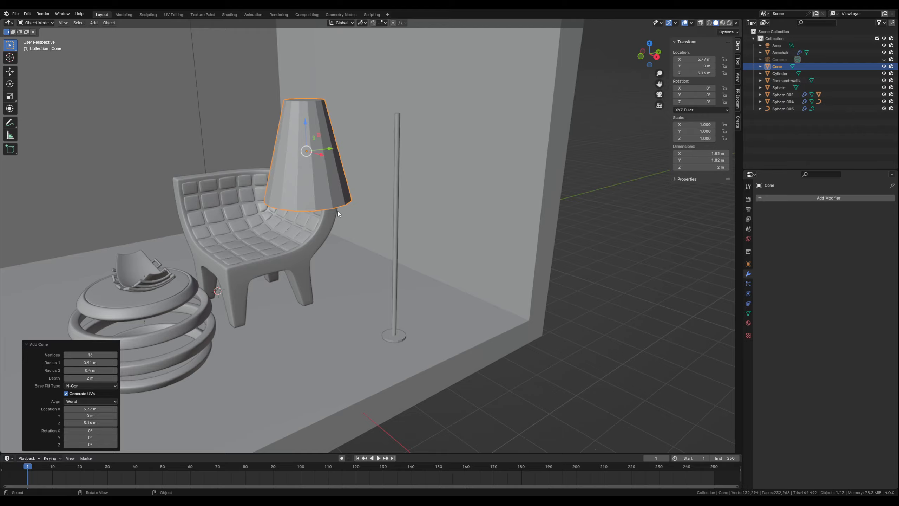
Step: Delete the cone's bottom face to open the lampshade underneath, and return to Object Mode
{"action": "middle_click_drag", "start_coordinate": [333, 230], "coordinate": [308, 215]}
{"action": "left_click", "coordinate": [538, 230]}
{"action": "left_click", "coordinate": [289, 218]}
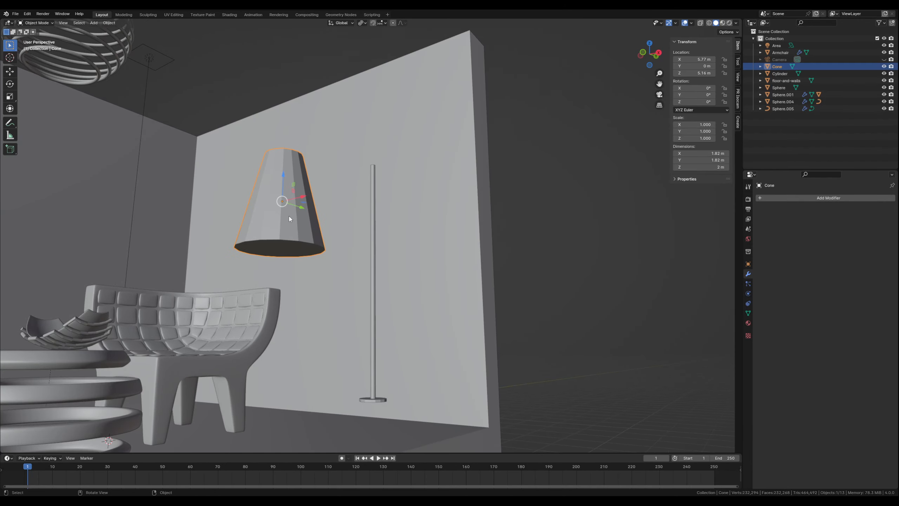
{"action": "key", "text": "Tab"}
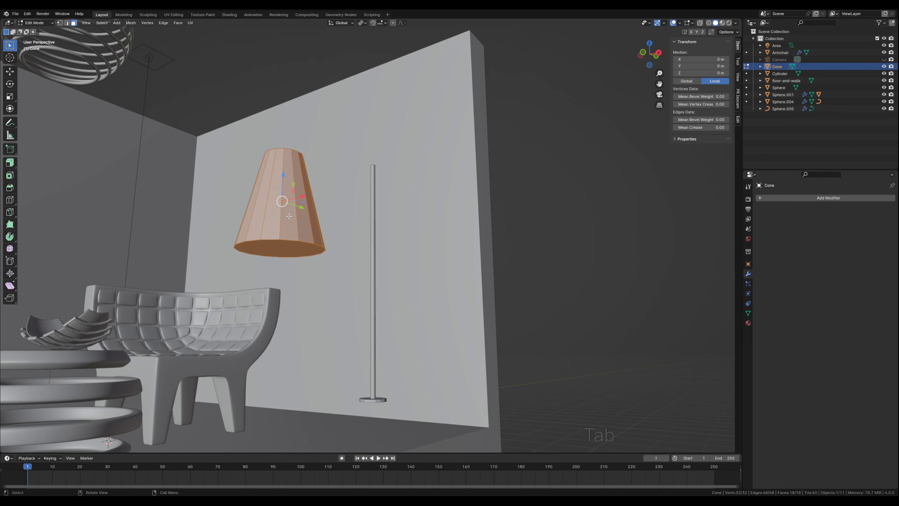
{"action": "key", "text": "3"}
{"action": "left_click", "coordinate": [285, 245]}
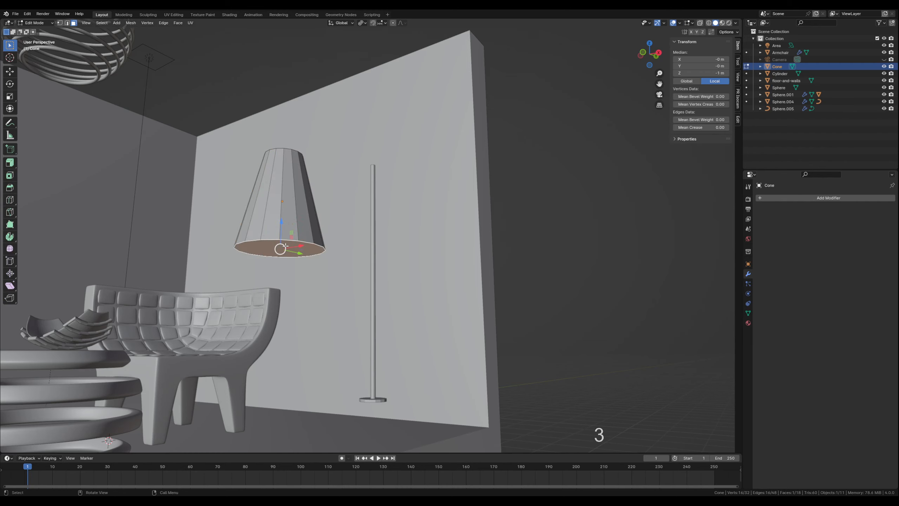
{"action": "key", "text": "x"}
{"action": "left_click", "coordinate": [276, 248]}
{"action": "middle_click_drag", "start_coordinate": [277, 248], "coordinate": [244, 251]}
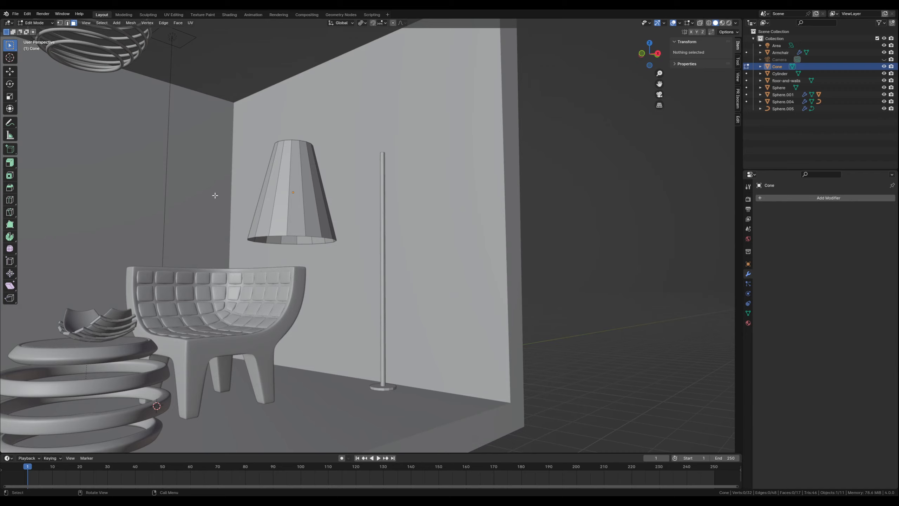
{"action": "middle_click_drag", "start_coordinate": [327, 193], "coordinate": [318, 214]}
{"action": "key", "text": "Tab"}
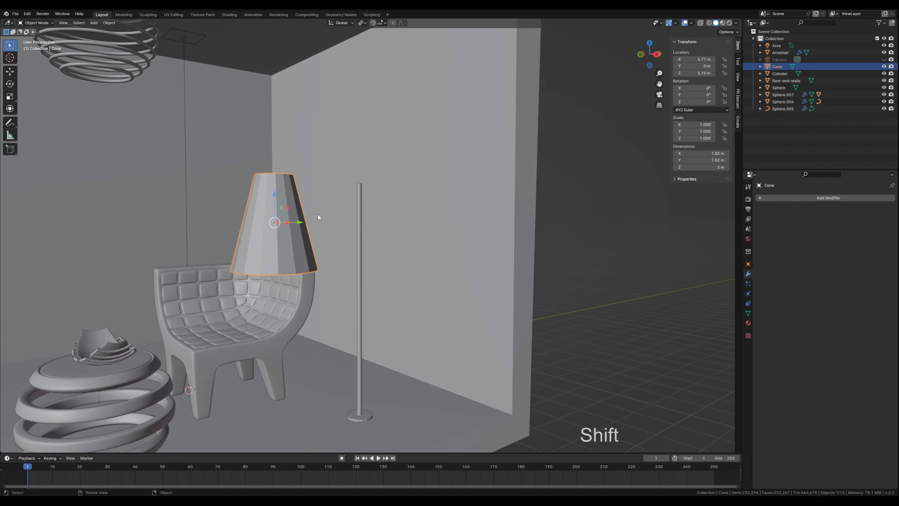
Step: From the top view, move the lampshade cone over the pole, to about X 7.28 m and Y 1.12 m
{"action": "key", "text": "KP_7"}
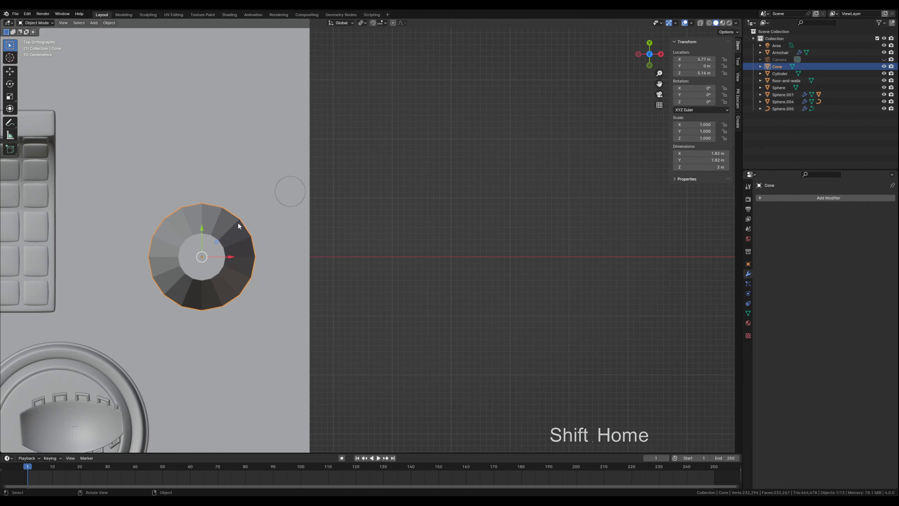
{"action": "left_click_drag", "start_coordinate": [229, 261], "coordinate": [275, 261]}
{"action": "middle_click_drag", "start_coordinate": [170, 269], "coordinate": [267, 243], "text": "shift"}
{"action": "scroll", "coordinate": [358, 249], "scroll_direction": "down", "scroll_amount": 4}
{"action": "scroll", "coordinate": [322, 212], "scroll_direction": "up", "scroll_amount": 3}
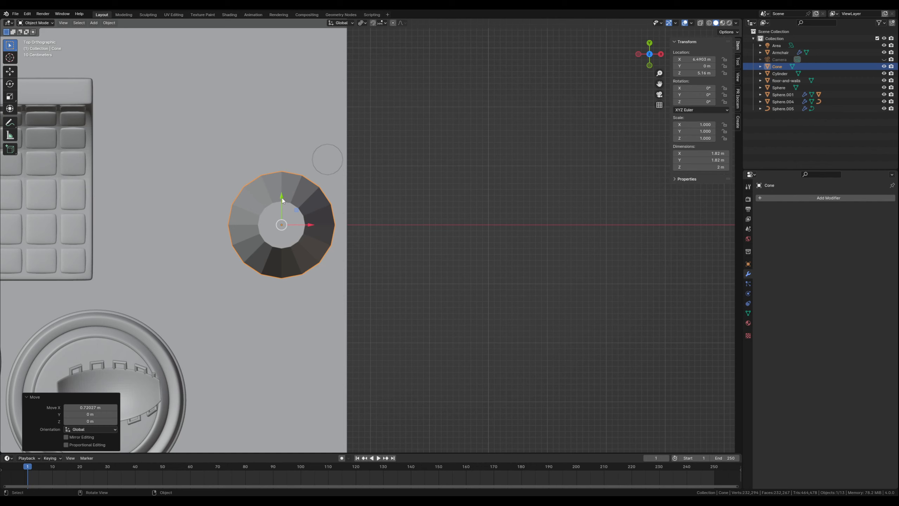
{"action": "left_click_drag", "start_coordinate": [282, 200], "coordinate": [282, 130]}
{"action": "left_click_drag", "start_coordinate": [309, 159], "coordinate": [358, 168]}
{"action": "middle_click_drag", "start_coordinate": [454, 216], "coordinate": [394, 250]}
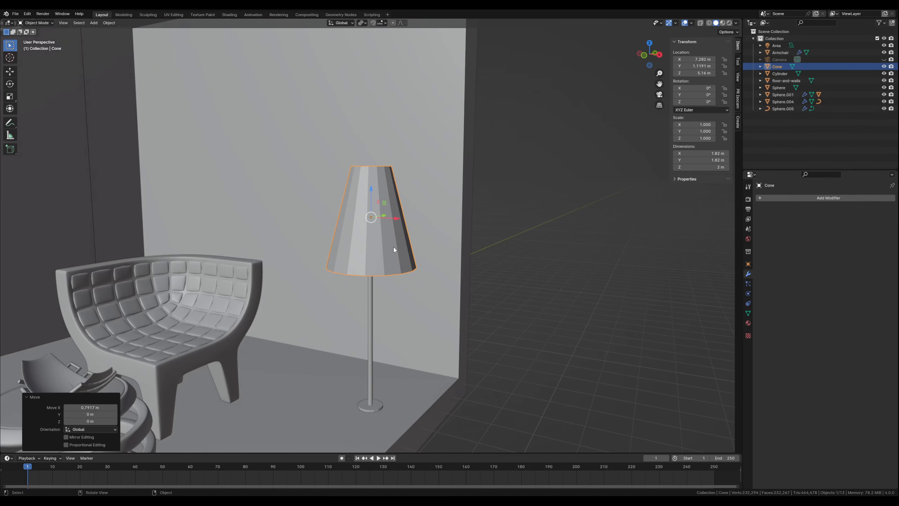
Step: Move the pole and shade together across the floor, bringing the shade to about X 6.10 m and Y 2.02 m
{"action": "left_click", "coordinate": [372, 361]}
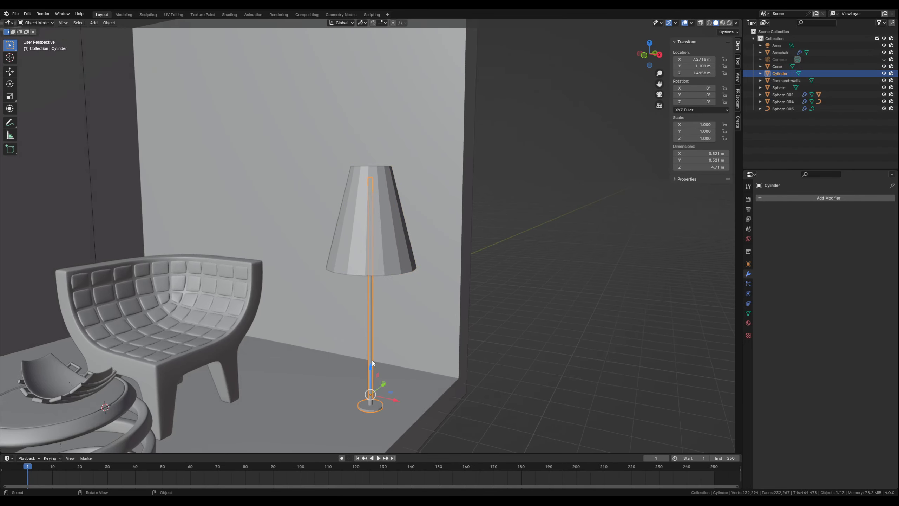
{"action": "left_click", "coordinate": [388, 251], "text": "shift"}
{"action": "left_click_drag", "start_coordinate": [396, 312], "coordinate": [360, 287]}
{"action": "left_click", "coordinate": [524, 351]}
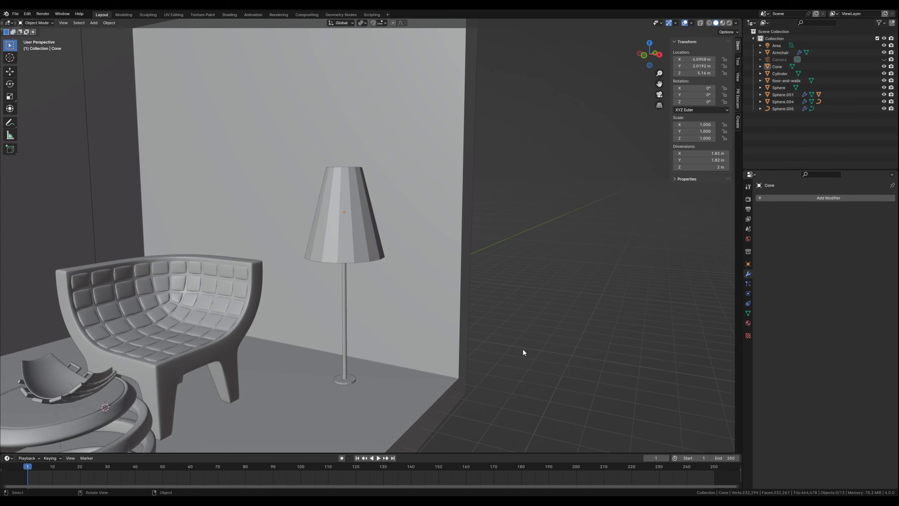
Step: Raise the lampshade along Z to about 6.69 m so it sits at the top of the pole
{"action": "left_click", "coordinate": [354, 232]}
{"action": "left_click_drag", "start_coordinate": [343, 182], "coordinate": [339, 113]}
{"action": "left_click", "coordinate": [521, 188]}
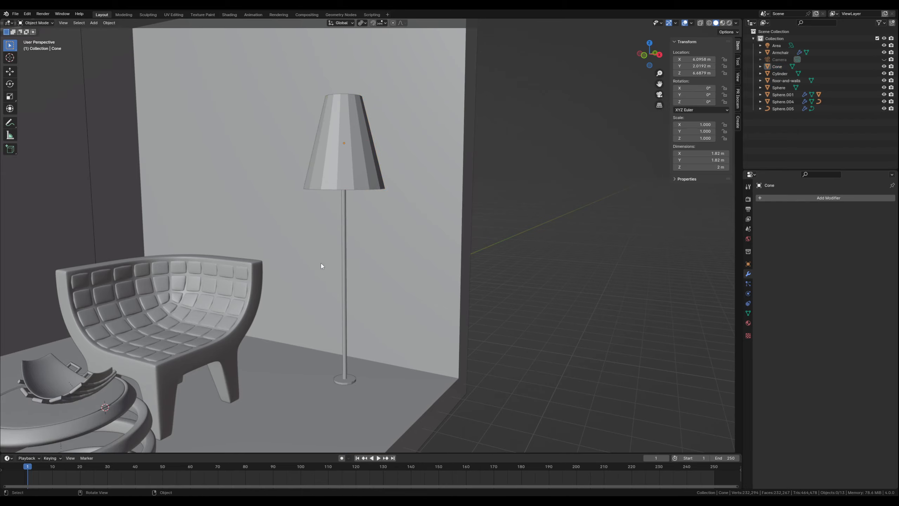
{"action": "scroll", "coordinate": [320, 263], "scroll_direction": "down", "scroll_amount": 4}
{"action": "mouse_move", "coordinate": [317, 278]}
{"action": "middle_mouse_down"}
{"action": "mouse_move", "coordinate": [354, 254]}
{"action": "mouse_move", "coordinate": [334, 305]}
{"action": "mouse_move", "coordinate": [257, 301]}
{"action": "mouse_move", "coordinate": [291, 274]}
{"action": "mouse_move", "coordinate": [302, 279]}
{"action": "middle_mouse_up"}
{"action": "scroll", "coordinate": [335, 305], "scroll_direction": "up", "scroll_amount": 2}
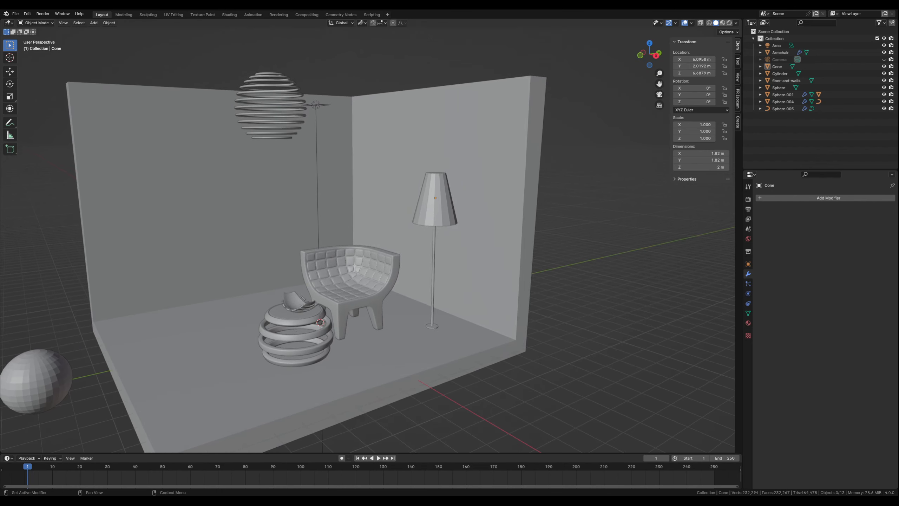
{"action": "left_click", "coordinate": [425, 213]}
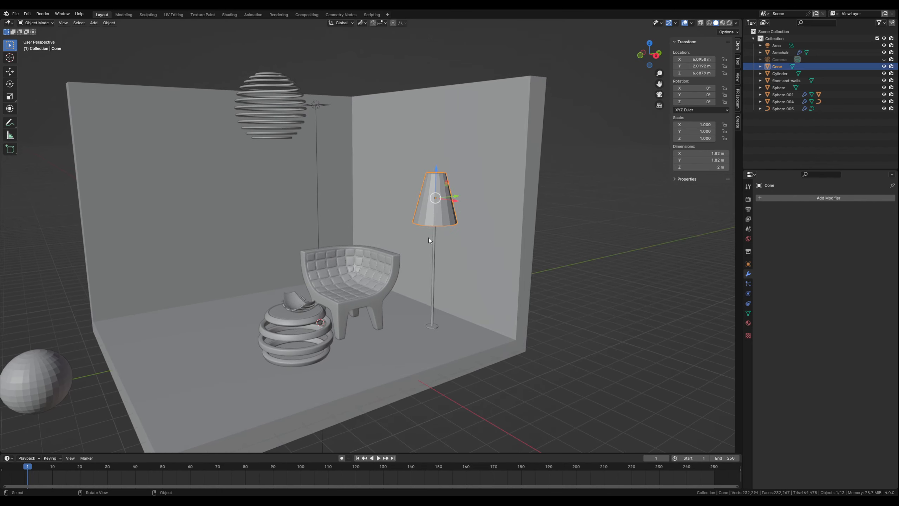
{"action": "left_click", "coordinate": [433, 271]}
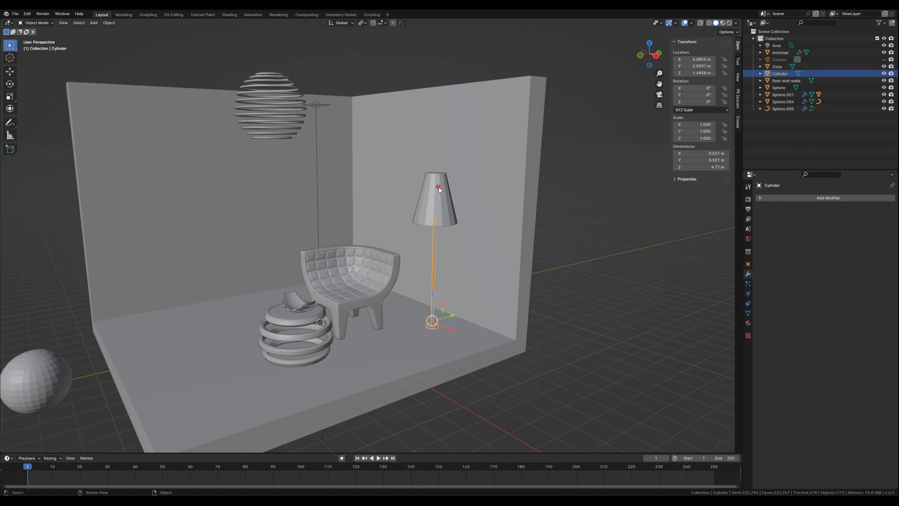
{"action": "left_click", "coordinate": [456, 215]}
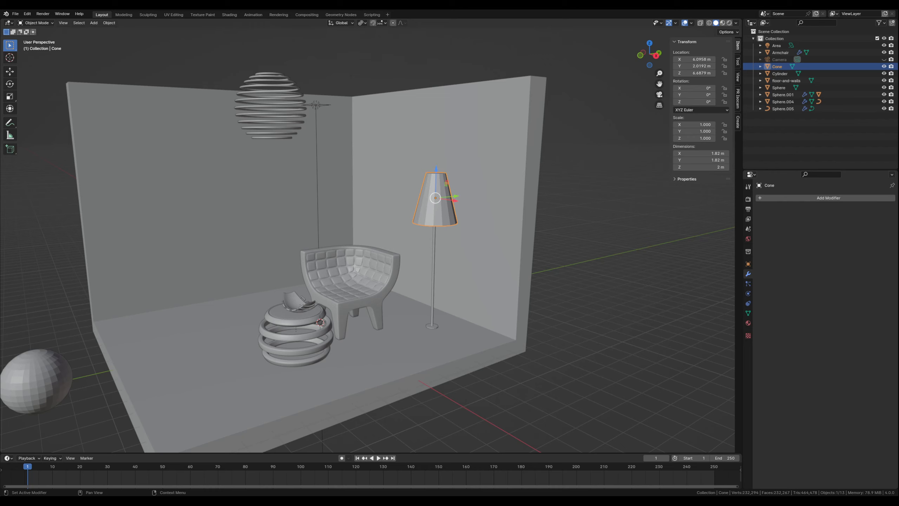
{"action": "left_click", "coordinate": [577, 351]}
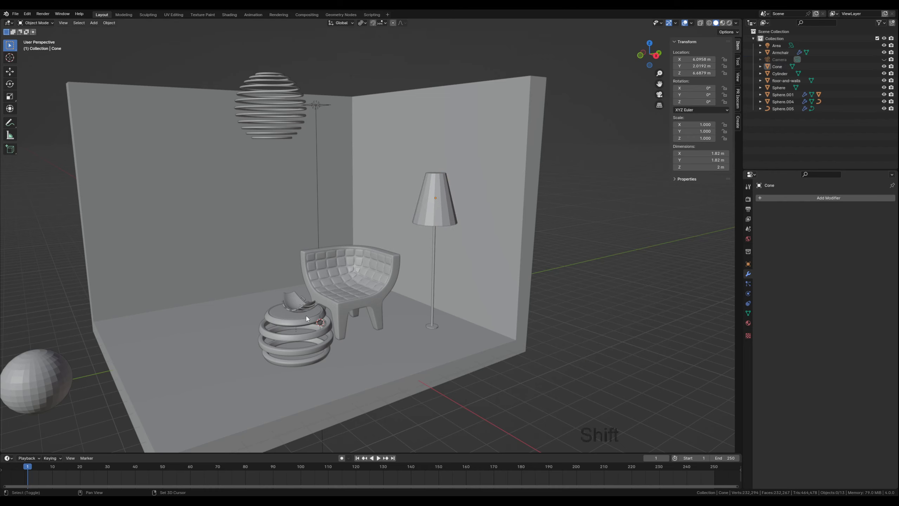
Step: Add a cube, raise it above the floor and move it beside the long wall at about X -4.22 m and Y -7.64 m
{"action": "middle_click_drag", "start_coordinate": [280, 277], "coordinate": [365, 306], "text": "shift"}
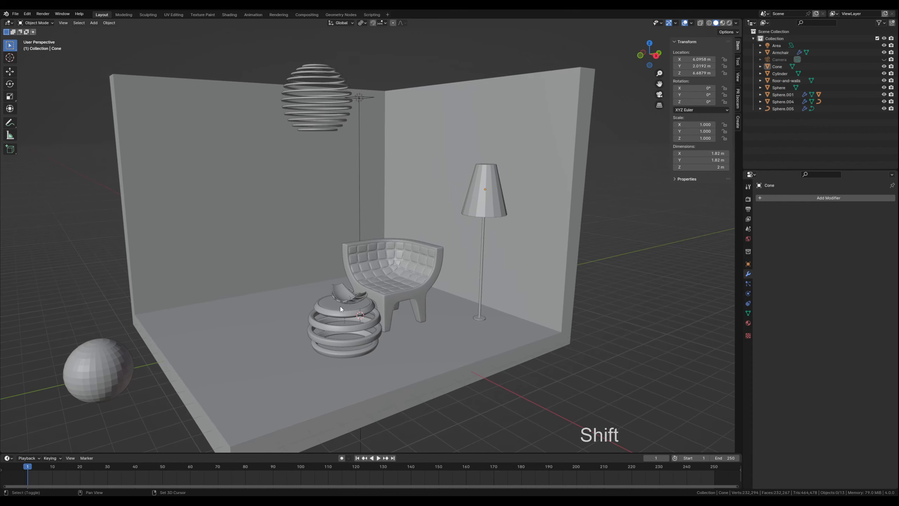
{"action": "key", "text": "shift+a"}
{"action": "left_click", "coordinate": [371, 313]}
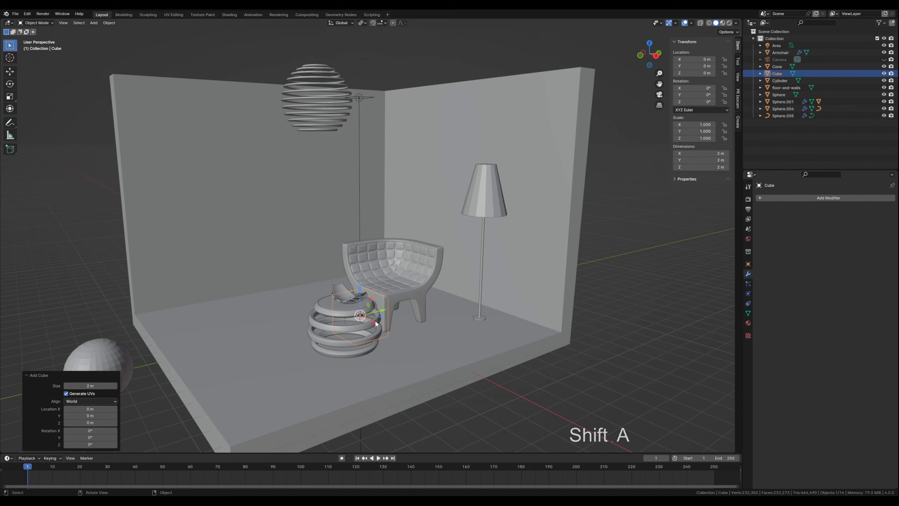
{"action": "left_click_drag", "start_coordinate": [359, 289], "coordinate": [374, 241]}
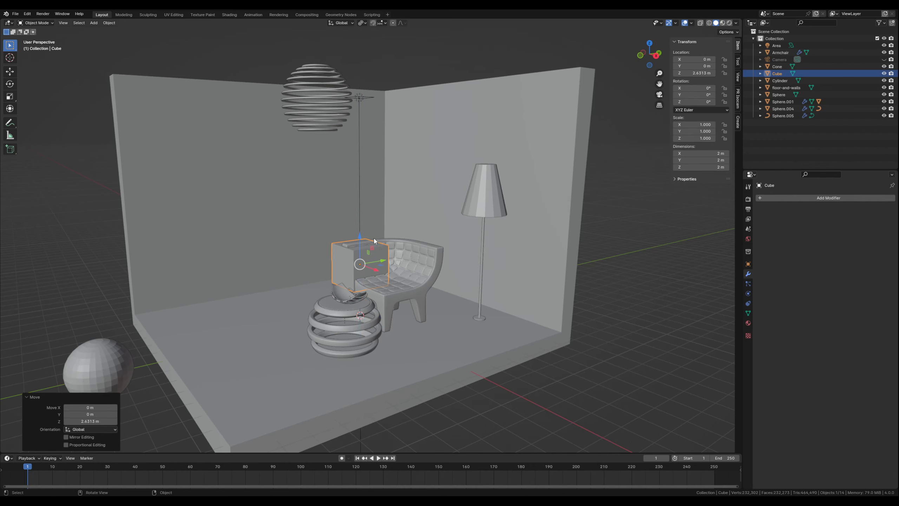
{"action": "left_click_drag", "start_coordinate": [372, 274], "coordinate": [199, 274]}
{"action": "middle_click_drag", "start_coordinate": [187, 283], "coordinate": [334, 315]}
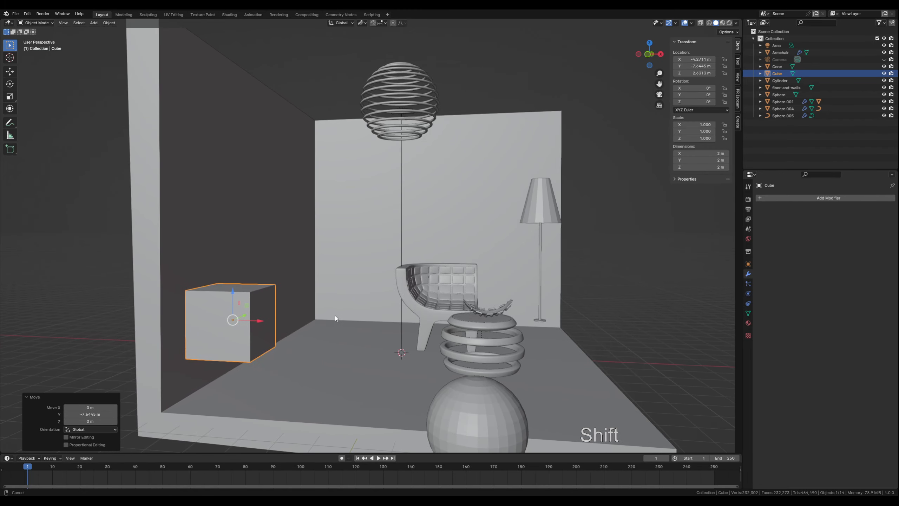
{"action": "left_click_drag", "start_coordinate": [259, 324], "coordinate": [264, 323]}
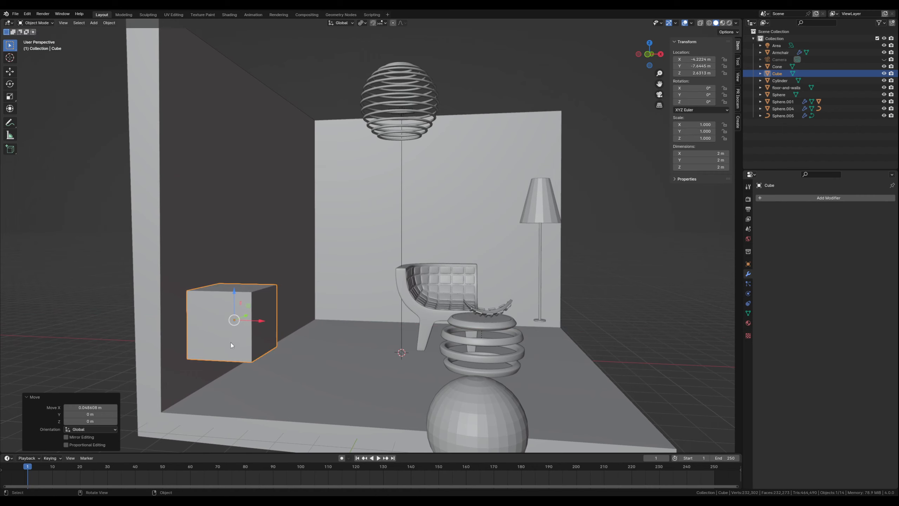
Step: Stretch the cube along Z by a factor of about 1.79 and lower it to about Z 2.13 m, onto the floor
{"action": "key", "text": "s"}
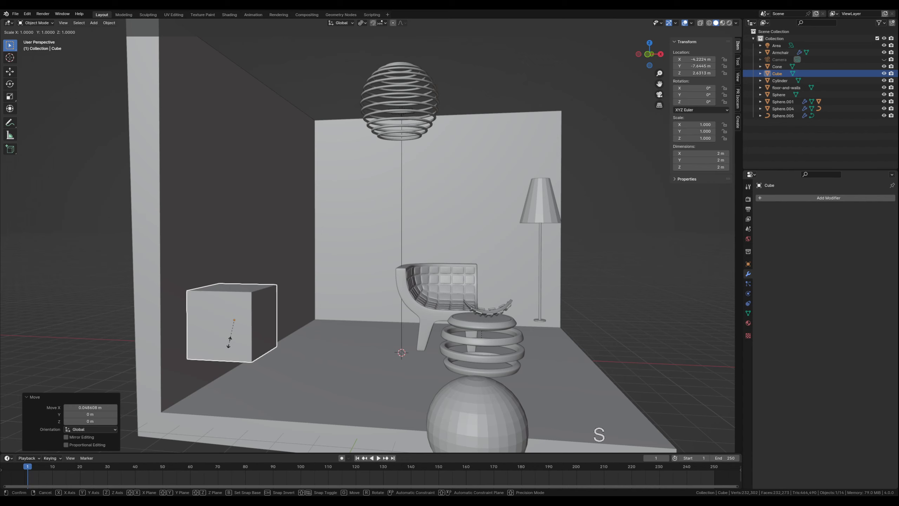
{"action": "key", "text": "z"}
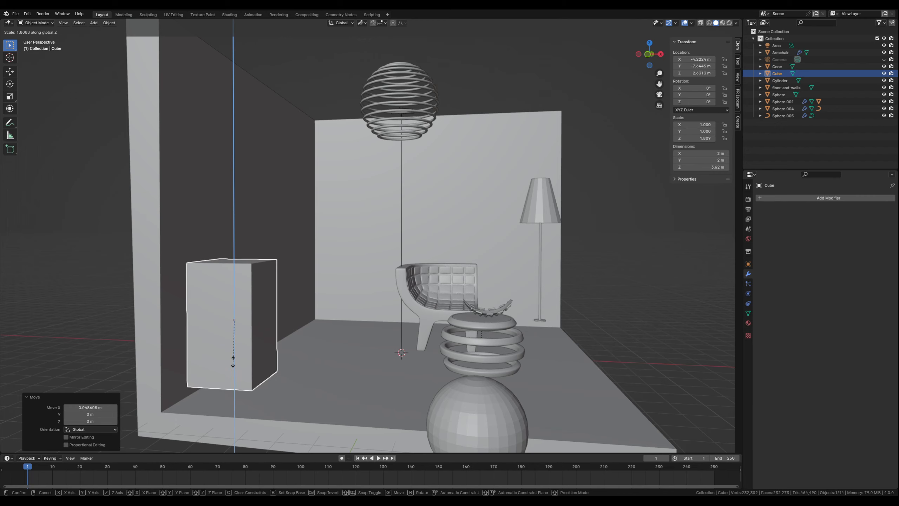
{"action": "left_click", "coordinate": [233, 363]}
{"action": "left_click_drag", "start_coordinate": [234, 293], "coordinate": [232, 309]}
{"action": "middle_click_drag", "start_coordinate": [311, 328], "coordinate": [277, 339]}
Step: In Edit Mode, move the cube's two end faces outward along Y to form a block about 14.6 m long beside the wall
{"action": "key", "text": "Tab"}
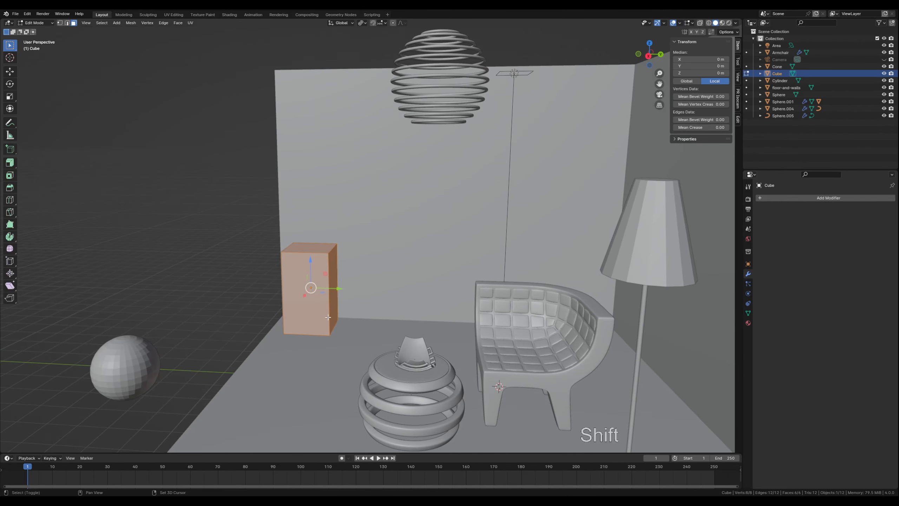
{"action": "middle_click_drag", "start_coordinate": [325, 322], "coordinate": [303, 336], "text": "shift"}
{"action": "scroll", "coordinate": [303, 336], "scroll_direction": "up", "scroll_amount": 3}
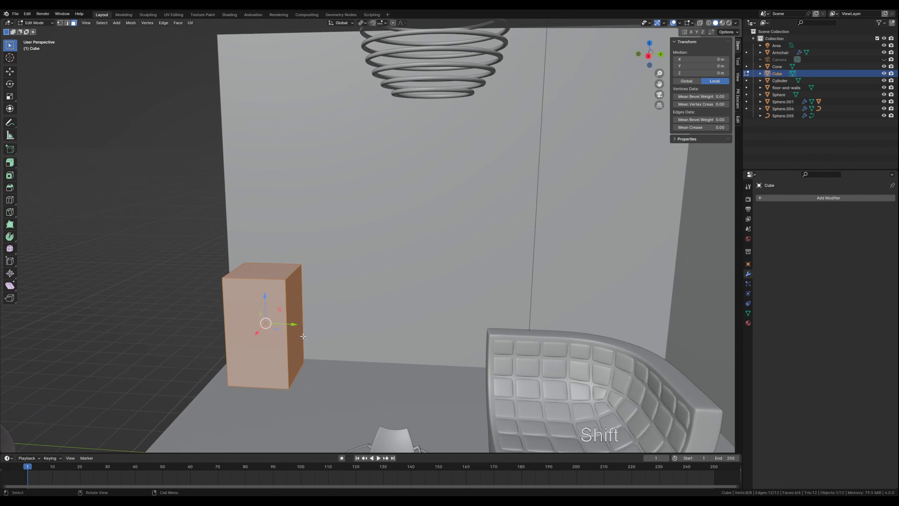
{"action": "left_click", "coordinate": [293, 306]}
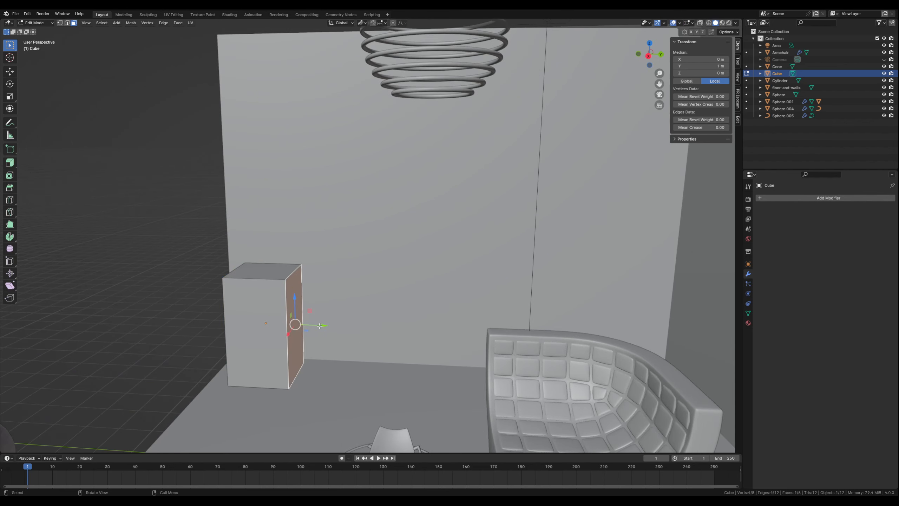
{"action": "left_click_drag", "start_coordinate": [321, 325], "coordinate": [708, 328]}
{"action": "middle_click_drag", "start_coordinate": [411, 311], "coordinate": [272, 315]}
{"action": "left_click", "coordinate": [273, 315]}
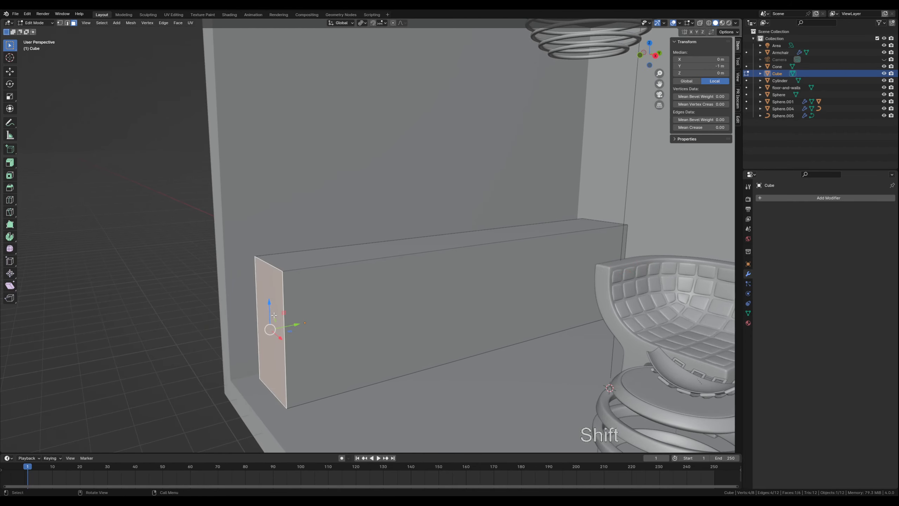
{"action": "left_click_drag", "start_coordinate": [296, 325], "coordinate": [275, 329]}
Step: Return to Object Mode, apply the long block's scale and deselect it
{"action": "key", "text": "Tab"}
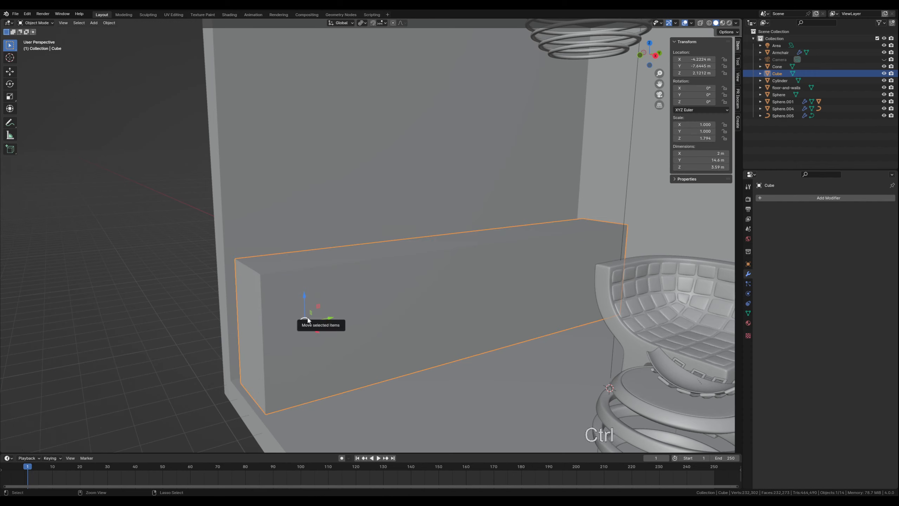
{"action": "key", "text": "ctrl+a"}
{"action": "left_click", "coordinate": [277, 319]}
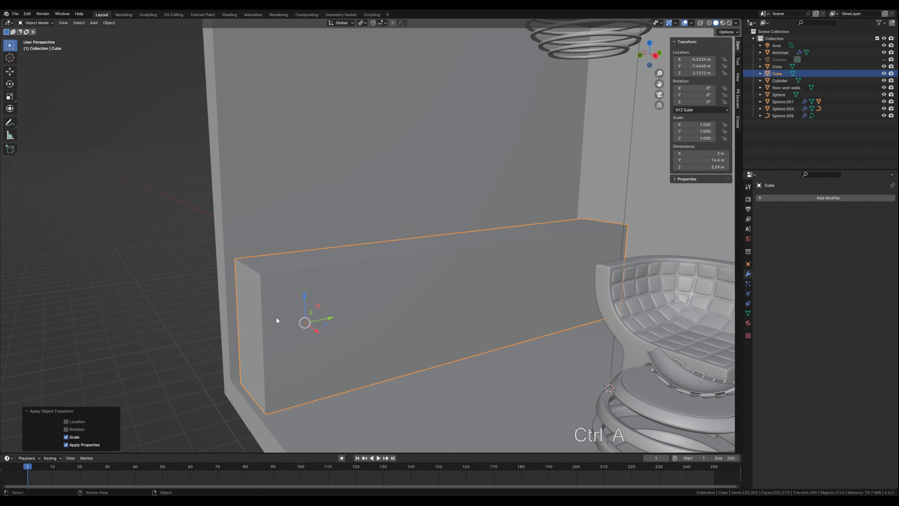
{"action": "left_click", "coordinate": [147, 312]}
Step: Frame the whole room and preview its lighting in Rendered viewport shading
{"action": "middle_click_drag", "start_coordinate": [353, 331], "coordinate": [371, 341]}
{"action": "middle_click_drag", "start_coordinate": [448, 331], "coordinate": [318, 303], "text": "shift"}
{"action": "scroll", "coordinate": [358, 294], "scroll_direction": "down", "scroll_amount": 4}
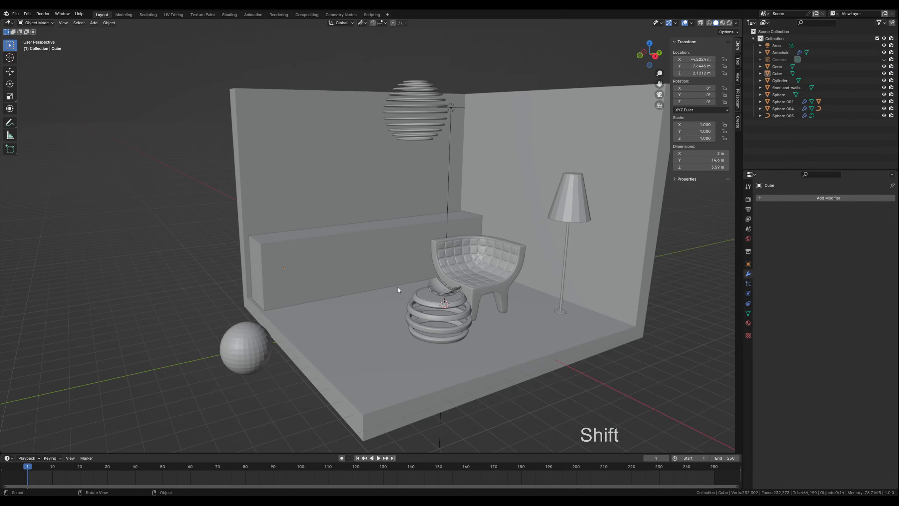
{"action": "middle_click_drag", "start_coordinate": [452, 269], "coordinate": [421, 300], "text": "shift"}
{"action": "scroll", "coordinate": [420, 302], "scroll_direction": "up", "scroll_amount": 2}
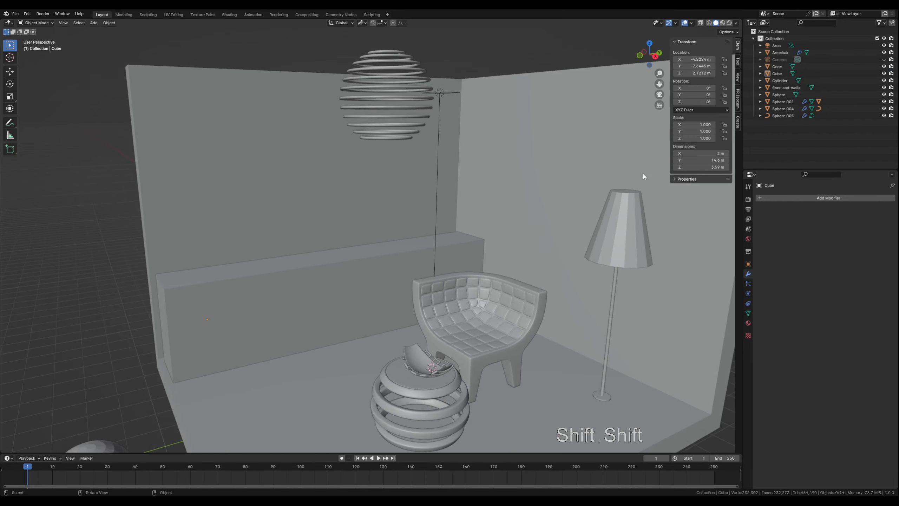
{"action": "left_click", "coordinate": [730, 23]}
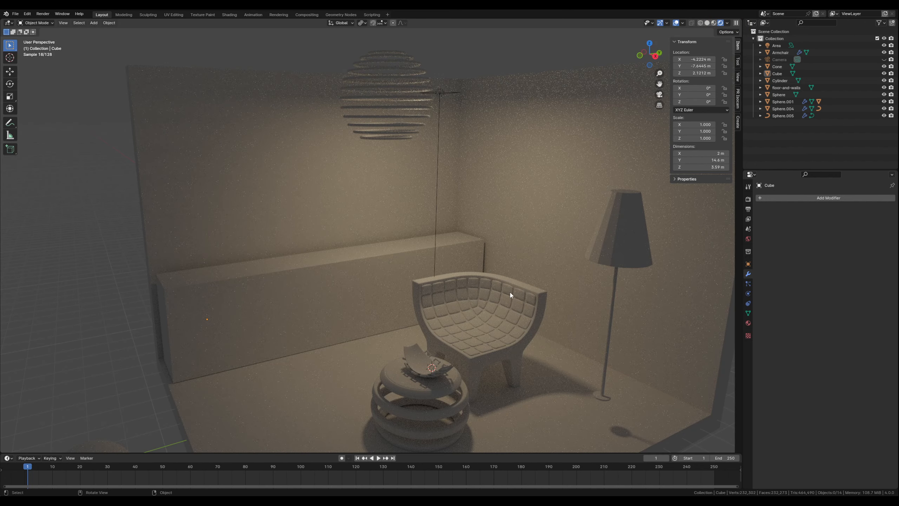
{"action": "middle_click_drag", "start_coordinate": [549, 328], "coordinate": [524, 319], "text": "shift"}
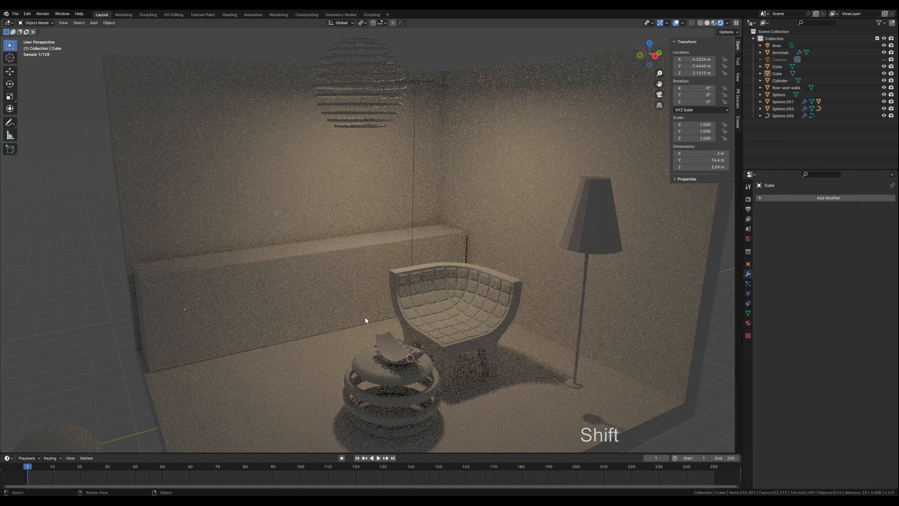
Step: Shift the long block slightly along Y to about -7.45 m, closer to the back wall
{"action": "left_click", "coordinate": [221, 298]}
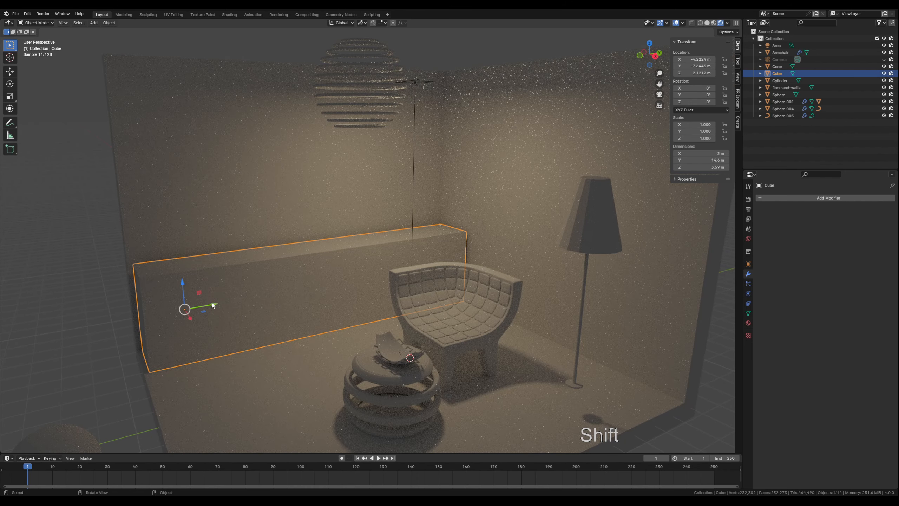
{"action": "left_click_drag", "start_coordinate": [214, 307], "coordinate": [214, 309]}
{"action": "left_click", "coordinate": [103, 292]}
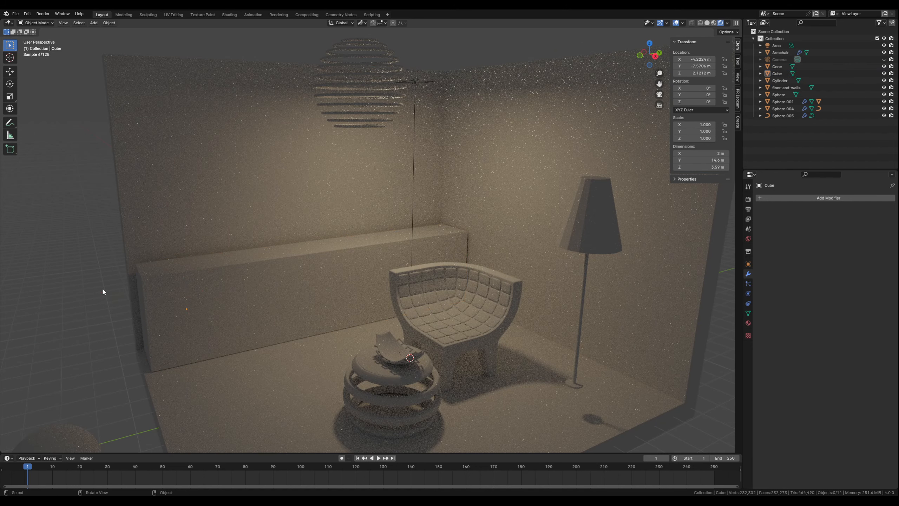
{"action": "left_click", "coordinate": [340, 284]}
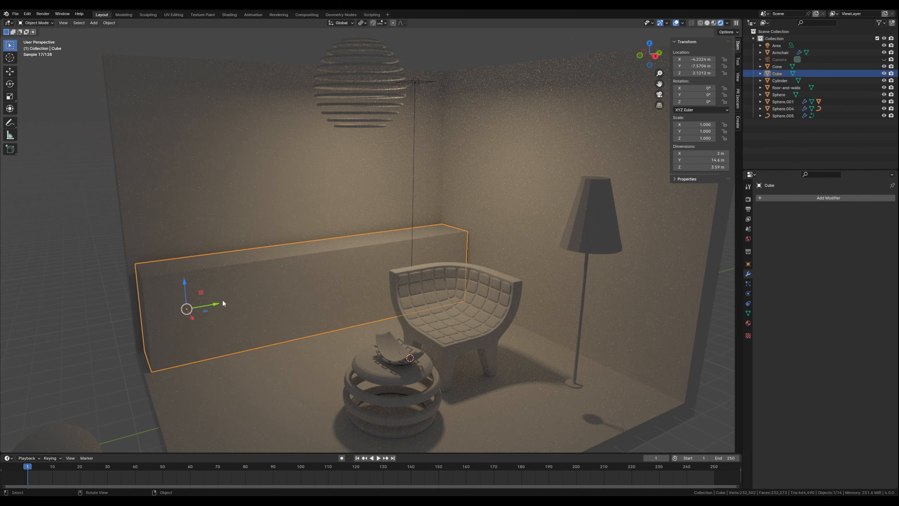
{"action": "left_click_drag", "start_coordinate": [216, 305], "coordinate": [220, 305]}
{"action": "left_click", "coordinate": [104, 264]}
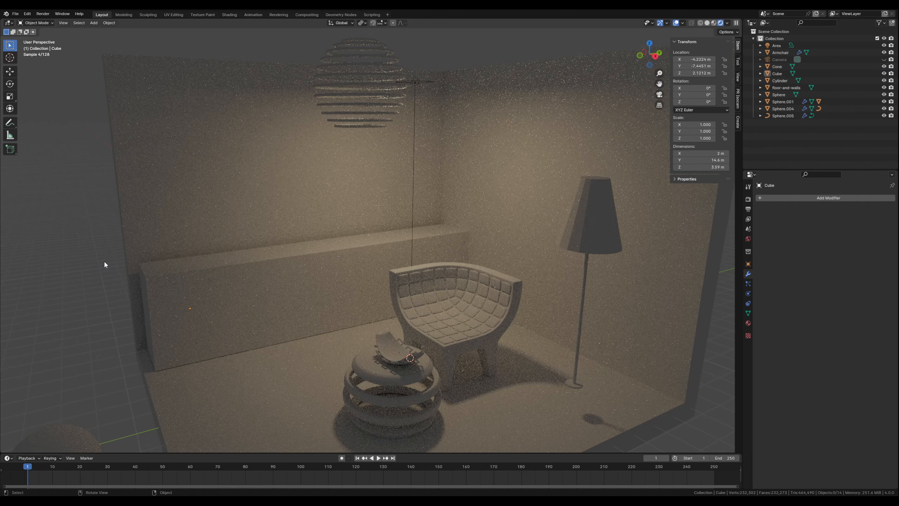
Step: Nudge the long block along Y to about -7.46 m in a wireframe right view, then restore Solid shading
{"action": "left_click", "coordinate": [264, 290]}
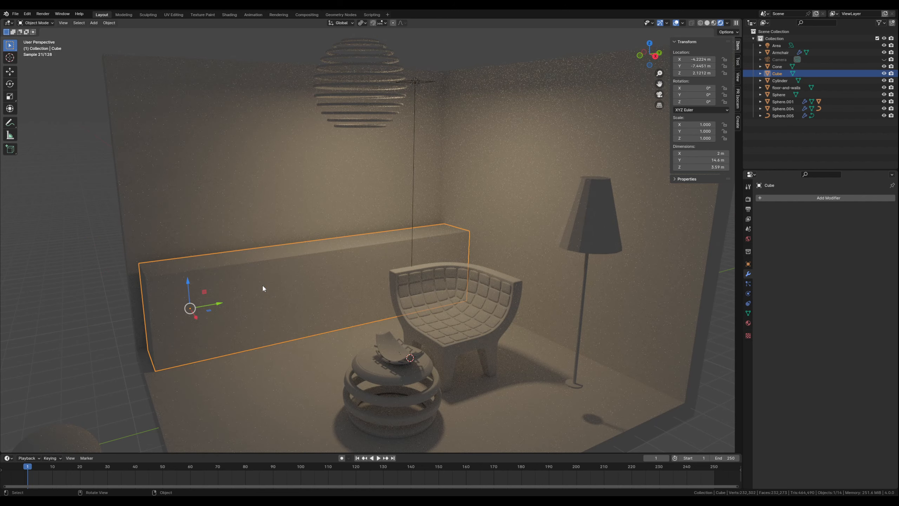
{"action": "key", "text": "Page_Down"}
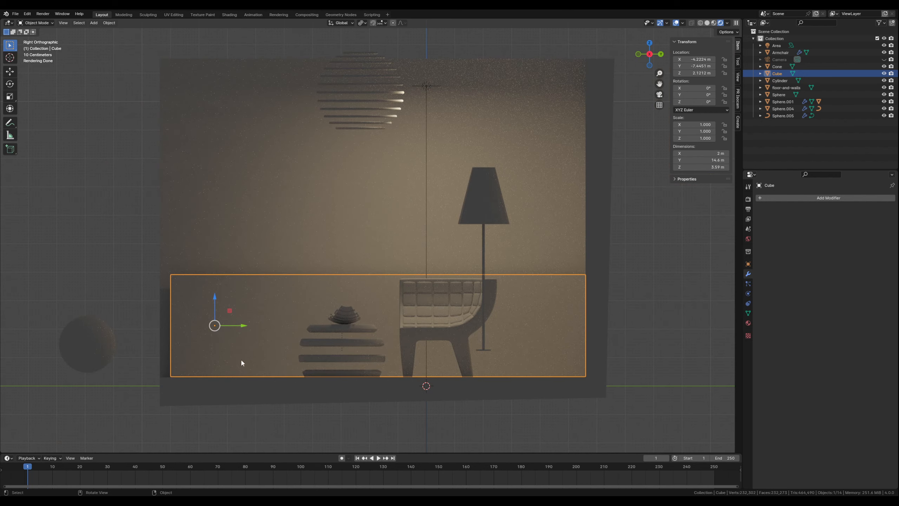
{"action": "left_click", "coordinate": [707, 24]}
{"action": "scroll", "coordinate": [437, 352], "scroll_direction": "up", "scroll_amount": 2}
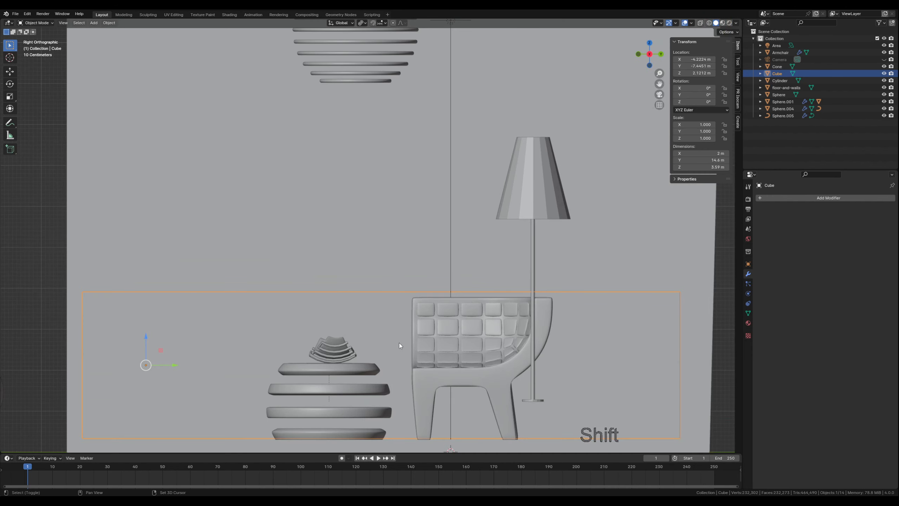
{"action": "middle_click_drag", "start_coordinate": [399, 343], "coordinate": [395, 269], "text": "shift"}
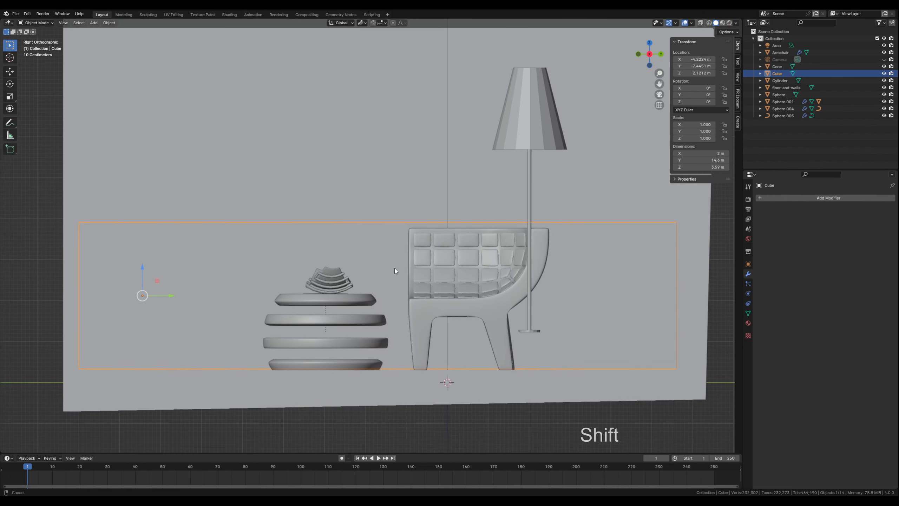
{"action": "left_click", "coordinate": [709, 23]}
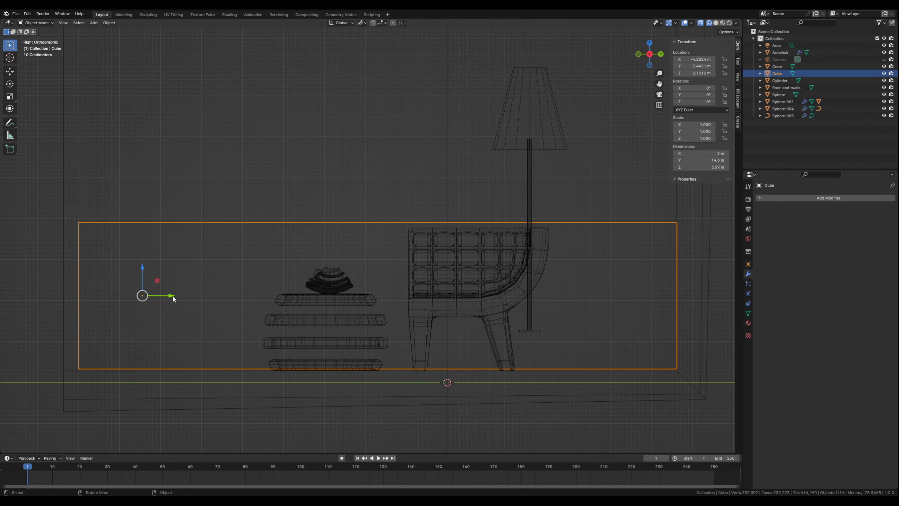
{"action": "left_click_drag", "start_coordinate": [173, 299], "coordinate": [170, 295]}
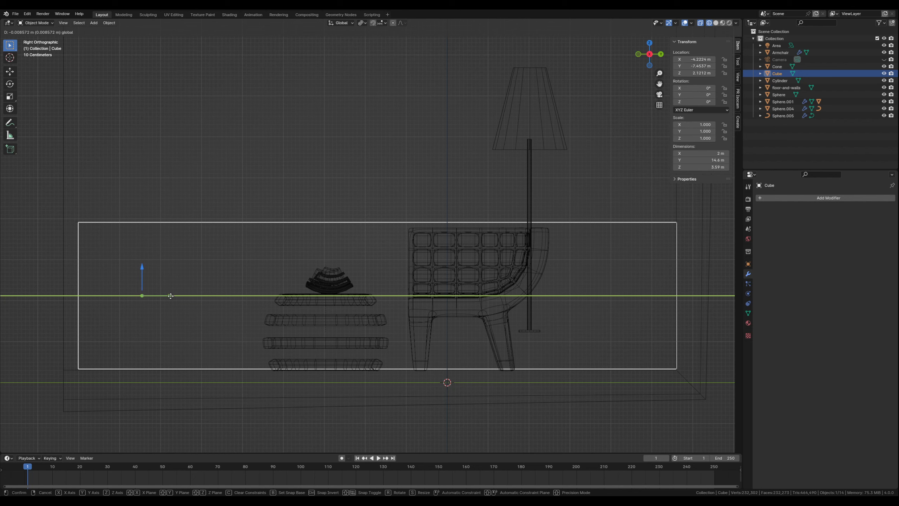
{"action": "left_click_drag", "start_coordinate": [171, 296], "coordinate": [171, 295]}
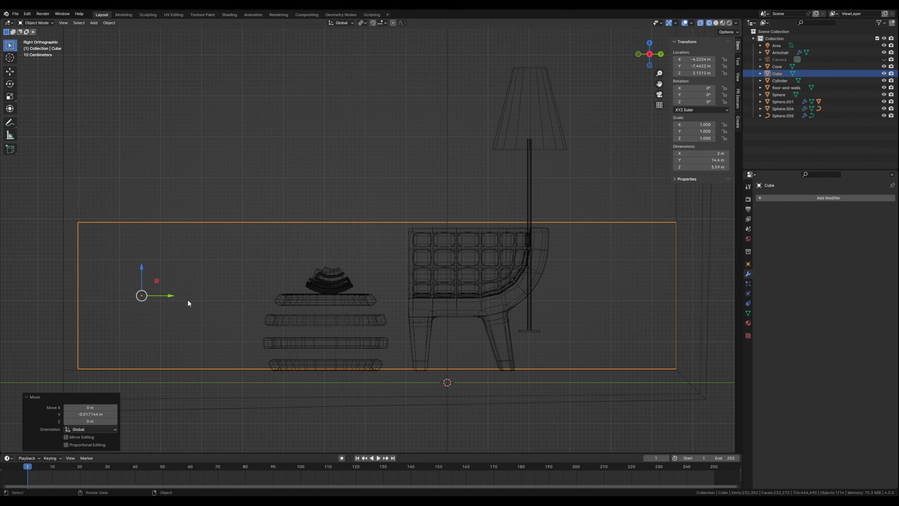
{"action": "left_click", "coordinate": [716, 23]}
Step: Duplicate the long block and place the copy about 4.03 m higher along Z
{"action": "mouse_move", "coordinate": [354, 212]}
{"action": "middle_mouse_down"}
{"action": "mouse_move", "coordinate": [267, 264]}
{"action": "mouse_move", "coordinate": [344, 224]}
{"action": "middle_mouse_up"}
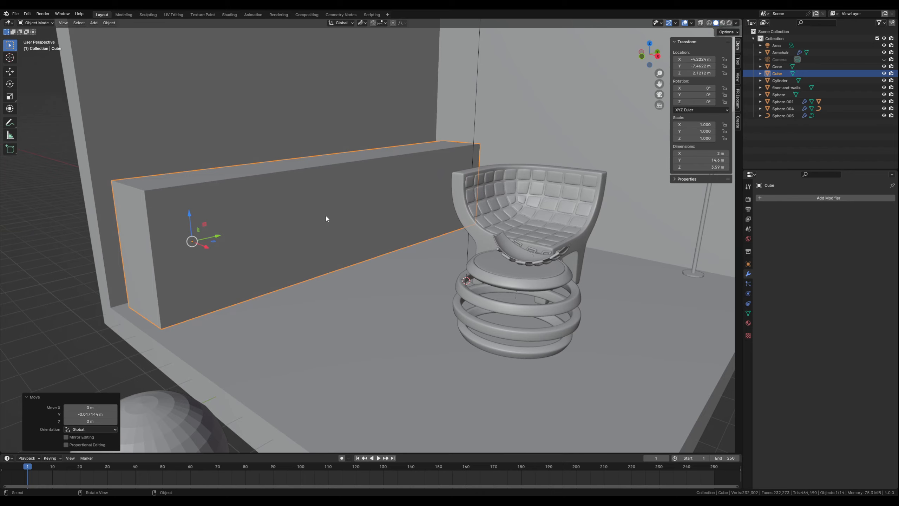
{"action": "middle_click_drag", "start_coordinate": [263, 257], "coordinate": [267, 343]}
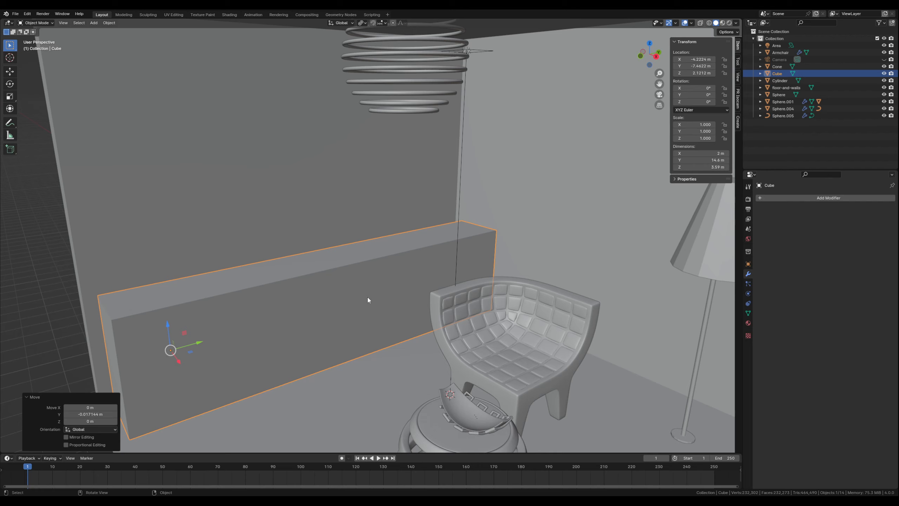
{"action": "middle_click_drag", "start_coordinate": [256, 290], "coordinate": [256, 300]}
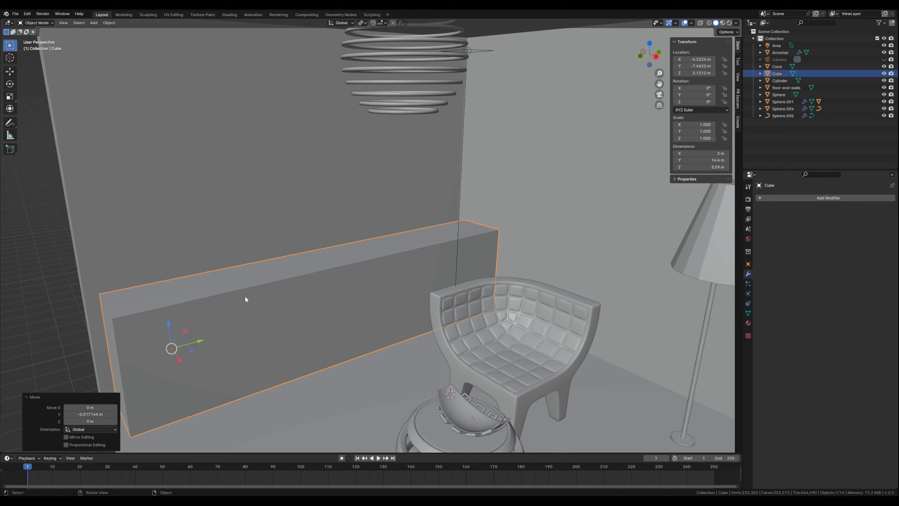
{"action": "key", "text": "shift+d"}
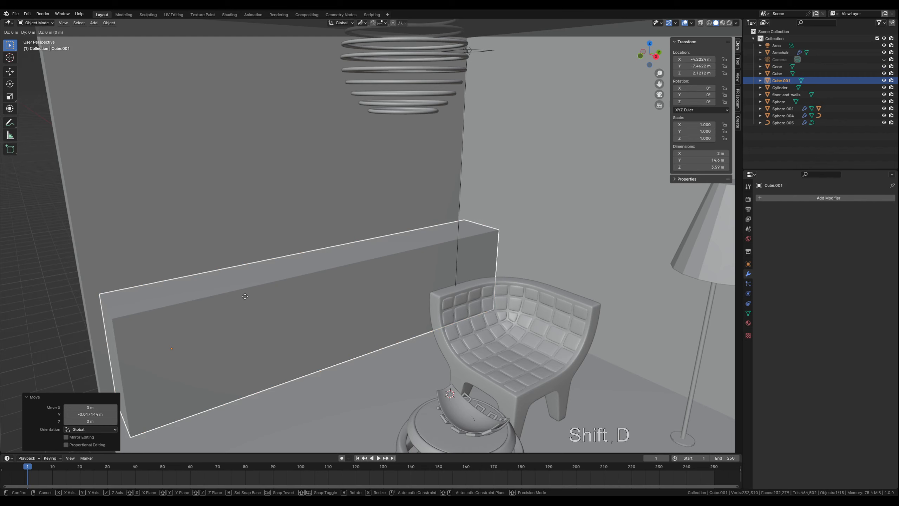
{"action": "key", "text": "z"}
{"action": "left_click", "coordinate": [279, 162]}
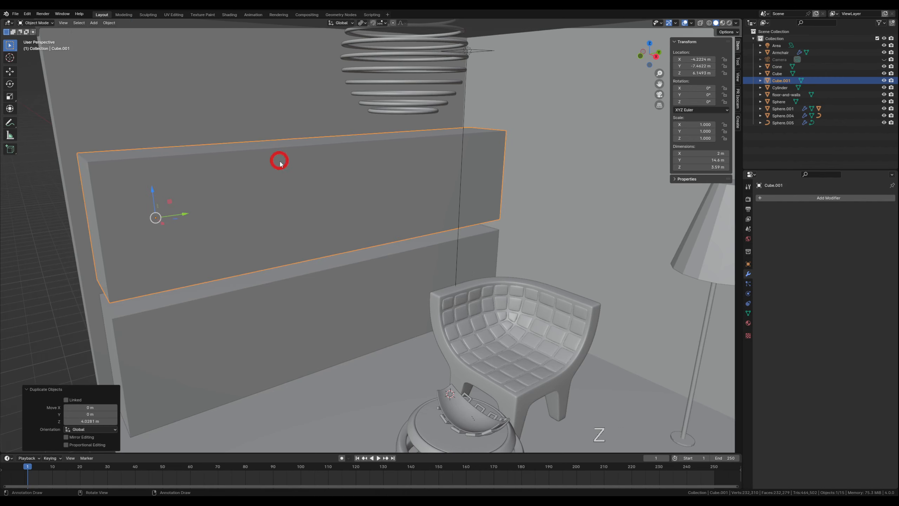
Step: In Edit Mode, move the upper copy's near end face about 12.2 m along Y to shorten it toward the room corner
{"action": "key", "text": "Tab"}
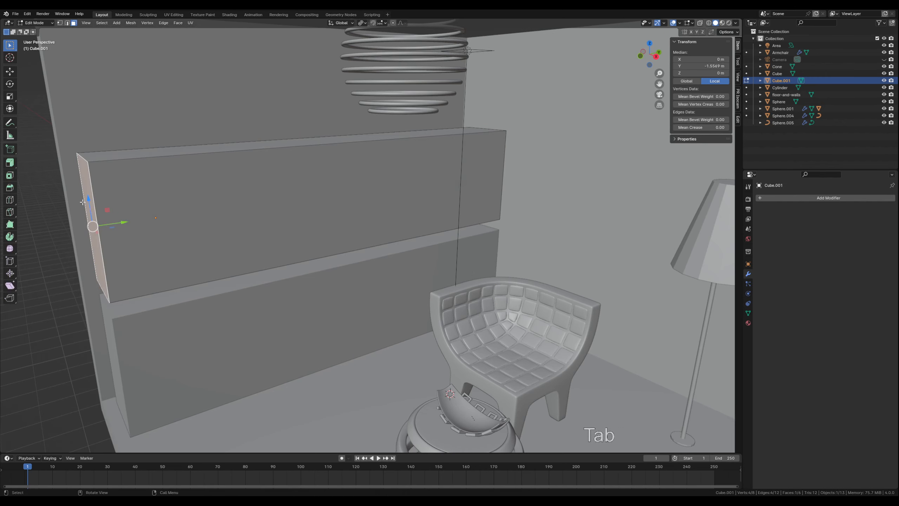
{"action": "left_click", "coordinate": [45, 197]}
{"action": "left_click", "coordinate": [85, 201]}
{"action": "left_click", "coordinate": [122, 221]}
{"action": "left_click_drag", "start_coordinate": [122, 221], "coordinate": [478, 217]}
Step: Raise the shortened block's top face about 3.52 m along Z to the wall top, return to Object Mode and deselect it
{"action": "middle_click_drag", "start_coordinate": [458, 130], "coordinate": [352, 182], "text": "shift"}
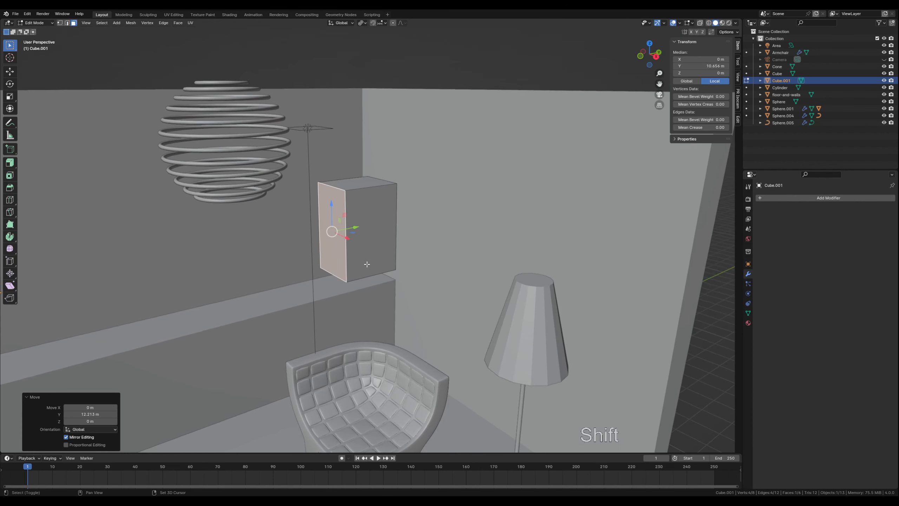
{"action": "left_click", "coordinate": [352, 183], "text": "shift"}
{"action": "left_click_drag", "start_coordinate": [357, 158], "coordinate": [343, 60]}
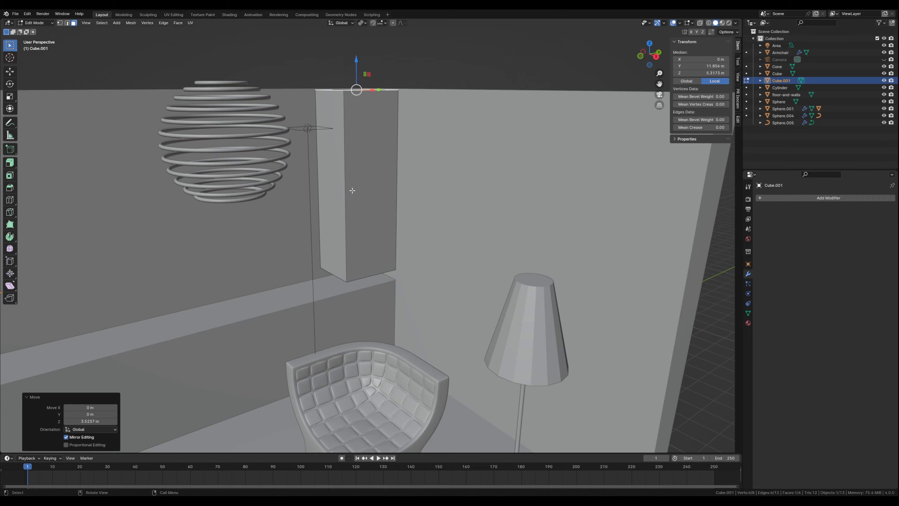
{"action": "key", "text": "Tab"}
{"action": "scroll", "coordinate": [359, 230], "scroll_direction": "down", "scroll_amount": 8}
{"action": "left_click", "coordinate": [168, 269]}
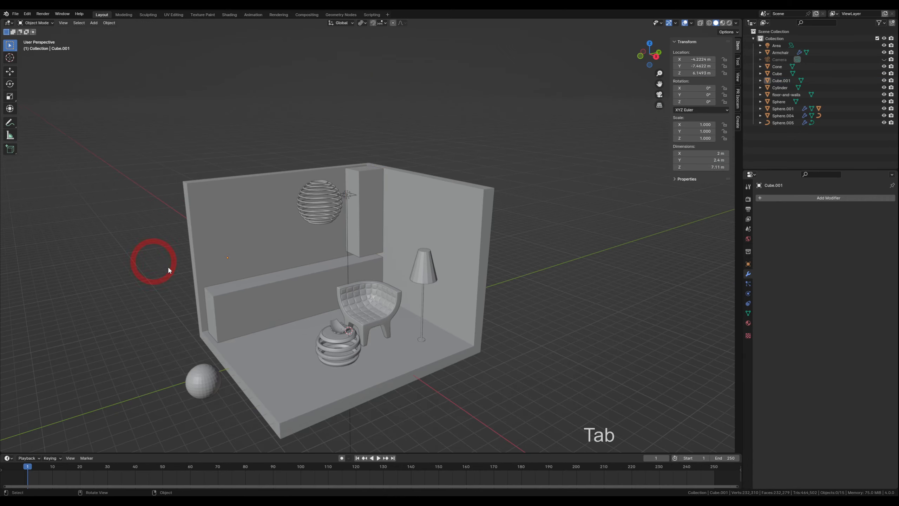
Step: Select the long low block, pick its long front face in Edit Mode, and apply the block's scale in Object Mode
{"action": "middle_click_drag", "start_coordinate": [320, 262], "coordinate": [138, 301]}
{"action": "scroll", "coordinate": [333, 252], "scroll_direction": "up", "scroll_amount": 6}
{"action": "left_click", "coordinate": [139, 301]}
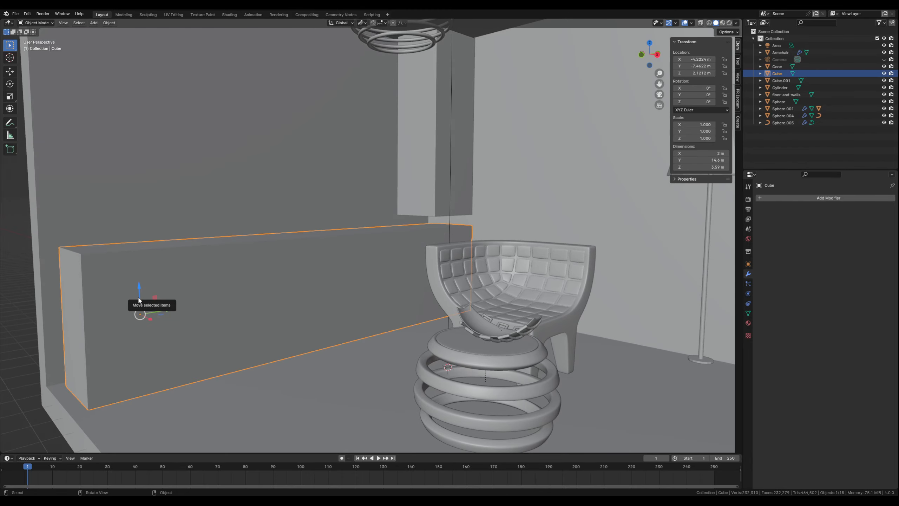
{"action": "key", "text": "Tab"}
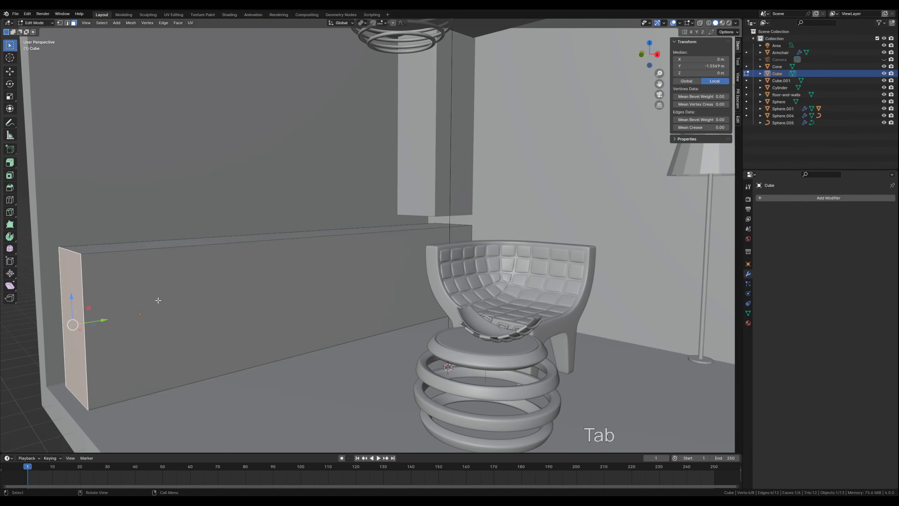
{"action": "left_click", "coordinate": [151, 290]}
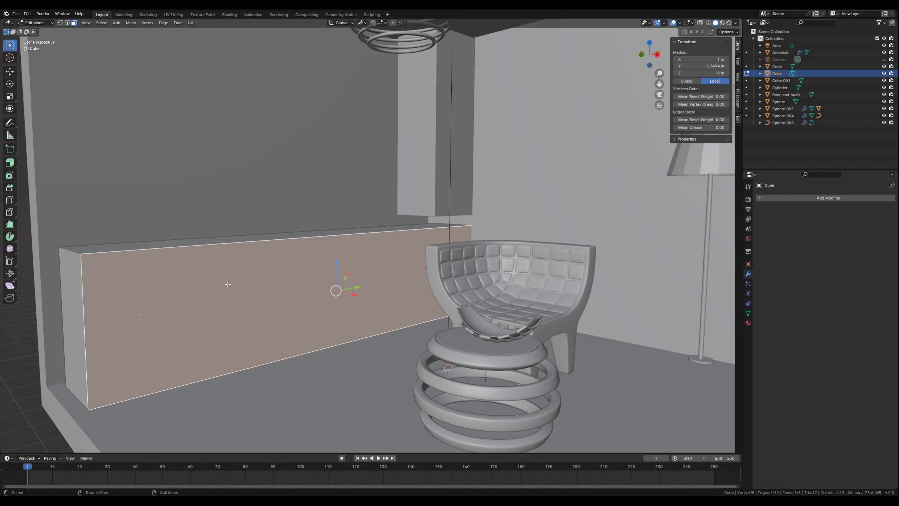
{"action": "key", "text": "Tab"}
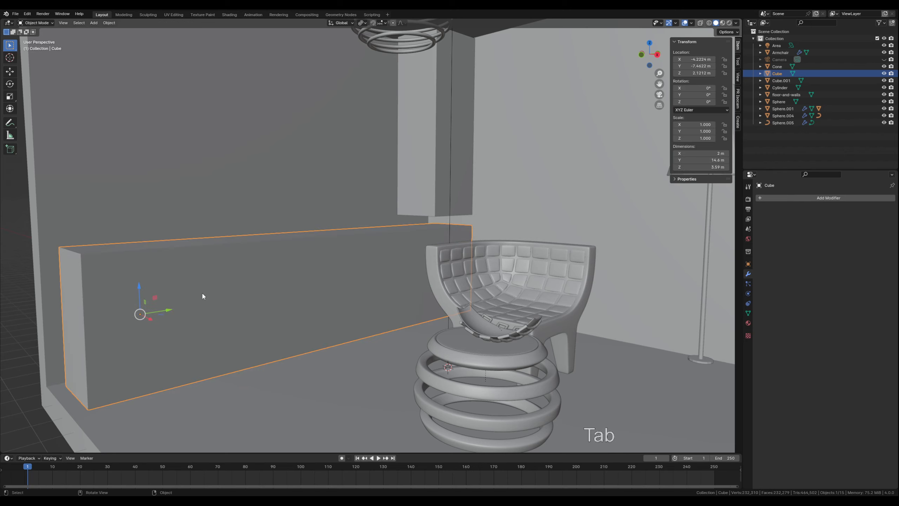
{"action": "key", "text": "ctrl+a"}
{"action": "left_click", "coordinate": [189, 293]}
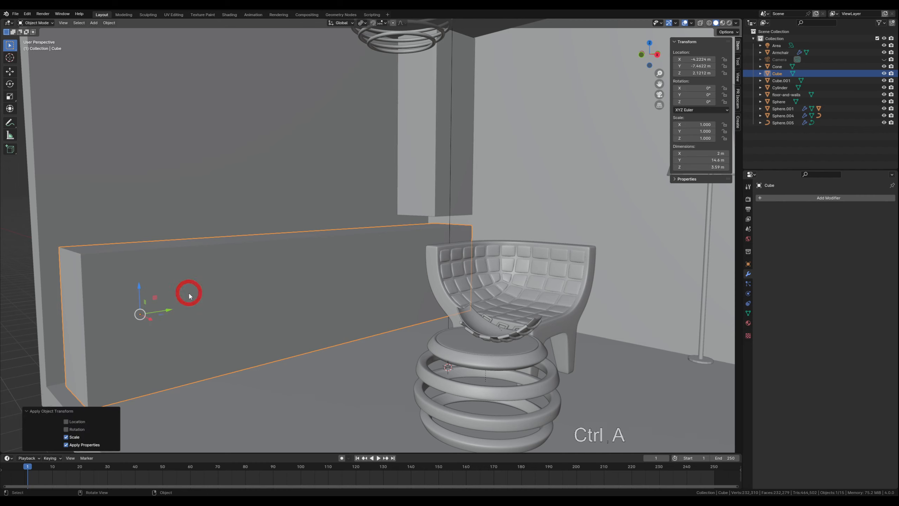
Step: Inset the low block's front face by about 0.16 m and extrude it about 0.25 m inward
{"action": "key", "text": "Tab"}
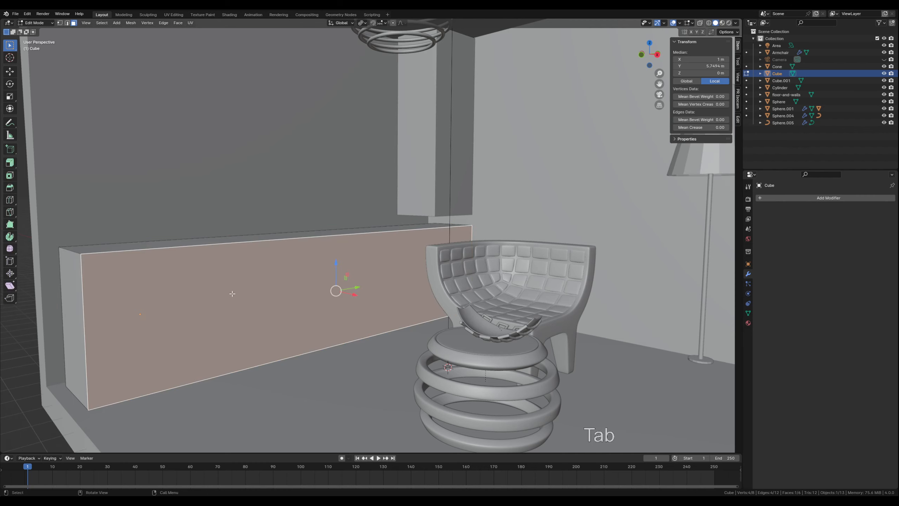
{"action": "key", "text": "i"}
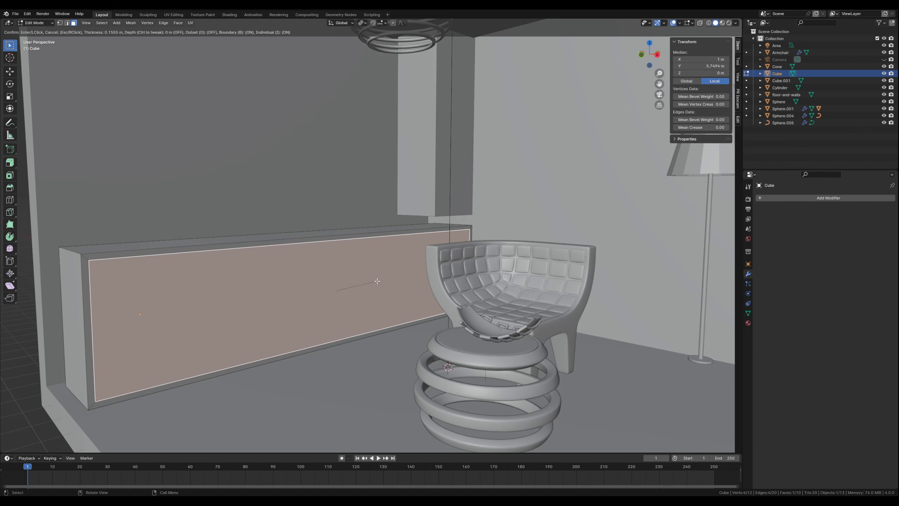
{"action": "left_click", "coordinate": [377, 281]}
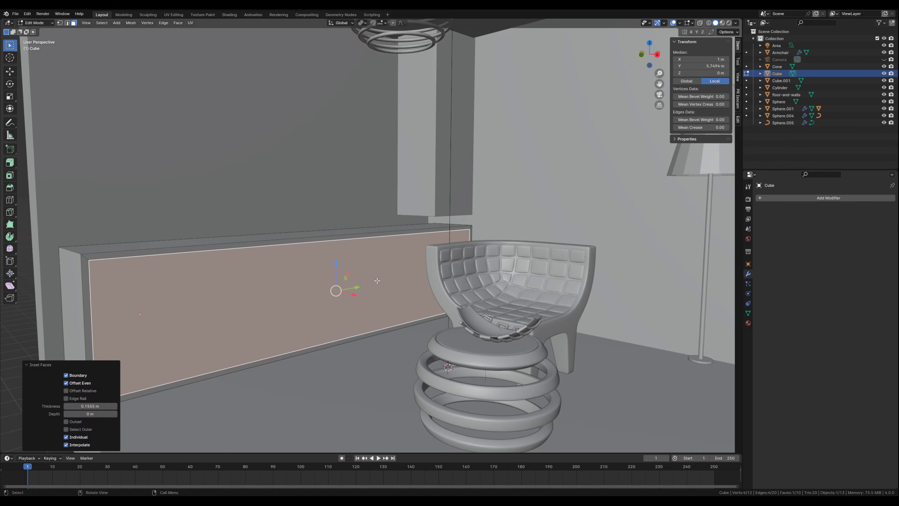
{"action": "left_click", "coordinate": [10, 162]}
{"action": "mouse_move", "coordinate": [357, 294]}
{"action": "left_mouse_down"}
{"action": "mouse_move", "coordinate": [358, 302]}
{"action": "mouse_move", "coordinate": [353, 297]}
{"action": "left_mouse_up"}
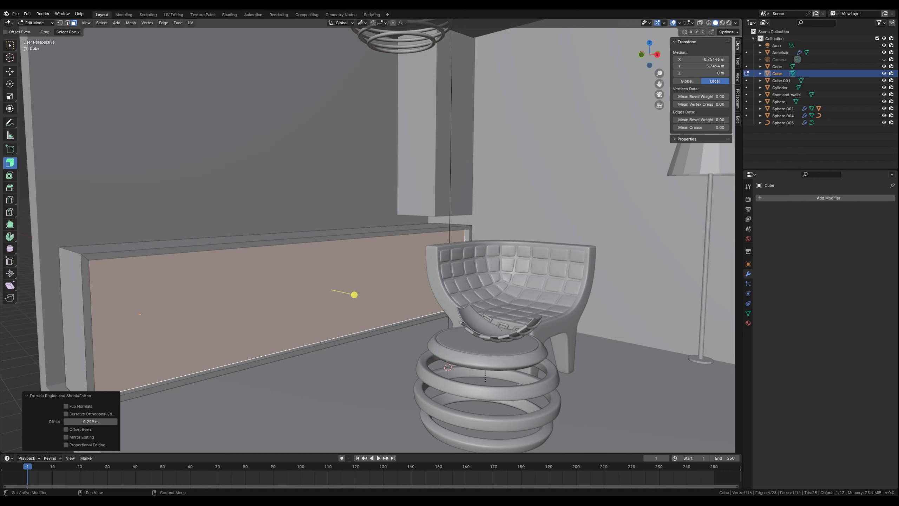
Step: Add five evenly spaced vertical loop cuts across the low block's length, with no slide offset
{"action": "middle_click_drag", "start_coordinate": [291, 297], "coordinate": [304, 276], "text": "shift"}
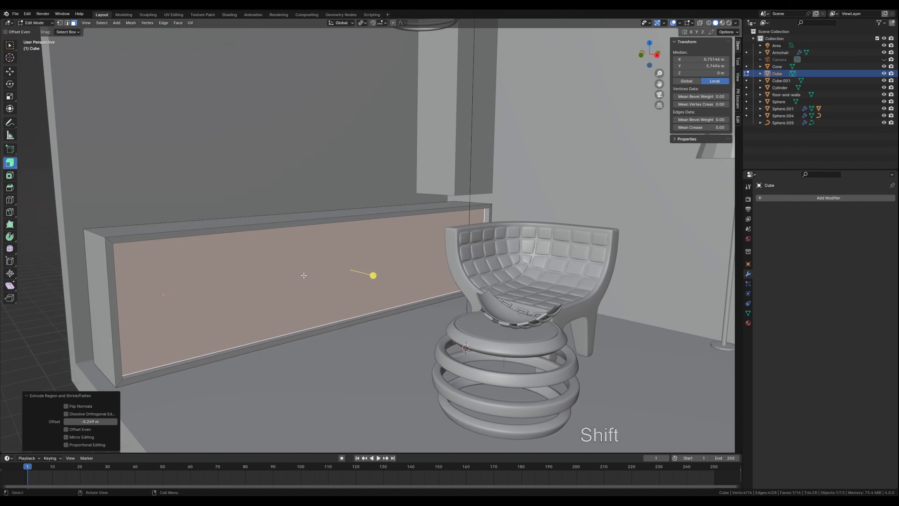
{"action": "key", "text": "ctrl+r"}
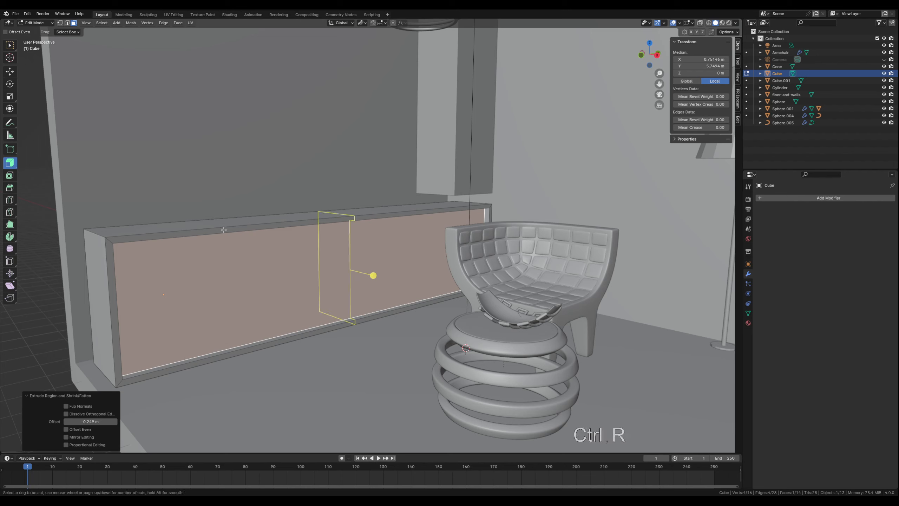
{"action": "scroll", "coordinate": [224, 229], "scroll_direction": "up", "scroll_amount": 3}
{"action": "scroll", "coordinate": [224, 229], "scroll_direction": "up", "scroll_amount": 1}
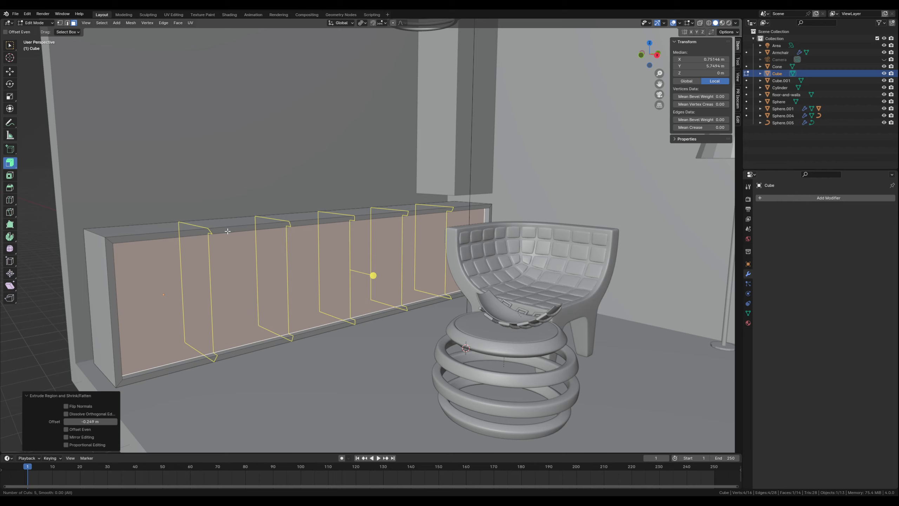
{"action": "scroll", "coordinate": [228, 230], "scroll_direction": "down", "scroll_amount": 1}
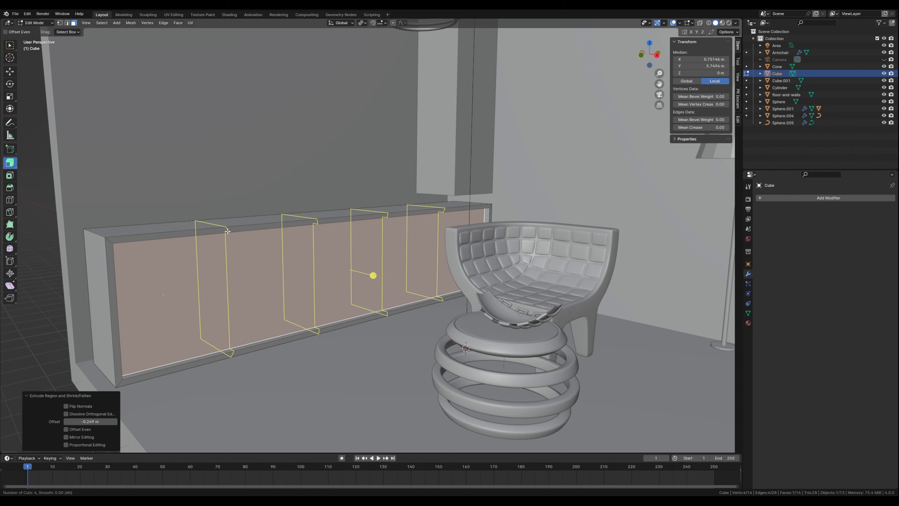
{"action": "scroll", "coordinate": [227, 231], "scroll_direction": "up", "scroll_amount": 1}
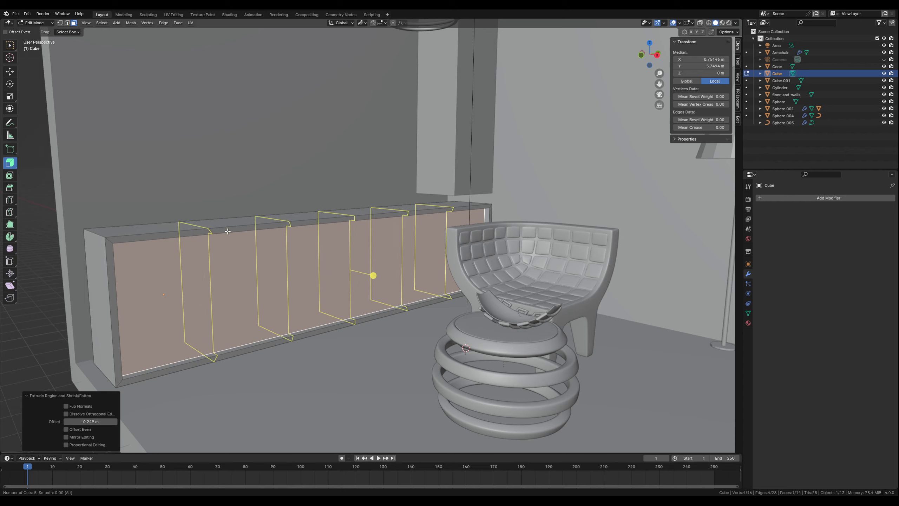
{"action": "left_click", "coordinate": [227, 231]}
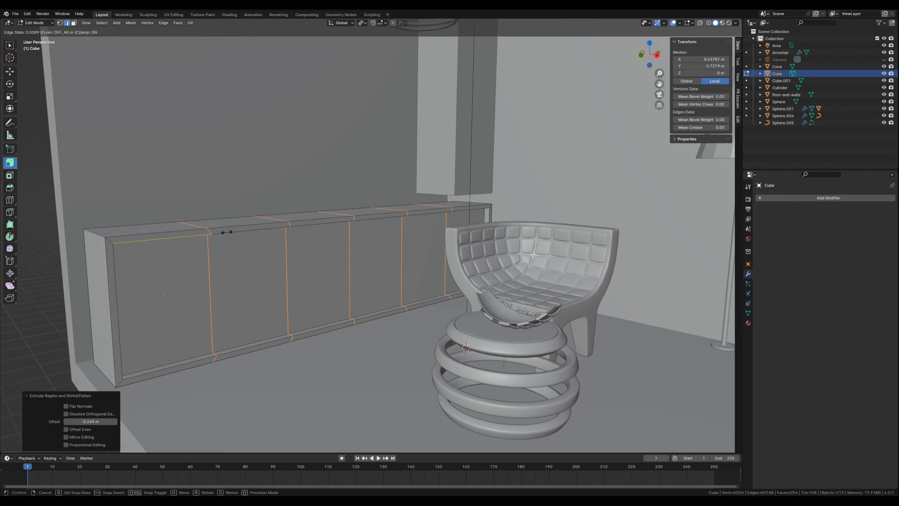
{"action": "left_click", "coordinate": [226, 231]}
{"action": "middle_click_drag", "start_coordinate": [227, 233], "coordinate": [281, 280]}
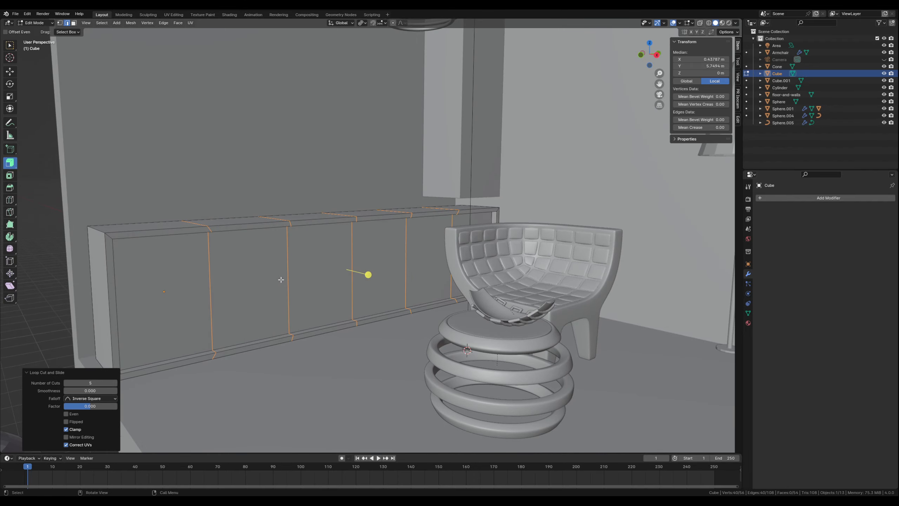
Step: Bevel the five vertical edges across the low block's recessed front with one segment and a width of about 0.088 m
{"action": "left_click", "coordinate": [210, 269]}
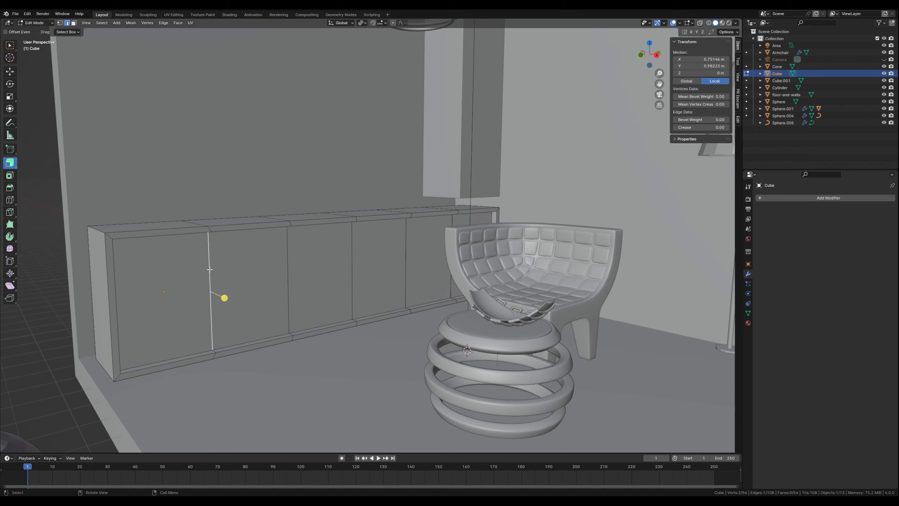
{"action": "left_click", "coordinate": [286, 264], "text": "shift"}
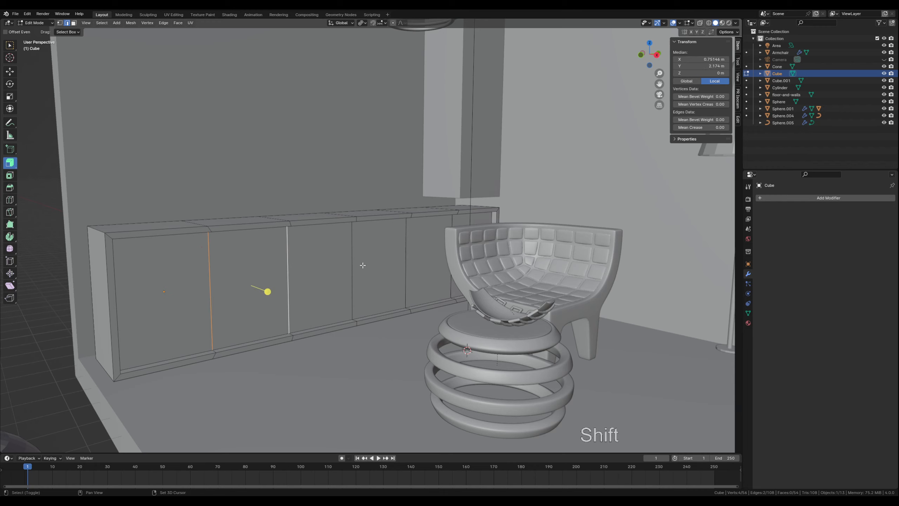
{"action": "left_click", "coordinate": [352, 266], "text": "shift"}
{"action": "left_click", "coordinate": [406, 266], "text": "shift"}
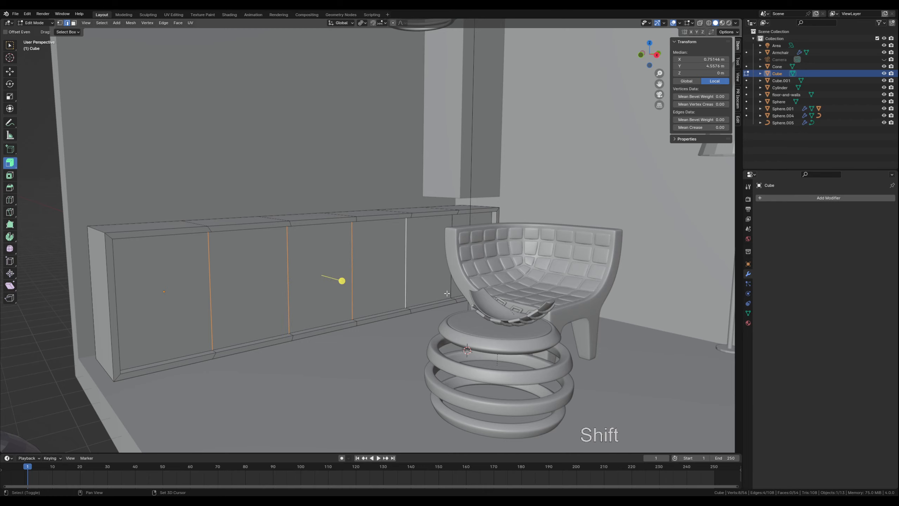
{"action": "left_click", "coordinate": [450, 292], "text": "shift"}
{"action": "mouse_move", "coordinate": [369, 247]}
{"action": "middle_mouse_down"}
{"action": "mouse_move", "coordinate": [377, 248]}
{"action": "mouse_move", "coordinate": [370, 243]}
{"action": "middle_mouse_up"}
{"action": "scroll", "coordinate": [371, 244], "scroll_direction": "up", "scroll_amount": 1}
{"action": "key", "text": "ctrl+b"}
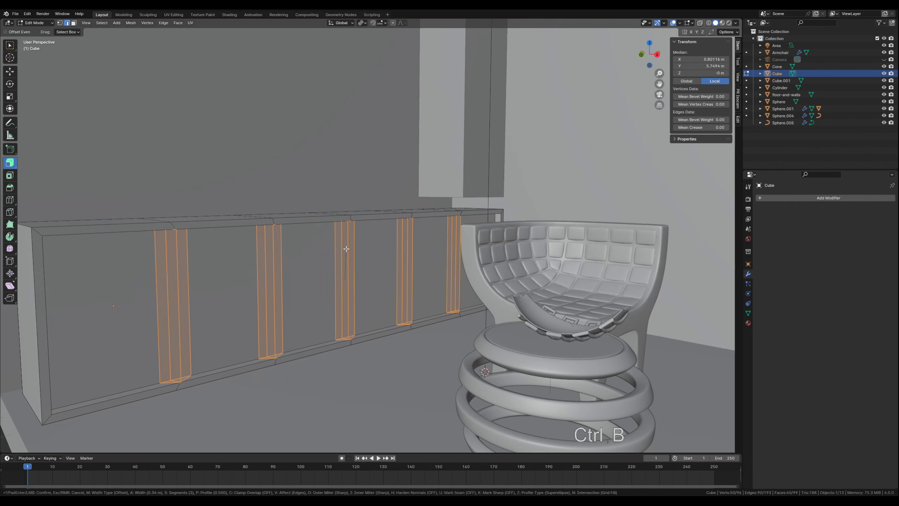
{"action": "scroll", "coordinate": [342, 252], "scroll_direction": "down", "scroll_amount": 3}
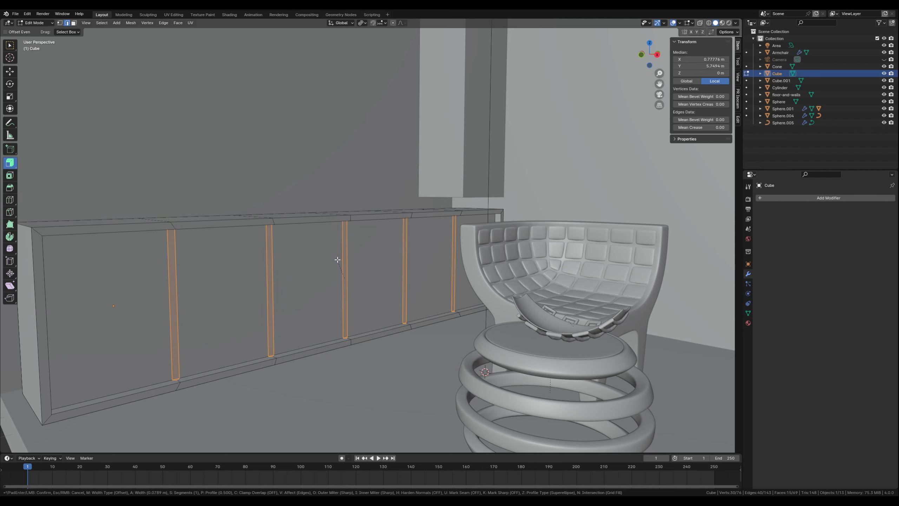
{"action": "left_click", "coordinate": [337, 260]}
Step: Extrude the five narrow strips on the low block's front about 0.1 m inward along their normals and return to Object Mode
{"action": "middle_click_drag", "start_coordinate": [336, 262], "coordinate": [327, 279], "text": "shift"}
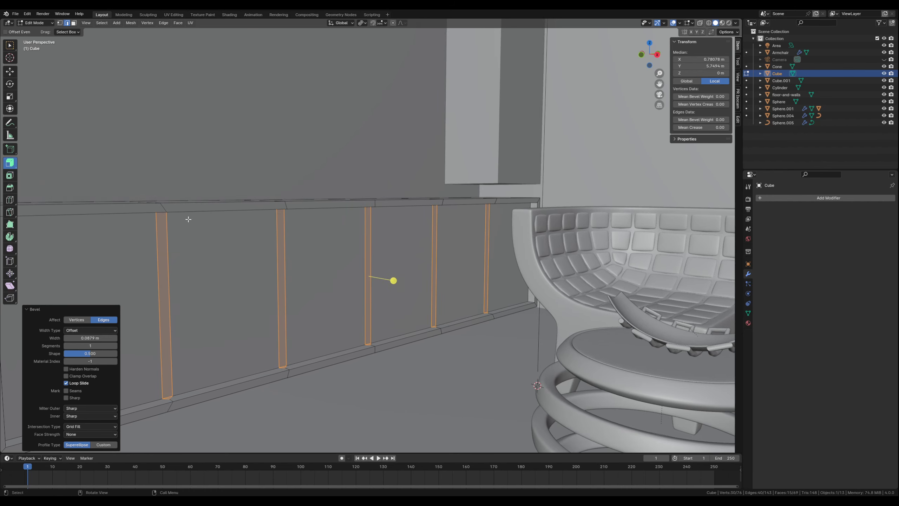
{"action": "key", "text": "alt+s"}
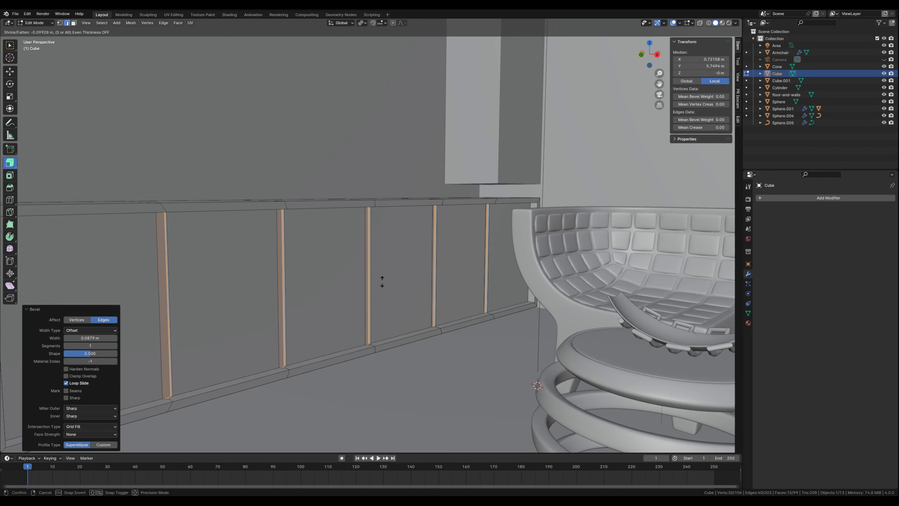
{"action": "left_click", "coordinate": [382, 282]}
{"action": "key", "text": "Tab"}
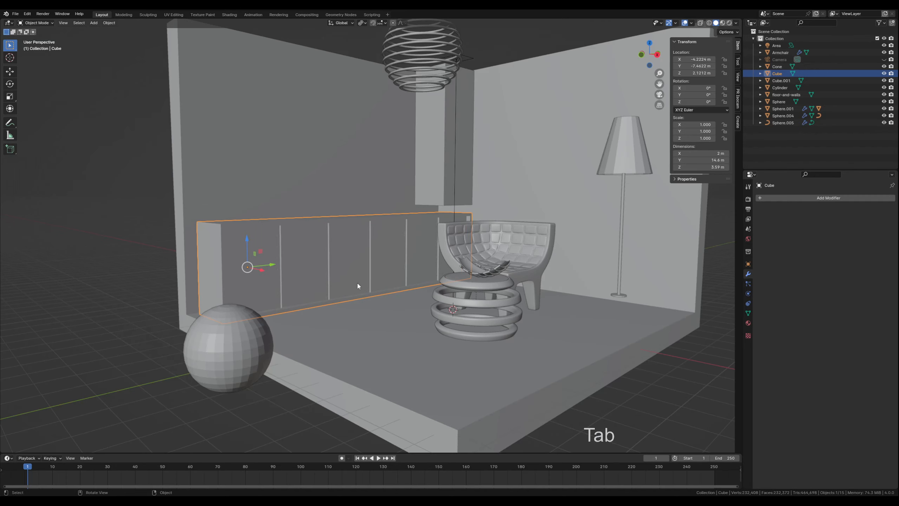
Step: Deselect the low cabinet and preview the whole room in Rendered viewport shading
{"action": "middle_click_drag", "start_coordinate": [357, 286], "coordinate": [354, 275]}
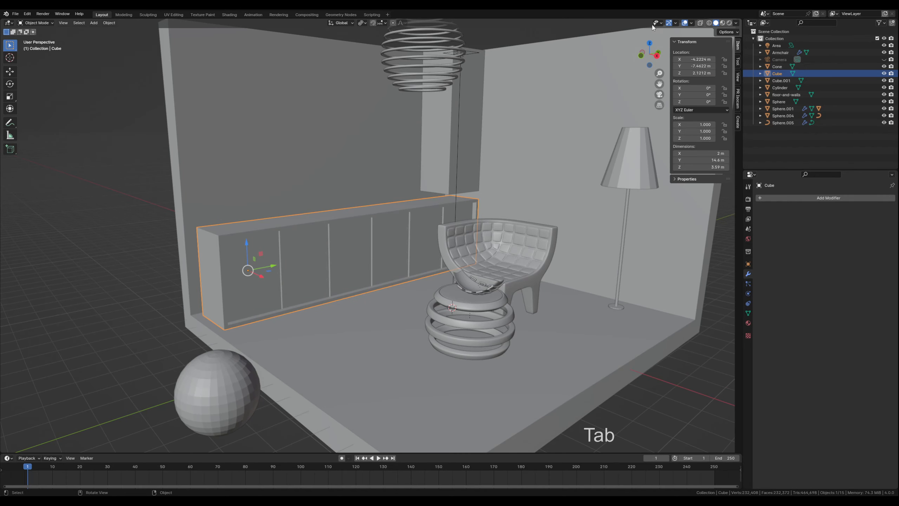
{"action": "left_click", "coordinate": [729, 23]}
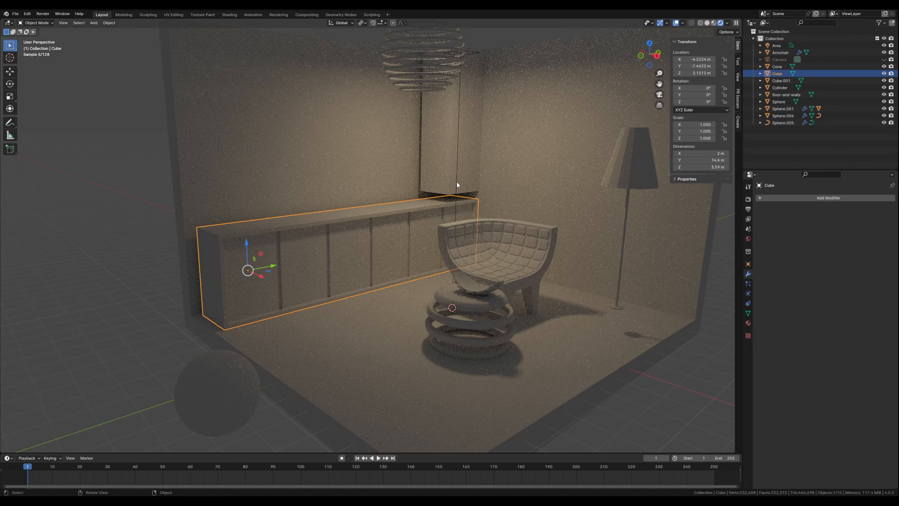
{"action": "left_click", "coordinate": [134, 238]}
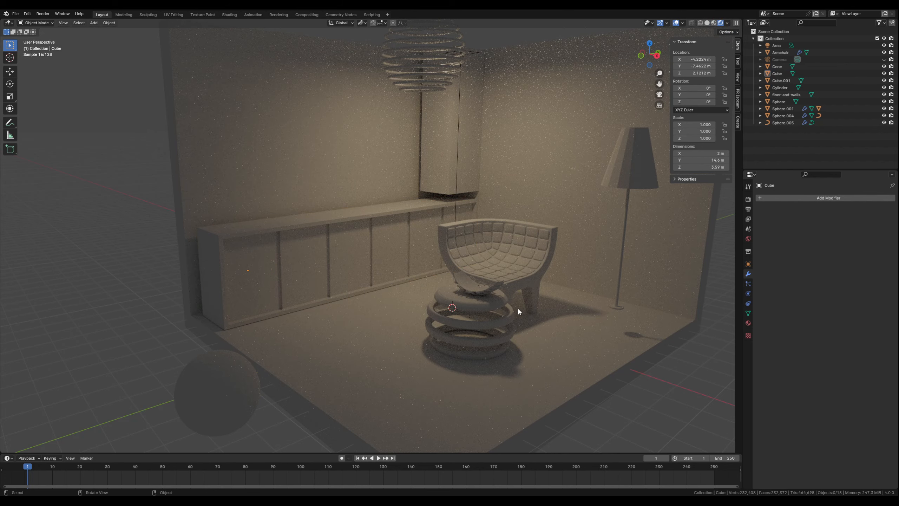
{"action": "middle_click_drag", "start_coordinate": [454, 293], "coordinate": [382, 297], "text": "shift"}
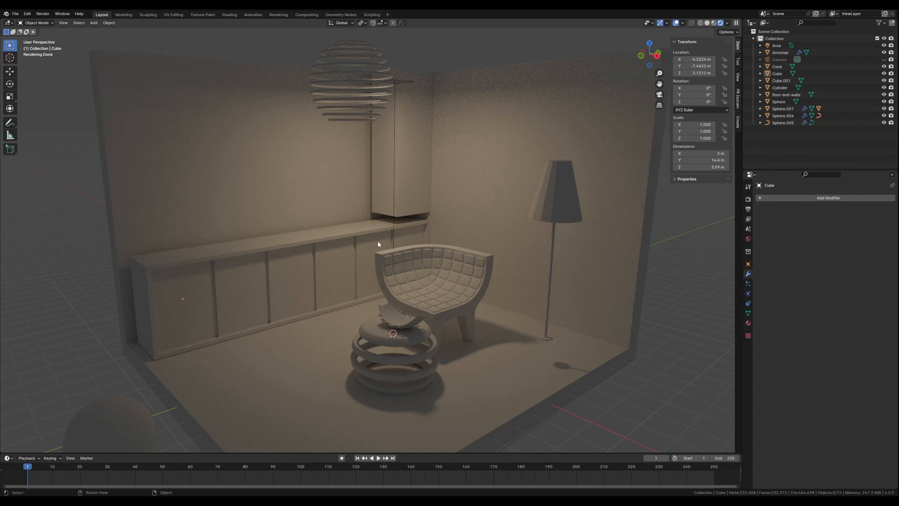
{"action": "middle_click_drag", "start_coordinate": [413, 212], "coordinate": [389, 216], "text": "shift"}
Step: Select the tall corner block, return to Solid shading, and add four evenly spaced horizontal loop cuts with no slide offset in Edit Mode
{"action": "left_click", "coordinate": [389, 215]}
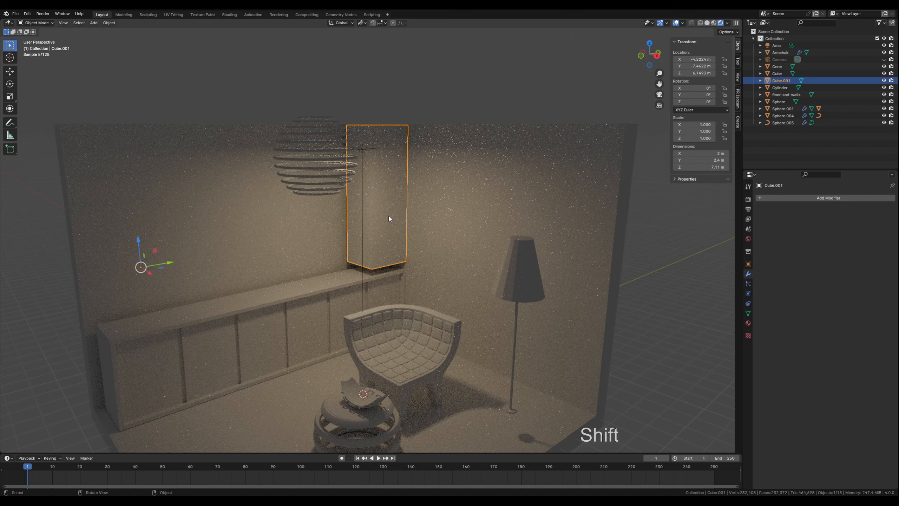
{"action": "left_click", "coordinate": [707, 23]}
{"action": "scroll", "coordinate": [389, 244], "scroll_direction": "up", "scroll_amount": 5}
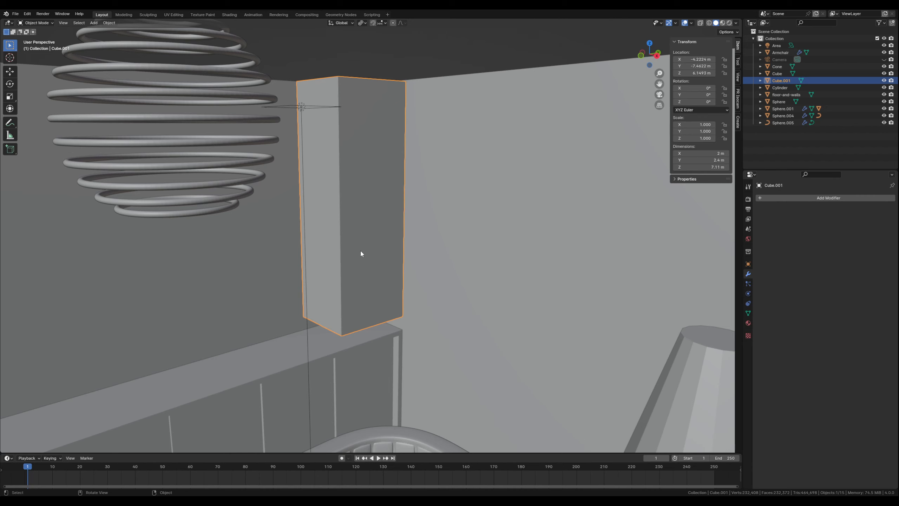
{"action": "key", "text": "Tab"}
{"action": "key", "text": "ctrl+r"}
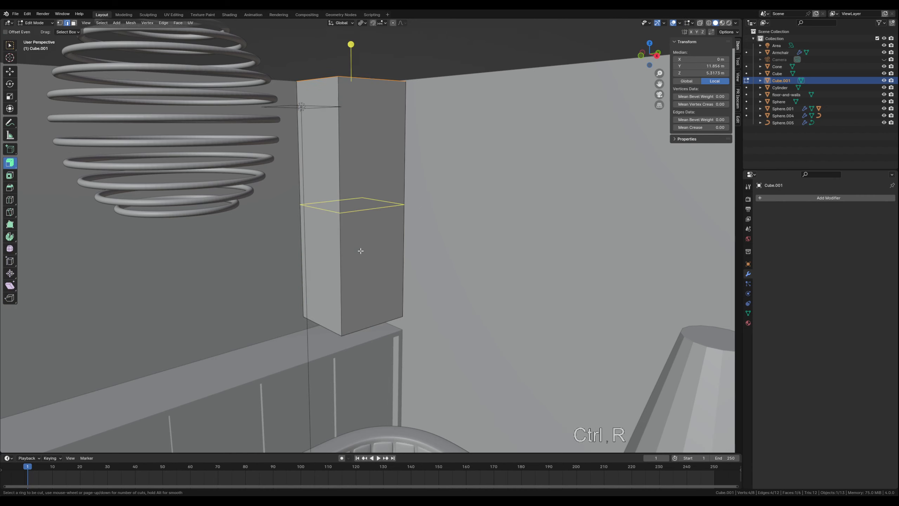
{"action": "scroll", "coordinate": [360, 250], "scroll_direction": "up", "scroll_amount": 3}
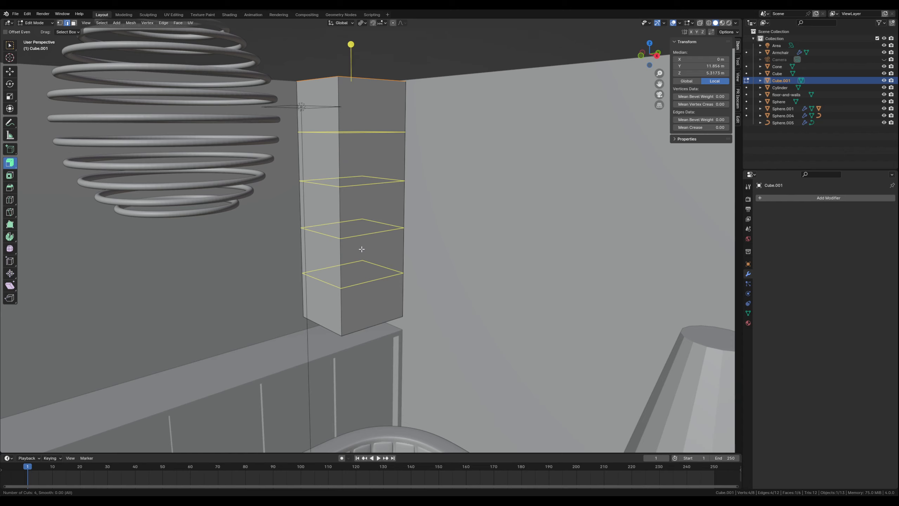
{"action": "left_click", "coordinate": [361, 250]}
{"action": "right_click", "coordinate": [365, 259]}
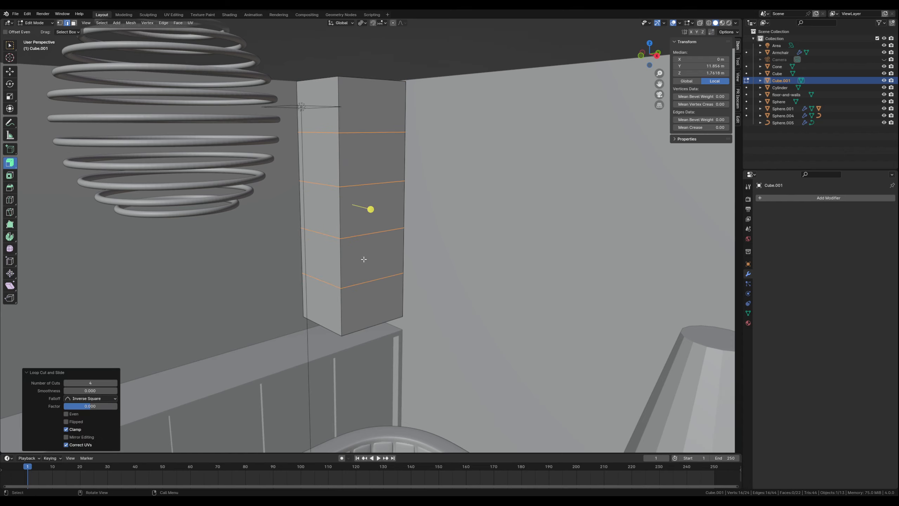
Step: Bevel the corner block's four loops about 0.085 m with one segment, extrude the bands about 0.12 m inward along normals, and return to Object Mode
{"action": "key", "text": "ctrl+b"}
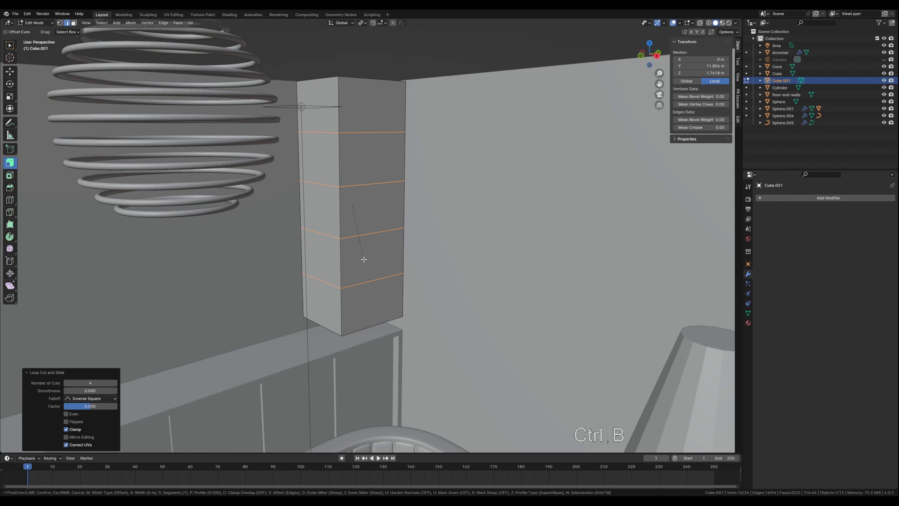
{"action": "left_click", "coordinate": [387, 153]}
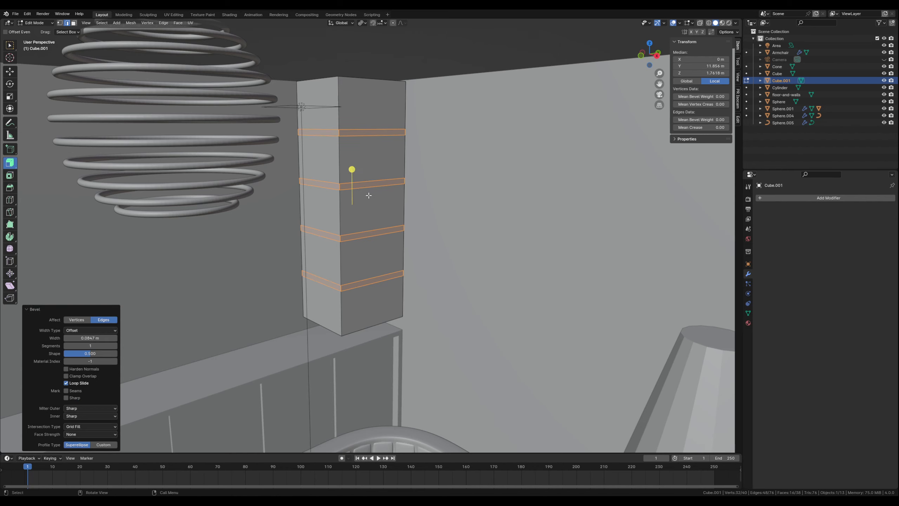
{"action": "scroll", "coordinate": [365, 216], "scroll_direction": "up", "scroll_amount": 3}
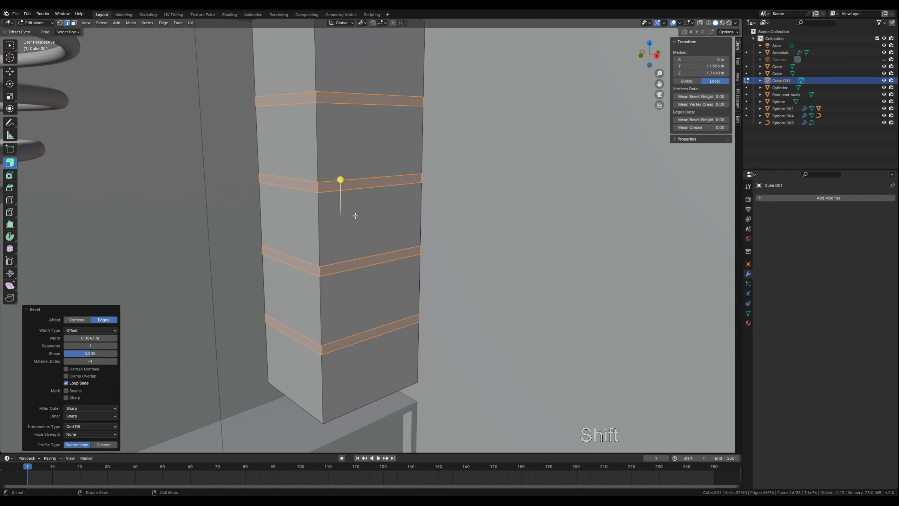
{"action": "left_click", "coordinate": [341, 178]}
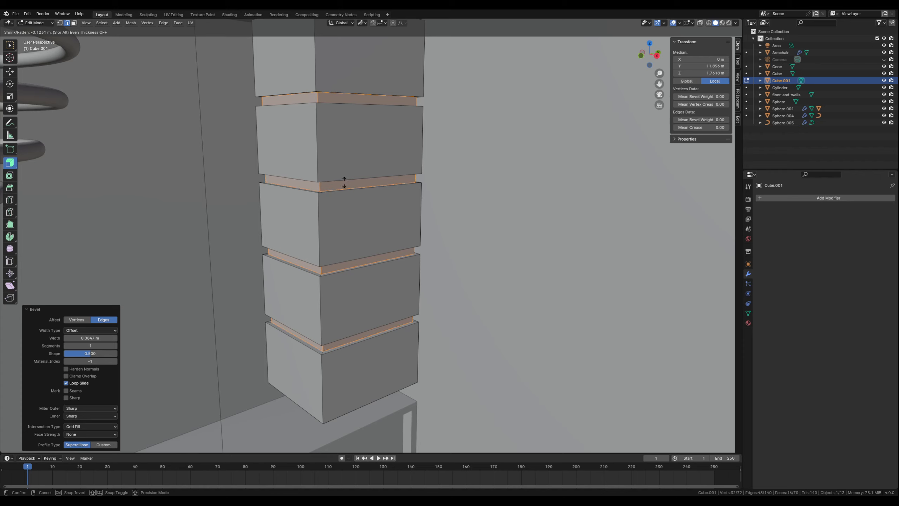
{"action": "left_click", "coordinate": [345, 181]}
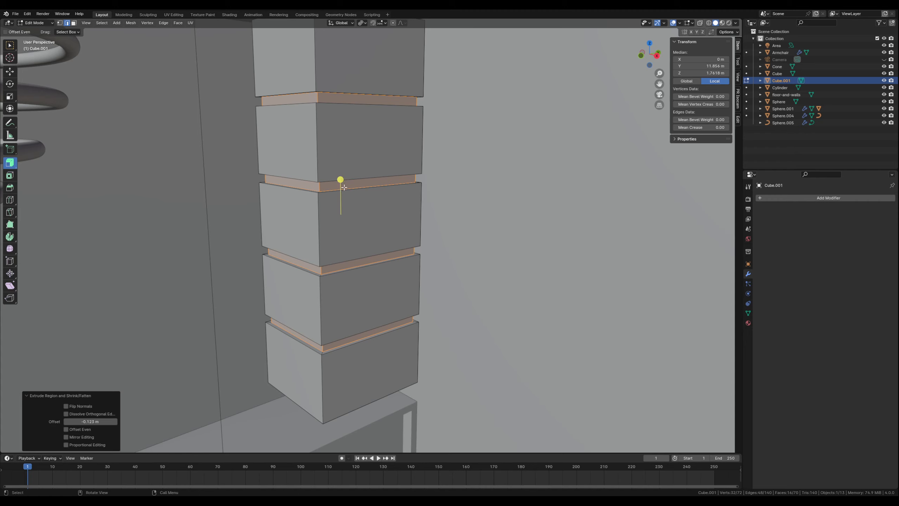
{"action": "key", "text": "Tab"}
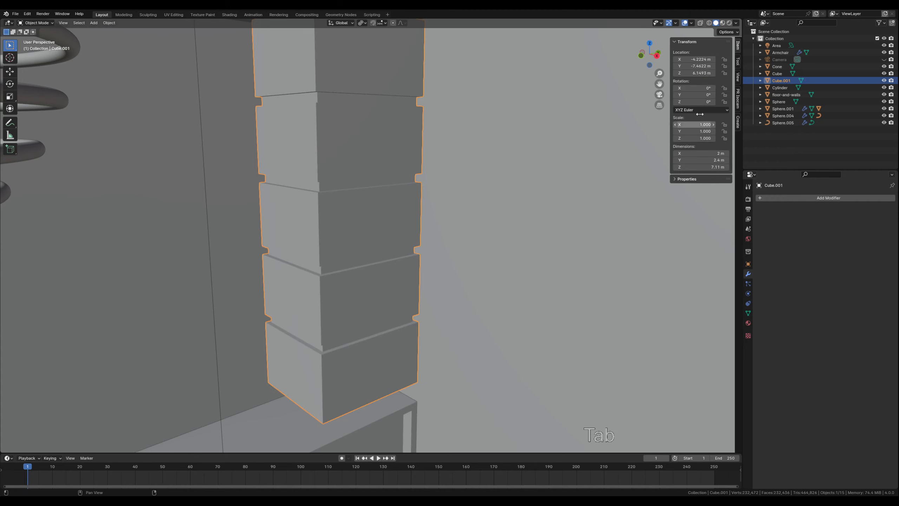
Step: Preview the grooved corner block in Rendered viewport shading with the surrounding walls and furniture in view
{"action": "left_click", "coordinate": [730, 23]}
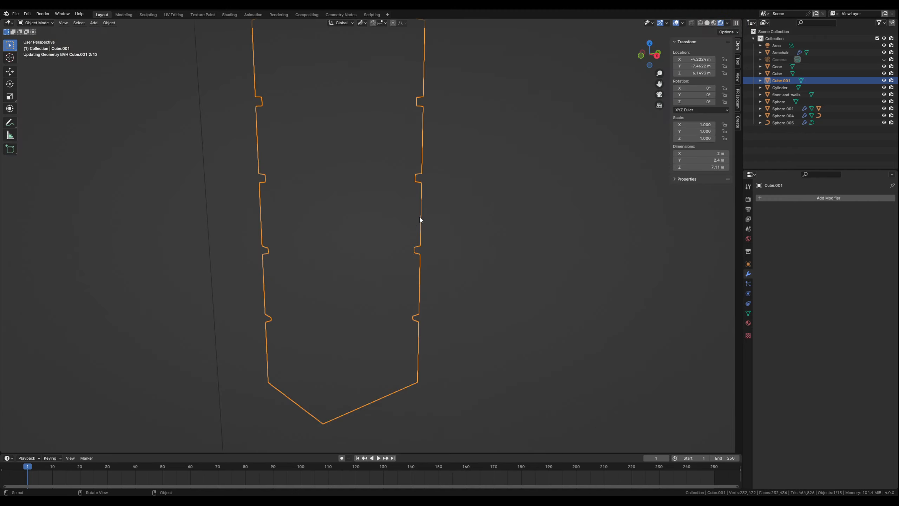
{"action": "scroll", "coordinate": [413, 225], "scroll_direction": "down", "scroll_amount": 2}
{"action": "scroll", "coordinate": [413, 224], "scroll_direction": "down", "scroll_amount": 2}
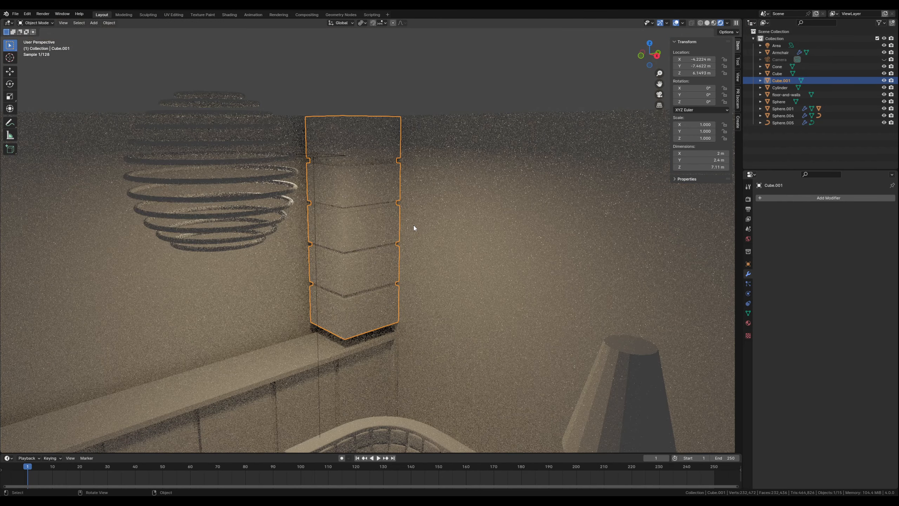
Step: Deselect the stacked corner block and switch the viewport from rendered to solid shading
{"action": "scroll", "coordinate": [415, 224], "scroll_direction": "down", "scroll_amount": 3}
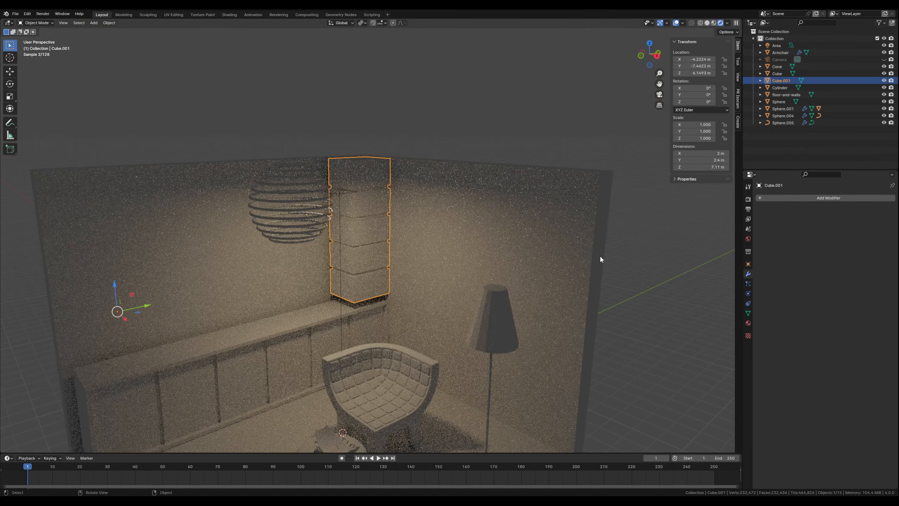
{"action": "left_click", "coordinate": [628, 272]}
{"action": "mouse_move", "coordinate": [334, 299]}
{"action": "middle_mouse_down"}
{"action": "mouse_move", "coordinate": [331, 280]}
{"action": "mouse_move", "coordinate": [332, 293]}
{"action": "middle_mouse_up"}
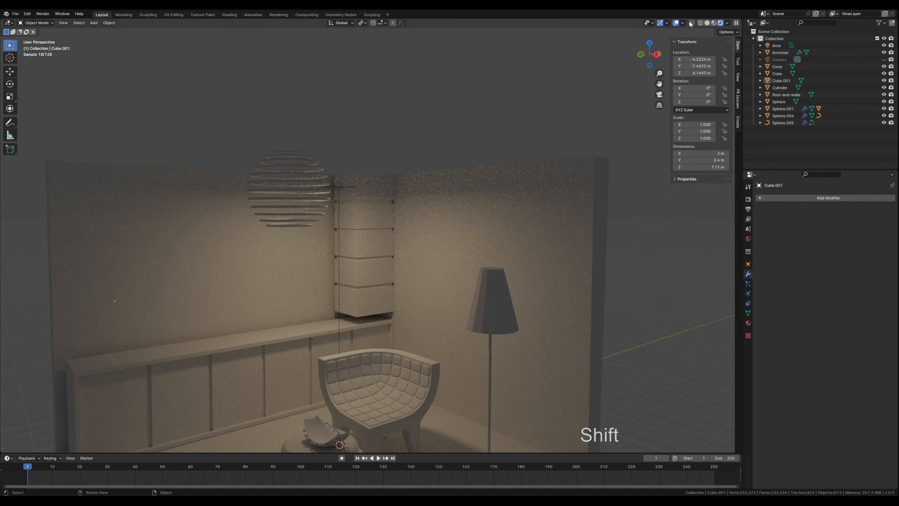
{"action": "left_click", "coordinate": [707, 23]}
{"action": "middle_click_drag", "start_coordinate": [322, 338], "coordinate": [399, 265], "text": "shift"}
{"action": "middle_click_drag", "start_coordinate": [367, 341], "coordinate": [354, 318], "text": "shift"}
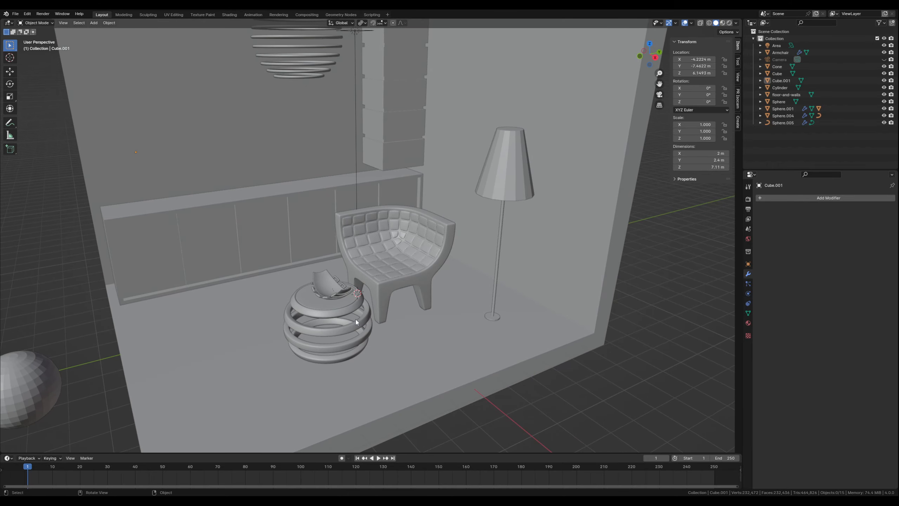
Step: Add a plane mesh on the floor and scale it uniformly to about 4.26 m square
{"action": "key", "text": "shift+a"}
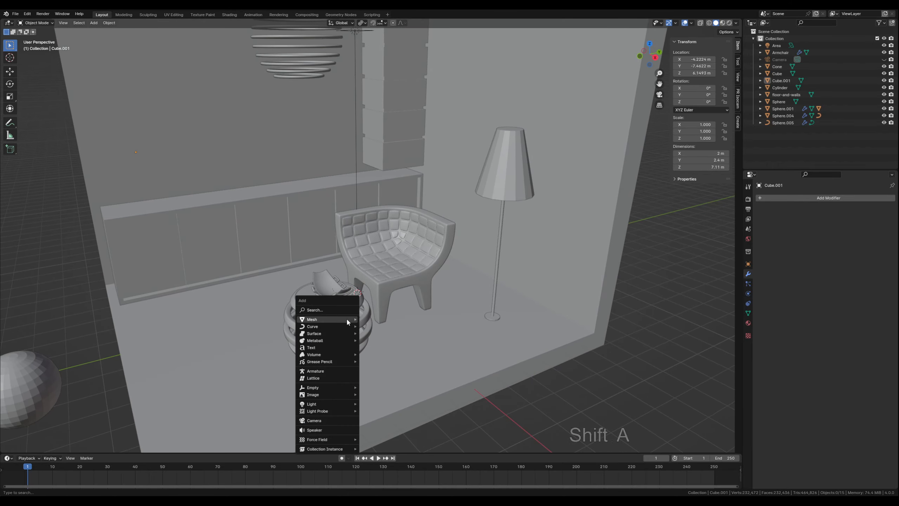
{"action": "mouse_move", "coordinate": [344, 331]}
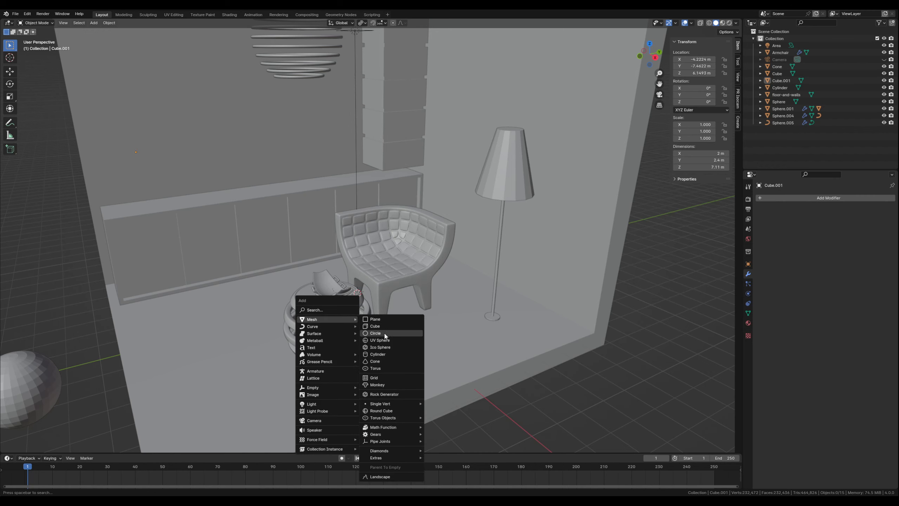
{"action": "left_click", "coordinate": [380, 320]}
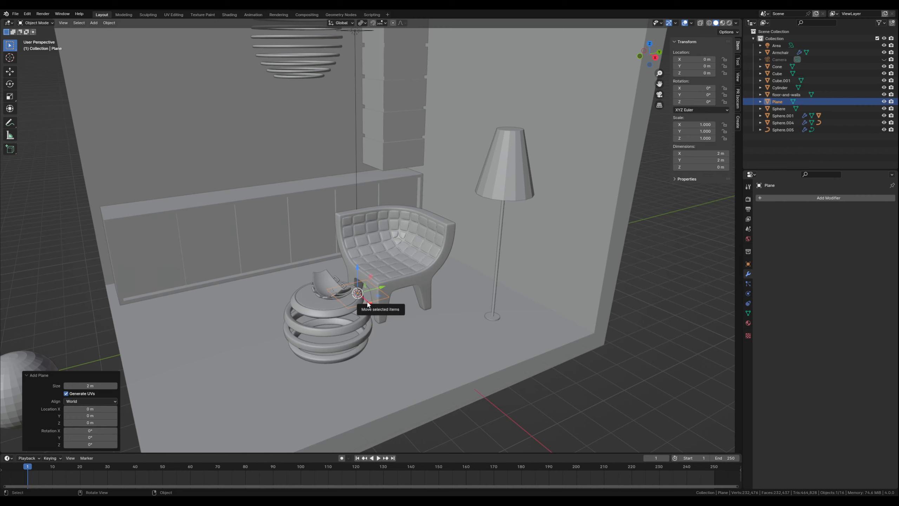
{"action": "key", "text": "s"}
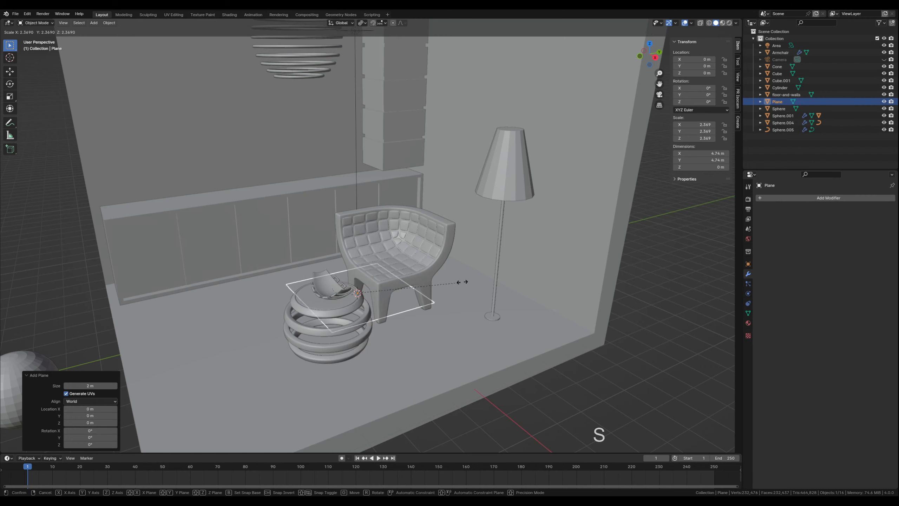
{"action": "left_click", "coordinate": [451, 284]}
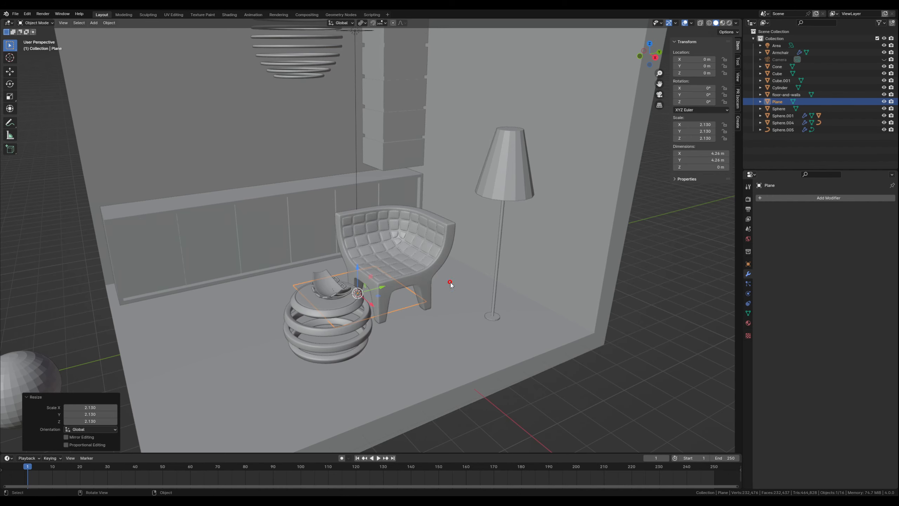
Step: Stretch the plane into a rug shape about 7.79 m along X and 12.4 m along Y
{"action": "key", "text": "s"}
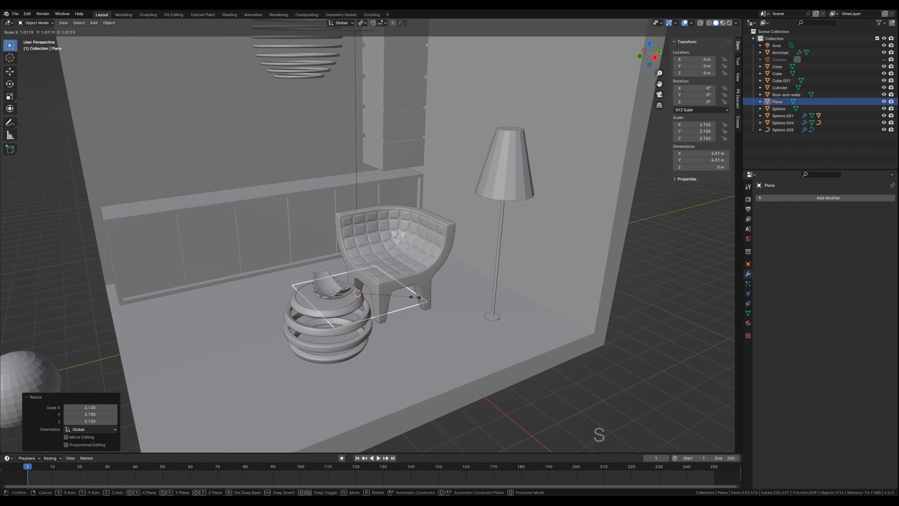
{"action": "key", "text": "x"}
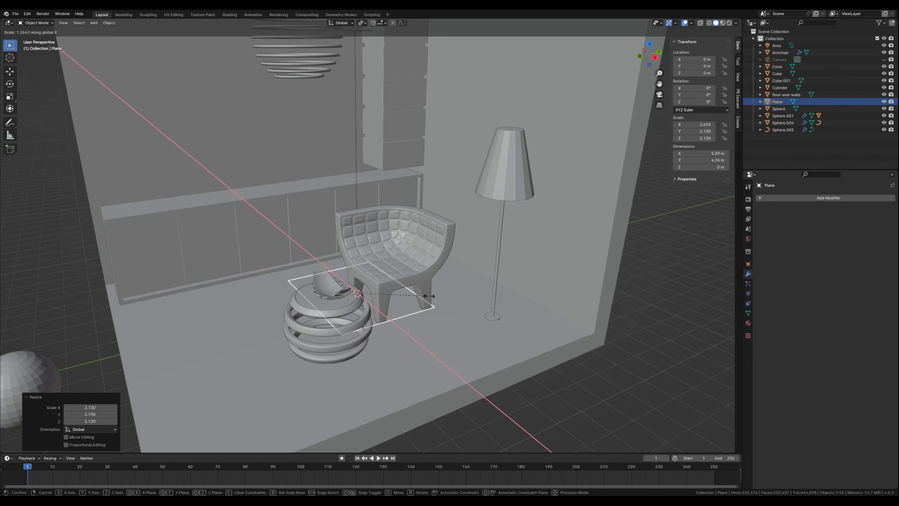
{"action": "left_click", "coordinate": [429, 296]}
{"action": "key", "text": "s"}
{"action": "key", "text": "y"}
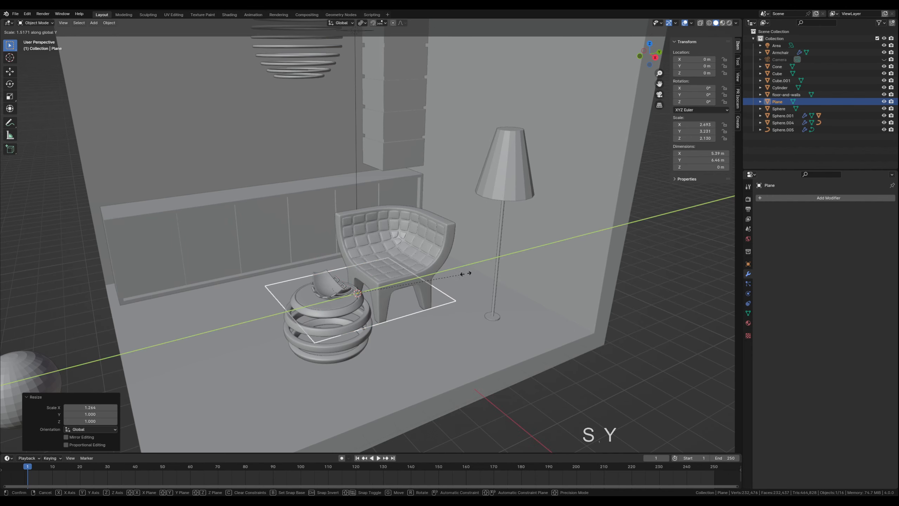
{"action": "left_click", "coordinate": [509, 253]}
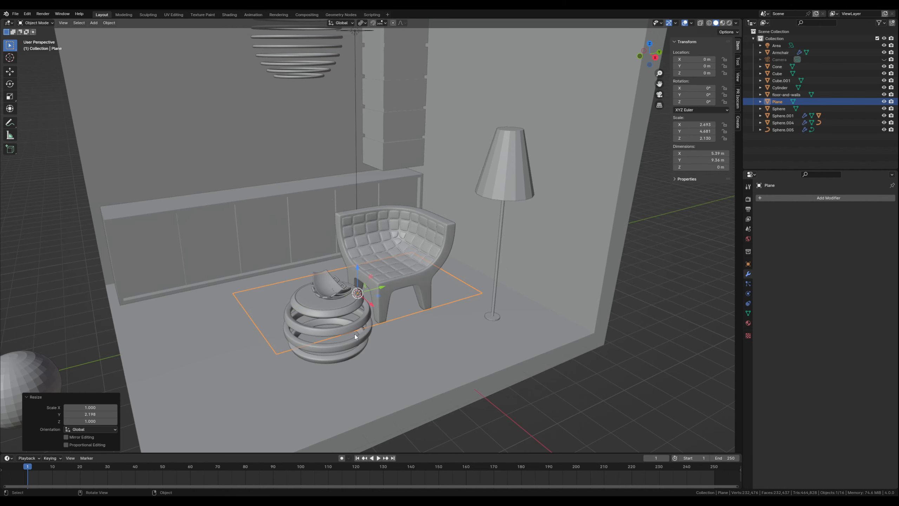
{"action": "key", "text": "s"}
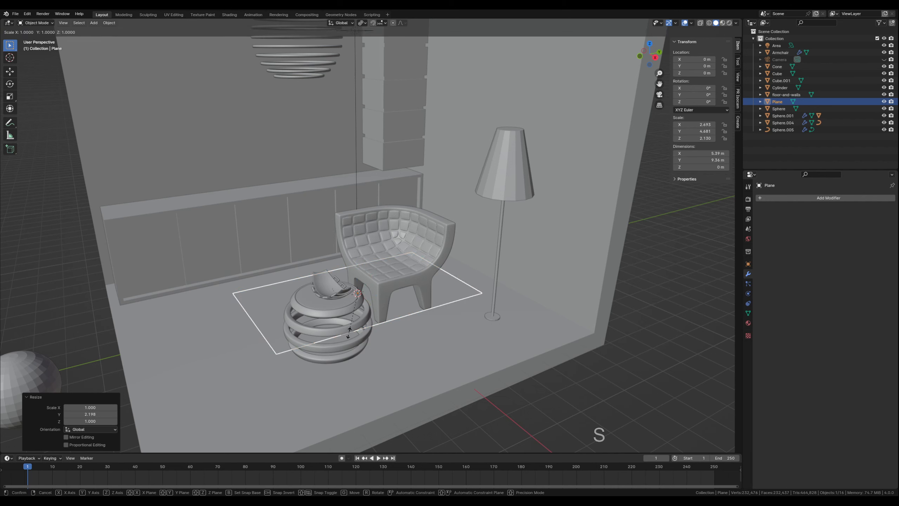
{"action": "key", "text": "x"}
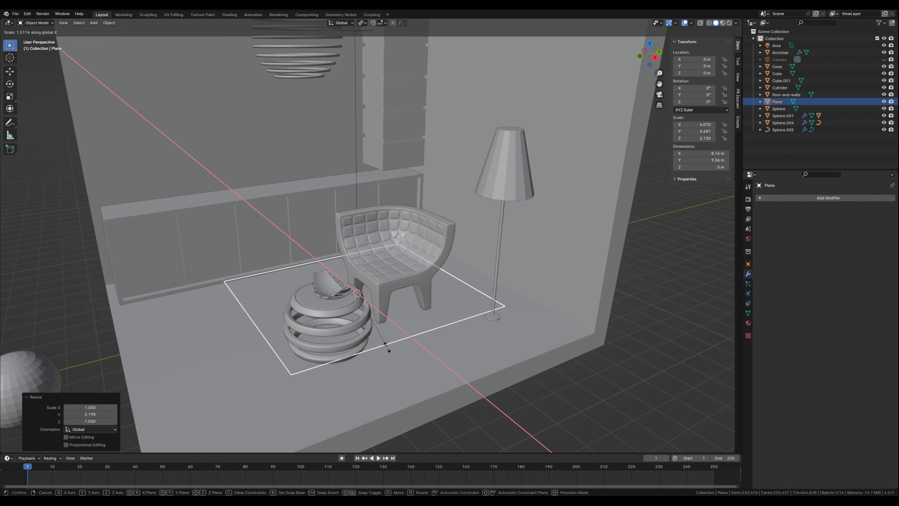
{"action": "left_click", "coordinate": [385, 347]}
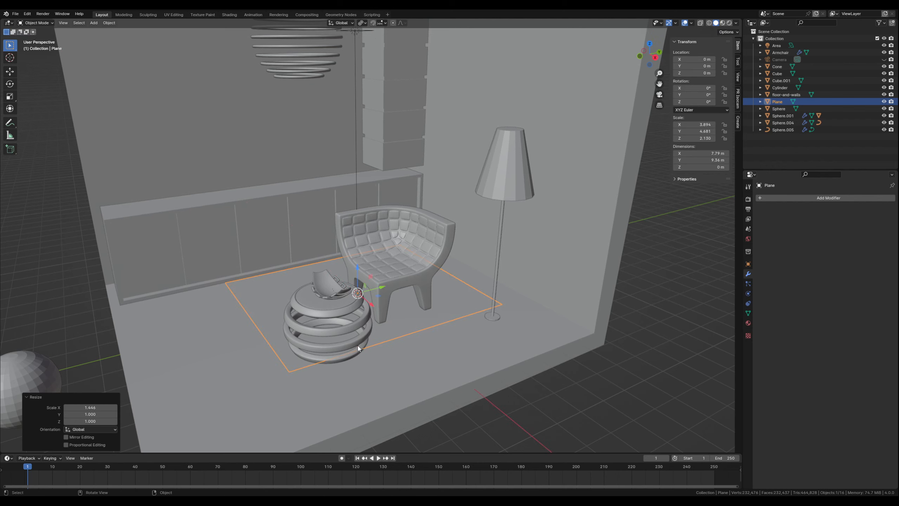
{"action": "key", "text": "s"}
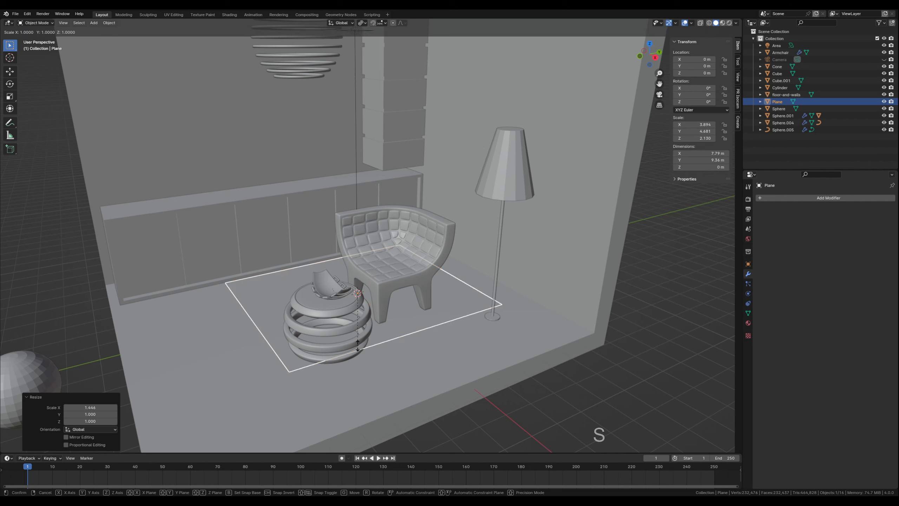
{"action": "key", "text": "y"}
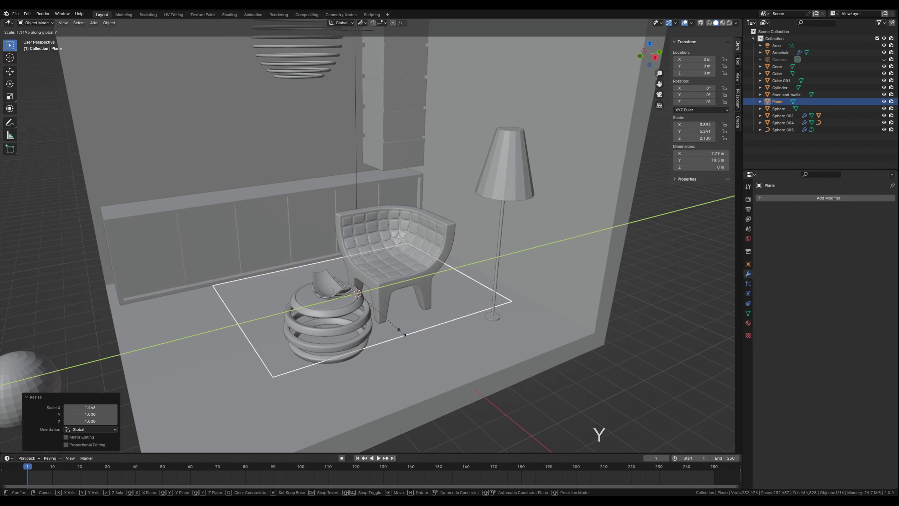
{"action": "left_click", "coordinate": [416, 328]}
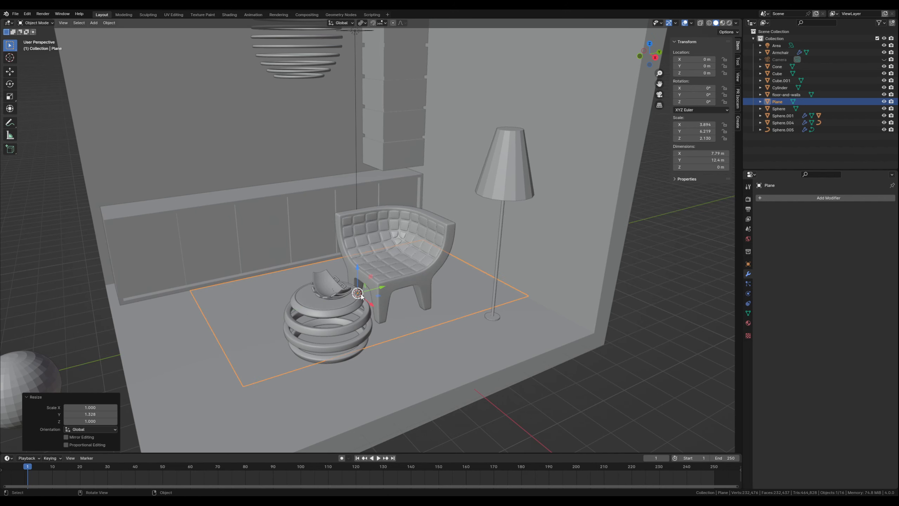
Step: Move the rug plane to about X 2.38 m and Y -1.00 m, and raise it to about Z 0.325 m
{"action": "left_click_drag", "start_coordinate": [370, 306], "coordinate": [388, 321]}
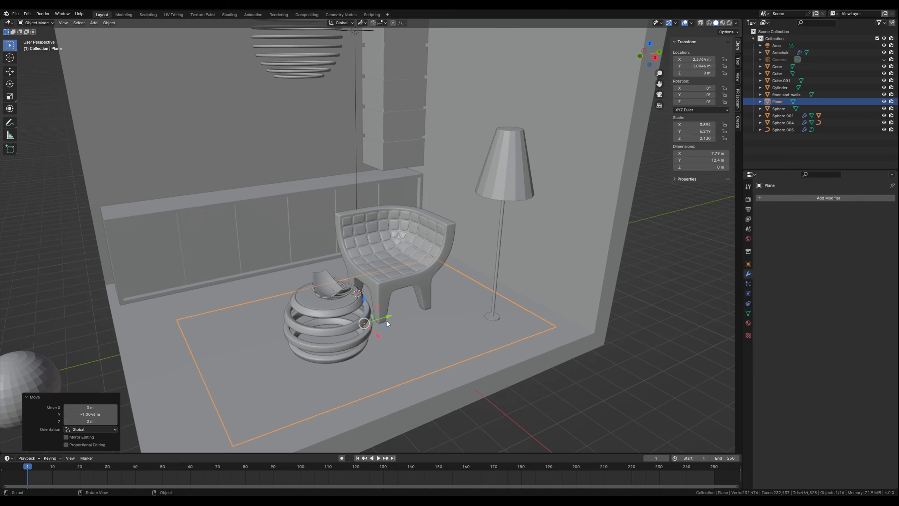
{"action": "middle_click_drag", "start_coordinate": [375, 361], "coordinate": [365, 320]}
{"action": "left_click_drag", "start_coordinate": [364, 281], "coordinate": [370, 269]}
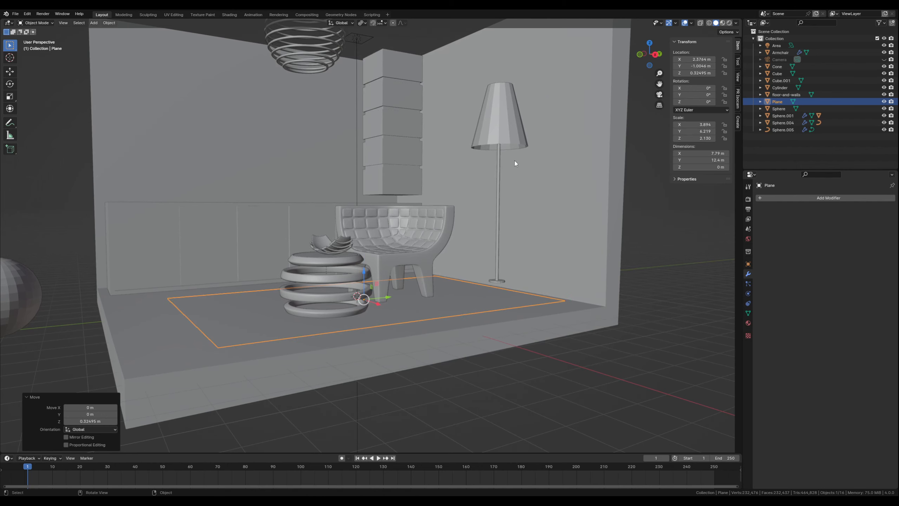
{"action": "left_click", "coordinate": [722, 23]}
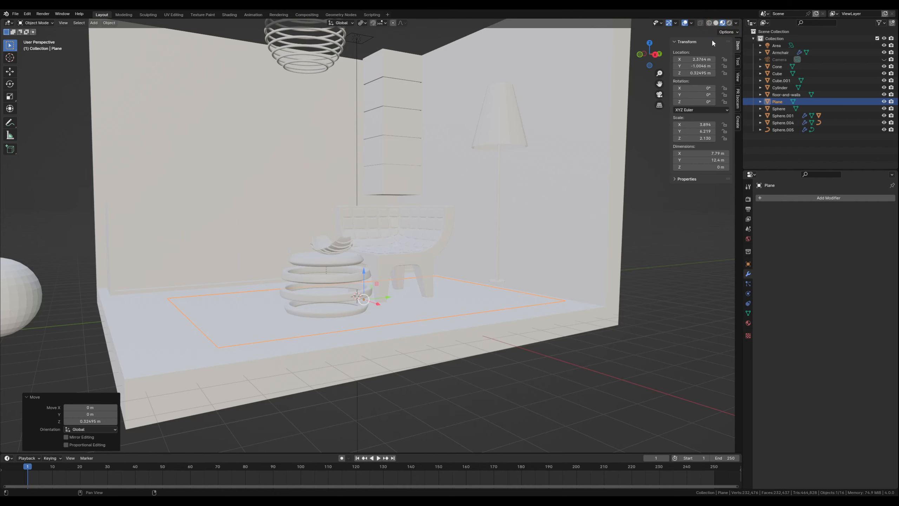
{"action": "left_click", "coordinate": [716, 23]}
{"action": "middle_click_drag", "start_coordinate": [395, 270], "coordinate": [395, 274]}
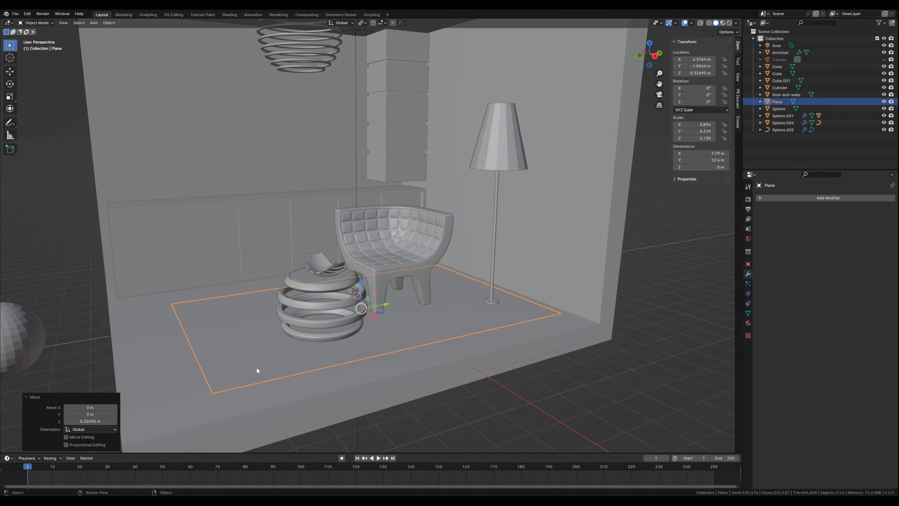
Step: Enter Edit Mode on the rug plane and subdivide its face with 15 cuts
{"action": "key", "text": "Tab"}
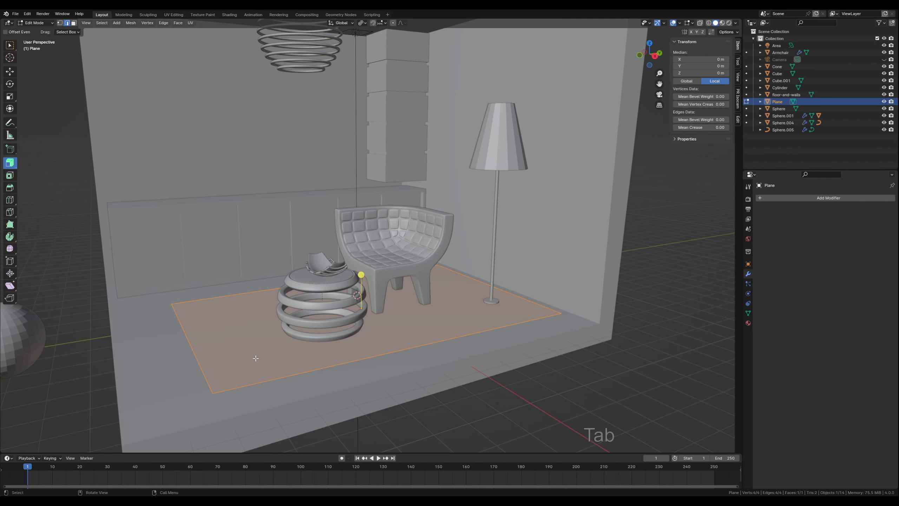
{"action": "scroll", "coordinate": [252, 369], "scroll_direction": "up", "scroll_amount": 1}
{"action": "middle_click_drag", "start_coordinate": [252, 370], "coordinate": [287, 337], "text": "shift"}
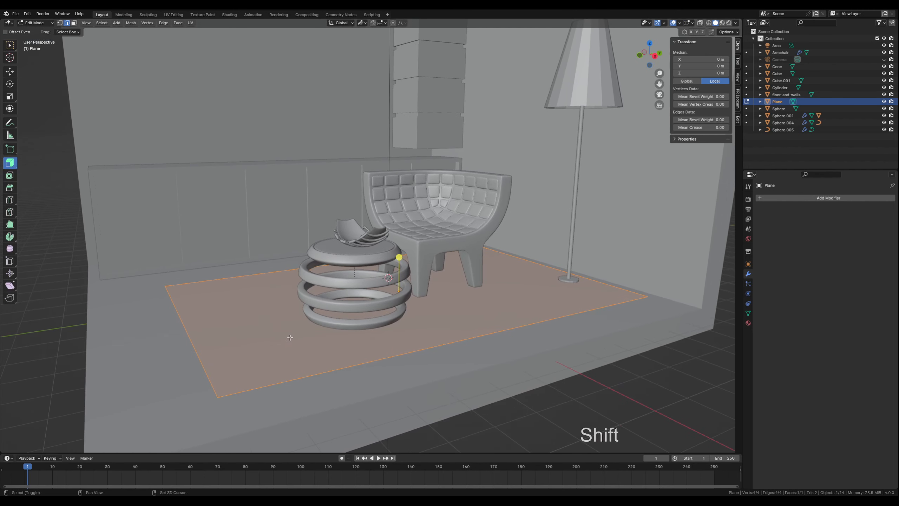
{"action": "right_click", "coordinate": [287, 337]}
{"action": "left_click", "coordinate": [267, 289]}
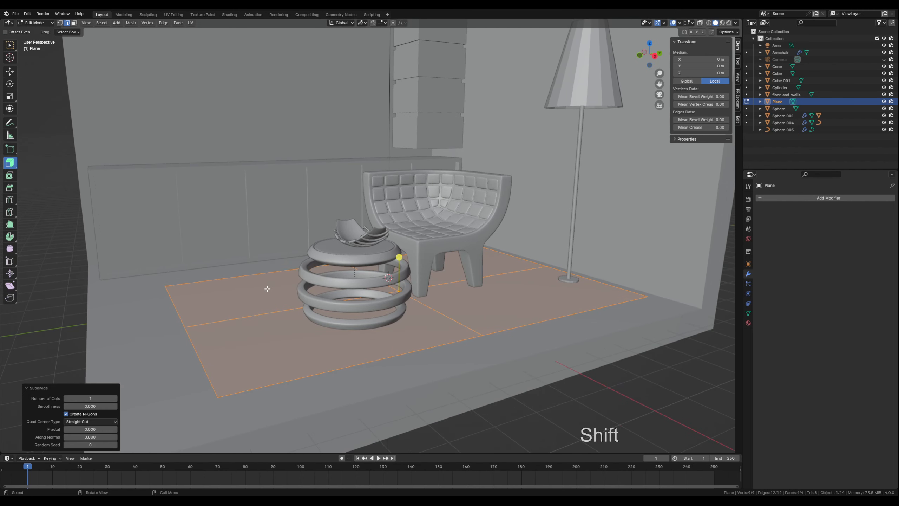
{"action": "left_click", "coordinate": [94, 397]}
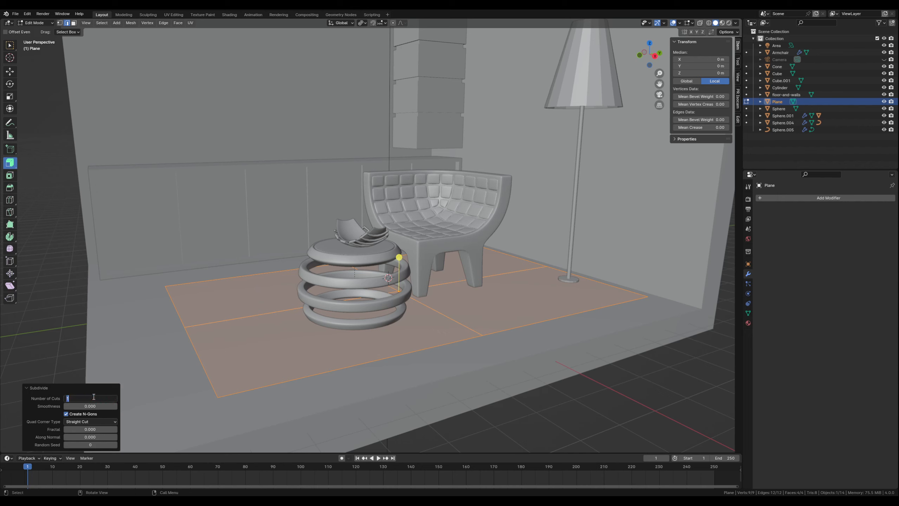
{"action": "type", "text": "15"}
{"action": "key", "text": "Return"}
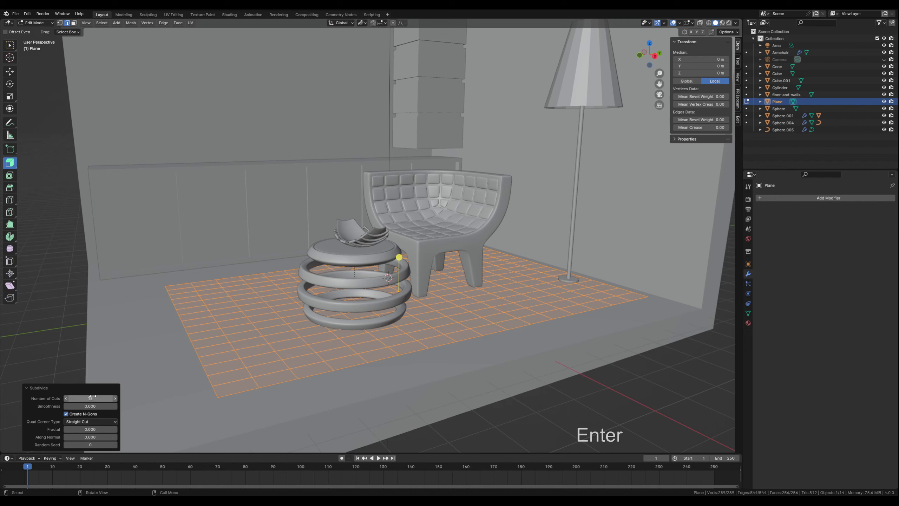
Step: Set the subdivision's Fractal to 0.160 and Along Normal to 1.000, and return to Object Mode
{"action": "left_click", "coordinate": [86, 429]}
{"action": "mouse_move", "coordinate": [85, 429]}
{"action": "left_mouse_down"}
{"action": "mouse_move", "coordinate": [77, 437]}
{"action": "mouse_move", "coordinate": [111, 437]}
{"action": "mouse_move", "coordinate": [82, 429]}
{"action": "left_mouse_up"}
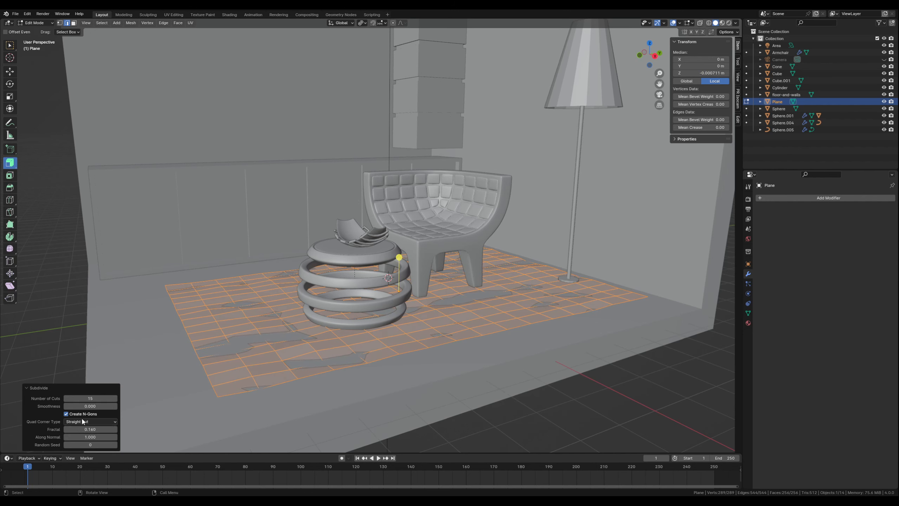
{"action": "key", "text": "Tab"}
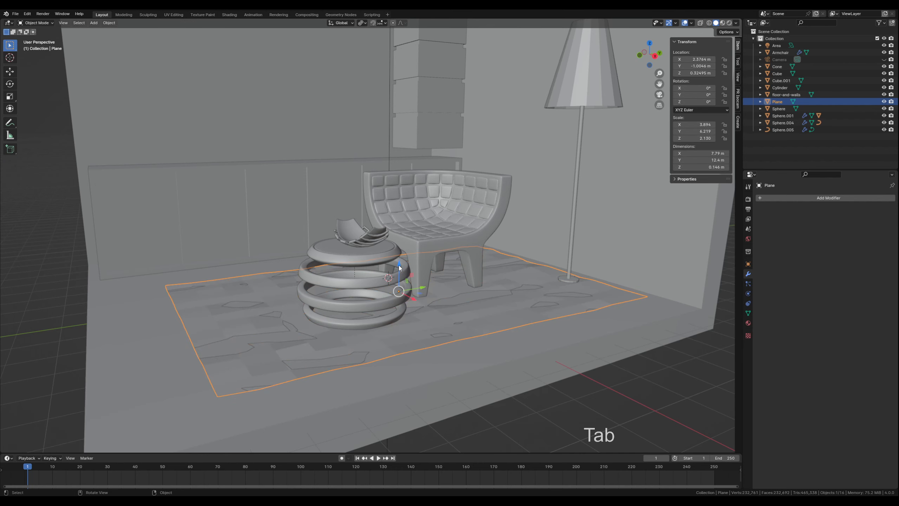
Step: Raise the uneven rug plane by about 0.068 m along Z so it clears the floor
{"action": "left_click_drag", "start_coordinate": [399, 268], "coordinate": [399, 272]}
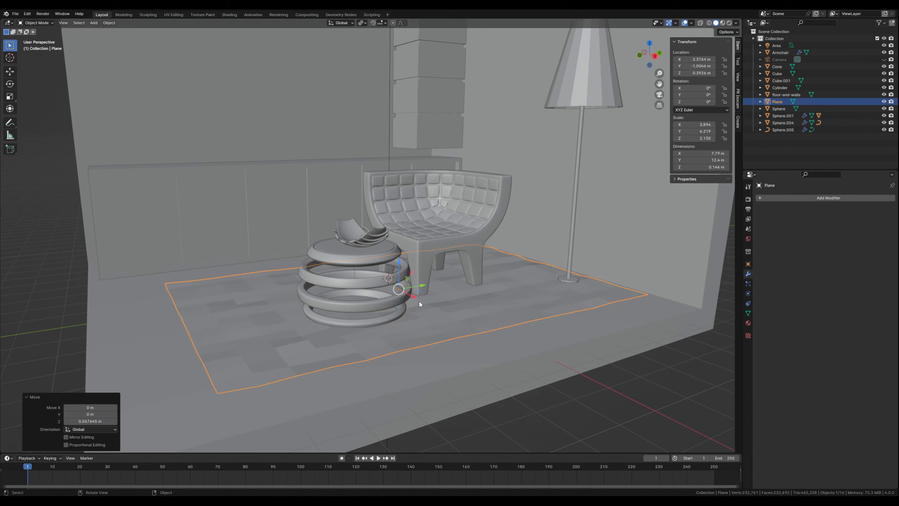
{"action": "middle_click_drag", "start_coordinate": [419, 302], "coordinate": [418, 307]}
{"action": "middle_click_drag", "start_coordinate": [380, 355], "coordinate": [410, 301], "text": "shift"}
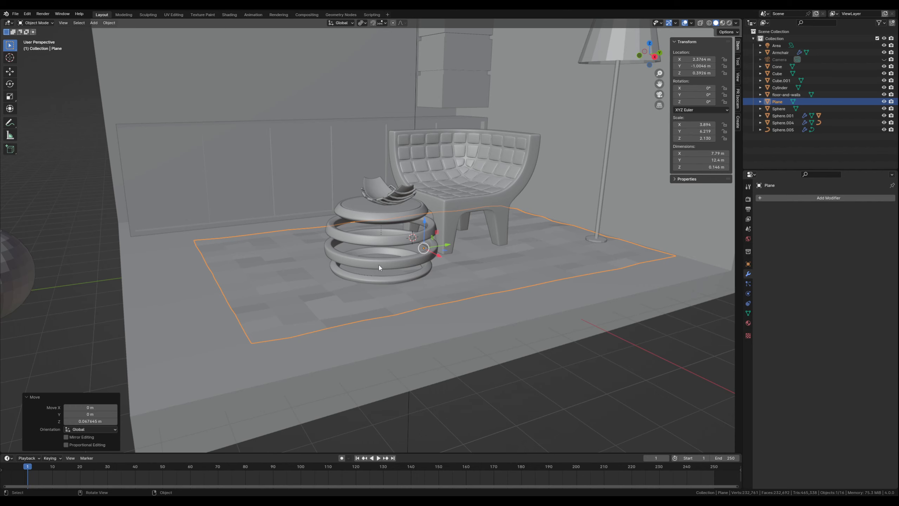
{"action": "middle_click_drag", "start_coordinate": [379, 265], "coordinate": [380, 248]}
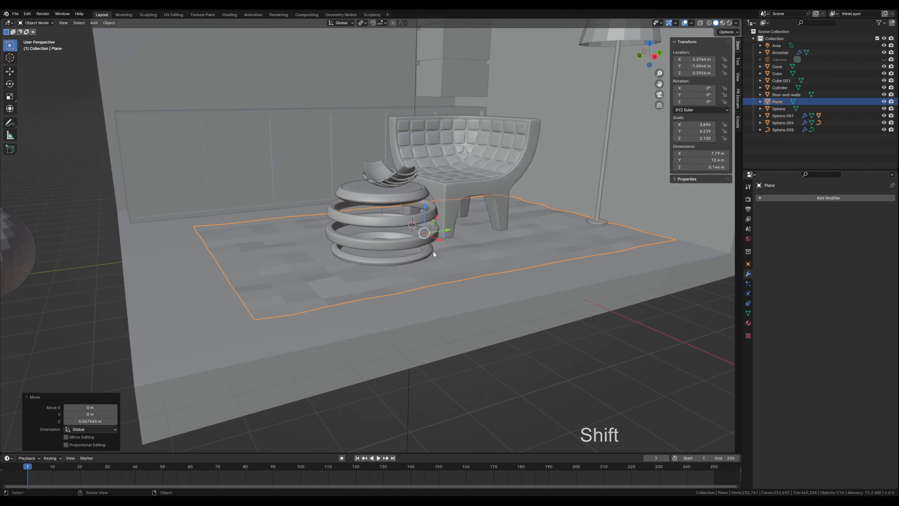
Step: Add a particle system to the rug plane and set its type to Hair
{"action": "left_click", "coordinate": [748, 284]}
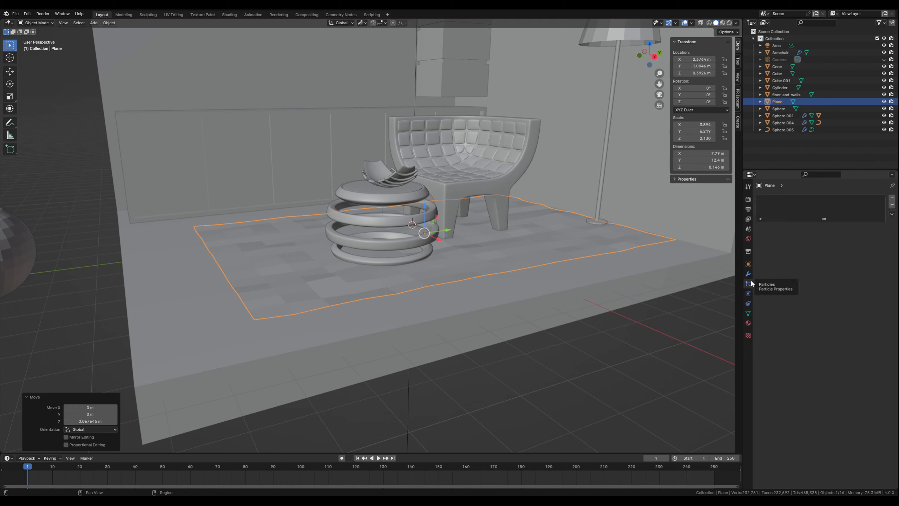
{"action": "left_click", "coordinate": [892, 197]}
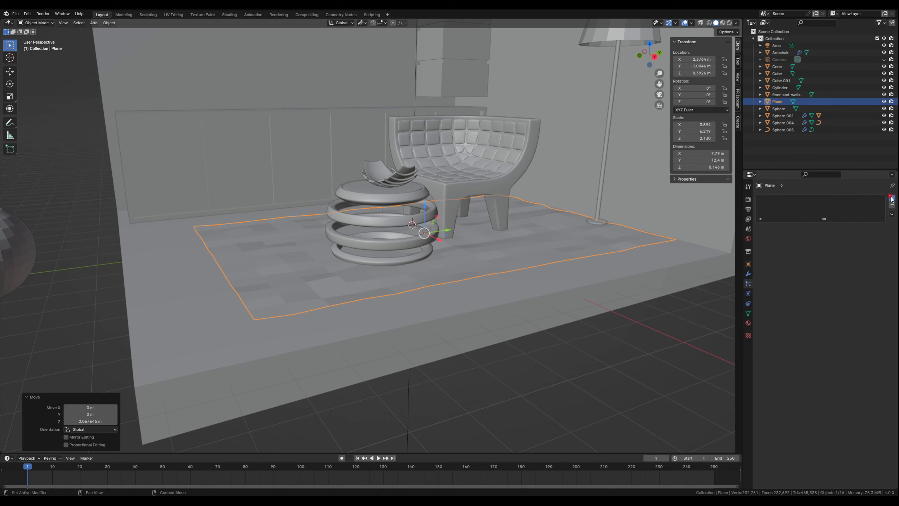
{"action": "left_click", "coordinate": [840, 236]}
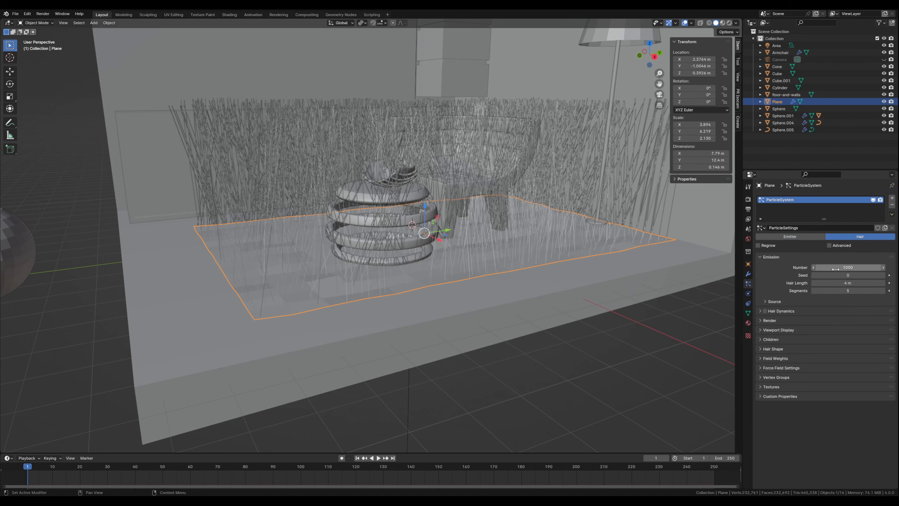
Step: Set the rug's hair length to 0.08 m and the number of hairs to 90000
{"action": "left_click", "coordinate": [834, 282]}
{"action": "type", "text": "0"}
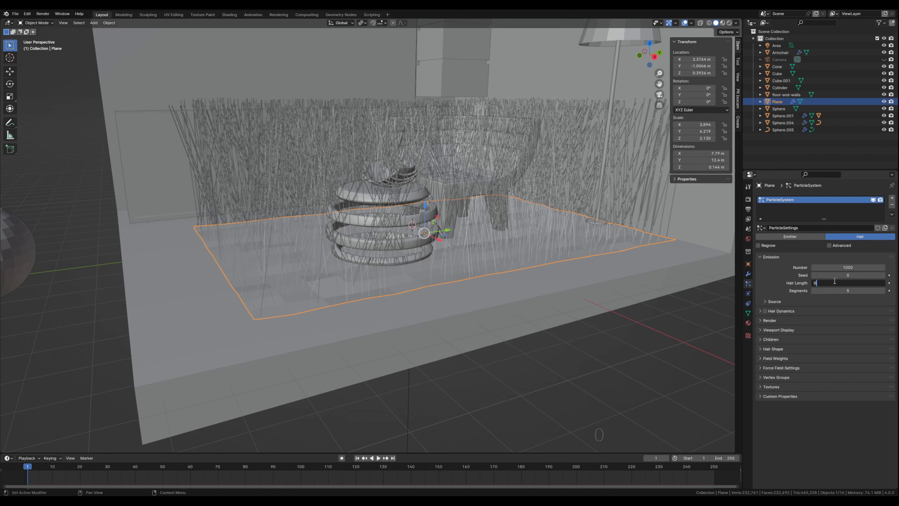
{"action": "type", "text": ".08"}
{"action": "key", "text": "Return"}
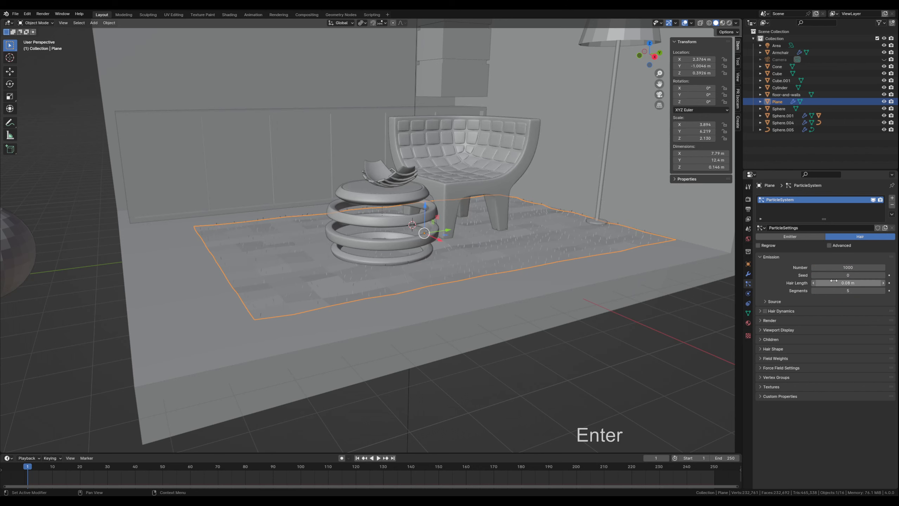
{"action": "left_click", "coordinate": [849, 268]}
{"action": "type", "text": "90000"}
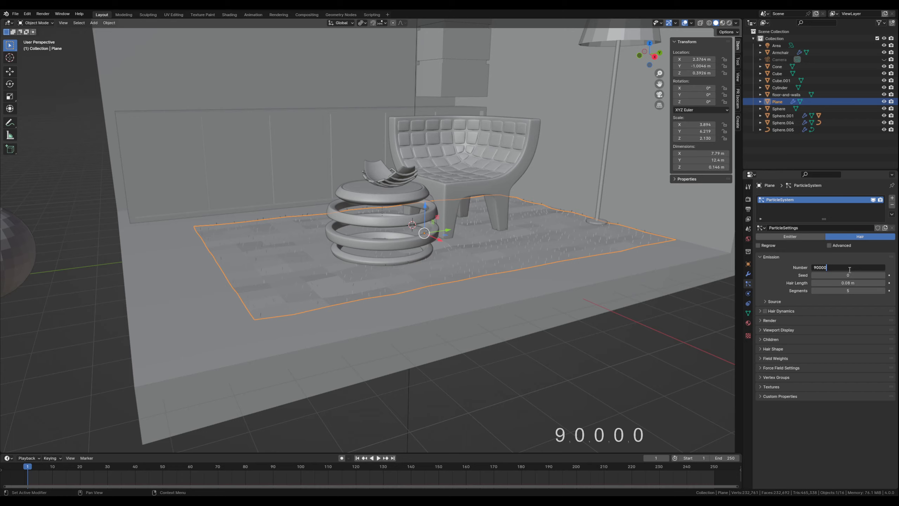
{"action": "key", "text": "Return"}
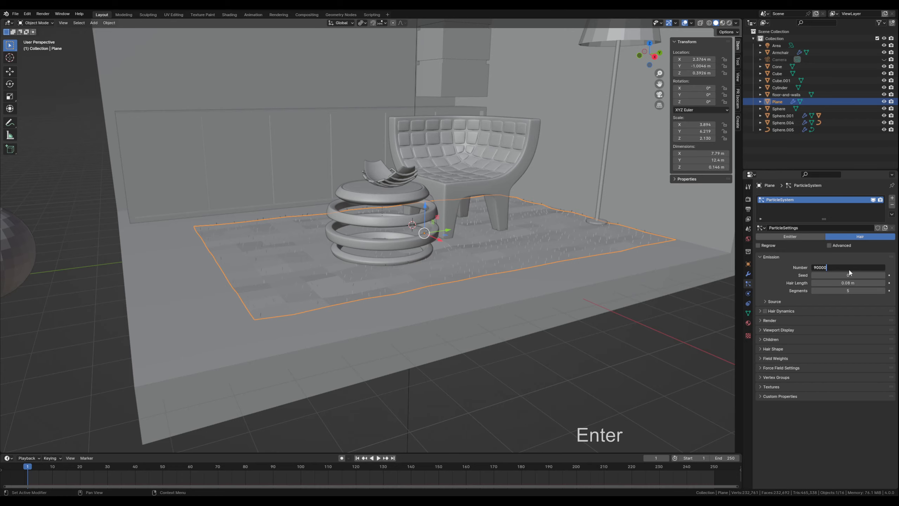
Step: Switch the viewport to rendered shading, check the hairy rug without its selection outline, and reselect it
{"action": "mouse_move", "coordinate": [404, 314]}
{"action": "middle_mouse_down"}
{"action": "mouse_move", "coordinate": [364, 302]}
{"action": "mouse_move", "coordinate": [370, 311]}
{"action": "mouse_move", "coordinate": [359, 311]}
{"action": "mouse_move", "coordinate": [361, 303]}
{"action": "middle_mouse_up"}
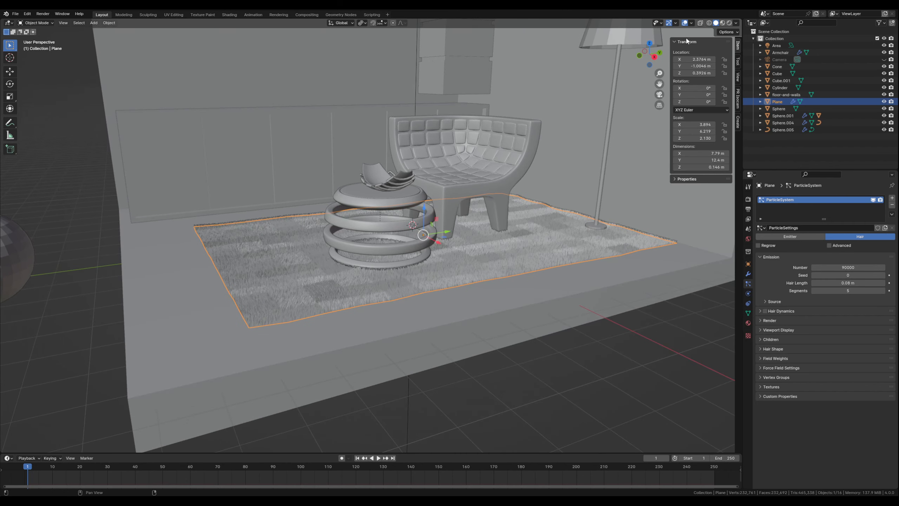
{"action": "left_click", "coordinate": [728, 22]}
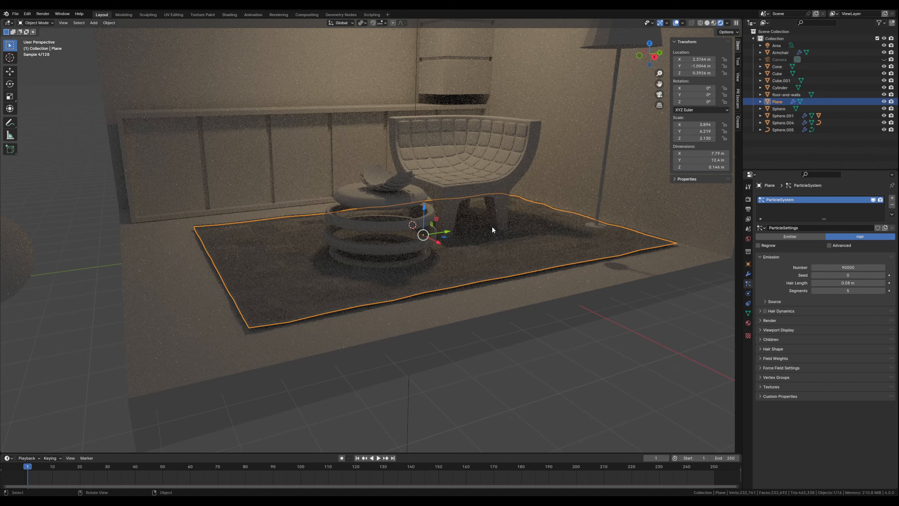
{"action": "scroll", "coordinate": [448, 267], "scroll_direction": "up", "scroll_amount": 1}
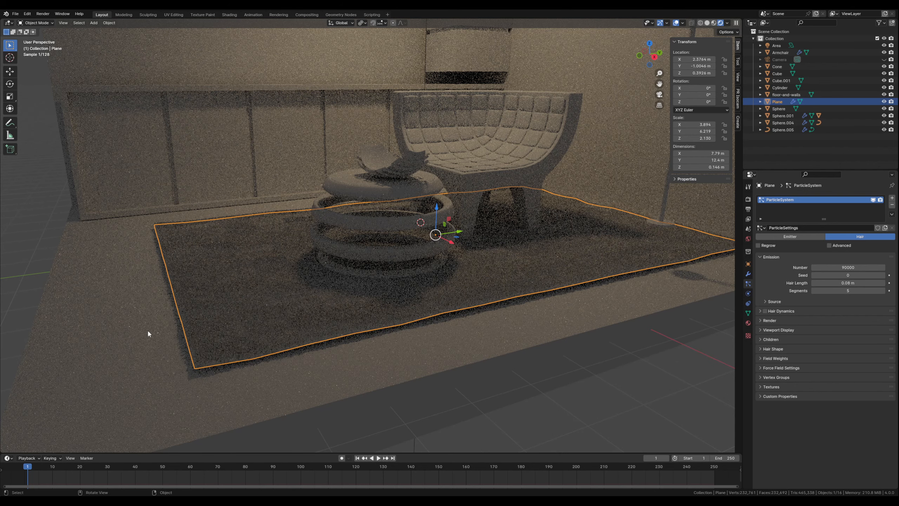
{"action": "left_click", "coordinate": [31, 285]}
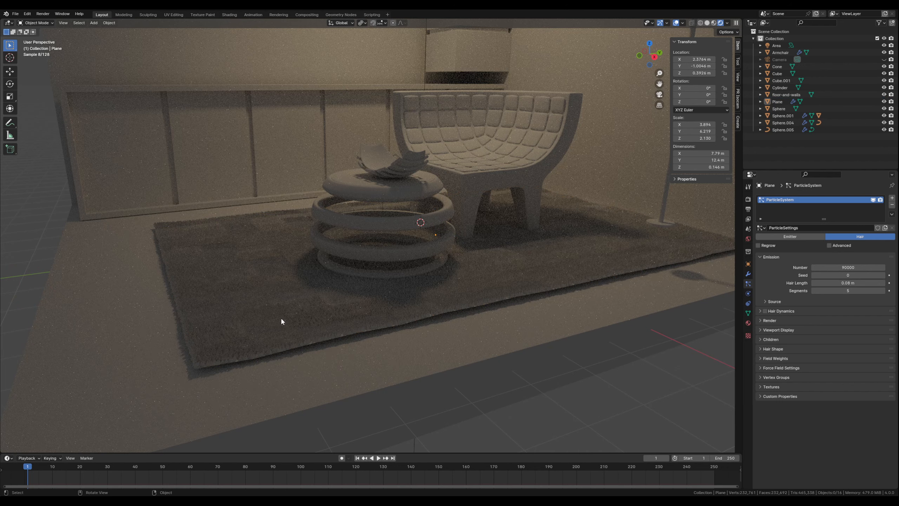
{"action": "left_click", "coordinate": [268, 332]}
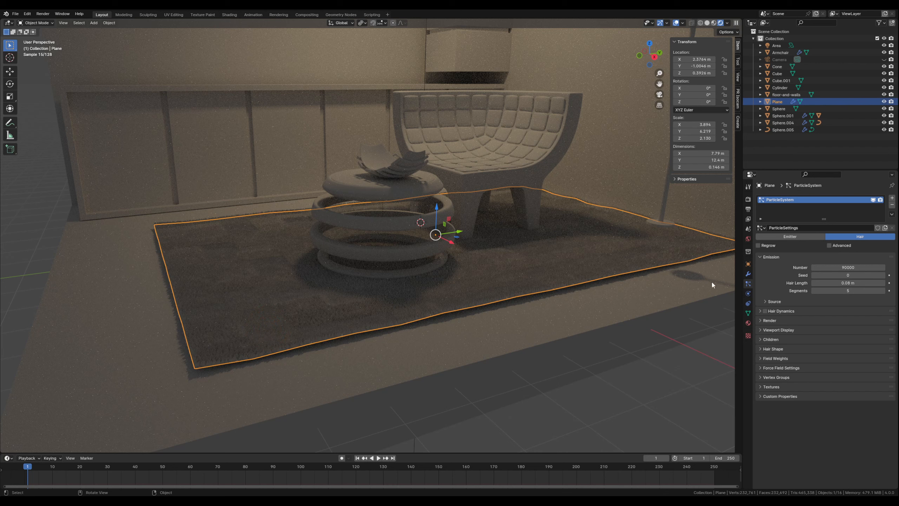
Step: Add a Subdivision Surface modifier to the rug plane and set its viewport levels to 2
{"action": "left_click", "coordinate": [748, 274]}
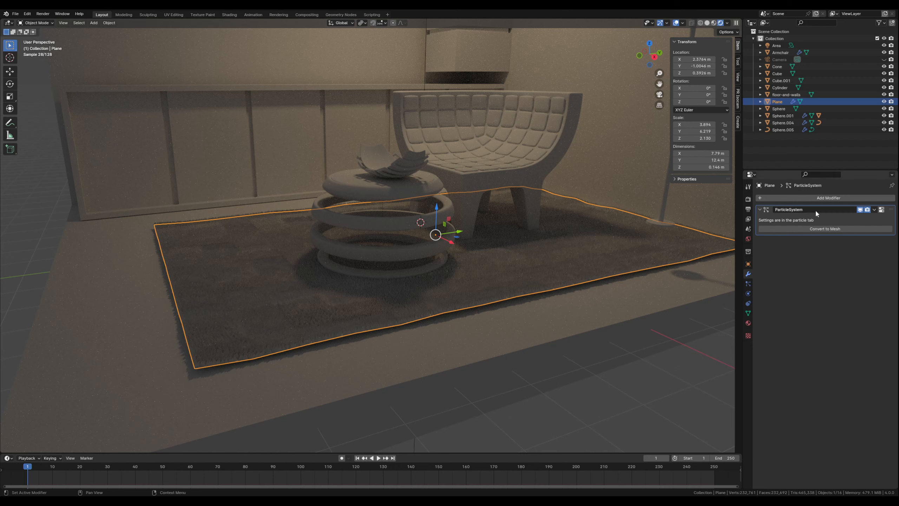
{"action": "left_click", "coordinate": [818, 197]}
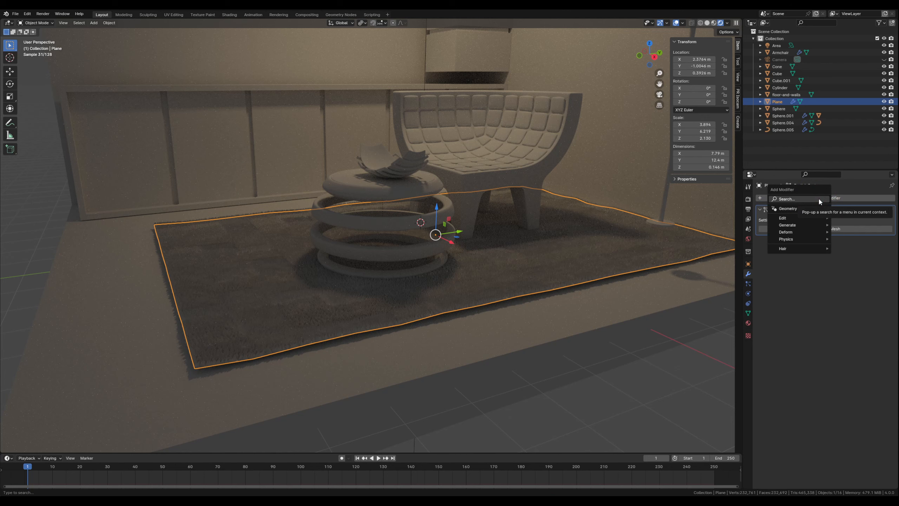
{"action": "type", "text": "sub"}
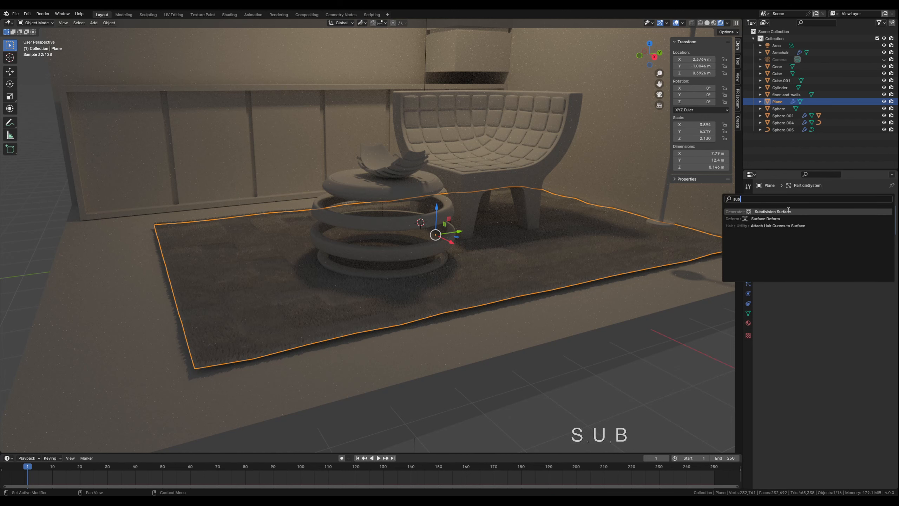
{"action": "left_click", "coordinate": [785, 212]}
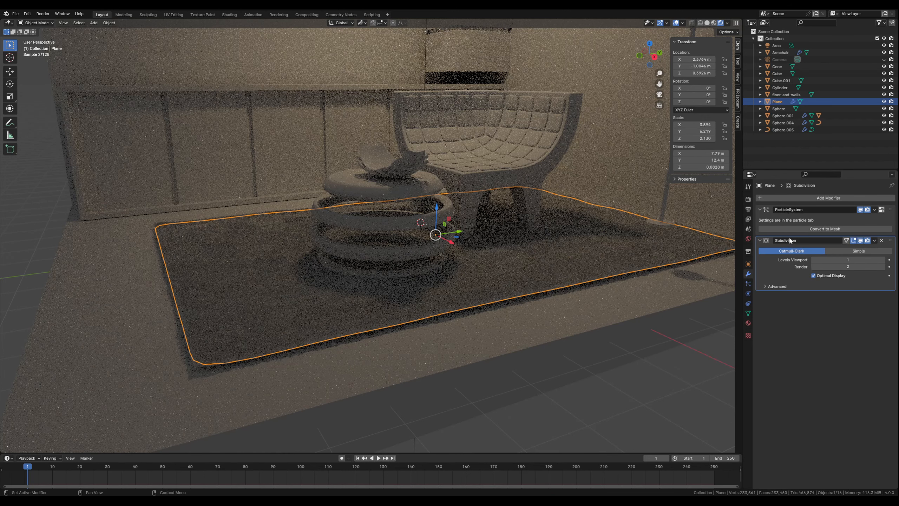
{"action": "left_click", "coordinate": [884, 261]}
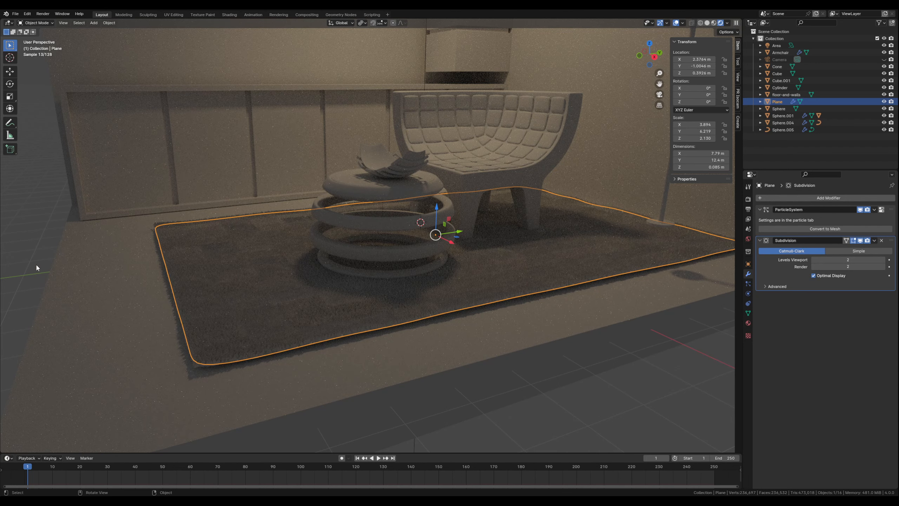
Step: Enable the advanced hair settings for the rug's particle system and set the Brownian force to 0.010
{"action": "left_click", "coordinate": [749, 284]}
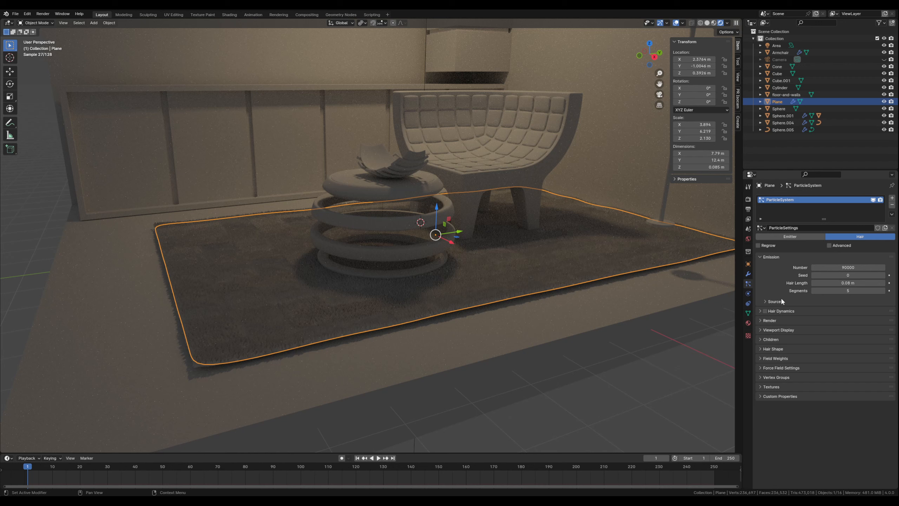
{"action": "left_click", "coordinate": [830, 246]}
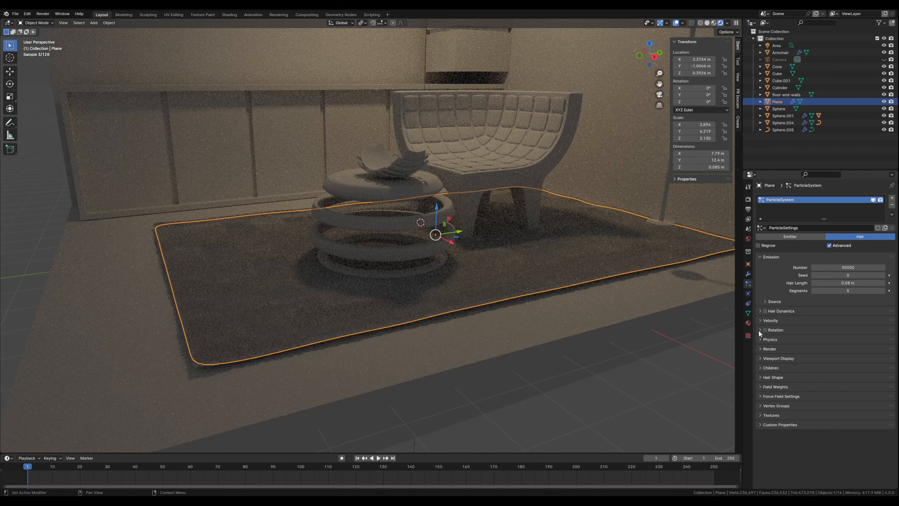
{"action": "left_click", "coordinate": [761, 310]}
{"action": "left_click", "coordinate": [760, 311]}
{"action": "left_click", "coordinate": [761, 340]}
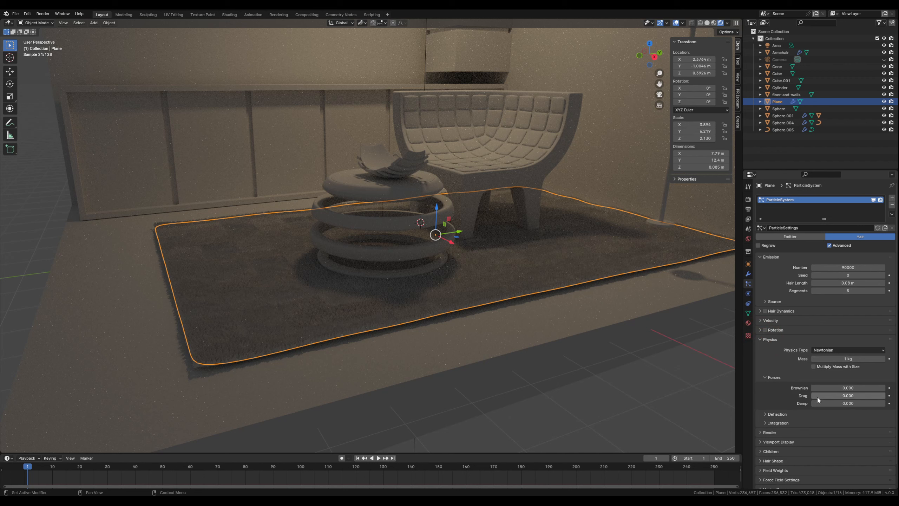
{"action": "left_click", "coordinate": [883, 388]}
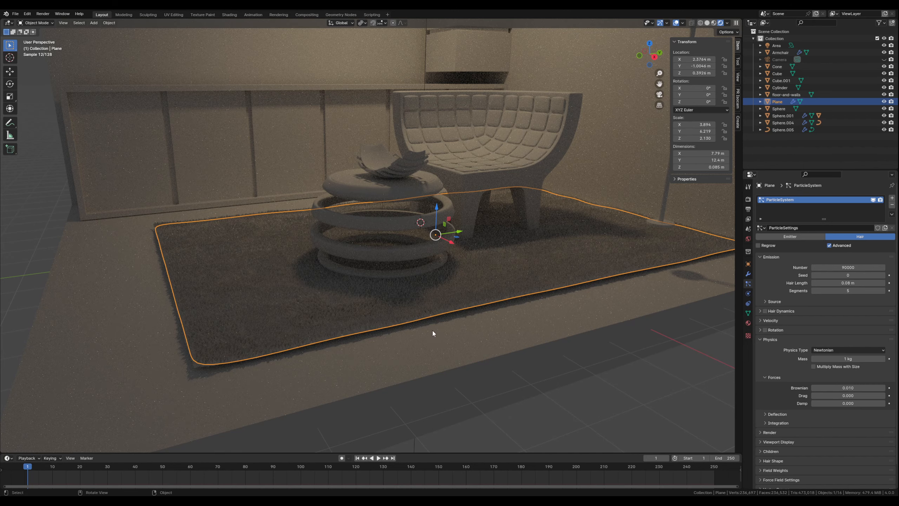
{"action": "middle_click_drag", "start_coordinate": [398, 318], "coordinate": [397, 321]}
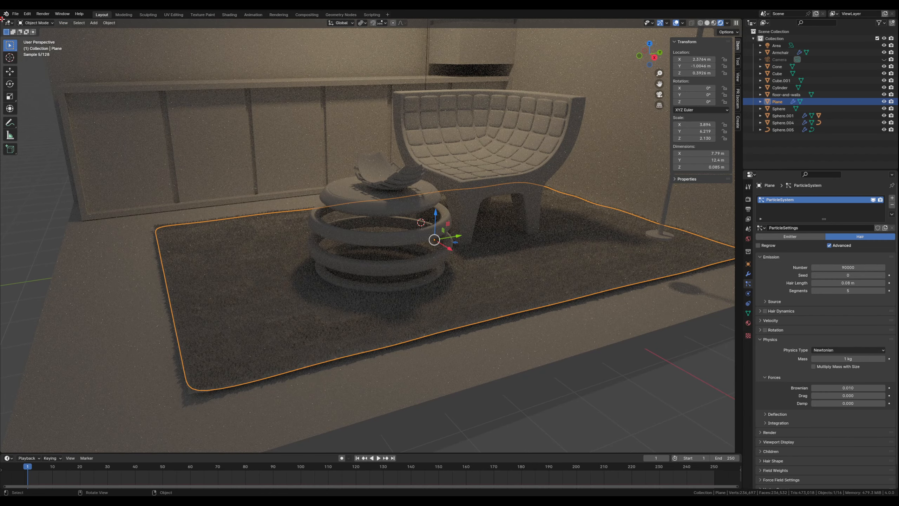
Step: Split the 3D viewport in two, turn the new area into a Shader Editor and hide its sidebar
{"action": "left_click_drag", "start_coordinate": [3, 18], "coordinate": [308, 44]}
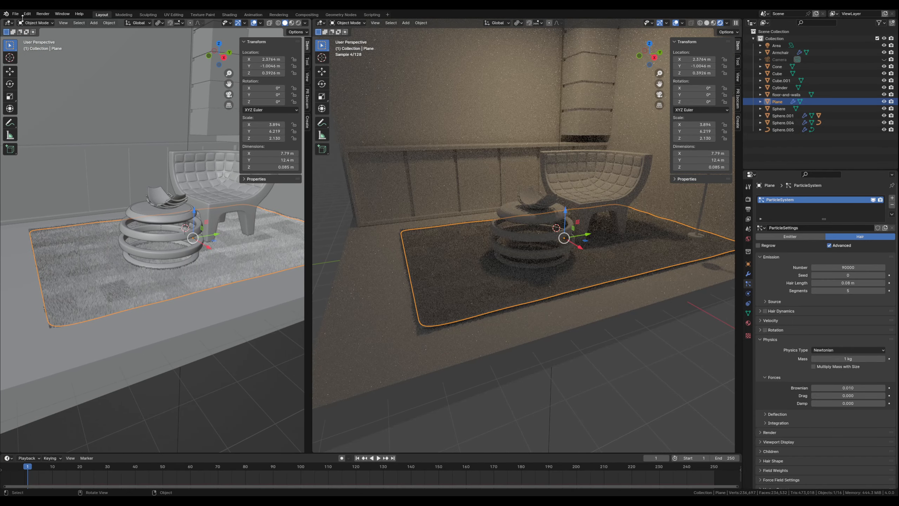
{"action": "left_click", "coordinate": [8, 23]}
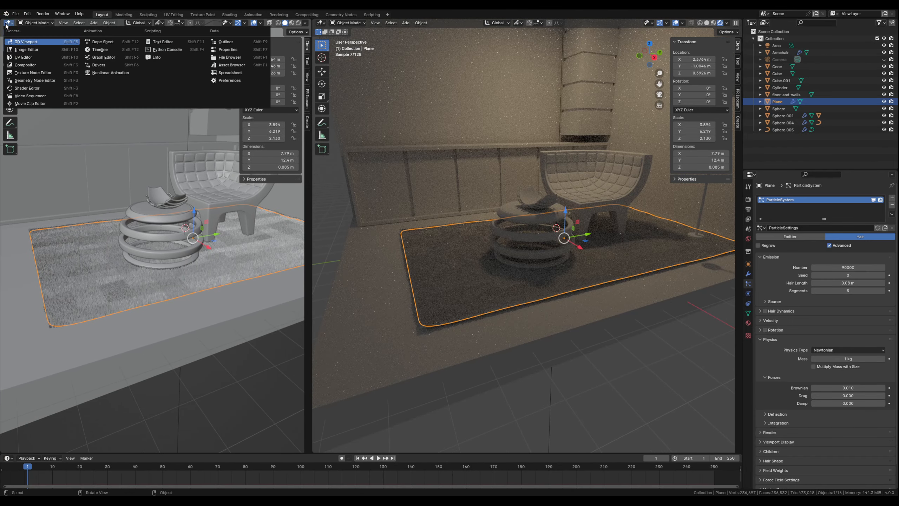
{"action": "left_click", "coordinate": [39, 89]}
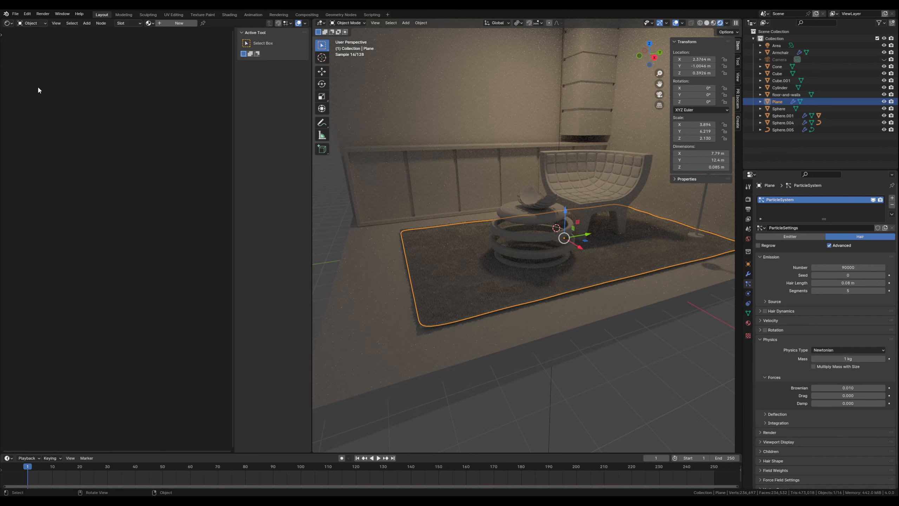
{"action": "key", "text": "n"}
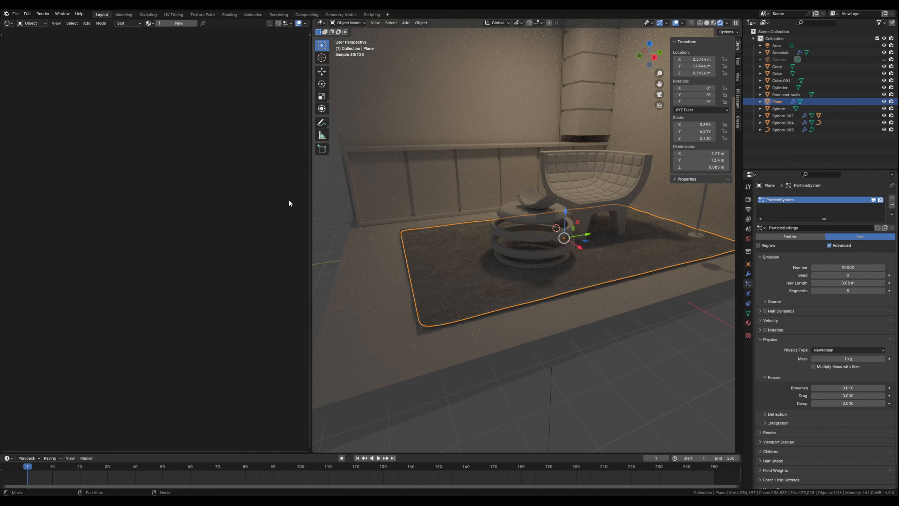
Step: Create a new material on the rug plane and name it carpet-colors
{"action": "left_click", "coordinate": [460, 299]}
{"action": "left_click", "coordinate": [467, 301]}
{"action": "left_click", "coordinate": [748, 323]}
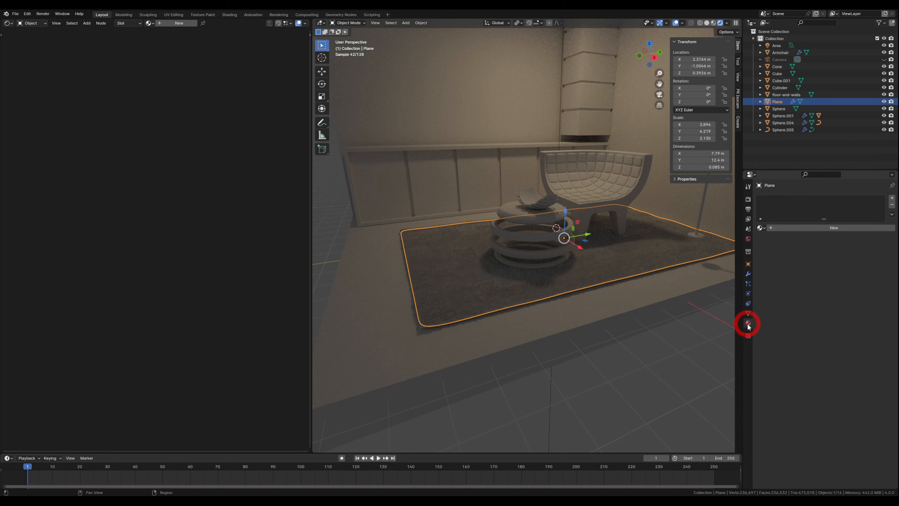
{"action": "left_click", "coordinate": [830, 229]}
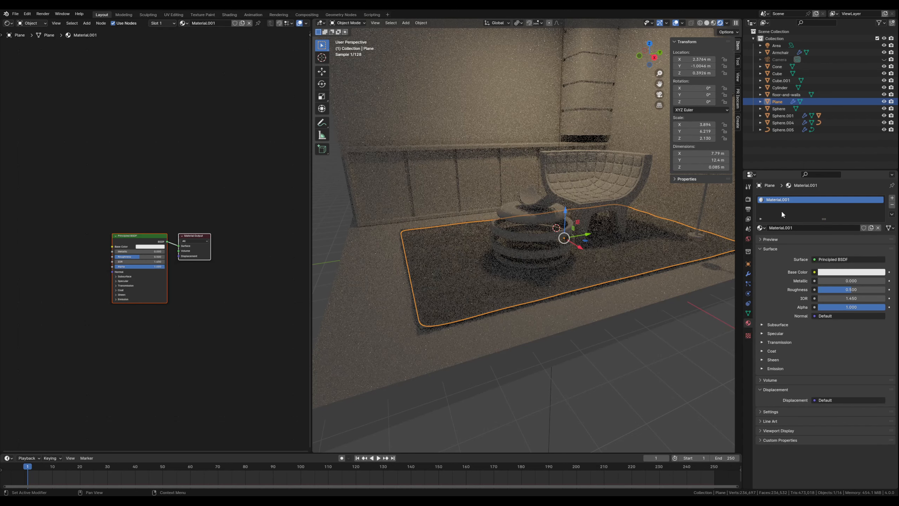
{"action": "double_click", "coordinate": [783, 201]}
{"action": "type", "text": "carpe"}
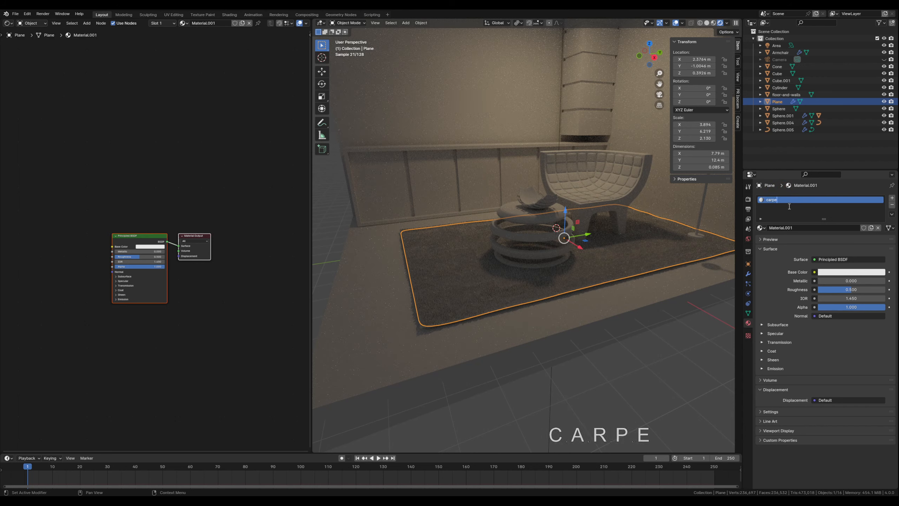
{"action": "type", "text": "t-colors"}
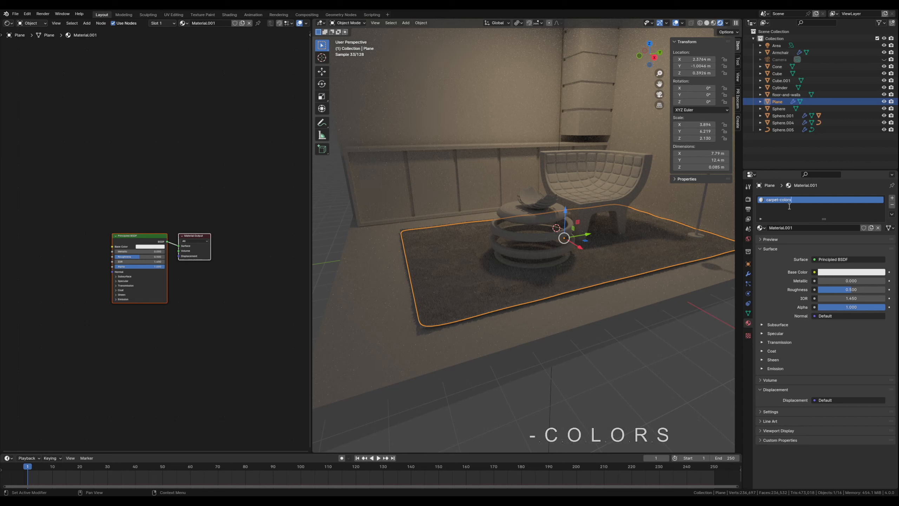
{"action": "key", "text": "Return"}
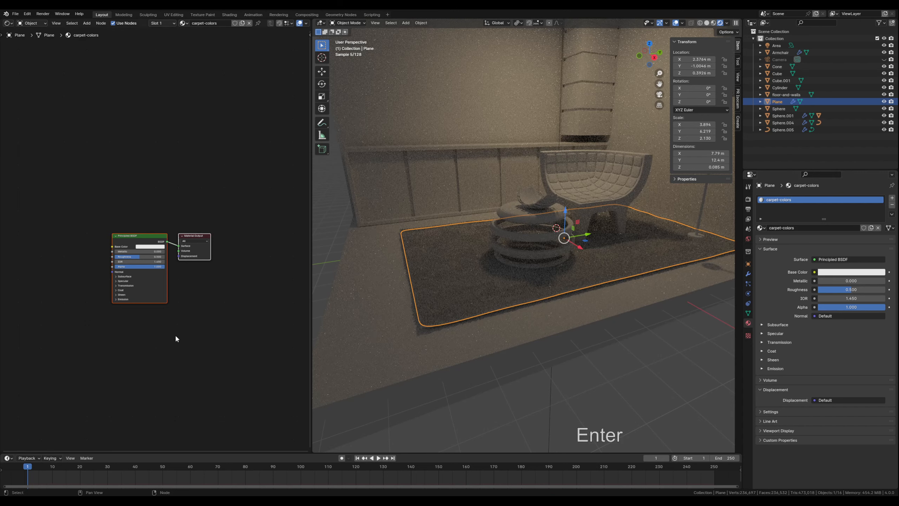
Step: Enlarge the view of the carpet-colors nodes and widen the Shader Editor area
{"action": "scroll", "coordinate": [232, 311], "scroll_direction": "up", "scroll_amount": 8}
{"action": "middle_click_drag", "start_coordinate": [178, 308], "coordinate": [173, 286]}
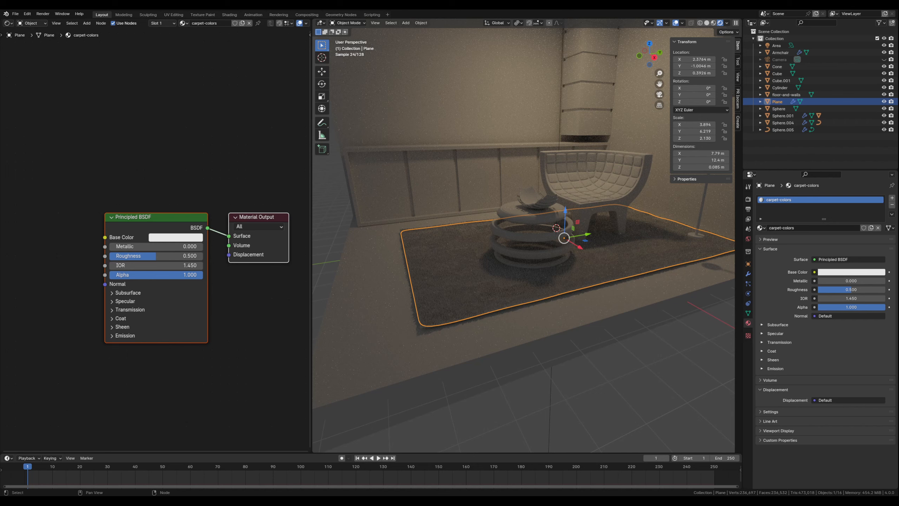
{"action": "middle_click_drag", "start_coordinate": [79, 311], "coordinate": [91, 281]}
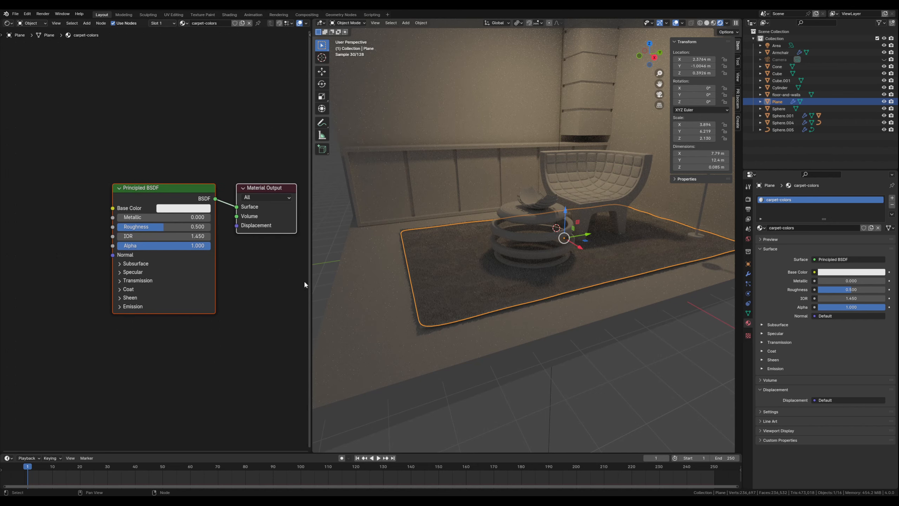
{"action": "left_click_drag", "start_coordinate": [311, 274], "coordinate": [372, 275]}
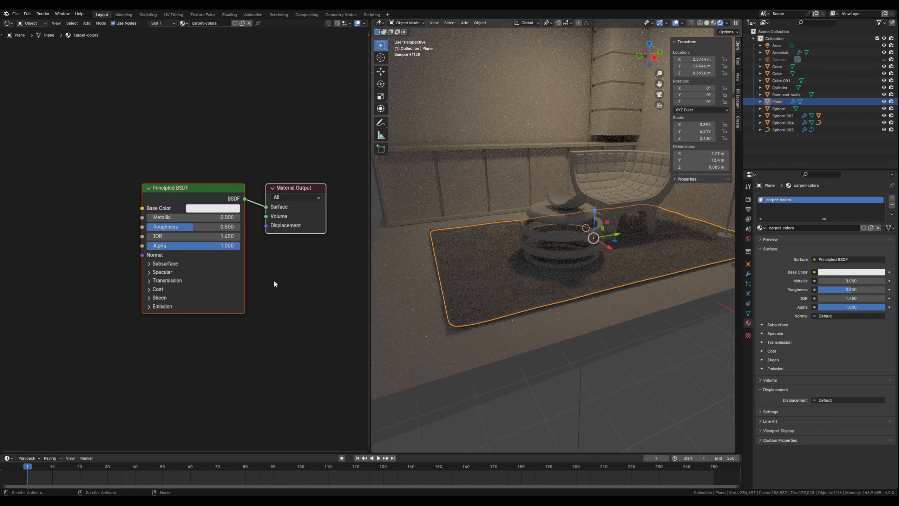
Step: Add a Color Ramp node to the carpet-colors material and place it in front of the Principled BSDF
{"action": "left_click", "coordinate": [144, 338]}
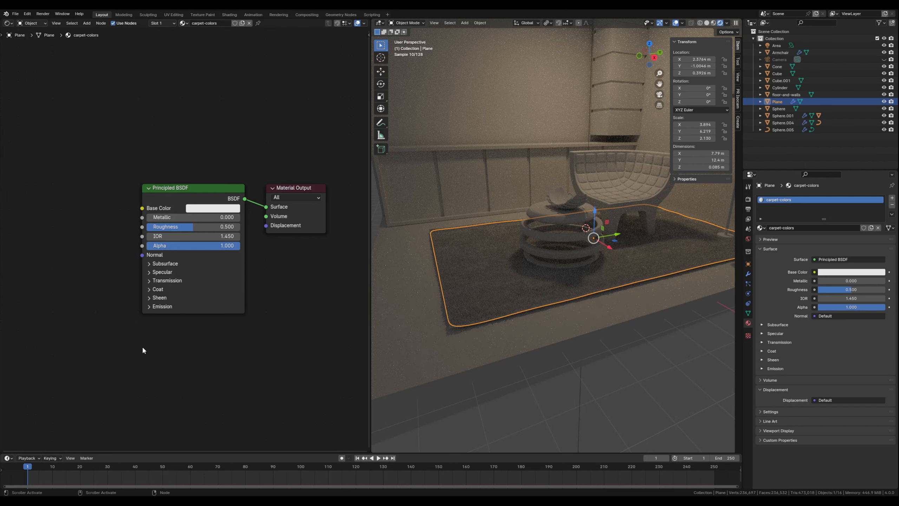
{"action": "key", "text": "shift+a"}
{"action": "left_click", "coordinate": [143, 346]}
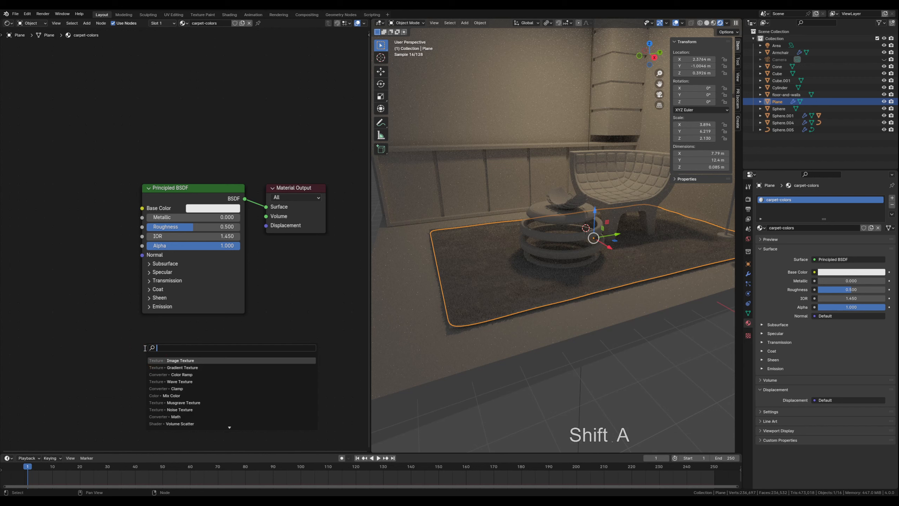
{"action": "type", "text": "collr"}
{"action": "key", "text": "BackSpace"}
{"action": "key", "text": "BackSpace"}
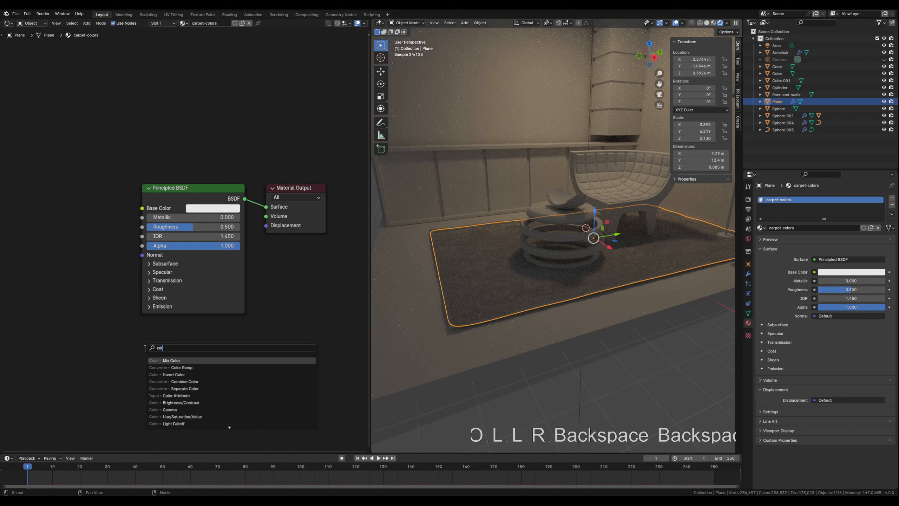
{"action": "type", "text": "or"}
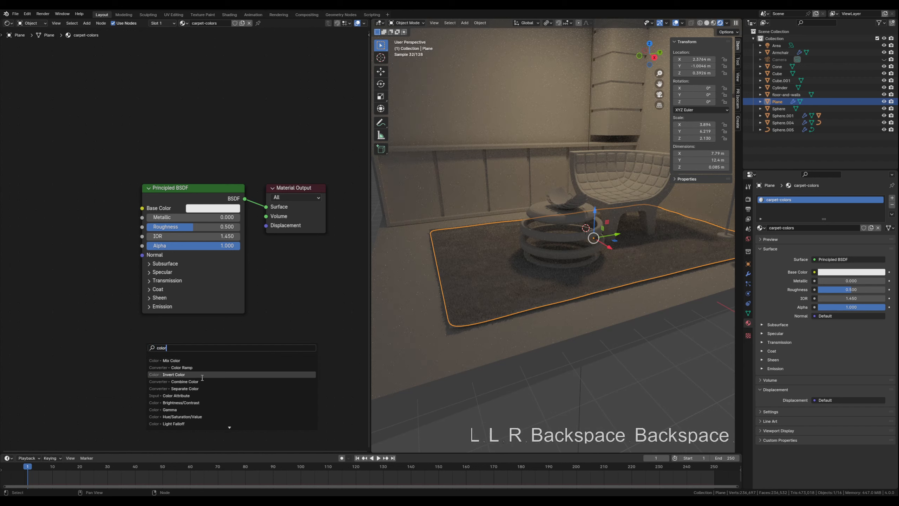
{"action": "left_click", "coordinate": [200, 368]}
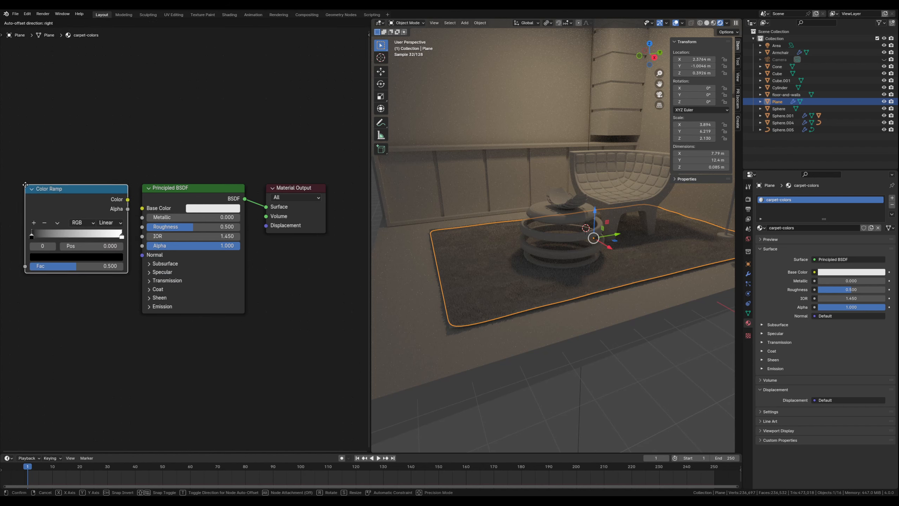
{"action": "left_click", "coordinate": [17, 185]}
Step: Add a Gradient Texture node and place it in front of the Color Ramp
{"action": "middle_click_drag", "start_coordinate": [57, 325], "coordinate": [163, 344]}
{"action": "key", "text": "shift+a"}
{"action": "type", "text": "grad"}
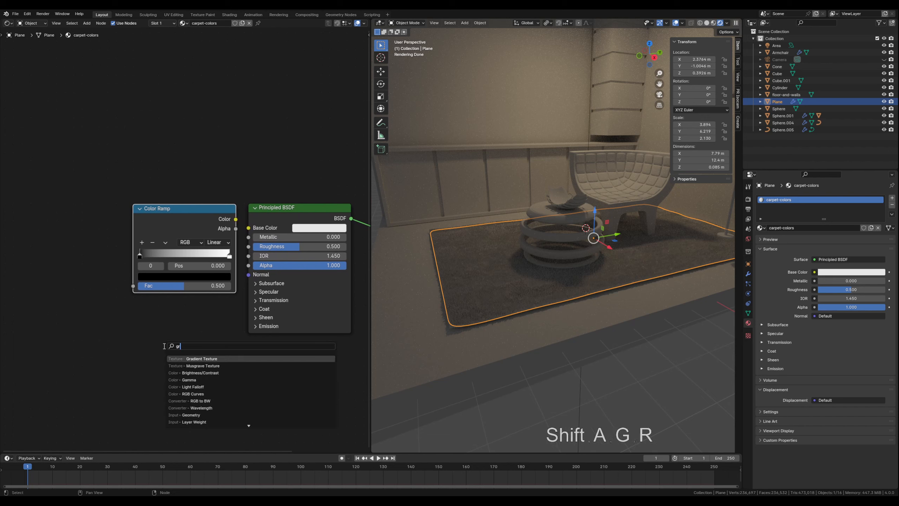
{"action": "left_click", "coordinate": [201, 356]}
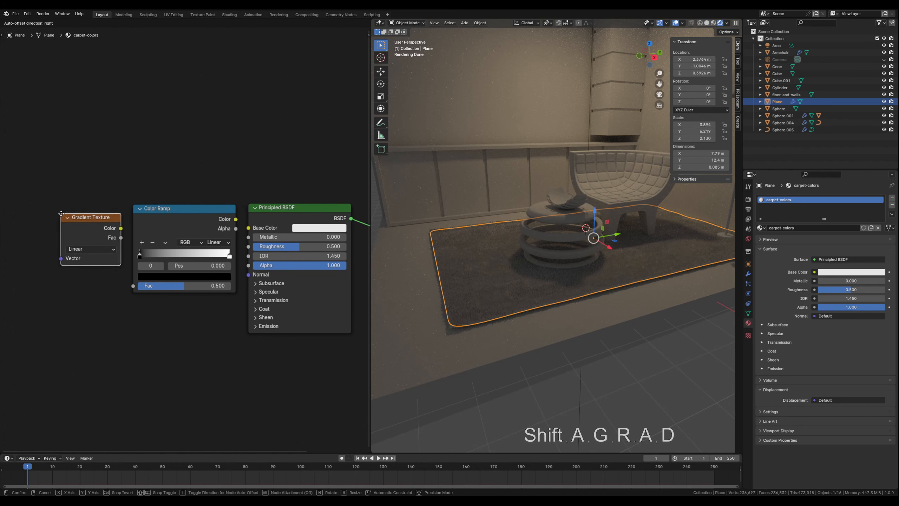
{"action": "left_click", "coordinate": [59, 215]}
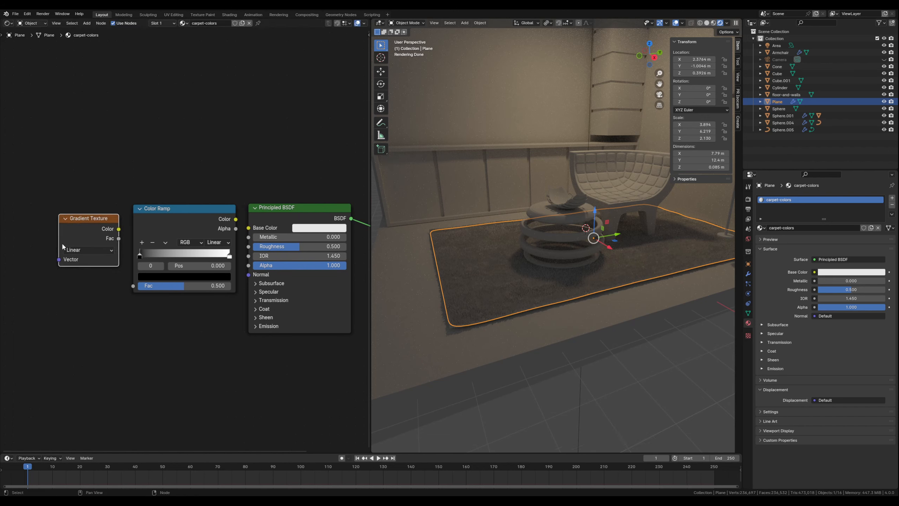
Step: Set the gradient type to Quadratic Sphere and link its Color through the Color Ramp's Fac into the Base Color
{"action": "left_click", "coordinate": [81, 251]}
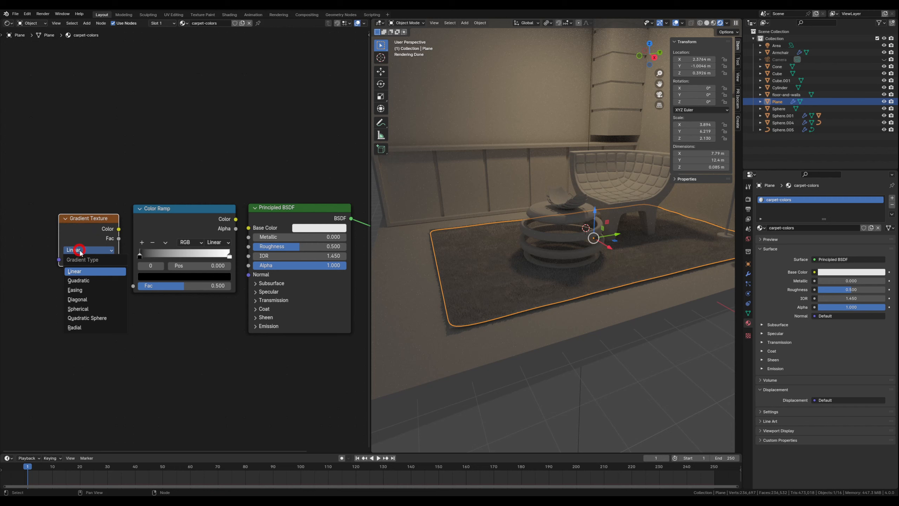
{"action": "left_click", "coordinate": [96, 318]}
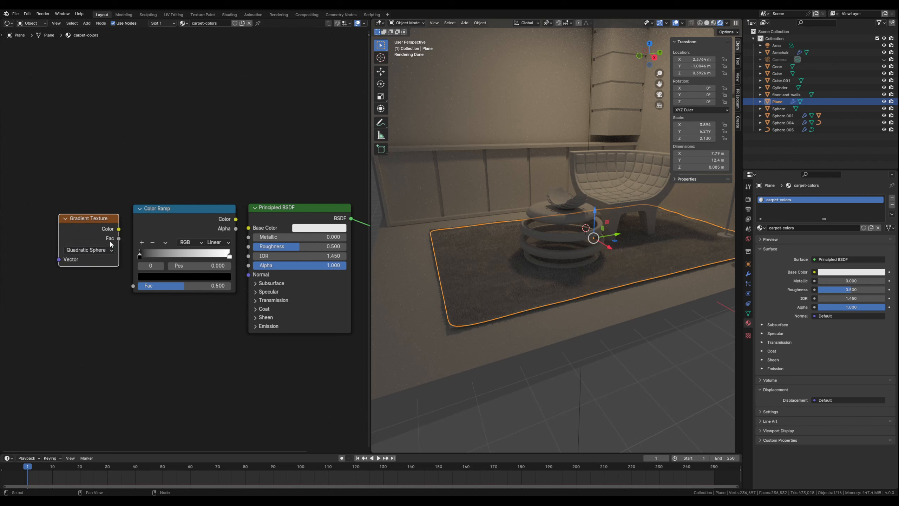
{"action": "left_click_drag", "start_coordinate": [119, 229], "coordinate": [133, 286]}
{"action": "left_click_drag", "start_coordinate": [236, 219], "coordinate": [248, 228]}
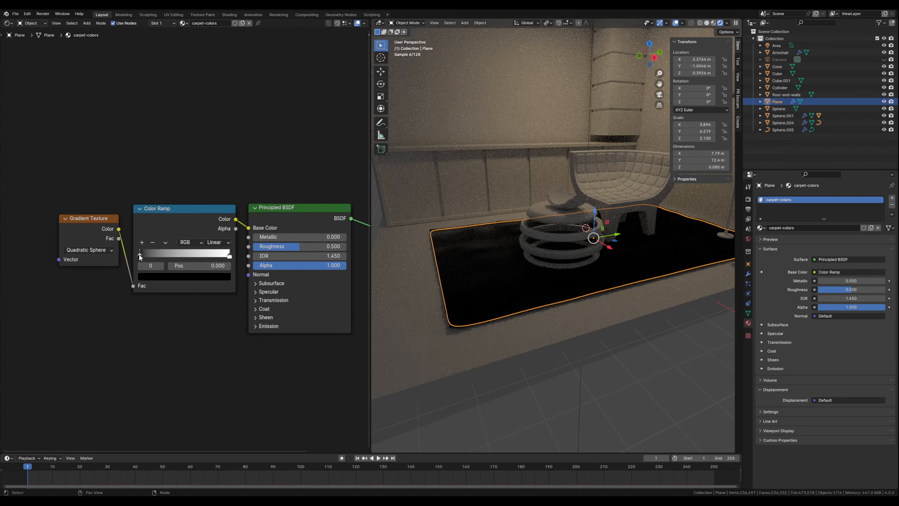
Step: Move the ramp's first stop to 0.100 and color it light purple with hue 0.751, saturation 0.747 and value 1.000
{"action": "left_click_drag", "start_coordinate": [140, 254], "coordinate": [142, 255]}
{"action": "left_click", "coordinate": [154, 276]}
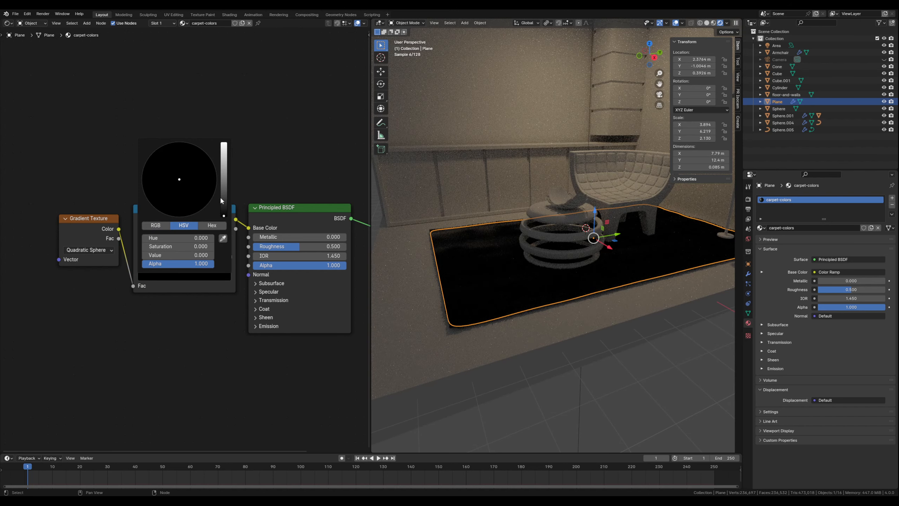
{"action": "left_click_drag", "start_coordinate": [222, 202], "coordinate": [223, 143]}
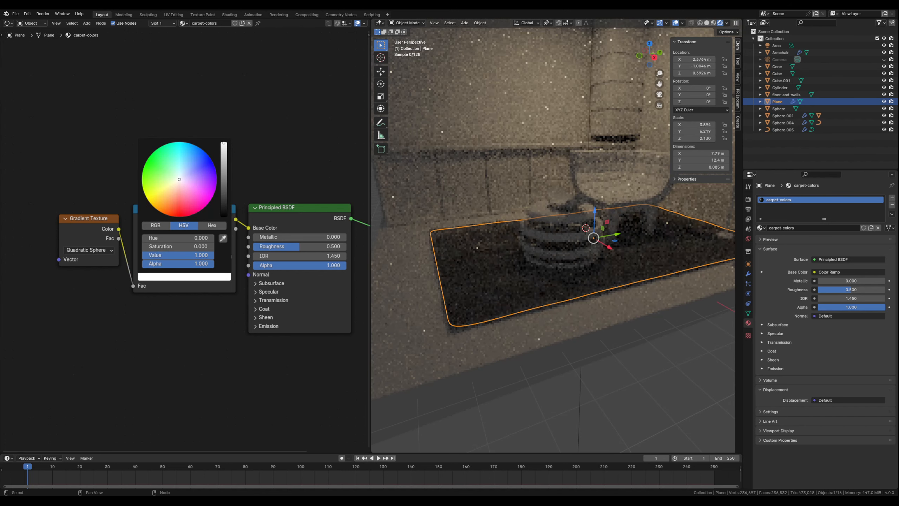
{"action": "left_click", "coordinate": [192, 188]}
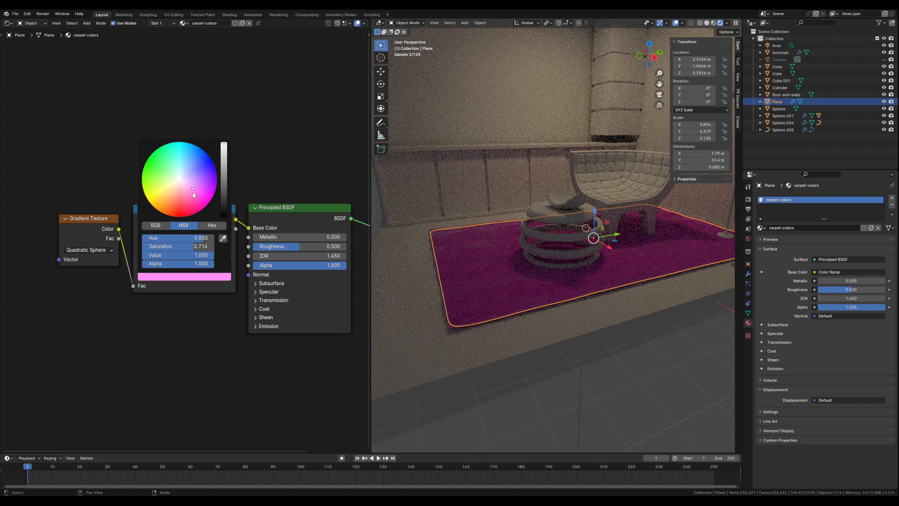
{"action": "left_click", "coordinate": [201, 182]}
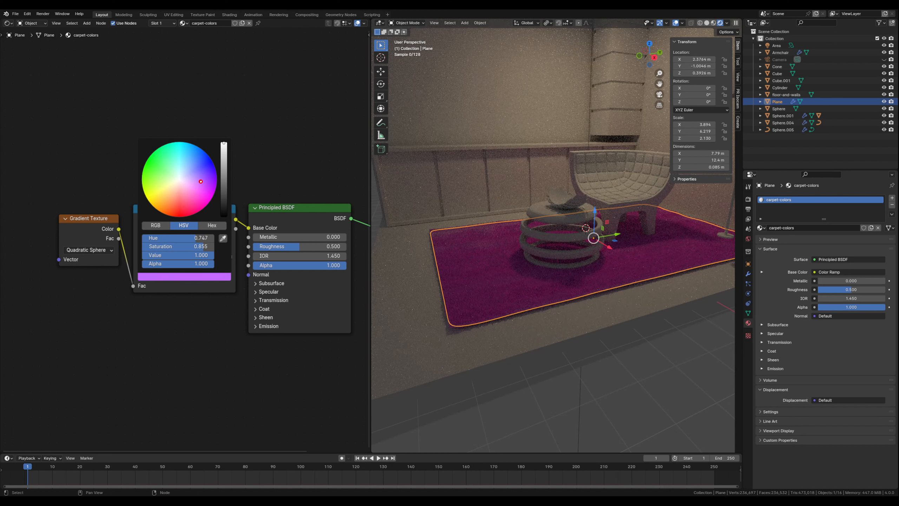
{"action": "left_click", "coordinate": [197, 181]}
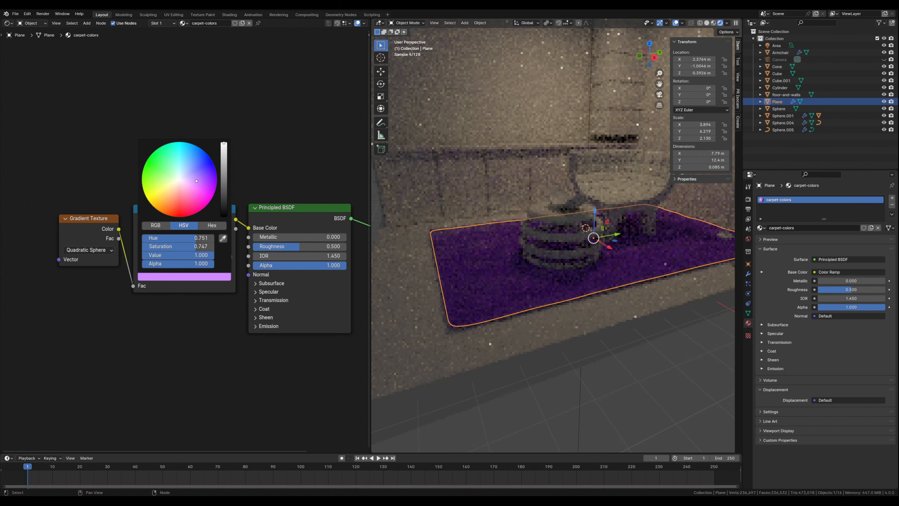
{"action": "left_click", "coordinate": [163, 287]}
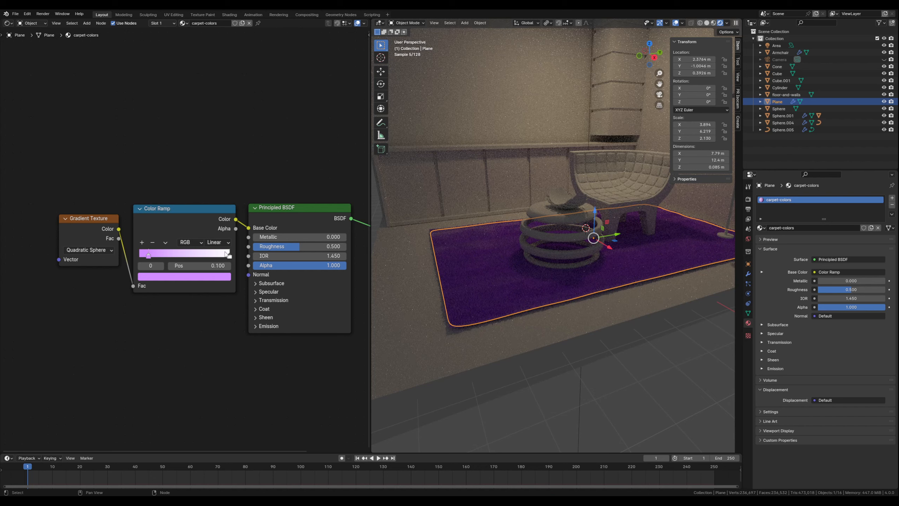
Step: Move the ramp's white stop to 0.545 and color it a darker purple with hue 0.727 and saturation 0.866
{"action": "left_click_drag", "start_coordinate": [229, 256], "coordinate": [189, 255]}
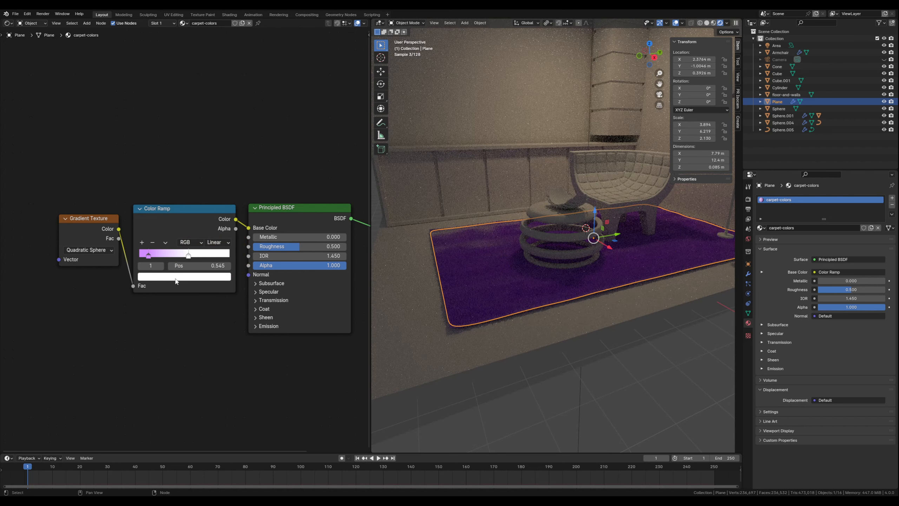
{"action": "left_click", "coordinate": [176, 278]}
{"action": "left_click_drag", "start_coordinate": [198, 183], "coordinate": [202, 179]}
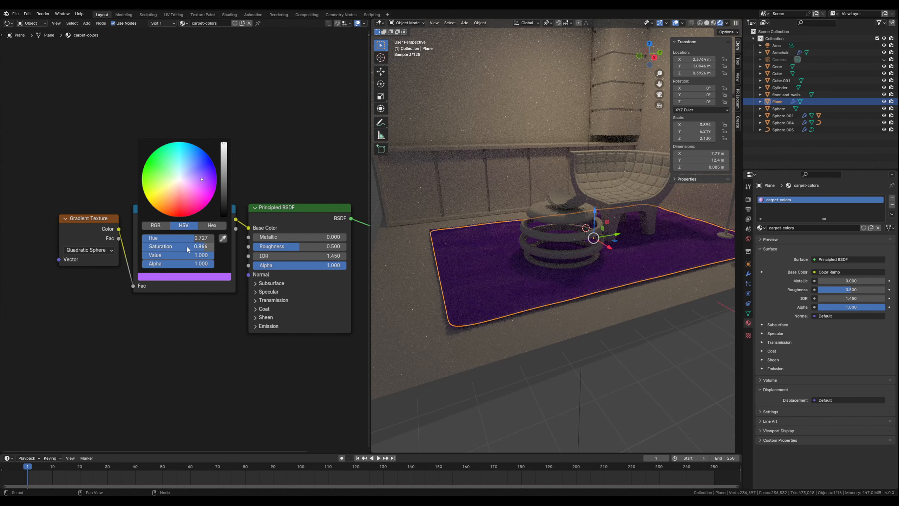
{"action": "left_click_drag", "start_coordinate": [190, 255], "coordinate": [162, 255]}
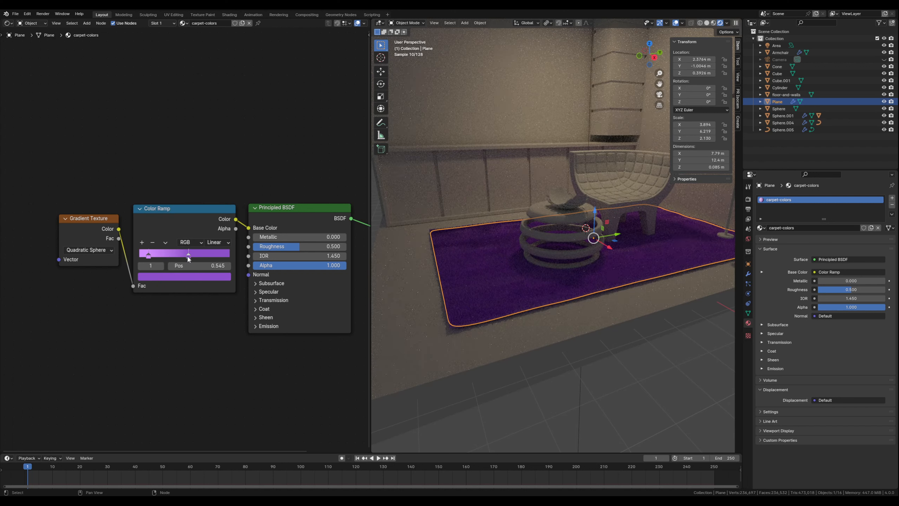
Step: Add a third ramp stop and color the stop at 0.005 blue-violet with hue 0.694, saturation 0.940 and value 0.792
{"action": "left_click_drag", "start_coordinate": [188, 258], "coordinate": [146, 260]}
{"action": "left_click", "coordinate": [142, 242]}
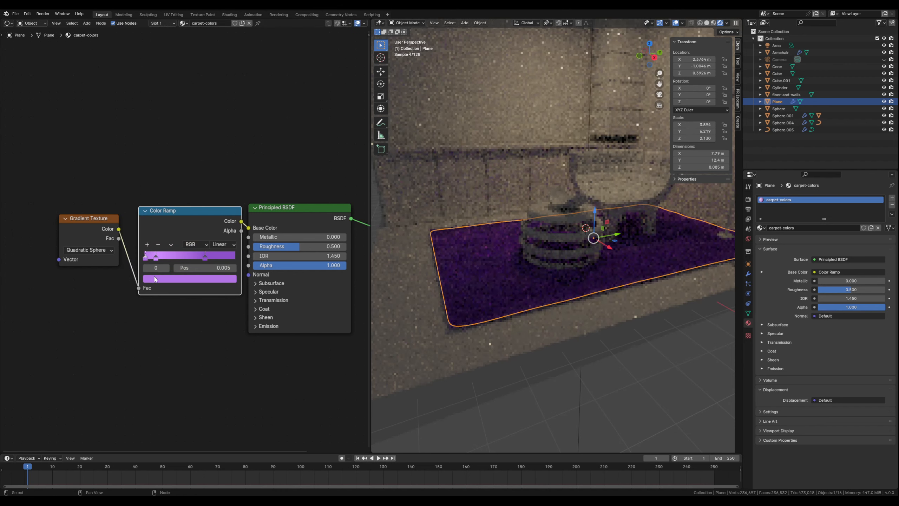
{"action": "left_click", "coordinate": [158, 279]}
{"action": "left_click_drag", "start_coordinate": [204, 185], "coordinate": [212, 176]}
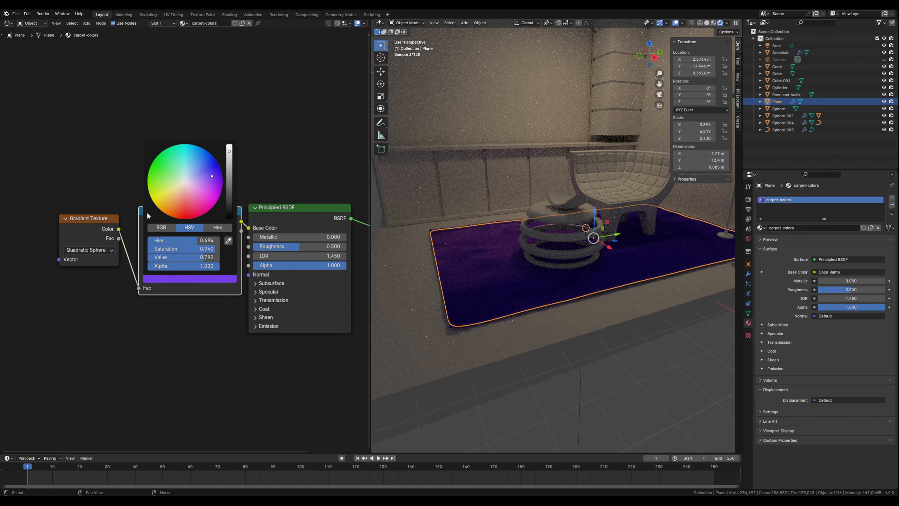
Step: Attach Texture Coordinate and Mapping nodes to the Gradient Texture and line them up in front of it
{"action": "middle_click_drag", "start_coordinate": [567, 278], "coordinate": [575, 310]}
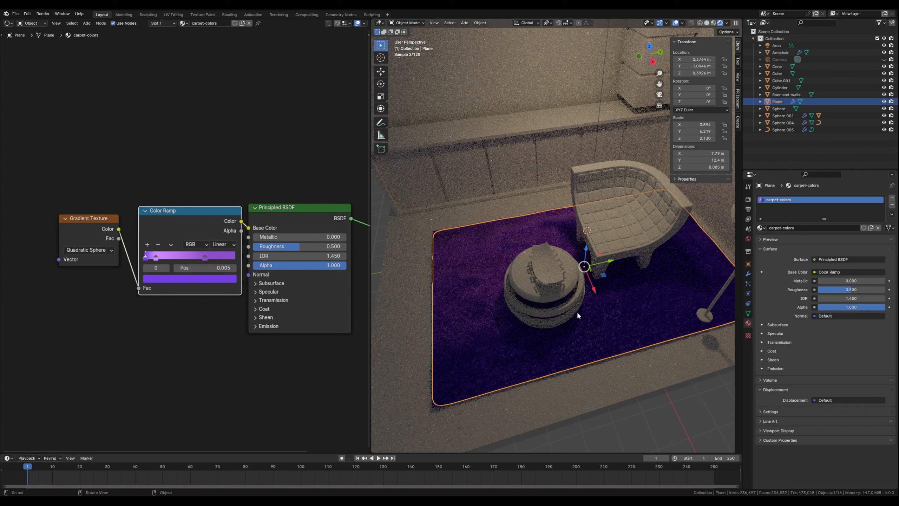
{"action": "key", "text": "KP_Home"}
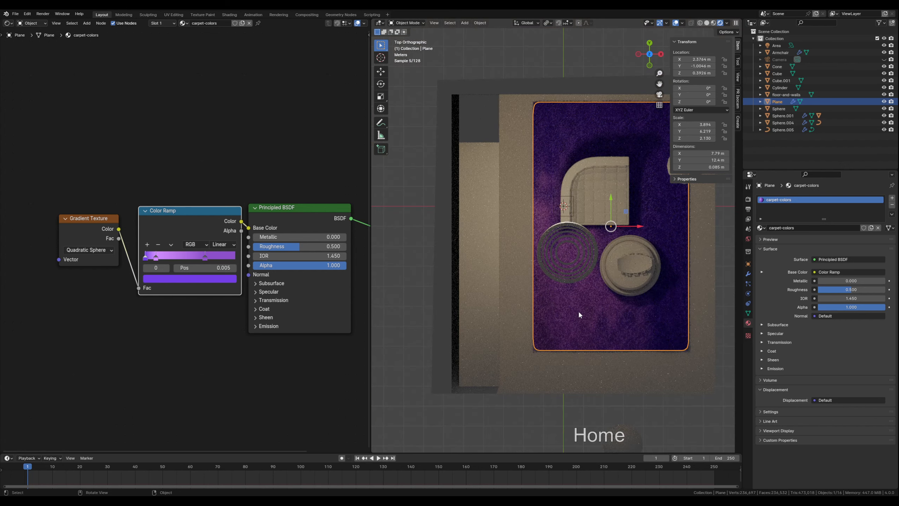
{"action": "middle_click_drag", "start_coordinate": [579, 314], "coordinate": [509, 320], "text": "shift"}
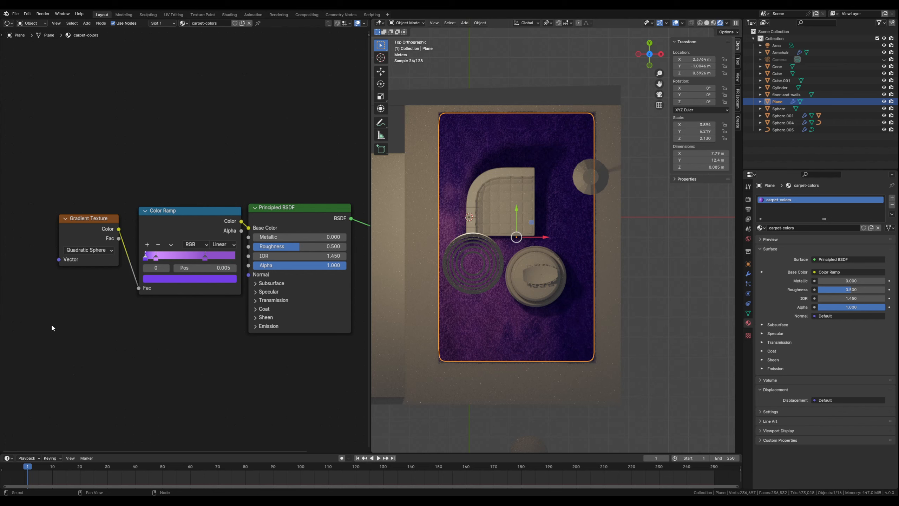
{"action": "middle_click_drag", "start_coordinate": [50, 324], "coordinate": [125, 331]}
{"action": "left_click", "coordinate": [151, 229]}
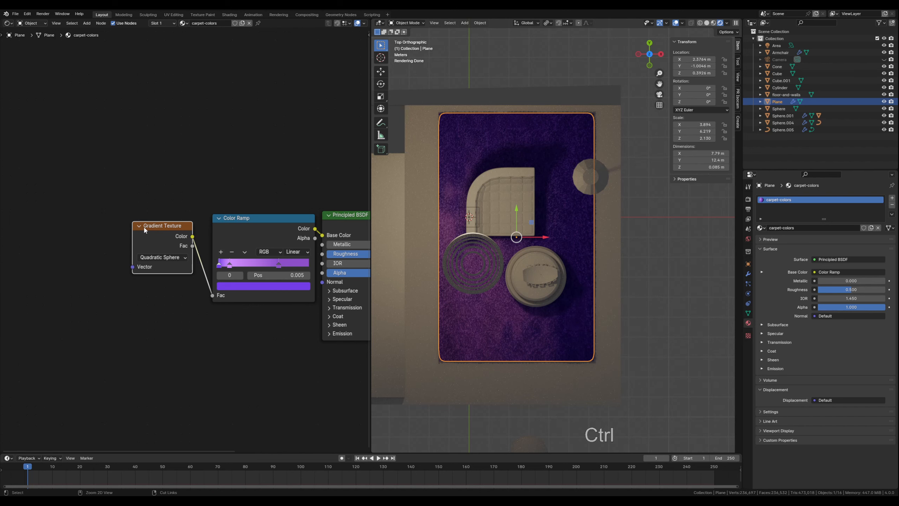
{"action": "key", "text": "ctrl+t"}
{"action": "middle_click_drag", "start_coordinate": [149, 312], "coordinate": [215, 312]}
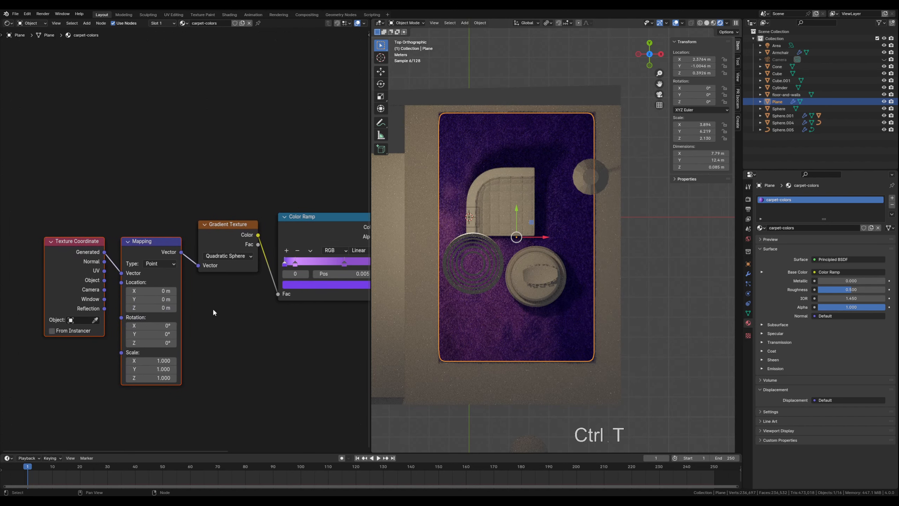
{"action": "left_click_drag", "start_coordinate": [153, 242], "coordinate": [164, 224]}
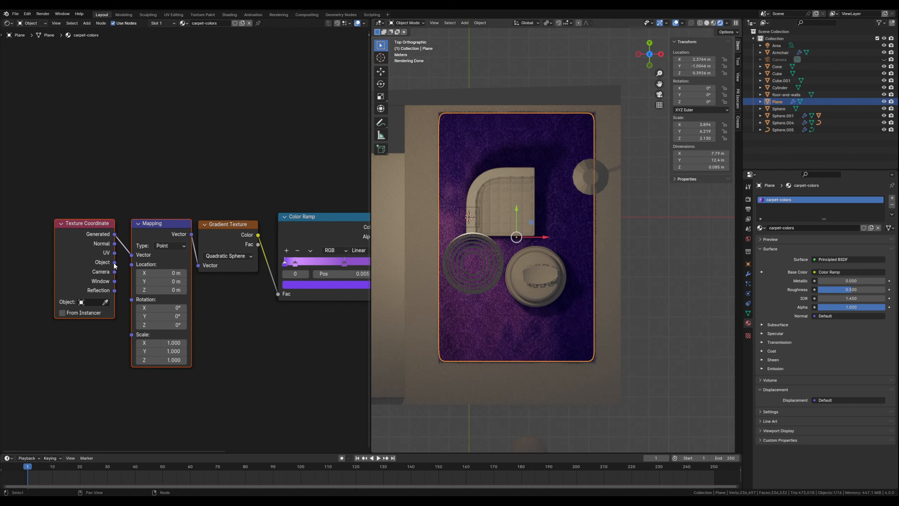
Step: Feed the Mapping node with Object coordinates, set its X and Y scale to 0.800, and check the rug deselected
{"action": "left_click_drag", "start_coordinate": [115, 262], "coordinate": [127, 260]}
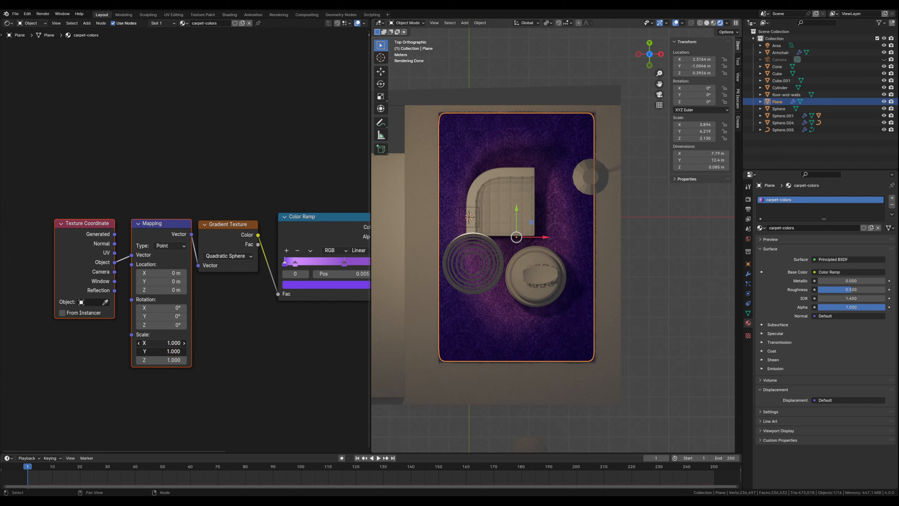
{"action": "mouse_move", "coordinate": [162, 350]}
{"action": "left_mouse_down"}
{"action": "mouse_move", "coordinate": [174, 350]}
{"action": "mouse_move", "coordinate": [145, 351]}
{"action": "mouse_move", "coordinate": [162, 351]}
{"action": "mouse_move", "coordinate": [159, 341]}
{"action": "mouse_move", "coordinate": [141, 350]}
{"action": "mouse_move", "coordinate": [150, 350]}
{"action": "left_mouse_up"}
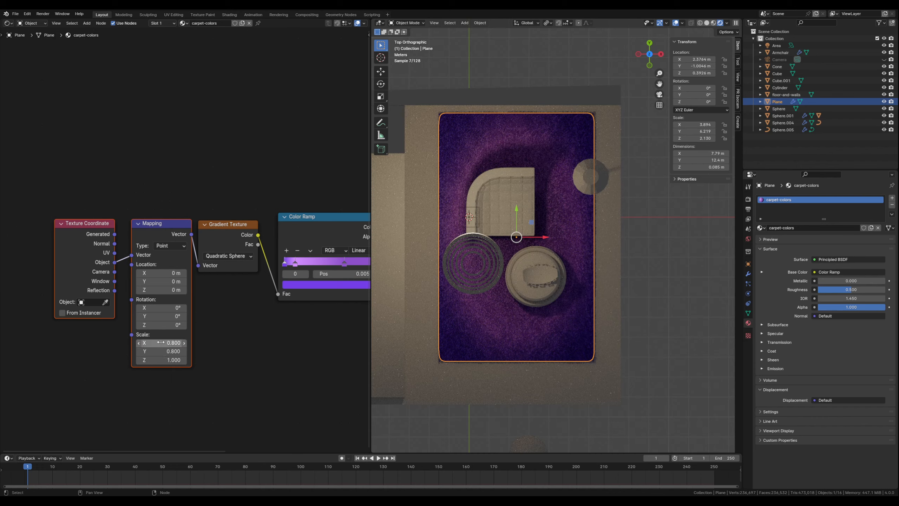
{"action": "middle_click_drag", "start_coordinate": [549, 340], "coordinate": [564, 297]}
{"action": "scroll", "coordinate": [552, 257], "scroll_direction": "up", "scroll_amount": 2}
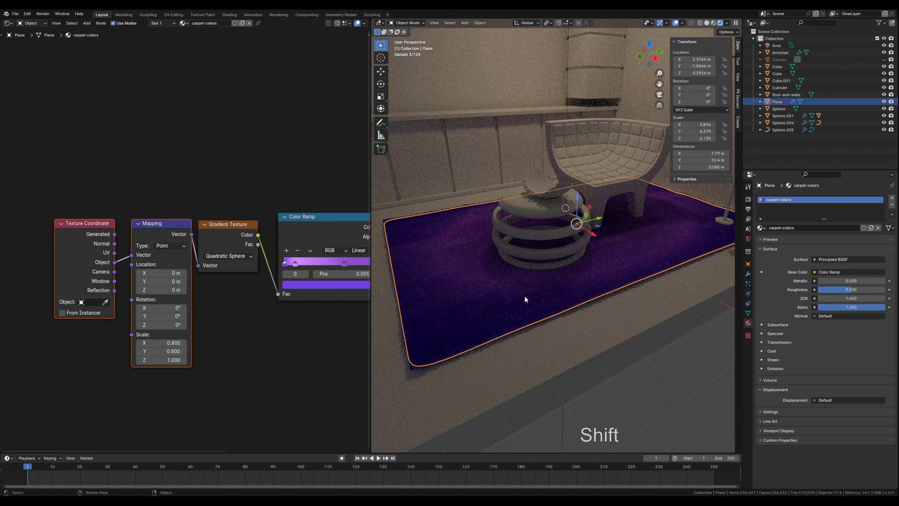
{"action": "left_click", "coordinate": [634, 400]}
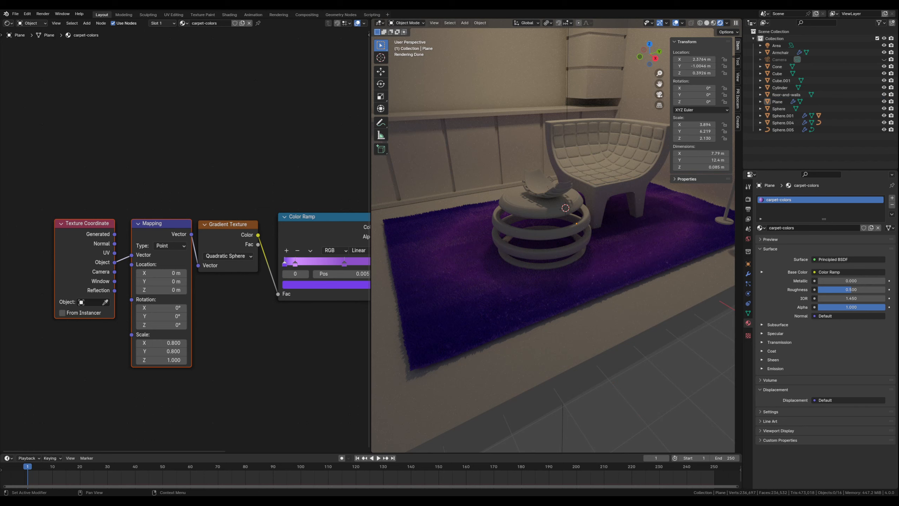
Step: Select the rug and set the tip diameter in its particle hair shape settings to 0.3 m
{"action": "left_click", "coordinate": [446, 281]}
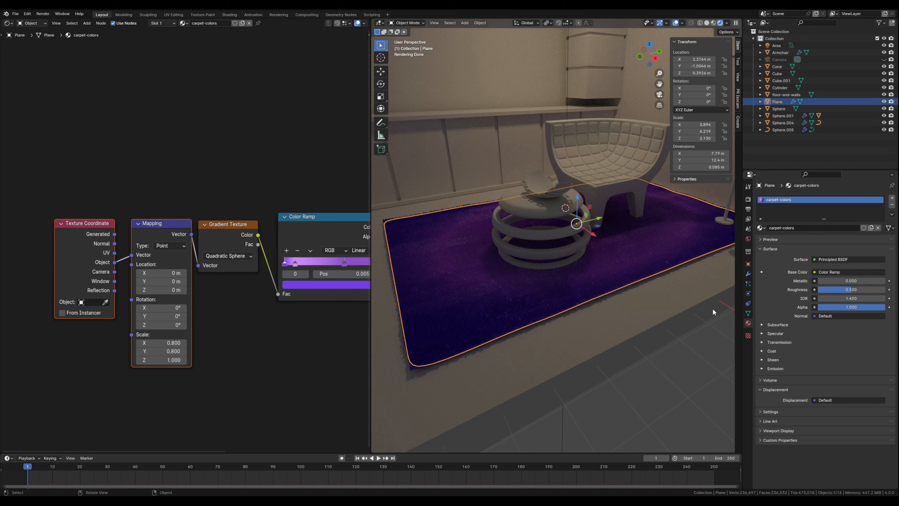
{"action": "left_click", "coordinate": [749, 283]}
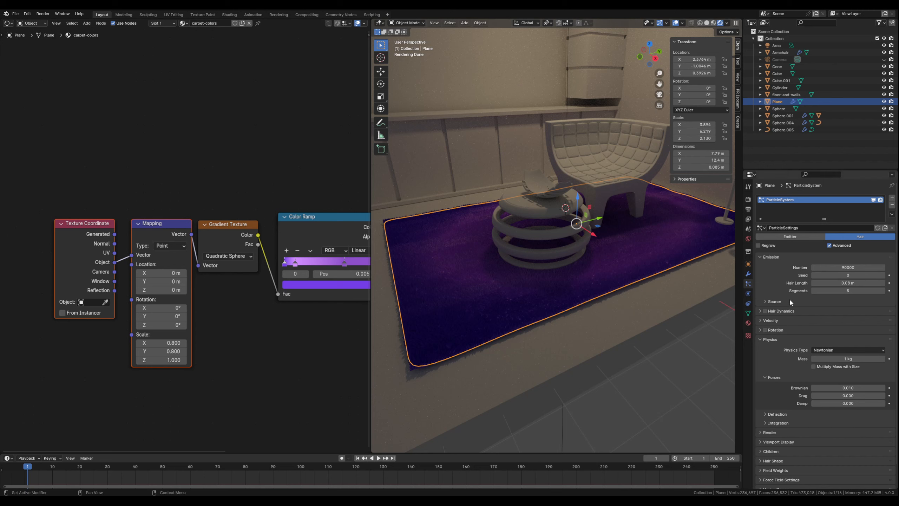
{"action": "left_click", "coordinate": [761, 339]}
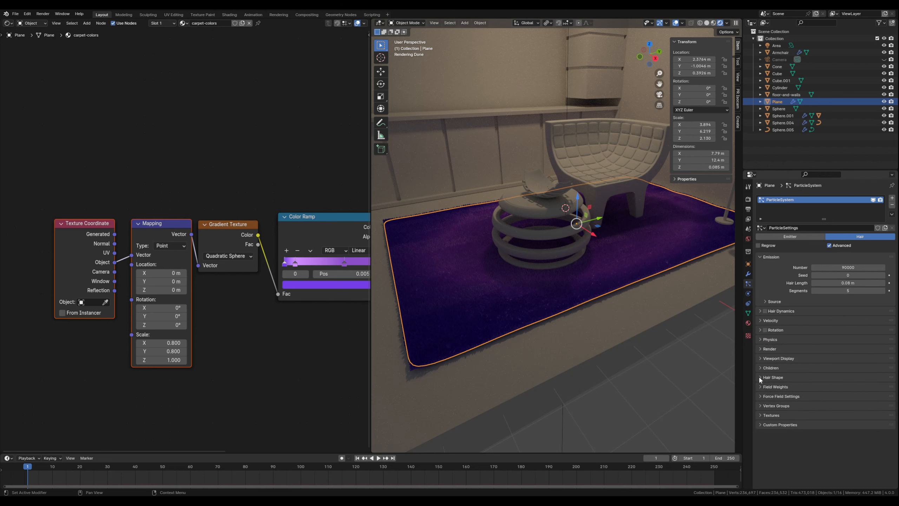
{"action": "left_click", "coordinate": [759, 377]}
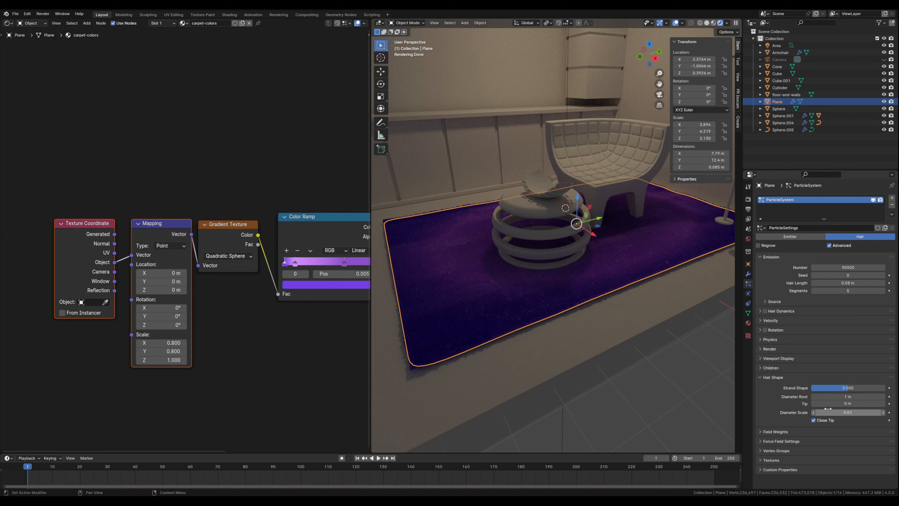
{"action": "left_click", "coordinate": [859, 404]}
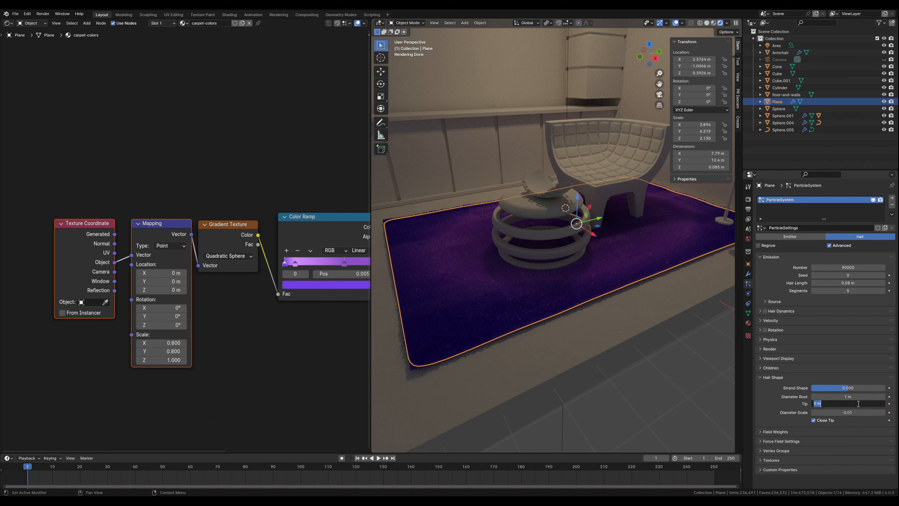
{"action": "type", "text": "0.3"}
{"action": "key", "text": "Return"}
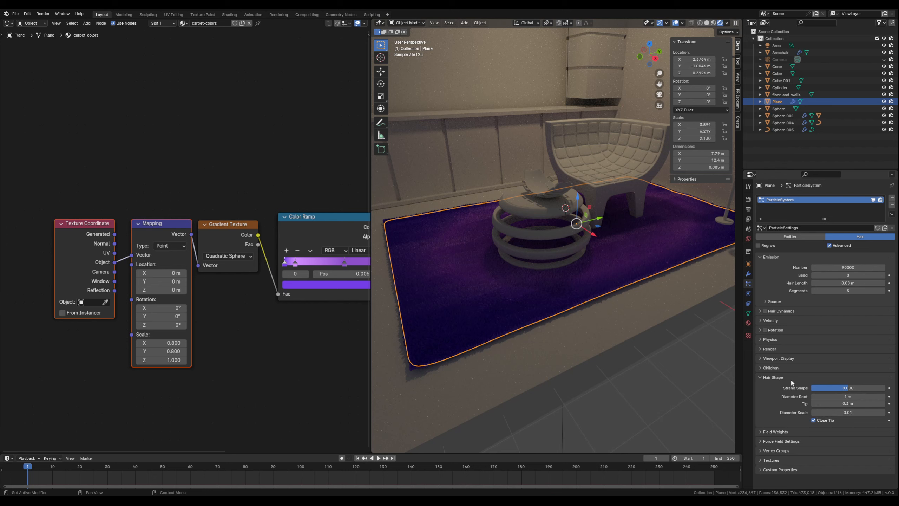
Step: Try hair tip diameters of 0, 10 and 2 m while viewing the rug's strands up close
{"action": "scroll", "coordinate": [483, 350], "scroll_direction": "up", "scroll_amount": 5}
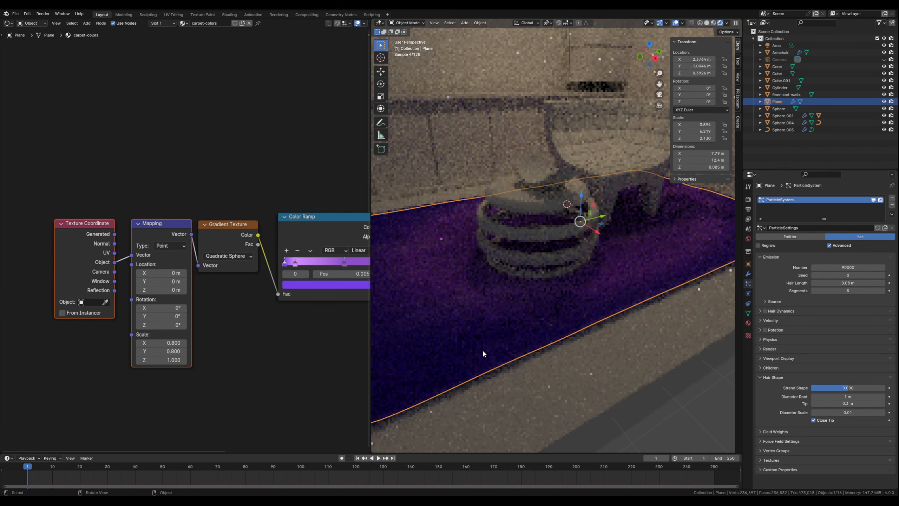
{"action": "scroll", "coordinate": [484, 355], "scroll_direction": "up", "scroll_amount": 3}
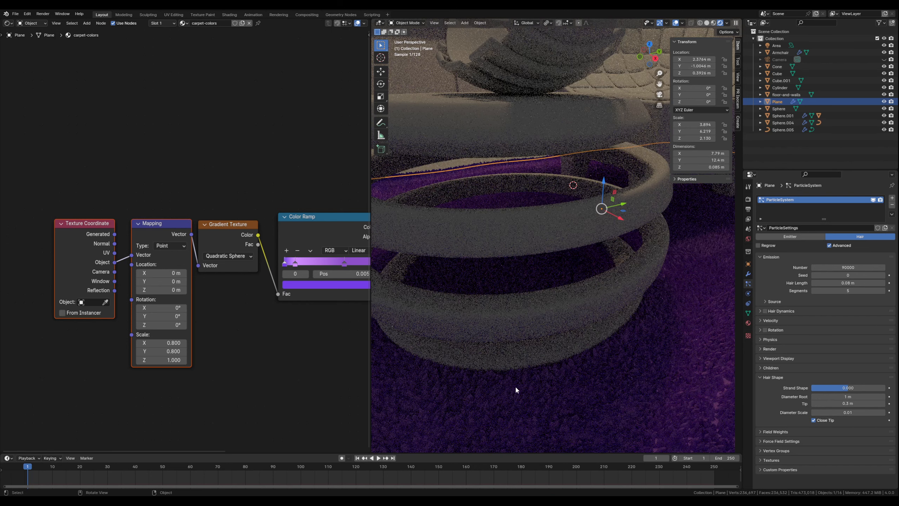
{"action": "middle_click_drag", "start_coordinate": [518, 389], "coordinate": [516, 318], "text": "shift"}
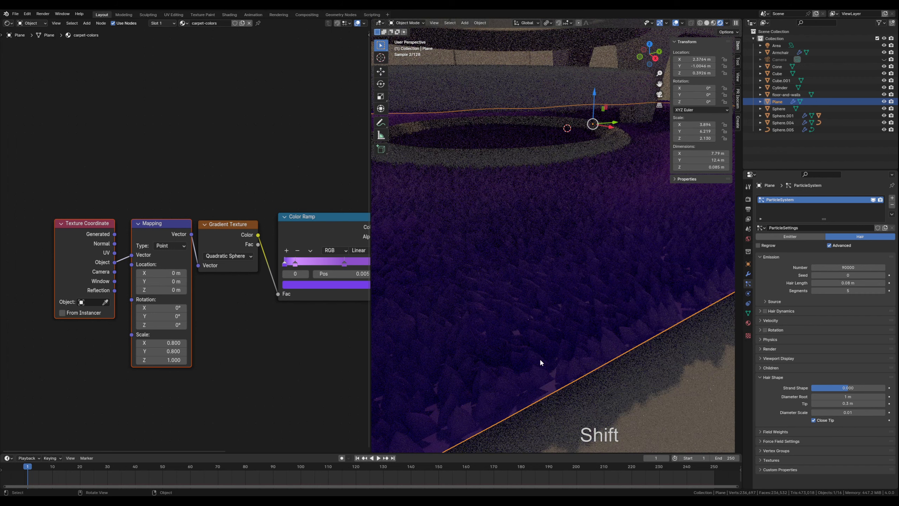
{"action": "left_click", "coordinate": [842, 404]}
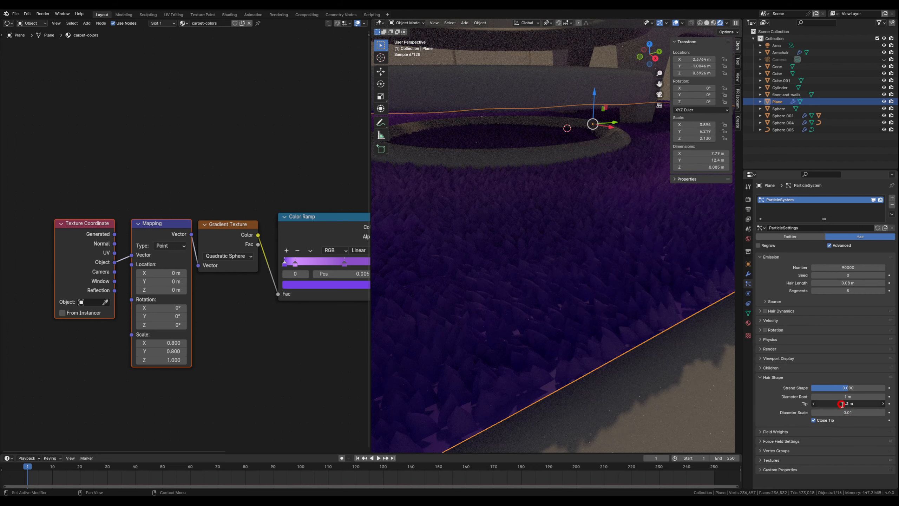
{"action": "type", "text": "0"}
{"action": "key", "text": "Return"}
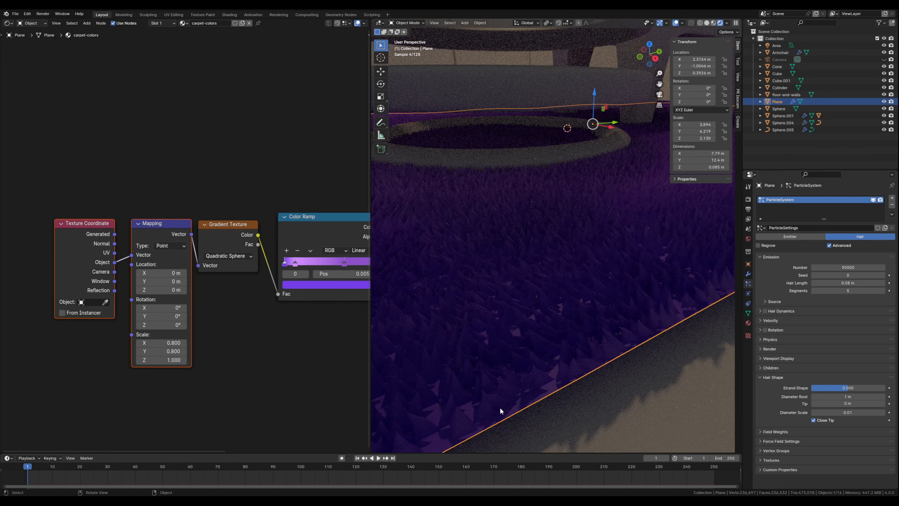
{"action": "left_click", "coordinate": [828, 403]}
{"action": "type", "text": "10"}
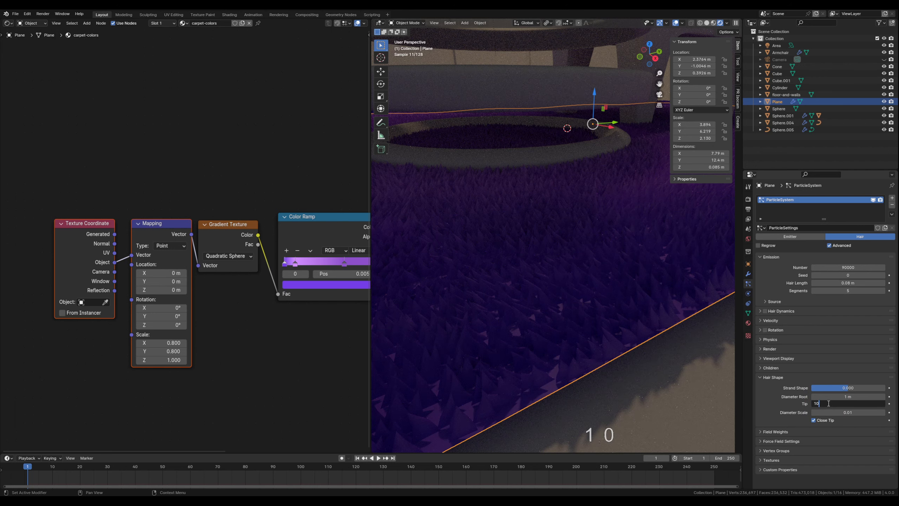
{"action": "key", "text": "Return"}
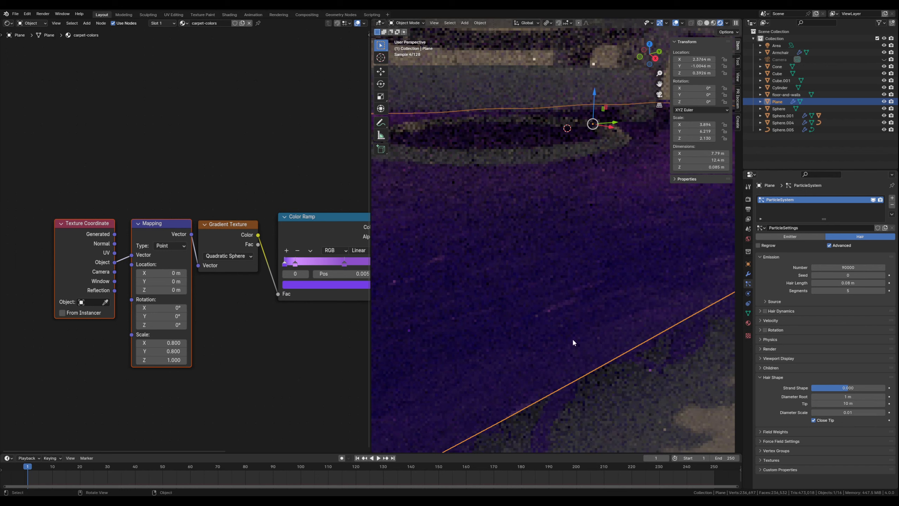
{"action": "left_click", "coordinate": [837, 403]}
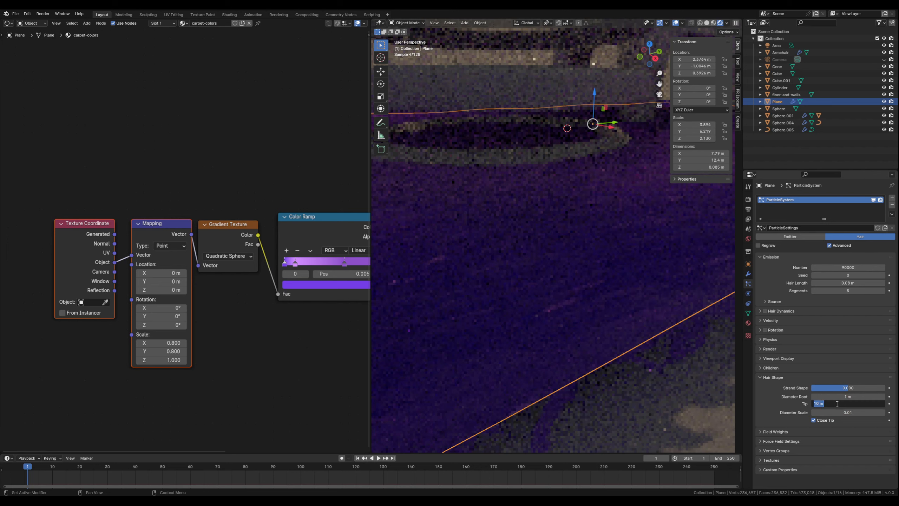
{"action": "type", "text": "2"}
{"action": "key", "text": "Return"}
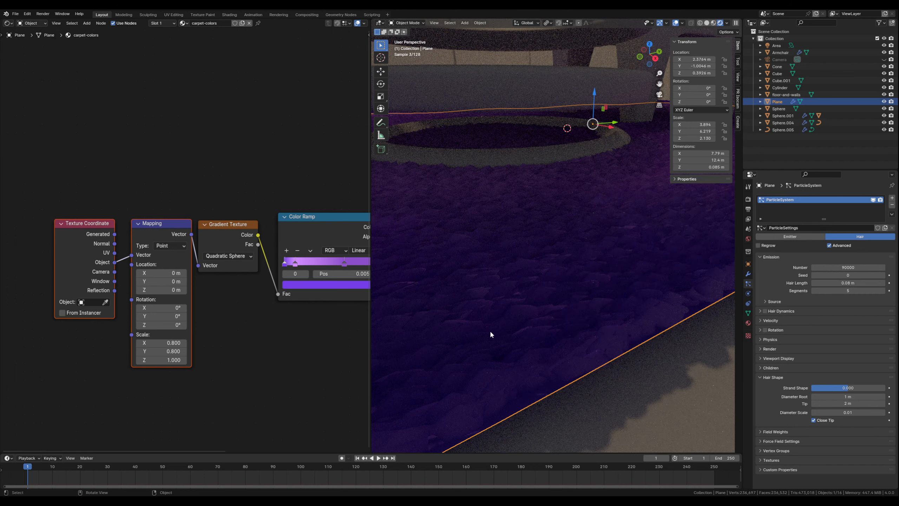
Step: Set the rug hair's tip diameter back to 0.3 m, and reduce it to 0.2 m
{"action": "left_click", "coordinate": [842, 404]}
{"action": "type", "text": "0.3"}
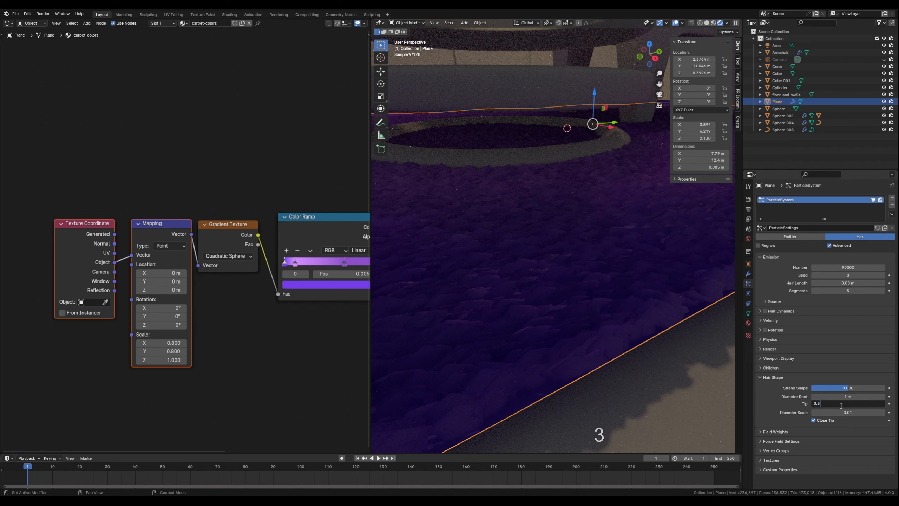
{"action": "key", "text": "Return"}
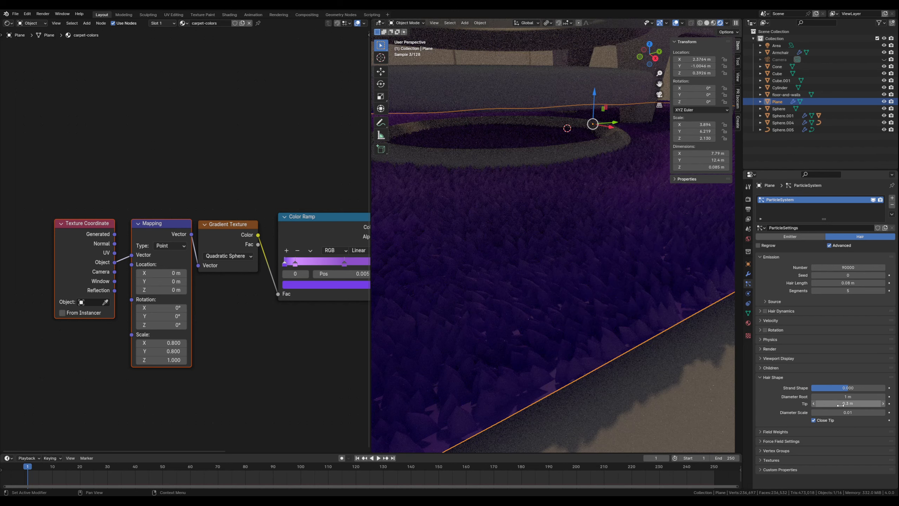
{"action": "left_click", "coordinate": [840, 404]}
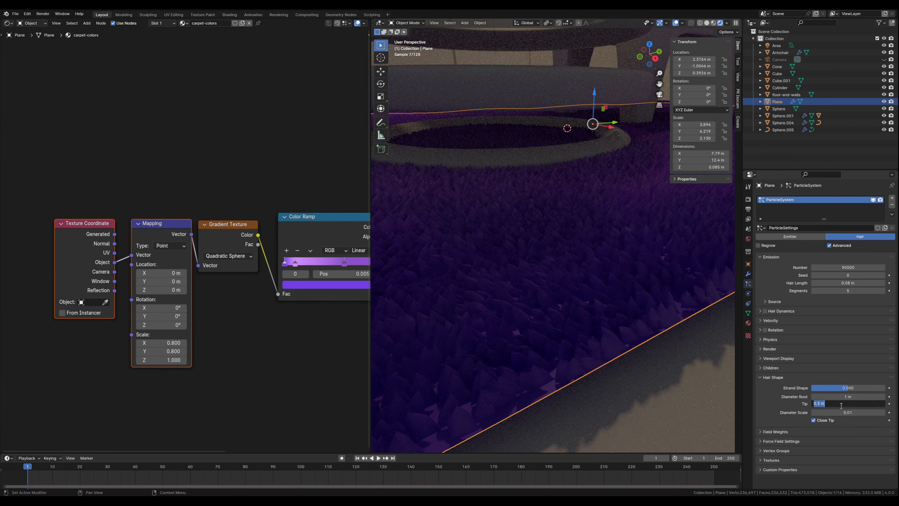
{"action": "type", "text": "0.2"}
{"action": "key", "text": "Return"}
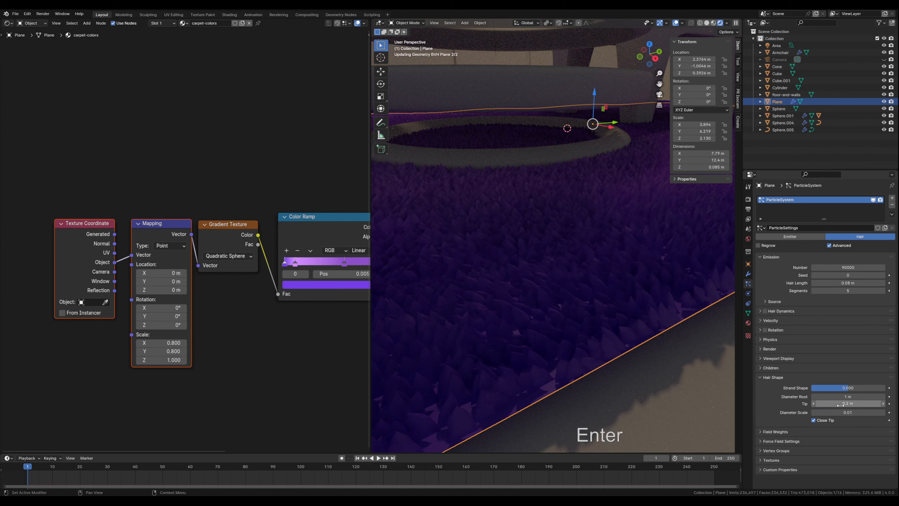
Step: Apply the rug's scale transform
{"action": "scroll", "coordinate": [594, 335], "scroll_direction": "down", "scroll_amount": 5}
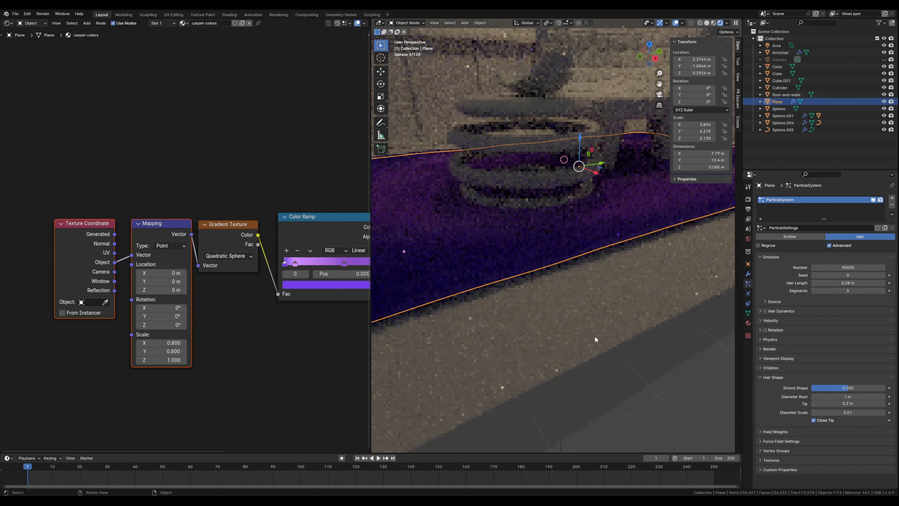
{"action": "middle_click_drag", "start_coordinate": [522, 275], "coordinate": [526, 294], "text": "shift"}
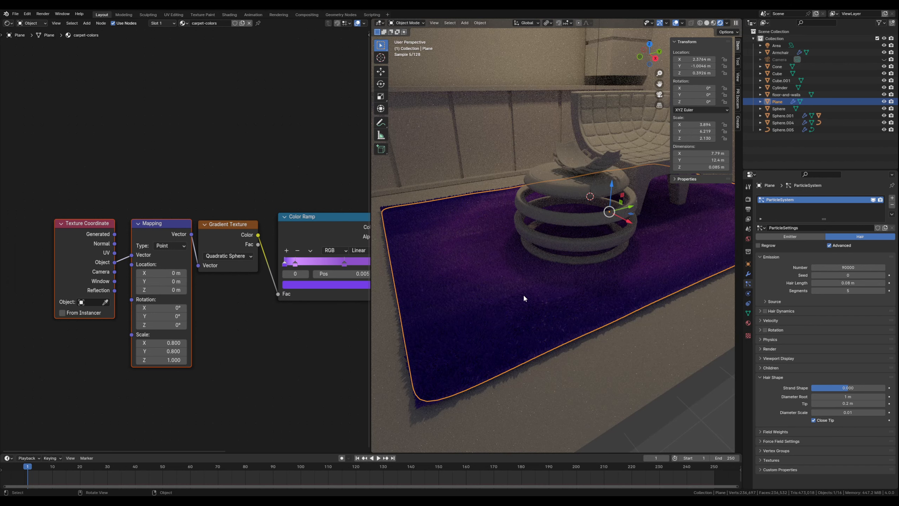
{"action": "key", "text": "ctrl+a"}
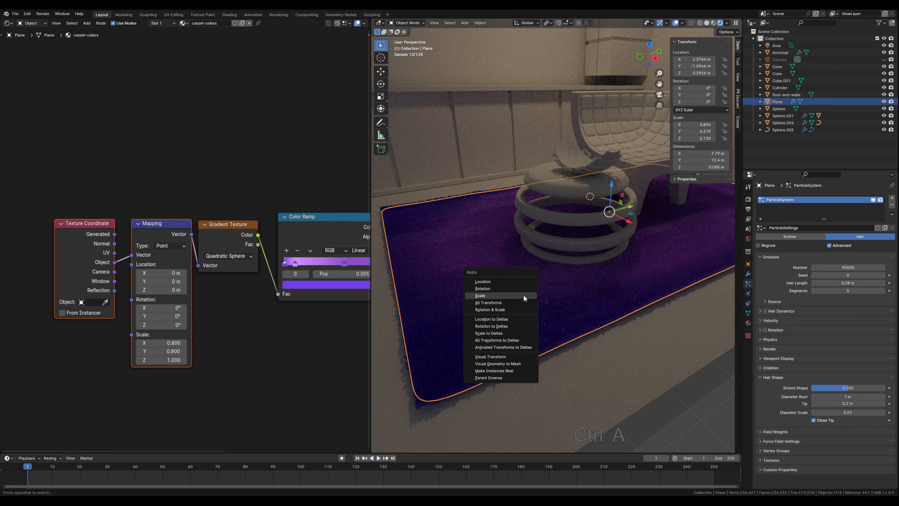
{"action": "left_click", "coordinate": [524, 297]}
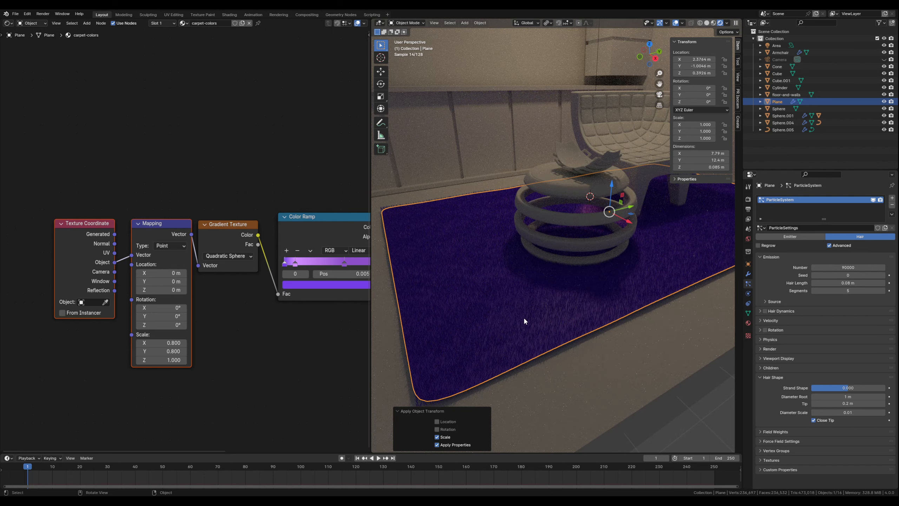
Step: Inspect the rescaled hair strands up close and set their tip diameter to 0.5 m
{"action": "middle_click_drag", "start_coordinate": [523, 316], "coordinate": [538, 279]}
{"action": "scroll", "coordinate": [531, 312], "scroll_direction": "up", "scroll_amount": 5}
{"action": "scroll", "coordinate": [535, 272], "scroll_direction": "up", "scroll_amount": 4}
{"action": "scroll", "coordinate": [534, 271], "scroll_direction": "down", "scroll_amount": 3}
{"action": "scroll", "coordinate": [534, 272], "scroll_direction": "down", "scroll_amount": 3}
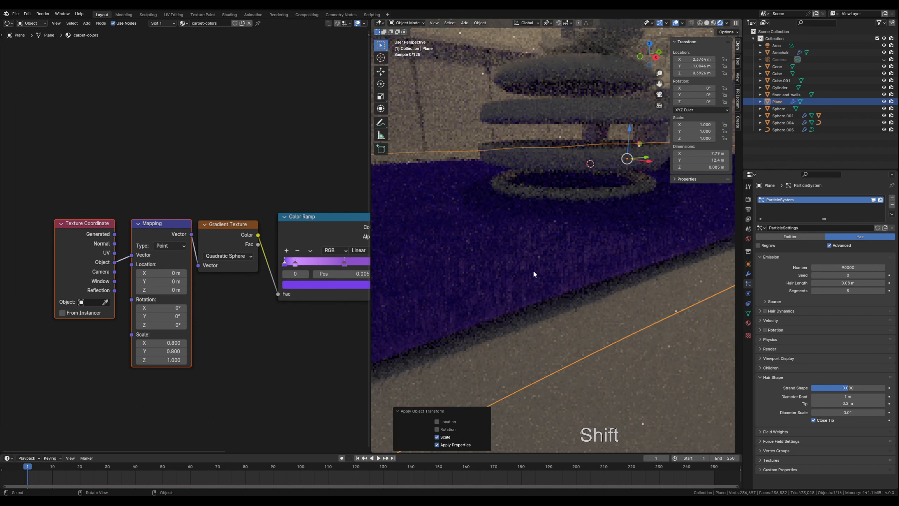
{"action": "scroll", "coordinate": [534, 271], "scroll_direction": "up", "scroll_amount": 3}
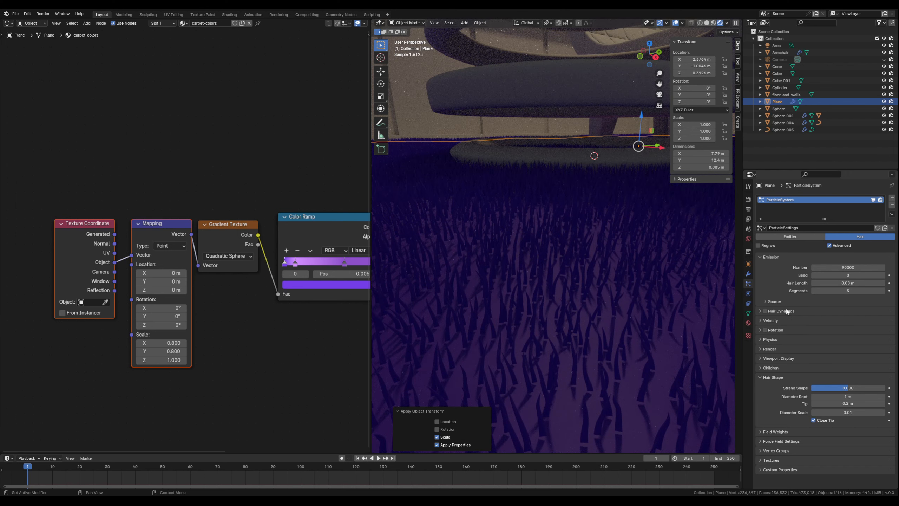
{"action": "left_click", "coordinate": [761, 339]}
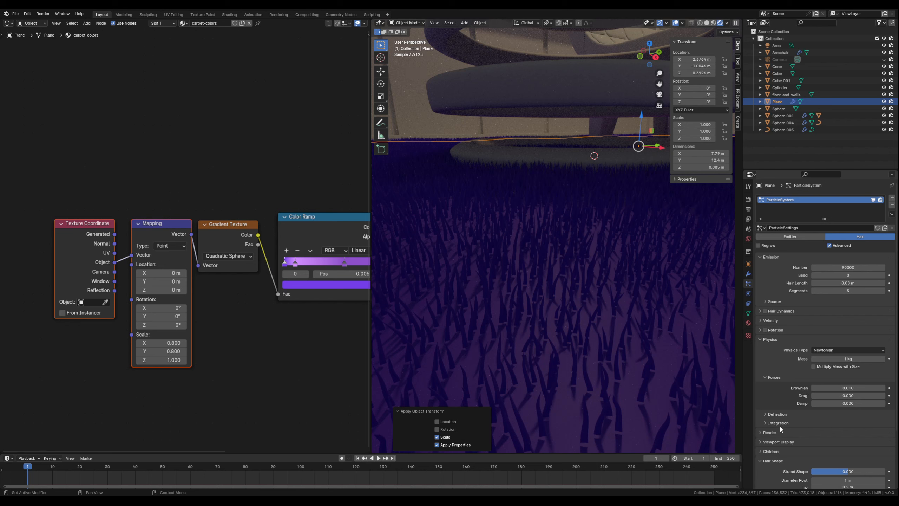
{"action": "scroll", "coordinate": [801, 453], "scroll_direction": "down", "scroll_amount": 2}
{"action": "left_click", "coordinate": [838, 460]}
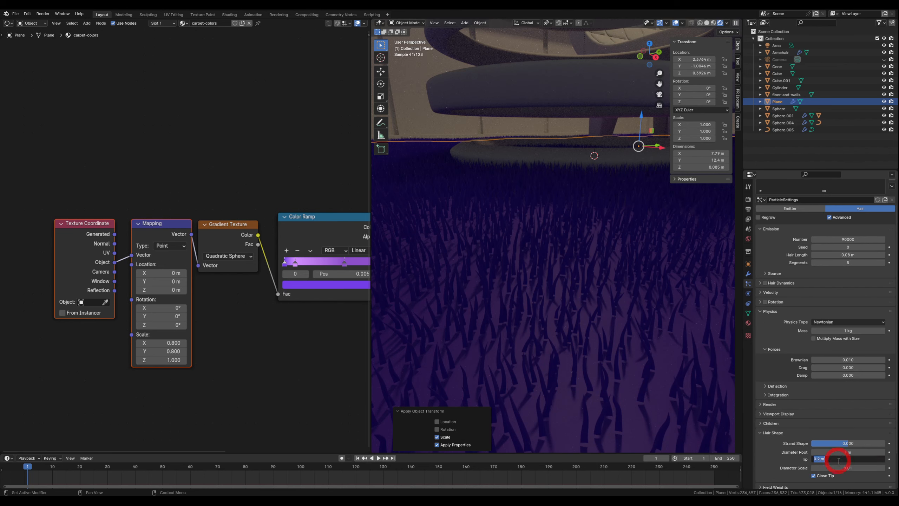
{"action": "type", "text": "0.5"}
{"action": "key", "text": "Return"}
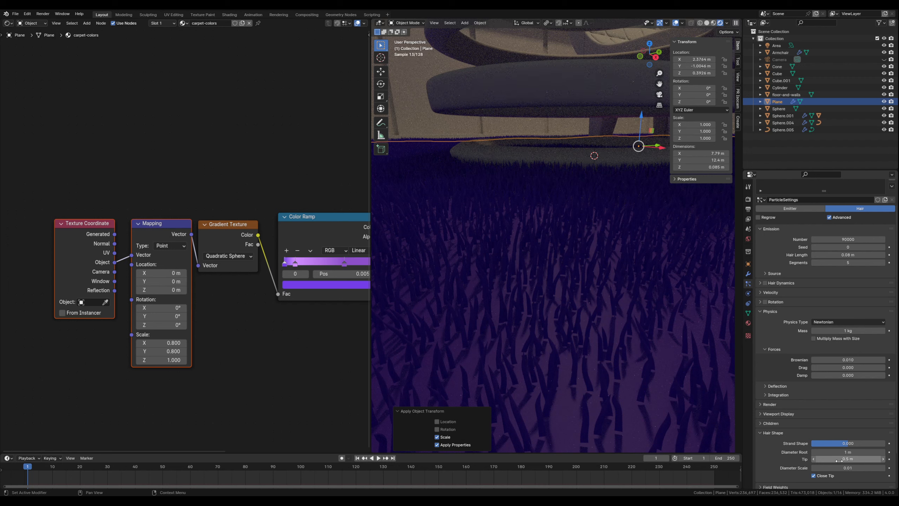
{"action": "left_click", "coordinate": [839, 460]}
{"action": "left_click", "coordinate": [795, 459]}
Step: From the top view, set the Mapping node's scale to 0.300 in X and 0.200 in Y
{"action": "scroll", "coordinate": [627, 355], "scroll_direction": "down", "scroll_amount": 6}
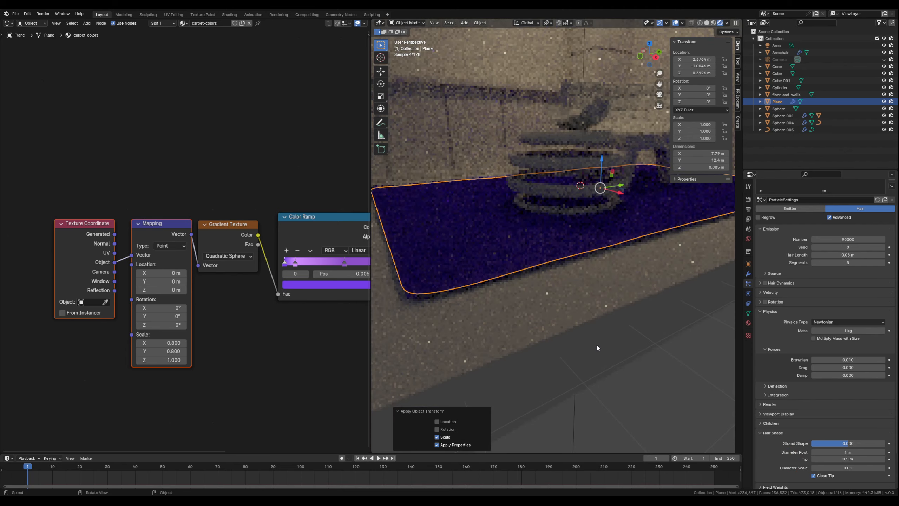
{"action": "middle_click_drag", "start_coordinate": [550, 265], "coordinate": [546, 282], "text": "shift"}
{"action": "scroll", "coordinate": [546, 282], "scroll_direction": "down", "scroll_amount": 2}
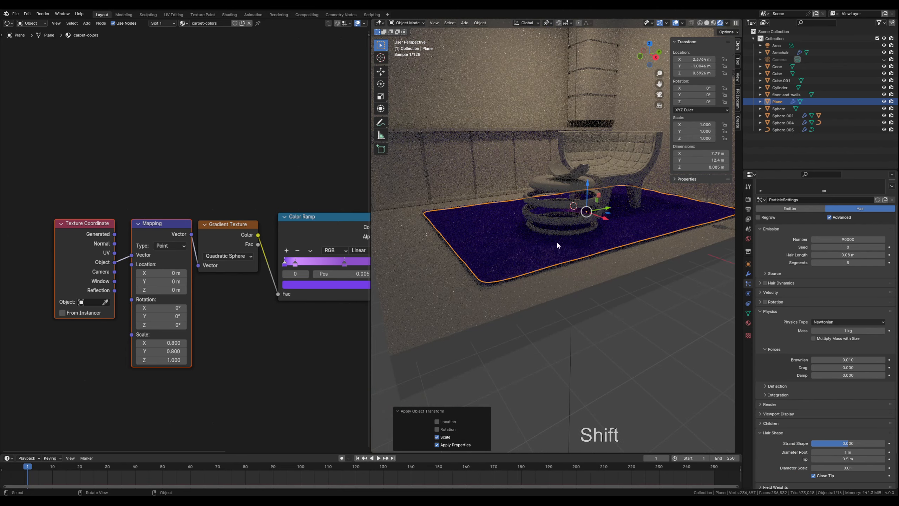
{"action": "middle_click_drag", "start_coordinate": [557, 243], "coordinate": [557, 257]}
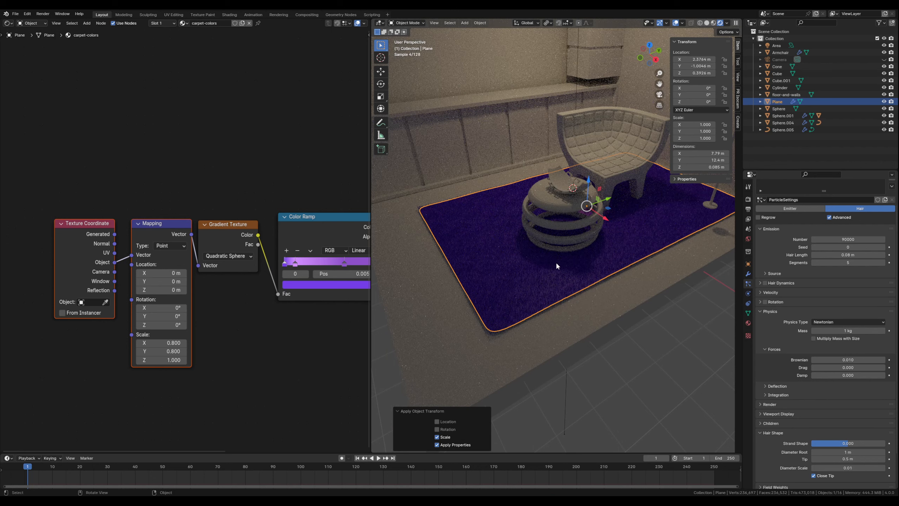
{"action": "key", "text": "KP_7"}
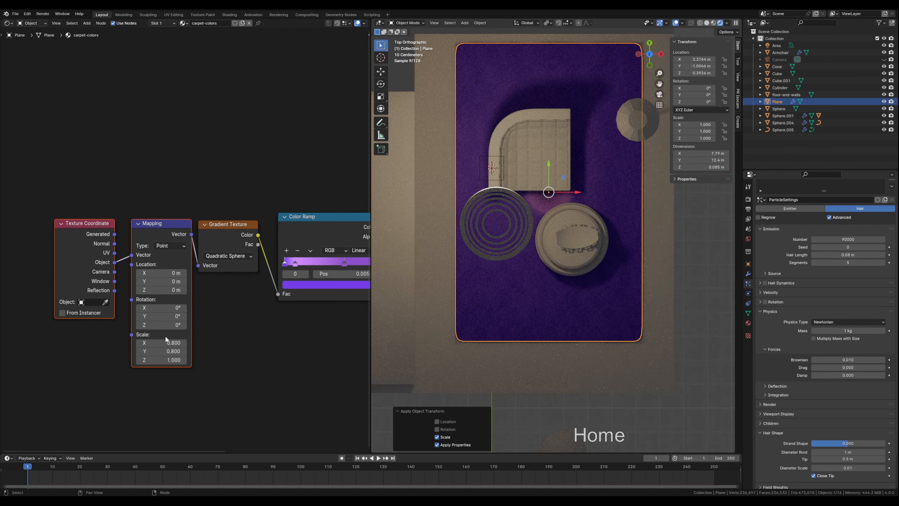
{"action": "left_click_drag", "start_coordinate": [165, 342], "coordinate": [158, 351]}
{"action": "left_click", "coordinate": [201, 348]}
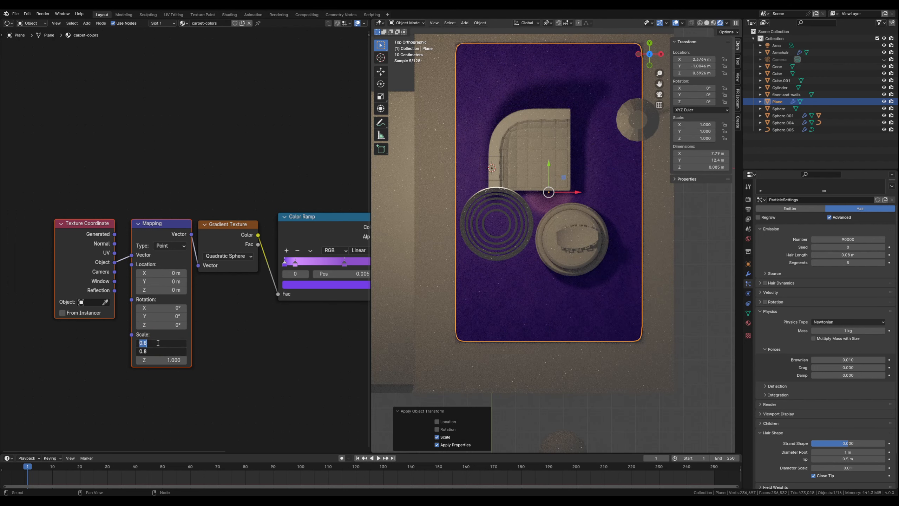
{"action": "type", "text": "1.3"}
{"action": "key", "text": "Return"}
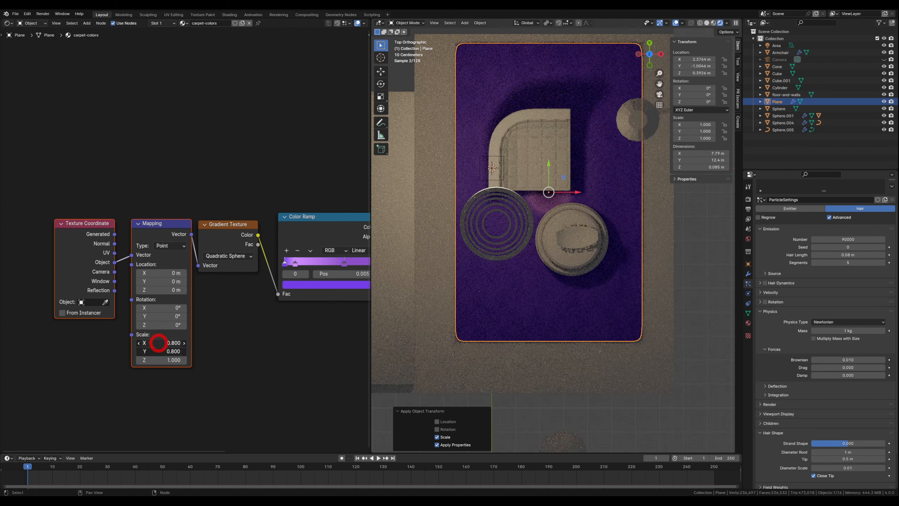
{"action": "mouse_move", "coordinate": [158, 343]}
{"action": "left_mouse_down", "text": "ctrl"}
{"action": "mouse_move", "coordinate": [119, 343]}
{"action": "mouse_move", "coordinate": [159, 342]}
{"action": "left_mouse_up", "text": "ctrl"}
{"action": "left_click", "coordinate": [185, 343]}
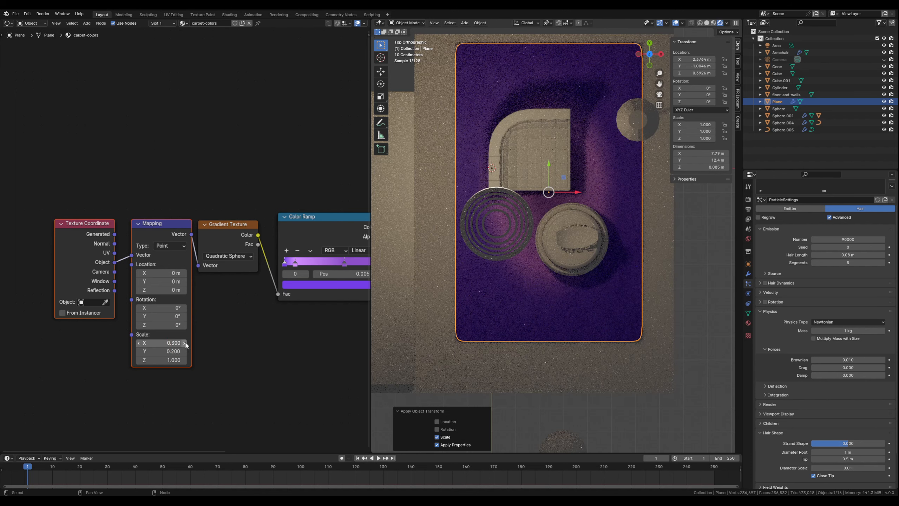
Step: Try lowering the Mapping node's scale to 0.100 in both X and Y
{"action": "left_click", "coordinate": [185, 352]}
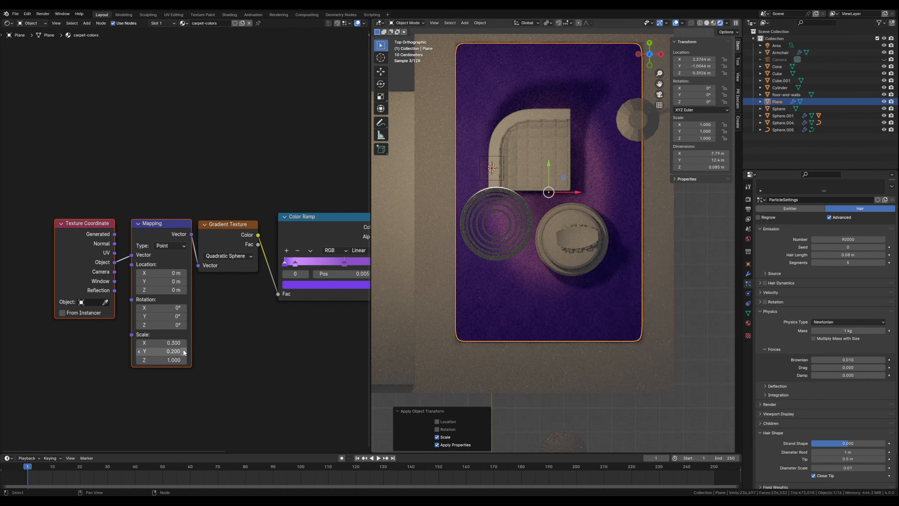
{"action": "left_click", "coordinate": [138, 342]}
{"action": "left_click", "coordinate": [138, 351]}
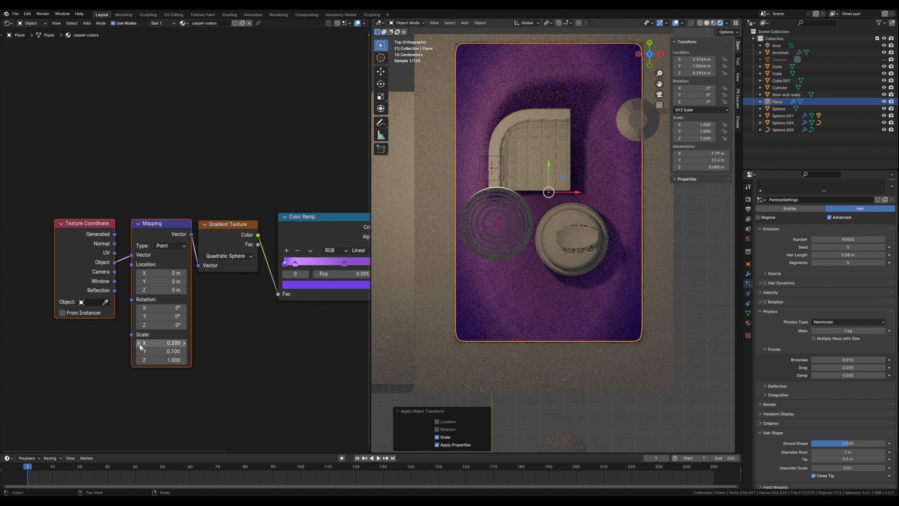
{"action": "left_click", "coordinate": [139, 343]}
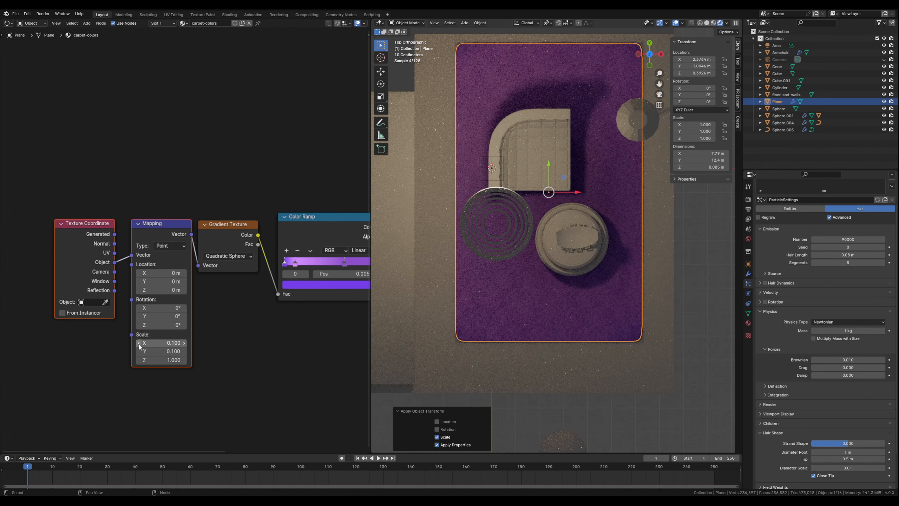
Step: Set the Mapping node's scale to 0.150 in X and Y and check the rug's gradient in perspective
{"action": "left_click", "coordinate": [168, 343]}
{"action": "type", "text": "0.1"}
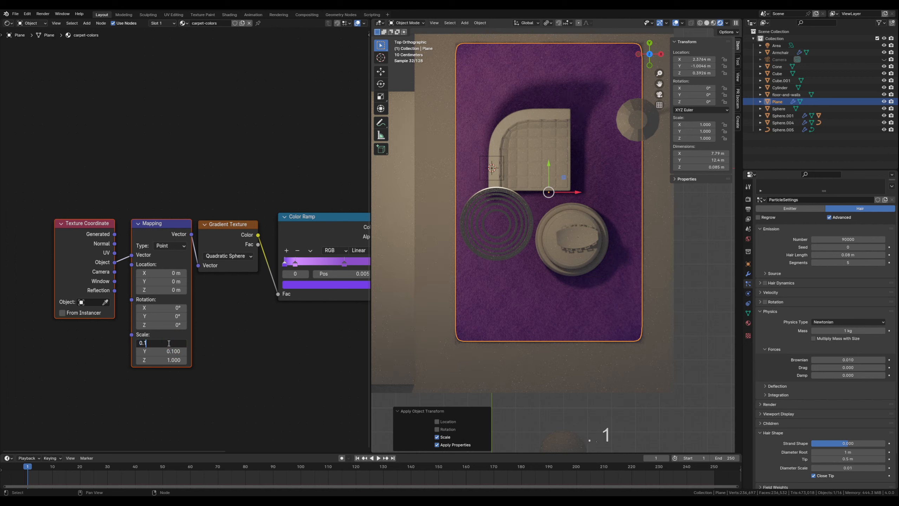
{"action": "type", "text": "5"}
{"action": "key", "text": "Tab"}
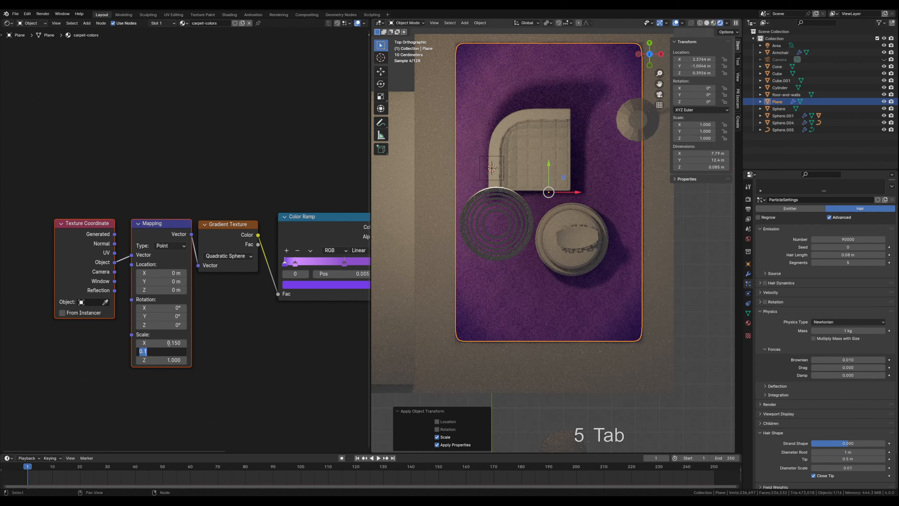
{"action": "type", "text": "0."}
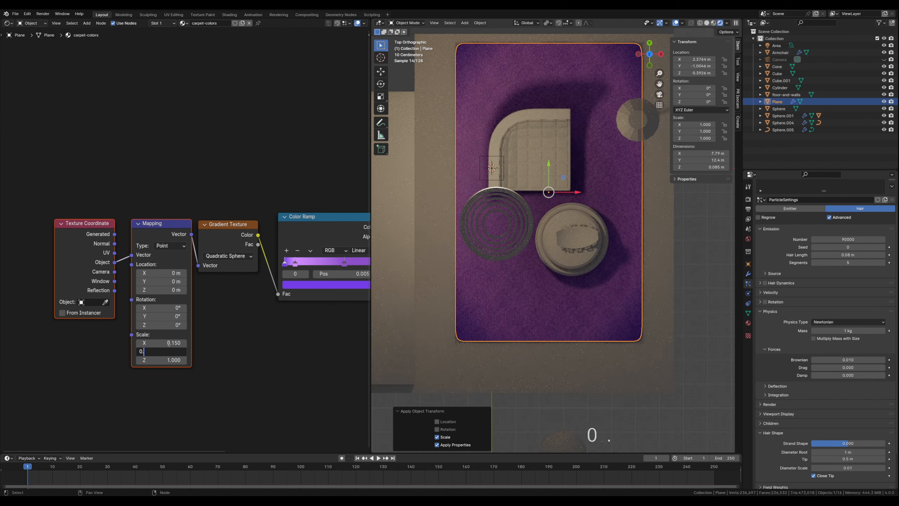
{"action": "type", "text": "150"}
{"action": "key", "text": "Return"}
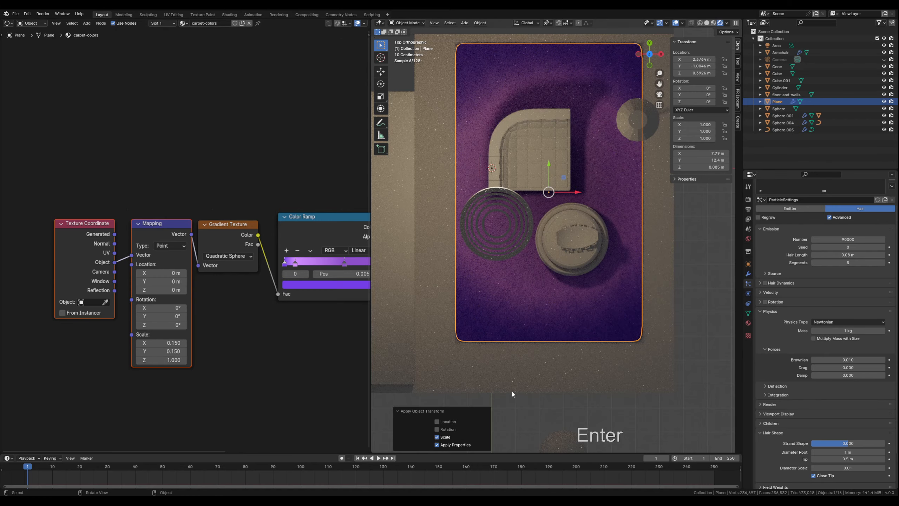
{"action": "middle_click_drag", "start_coordinate": [565, 343], "coordinate": [514, 266]}
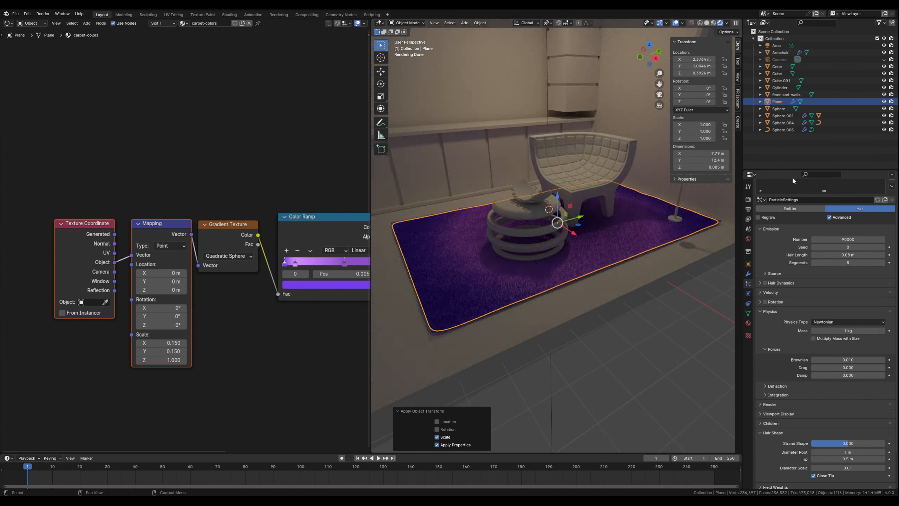
Step: Add a new material to the floor-and-walls object and widen the 3D viewport
{"action": "middle_click_drag", "start_coordinate": [468, 249], "coordinate": [476, 201], "text": "shift"}
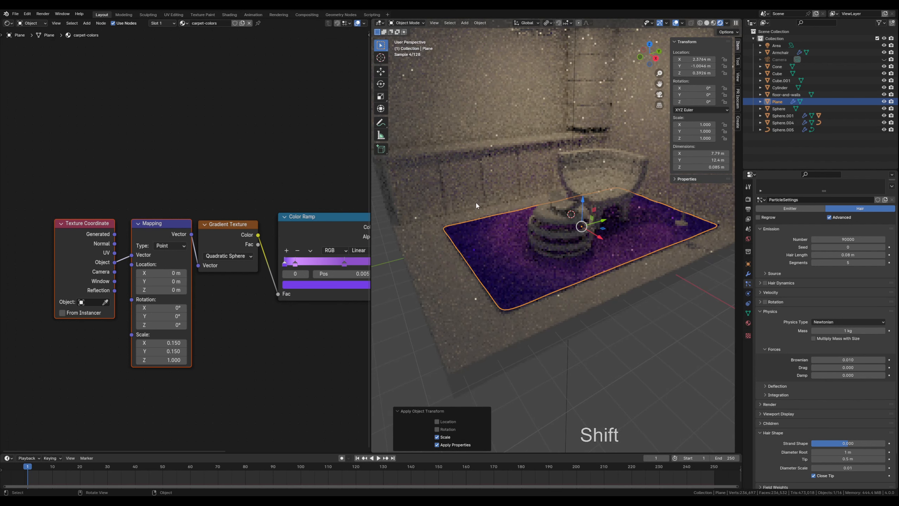
{"action": "left_click", "coordinate": [459, 292]}
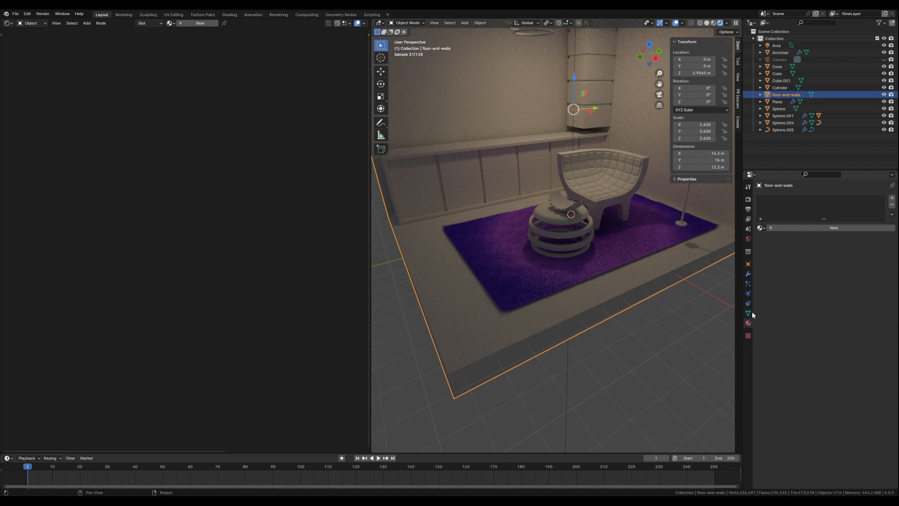
{"action": "left_click", "coordinate": [811, 227]}
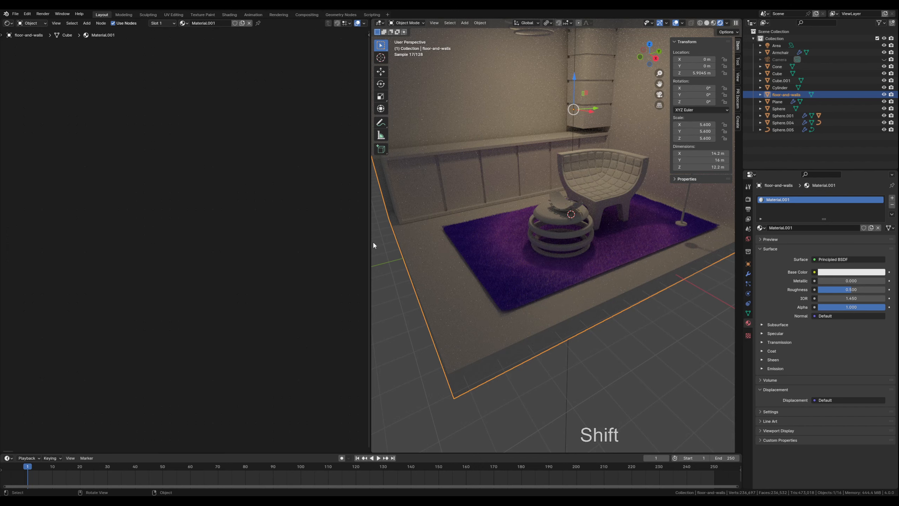
{"action": "left_click_drag", "start_coordinate": [371, 242], "coordinate": [162, 243]}
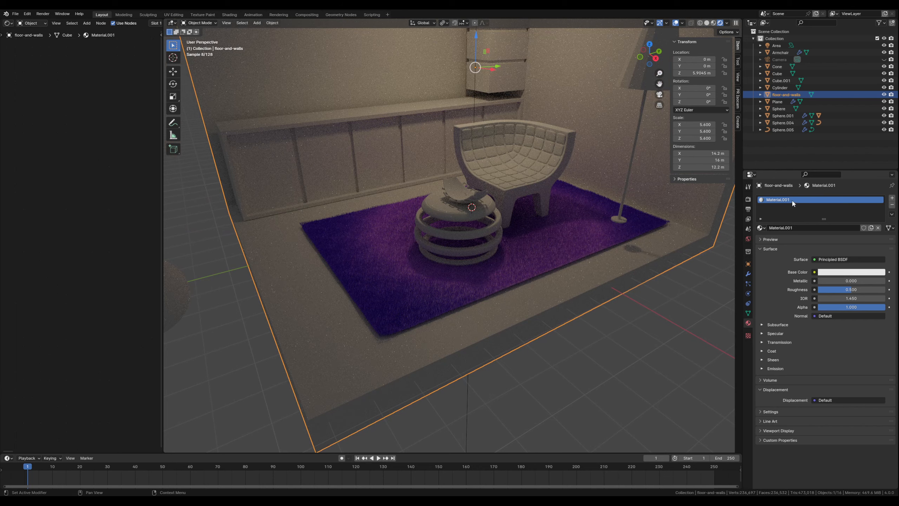
Step: Add two more material slots to the floor-and-walls object, each with a new material
{"action": "left_click", "coordinate": [892, 198]}
{"action": "left_click", "coordinate": [867, 239]}
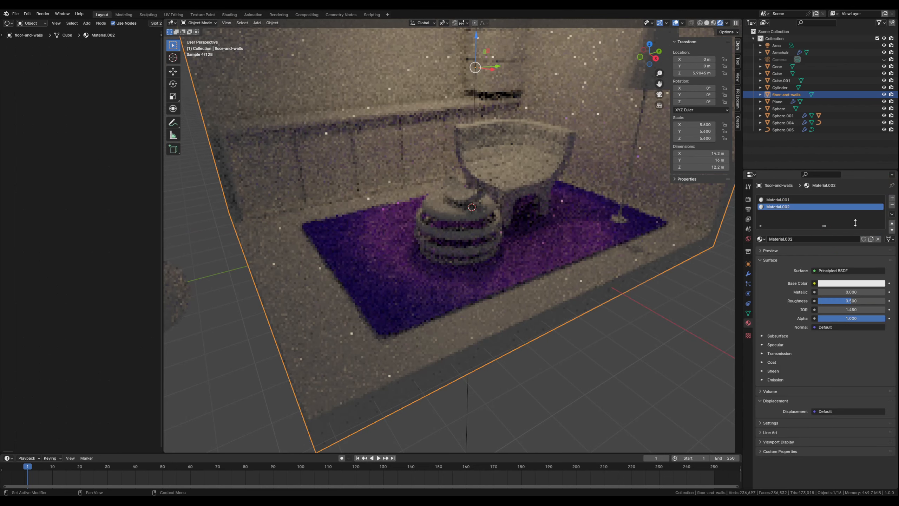
{"action": "left_click", "coordinate": [892, 199]}
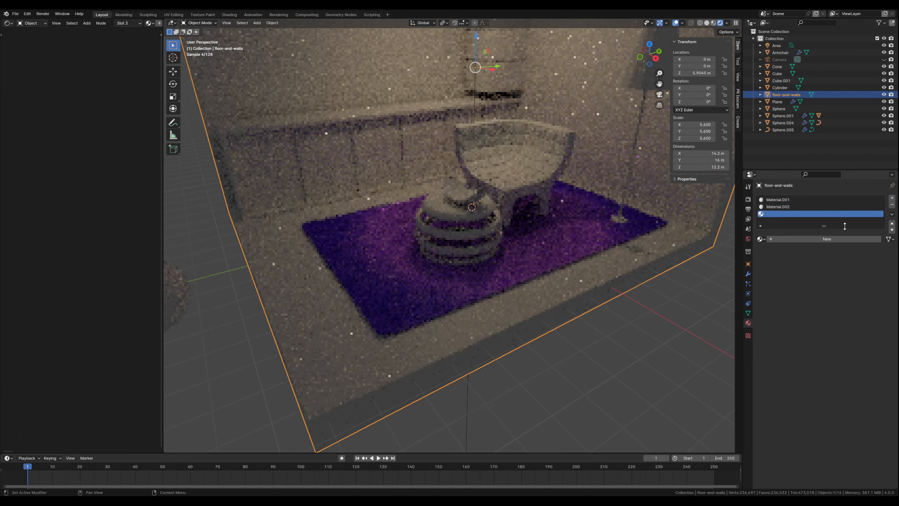
{"action": "left_click", "coordinate": [816, 240]}
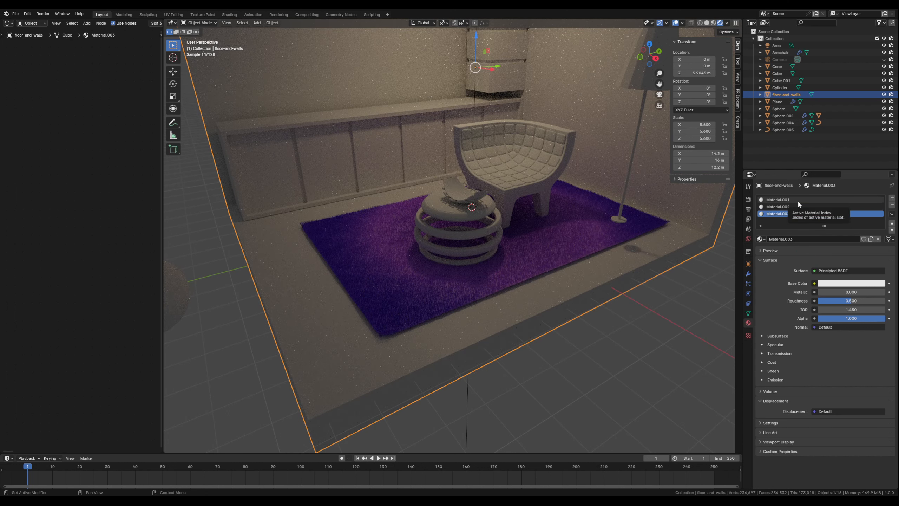
Step: Enter Edit Mode on the floor-and-walls object and select only its floor face in face select mode
{"action": "key", "text": "Tab"}
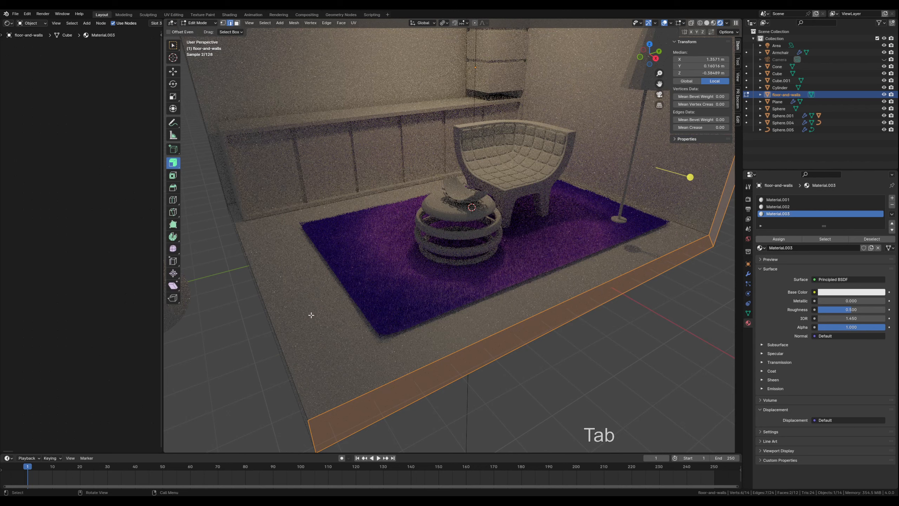
{"action": "left_click", "coordinate": [315, 309]}
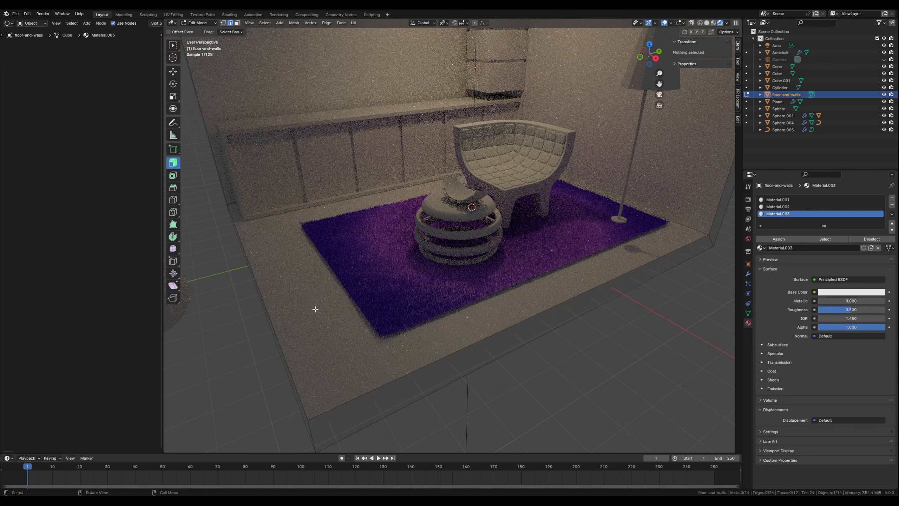
{"action": "key", "text": "3"}
{"action": "left_click", "coordinate": [321, 309]}
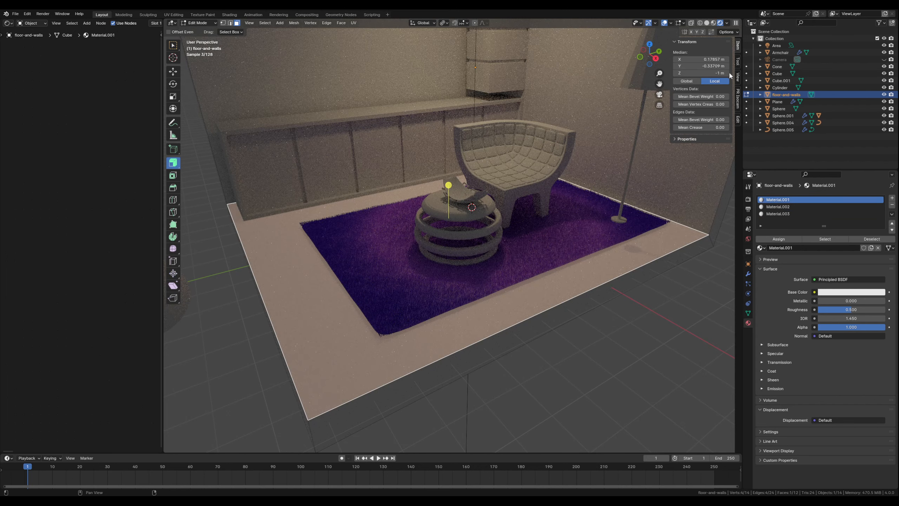
Step: Compare the scene in solid and material preview shading, and return to rendered shading
{"action": "left_click", "coordinate": [708, 23]}
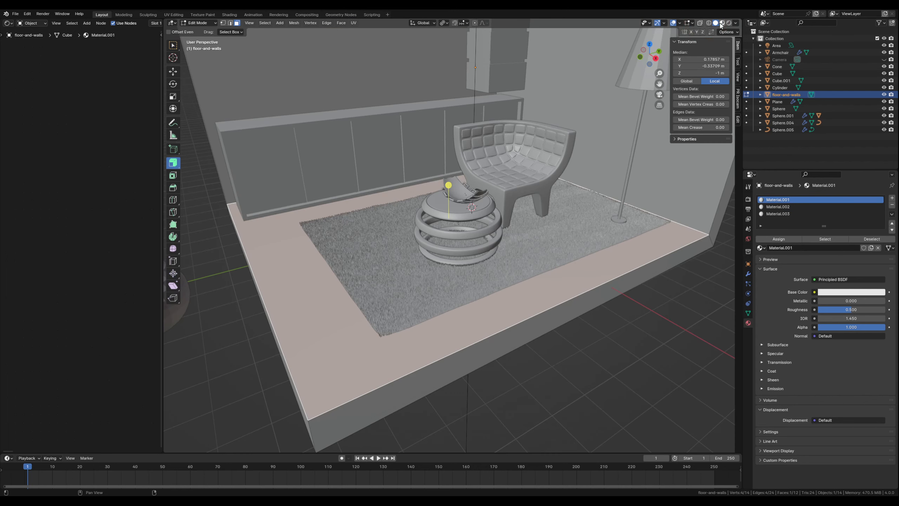
{"action": "left_click", "coordinate": [722, 23]}
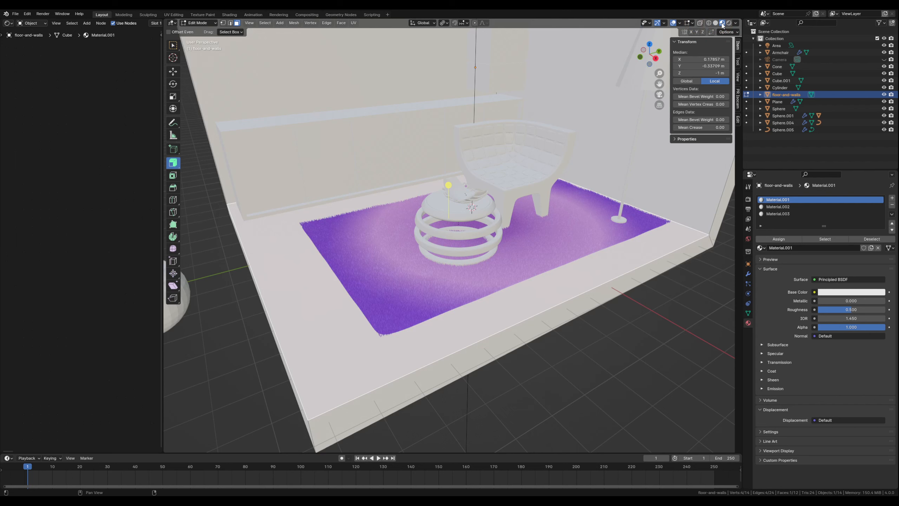
{"action": "left_click", "coordinate": [729, 24]}
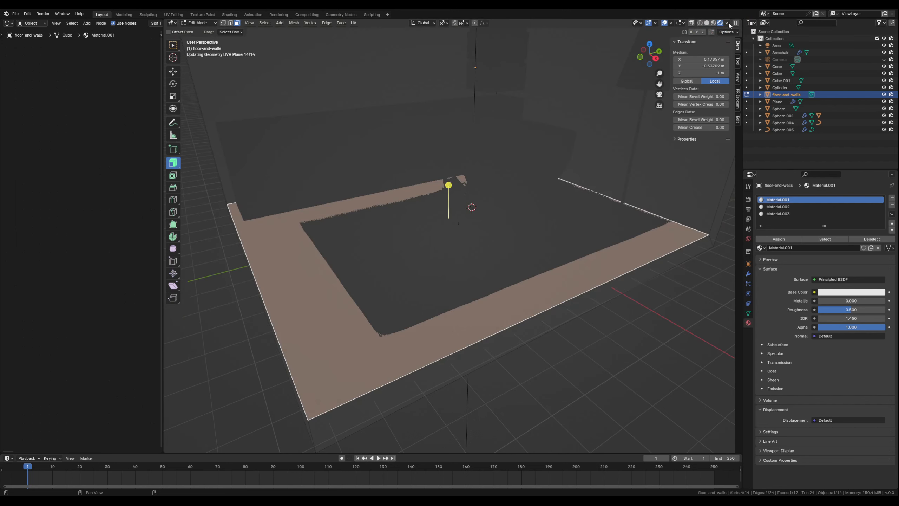
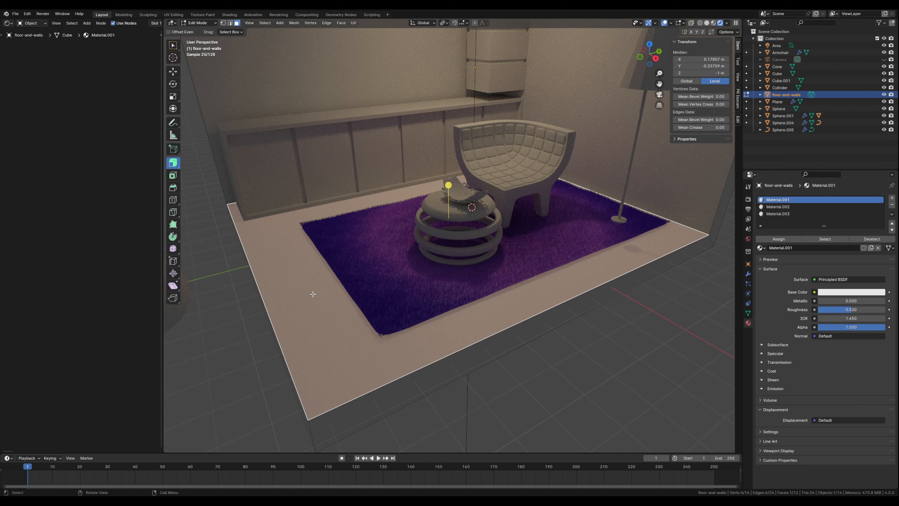
Step: Assign Material.001 to the floor, Material.002 to the wall behind the cabinets and Material.003 to the wall behind the floor lamp
{"action": "left_click", "coordinate": [781, 238]}
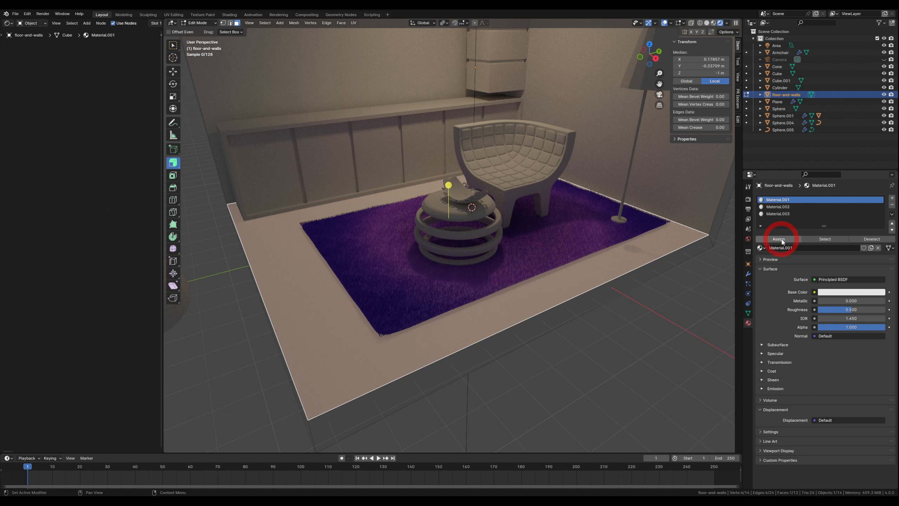
{"action": "left_click", "coordinate": [302, 92]}
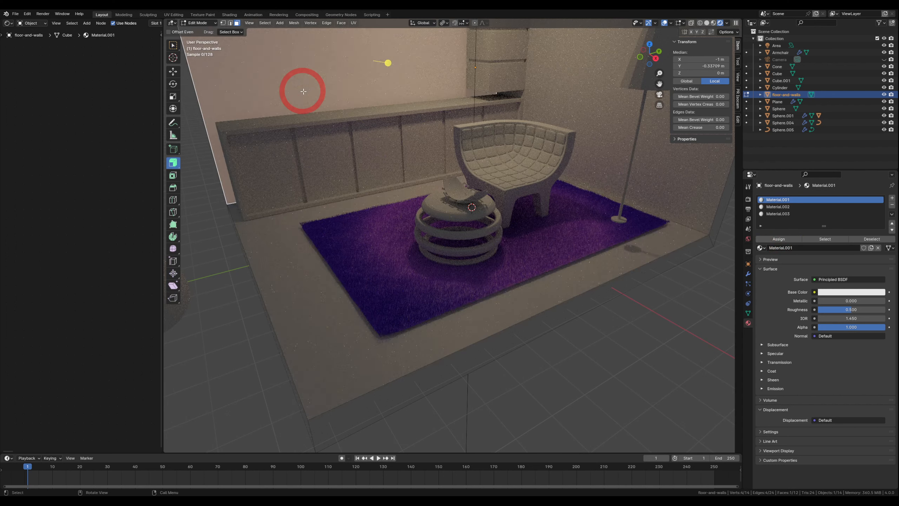
{"action": "left_click", "coordinate": [778, 207]}
{"action": "left_click", "coordinate": [791, 238]}
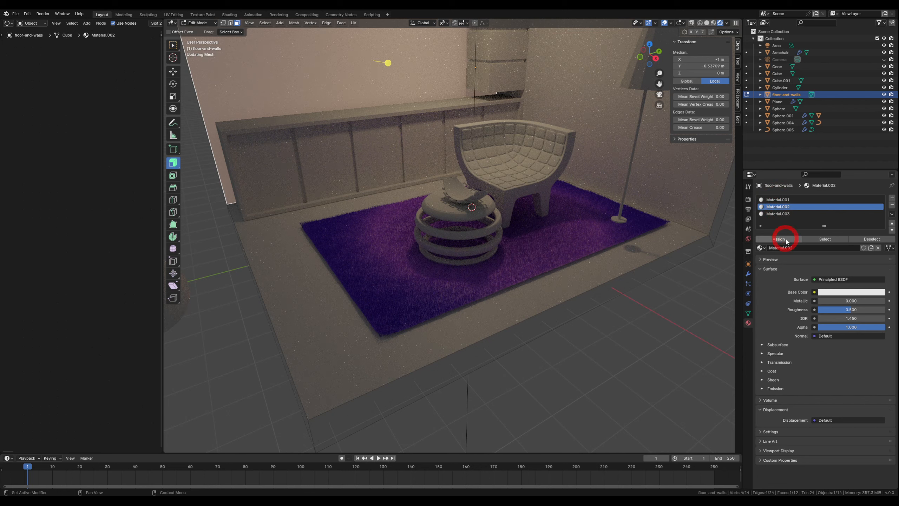
{"action": "left_click", "coordinate": [600, 110]}
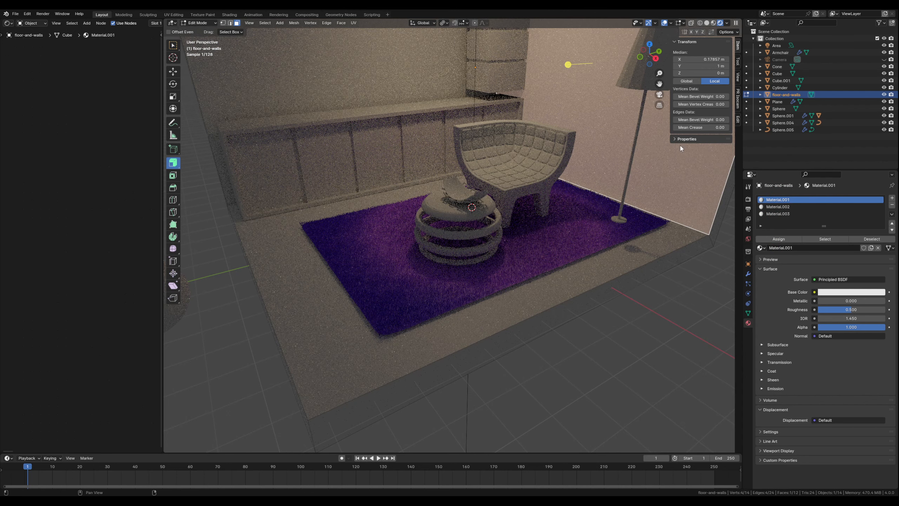
{"action": "left_click", "coordinate": [776, 214]}
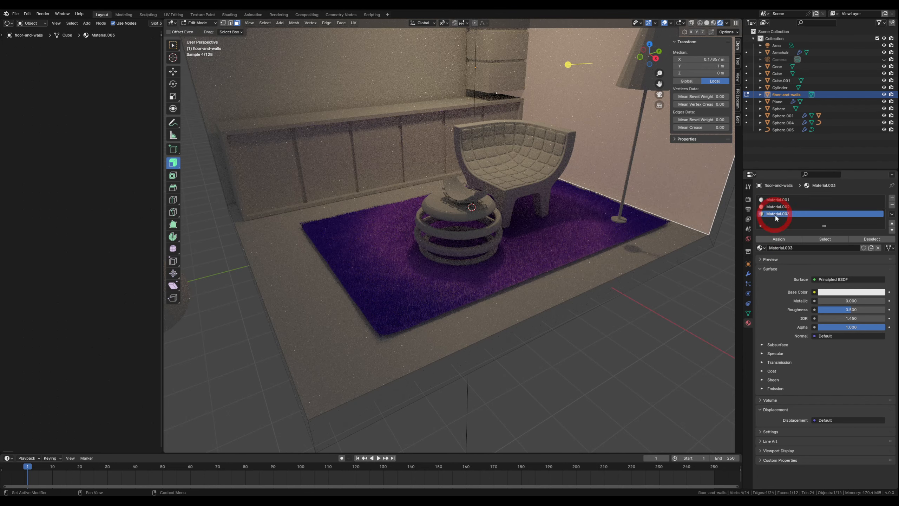
{"action": "left_click", "coordinate": [782, 240]}
Step: Set the base color of the floor's Material.001 to purple with hue 0.700
{"action": "left_click", "coordinate": [306, 286]}
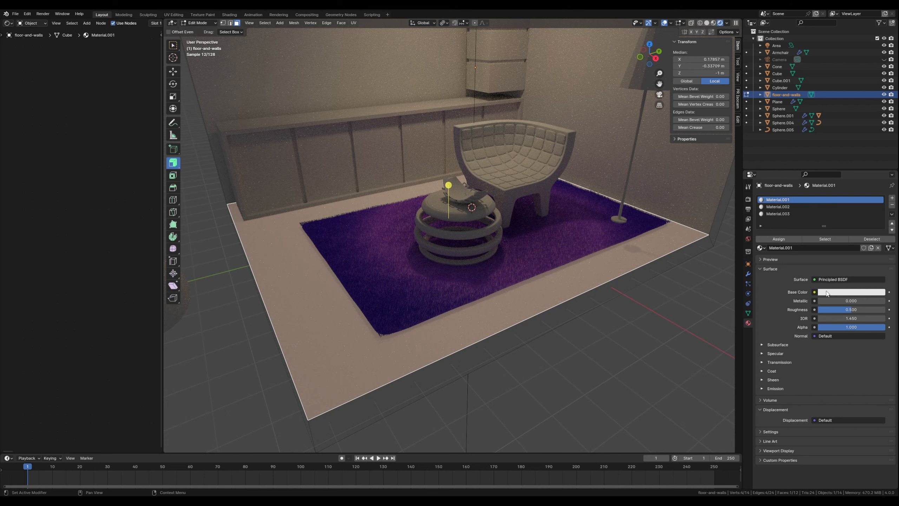
{"action": "left_click", "coordinate": [827, 293]}
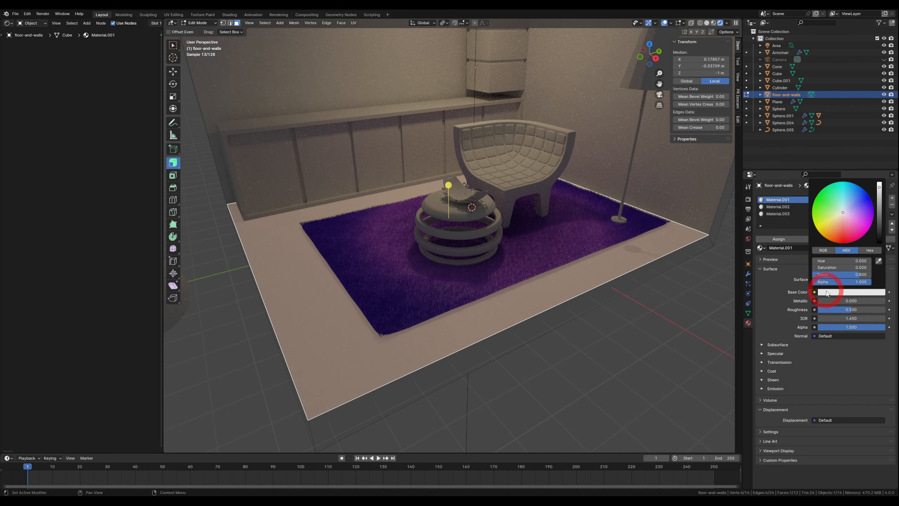
{"action": "left_click", "coordinate": [863, 209]}
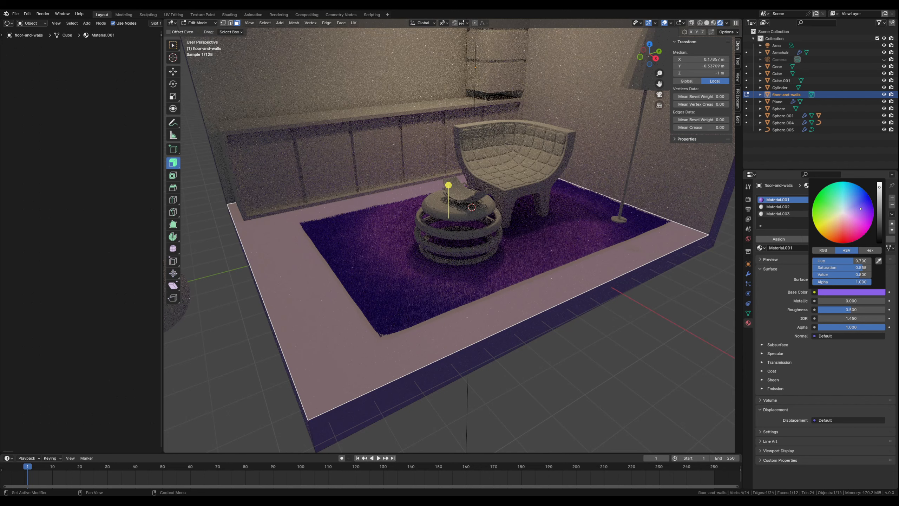
{"action": "left_click", "coordinate": [539, 408]}
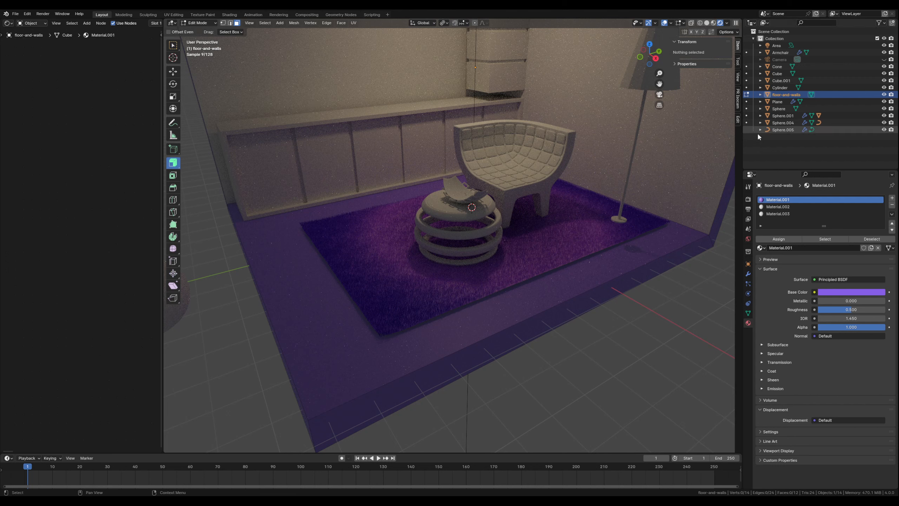
Step: Set the base color of Material.002 on the cabinet wall to yellow with hue 0.173 and saturation 0.762
{"action": "left_click", "coordinate": [785, 209]}
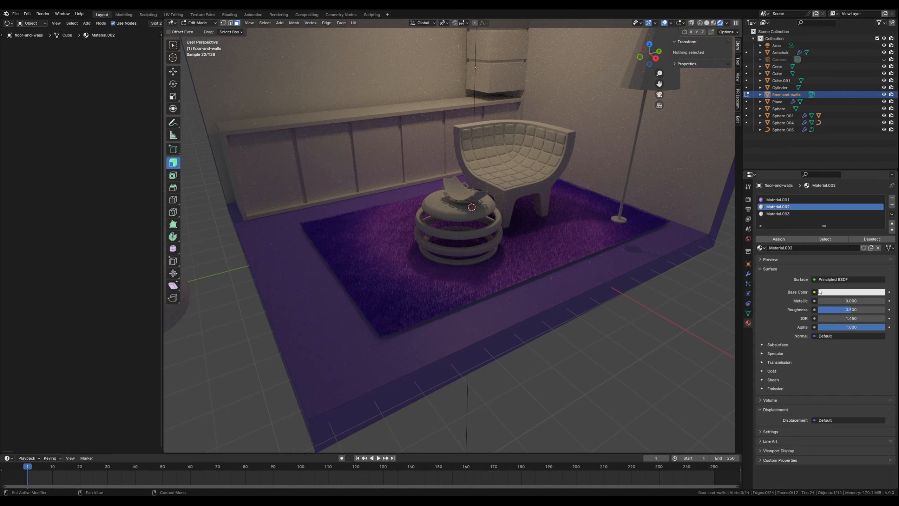
{"action": "left_click", "coordinate": [825, 293]}
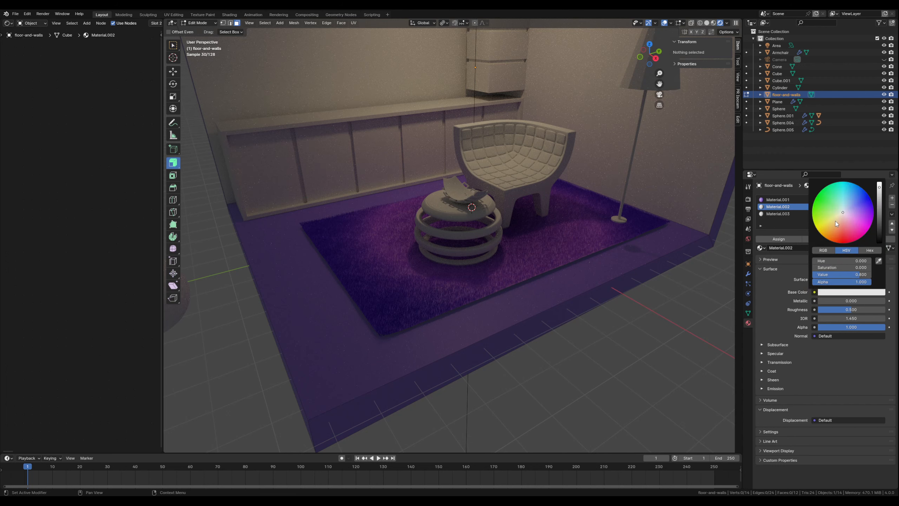
{"action": "left_click", "coordinate": [836, 221]}
{"action": "left_click_drag", "start_coordinate": [836, 221], "coordinate": [830, 219]}
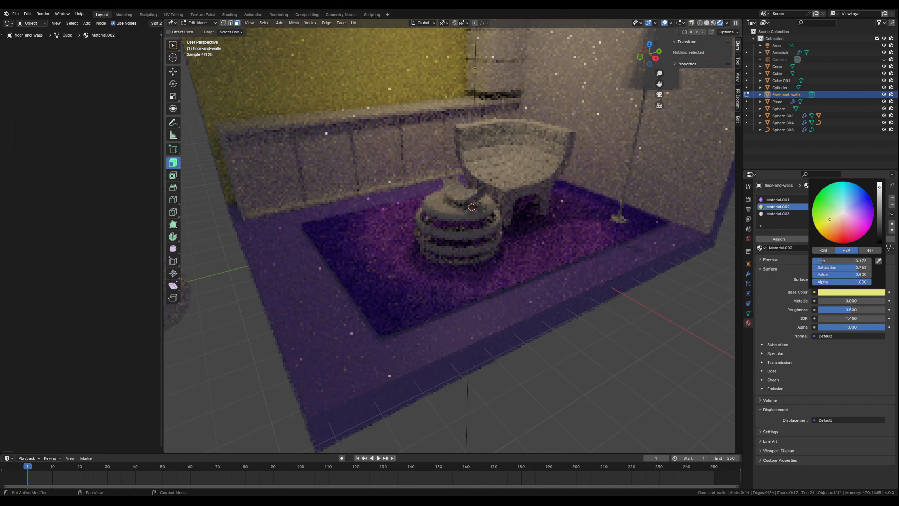
Step: Set the base color of Material.003 on the wall behind the floor lamp to light salmon, leave Edit Mode and deselect the room
{"action": "left_click", "coordinate": [651, 183]}
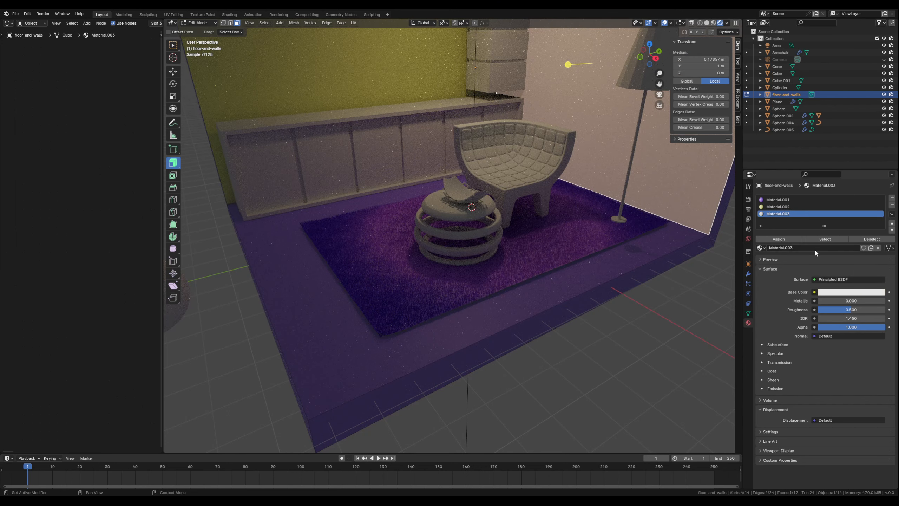
{"action": "left_click", "coordinate": [824, 292]}
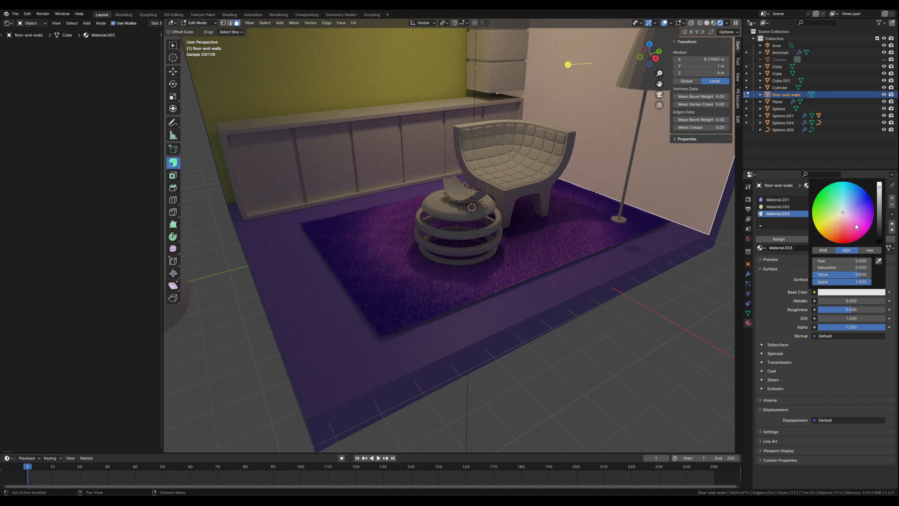
{"action": "left_click", "coordinate": [840, 223]}
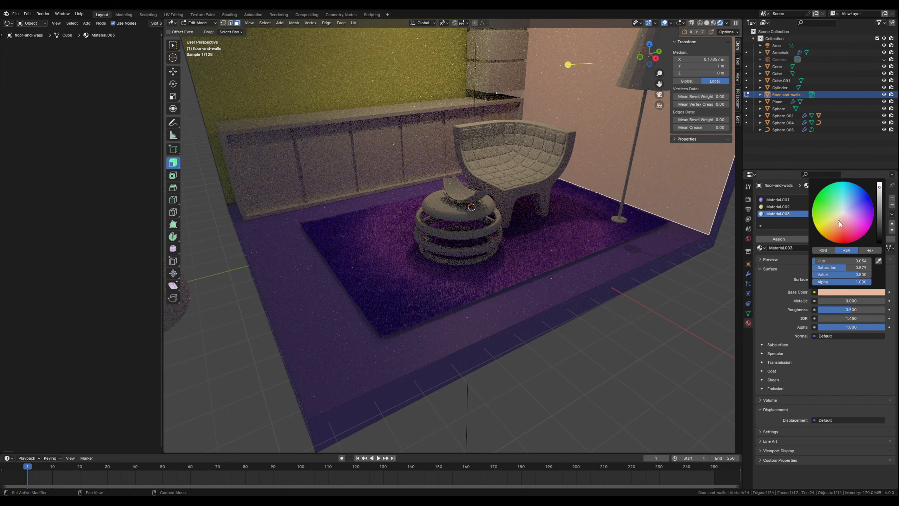
{"action": "left_click_drag", "start_coordinate": [840, 222], "coordinate": [841, 222]}
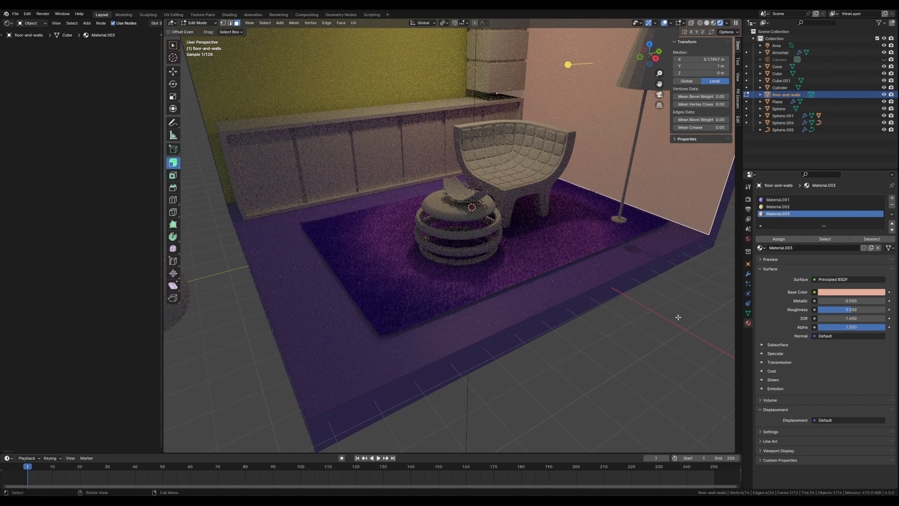
{"action": "left_click", "coordinate": [639, 281]}
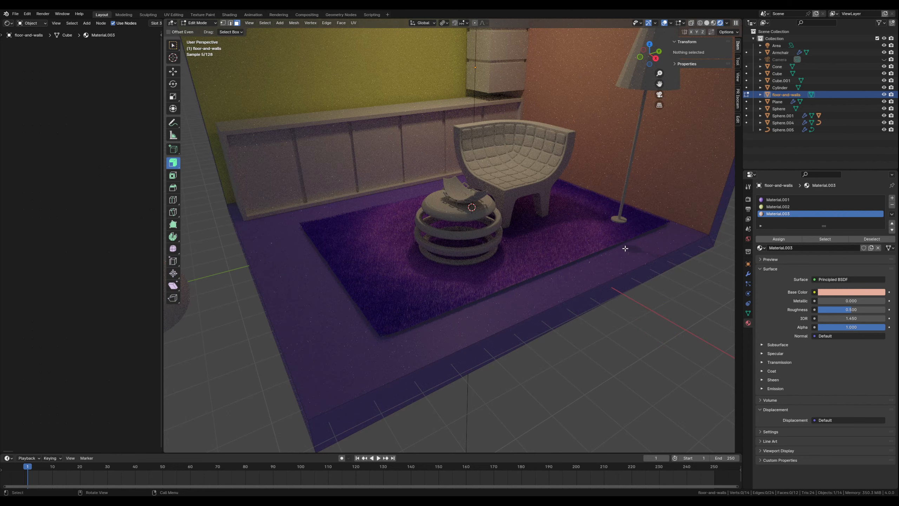
{"action": "middle_click_drag", "start_coordinate": [551, 227], "coordinate": [514, 265], "text": "shift"}
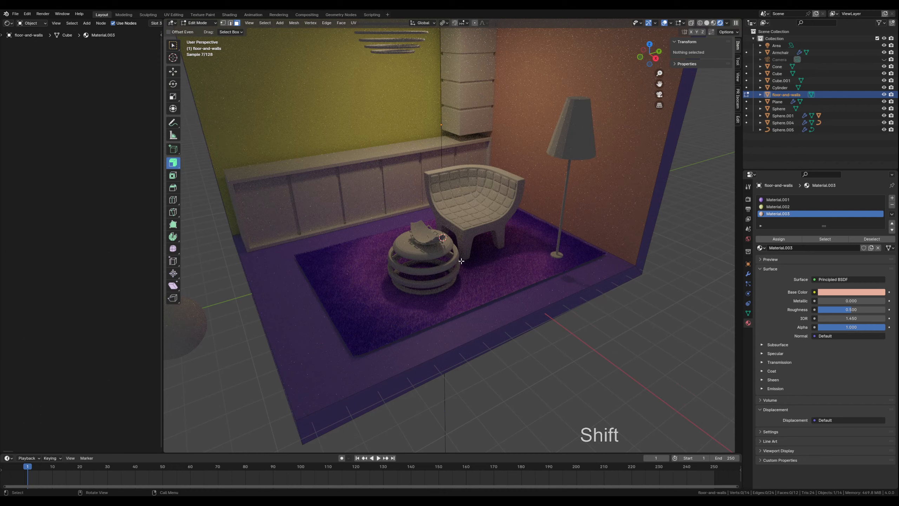
{"action": "key", "text": "Tab"}
{"action": "left_click", "coordinate": [596, 384]}
Step: Switch to solid shading and add a UV sphere to the scene in Object Mode
{"action": "middle_click_drag", "start_coordinate": [476, 299], "coordinate": [473, 262]}
{"action": "middle_click_drag", "start_coordinate": [517, 239], "coordinate": [501, 259], "text": "shift"}
{"action": "scroll", "coordinate": [500, 261], "scroll_direction": "up", "scroll_amount": 3}
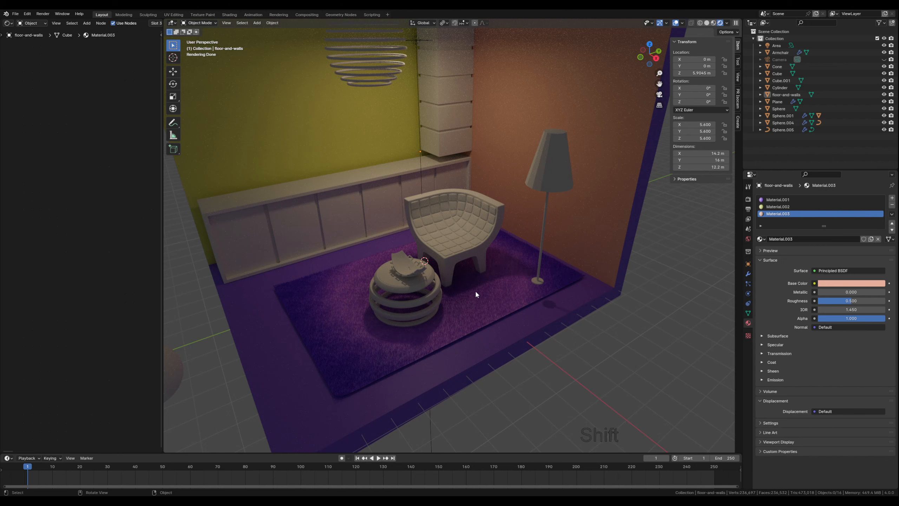
{"action": "middle_click_drag", "start_coordinate": [476, 295], "coordinate": [472, 313], "text": "shift"}
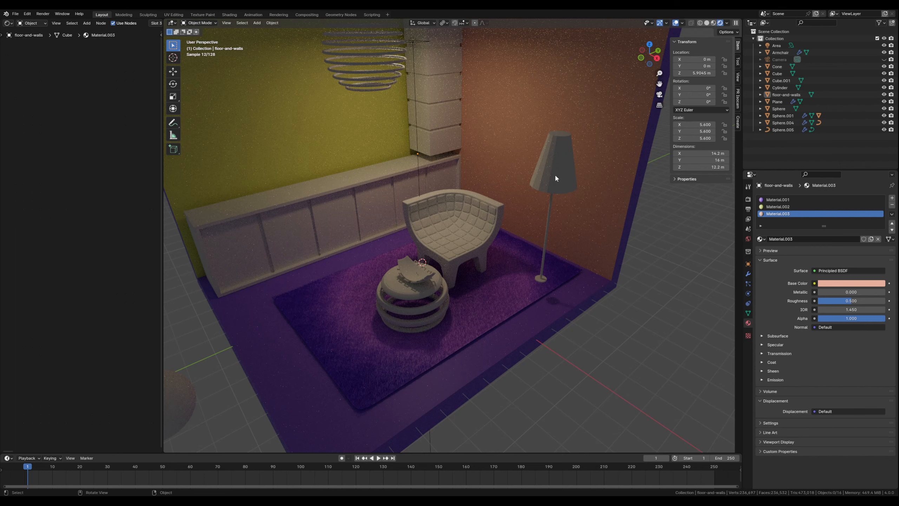
{"action": "mouse_move", "coordinate": [371, 104]}
{"action": "middle_mouse_down", "text": "shift"}
{"action": "mouse_move", "coordinate": [385, 110]}
{"action": "mouse_move", "coordinate": [385, 135]}
{"action": "mouse_move", "coordinate": [371, 99]}
{"action": "middle_mouse_up", "text": "shift"}
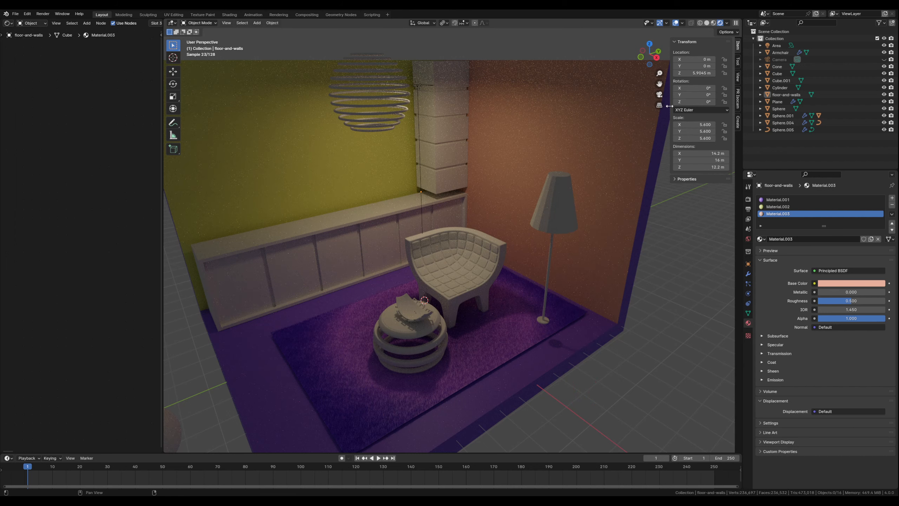
{"action": "left_click", "coordinate": [708, 24]}
{"action": "key", "text": "shift+a"}
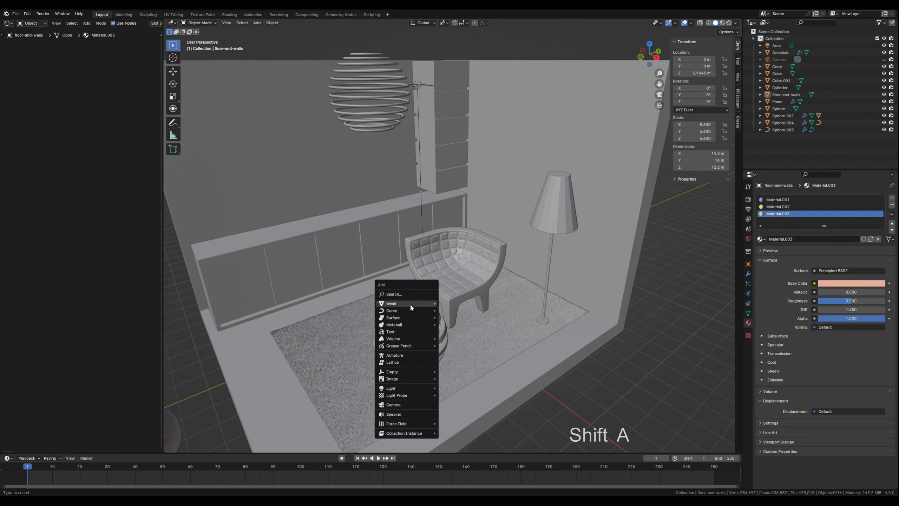
{"action": "mouse_move", "coordinate": [410, 303]}
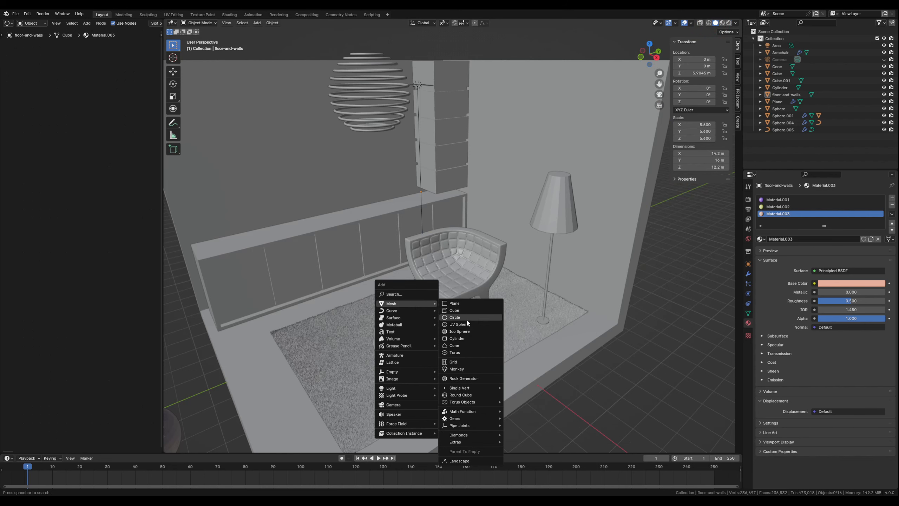
{"action": "left_click", "coordinate": [465, 323]}
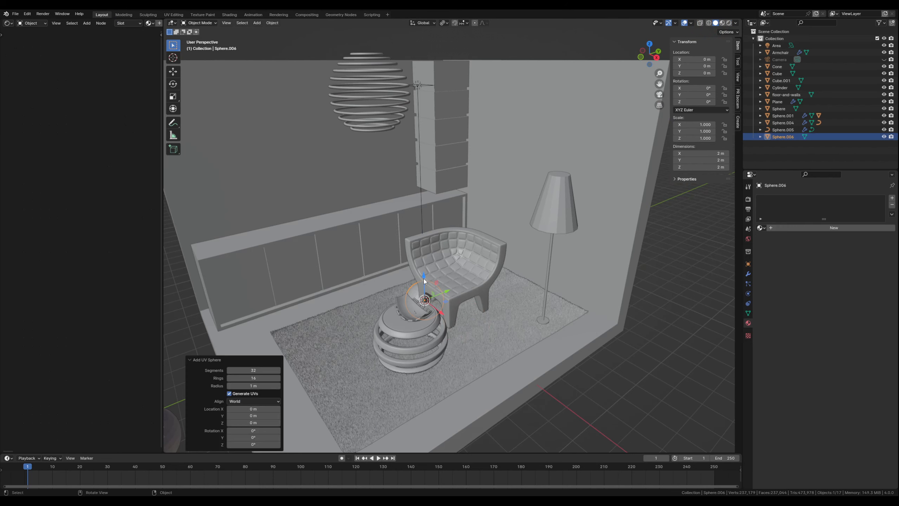
Step: Move the new sphere to the hanging ring lamp, at about X 0.22 m, Y -2.33 m and Z 9.16 m
{"action": "left_click_drag", "start_coordinate": [424, 279], "coordinate": [406, 96]}
{"action": "key", "text": "KP_Home"}
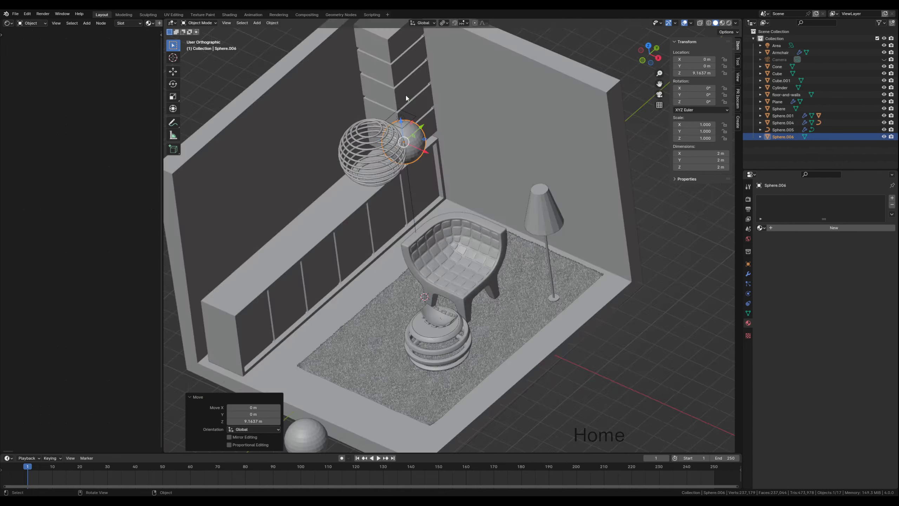
{"action": "left_click_drag", "start_coordinate": [410, 217], "coordinate": [398, 269]}
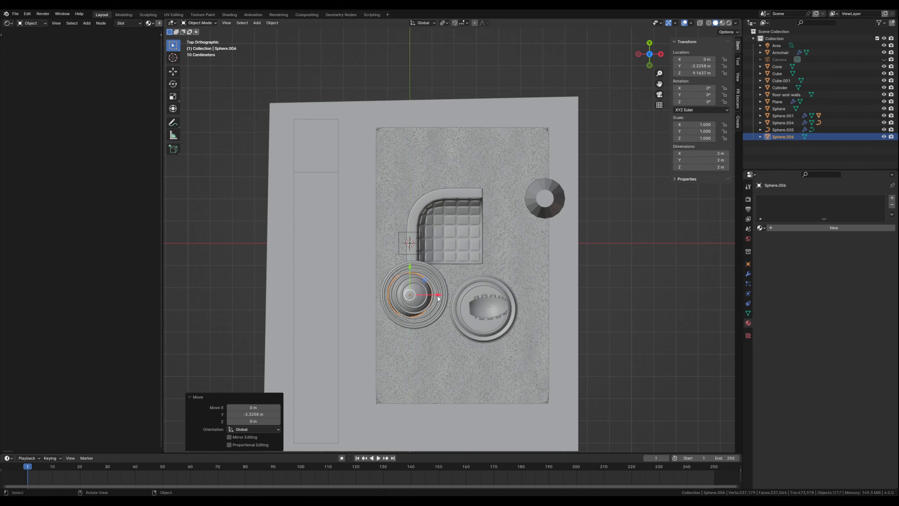
{"action": "left_click_drag", "start_coordinate": [439, 296], "coordinate": [444, 295]}
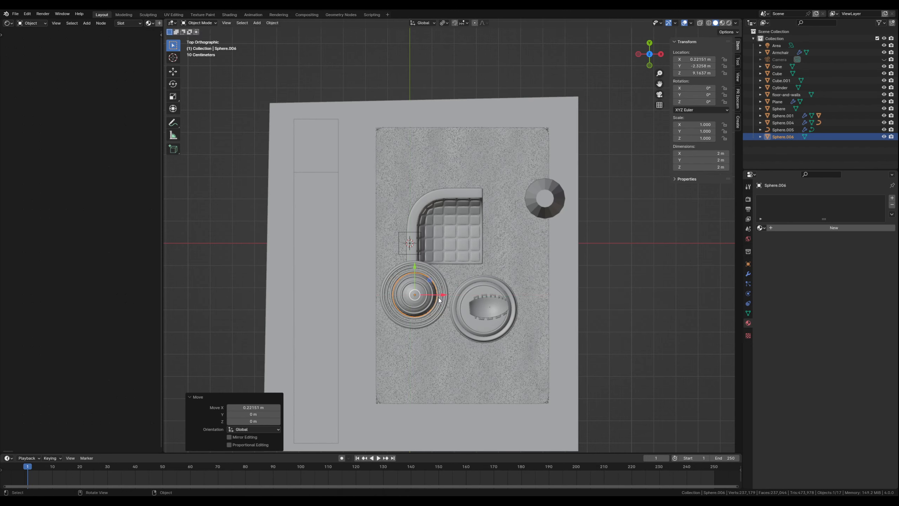
Step: Scale the sphere to about 0.382 and raise it inside the ring lamp to about Z 10.77 m
{"action": "key", "text": "s"}
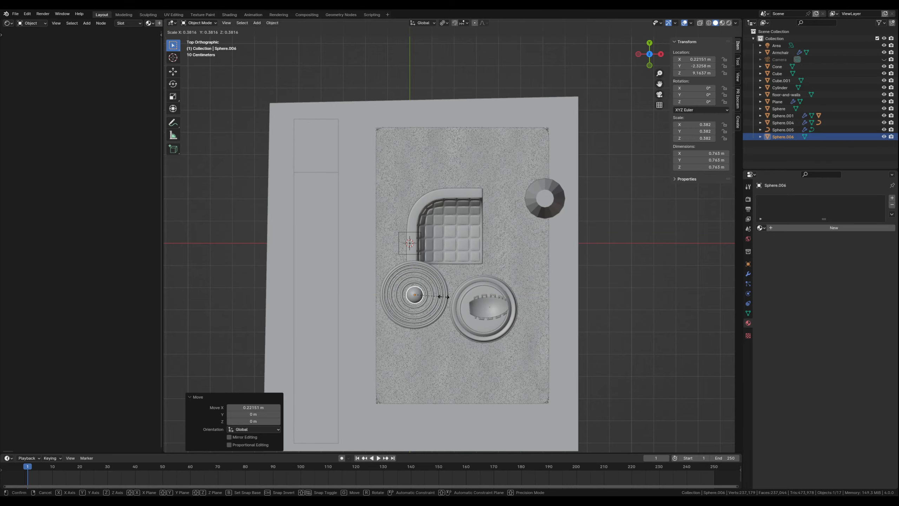
{"action": "left_click", "coordinate": [444, 296]}
{"action": "middle_click_drag", "start_coordinate": [444, 296], "coordinate": [374, 242]}
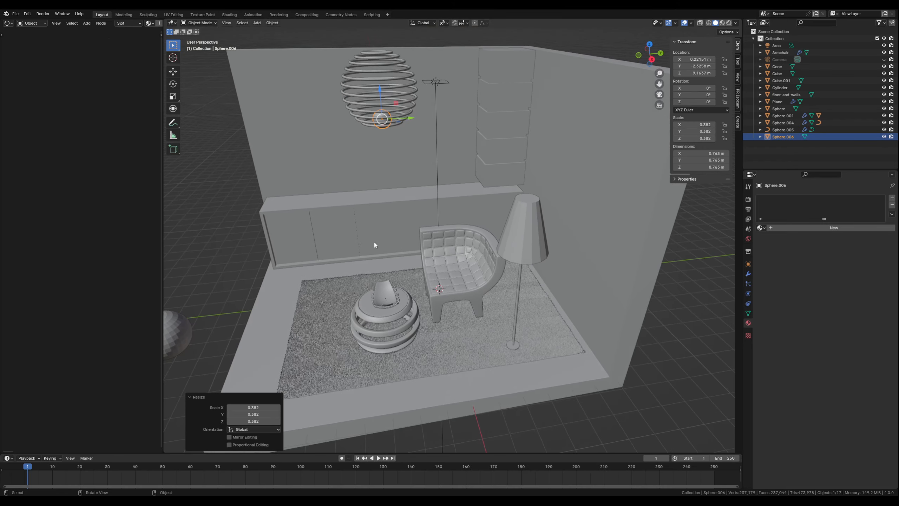
{"action": "left_click_drag", "start_coordinate": [380, 89], "coordinate": [384, 46]}
Step: Apply the scale of the small sphere inside the ring lamp
{"action": "middle_click_drag", "start_coordinate": [325, 141], "coordinate": [319, 228], "text": "shift"}
{"action": "middle_click_drag", "start_coordinate": [319, 228], "coordinate": [382, 280]}
{"action": "scroll", "coordinate": [377, 197], "scroll_direction": "down", "scroll_amount": 3}
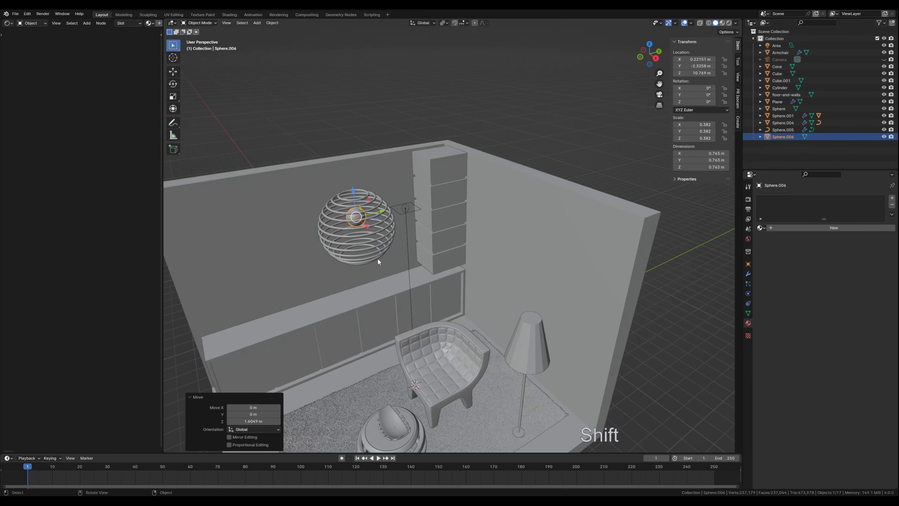
{"action": "key", "text": "ctrl+a"}
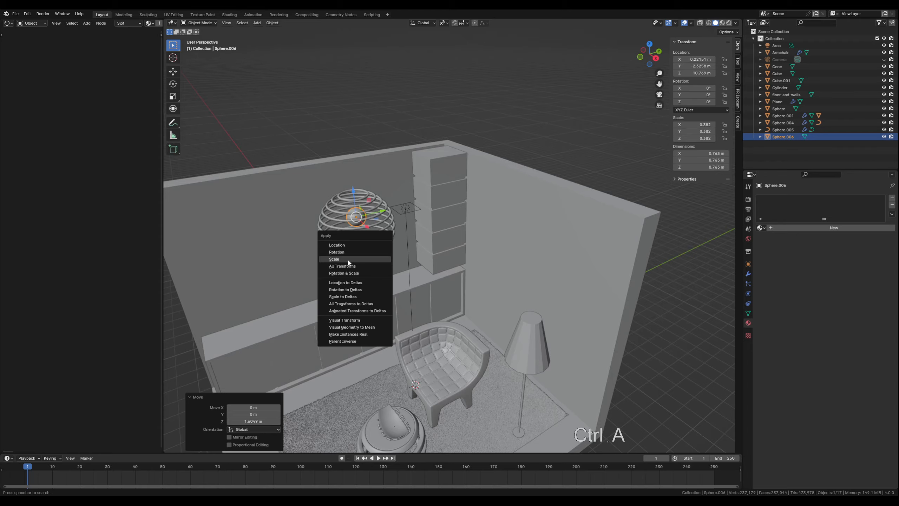
{"action": "left_click", "coordinate": [348, 260]}
{"action": "mouse_move", "coordinate": [356, 251]}
{"action": "middle_mouse_down"}
{"action": "mouse_move", "coordinate": [381, 267]}
{"action": "mouse_move", "coordinate": [399, 233]}
{"action": "mouse_move", "coordinate": [363, 243]}
{"action": "mouse_move", "coordinate": [366, 249]}
{"action": "middle_mouse_up"}
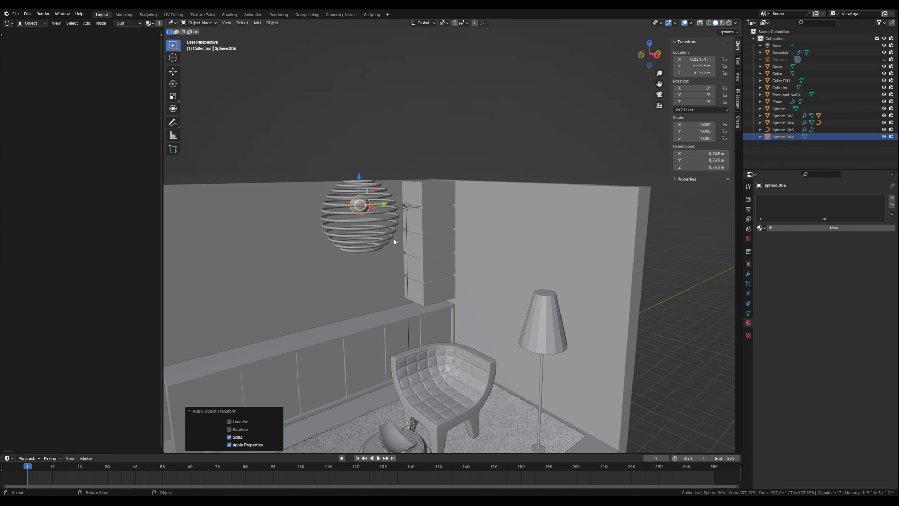
Step: Return to rendered shading, give the small sphere a new material and name it light-bulb1
{"action": "left_click", "coordinate": [729, 23]}
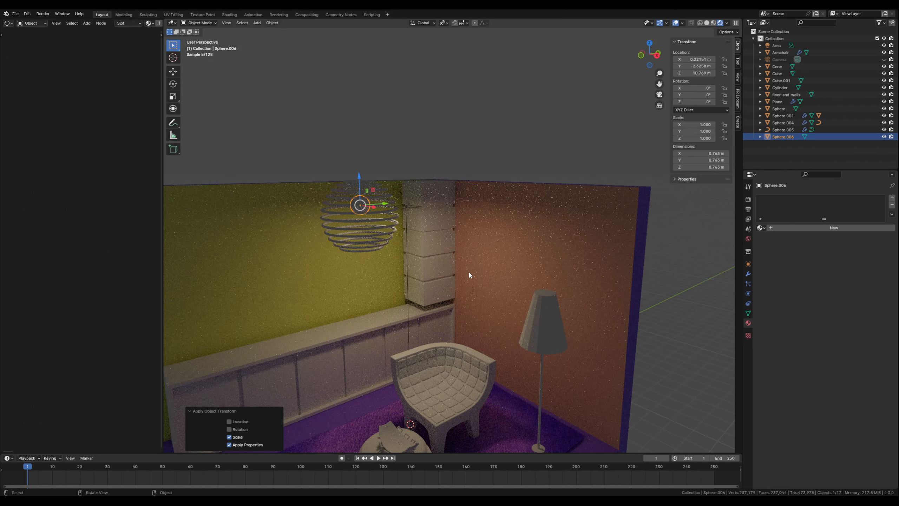
{"action": "left_click", "coordinate": [811, 231]}
{"action": "left_click", "coordinate": [787, 201]}
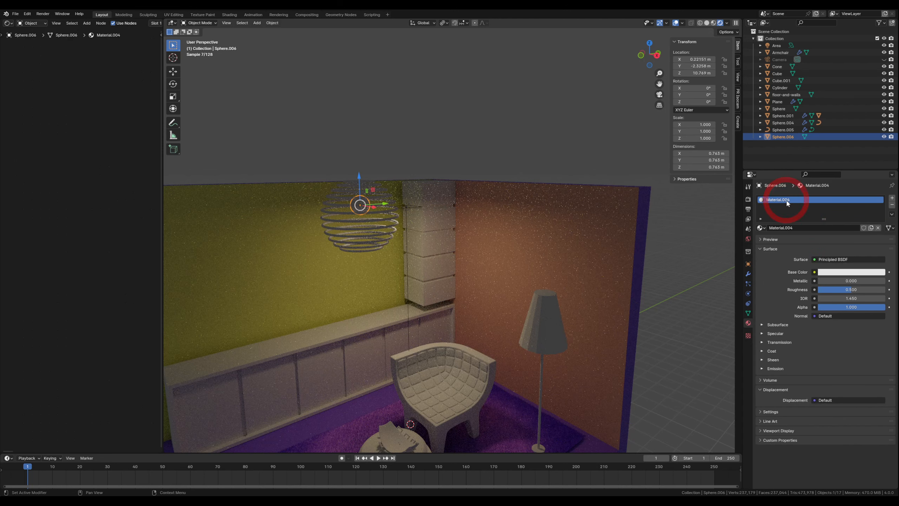
{"action": "double_click", "coordinate": [787, 200]}
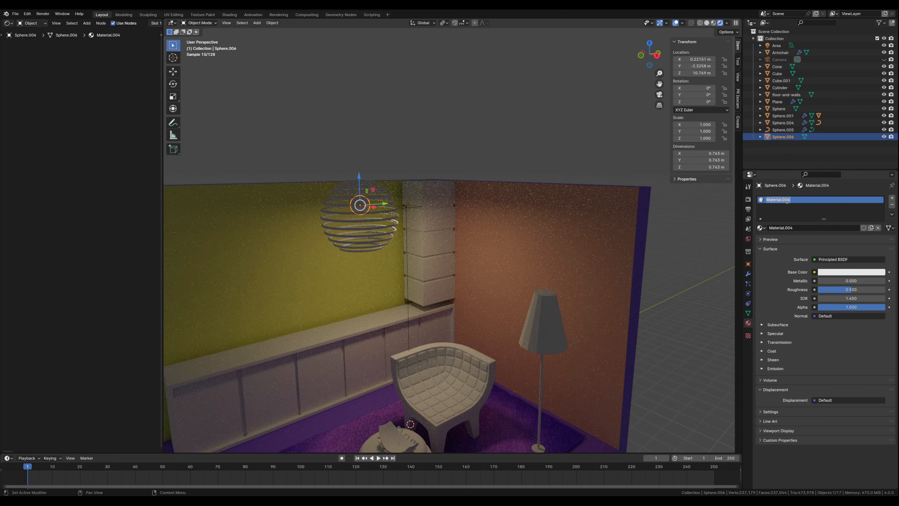
{"action": "type", "text": "light"}
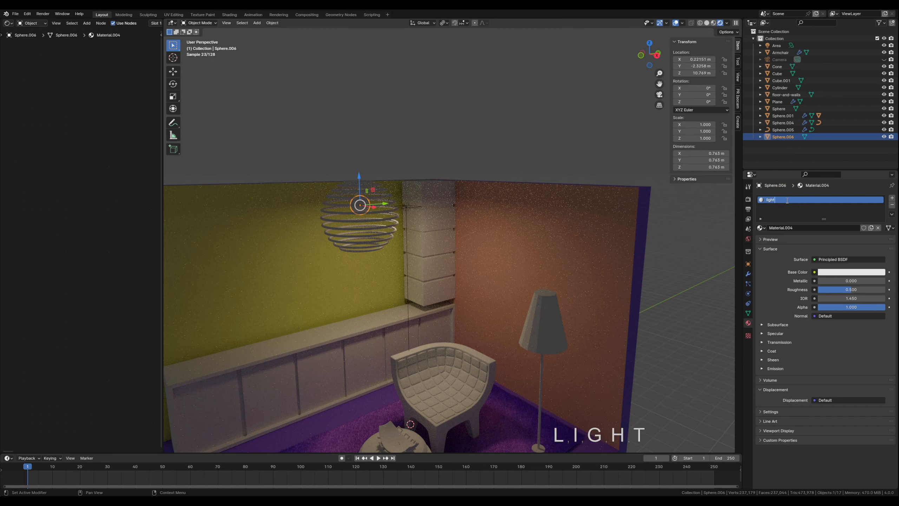
{"action": "type", "text": "-bulb"}
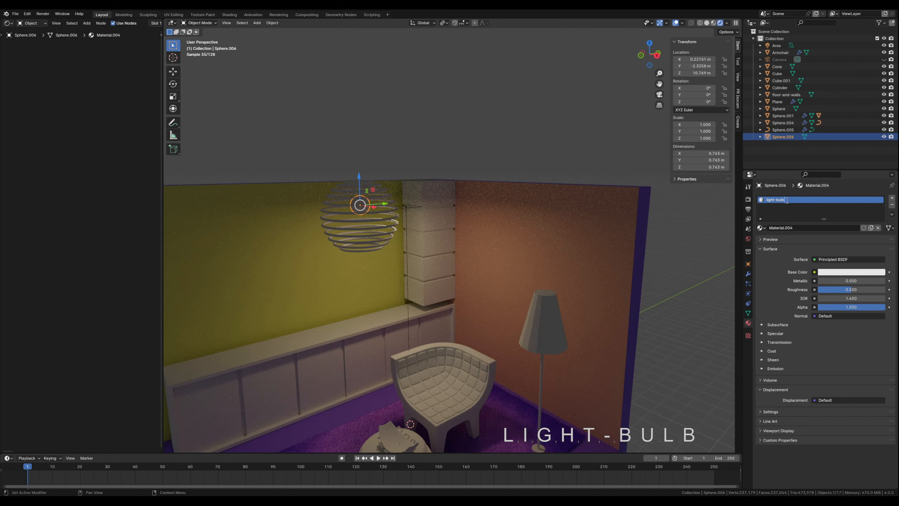
{"action": "type", "text": "1"}
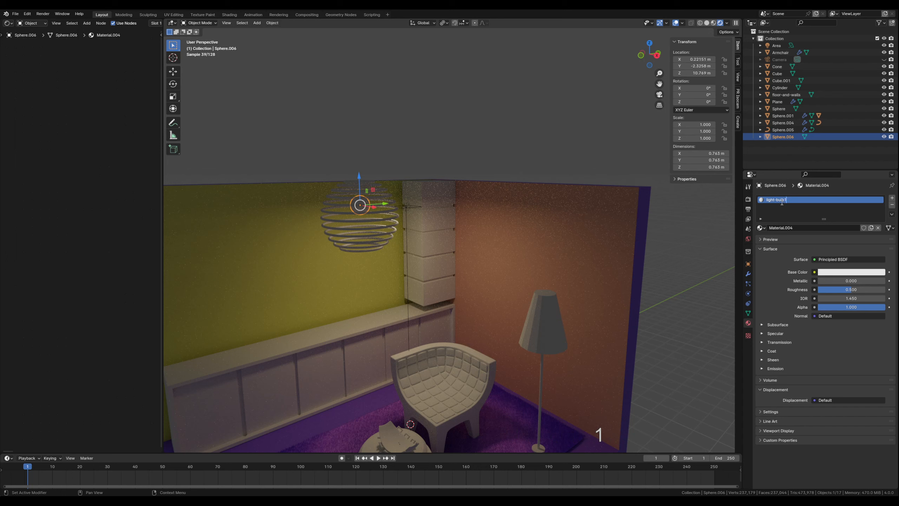
{"action": "left_click", "coordinate": [781, 206]}
Step: Set the emission strength of the light-bulb1 material to 5
{"action": "left_click", "coordinate": [775, 369]}
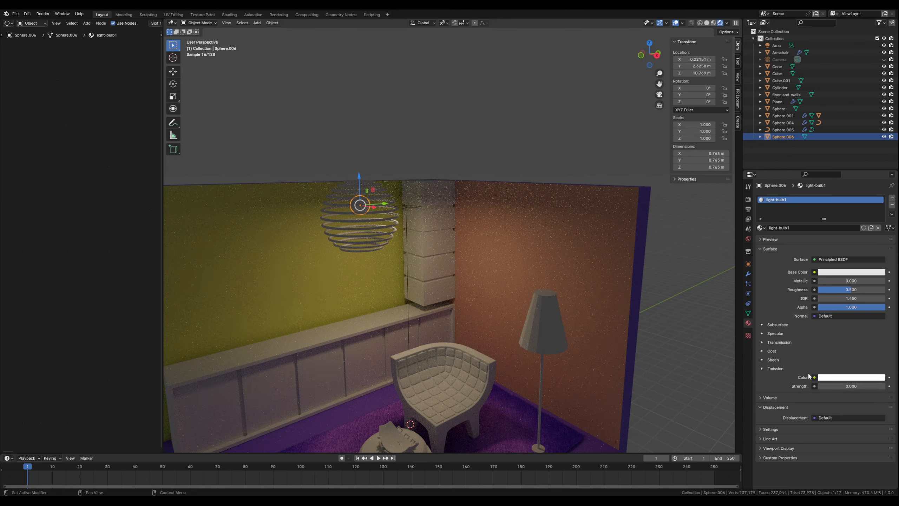
{"action": "left_click", "coordinate": [843, 386]}
{"action": "type", "text": "2.5"}
{"action": "key", "text": "Return"}
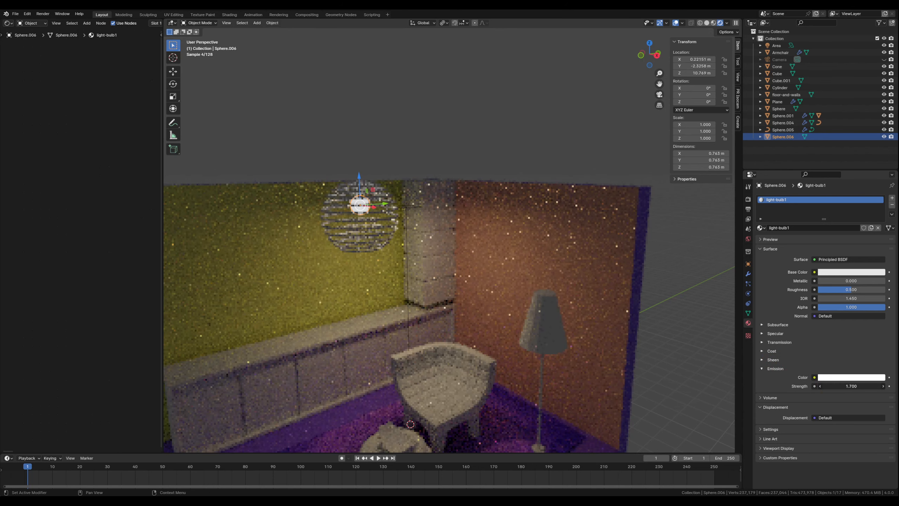
{"action": "left_click_drag", "start_coordinate": [851, 386], "coordinate": [876, 386]}
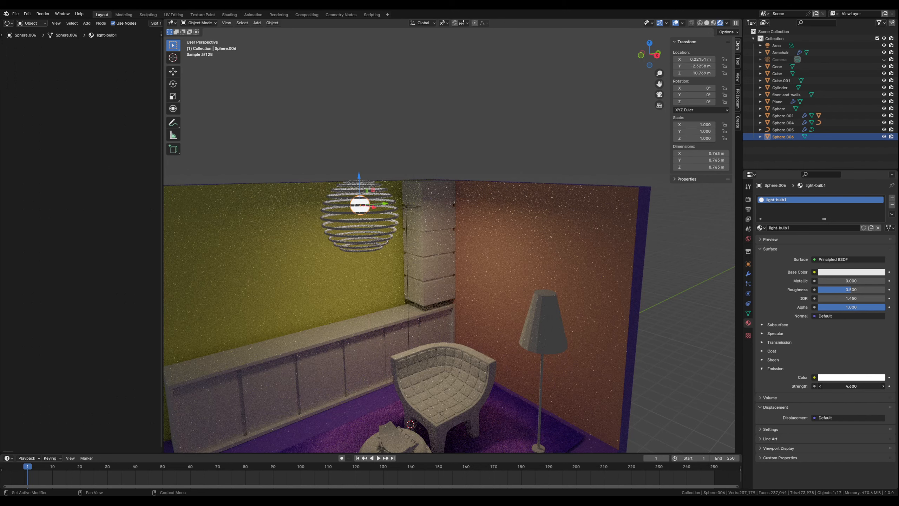
{"action": "left_click", "coordinate": [834, 386]}
{"action": "type", "text": "5"}
{"action": "key", "text": "Return"}
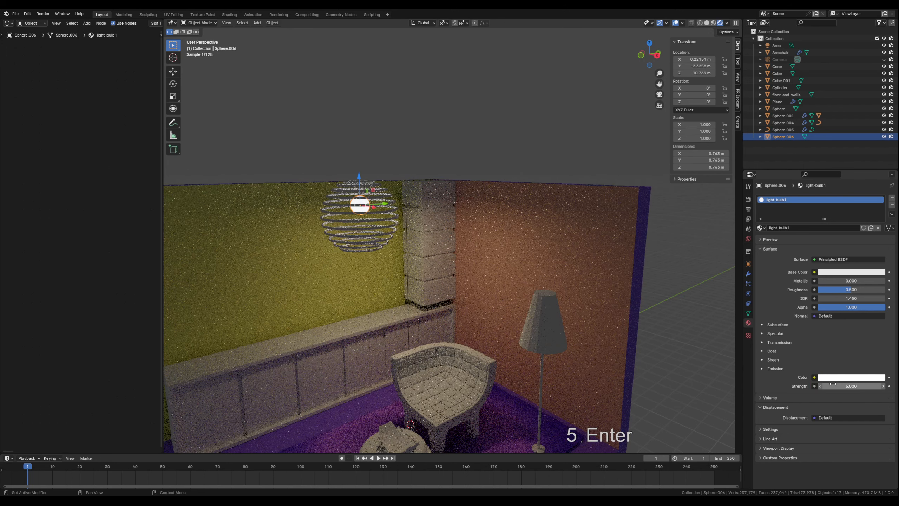
Step: Set the emission color of light-bulb1 to warm orange with hue about 0.056 and saturation about 0.909, and deselect the bulb
{"action": "left_click", "coordinate": [837, 377]}
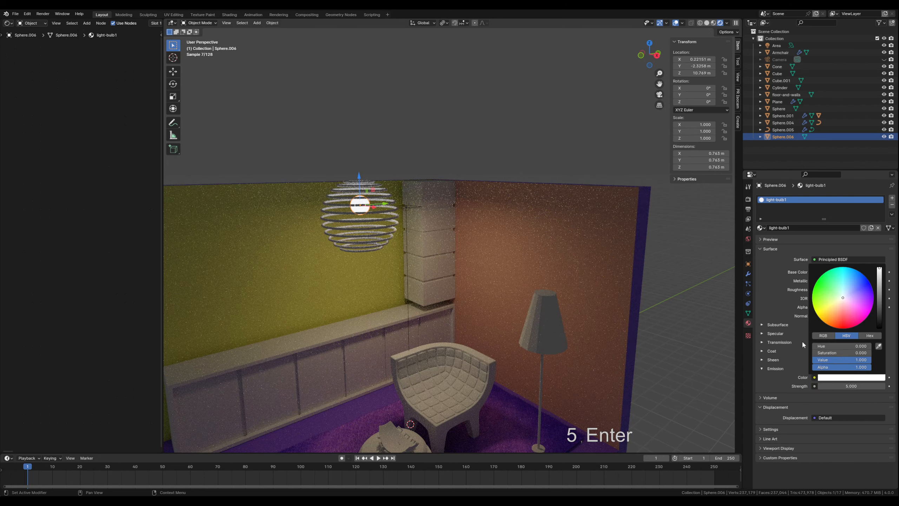
{"action": "left_click", "coordinate": [834, 312]}
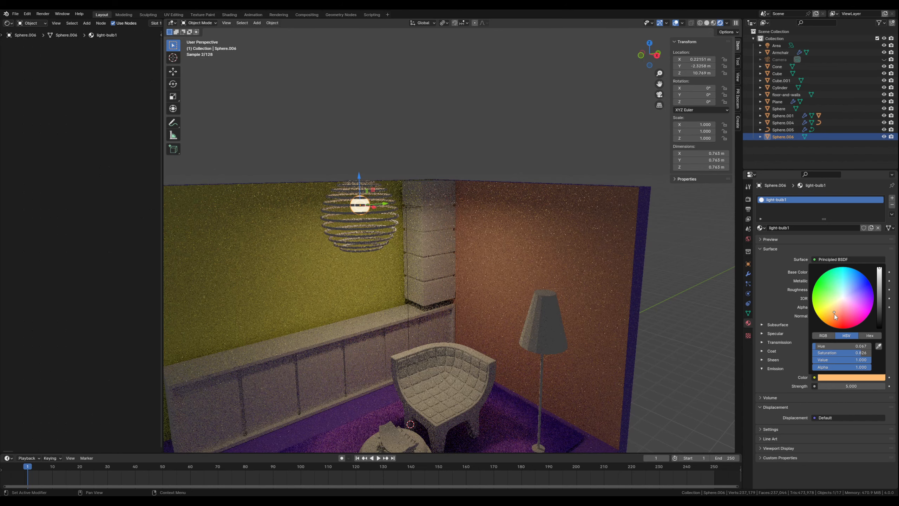
{"action": "left_click_drag", "start_coordinate": [835, 313], "coordinate": [833, 315]}
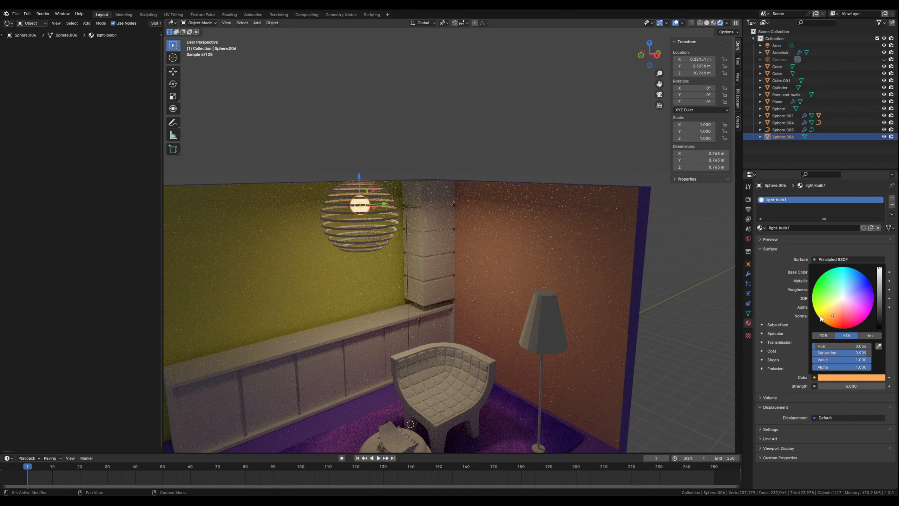
{"action": "left_click", "coordinate": [645, 283]}
Step: Duplicate the glowing bulb inside the ring lamp and shift the copy about 8 m along the X axis
{"action": "middle_click_drag", "start_coordinate": [428, 320], "coordinate": [439, 262], "text": "shift"}
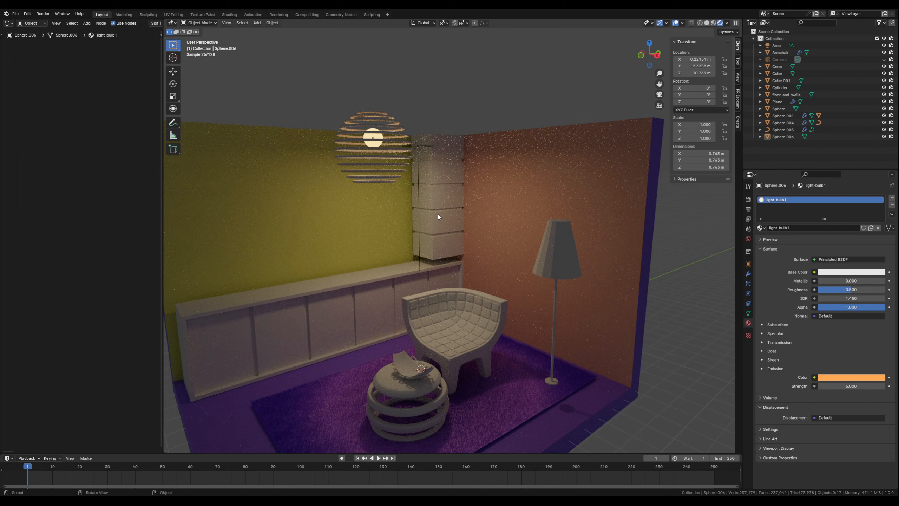
{"action": "left_click", "coordinate": [366, 140]}
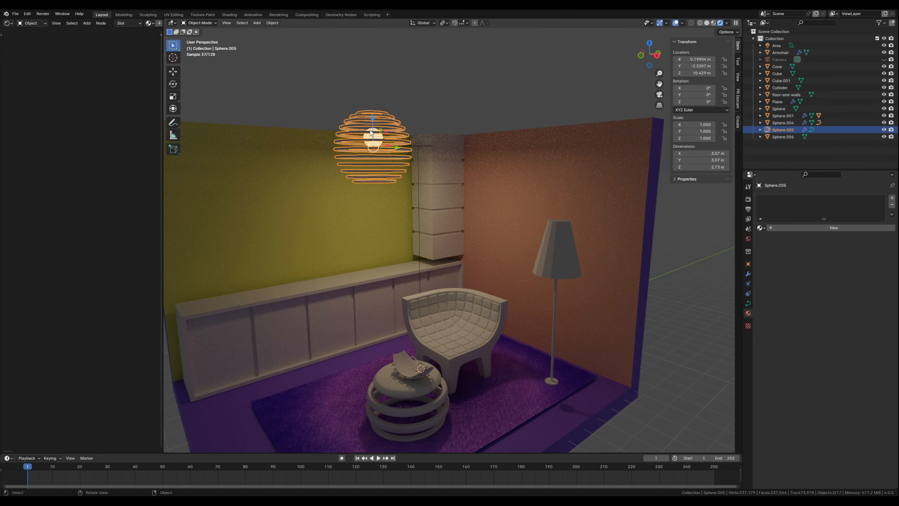
{"action": "left_click", "coordinate": [370, 138]}
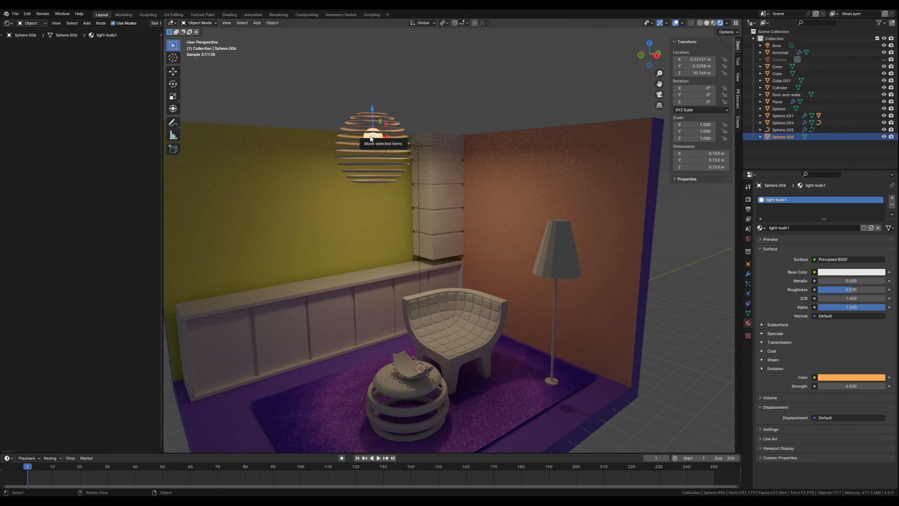
{"action": "key", "text": "shift+d"}
{"action": "key", "text": "x"}
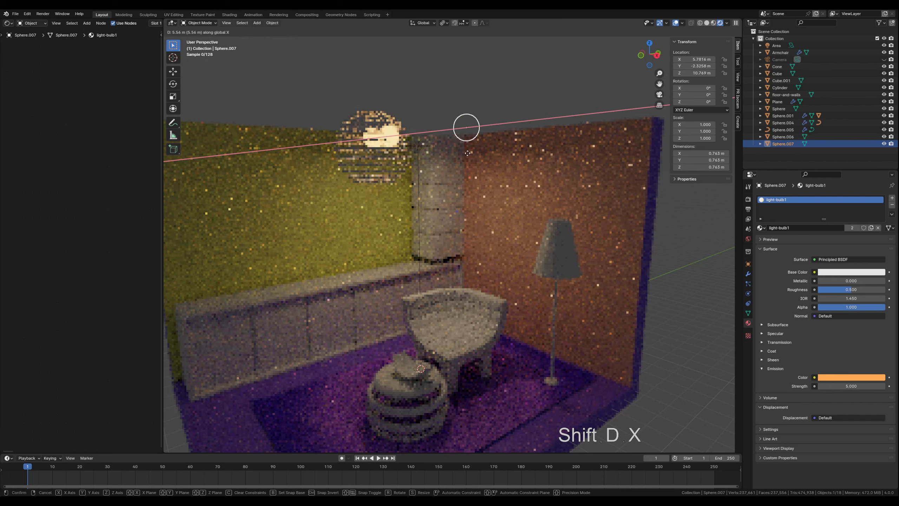
{"action": "left_click", "coordinate": [531, 168]}
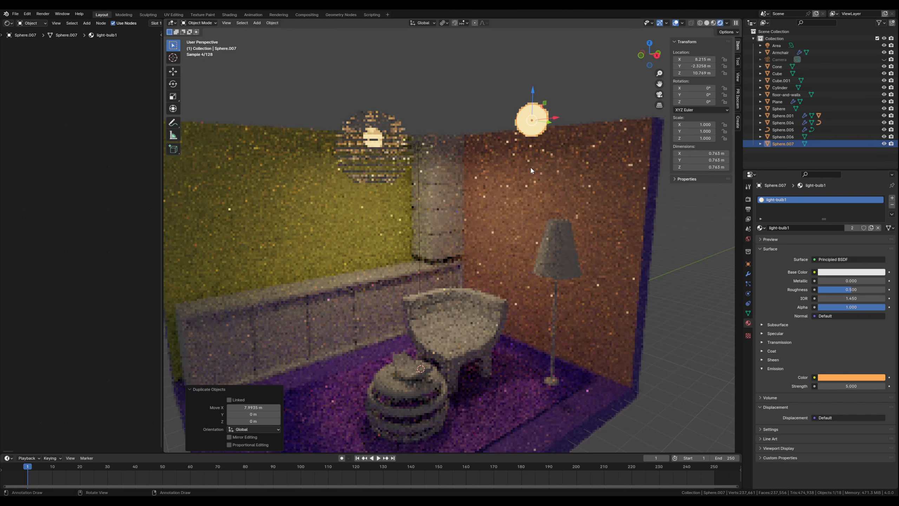
Step: Position the duplicated bulb directly above the floor lamp's shade, moving it about 4.34 m along Y and lowering it about 2.5 m
{"action": "key", "text": "KP_7"}
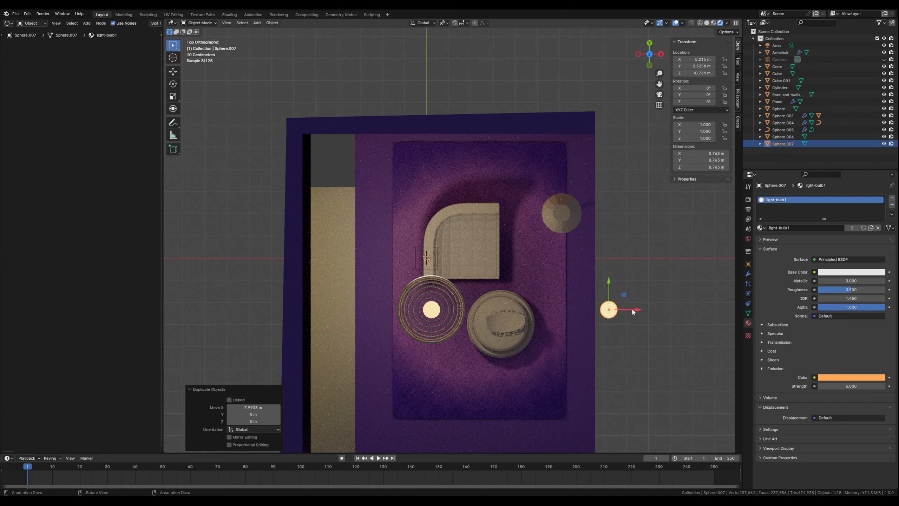
{"action": "left_click_drag", "start_coordinate": [640, 311], "coordinate": [562, 182]}
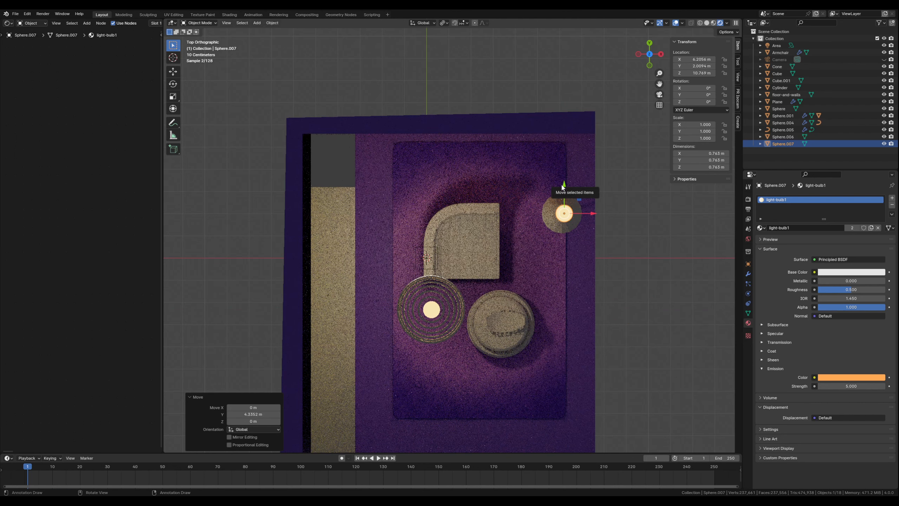
{"action": "key", "text": "KP_1"}
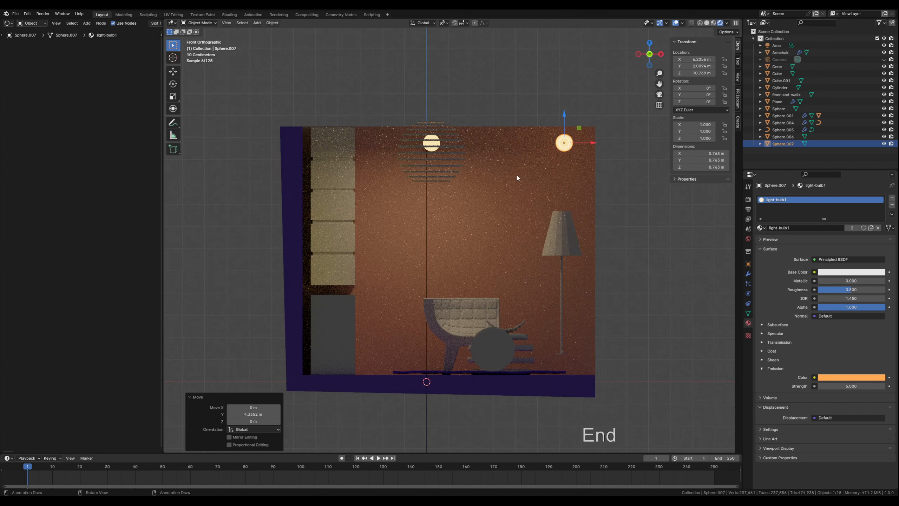
{"action": "left_click_drag", "start_coordinate": [565, 117], "coordinate": [548, 171]}
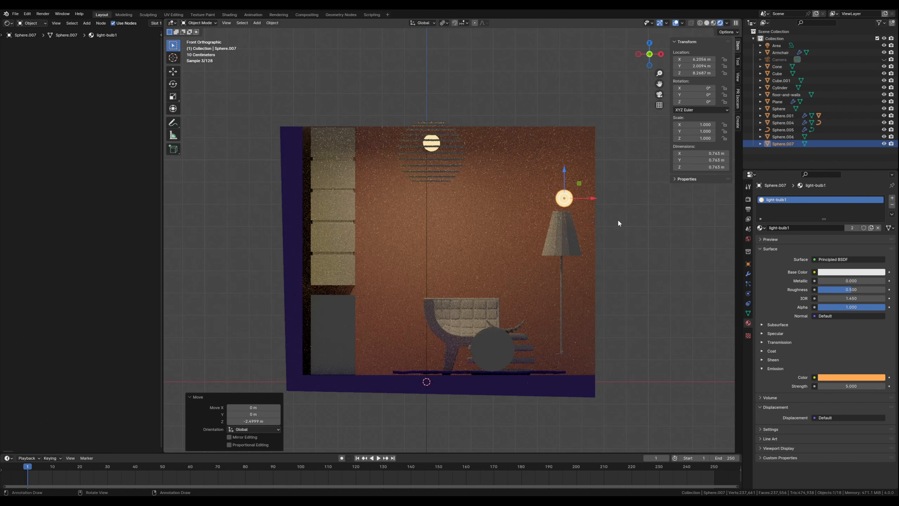
Step: Scale the floor lamp's bulb down to about 0.565 and nudge it about 0.03 m downward along Z
{"action": "key", "text": "s"}
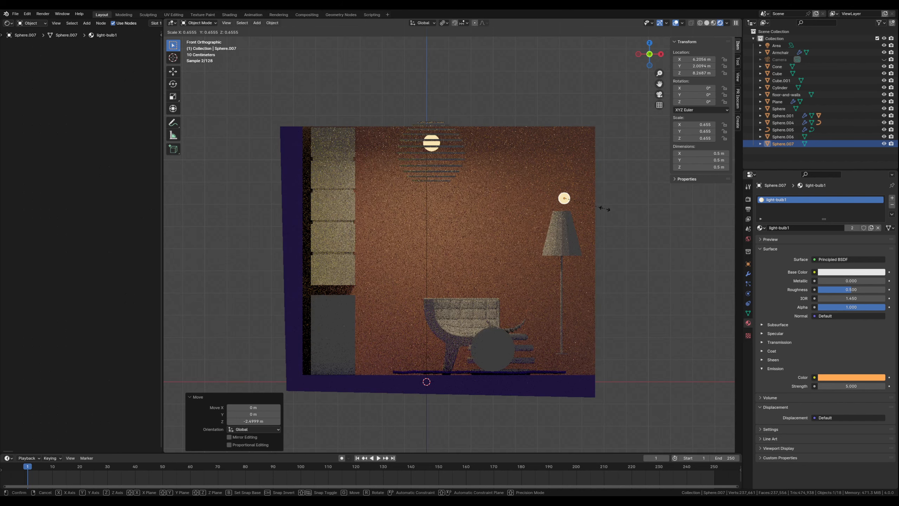
{"action": "left_click", "coordinate": [599, 207]}
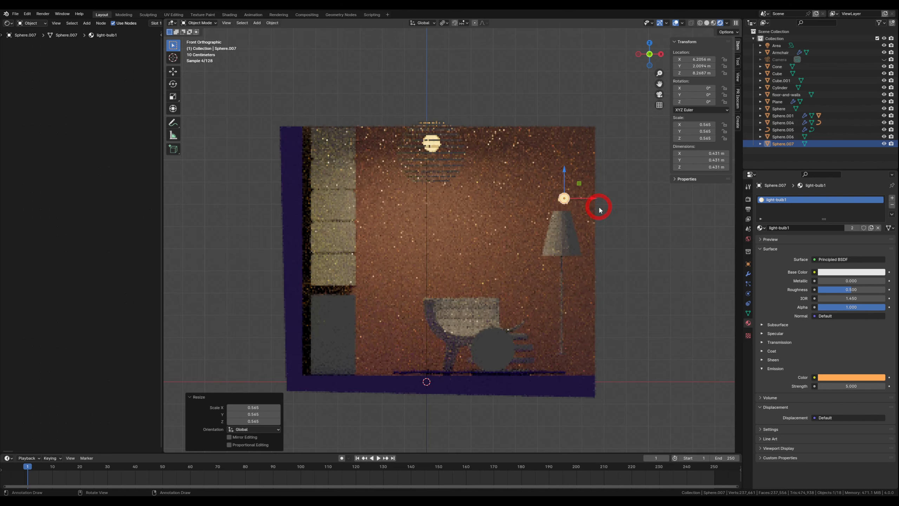
{"action": "middle_click_drag", "start_coordinate": [598, 238], "coordinate": [545, 265]}
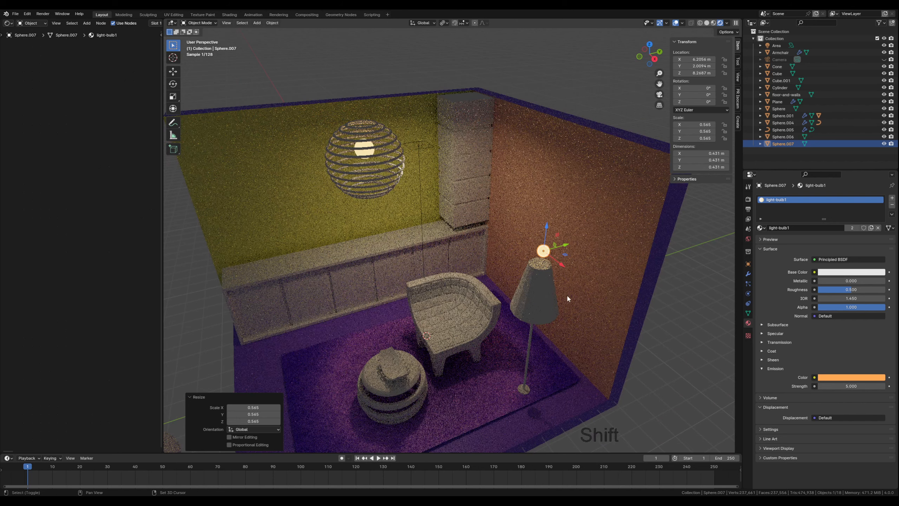
{"action": "middle_click_drag", "start_coordinate": [567, 294], "coordinate": [517, 272], "text": "shift"}
{"action": "scroll", "coordinate": [517, 272], "scroll_direction": "up", "scroll_amount": 2}
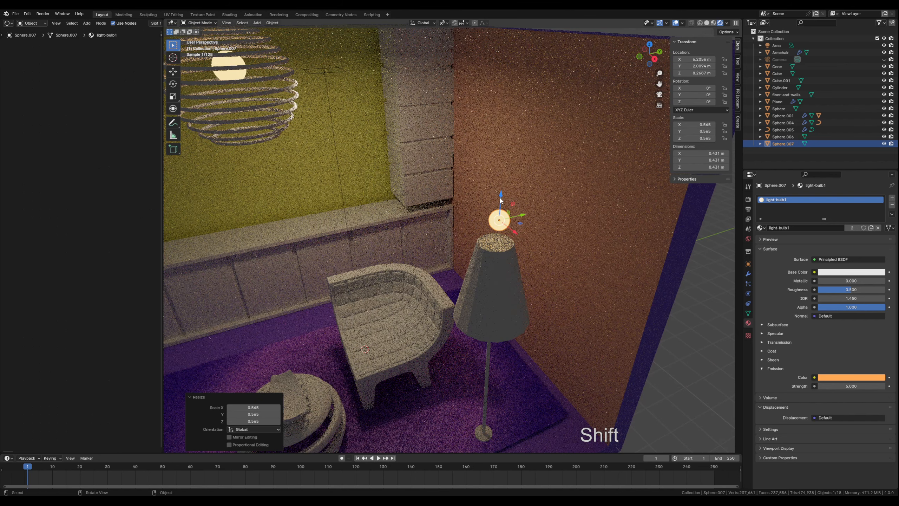
{"action": "key", "text": "g"}
{"action": "key", "text": "z"}
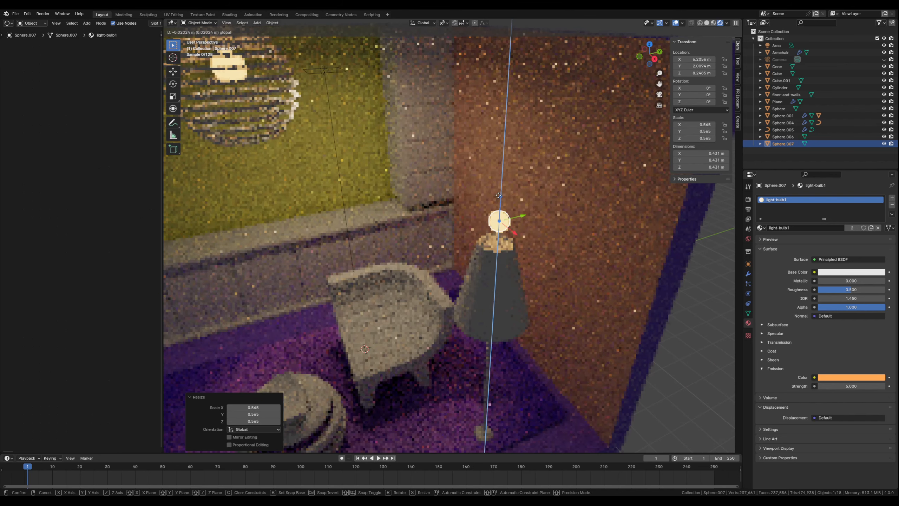
{"action": "left_click", "coordinate": [548, 209]}
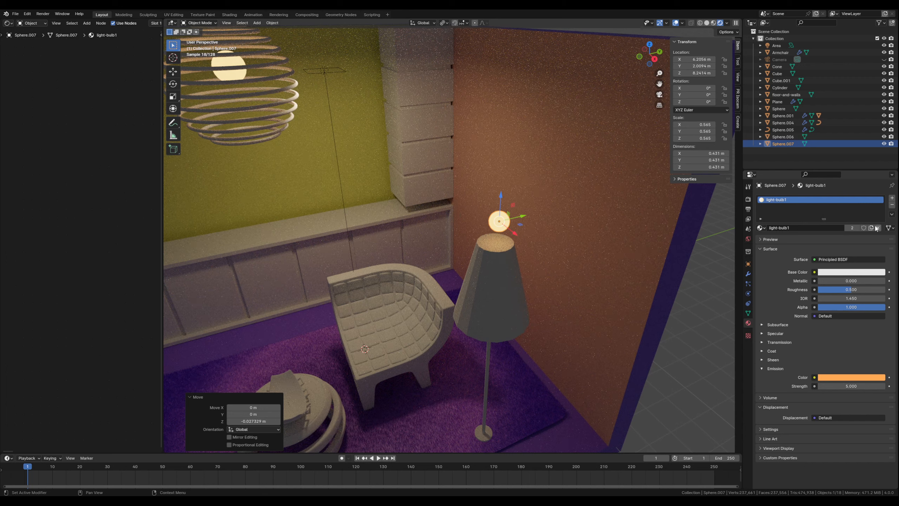
Step: Give the floor lamp's bulb its own material copy named light-bulb2 and lower the bulb about 0.84 m into the lampshade
{"action": "left_click", "coordinate": [853, 227]}
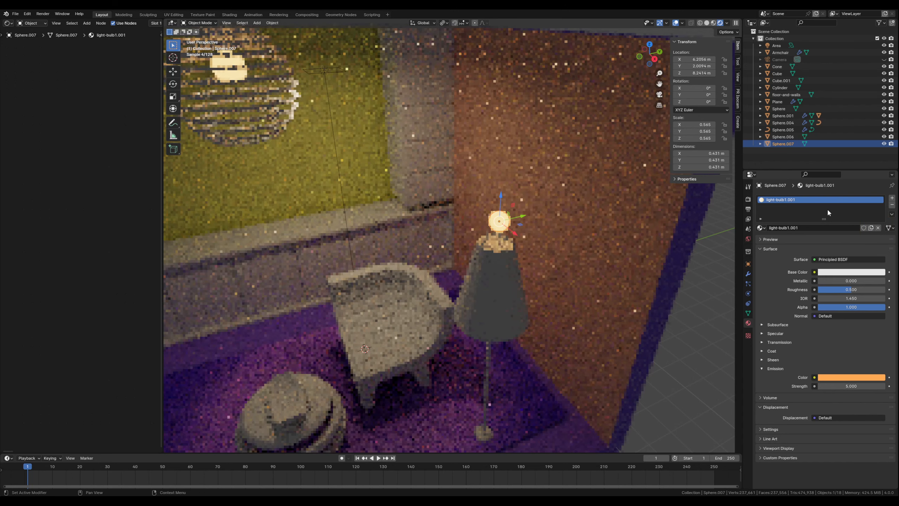
{"action": "double_click", "coordinate": [812, 227]}
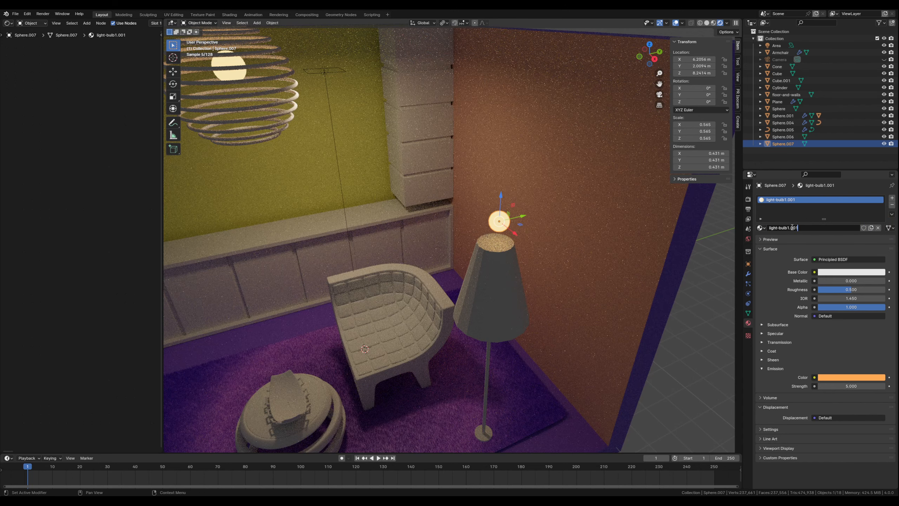
{"action": "left_click_drag", "start_coordinate": [789, 227], "coordinate": [800, 227]}
{"action": "type", "text": "2"}
{"action": "left_click", "coordinate": [803, 237]}
{"action": "left_click", "coordinate": [829, 378]}
{"action": "left_click_drag", "start_coordinate": [501, 198], "coordinate": [497, 231]}
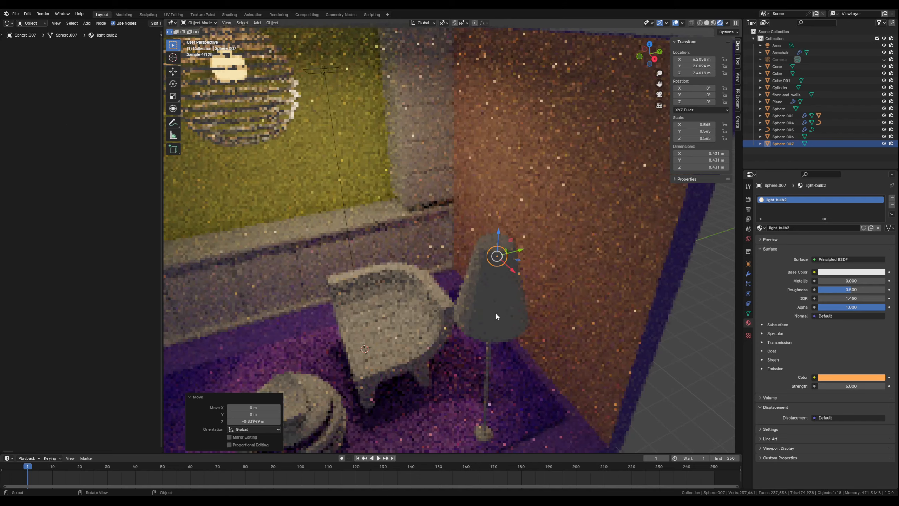
Step: Give the floor lamp's shade a new material with a pale orange base color, hue about 0.083 and saturation about 0.588
{"action": "middle_click_drag", "start_coordinate": [497, 322], "coordinate": [459, 249], "text": "shift"}
{"action": "left_click", "coordinate": [437, 224]}
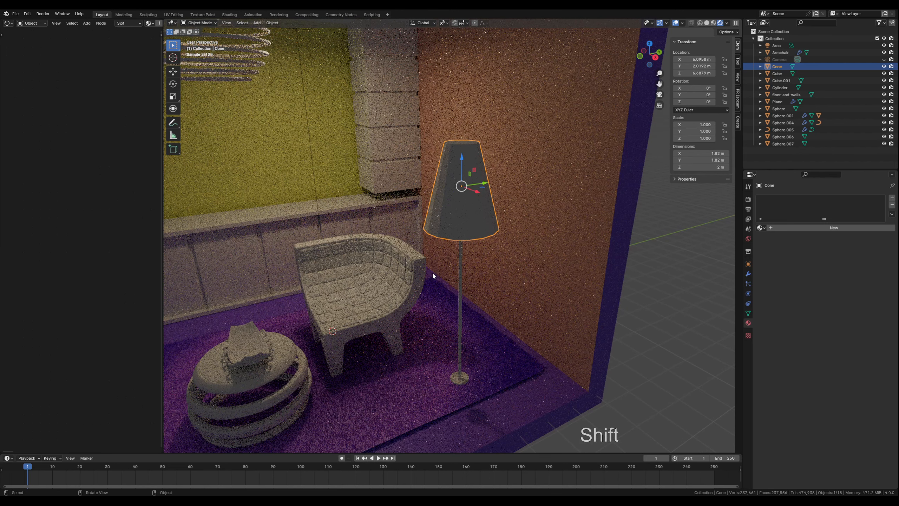
{"action": "left_click", "coordinate": [792, 228]}
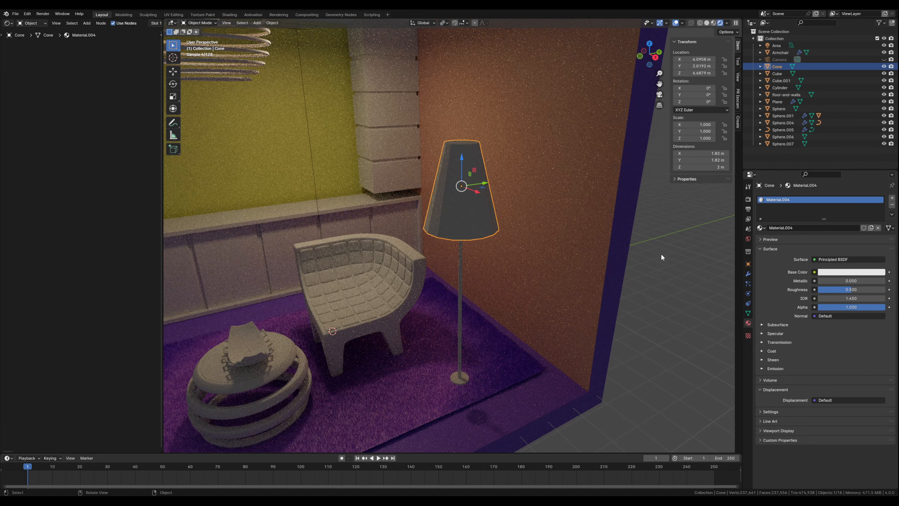
{"action": "left_click", "coordinate": [824, 272]}
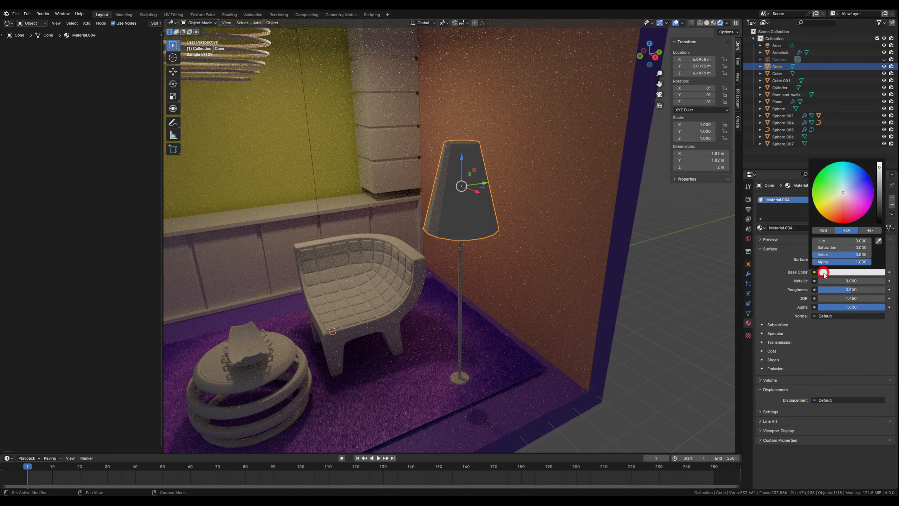
{"action": "left_click", "coordinate": [837, 202]}
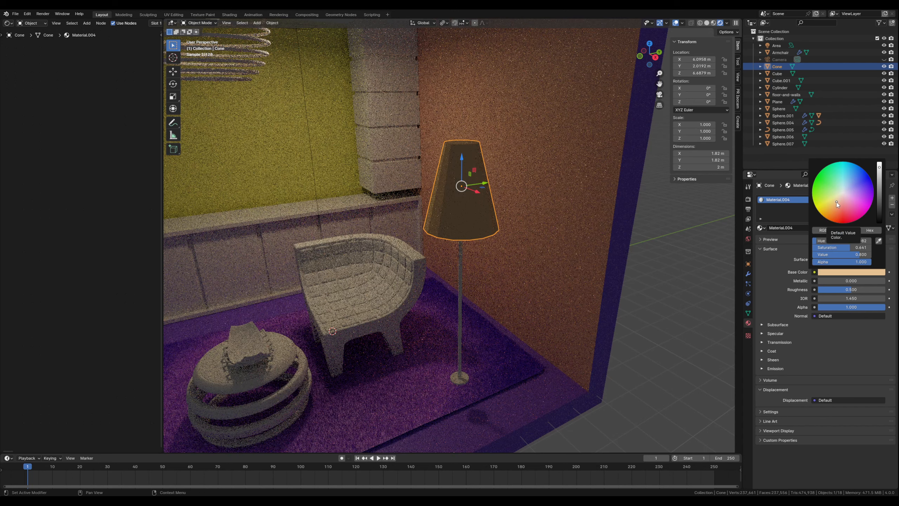
{"action": "left_click", "coordinate": [836, 202]}
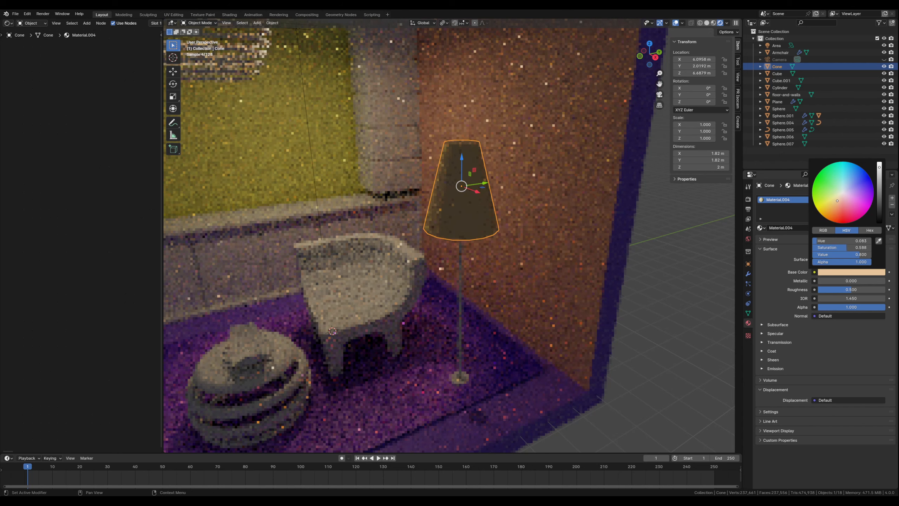
{"action": "left_click", "coordinate": [774, 275]}
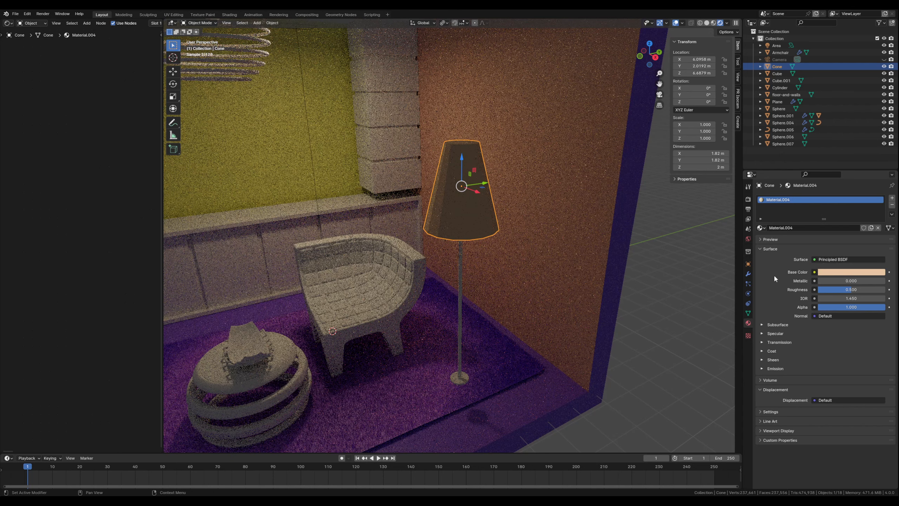
Step: Set the lampshade material's transmission weight to about 0.295 and roughness to about 0.935, and deselect the shade
{"action": "left_click", "coordinate": [773, 342]}
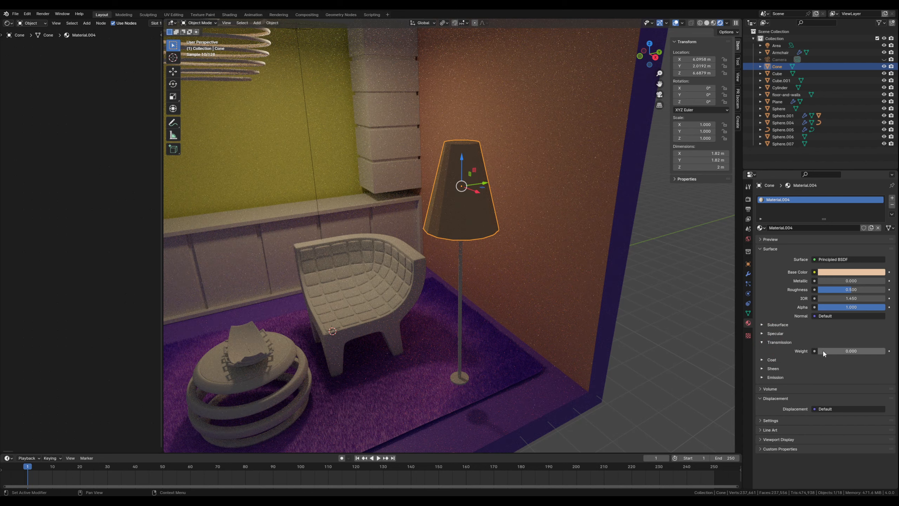
{"action": "left_click_drag", "start_coordinate": [823, 350], "coordinate": [837, 351]}
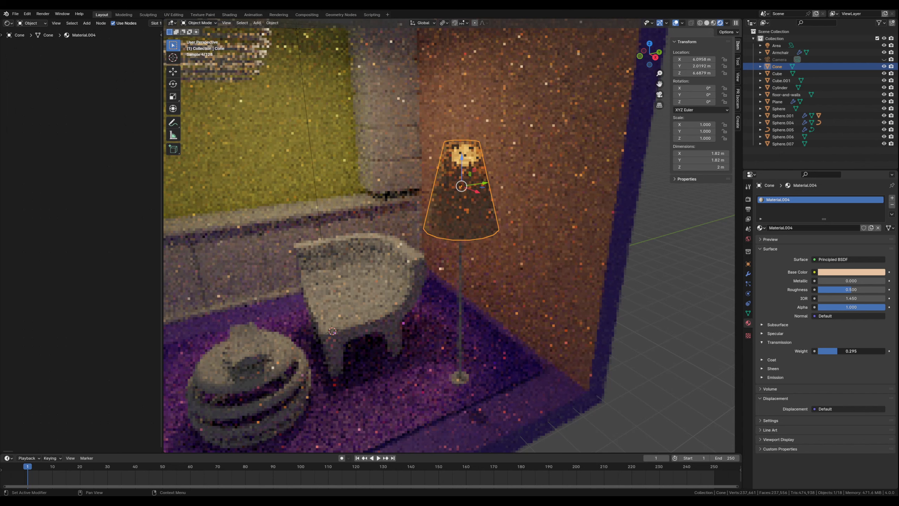
{"action": "left_click_drag", "start_coordinate": [833, 289], "coordinate": [862, 289]}
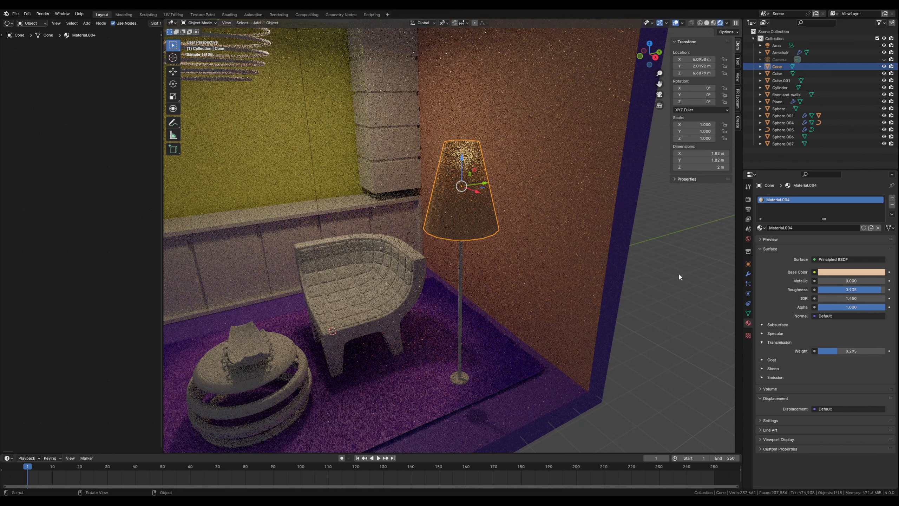
{"action": "left_click", "coordinate": [648, 290]}
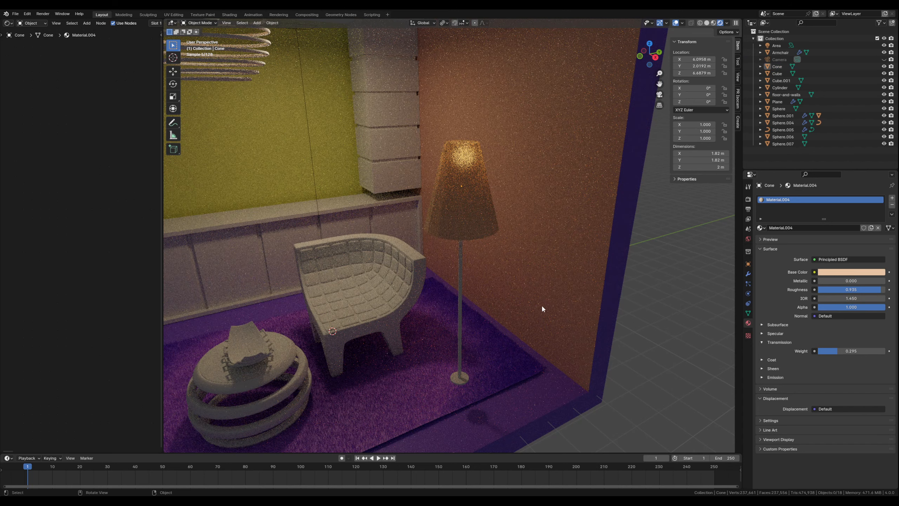
Step: Switch to wireframe display and lower the bulb inside the floor lamp's shade by about 0.53 m
{"action": "left_click", "coordinate": [463, 156]}
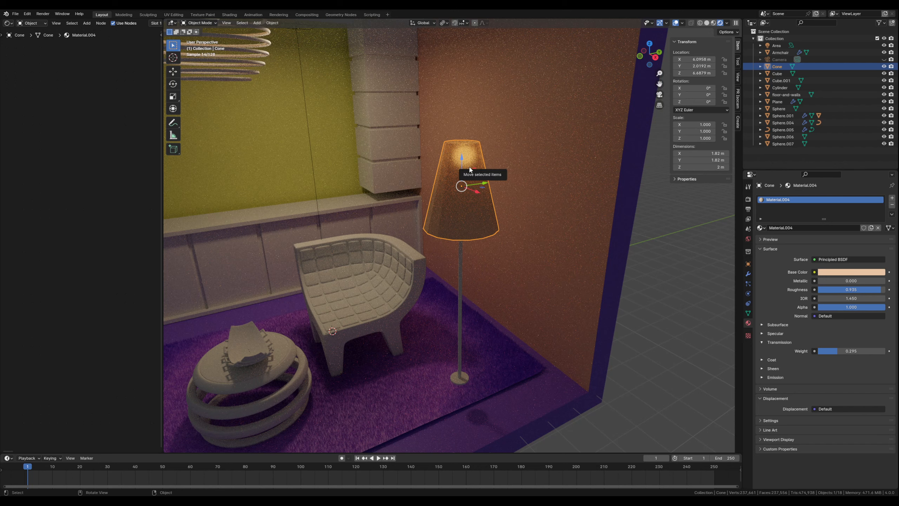
{"action": "left_click", "coordinate": [701, 22]}
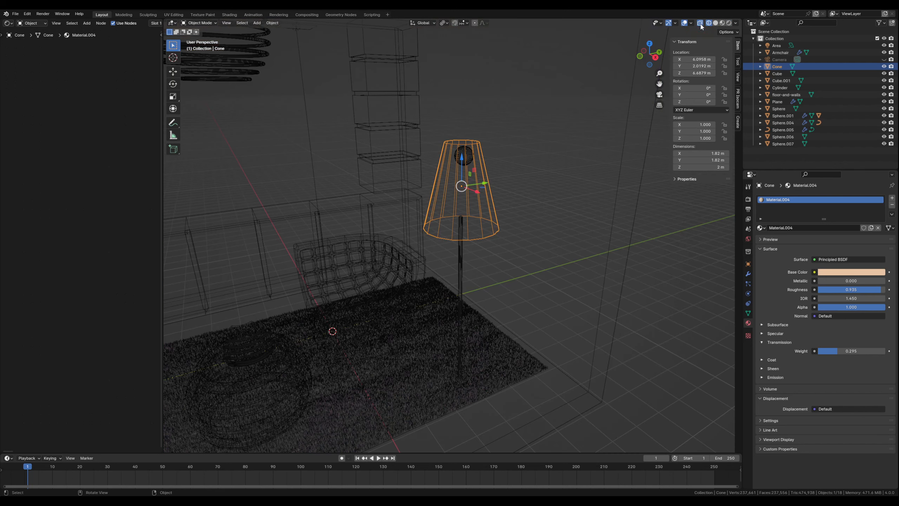
{"action": "left_click", "coordinate": [466, 158]}
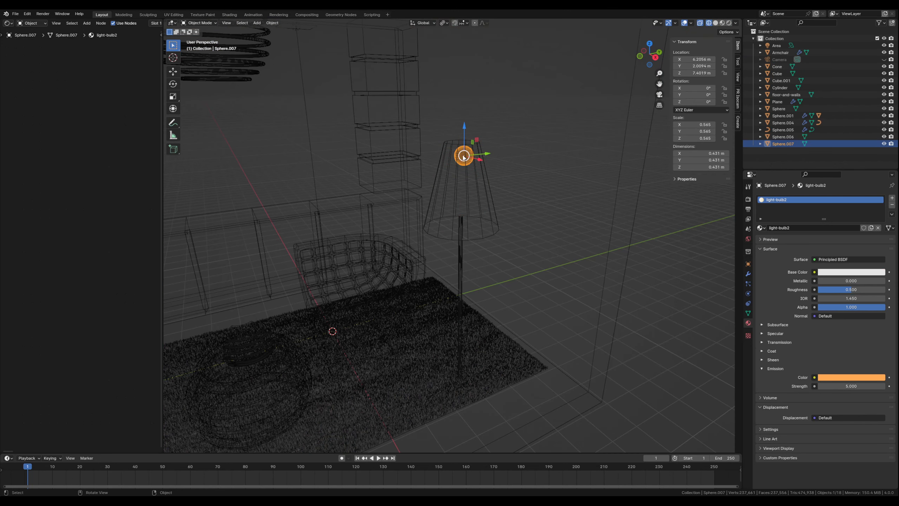
{"action": "left_click_drag", "start_coordinate": [464, 128], "coordinate": [454, 151]}
Step: Center the bulb within the lampshade as seen from above, at about X 6.09 m and Y 2.05 m, and check it from the front
{"action": "middle_click_drag", "start_coordinate": [521, 199], "coordinate": [523, 211]}
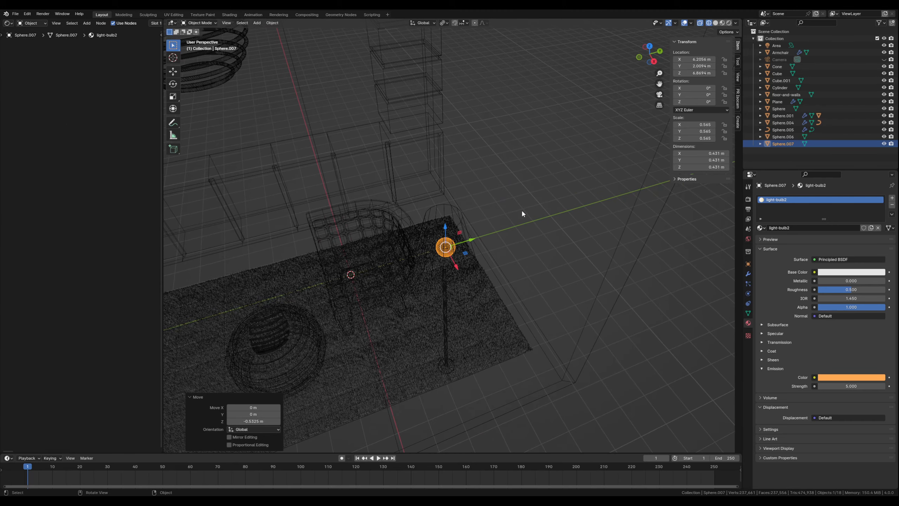
{"action": "key", "text": "KP_7"}
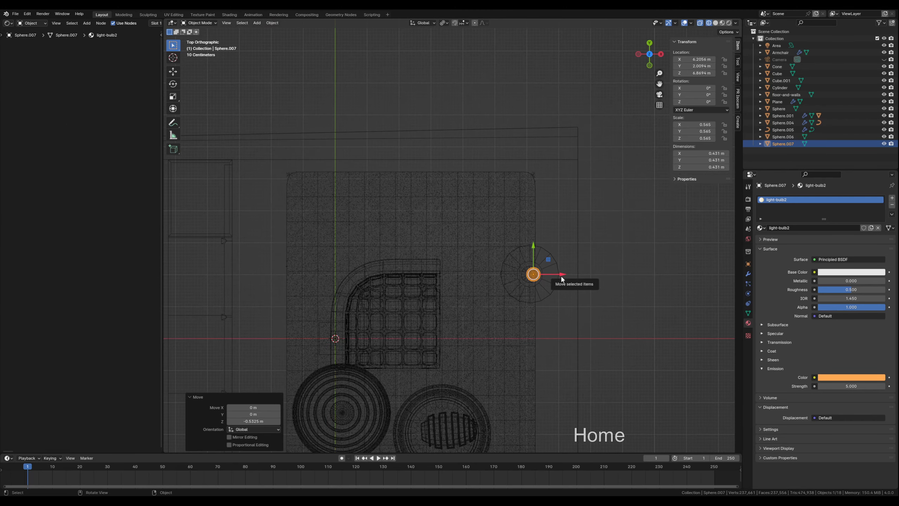
{"action": "left_click_drag", "start_coordinate": [563, 276], "coordinate": [530, 245]}
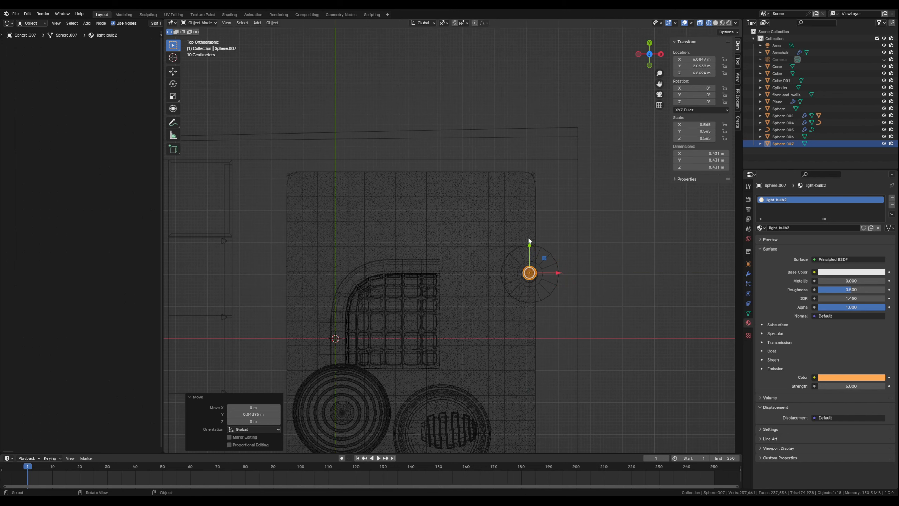
{"action": "key", "text": "KP_1"}
{"action": "middle_click_drag", "start_coordinate": [537, 222], "coordinate": [437, 291], "text": "shift"}
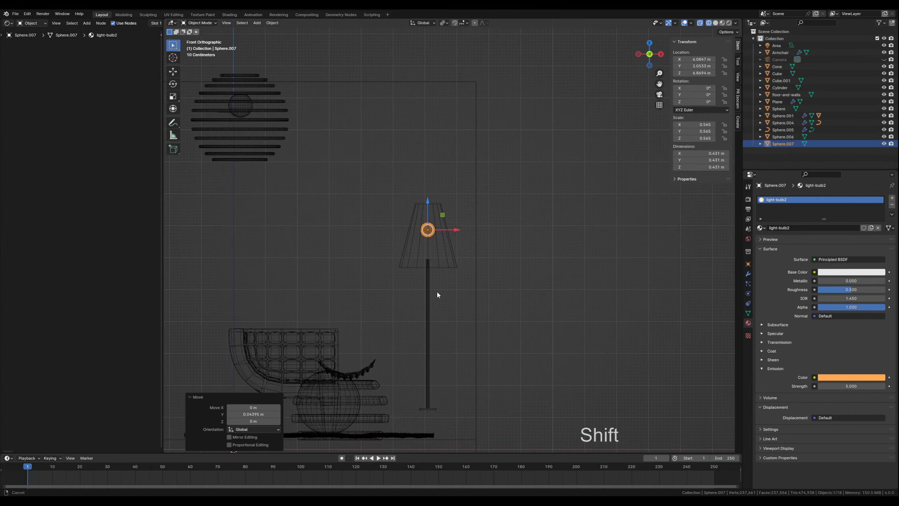
Step: Raise the bulb inside the floor lamp's shade slightly, to about Z 6.94 m
{"action": "scroll", "coordinate": [443, 276], "scroll_direction": "up", "scroll_amount": 3}
{"action": "scroll", "coordinate": [453, 264], "scroll_direction": "up", "scroll_amount": 2}
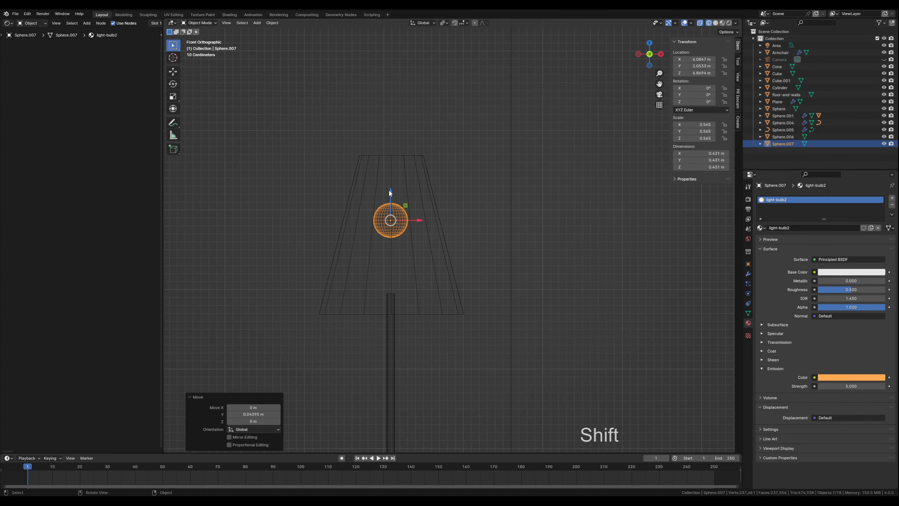
{"action": "left_click_drag", "start_coordinate": [391, 192], "coordinate": [391, 185]}
Step: Extend the top face of the floor lamp's pole upward by about 0.785 m to reach the bulb, and return to Object Mode
{"action": "left_click", "coordinate": [391, 349]}
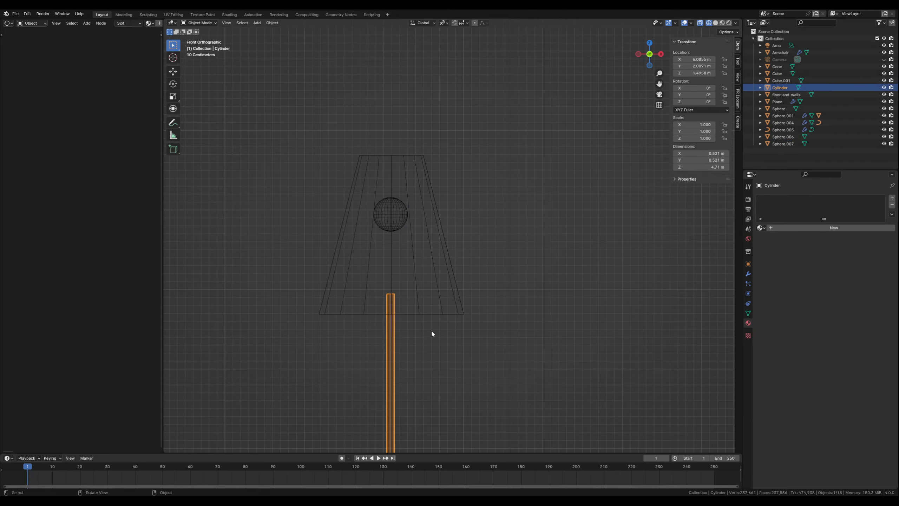
{"action": "middle_click_drag", "start_coordinate": [431, 330], "coordinate": [403, 365]}
{"action": "middle_click_drag", "start_coordinate": [430, 427], "coordinate": [500, 350], "text": "shift"}
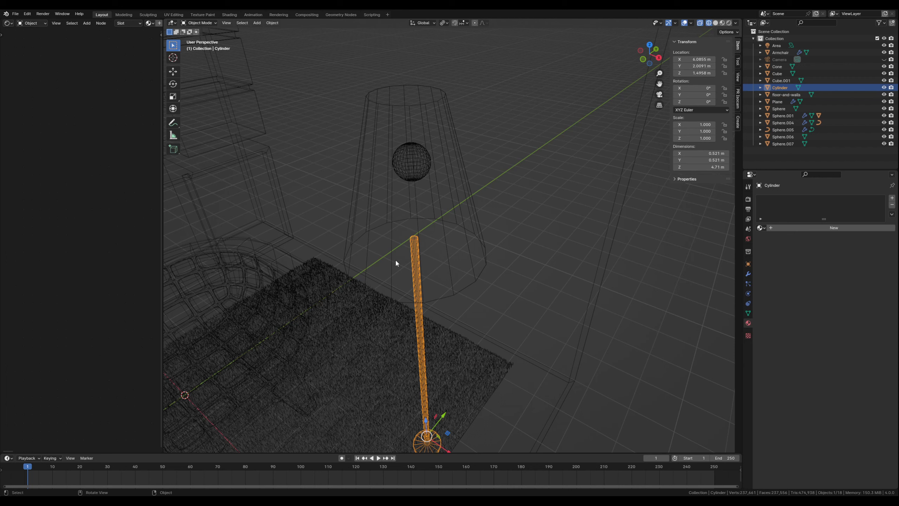
{"action": "key", "text": "Tab"}
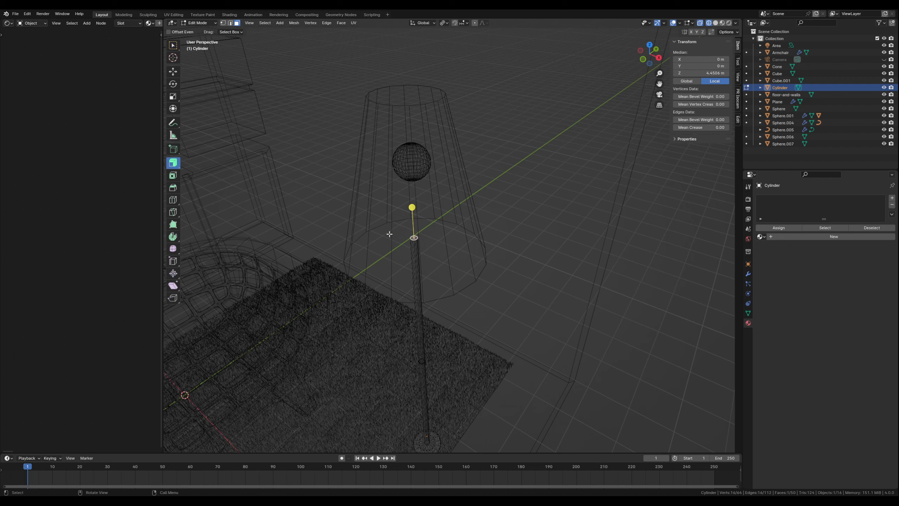
{"action": "key", "text": "w"}
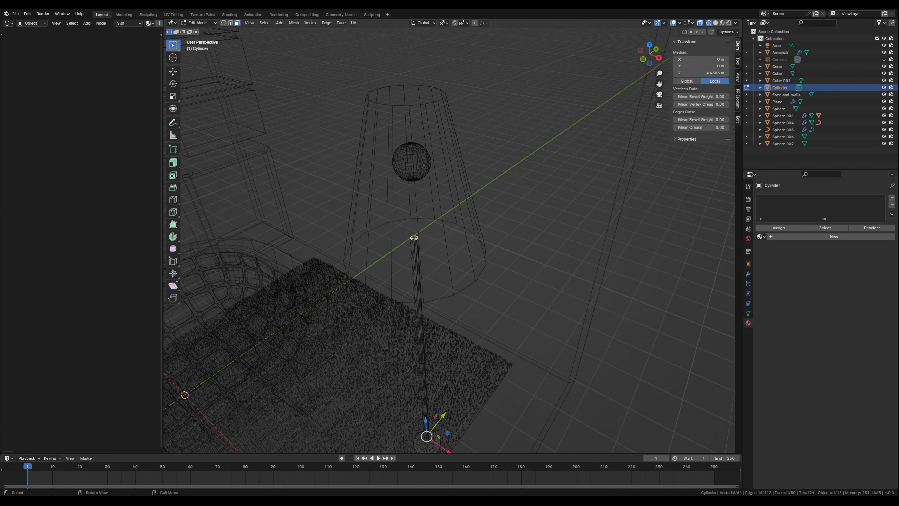
{"action": "left_click", "coordinate": [414, 237]}
{"action": "left_click_drag", "start_coordinate": [412, 213], "coordinate": [418, 153]}
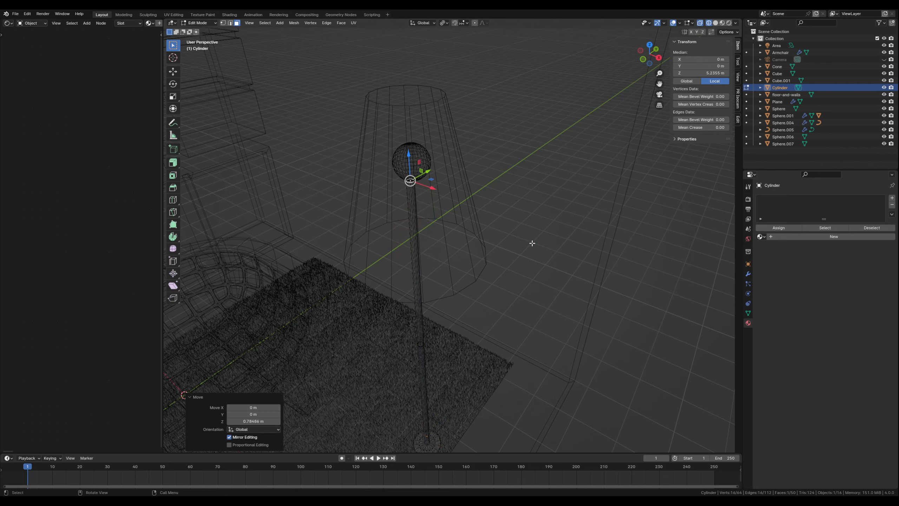
{"action": "left_click", "coordinate": [465, 275]}
{"action": "middle_click_drag", "start_coordinate": [465, 276], "coordinate": [429, 272]}
{"action": "left_click", "coordinate": [423, 153]}
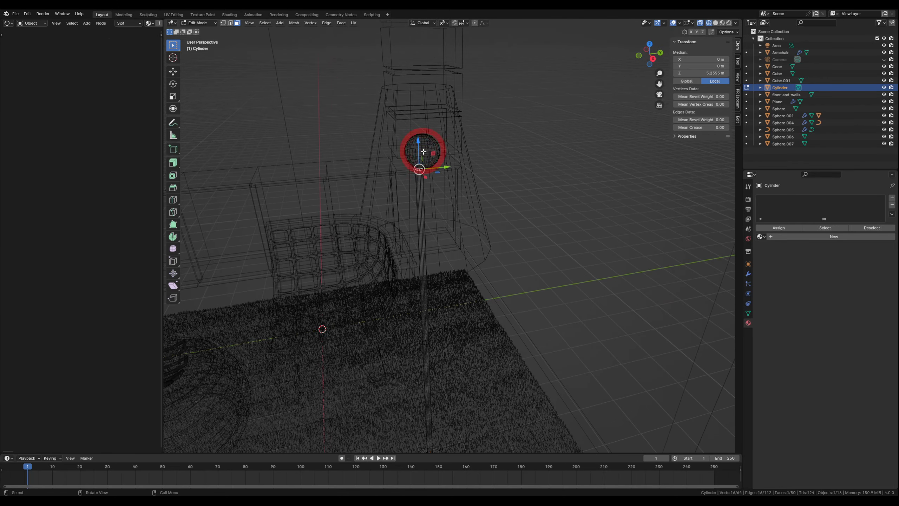
{"action": "key", "text": "Tab"}
Step: Move the lampshade's bulb about -0.035 m along Y as seen from above, to about Y 2.018 m, and deselect it
{"action": "left_click", "coordinate": [425, 153]}
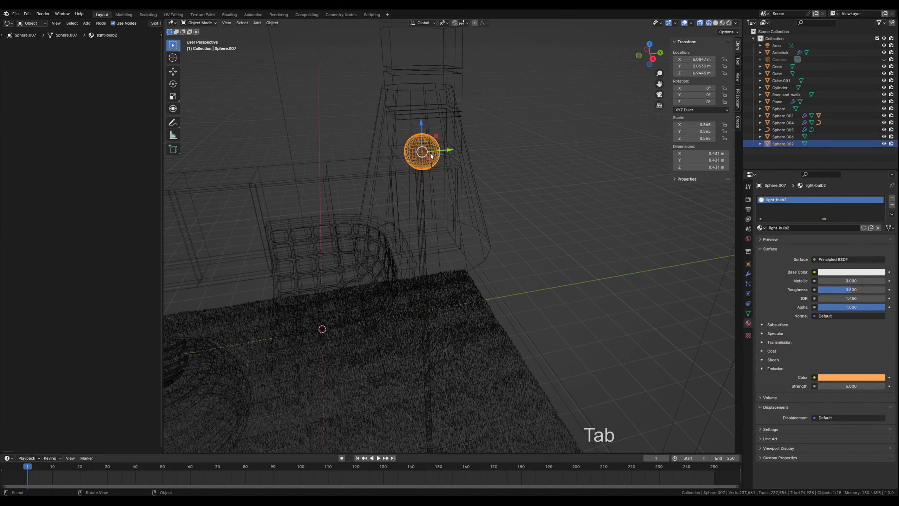
{"action": "key", "text": "KP_Home"}
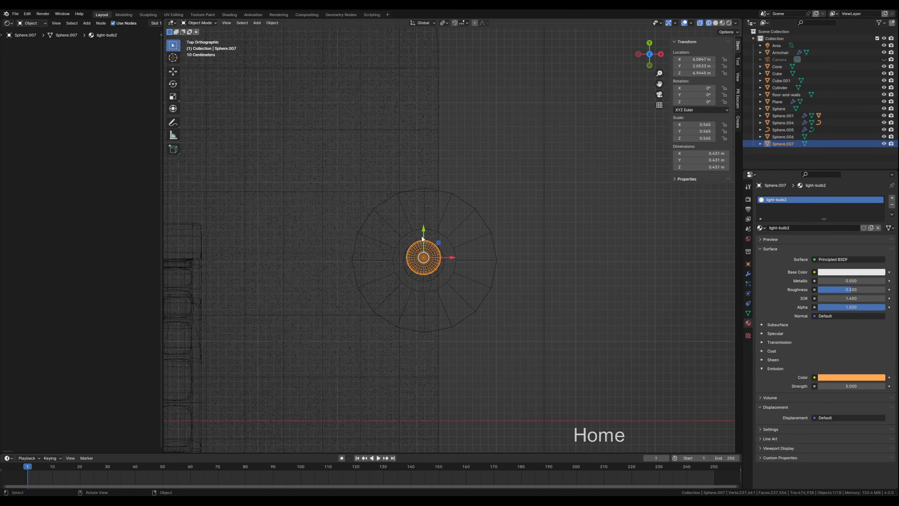
{"action": "left_click_drag", "start_coordinate": [421, 233], "coordinate": [425, 232]}
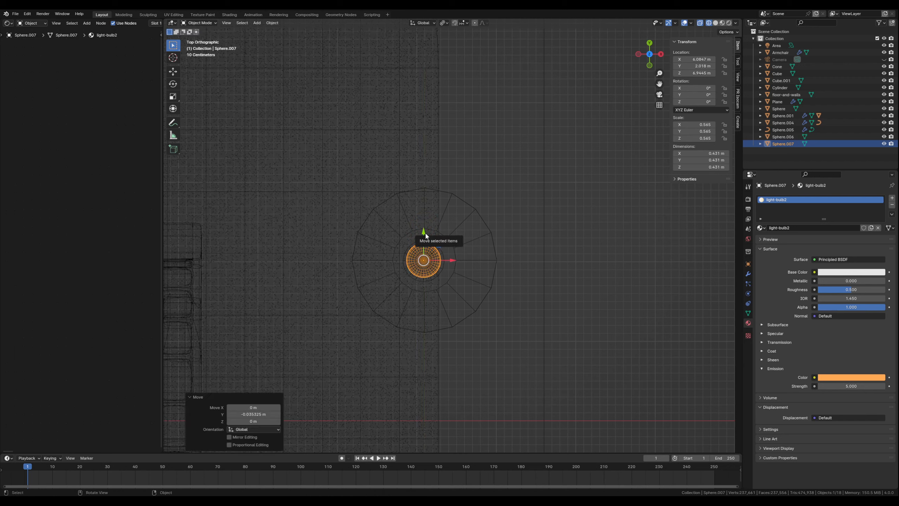
{"action": "key", "text": "Tab"}
{"action": "key", "text": "Tab"}
{"action": "left_click", "coordinate": [536, 227]}
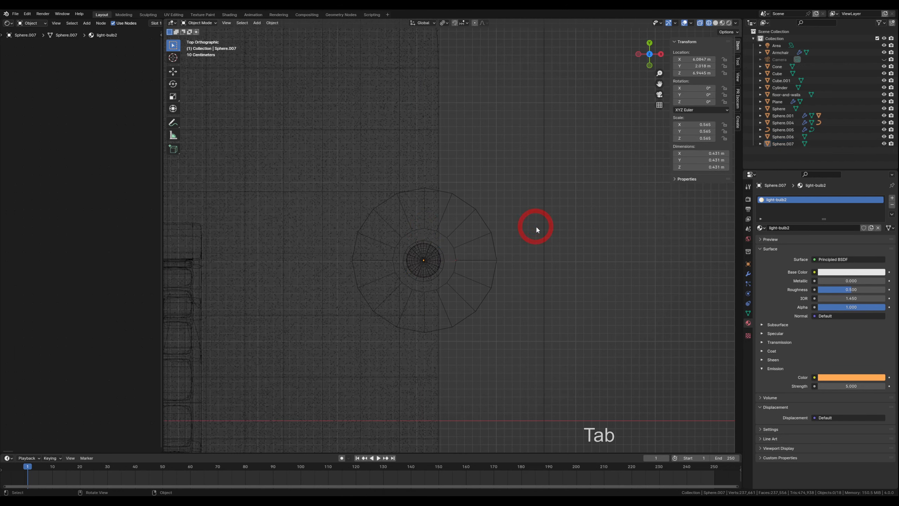
Step: Switch from wireframe to rendered display and frame the whole room with the floor lamp in perspective
{"action": "left_click", "coordinate": [716, 24]}
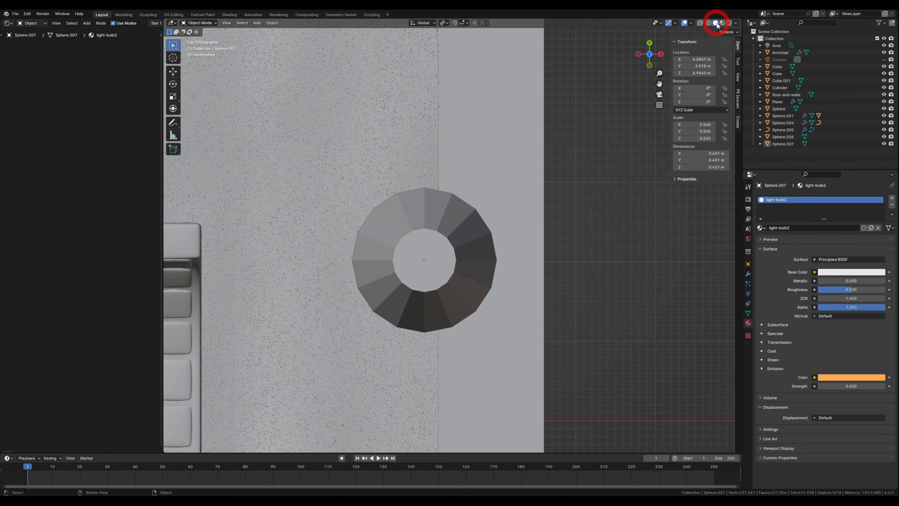
{"action": "middle_click_drag", "start_coordinate": [532, 287], "coordinate": [483, 200]}
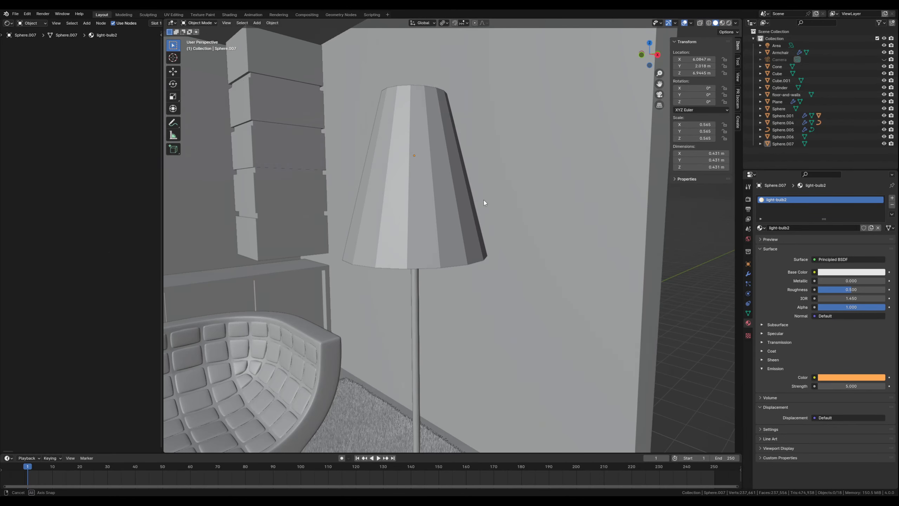
{"action": "middle_click_drag", "start_coordinate": [406, 252], "coordinate": [585, 252], "text": "shift"}
{"action": "left_click", "coordinate": [728, 24]}
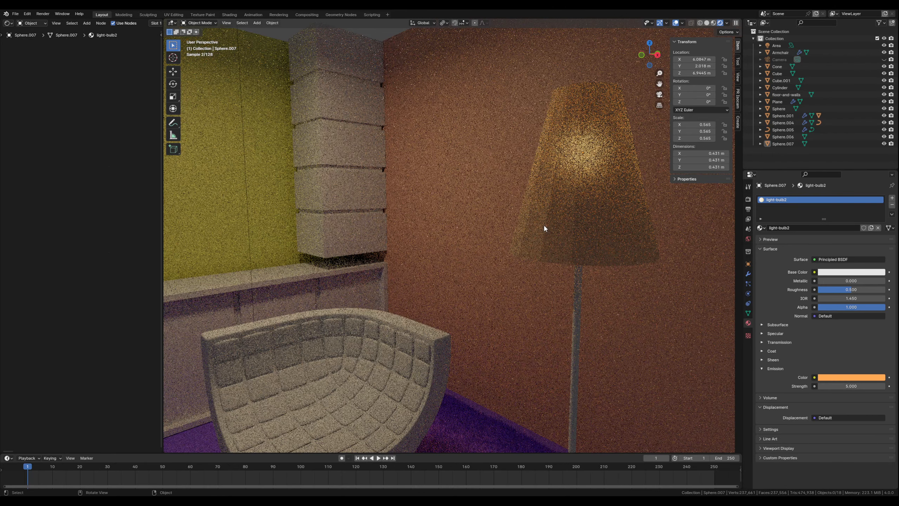
{"action": "scroll", "coordinate": [544, 226], "scroll_direction": "down", "scroll_amount": 6}
{"action": "middle_click_drag", "start_coordinate": [440, 261], "coordinate": [523, 245], "text": "shift"}
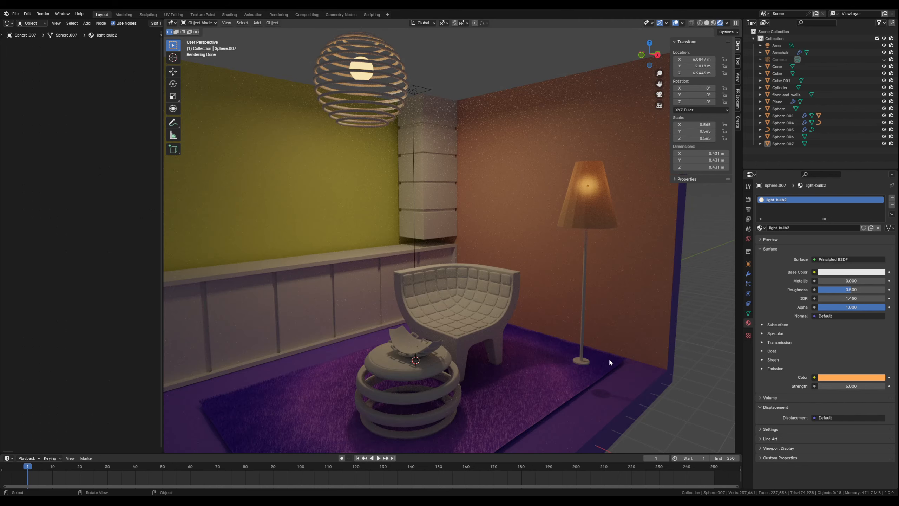
{"action": "middle_click_drag", "start_coordinate": [613, 351], "coordinate": [528, 361], "text": "shift"}
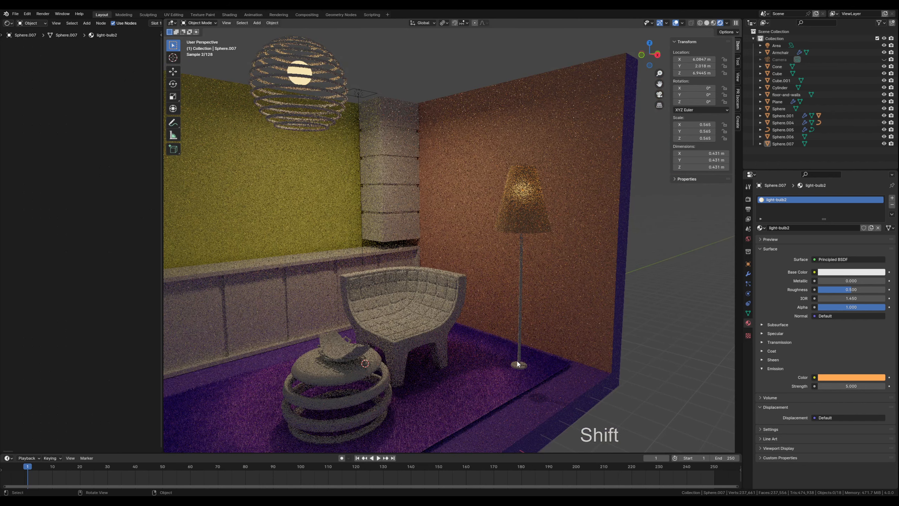
Step: Give the floor lamp's pole a new material with a dark gray base color, value about 0.184
{"action": "left_click", "coordinate": [519, 363]}
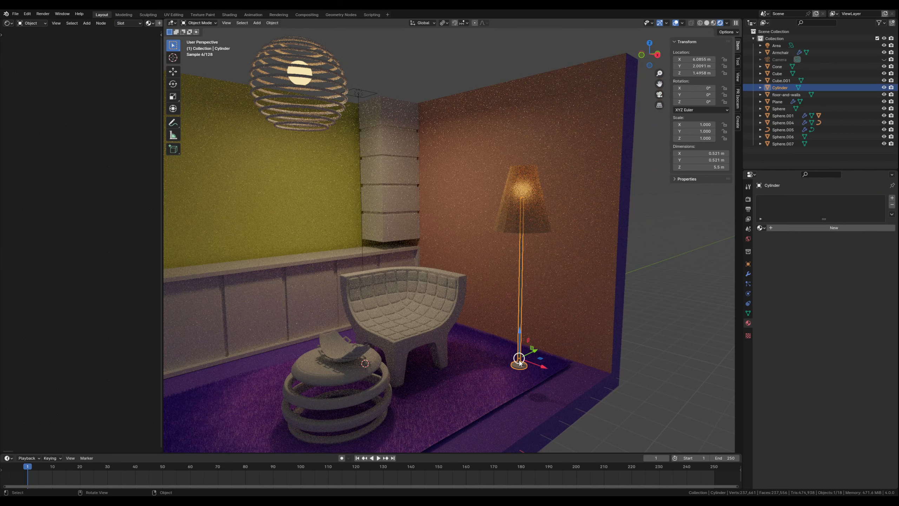
{"action": "left_click", "coordinate": [793, 229]}
{"action": "left_click", "coordinate": [838, 272]}
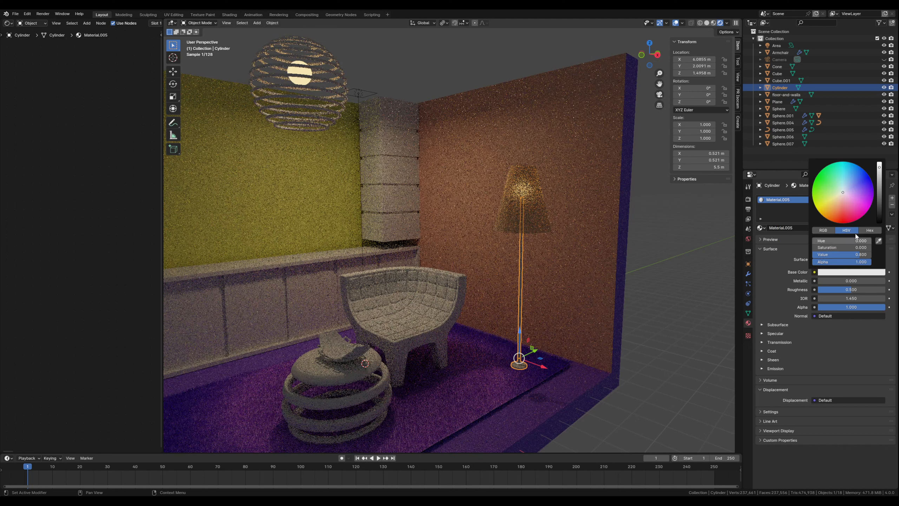
{"action": "left_click_drag", "start_coordinate": [880, 193], "coordinate": [880, 193]}
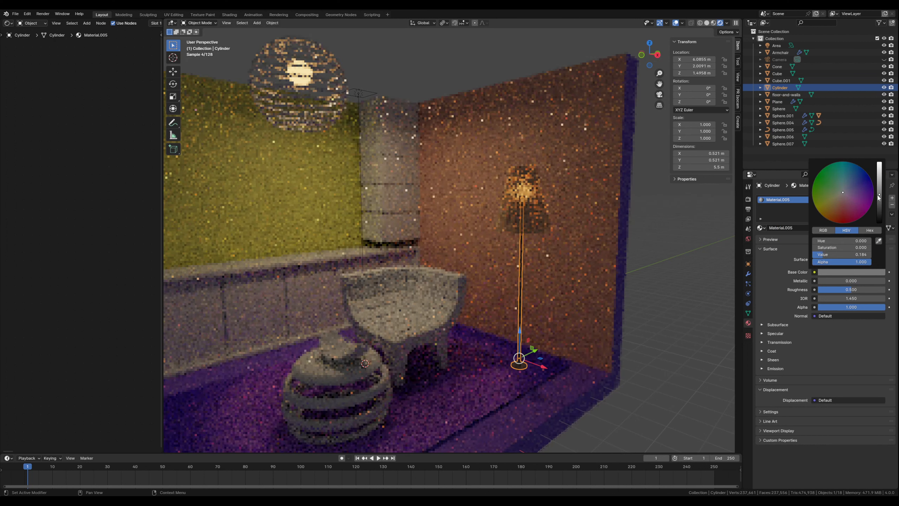
Step: Set the pole material's metallic to 0.5 and roughness to about 0.241, and deselect the pole
{"action": "left_click_drag", "start_coordinate": [817, 280], "coordinate": [837, 280]}
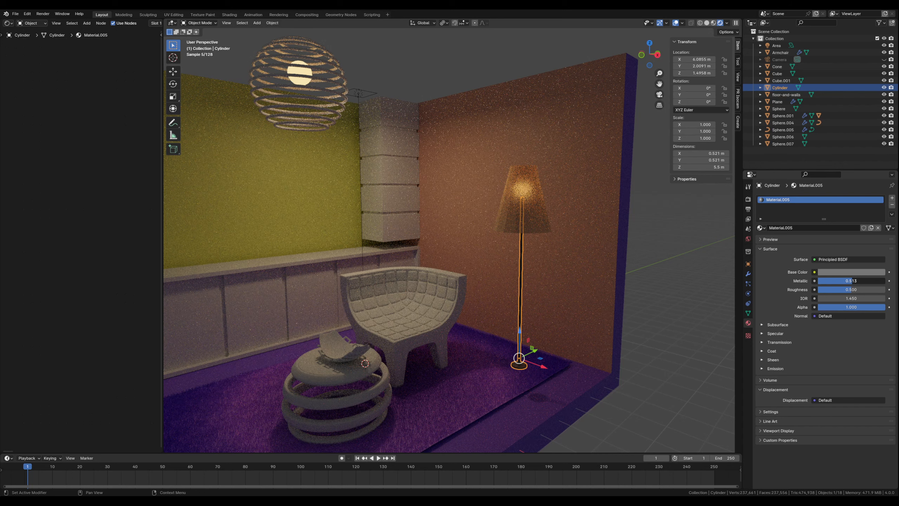
{"action": "left_click", "coordinate": [853, 281]}
{"action": "type", "text": "0.5"}
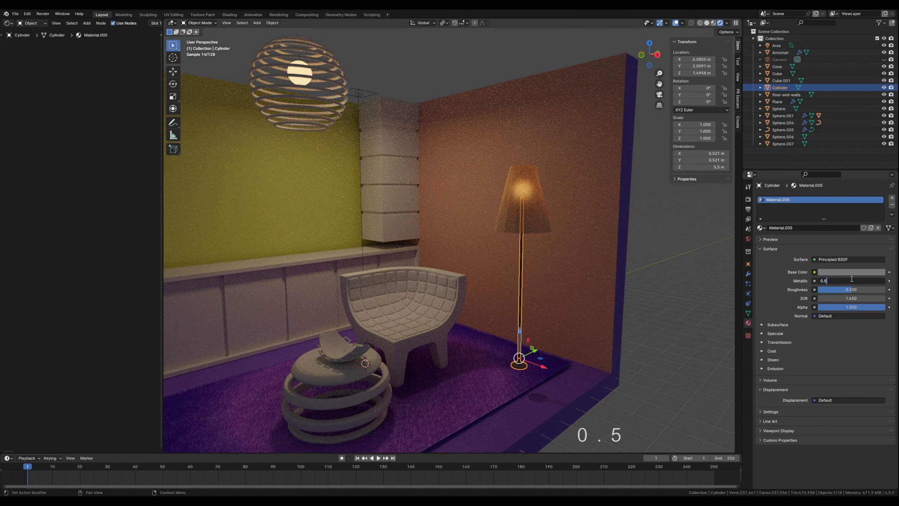
{"action": "key", "text": "Return"}
{"action": "left_click_drag", "start_coordinate": [844, 290], "coordinate": [834, 288]}
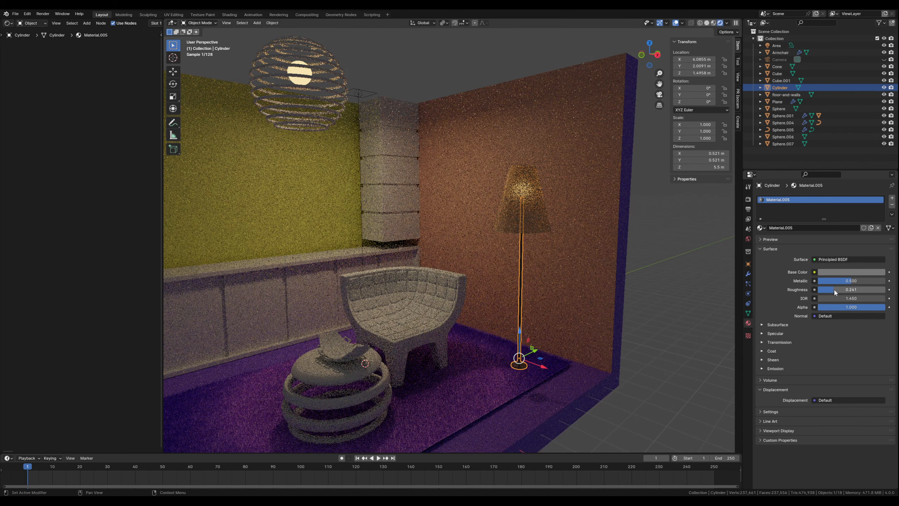
{"action": "left_click", "coordinate": [655, 296]}
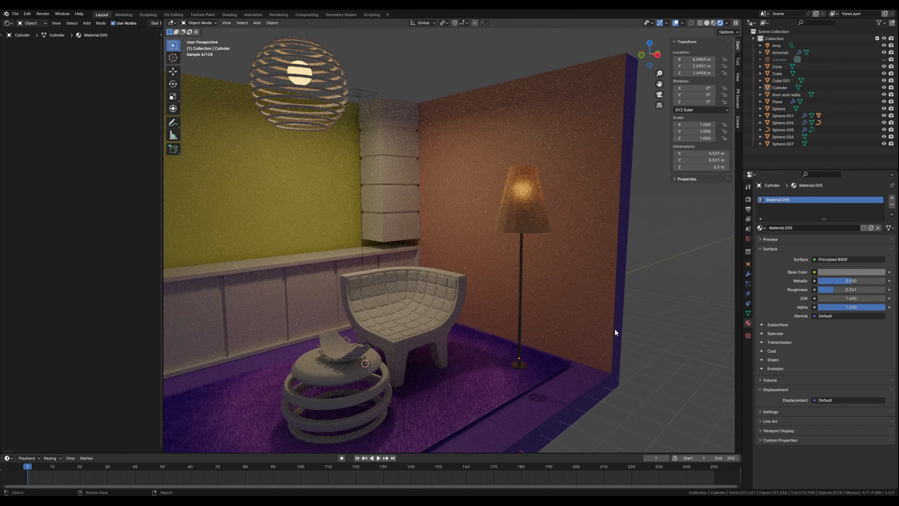
Step: Lighten the lamp pole's base color to a value of about 0.471 and deselect the pole
{"action": "middle_click_drag", "start_coordinate": [614, 327], "coordinate": [564, 354]}
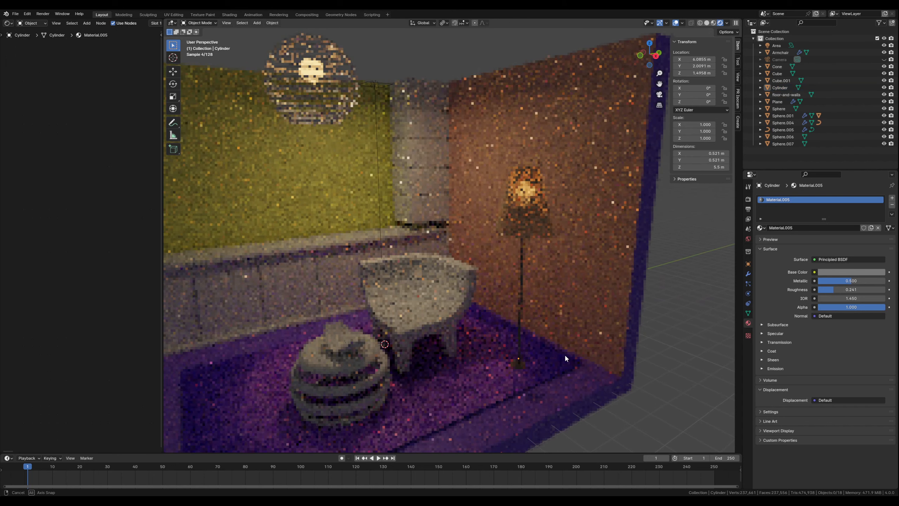
{"action": "left_click", "coordinate": [521, 349]}
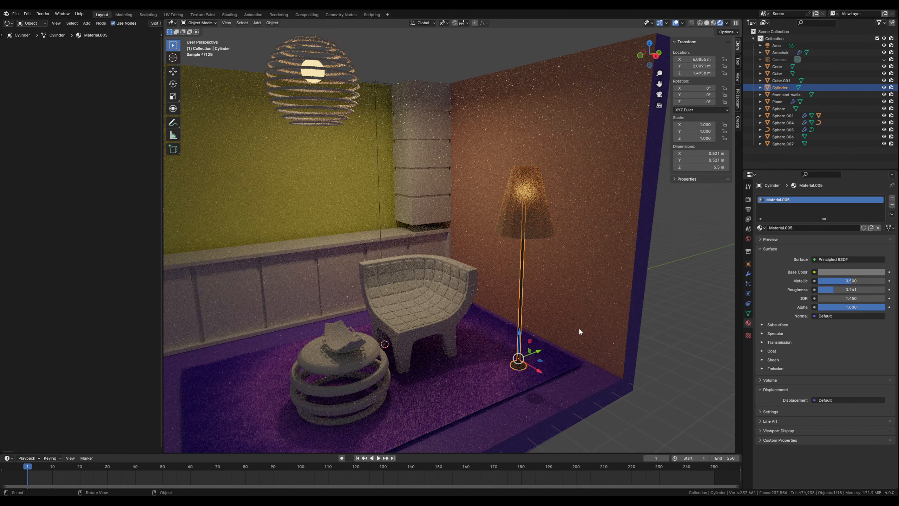
{"action": "left_click", "coordinate": [832, 272]}
{"action": "left_click_drag", "start_coordinate": [880, 187], "coordinate": [880, 177]}
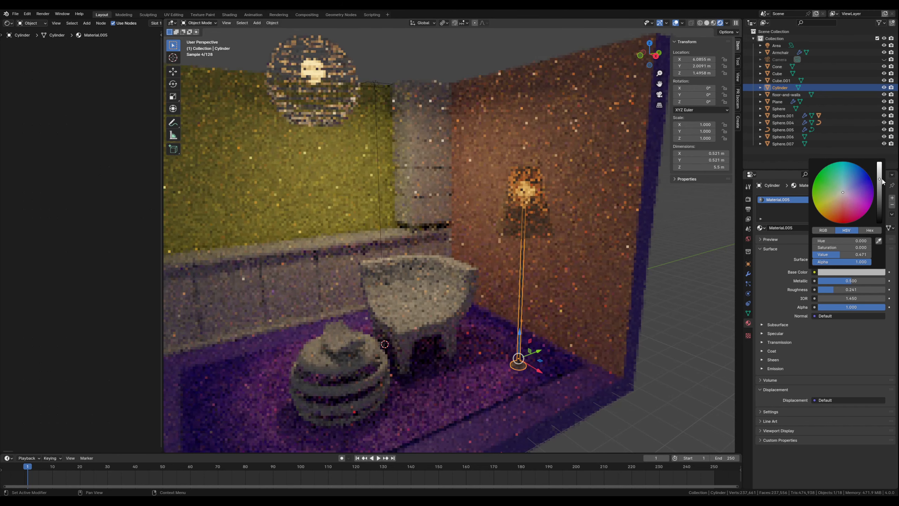
{"action": "left_click", "coordinate": [694, 315]}
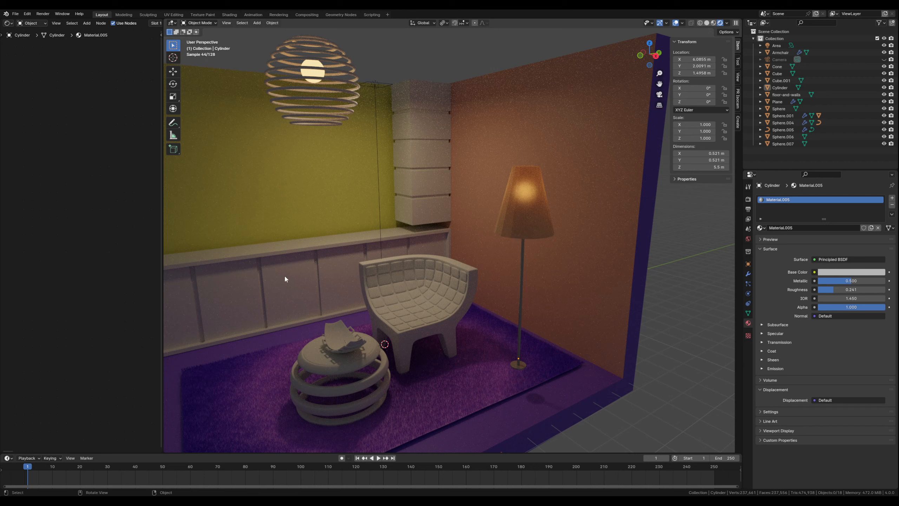
Step: Give the long low cabinet a new material with a white base color and roughness about 0.054, and deselect it
{"action": "left_click", "coordinate": [303, 275]}
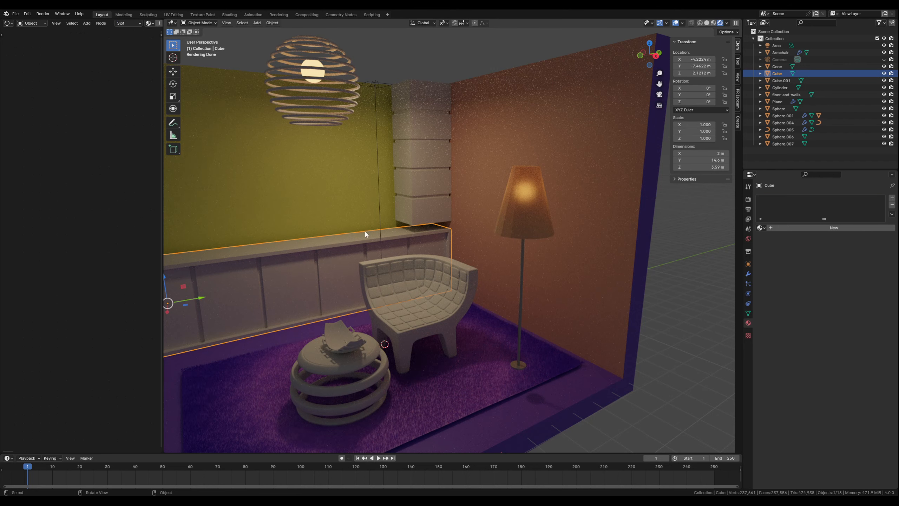
{"action": "left_click", "coordinate": [807, 227]}
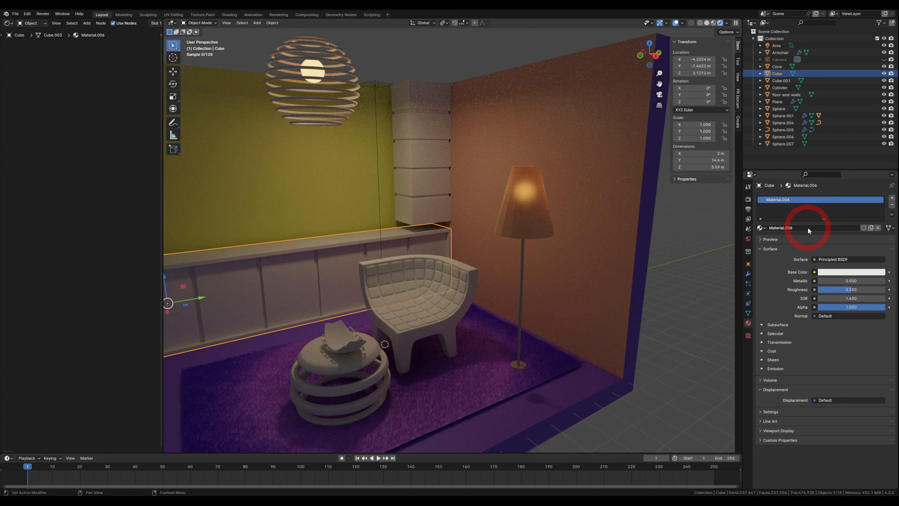
{"action": "left_click", "coordinate": [824, 271]}
{"action": "left_click", "coordinate": [880, 165]}
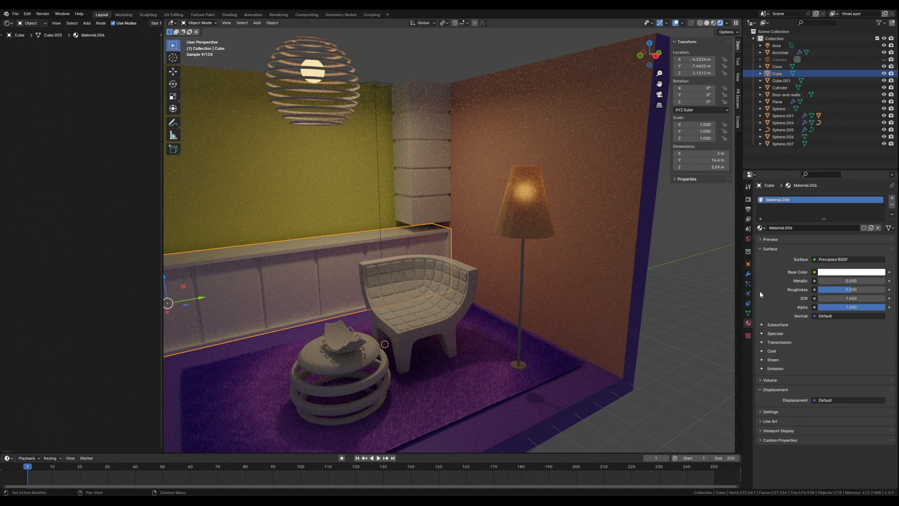
{"action": "left_click_drag", "start_coordinate": [846, 290], "coordinate": [821, 290]}
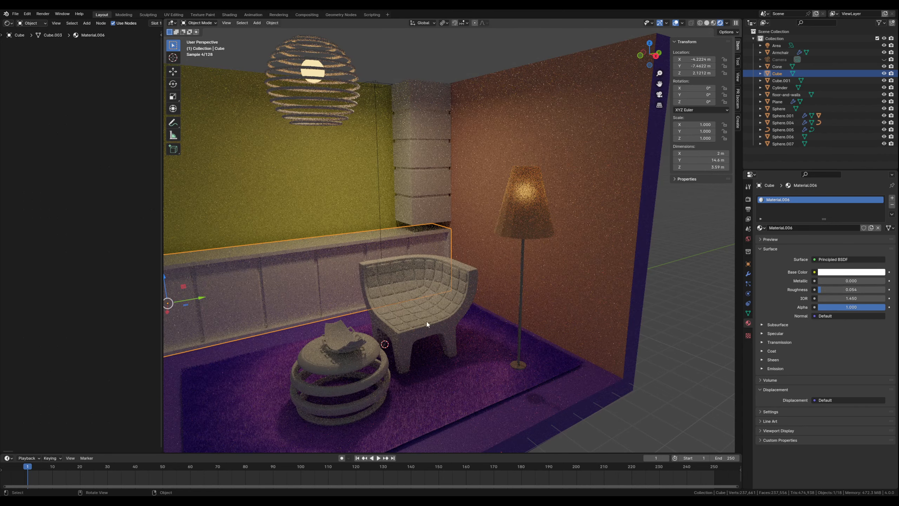
{"action": "middle_click_drag", "start_coordinate": [366, 331], "coordinate": [460, 329], "text": "shift"}
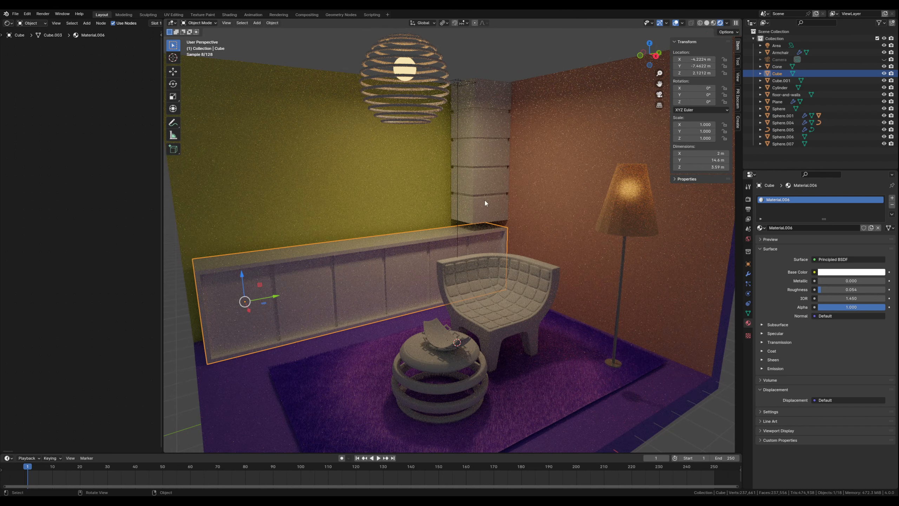
{"action": "left_click", "coordinate": [181, 299]}
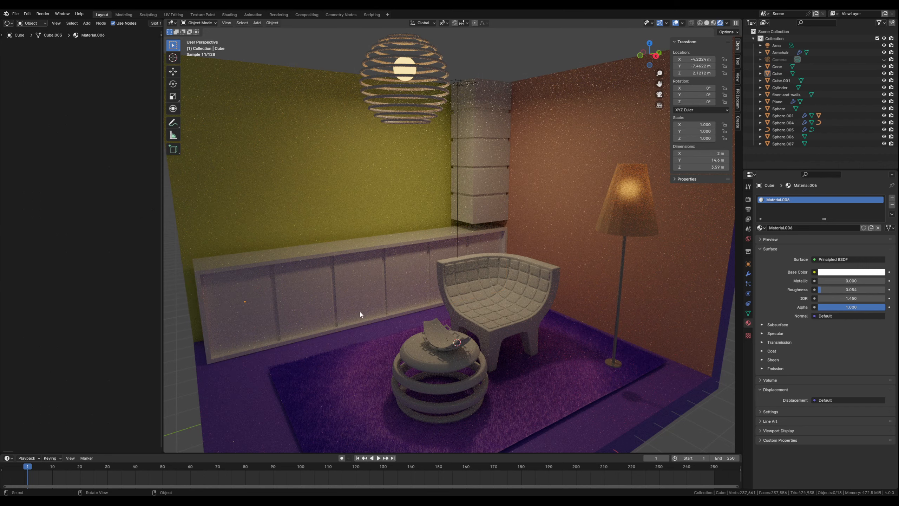
{"action": "mouse_move", "coordinate": [360, 311]}
{"action": "middle_mouse_down"}
{"action": "mouse_move", "coordinate": [375, 322]}
{"action": "mouse_move", "coordinate": [371, 313]}
{"action": "mouse_move", "coordinate": [353, 322]}
{"action": "mouse_move", "coordinate": [354, 315]}
{"action": "middle_mouse_up"}
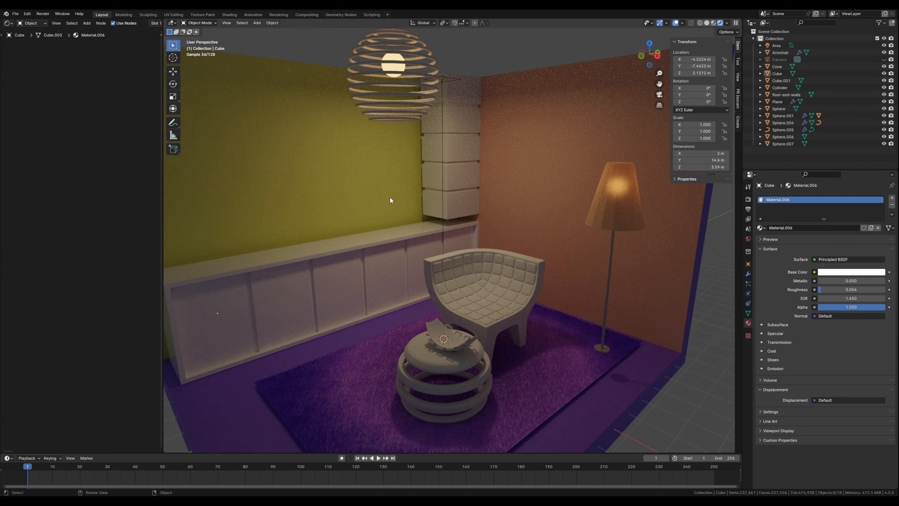
Step: Assign the low cabinet's existing white material, Material.006, to the tall wall cabinet in the corner and deselect it
{"action": "left_click", "coordinate": [456, 176]}
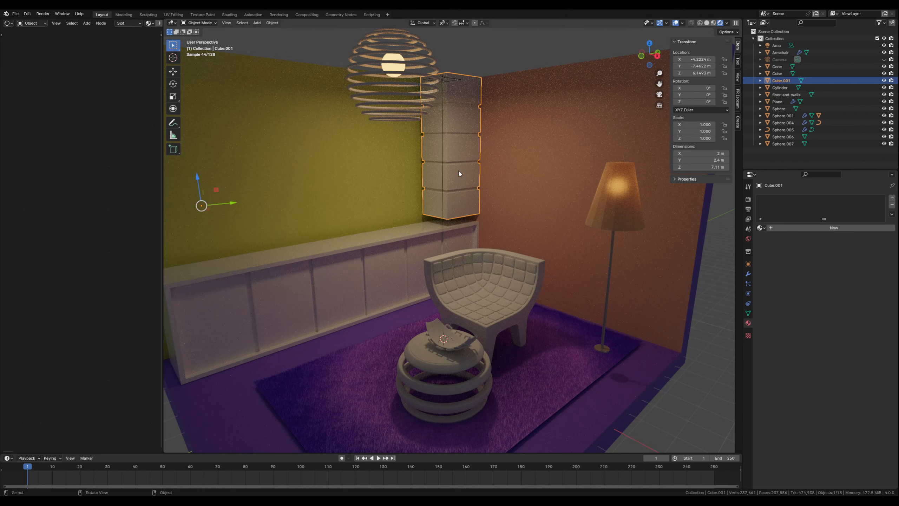
{"action": "left_click", "coordinate": [765, 228]}
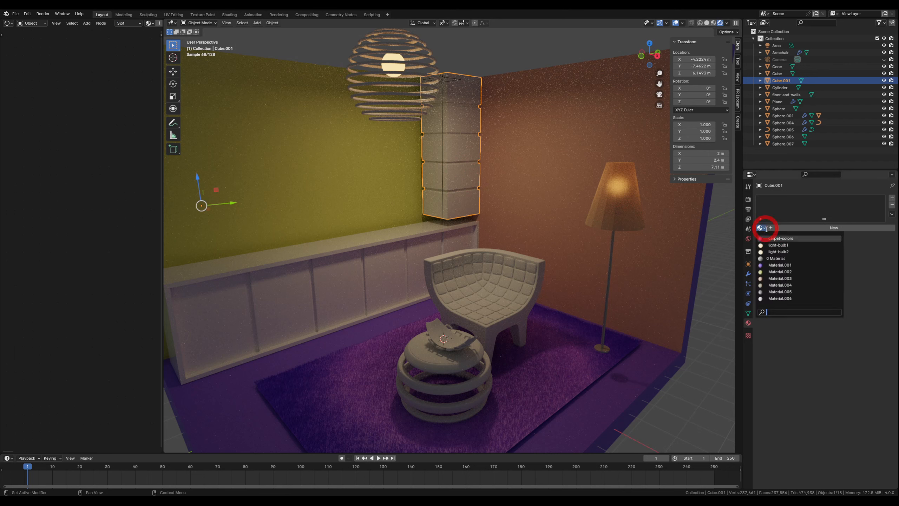
{"action": "left_click", "coordinate": [766, 227]}
{"action": "left_click", "coordinate": [404, 260]}
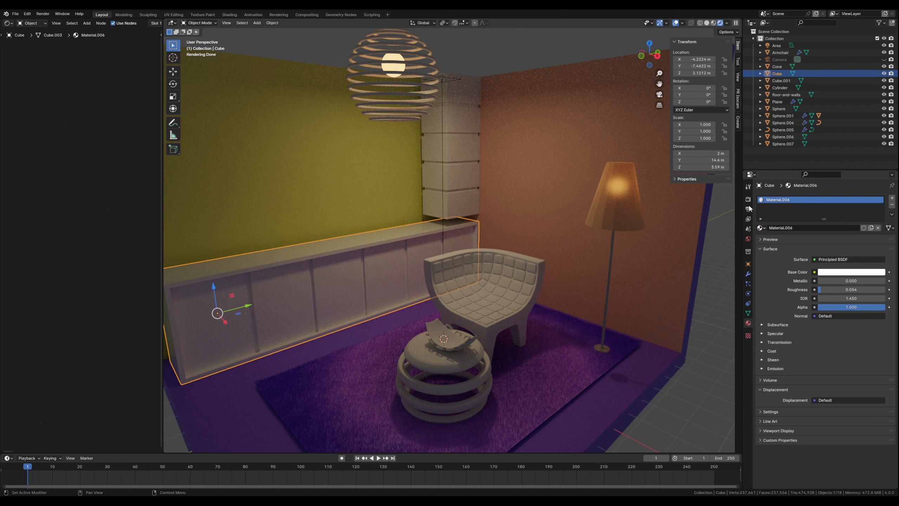
{"action": "left_click", "coordinate": [457, 185]}
{"action": "left_click", "coordinate": [762, 227]}
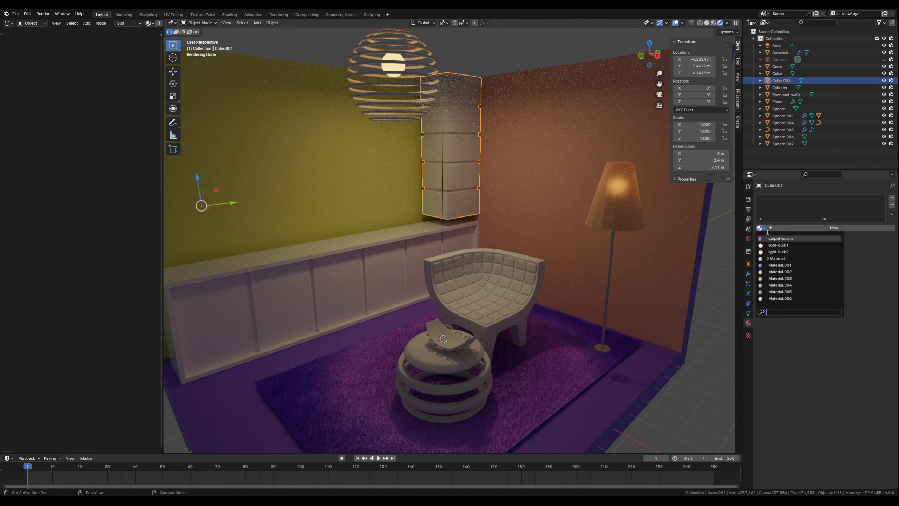
{"action": "left_click", "coordinate": [784, 298]}
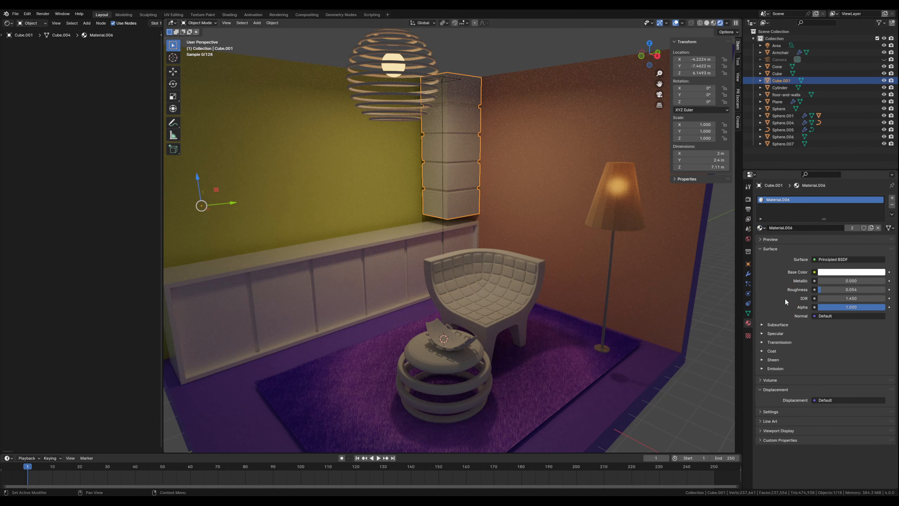
{"action": "left_click", "coordinate": [710, 274]}
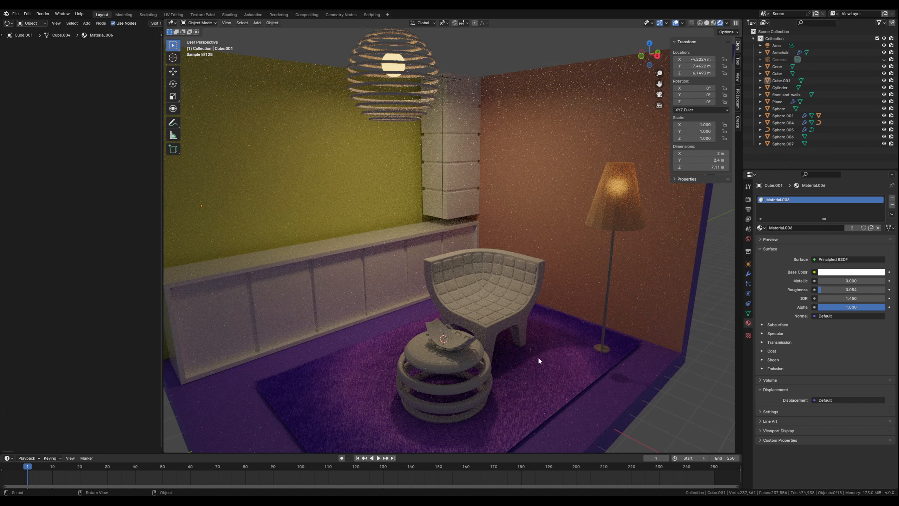
Step: Open the armchair's mesh in Edit Mode and switch the viewport to solid shading
{"action": "middle_click_drag", "start_coordinate": [500, 375], "coordinate": [489, 351], "text": "shift"}
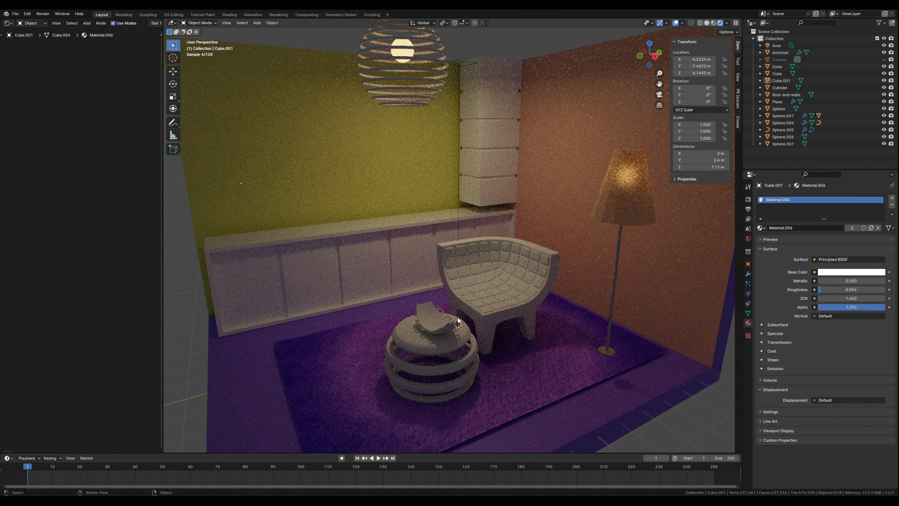
{"action": "scroll", "coordinate": [534, 315], "scroll_direction": "up", "scroll_amount": 3}
{"action": "scroll", "coordinate": [538, 331], "scroll_direction": "up", "scroll_amount": 1}
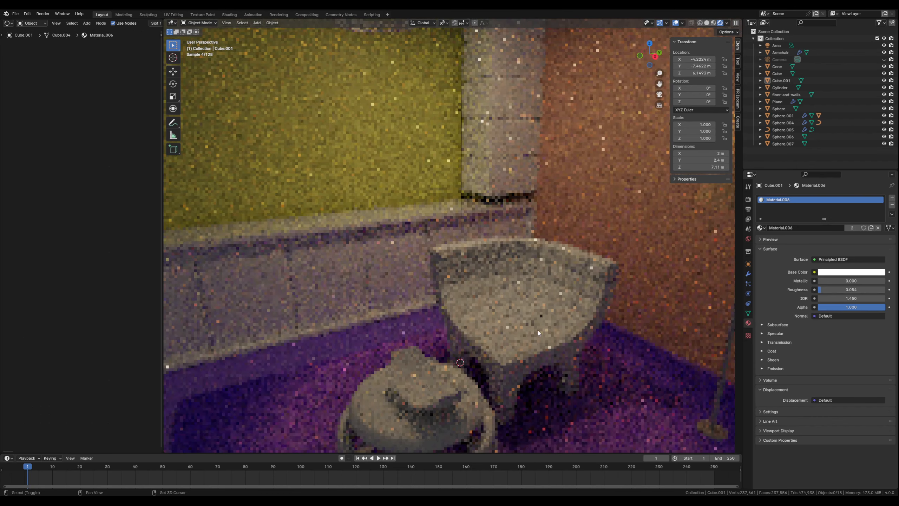
{"action": "middle_click_drag", "start_coordinate": [464, 295], "coordinate": [381, 221], "text": "shift"}
{"action": "scroll", "coordinate": [451, 271], "scroll_direction": "up", "scroll_amount": 1}
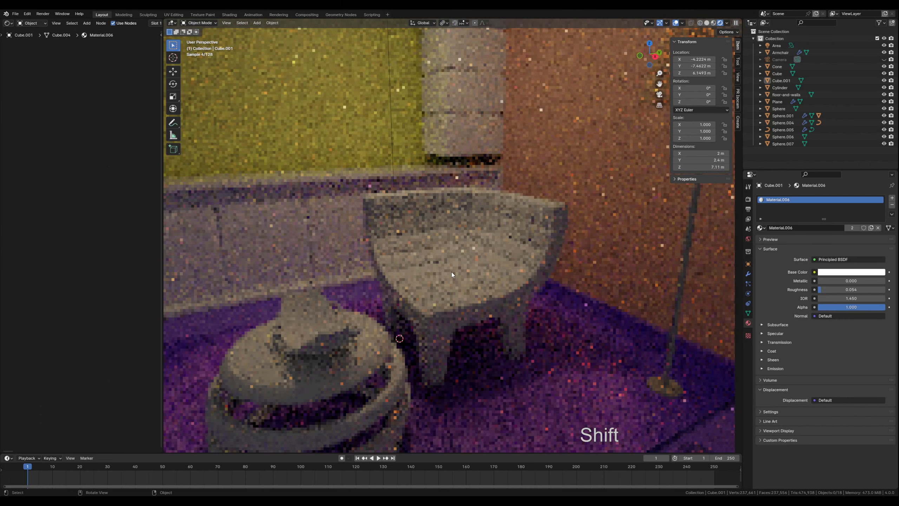
{"action": "scroll", "coordinate": [451, 271], "scroll_direction": "up", "scroll_amount": 1}
{"action": "left_click", "coordinate": [444, 290]}
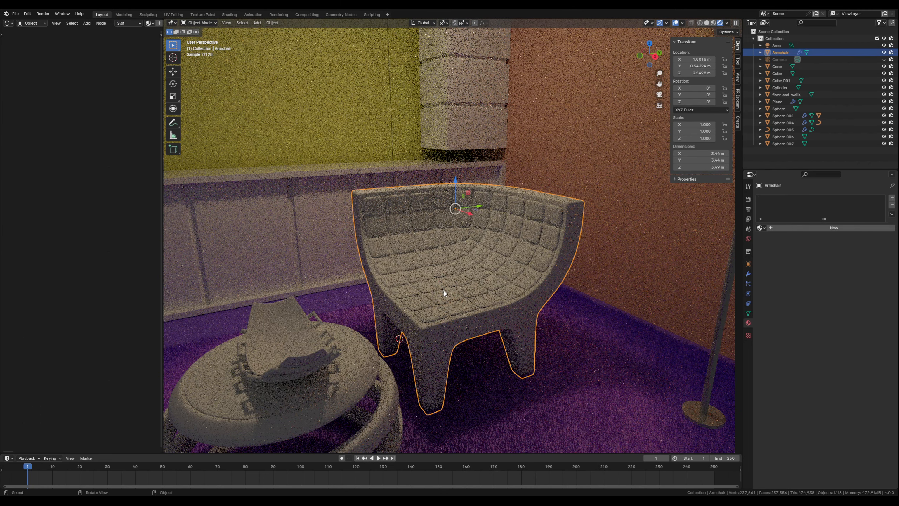
{"action": "key", "text": "Tab"}
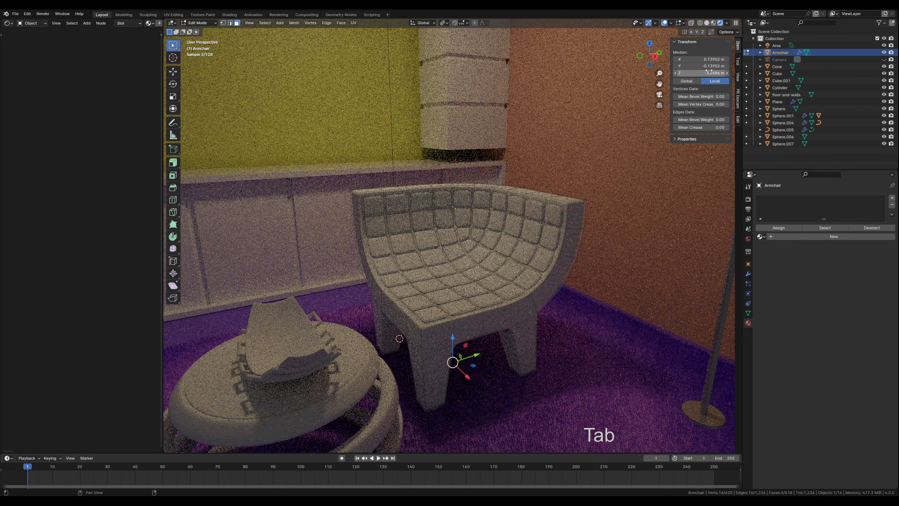
{"action": "left_click", "coordinate": [707, 23]}
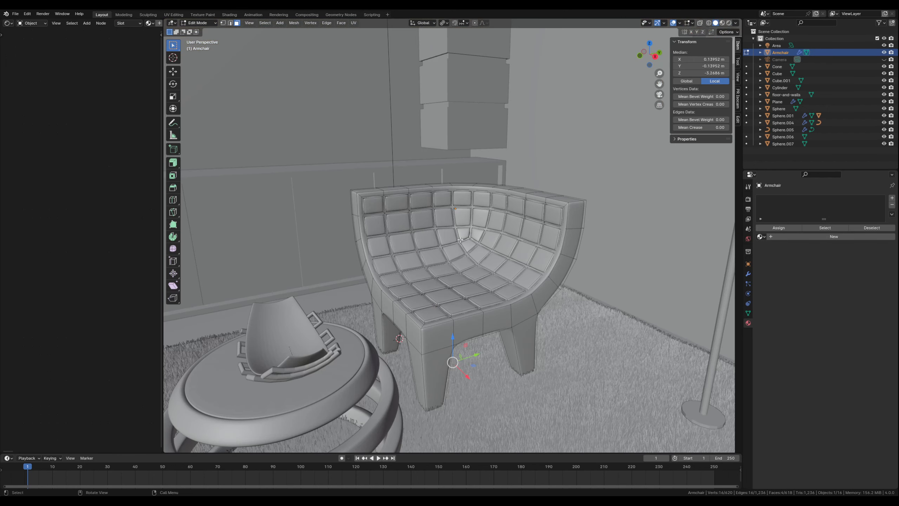
{"action": "middle_click_drag", "start_coordinate": [443, 248], "coordinate": [473, 246]}
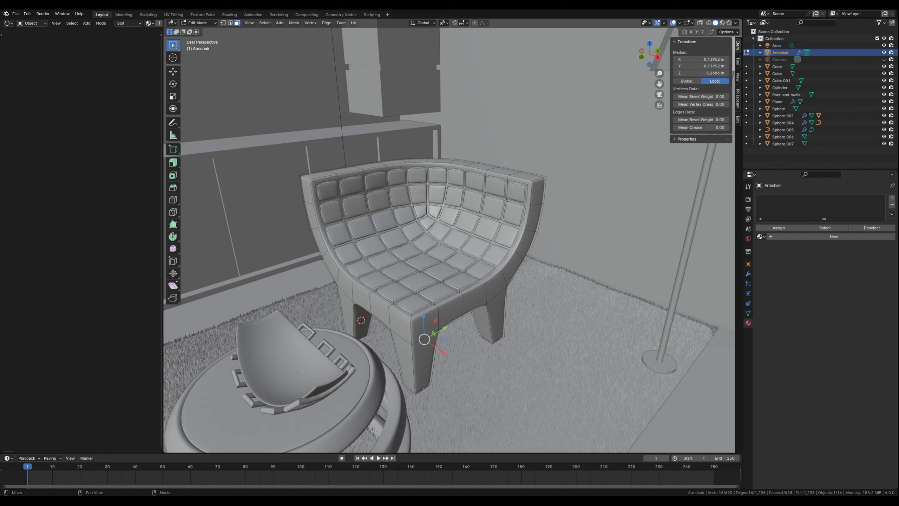
Step: Select all the square cushion faces across the armchair's inner seat and backrest
{"action": "left_click", "coordinate": [325, 194]}
{"action": "left_click", "coordinate": [325, 212], "text": "shift"}
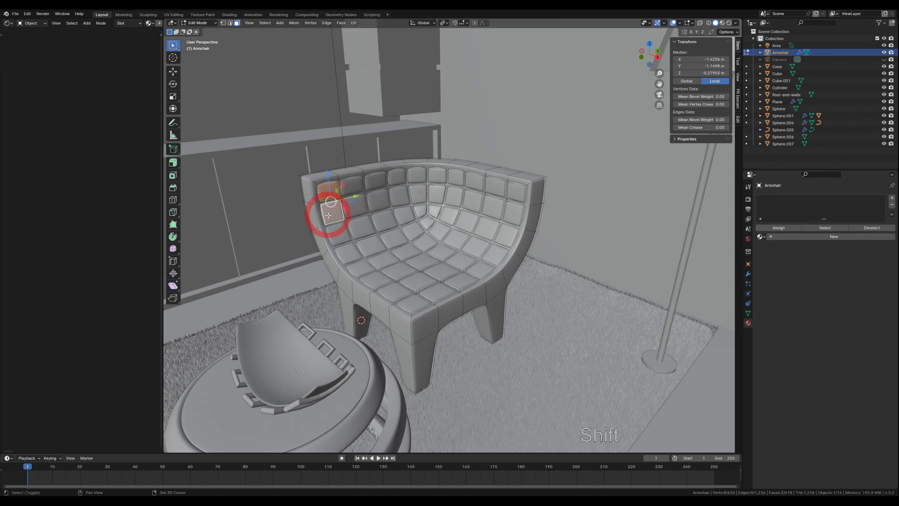
{"action": "scroll", "coordinate": [421, 222], "scroll_direction": "up", "scroll_amount": 2}
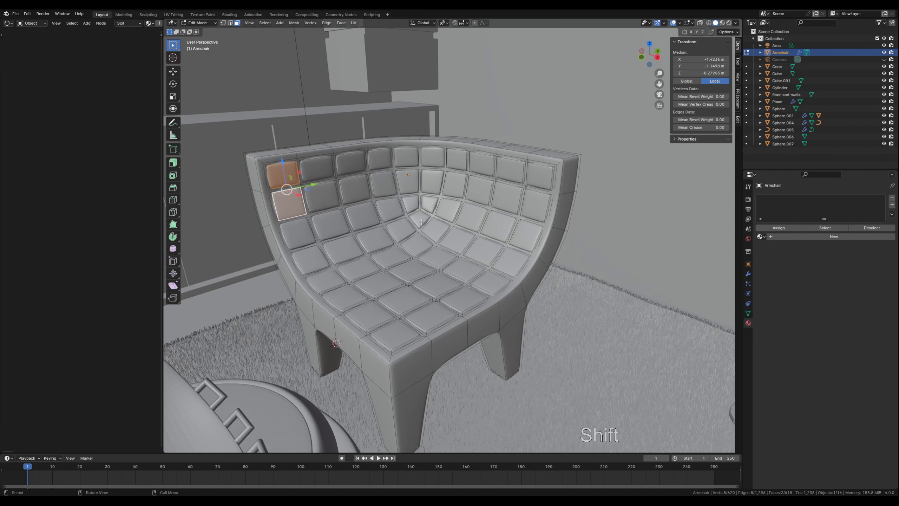
{"action": "scroll", "coordinate": [422, 221], "scroll_direction": "up", "scroll_amount": 1}
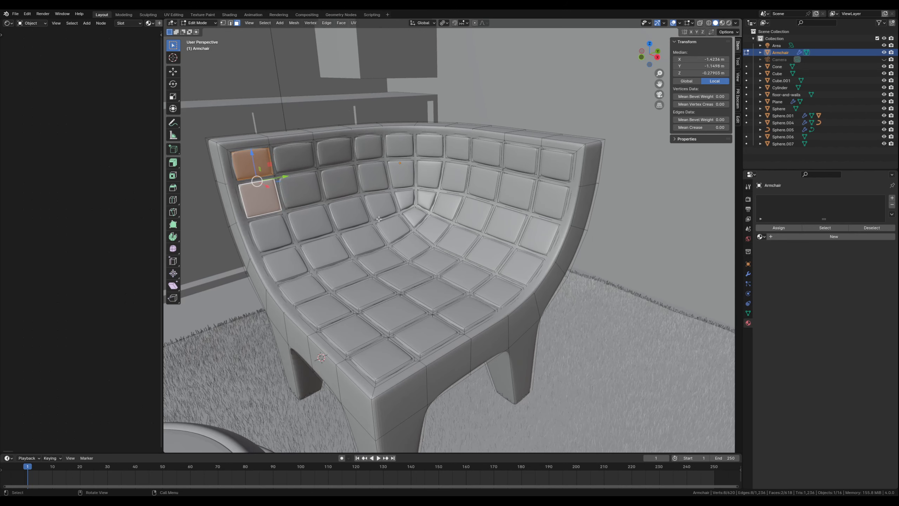
{"action": "left_click", "coordinate": [268, 232], "text": "shift"}
{"action": "left_click", "coordinate": [279, 261], "text": "shift"}
{"action": "left_click", "coordinate": [304, 290], "text": "shift"}
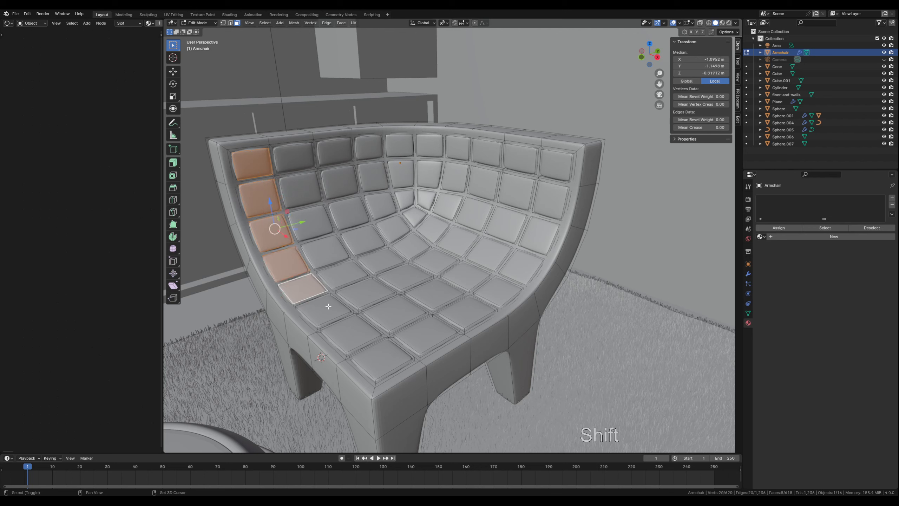
{"action": "left_click", "coordinate": [328, 306], "text": "shift"}
{"action": "left_click", "coordinate": [352, 331], "text": "shift"}
{"action": "left_click", "coordinate": [381, 355], "text": "shift"}
{"action": "left_click", "coordinate": [425, 333], "text": "shift"}
{"action": "left_click", "coordinate": [395, 311], "text": "shift"}
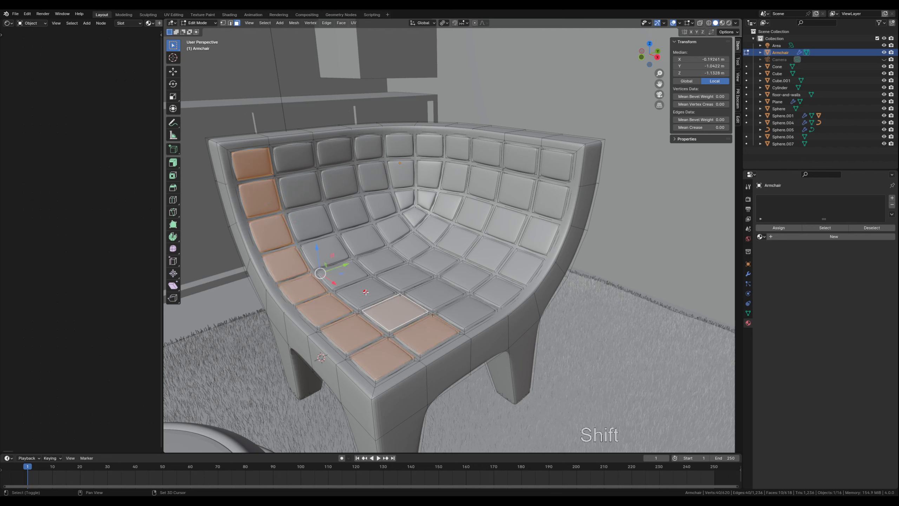
{"action": "left_click", "coordinate": [365, 292], "text": "shift"}
{"action": "left_click", "coordinate": [341, 268], "text": "shift"}
{"action": "left_click", "coordinate": [319, 248], "text": "shift"}
{"action": "left_click", "coordinate": [313, 222], "text": "shift"}
{"action": "left_click", "coordinate": [301, 189], "text": "shift"}
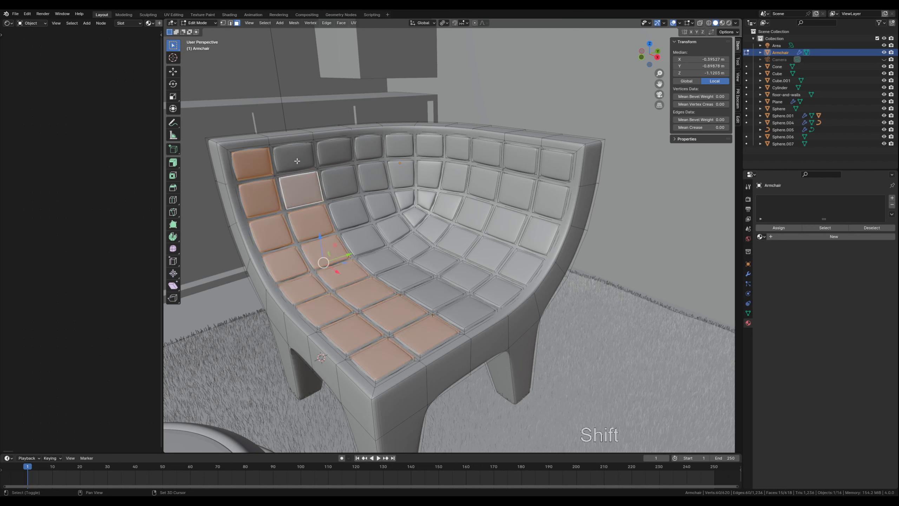
{"action": "left_click", "coordinate": [297, 161], "text": "shift"}
{"action": "left_click", "coordinate": [334, 152], "text": "shift"}
{"action": "left_click", "coordinate": [338, 179], "text": "shift"}
{"action": "left_click", "coordinate": [348, 210], "text": "shift"}
{"action": "left_click", "coordinate": [373, 247], "text": "shift"}
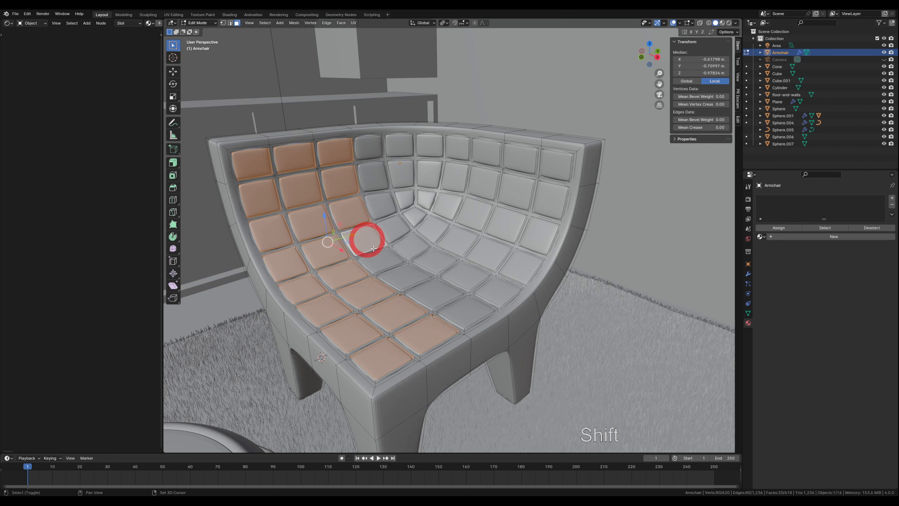
{"action": "left_click", "coordinate": [381, 256], "text": "shift"}
{"action": "left_click", "coordinate": [405, 276], "text": "shift"}
{"action": "left_click", "coordinate": [436, 293], "text": "shift"}
{"action": "left_click", "coordinate": [467, 310], "text": "shift"}
{"action": "left_click", "coordinate": [498, 291], "text": "shift"}
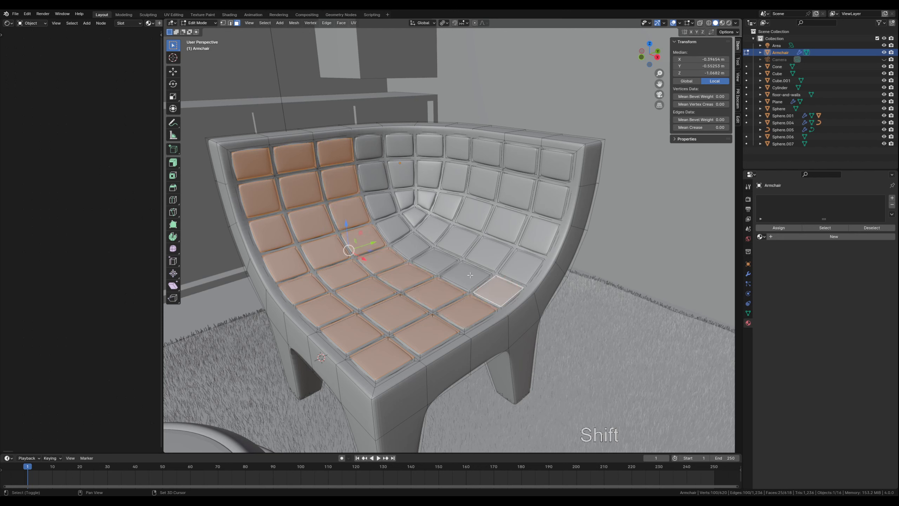
{"action": "left_click", "coordinate": [470, 275], "text": "shift"}
{"action": "left_click", "coordinate": [435, 260], "text": "shift"}
{"action": "left_click", "coordinate": [412, 245], "text": "shift"}
{"action": "left_click", "coordinate": [393, 226], "text": "shift"}
{"action": "left_click", "coordinate": [380, 206], "text": "shift"}
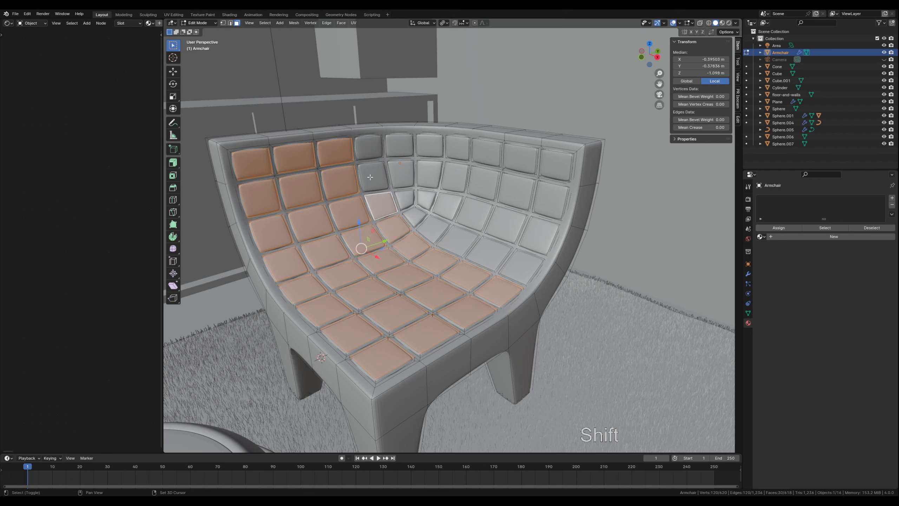
{"action": "left_click", "coordinate": [371, 177], "text": "shift"}
{"action": "left_click", "coordinate": [368, 147], "text": "shift"}
{"action": "left_click", "coordinate": [396, 145], "text": "shift"}
{"action": "left_click", "coordinate": [402, 173], "text": "shift"}
{"action": "left_click", "coordinate": [406, 199], "text": "shift"}
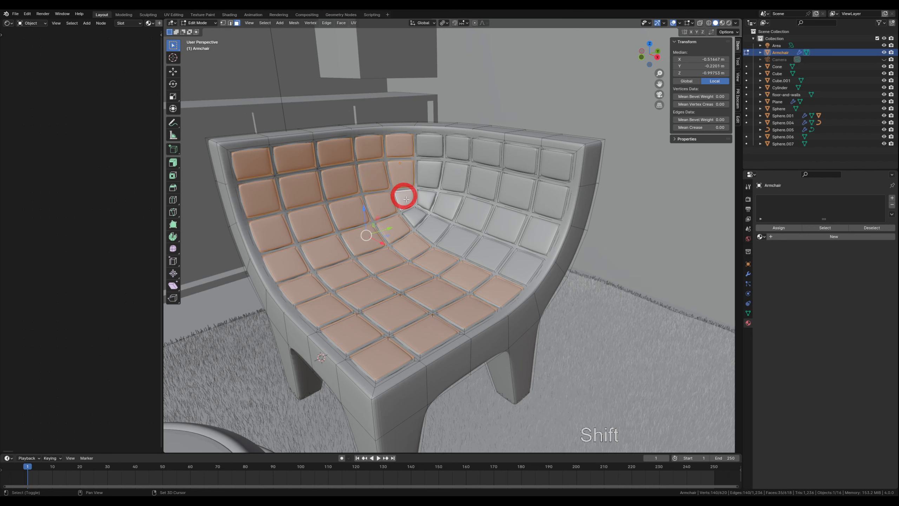
{"action": "left_click", "coordinate": [414, 213], "text": "shift"}
{"action": "left_click", "coordinate": [433, 228], "text": "shift"}
{"action": "left_click", "coordinate": [464, 236], "text": "shift"}
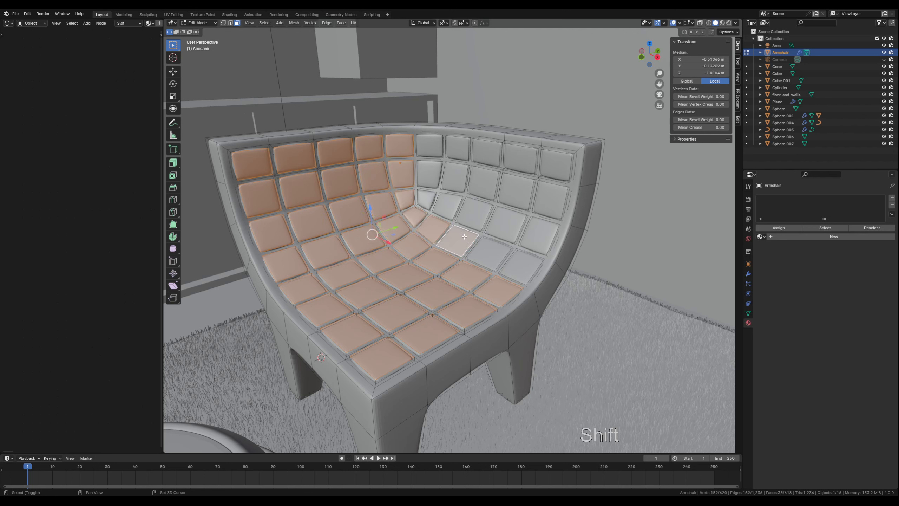
{"action": "left_click", "coordinate": [491, 254], "text": "shift"}
{"action": "left_click", "coordinate": [524, 266], "text": "shift"}
{"action": "left_click", "coordinate": [538, 236], "text": "shift"}
{"action": "left_click", "coordinate": [506, 224], "text": "shift"}
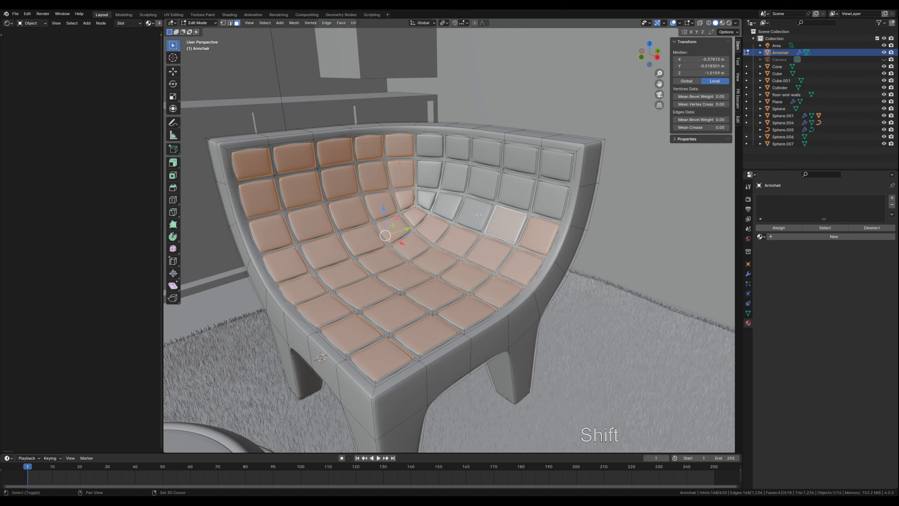
{"action": "left_click", "coordinate": [474, 212], "text": "shift"}
{"action": "left_click", "coordinate": [445, 208], "text": "shift"}
{"action": "left_click", "coordinate": [426, 198], "text": "shift"}
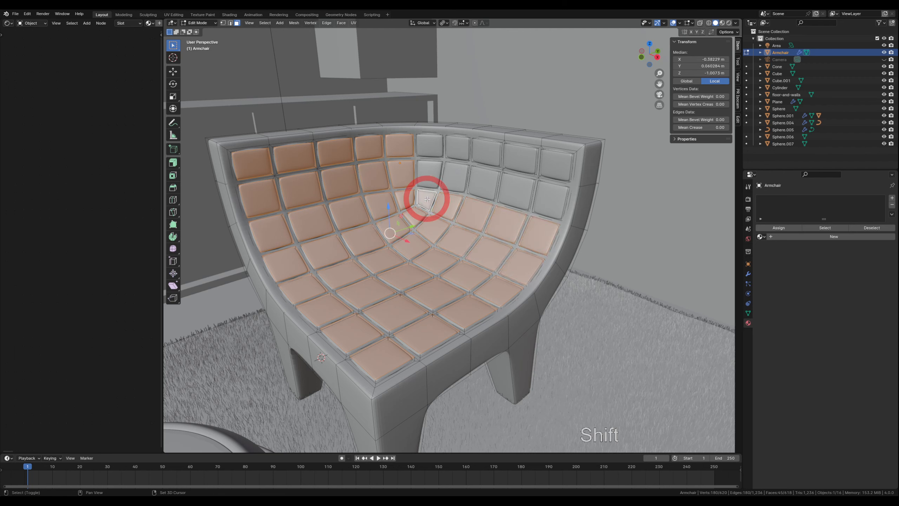
{"action": "left_click", "coordinate": [429, 174], "text": "shift"}
{"action": "left_click", "coordinate": [429, 138], "text": "shift"}
{"action": "left_click", "coordinate": [456, 173], "text": "shift"}
{"action": "left_click", "coordinate": [482, 179], "text": "shift"}
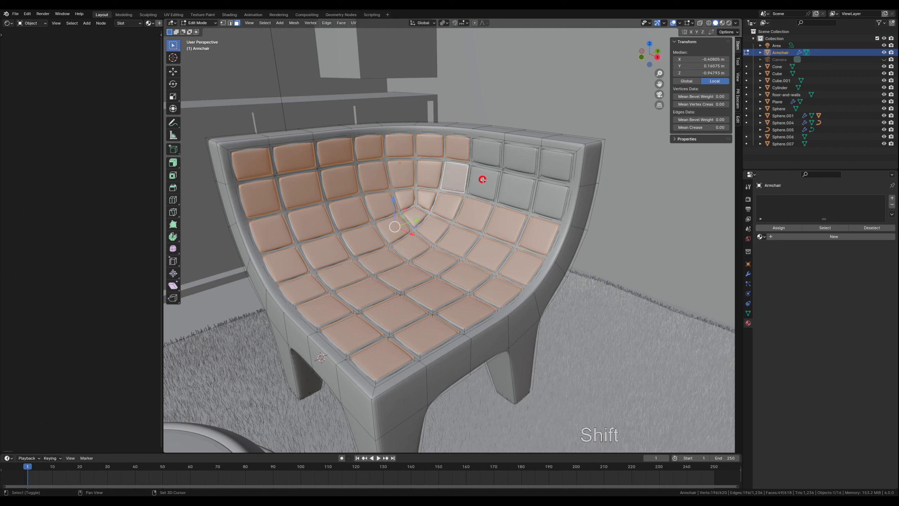
{"action": "left_click", "coordinate": [487, 156], "text": "shift"}
{"action": "left_click", "coordinate": [520, 159], "text": "shift"}
{"action": "left_click", "coordinate": [516, 190], "text": "shift"}
{"action": "left_click", "coordinate": [550, 196], "text": "shift"}
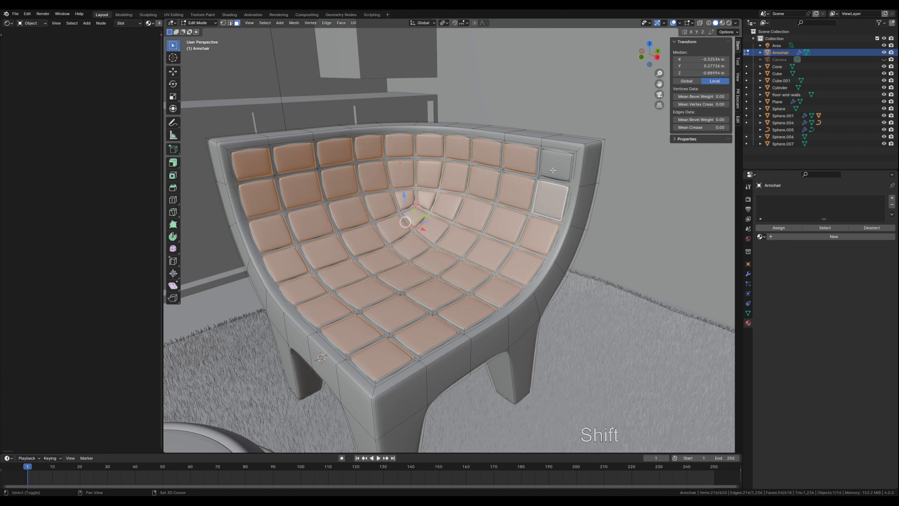
{"action": "left_click", "coordinate": [554, 164], "text": "shift"}
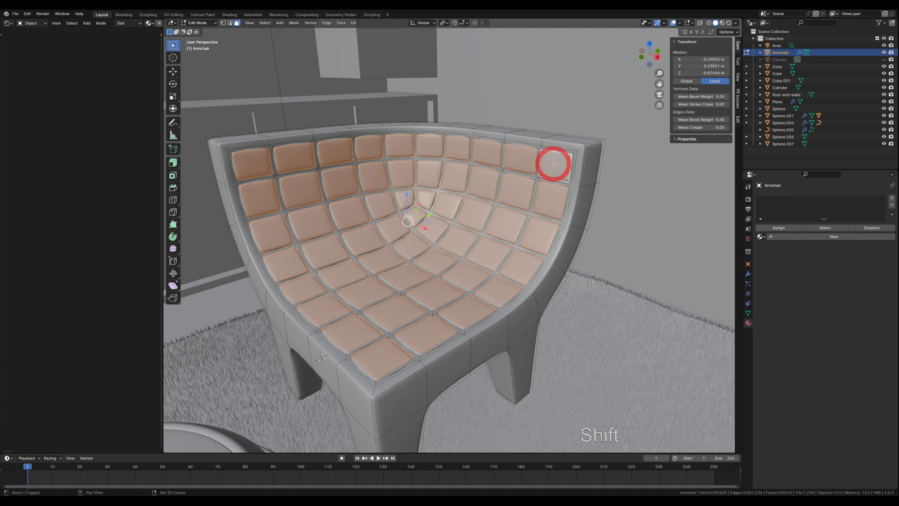
Step: Create a base material on the armchair and add a second slot with another new material for the cushions
{"action": "left_click", "coordinate": [804, 235]}
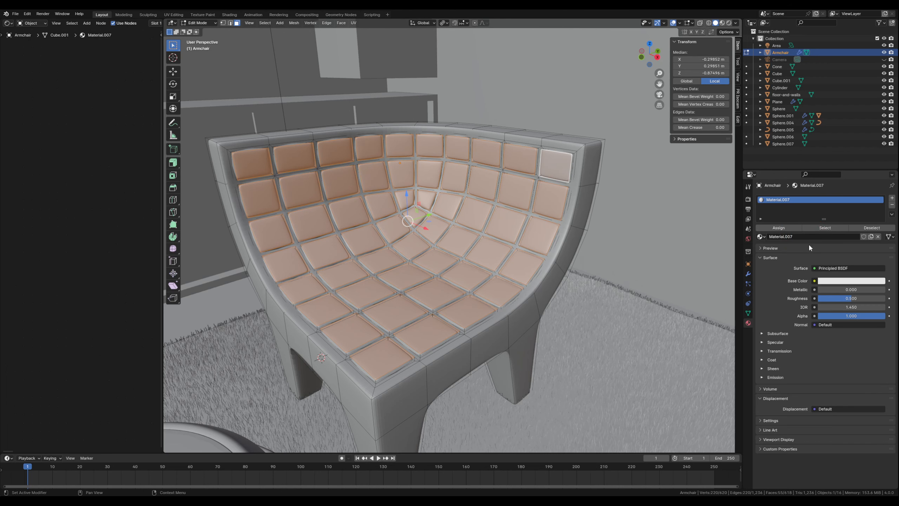
{"action": "left_click", "coordinate": [892, 198]}
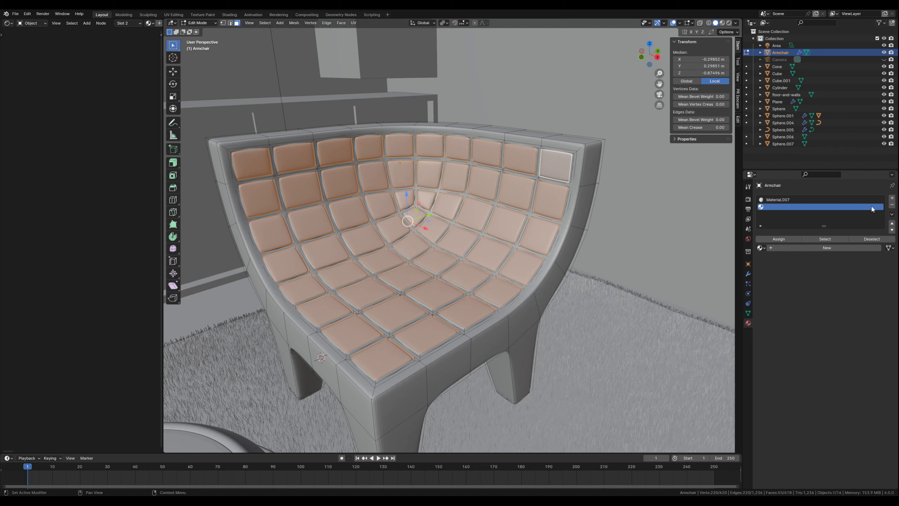
{"action": "left_click", "coordinate": [816, 248]}
{"action": "left_click", "coordinate": [772, 241]}
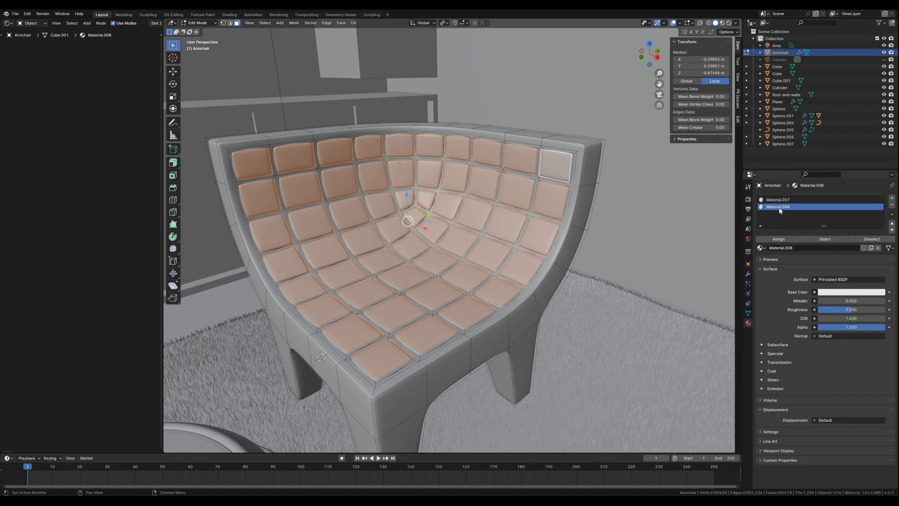
Step: Set the armchair's second material to a pink base color with hue about 0.940, saturation about 0.476 and value 0.800
{"action": "left_click", "coordinate": [824, 293]}
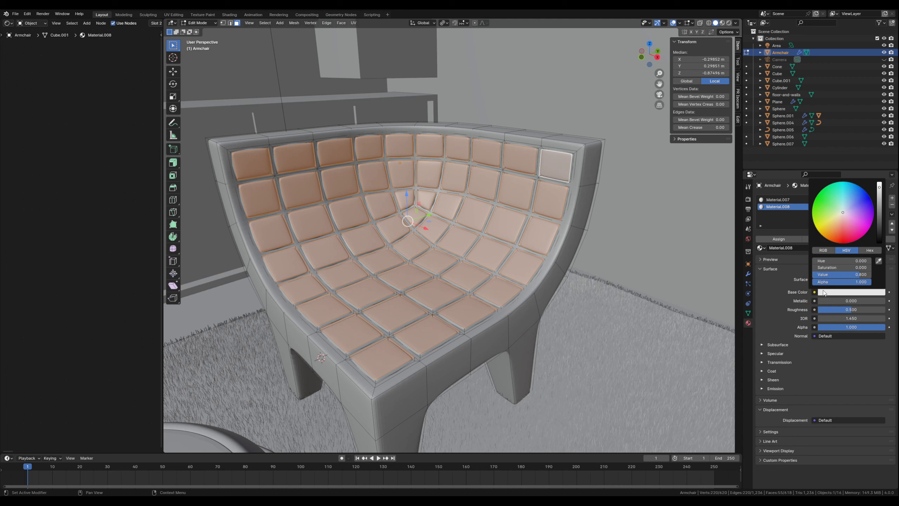
{"action": "left_click", "coordinate": [853, 209]}
{"action": "left_click", "coordinate": [852, 212]}
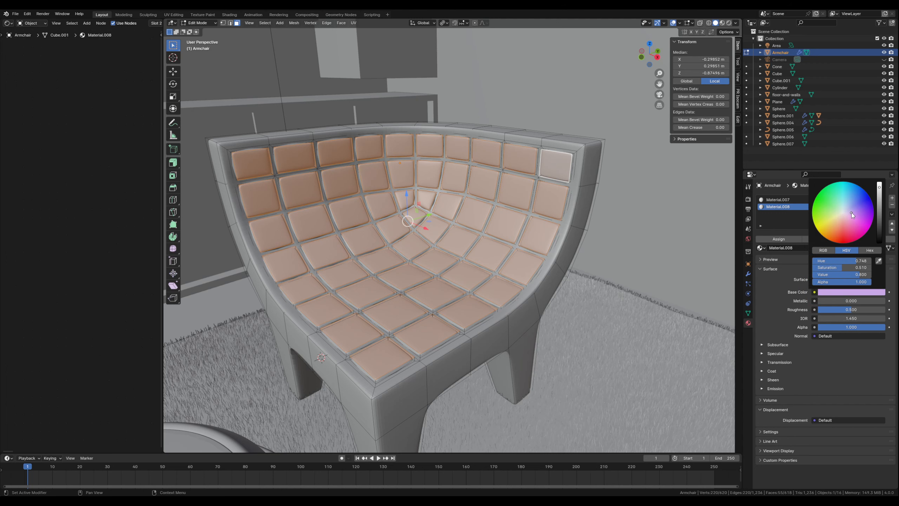
{"action": "left_click_drag", "start_coordinate": [851, 213], "coordinate": [849, 219]}
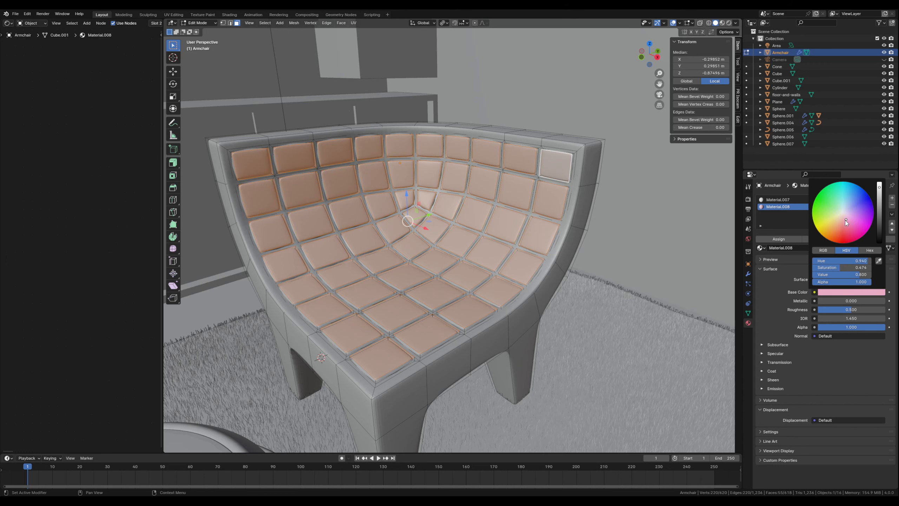
Step: Return the armchair to Object Mode and preview its pink cushions in rendered shading
{"action": "key", "text": "Tab"}
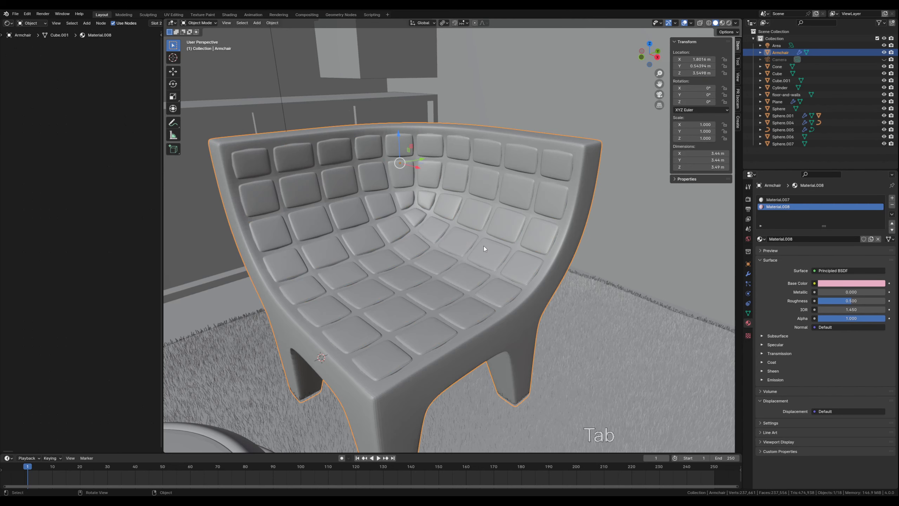
{"action": "scroll", "coordinate": [484, 248], "scroll_direction": "down", "scroll_amount": 1}
{"action": "left_click", "coordinate": [729, 23]}
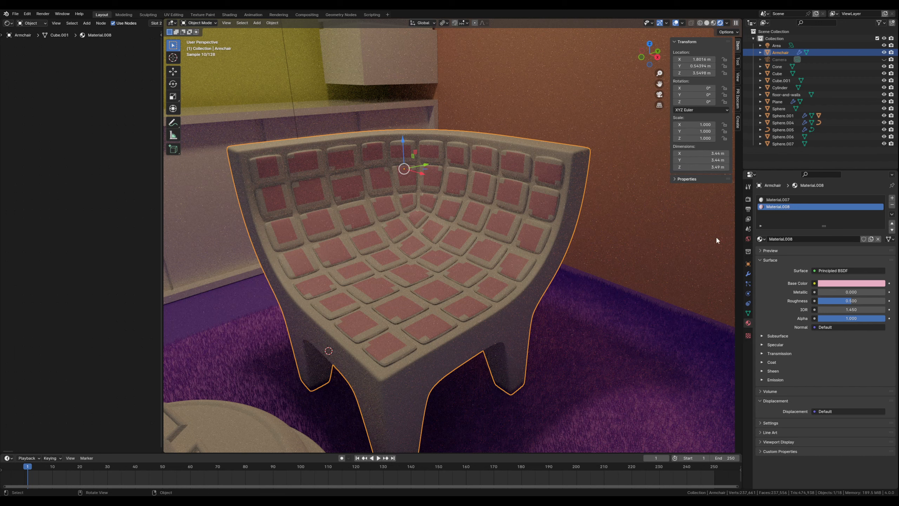
Step: Set the armchair's first material to a pure white base color with roughness 0.163
{"action": "left_click", "coordinate": [778, 199]}
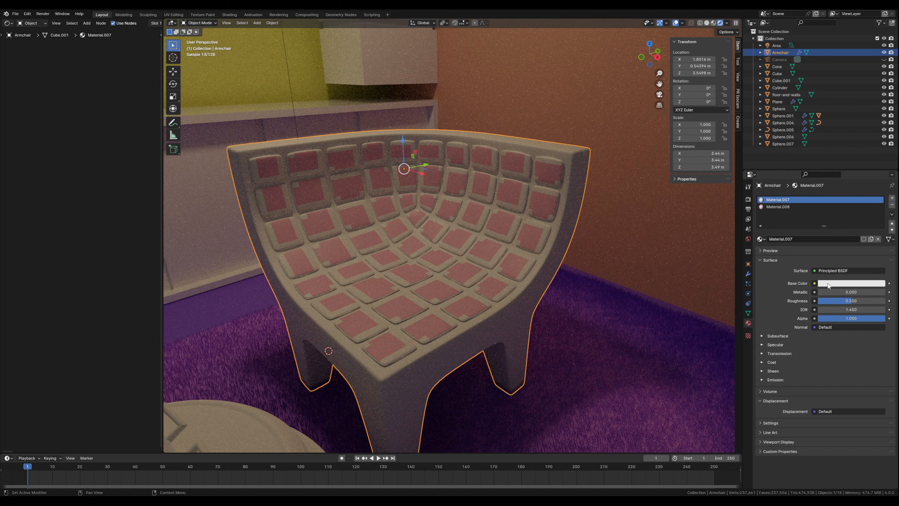
{"action": "left_click", "coordinate": [828, 284]}
{"action": "left_click_drag", "start_coordinate": [880, 178], "coordinate": [879, 174]}
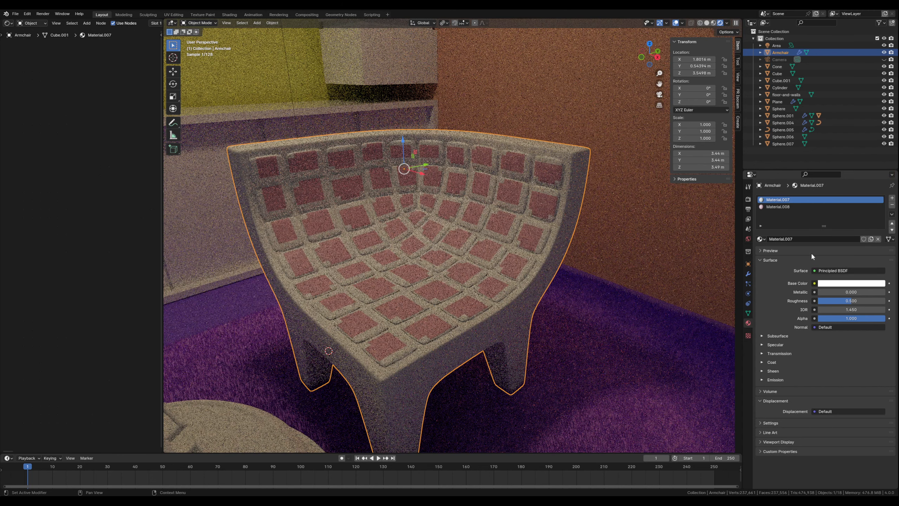
{"action": "left_click_drag", "start_coordinate": [844, 300], "coordinate": [829, 301]}
{"action": "left_click", "coordinate": [581, 276]}
{"action": "left_click", "coordinate": [601, 262]}
{"action": "scroll", "coordinate": [596, 259], "scroll_direction": "down", "scroll_amount": 5}
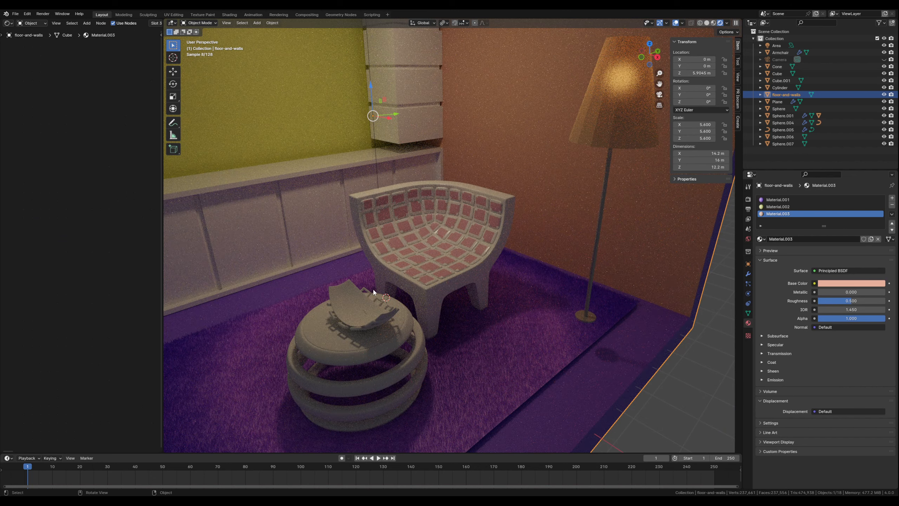
Step: Reopen the armchair's mesh in Edit Mode with the viewport in solid shading
{"action": "scroll", "coordinate": [413, 243], "scroll_direction": "up", "scroll_amount": 5}
{"action": "left_click", "coordinate": [413, 244]}
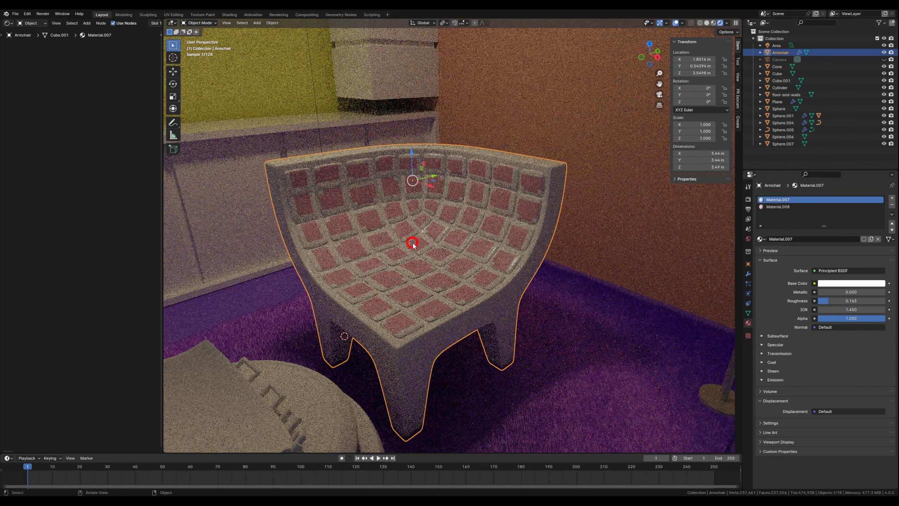
{"action": "left_click", "coordinate": [707, 22]}
{"action": "key", "text": "Tab"}
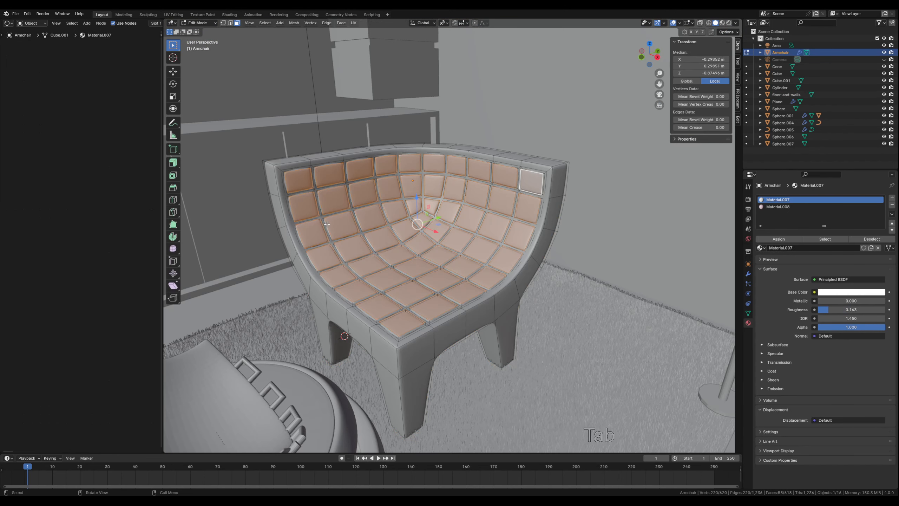
{"action": "scroll", "coordinate": [292, 179], "scroll_direction": "up", "scroll_amount": 2}
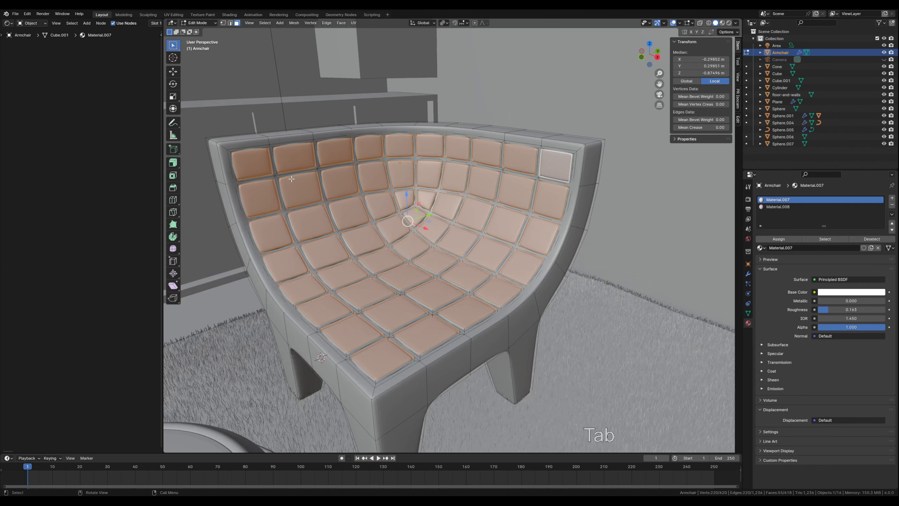
Step: Turn off the viewport display of the armchair's Bevel and Subdivision modifiers
{"action": "left_click", "coordinate": [231, 146]}
{"action": "mouse_move", "coordinate": [258, 169]}
{"action": "middle_mouse_down"}
{"action": "mouse_move", "coordinate": [271, 177]}
{"action": "mouse_move", "coordinate": [263, 173]}
{"action": "middle_mouse_up"}
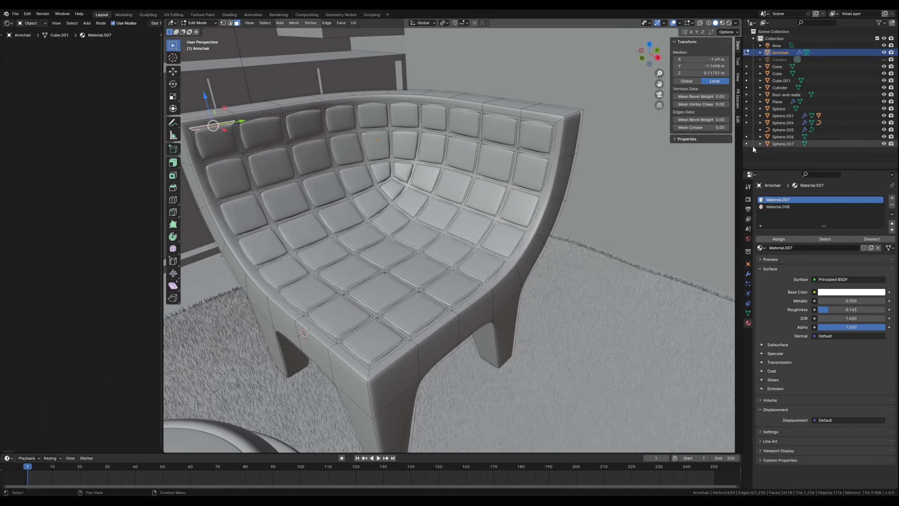
{"action": "left_click", "coordinate": [749, 274]}
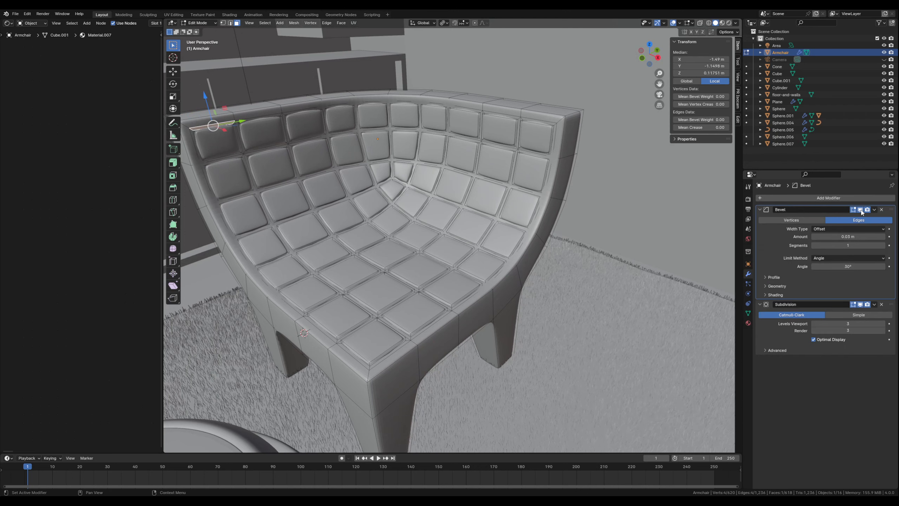
{"action": "left_click", "coordinate": [862, 210]}
{"action": "left_click", "coordinate": [861, 304]}
Step: Try to select the cushion side faces across the seat and backrest with shortest-path region fill
{"action": "middle_click_drag", "start_coordinate": [324, 223], "coordinate": [278, 148], "text": "shift"}
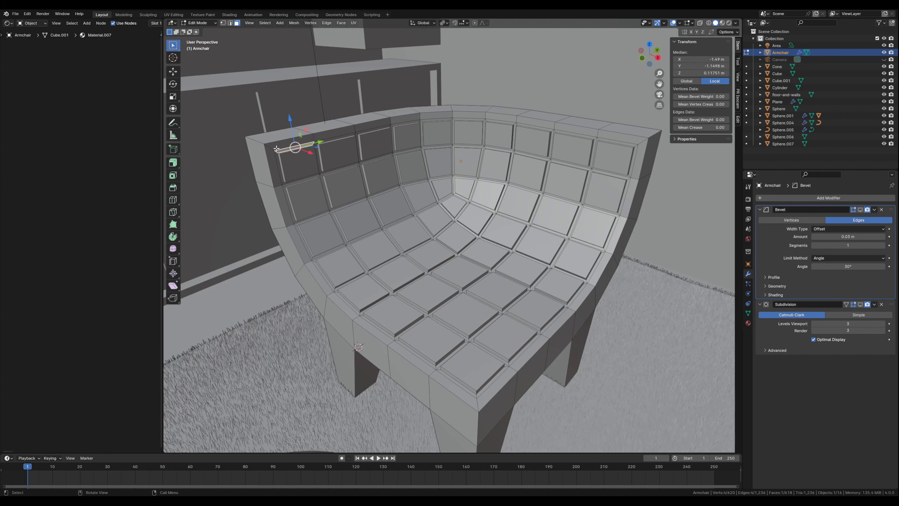
{"action": "left_click", "coordinate": [275, 145]}
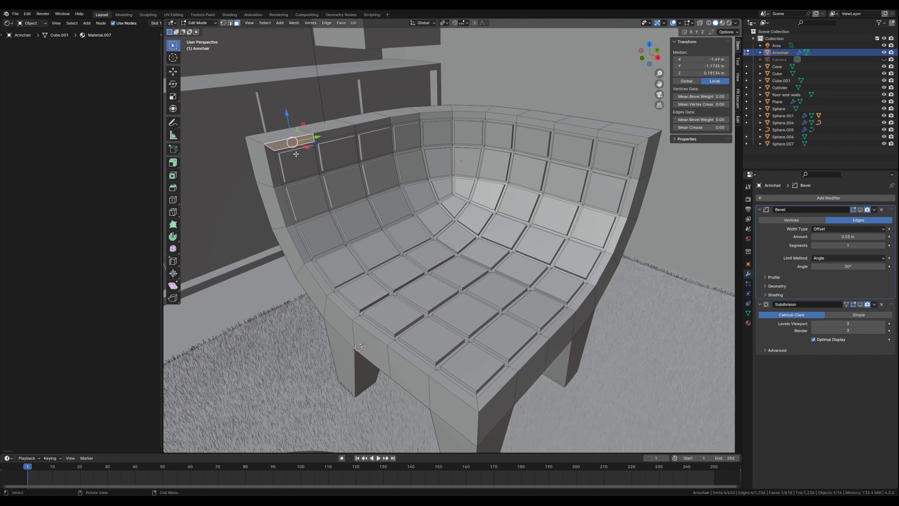
{"action": "left_click", "coordinate": [282, 151]}
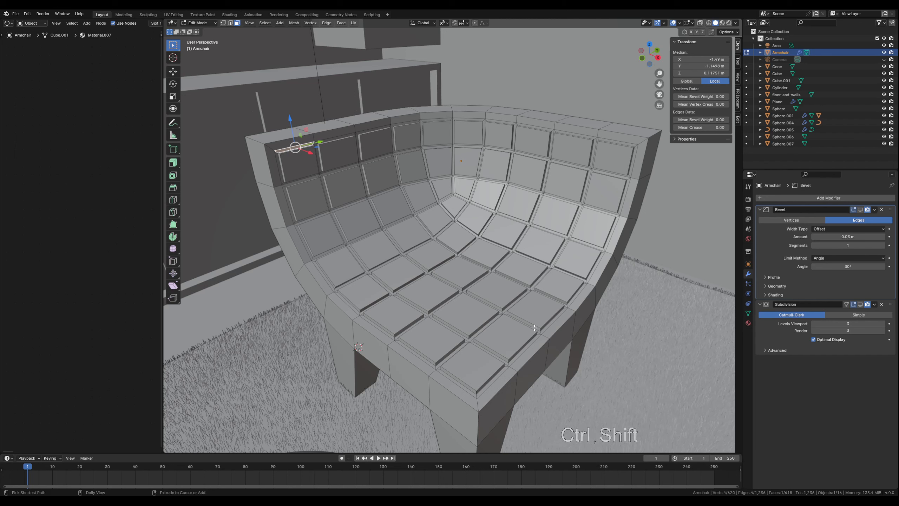
{"action": "left_click", "coordinate": [585, 258], "text": "ctrl+shift"}
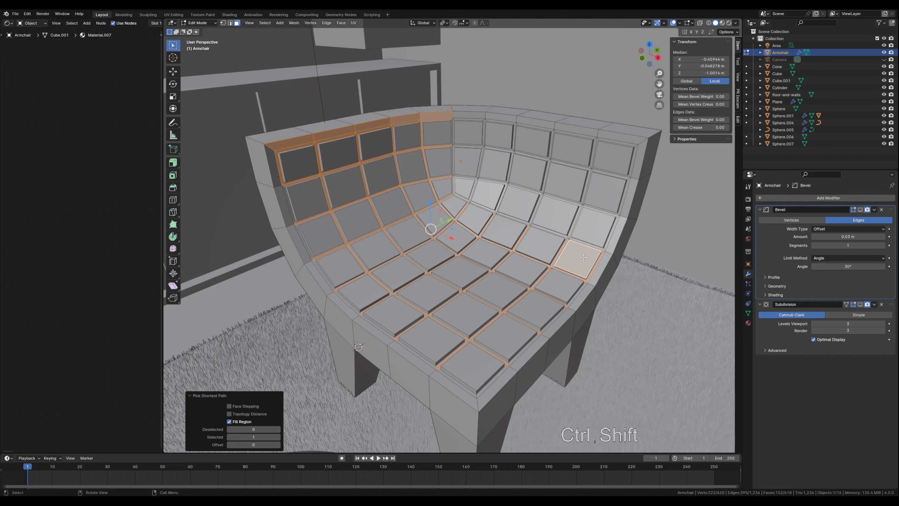
{"action": "left_click", "coordinate": [597, 140], "text": "ctrl+shift"}
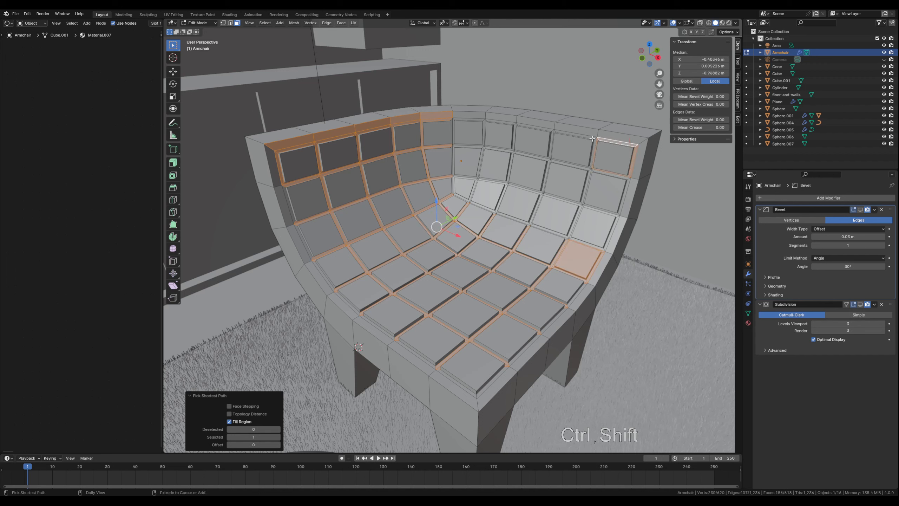
{"action": "left_click", "coordinate": [558, 137], "text": "ctrl+shift"}
Step: Circle-select all the armchair's cushion faces together with their narrow side faces across the backrest and seat
{"action": "left_click", "coordinate": [311, 158]}
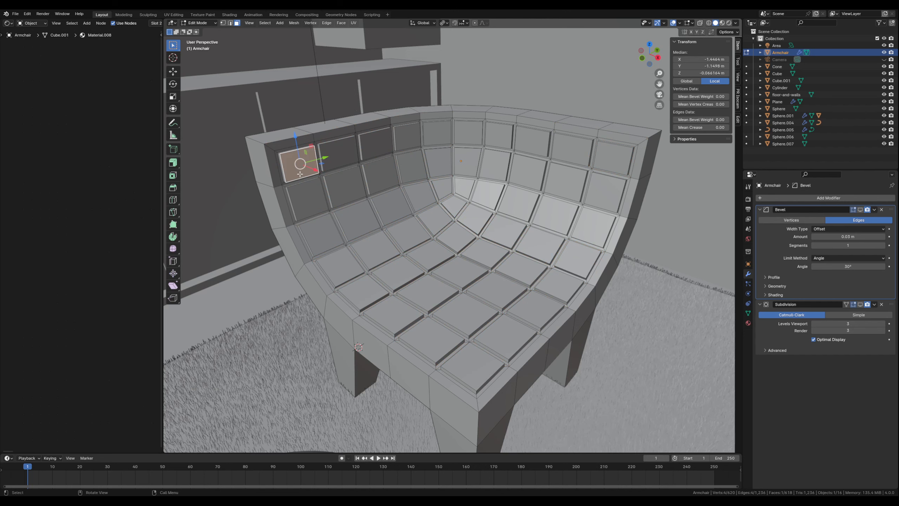
{"action": "scroll", "coordinate": [300, 179], "scroll_direction": "up", "scroll_amount": 2}
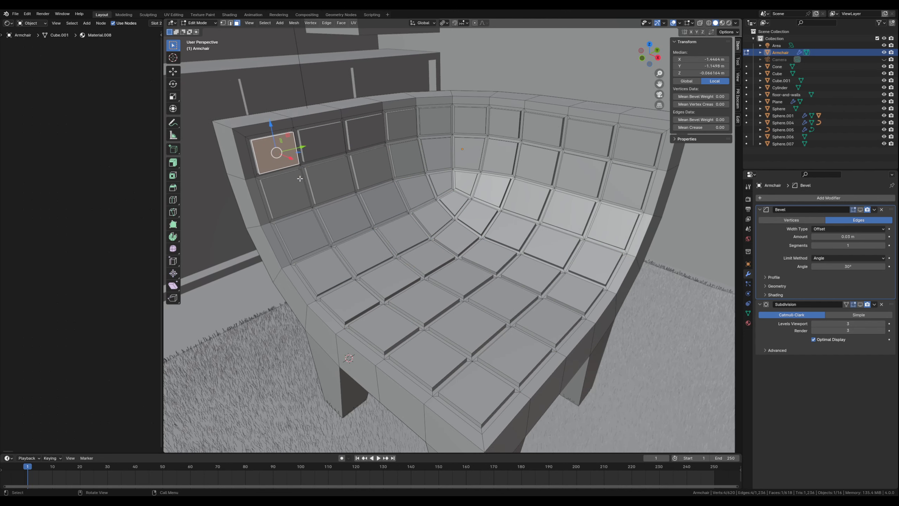
{"action": "middle_click_drag", "start_coordinate": [354, 204], "coordinate": [335, 196], "text": "shift"}
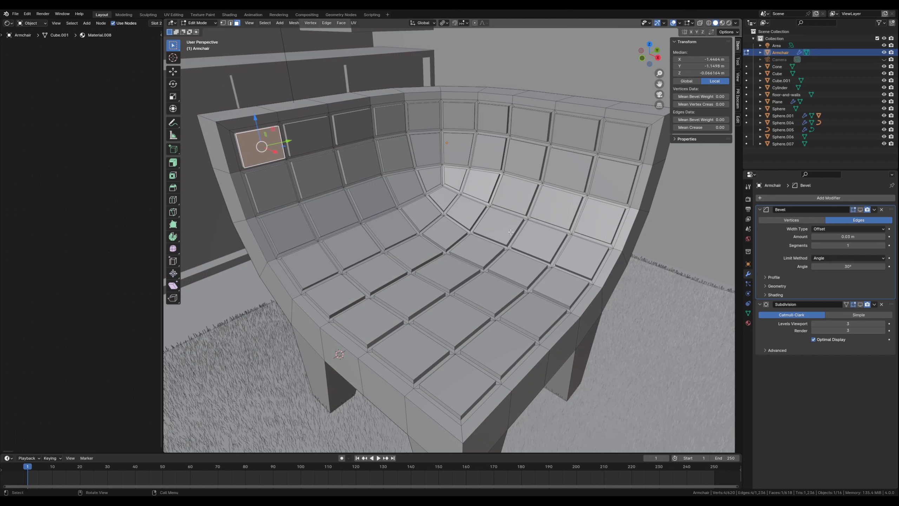
{"action": "key", "text": "c"}
{"action": "left_click", "coordinate": [303, 174]}
{"action": "key", "text": "c"}
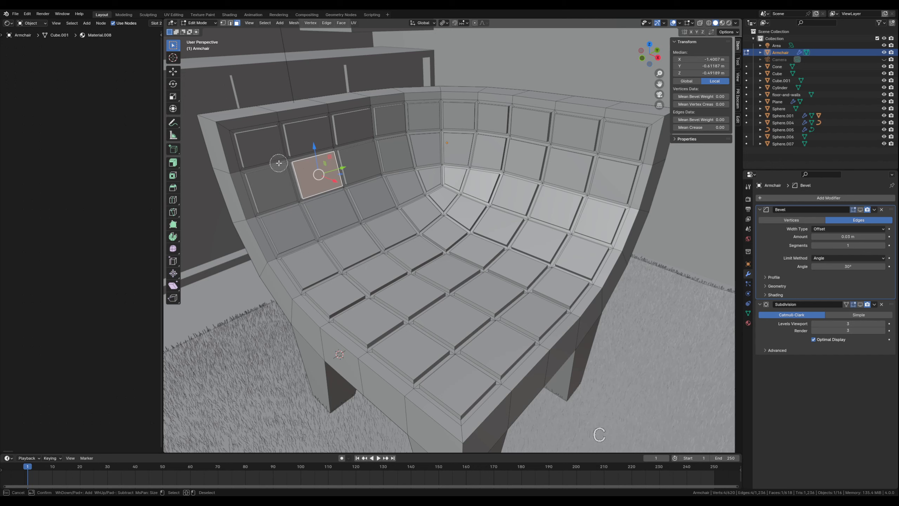
{"action": "mouse_move", "coordinate": [275, 164]}
{"action": "left_mouse_down"}
{"action": "mouse_move", "coordinate": [343, 260]}
{"action": "mouse_move", "coordinate": [364, 271]}
{"action": "mouse_move", "coordinate": [354, 294]}
{"action": "mouse_move", "coordinate": [418, 324]}
{"action": "mouse_move", "coordinate": [490, 326]}
{"action": "mouse_move", "coordinate": [443, 365]}
{"action": "mouse_move", "coordinate": [514, 276]}
{"action": "mouse_move", "coordinate": [400, 255]}
{"action": "mouse_move", "coordinate": [313, 165]}
{"action": "mouse_move", "coordinate": [357, 144]}
{"action": "mouse_move", "coordinate": [496, 142]}
{"action": "mouse_move", "coordinate": [401, 186]}
{"action": "mouse_move", "coordinate": [452, 231]}
{"action": "mouse_move", "coordinate": [513, 318]}
{"action": "mouse_move", "coordinate": [581, 255]}
{"action": "mouse_move", "coordinate": [574, 153]}
{"action": "mouse_move", "coordinate": [596, 151]}
{"action": "mouse_move", "coordinate": [521, 123]}
{"action": "mouse_move", "coordinate": [393, 121]}
{"action": "mouse_move", "coordinate": [421, 181]}
{"action": "left_mouse_up"}
{"action": "mouse_move", "coordinate": [509, 179]}
{"action": "left_mouse_down"}
{"action": "mouse_move", "coordinate": [519, 229]}
{"action": "mouse_move", "coordinate": [533, 200]}
{"action": "mouse_move", "coordinate": [421, 379]}
{"action": "mouse_move", "coordinate": [378, 340]}
{"action": "left_mouse_up"}
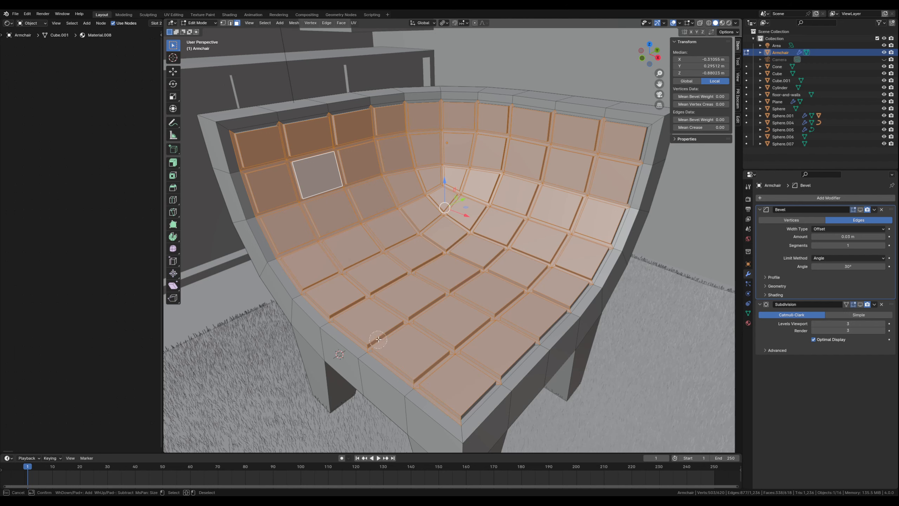